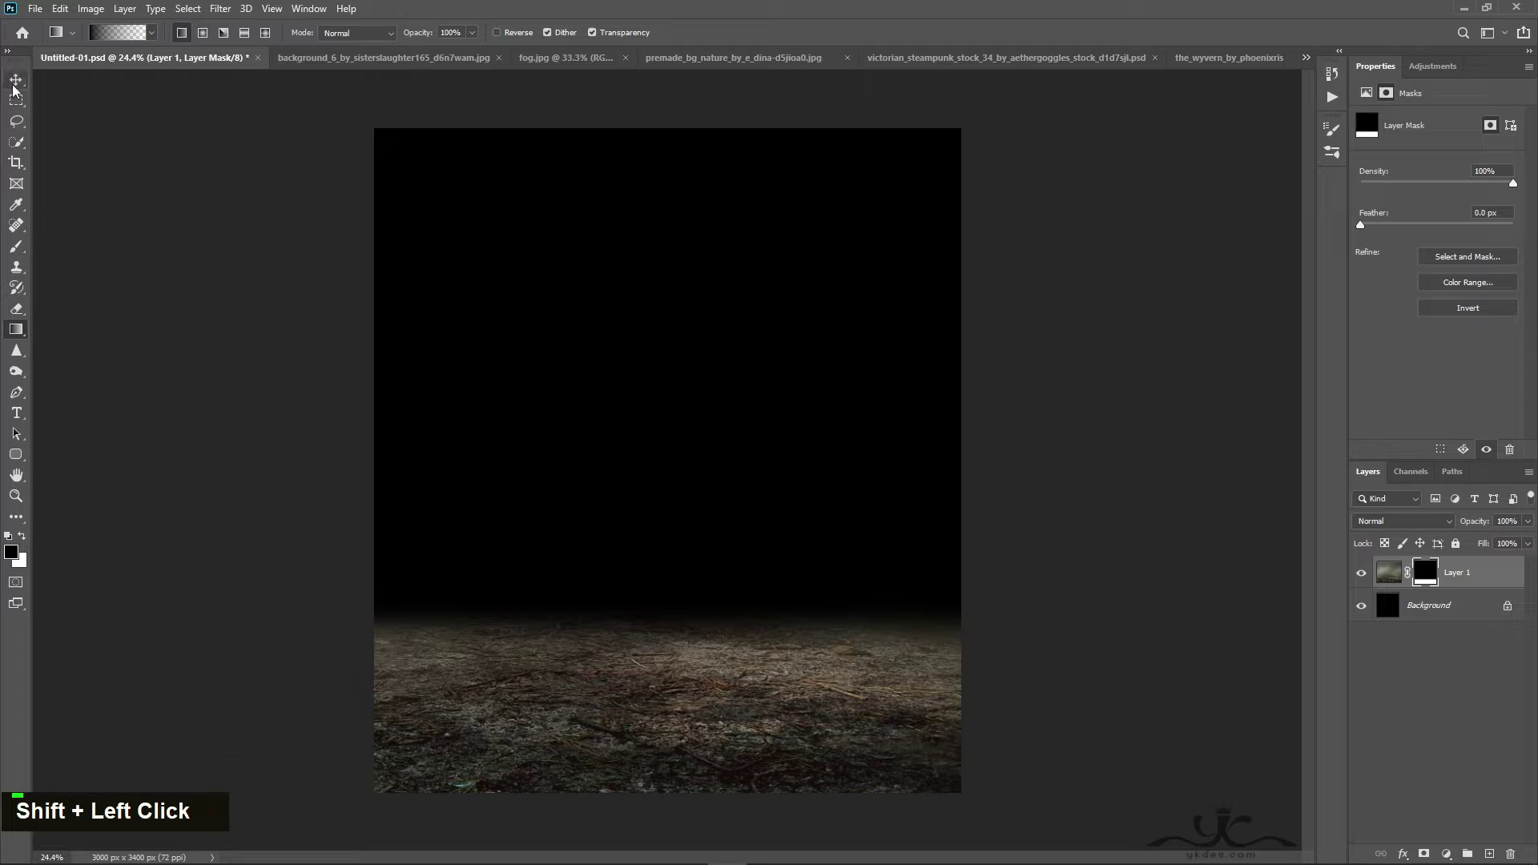
Apply the ground layer's mask permanently to Layer 1
{"action": "left_click", "coordinate": [16, 79]}
{"action": "right_click", "coordinate": [1431, 587]}
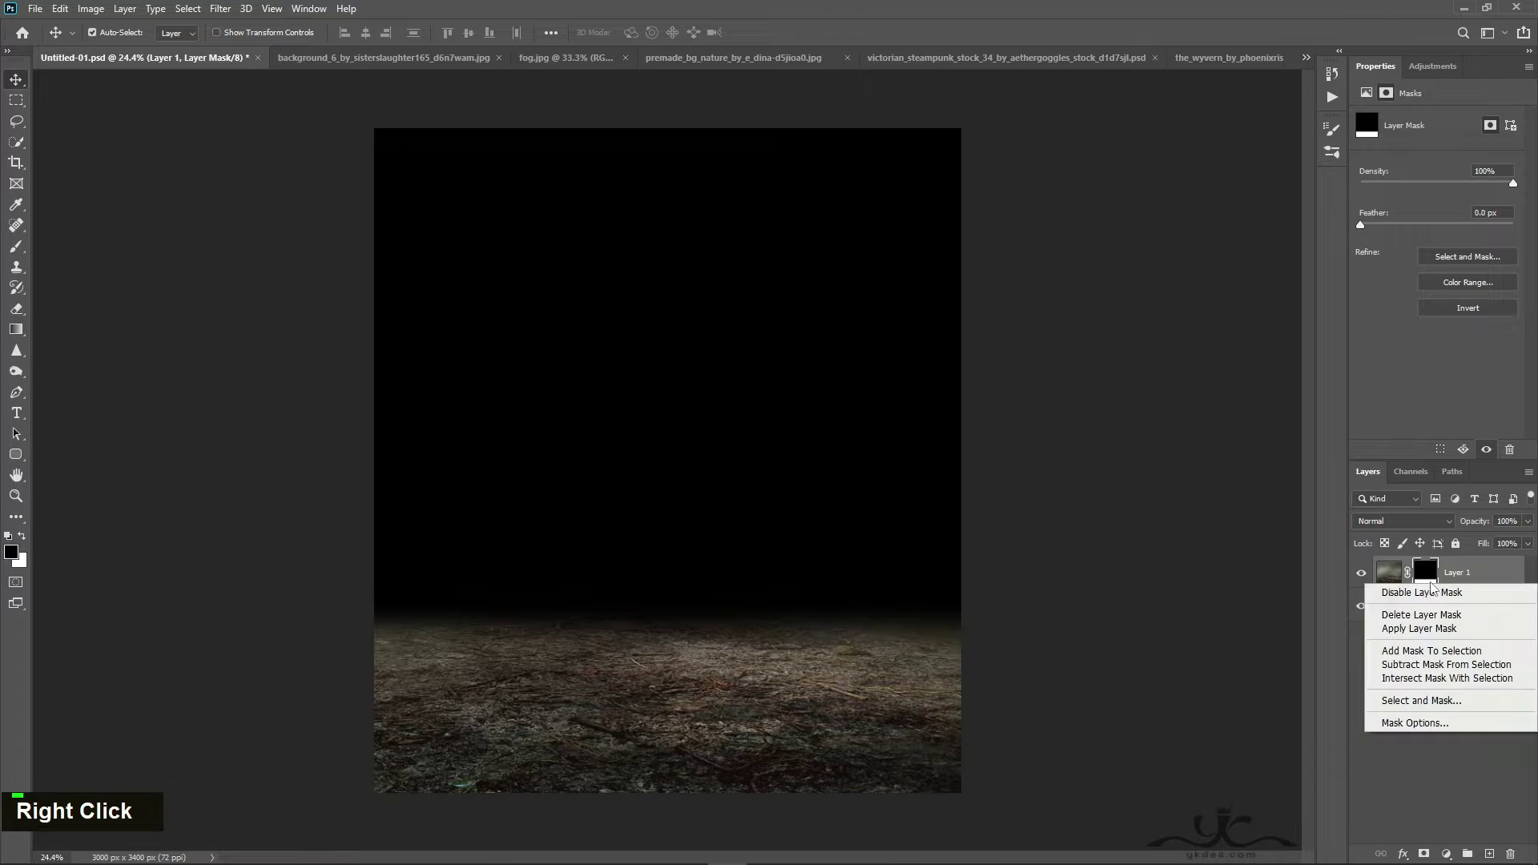
{"action": "left_click", "coordinate": [1425, 628]}
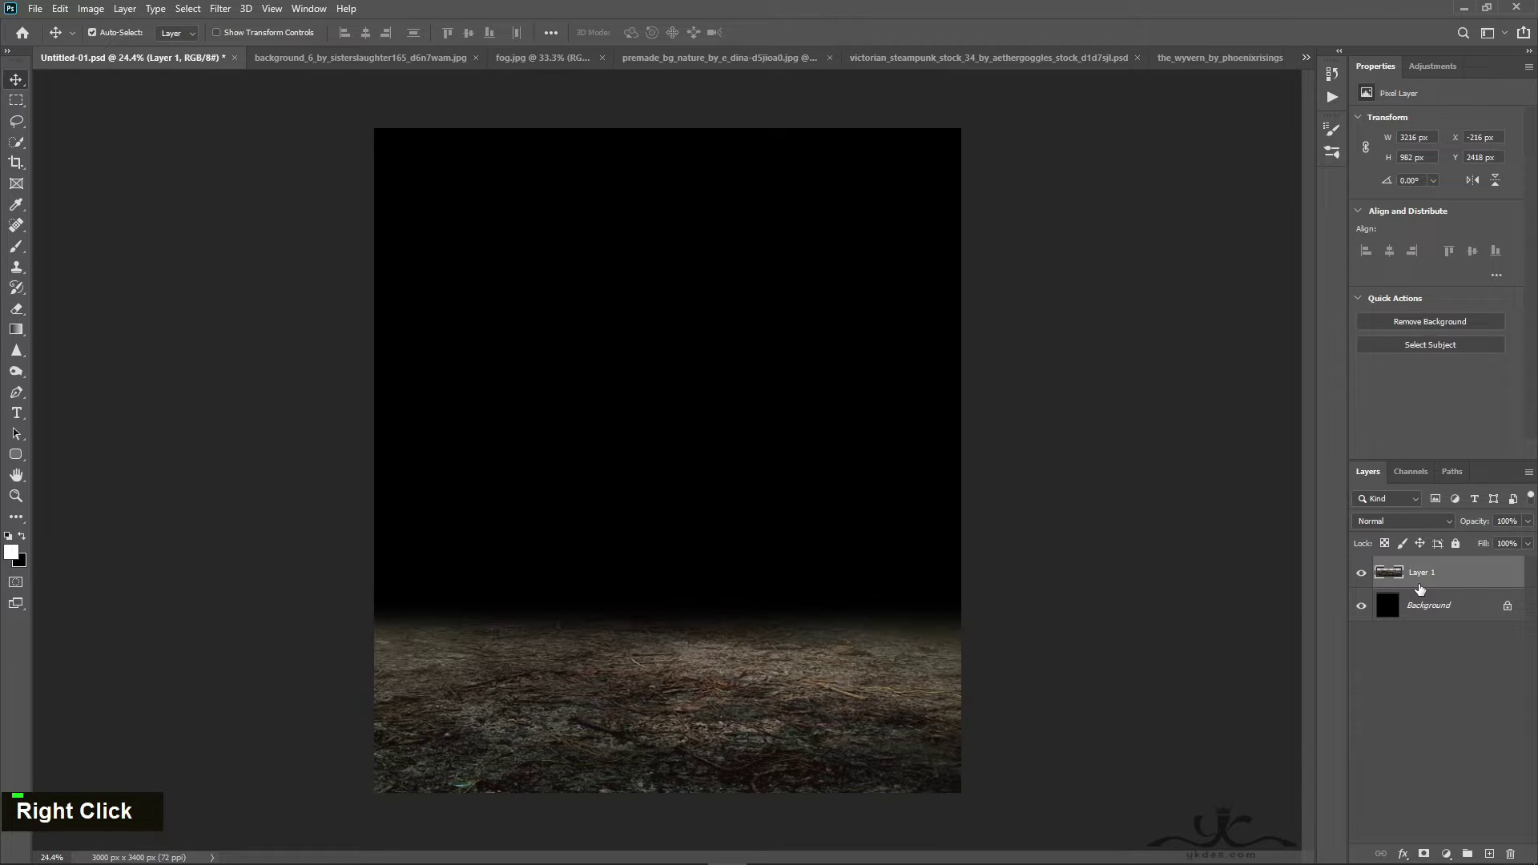
Apply the Camera Raw Filter to Layer 1, raising Texture and Clarity slightly, adjusting Blacks and lowering Highlights
{"action": "left_click", "coordinate": [218, 9]}
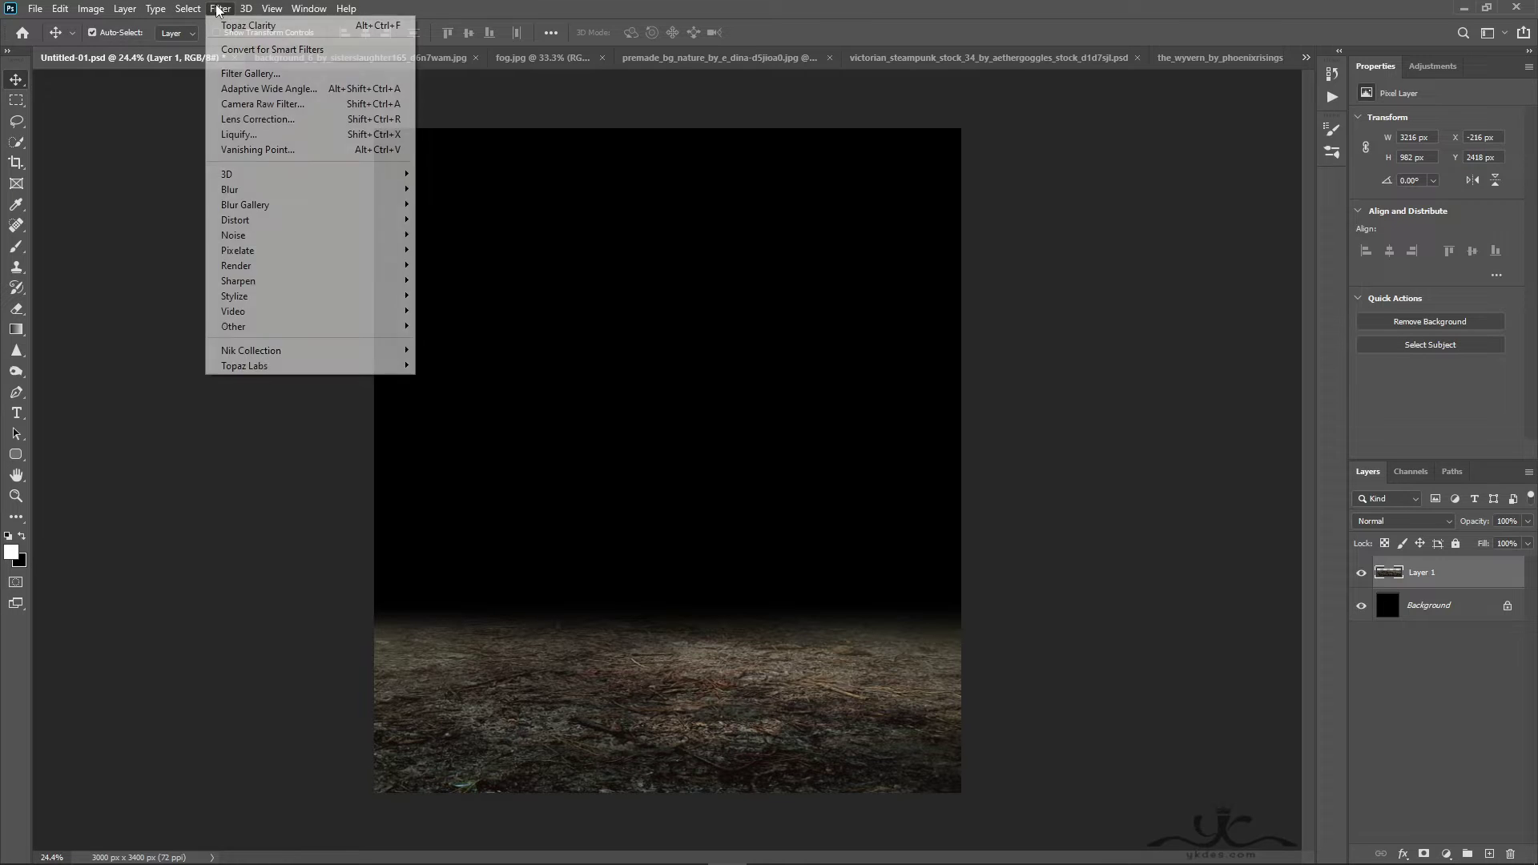
{"action": "left_click", "coordinate": [256, 104]}
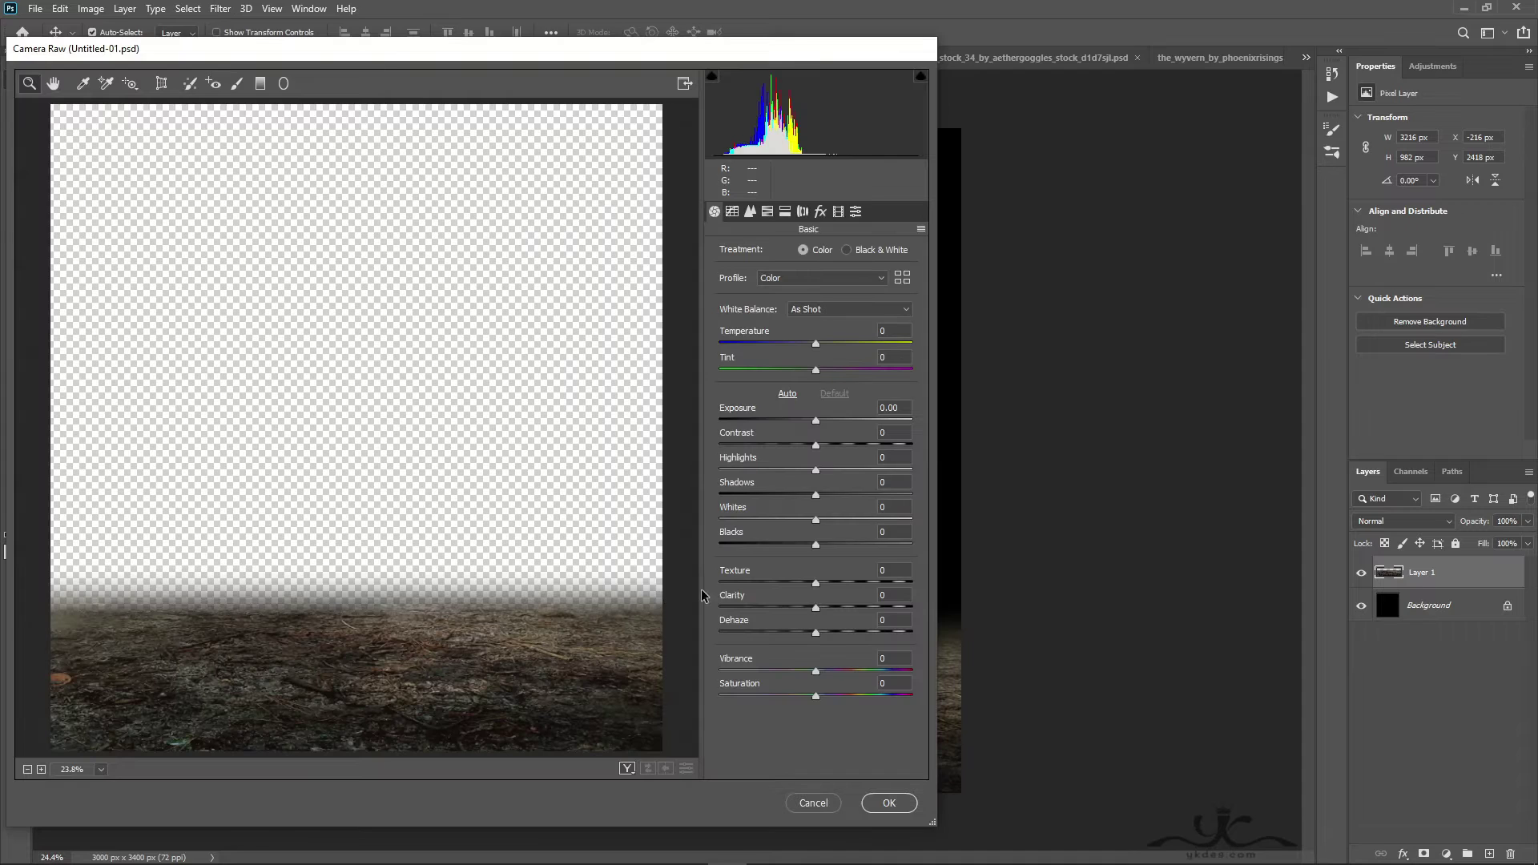
{"action": "mouse_move", "coordinate": [817, 582]}
{"action": "left_mouse_down"}
{"action": "mouse_move", "coordinate": [869, 583]}
{"action": "mouse_move", "coordinate": [834, 607]}
{"action": "left_mouse_up"}
{"action": "left_click_drag", "start_coordinate": [815, 544], "coordinate": [783, 471]}
{"action": "left_click", "coordinate": [889, 802]}
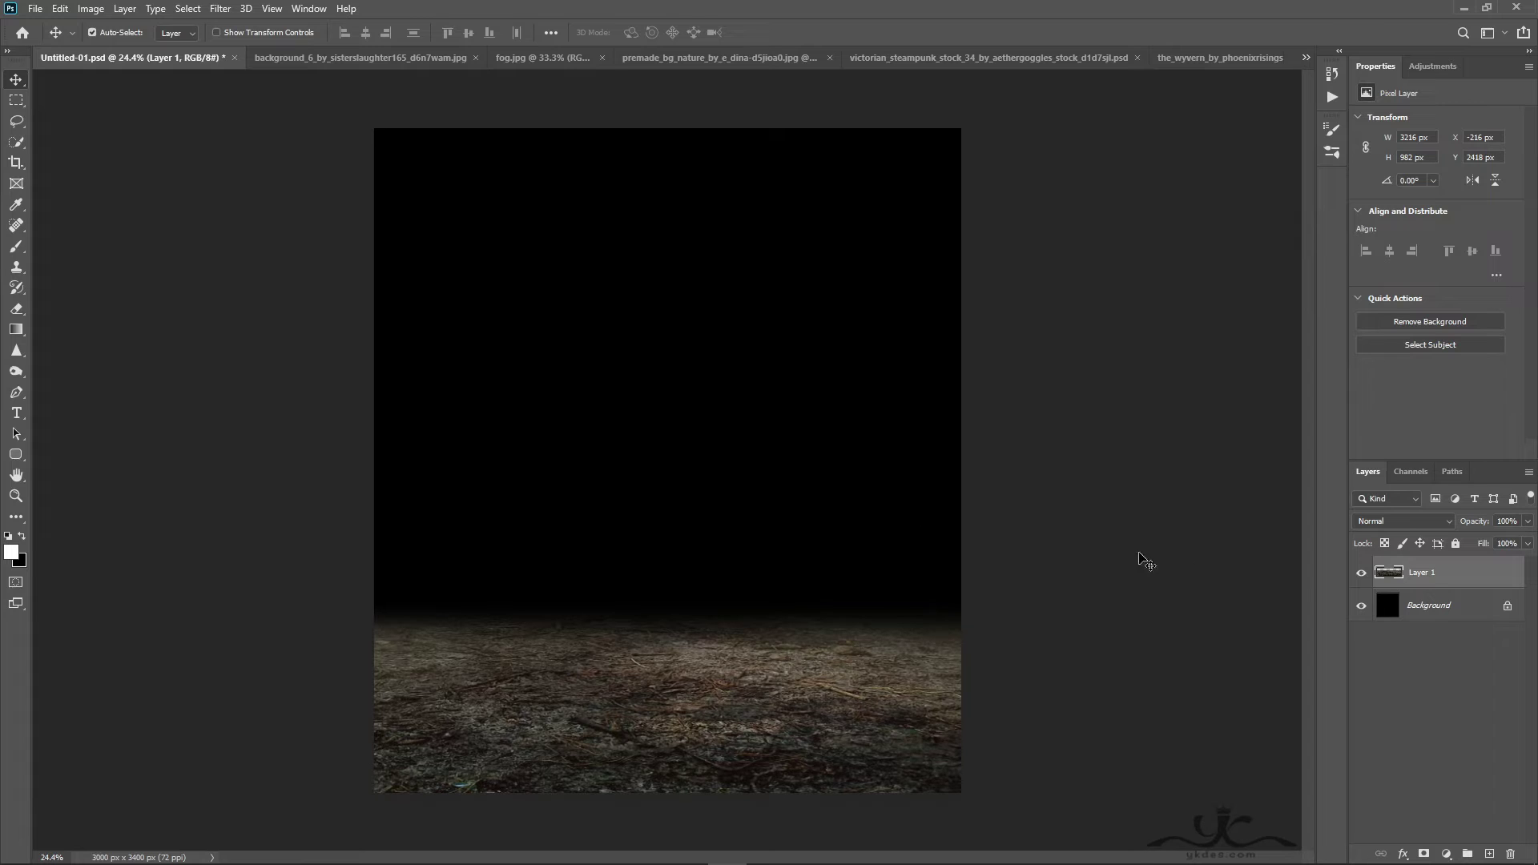
Bring the fog.jpg image into Untitled-01.psd as a new layer and place it beneath Layer 1
{"action": "left_click", "coordinate": [536, 59]}
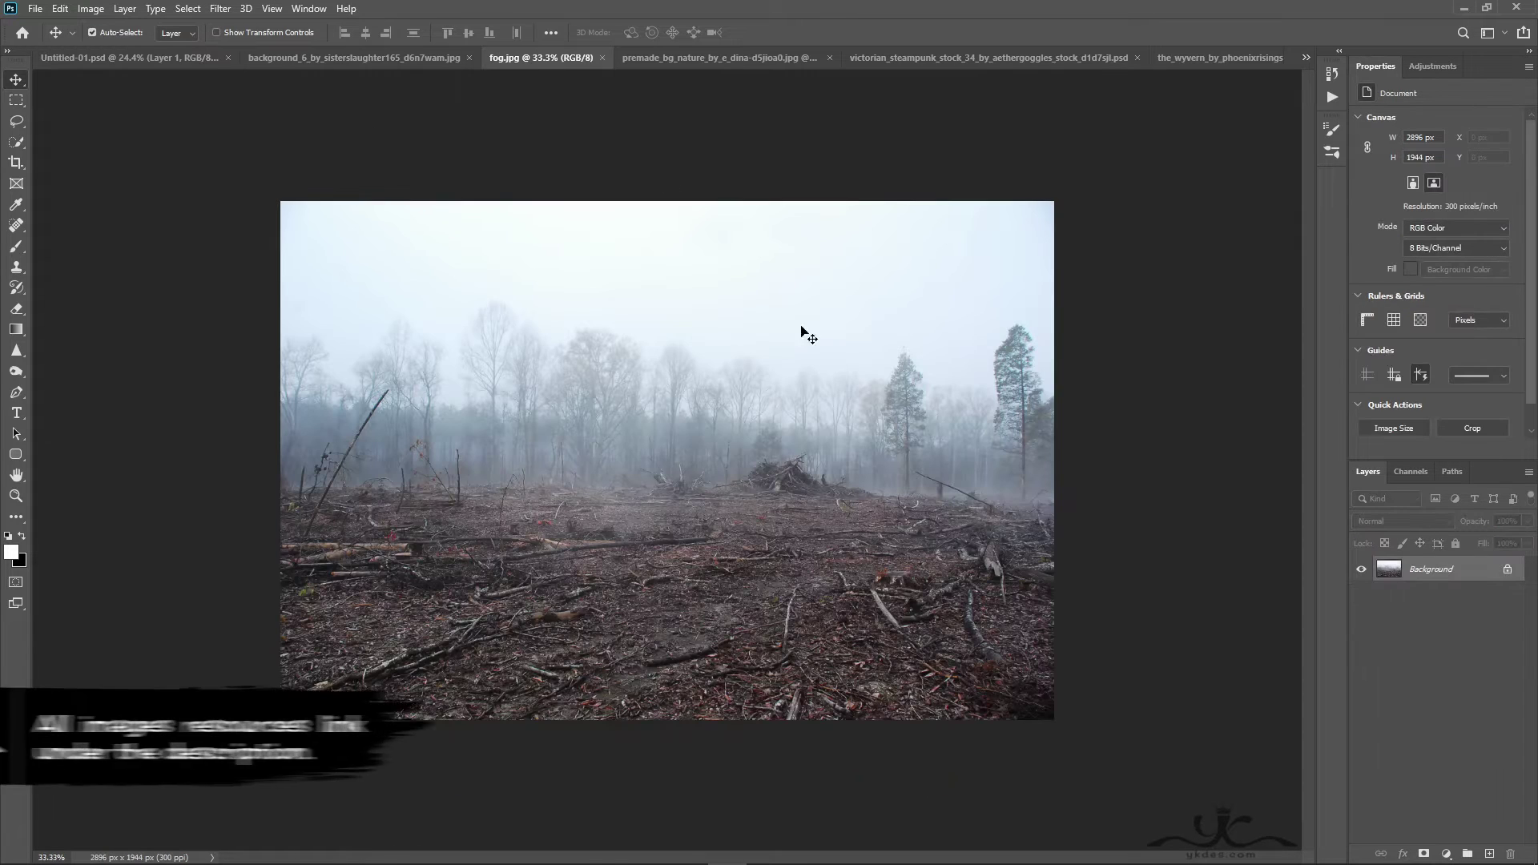
{"action": "left_click_drag", "start_coordinate": [1480, 583], "coordinate": [686, 587]}
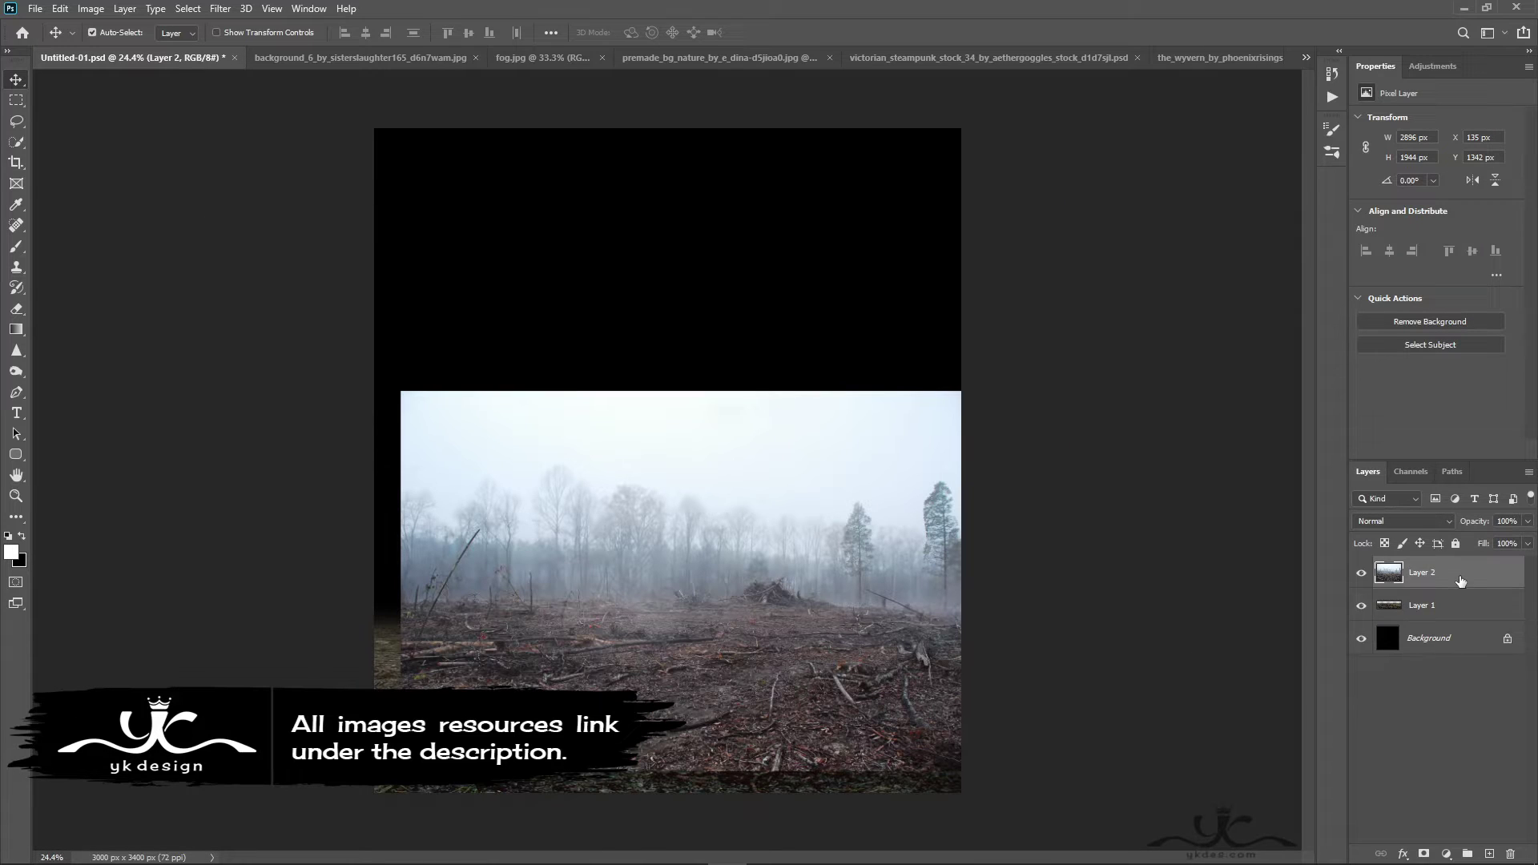
{"action": "left_click_drag", "start_coordinate": [1461, 581], "coordinate": [1473, 622]}
Transform the fog image to about 4394 x 1599 px so it spans the canvas width, its ground meeting Layer 1
{"action": "key", "text": "ctrl+t"}
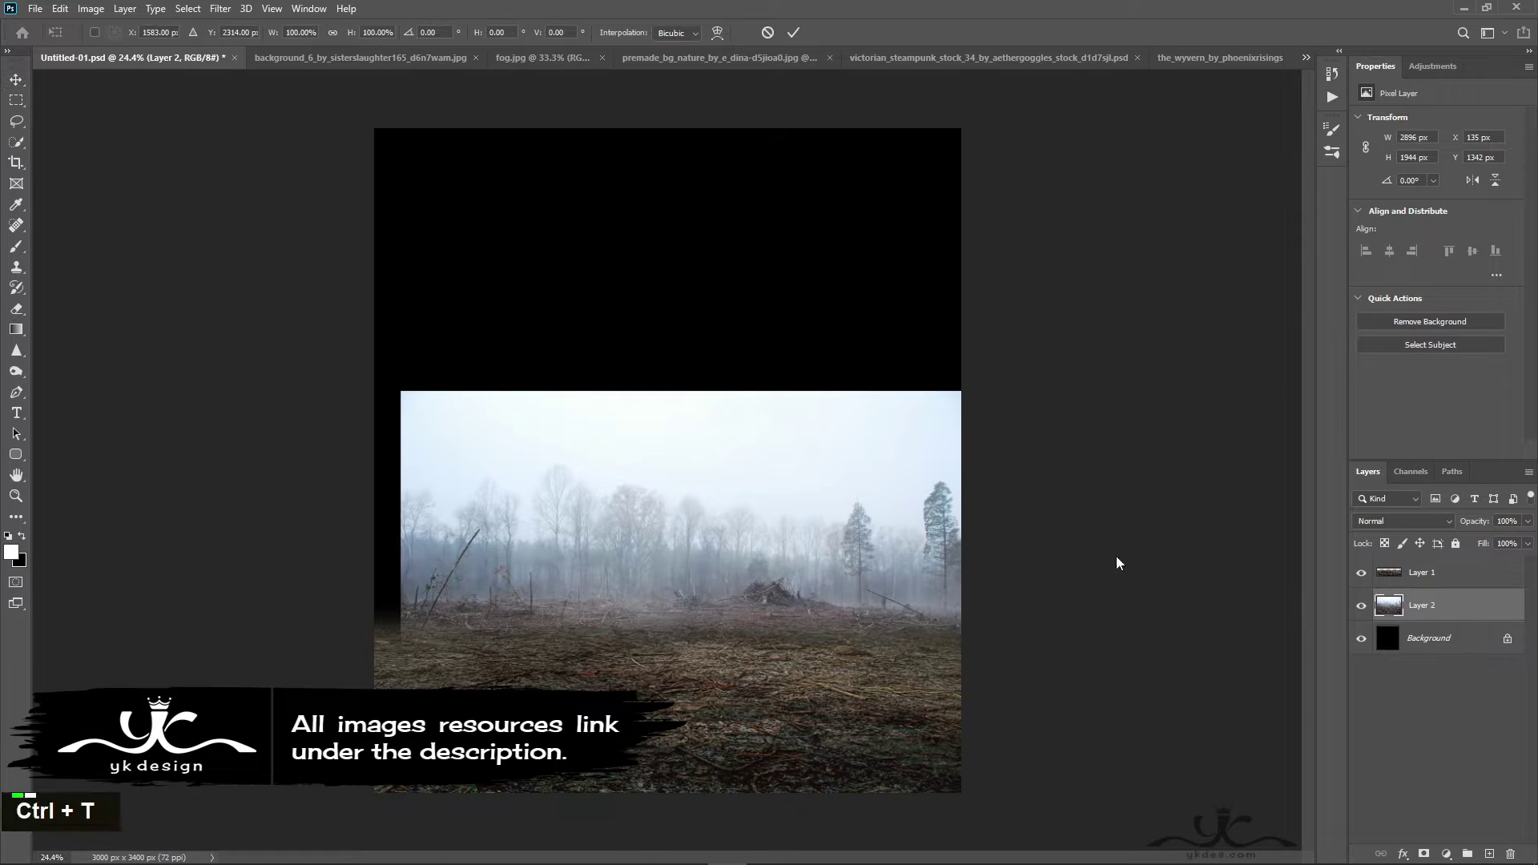
{"action": "left_click_drag", "start_coordinate": [967, 391], "coordinate": [1112, 293]}
{"action": "left_click_drag", "start_coordinate": [683, 293], "coordinate": [684, 601]}
{"action": "left_click_drag", "start_coordinate": [684, 706], "coordinate": [671, 505]}
{"action": "left_click_drag", "start_coordinate": [668, 662], "coordinate": [666, 709]}
{"action": "left_click_drag", "start_coordinate": [690, 603], "coordinate": [691, 576]}
{"action": "key", "text": "Return"}
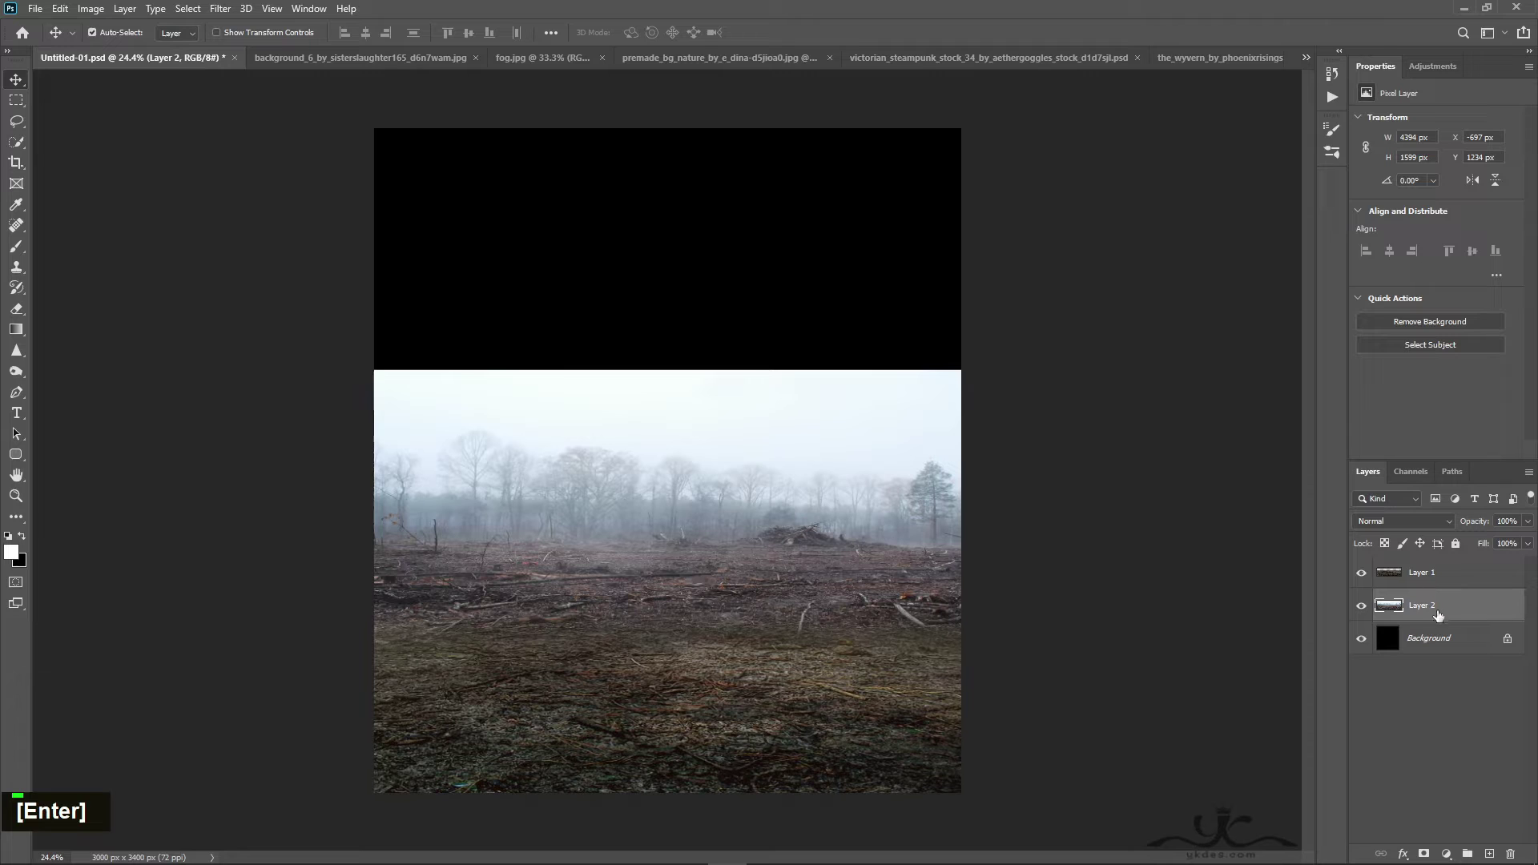
Add a layer mask to Layer 2 and draw a short vertical gradient at the horizon to hide the sky and trees
{"action": "left_click", "coordinate": [1424, 854]}
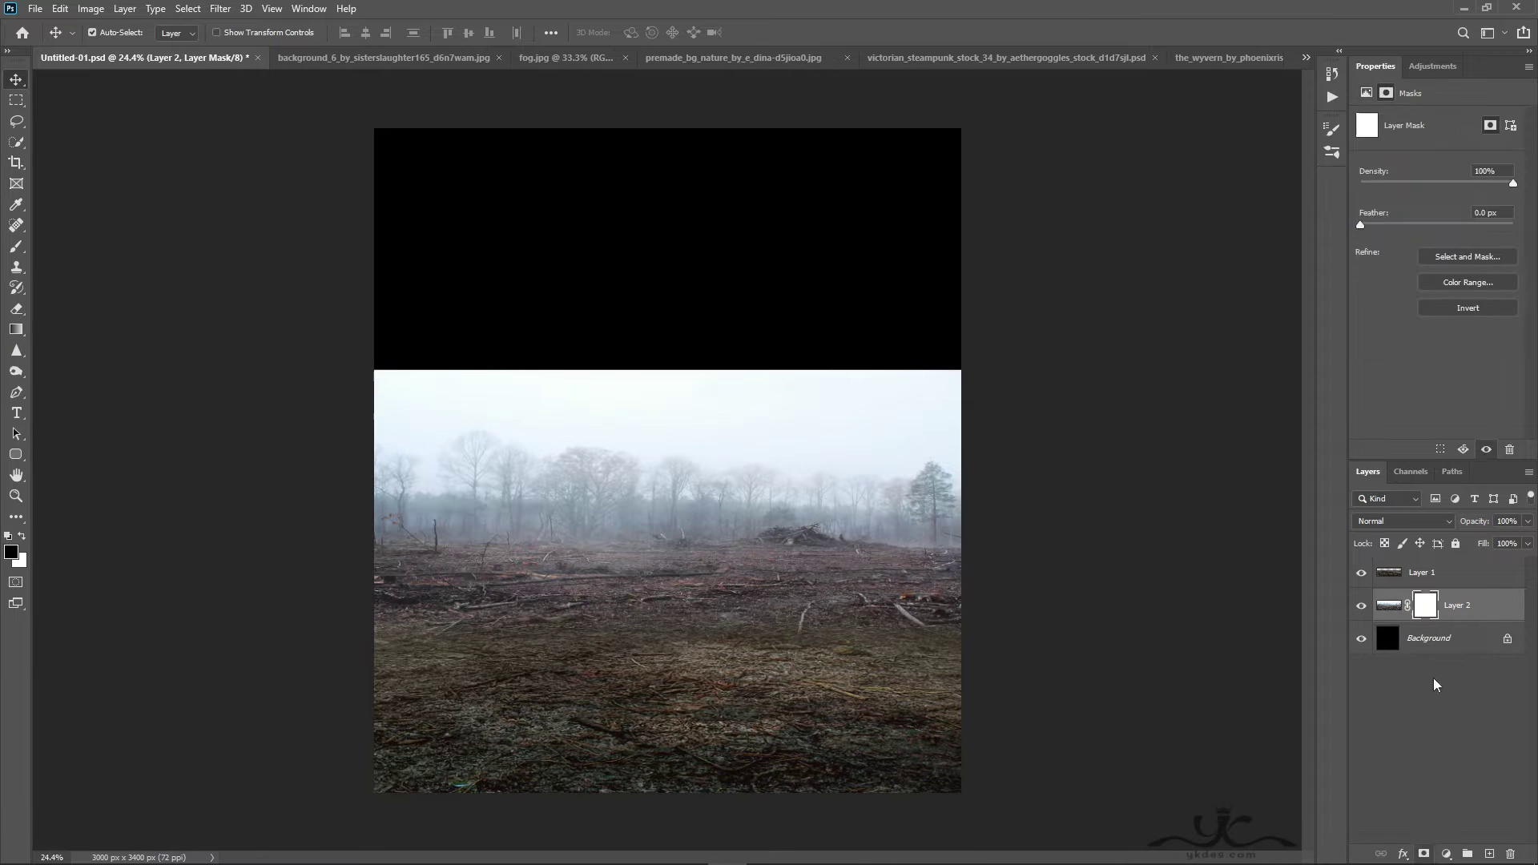
{"action": "left_click", "coordinate": [16, 330]}
{"action": "key", "text": "shift"}
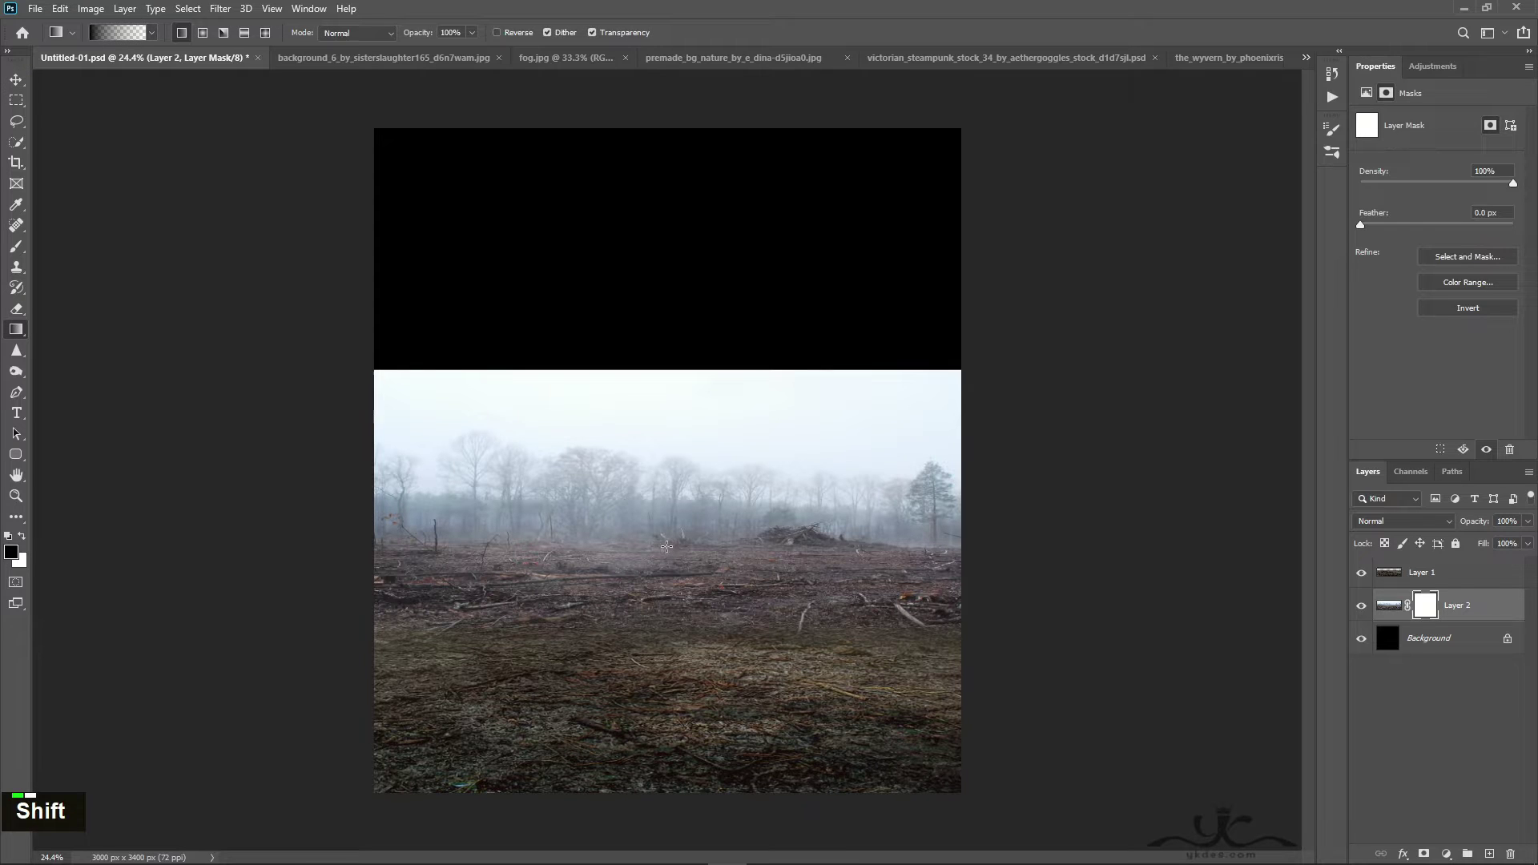
{"action": "left_click_drag", "start_coordinate": [666, 544], "coordinate": [667, 573]}
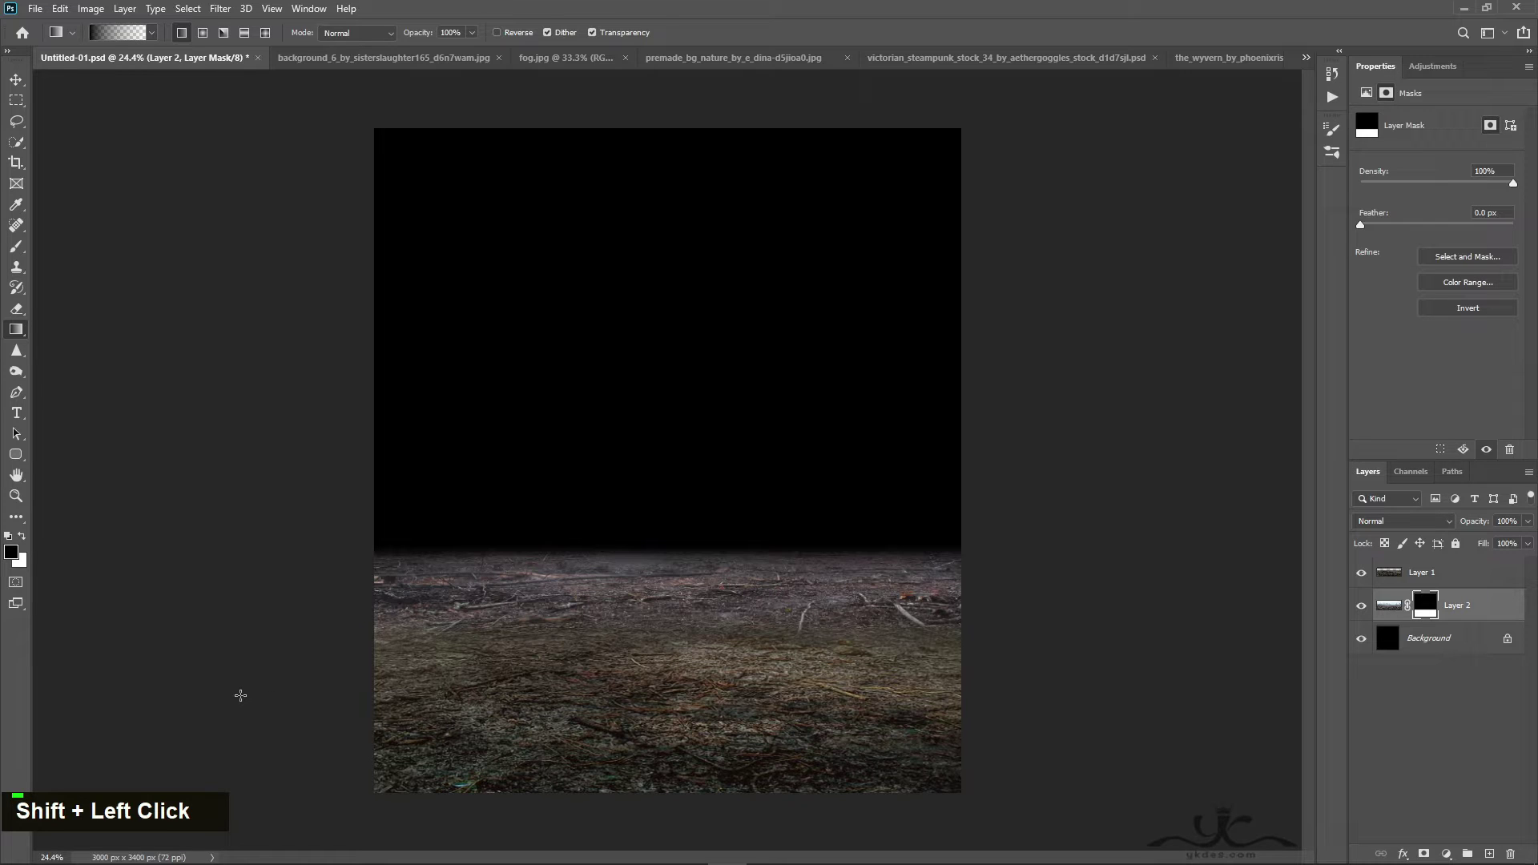
{"action": "left_click", "coordinate": [16, 79]}
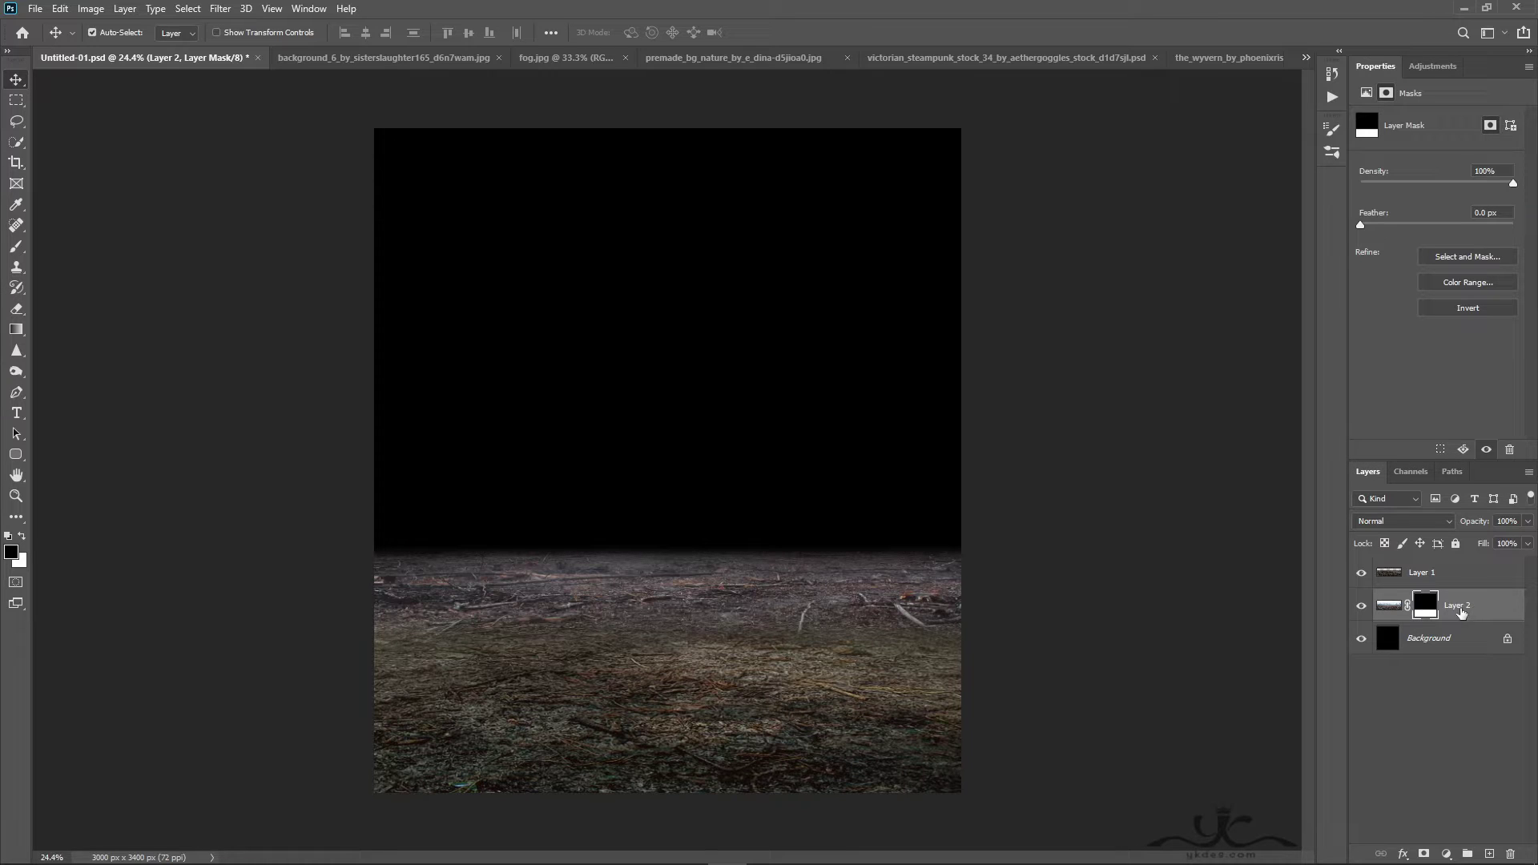
Select Layer 1 and Layer 2 together and stretch them upward to about 105.49% height
{"action": "scroll", "coordinate": [1463, 641], "scroll_direction": "up", "scroll_amount": 1}
{"action": "left_click", "coordinate": [1467, 573], "text": "ctrl"}
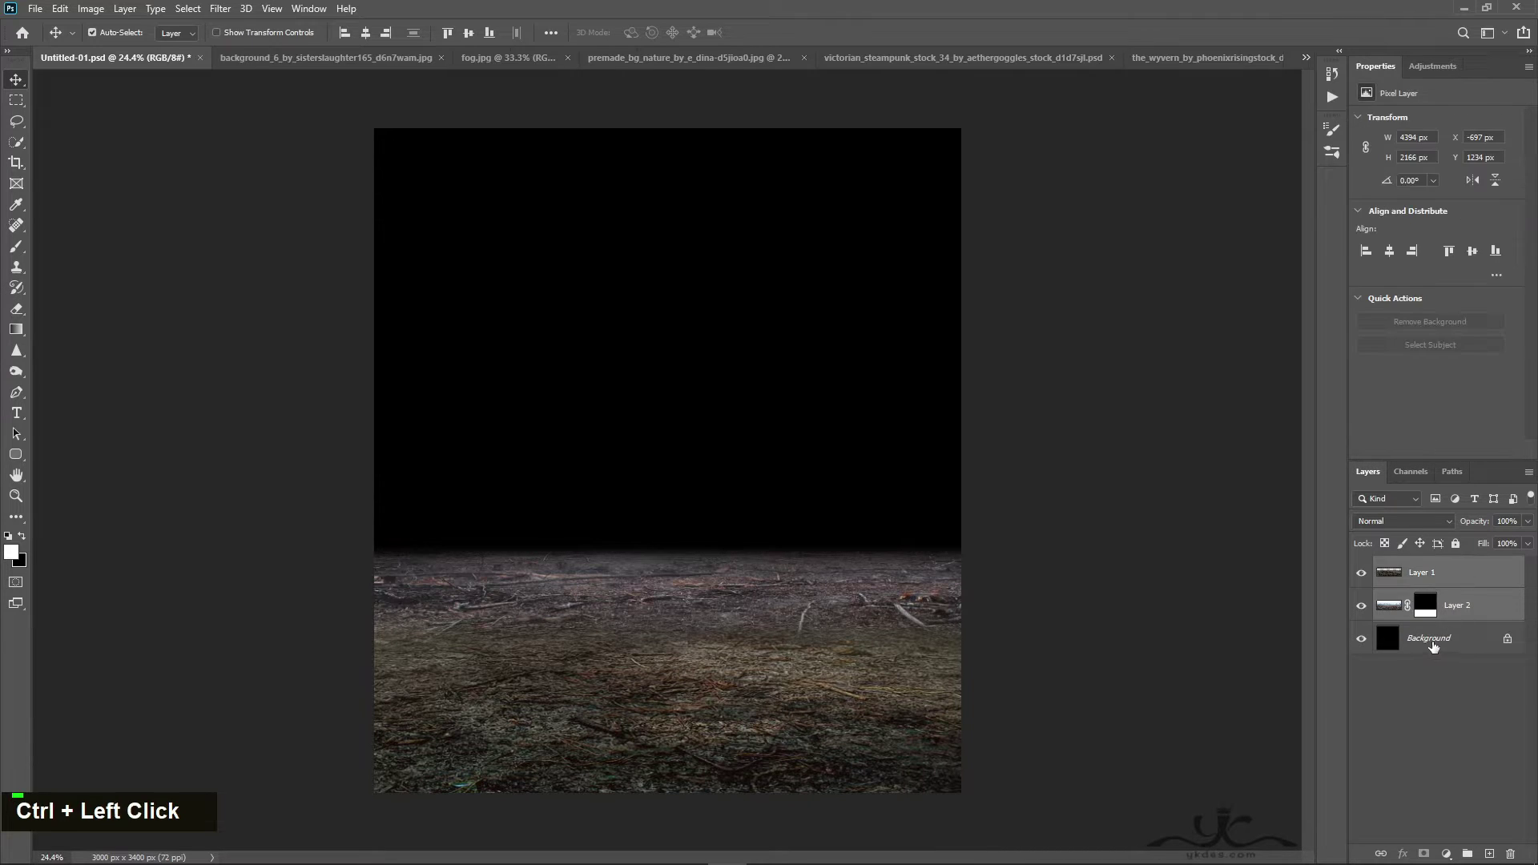
{"action": "key", "text": "ctrl+t"}
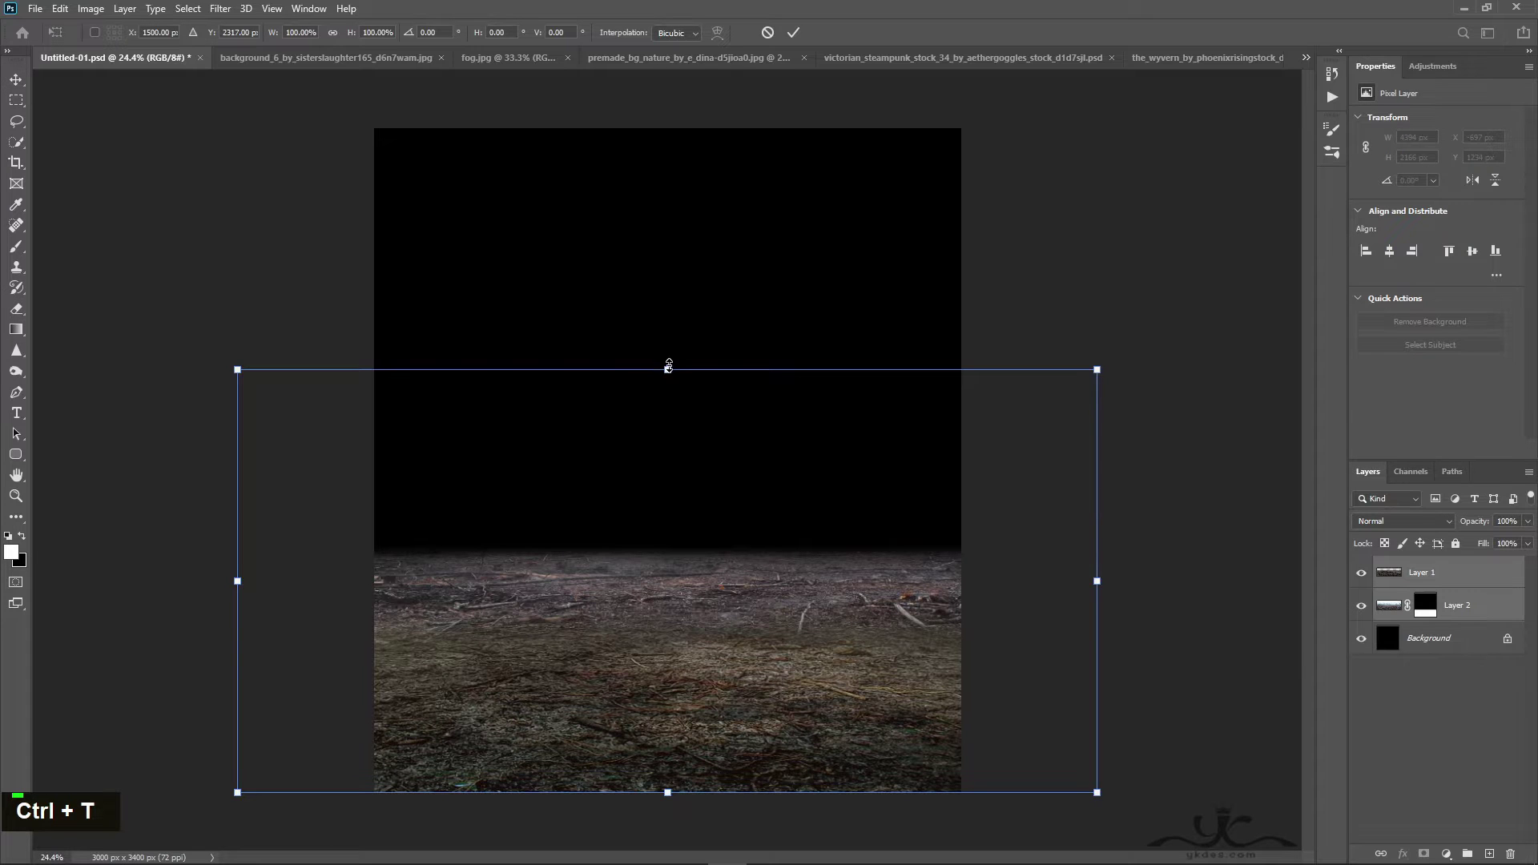
{"action": "left_click_drag", "start_coordinate": [668, 366], "coordinate": [673, 340]}
{"action": "key", "text": "Return"}
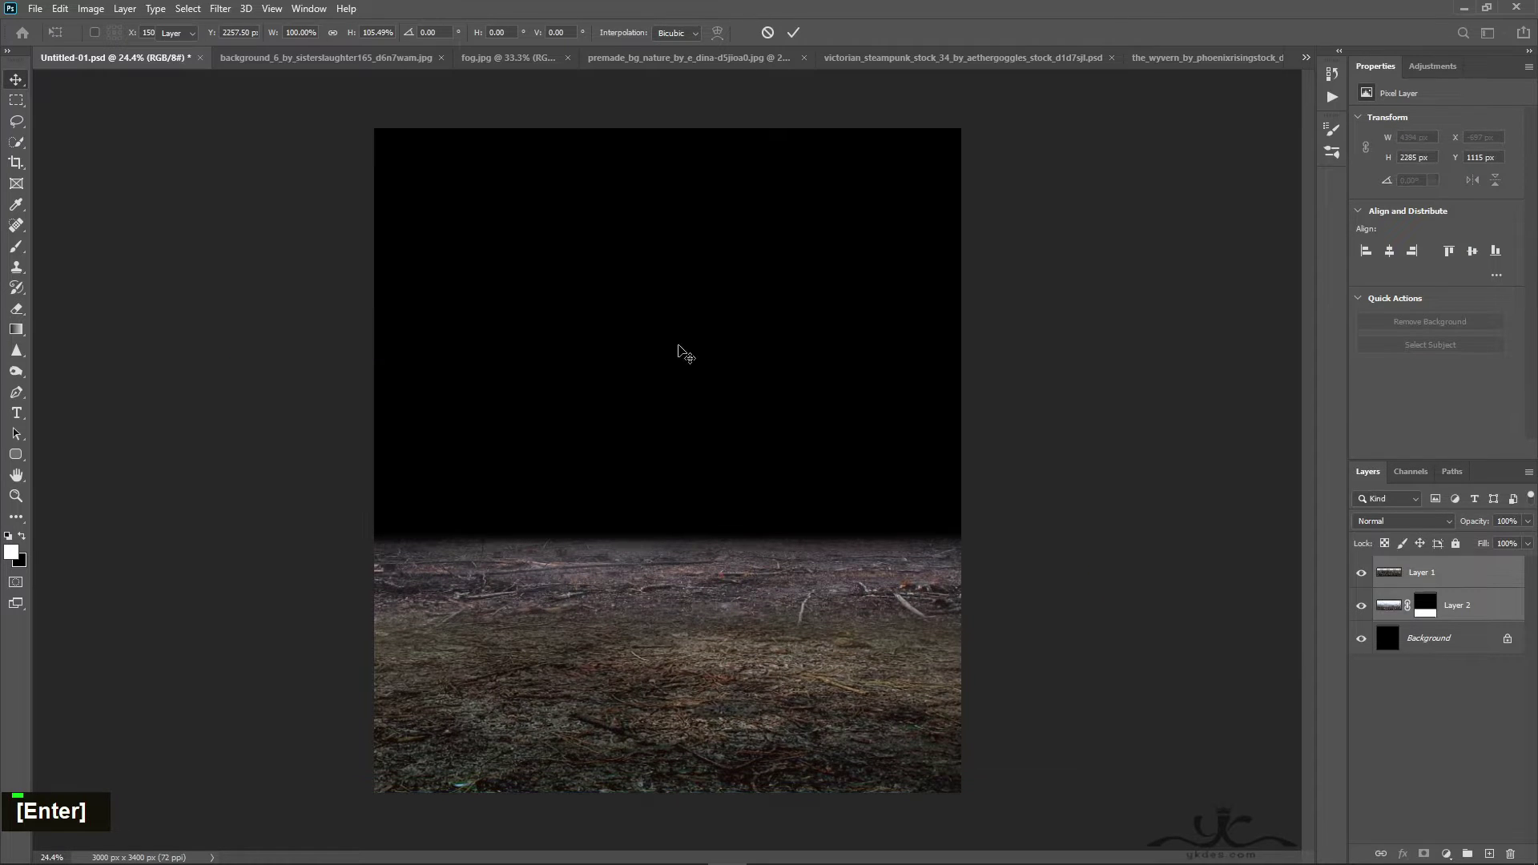
Apply the layer mask permanently to Layer 2
{"action": "left_click", "coordinate": [1466, 607]}
{"action": "right_click", "coordinate": [1428, 608]}
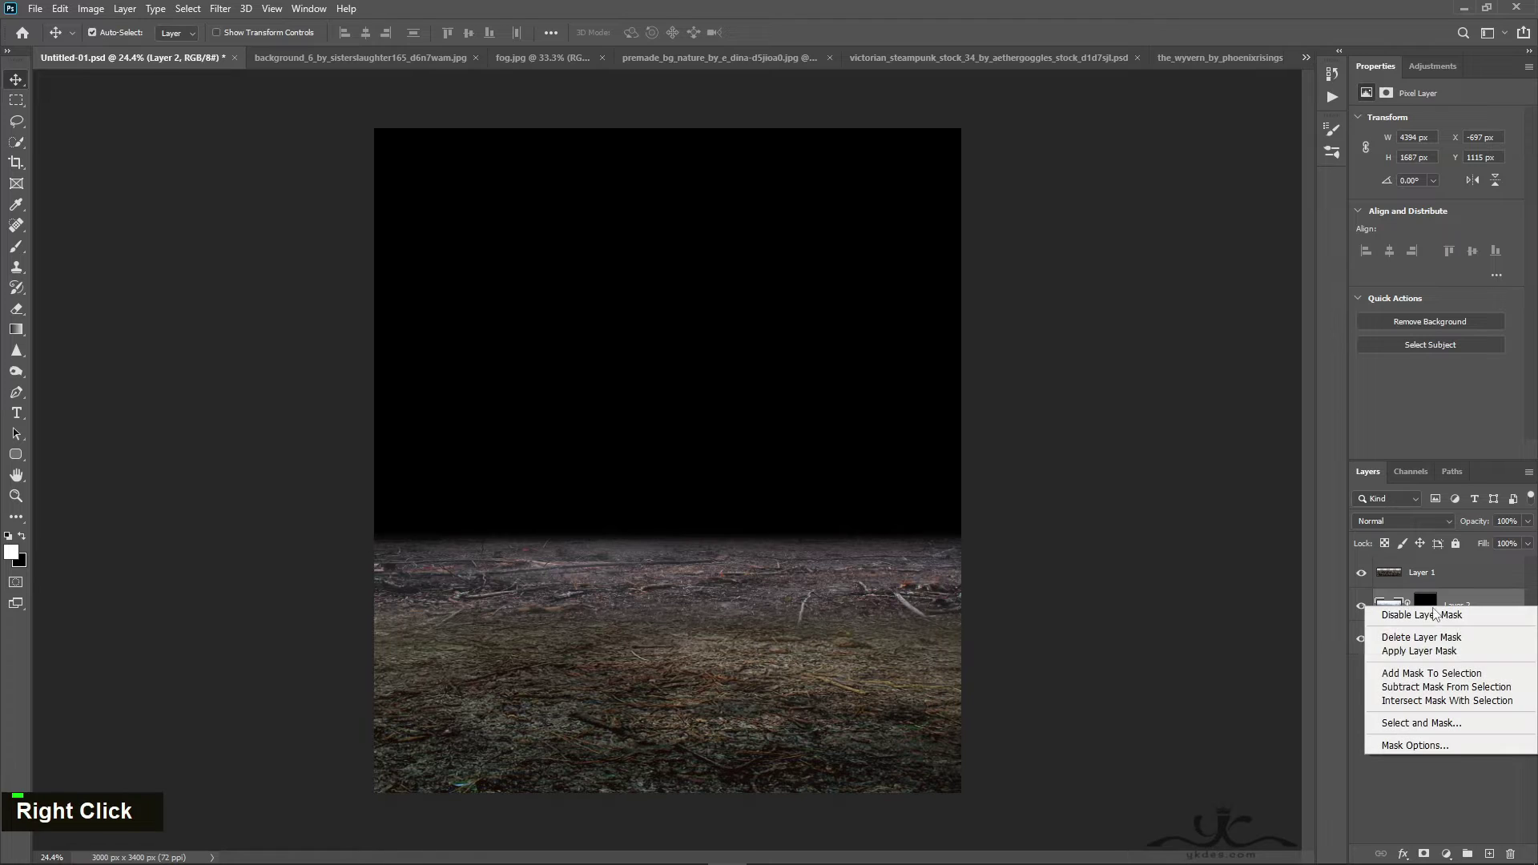
{"action": "left_click", "coordinate": [1422, 647]}
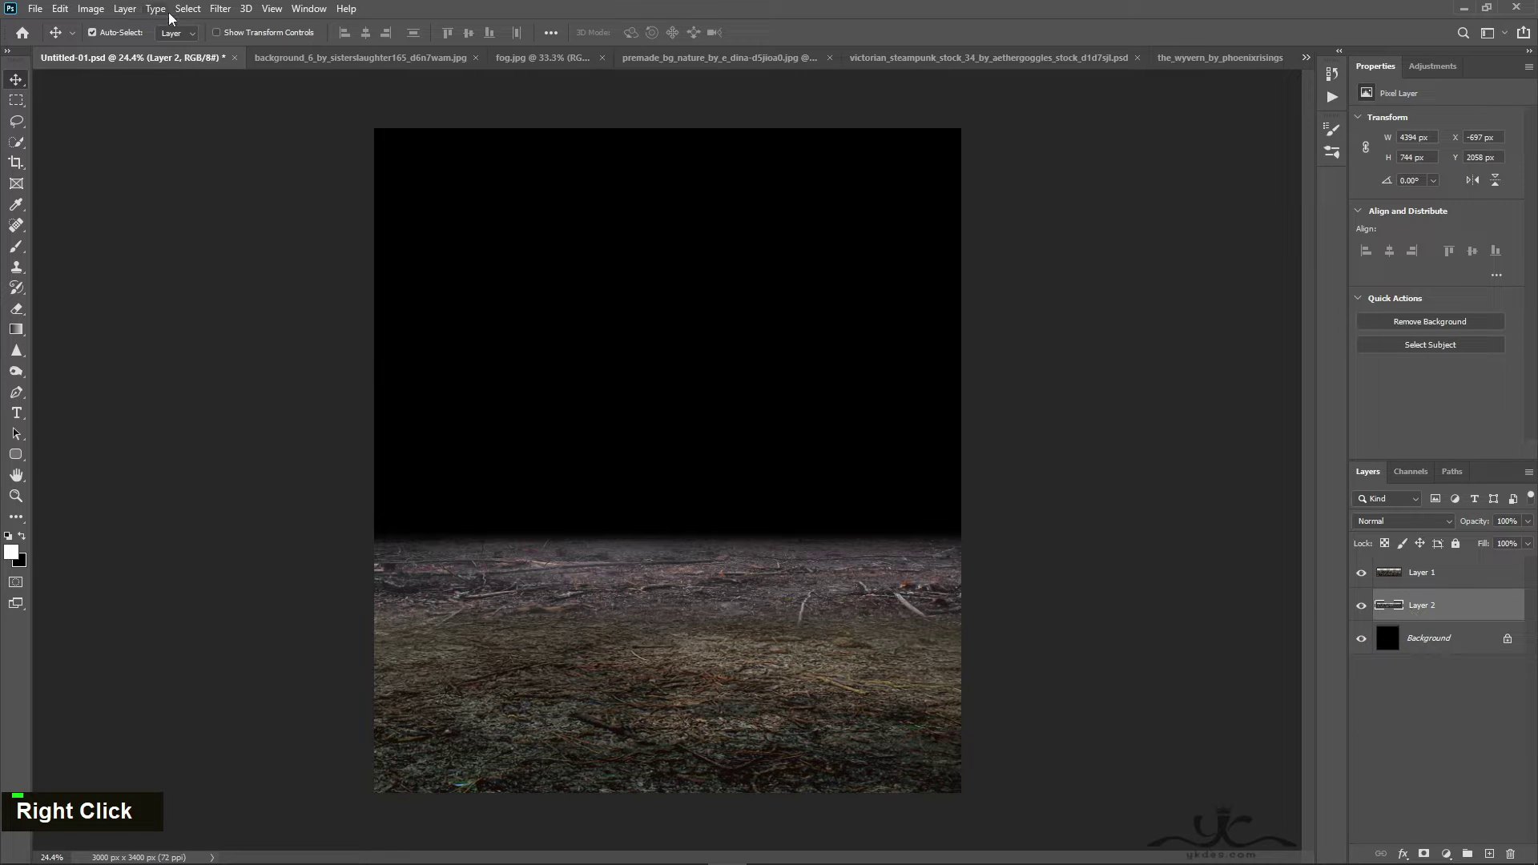
Apply the Camera Raw Filter to Layer 2, raising Texture and Clarity slightly, adjusting Blacks and lowering Highlights
{"action": "left_click", "coordinate": [217, 10]}
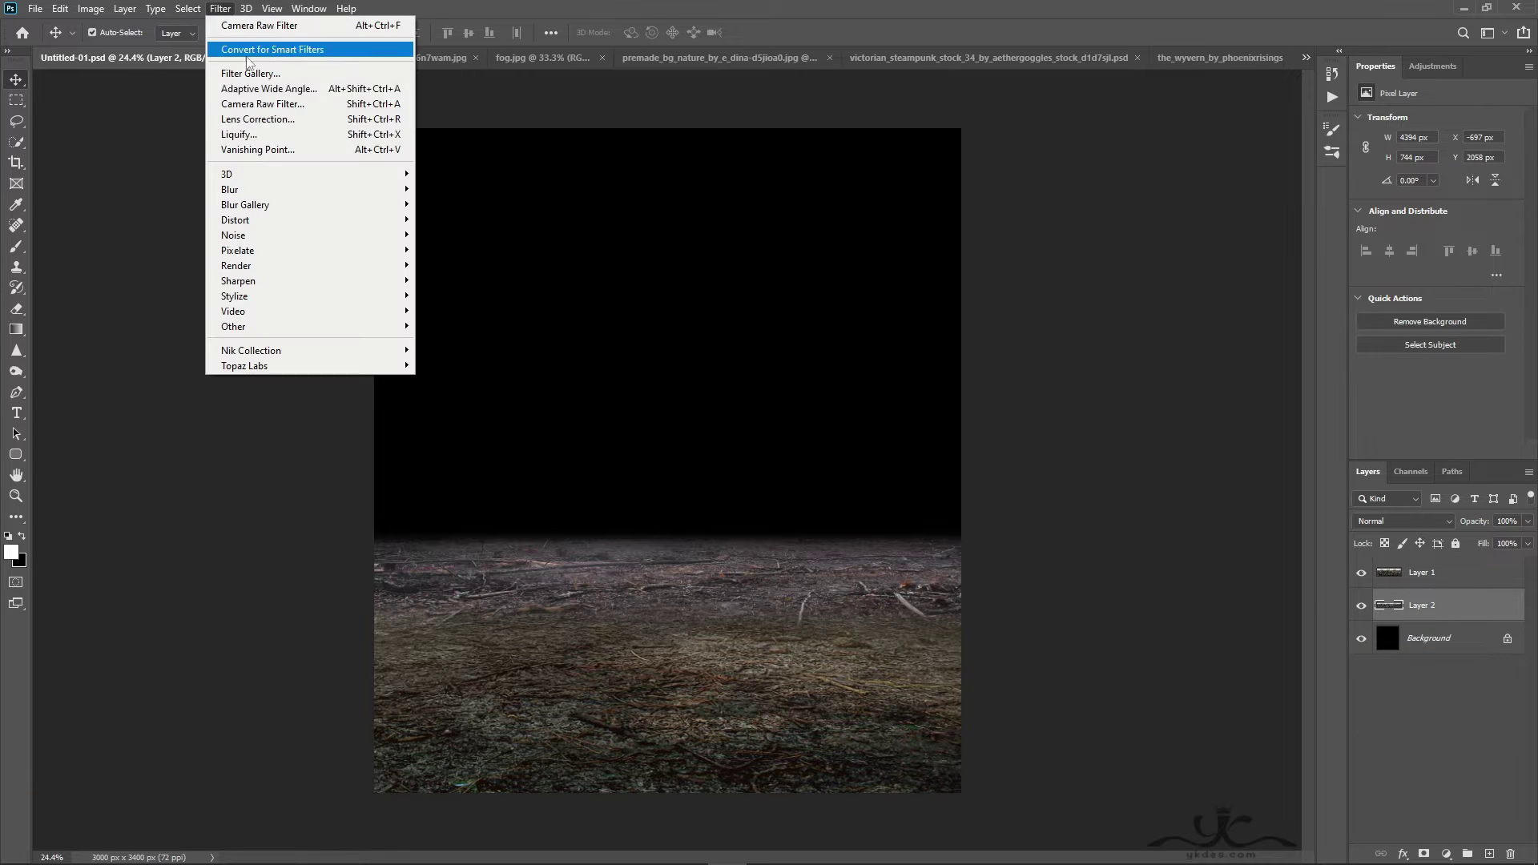
{"action": "left_click", "coordinate": [261, 105]}
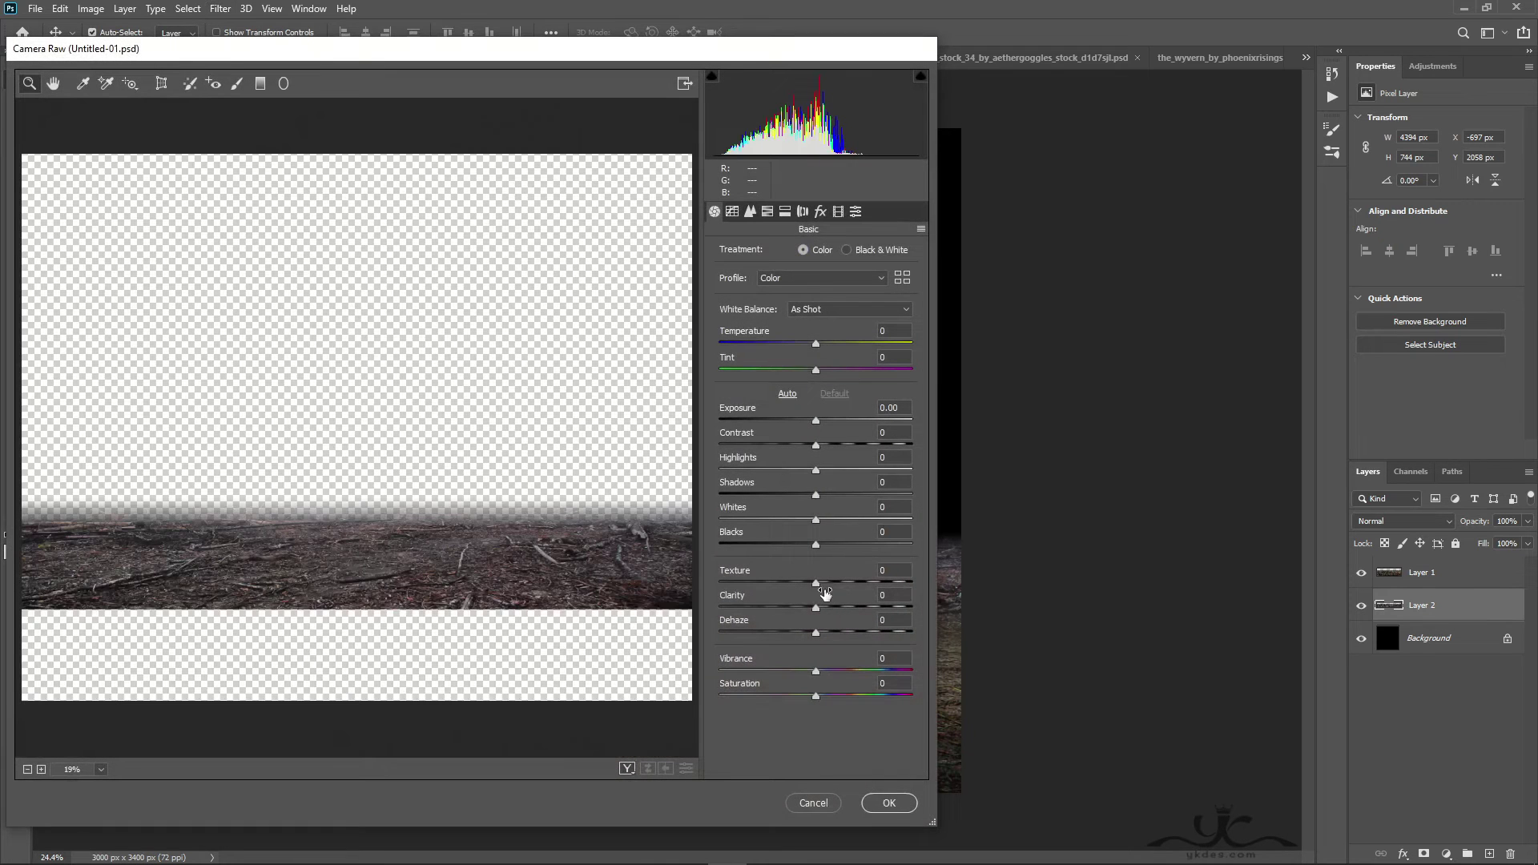
{"action": "mouse_move", "coordinate": [817, 583]}
{"action": "left_mouse_down"}
{"action": "mouse_move", "coordinate": [855, 585]}
{"action": "mouse_move", "coordinate": [832, 607]}
{"action": "left_mouse_up"}
{"action": "left_click_drag", "start_coordinate": [818, 545], "coordinate": [755, 471]}
{"action": "left_click", "coordinate": [911, 808]}
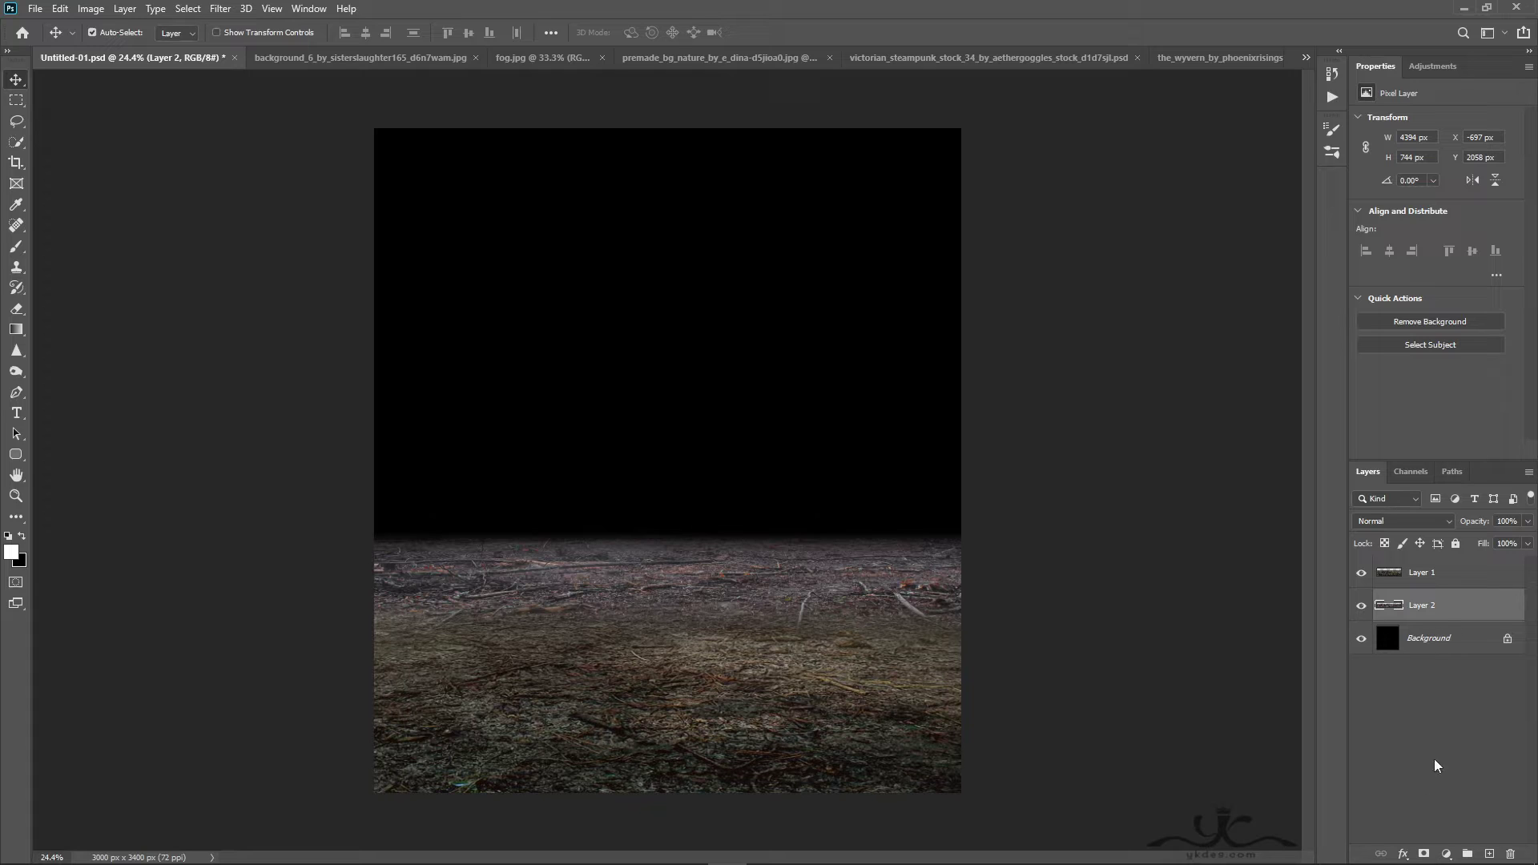
Add a Hue/Saturation adjustment clipped to Layer 2 with Saturation -27 and Lightness -19
{"action": "left_click", "coordinate": [1446, 853]}
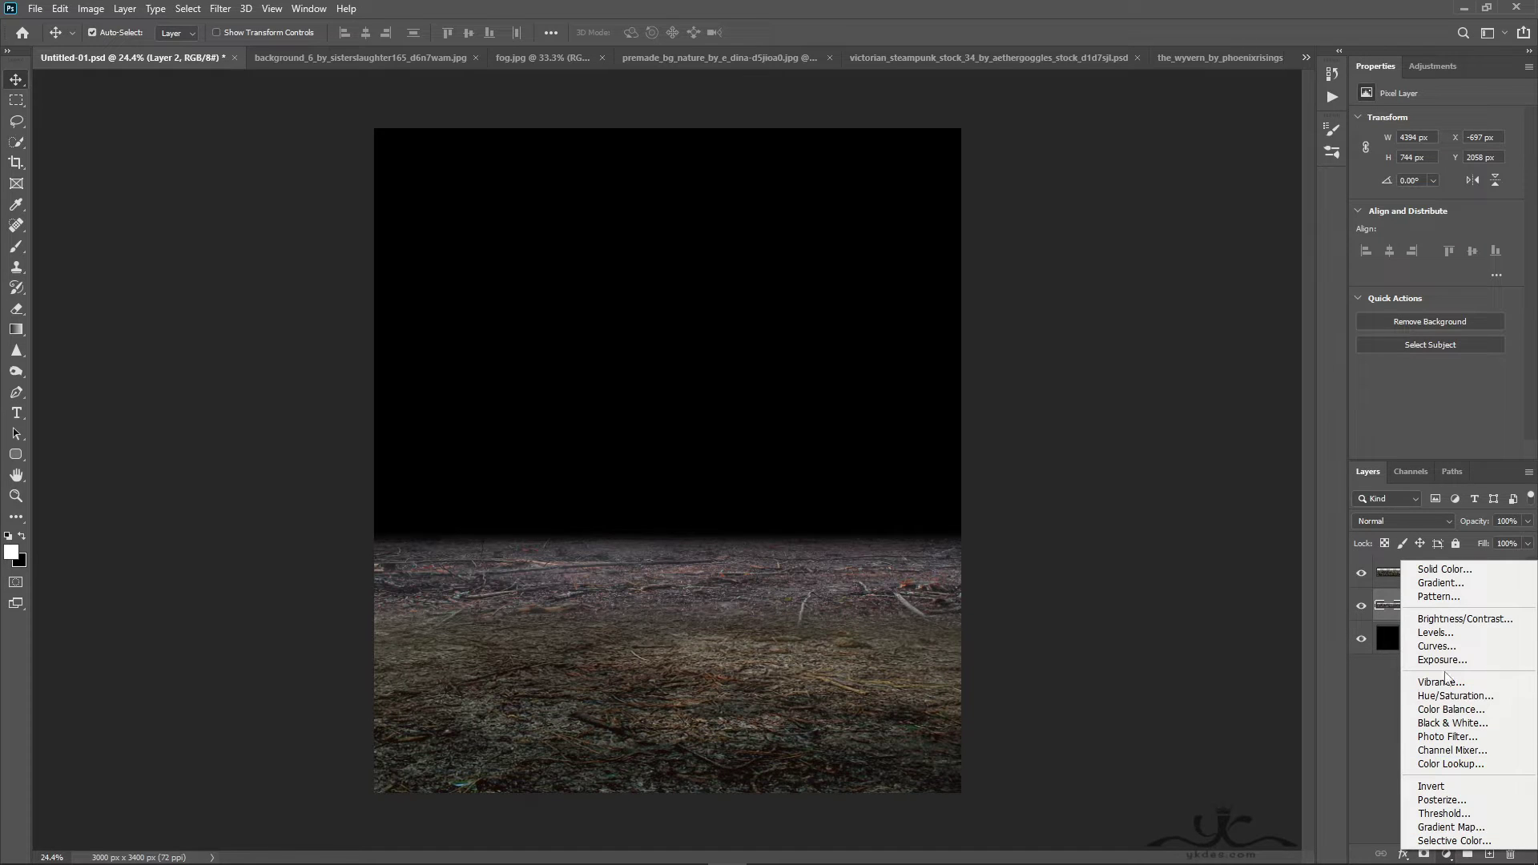
{"action": "left_click", "coordinate": [1456, 696]}
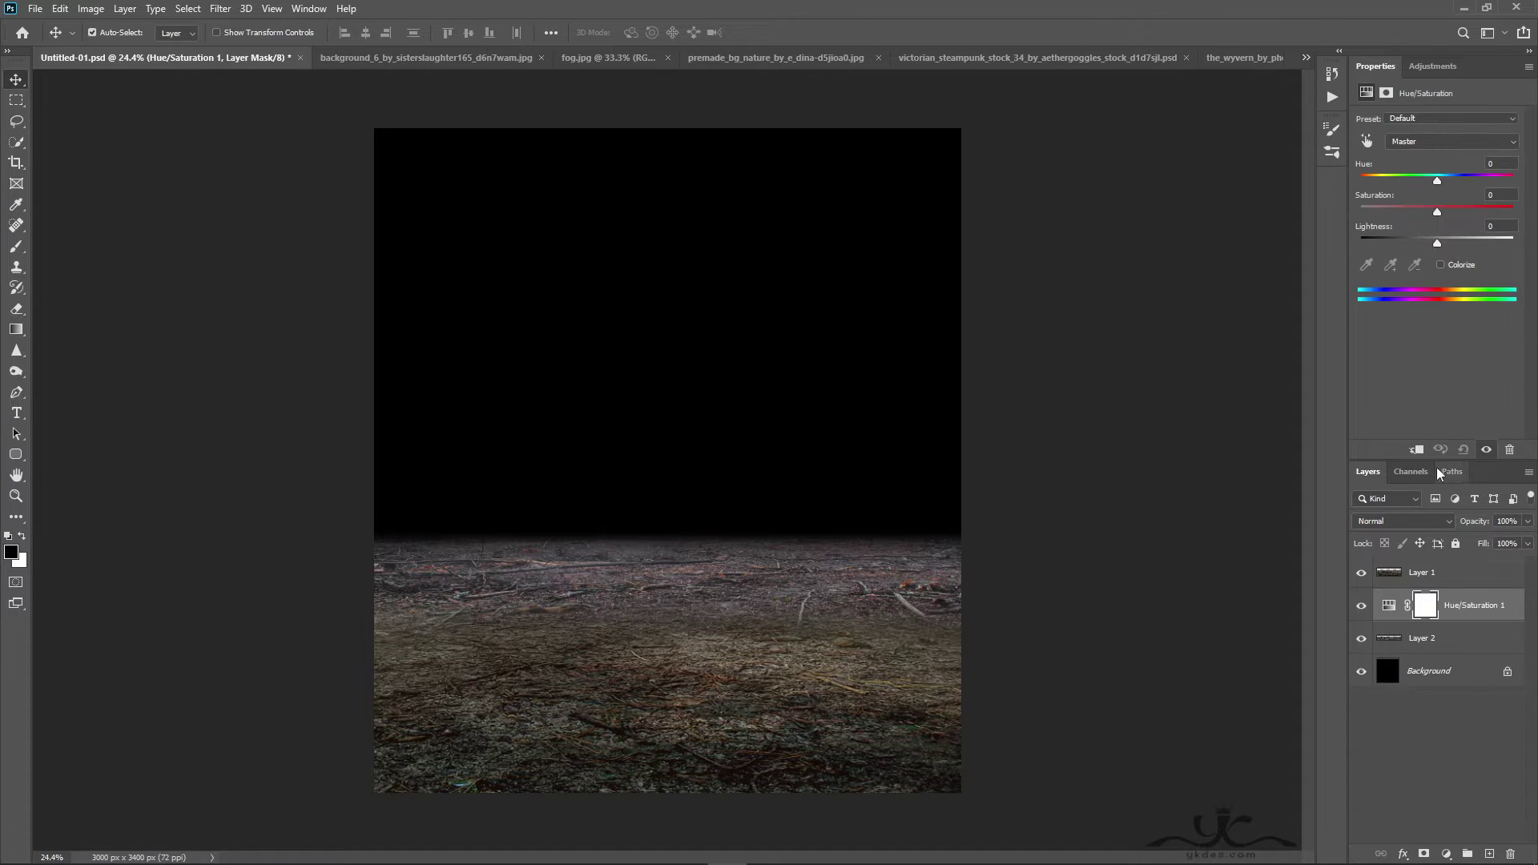
{"action": "left_click", "coordinate": [1415, 450]}
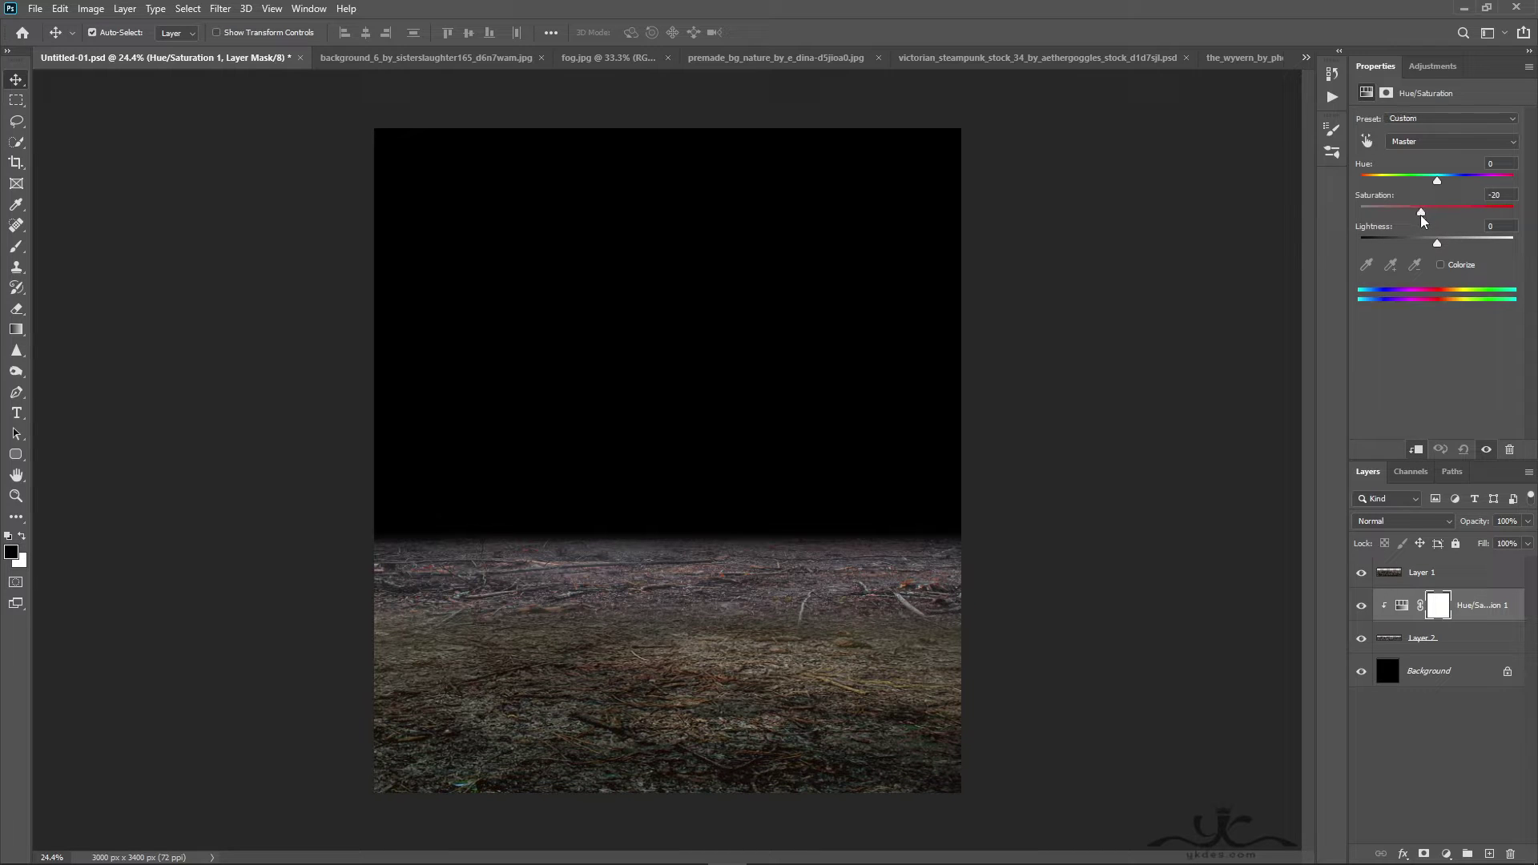
{"action": "left_click_drag", "start_coordinate": [1420, 215], "coordinate": [1425, 244]}
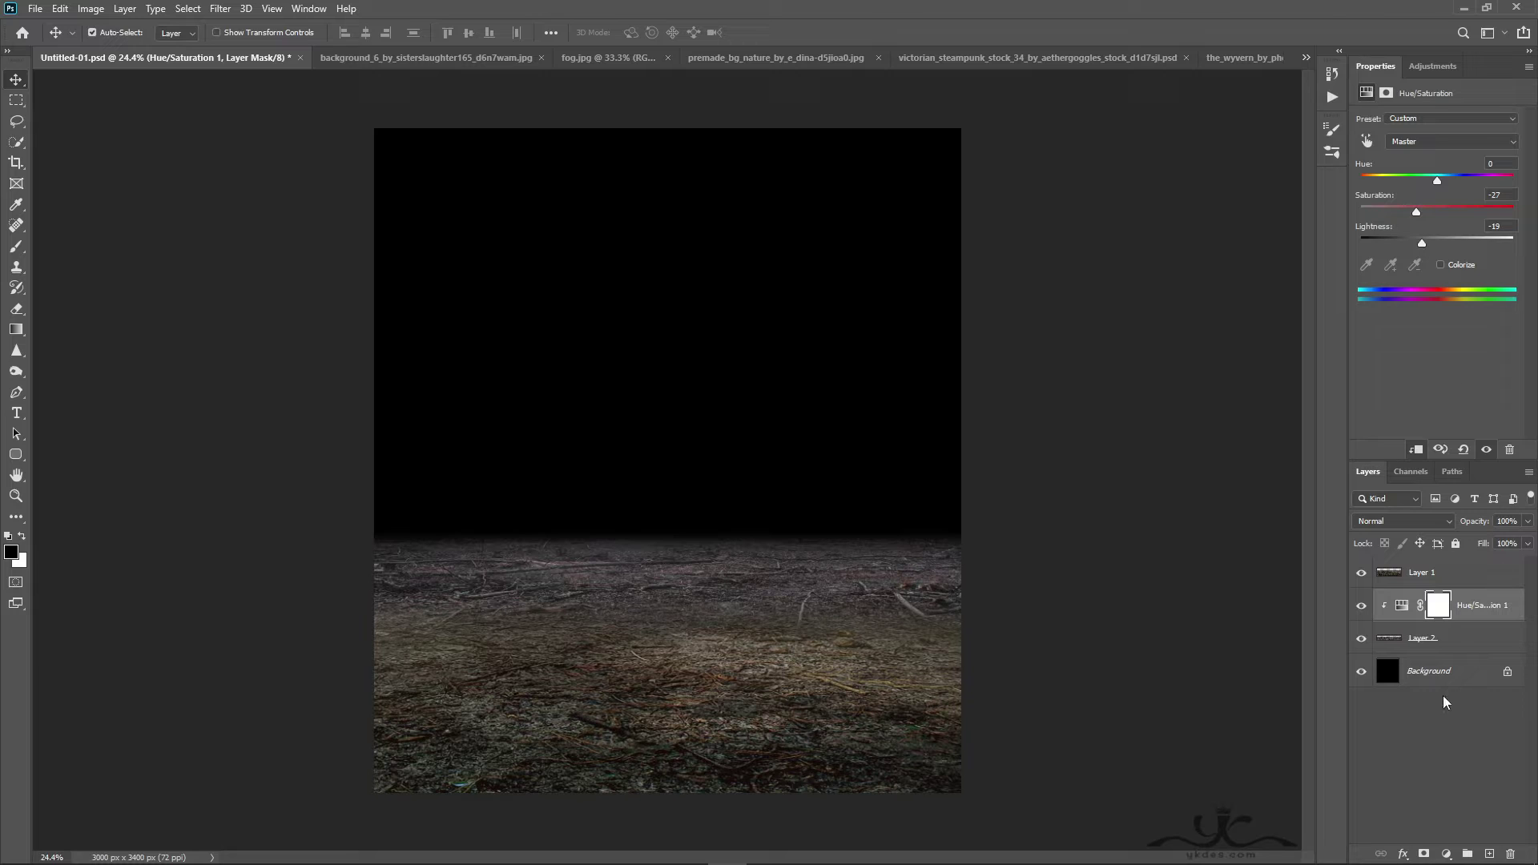
{"action": "scroll", "coordinate": [1443, 695], "scroll_direction": "up", "scroll_amount": 1}
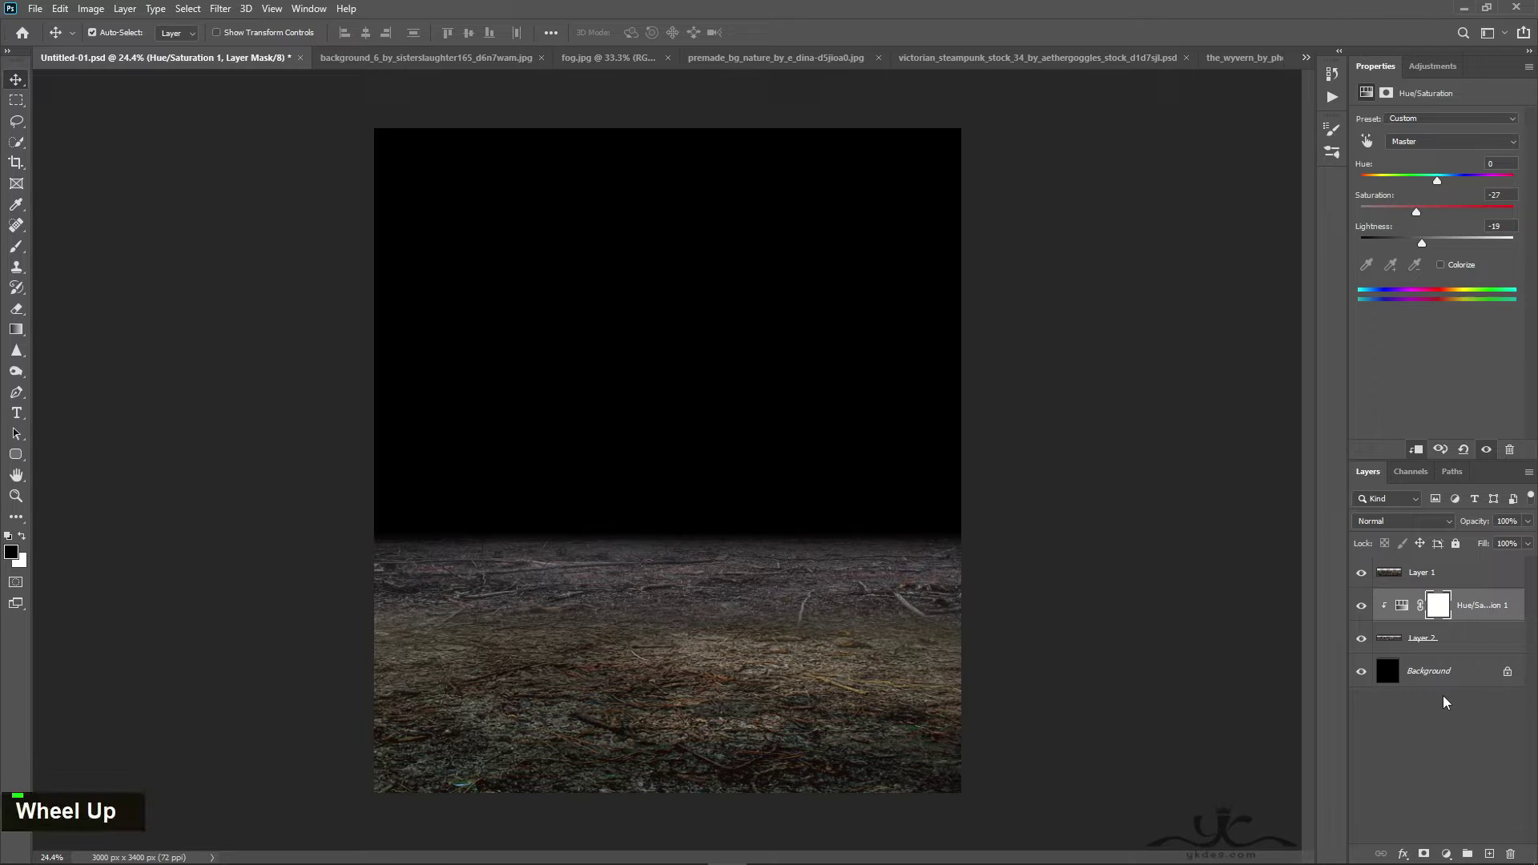
Add a Hue/Saturation adjustment clipped to Layer 1 with Saturation -28 and Lightness -23
{"action": "left_click", "coordinate": [1457, 584]}
{"action": "left_click", "coordinate": [1446, 853]}
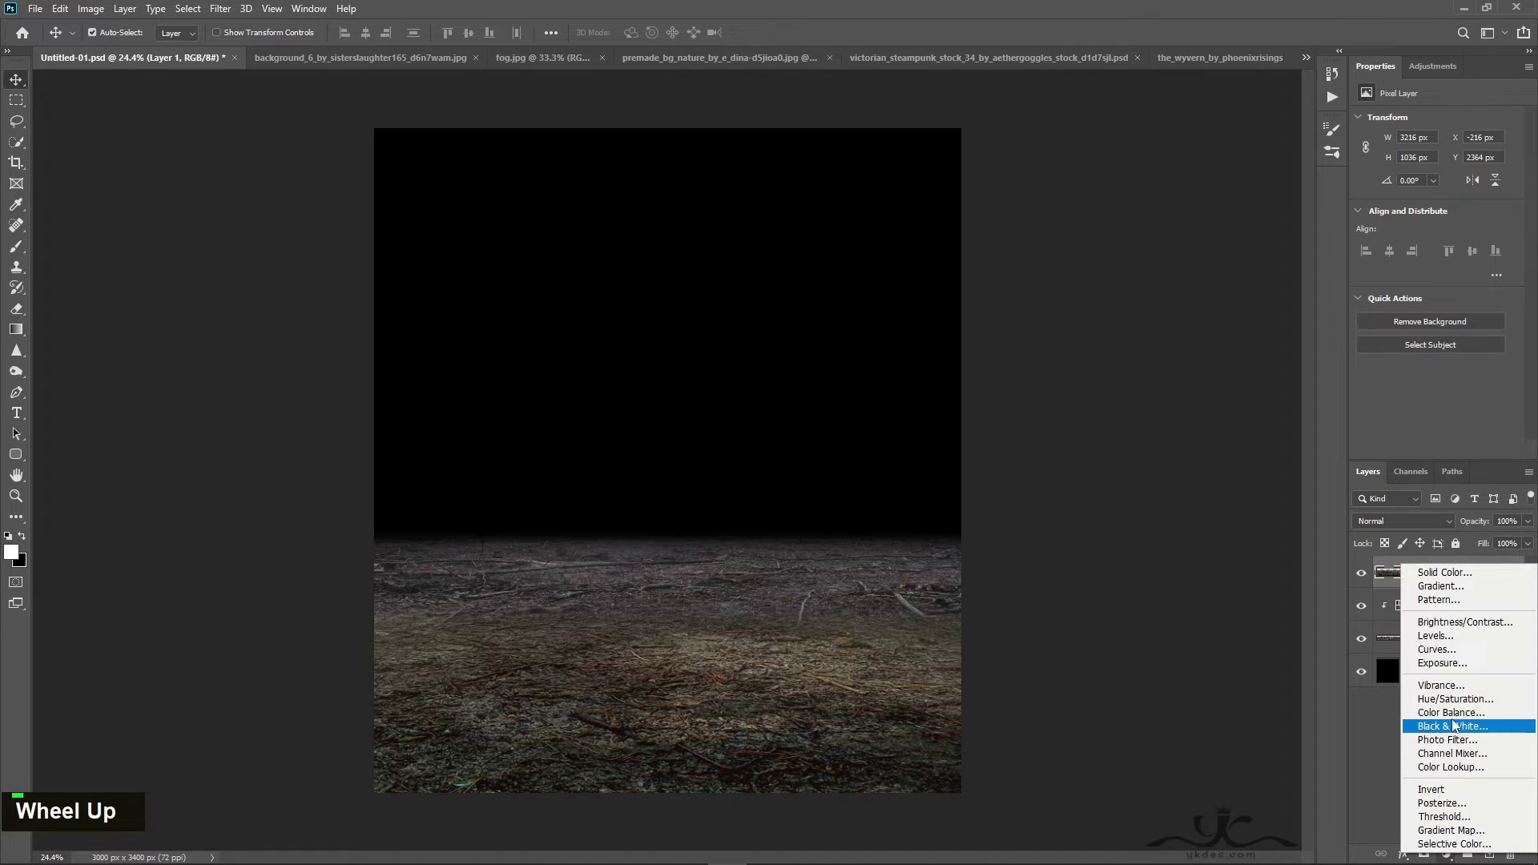
{"action": "left_click", "coordinate": [1451, 699]}
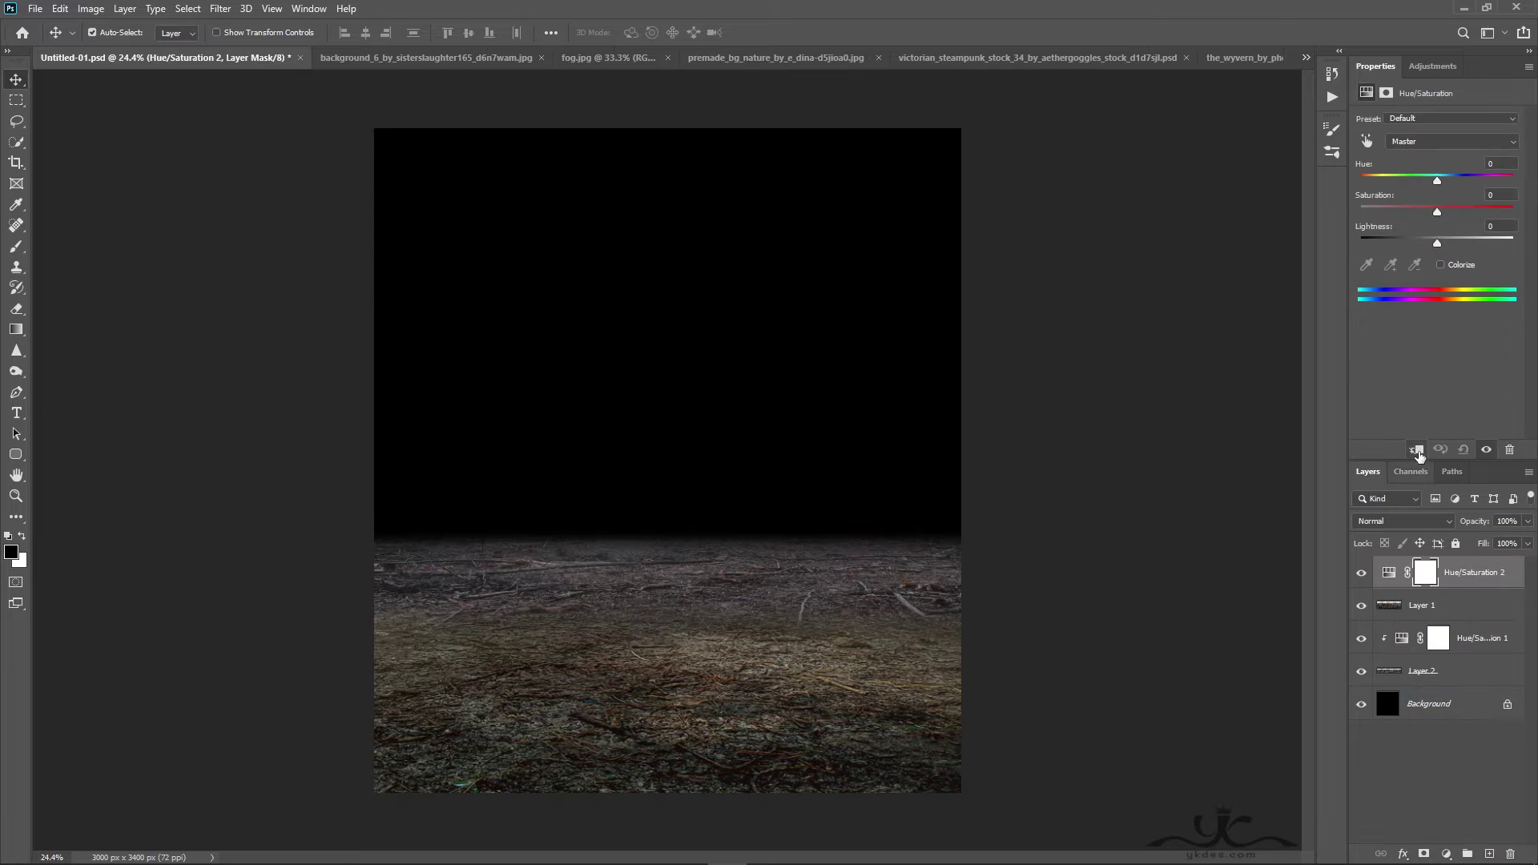
{"action": "left_click", "coordinate": [1416, 450]}
{"action": "left_click_drag", "start_coordinate": [1437, 211], "coordinate": [1421, 241]}
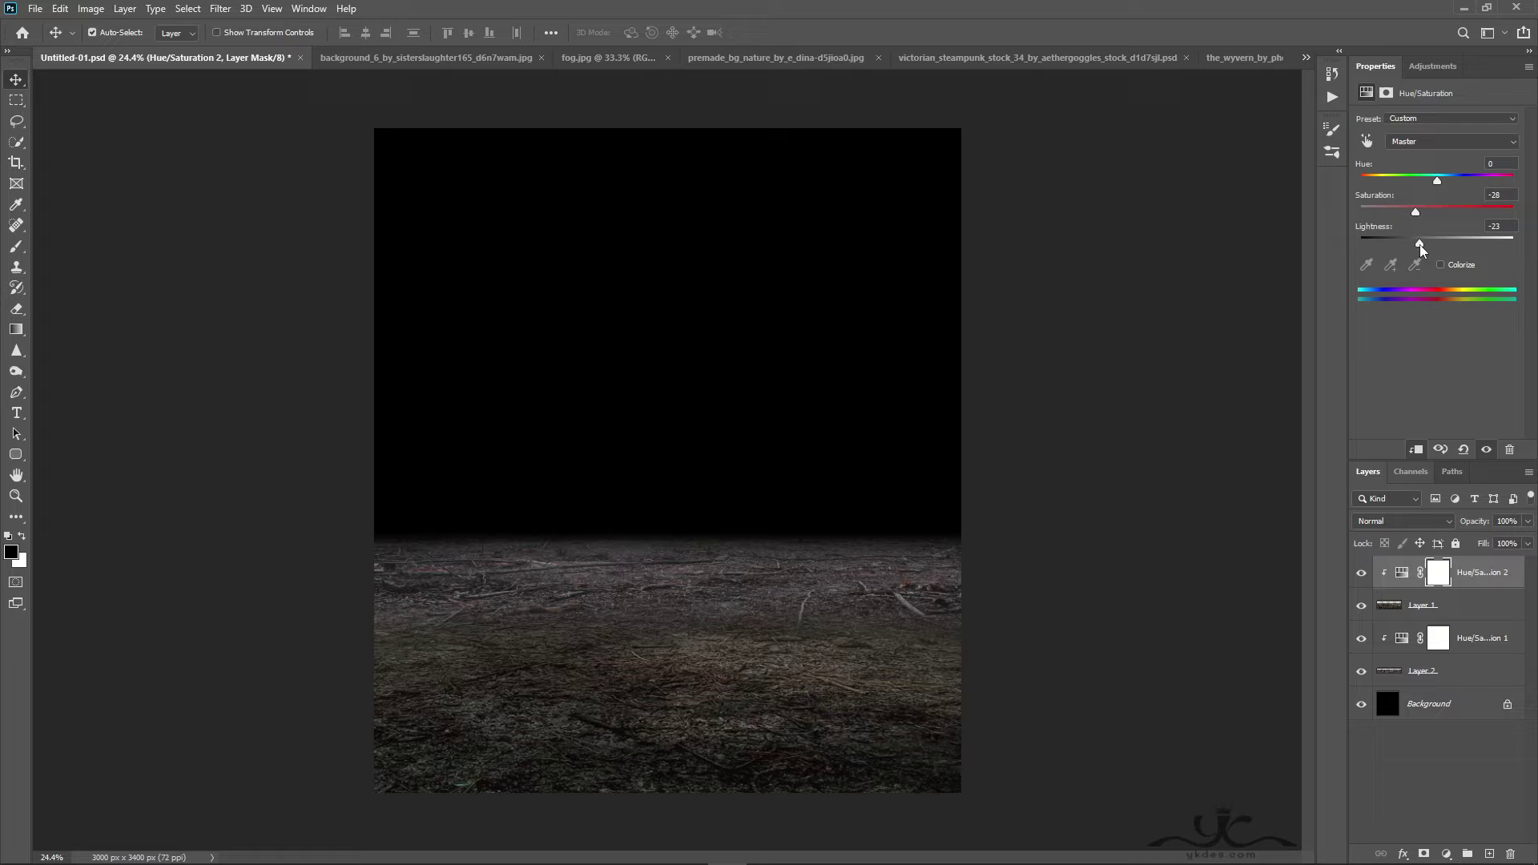
Add a Brightness/Contrast adjustment clipped above Layer 1 with Brightness 12 and Contrast 19
{"action": "left_click", "coordinate": [1445, 855]}
{"action": "left_click", "coordinate": [1434, 627]}
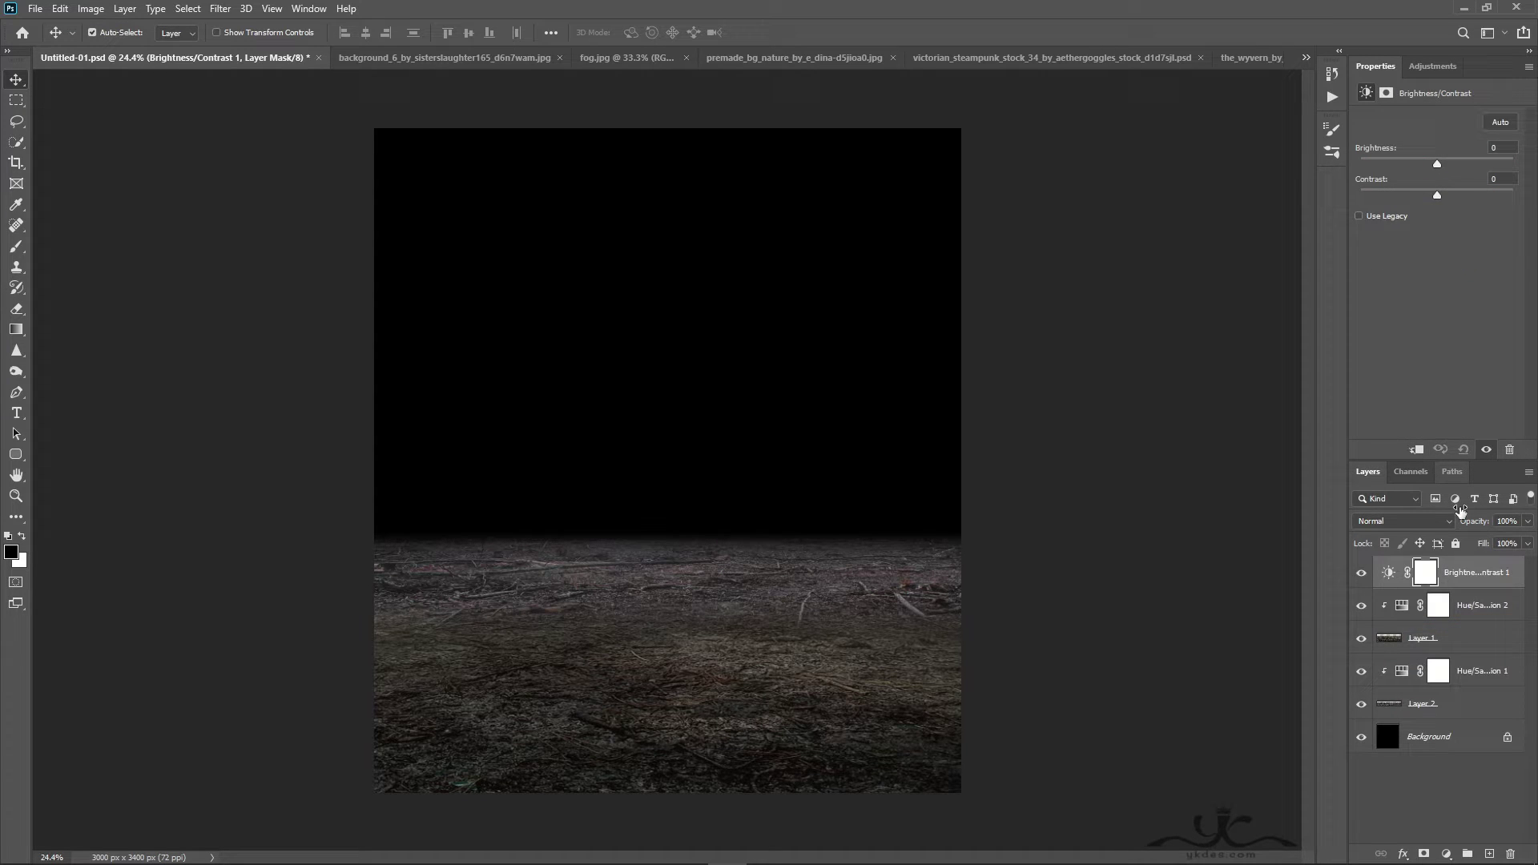
{"action": "left_click", "coordinate": [1417, 450]}
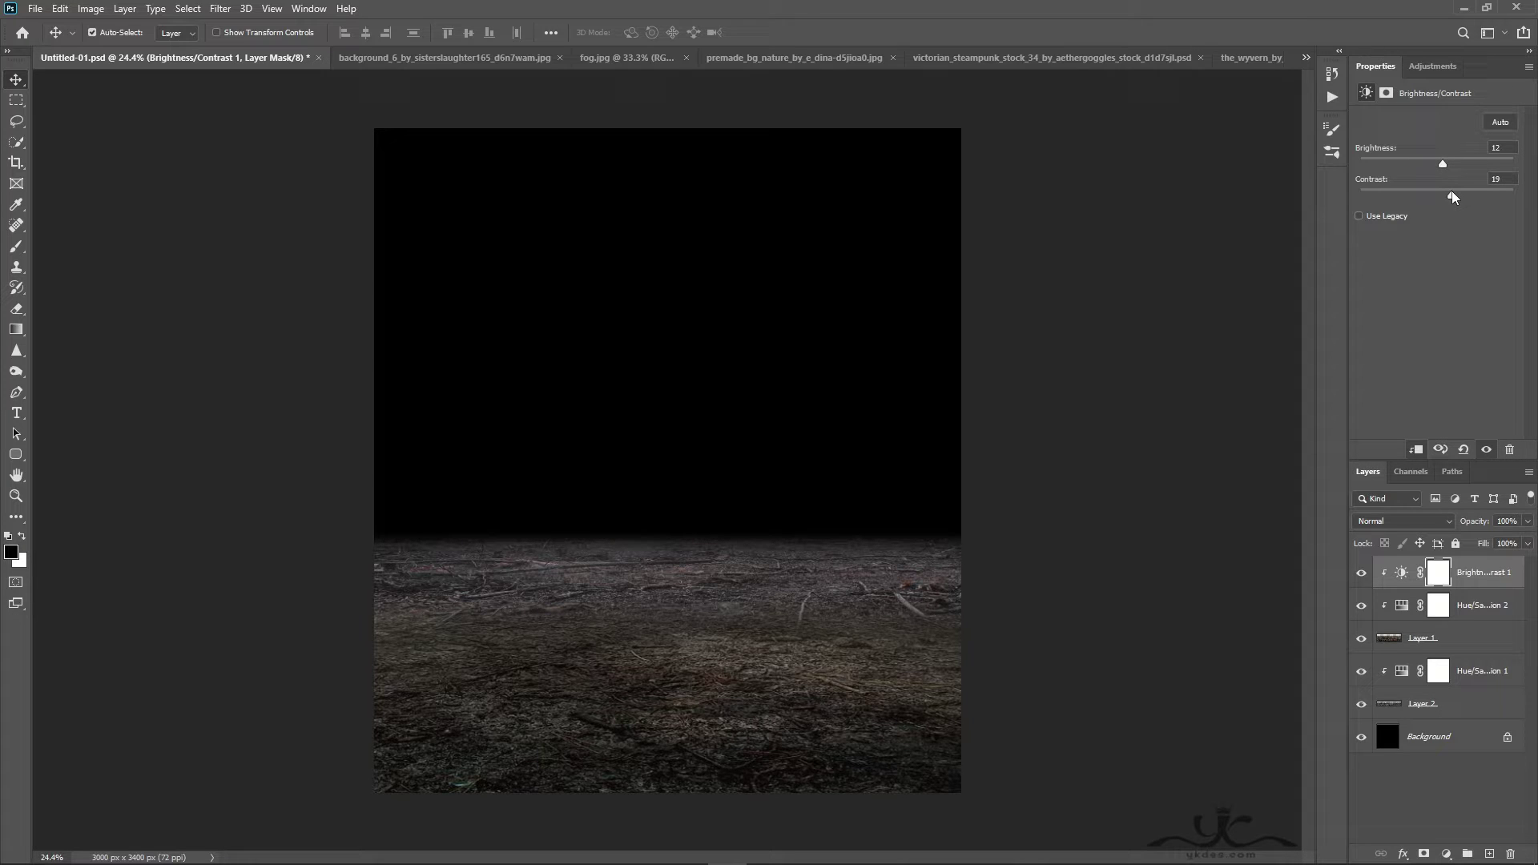
Add a layer mask to Layer 1 and paint black with a 700 px soft brush at 17% flow to blend the seam between the ground images
{"action": "left_click", "coordinate": [1445, 648]}
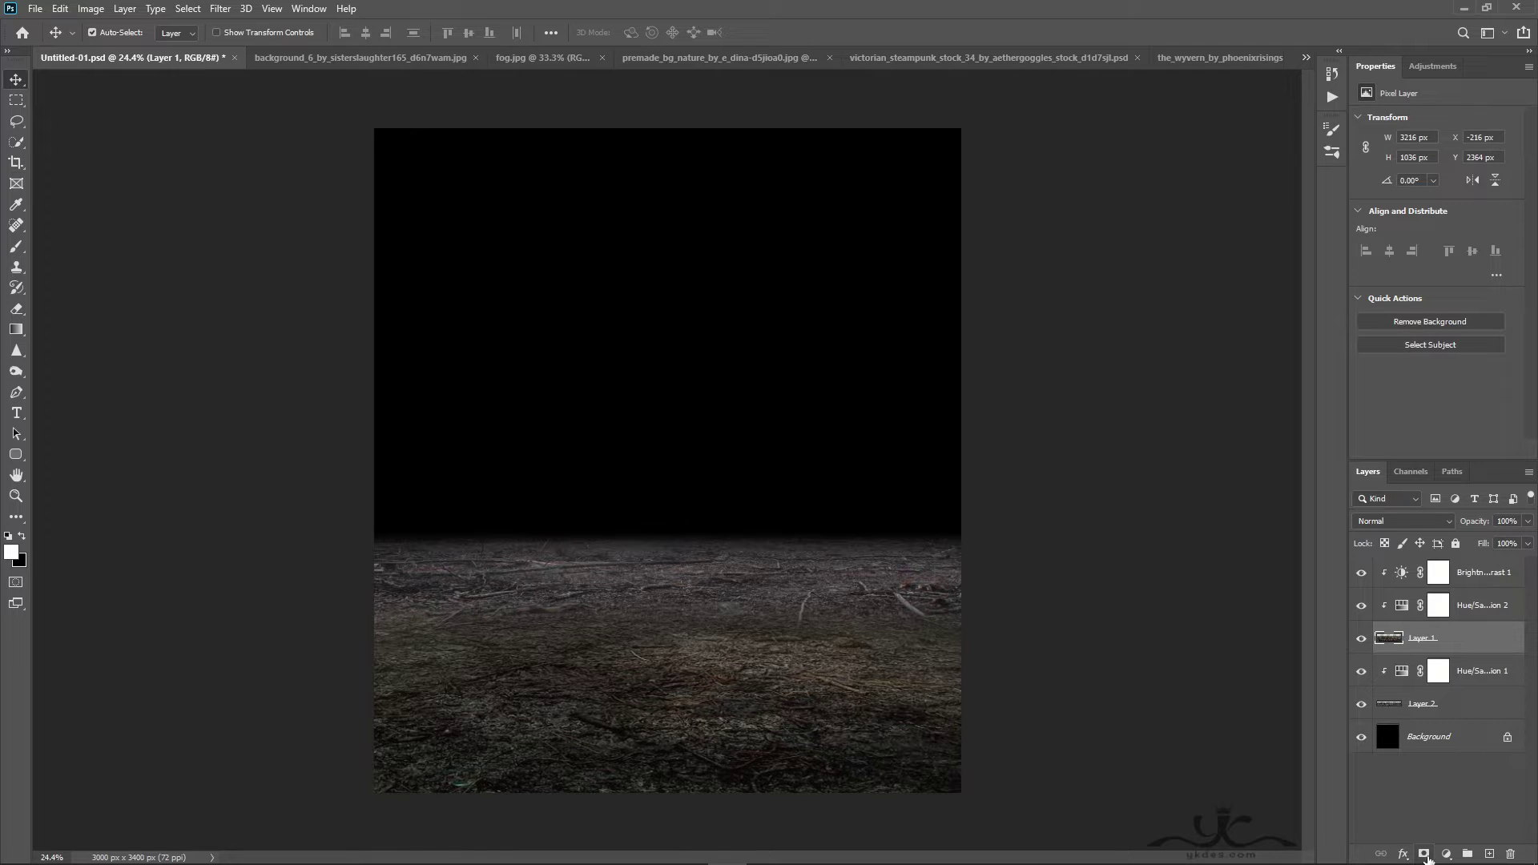
{"action": "left_click", "coordinate": [1424, 854]}
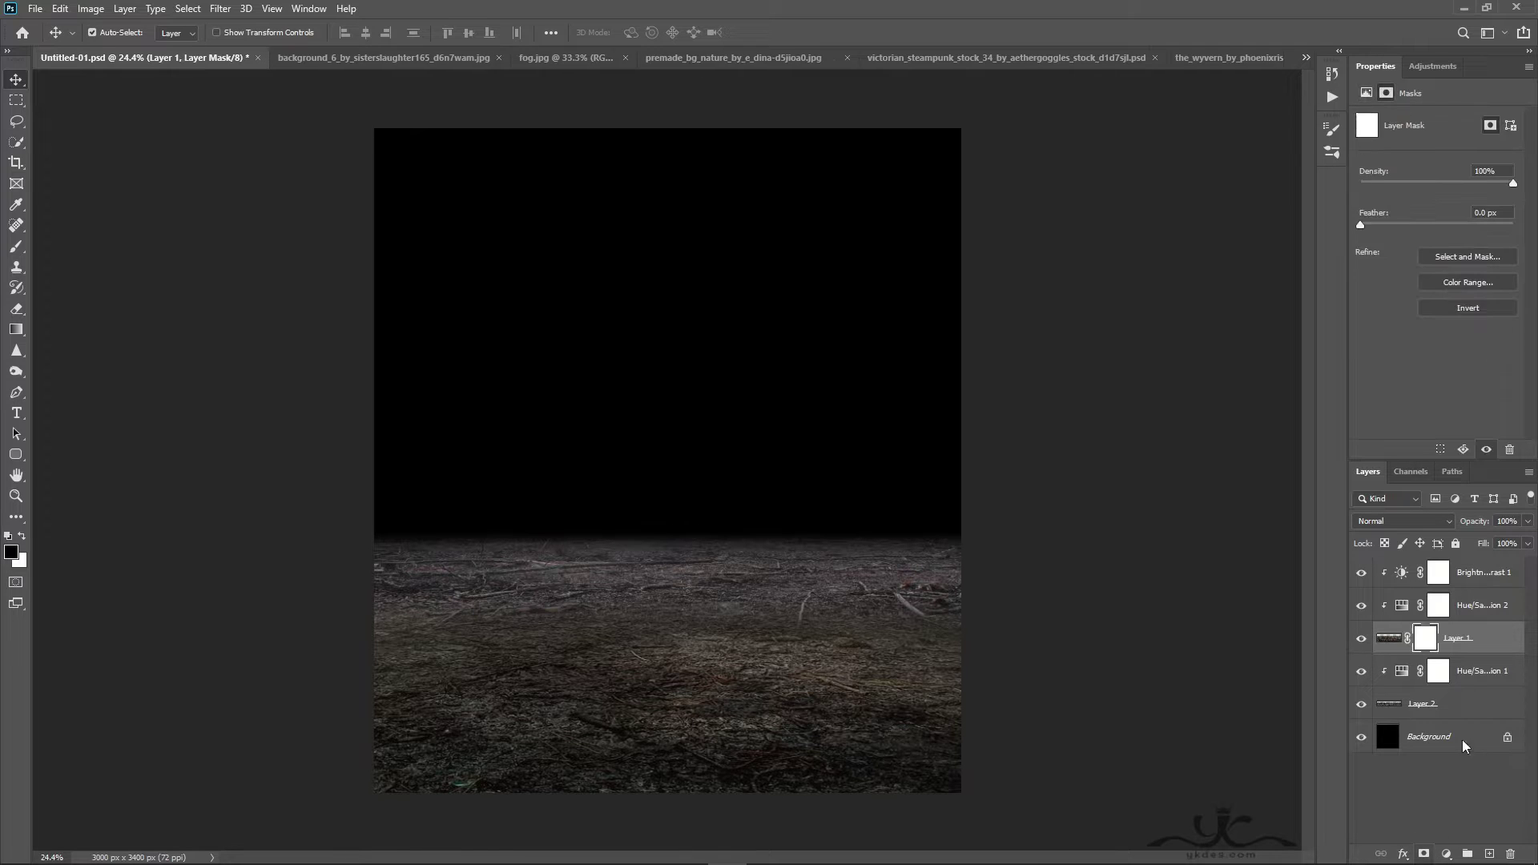
{"action": "left_click", "coordinate": [16, 246]}
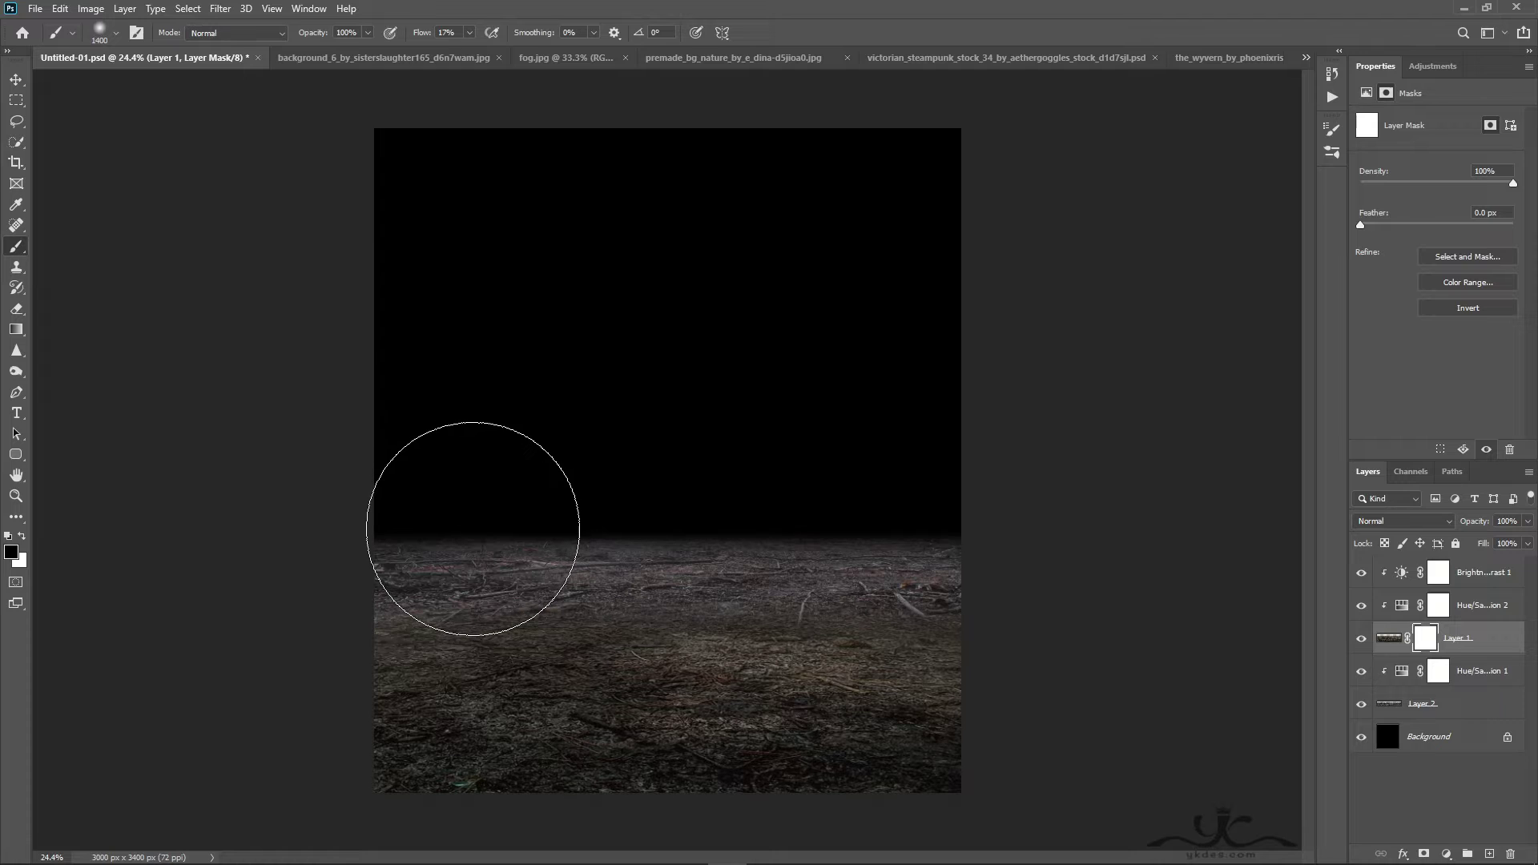
{"action": "key", "text": "bracketleft"}
{"action": "key", "text": "bracketleft"}
{"action": "key", "text": "bracketleft"}
{"action": "key", "text": "bracketleft"}
{"action": "key", "text": "bracketleft"}
{"action": "key", "text": "bracketleft"}
{"action": "key", "text": "bracketleft"}
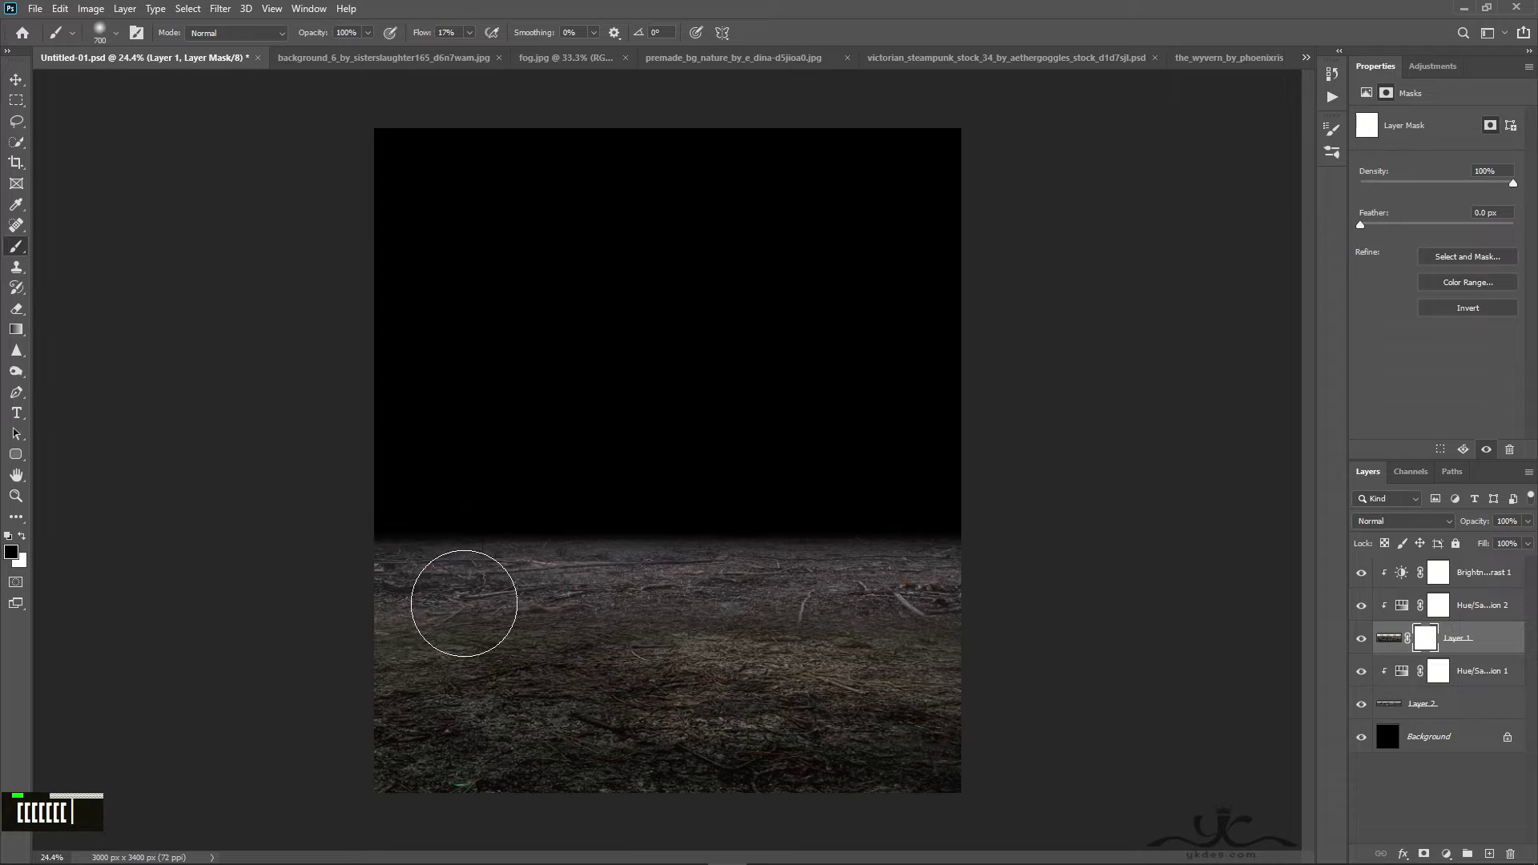
{"action": "mouse_move", "coordinate": [702, 575]}
{"action": "left_mouse_down"}
{"action": "mouse_move", "coordinate": [985, 595]}
{"action": "mouse_move", "coordinate": [872, 591]}
{"action": "mouse_move", "coordinate": [1123, 577]}
{"action": "mouse_move", "coordinate": [746, 605]}
{"action": "left_mouse_up"}
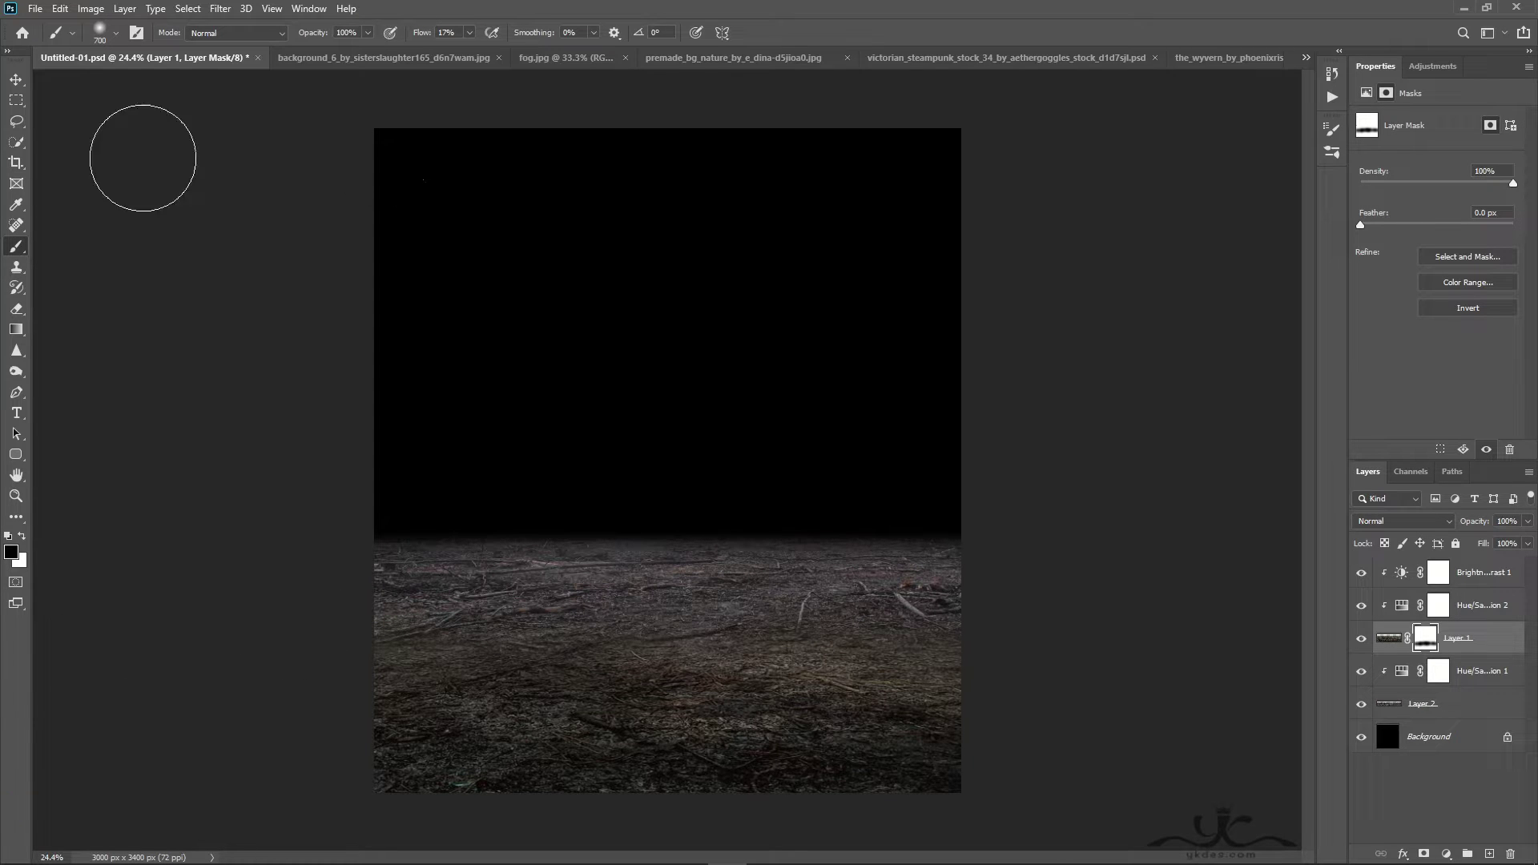
Group both ground layers with their clipped adjustments and merge the group into a single layer
{"action": "left_click", "coordinate": [16, 79]}
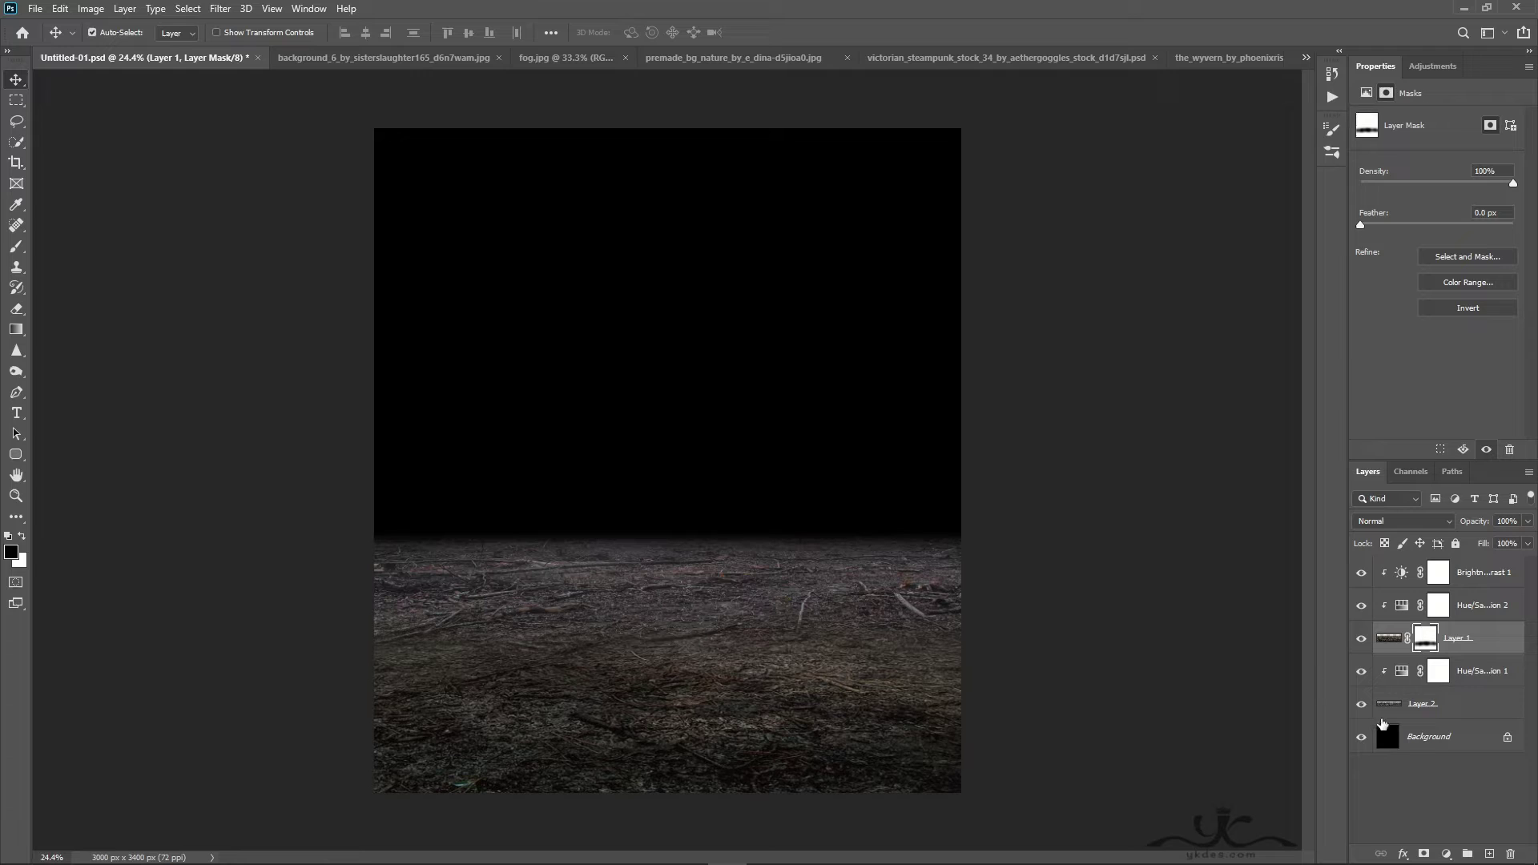
{"action": "left_click", "coordinate": [1478, 574]}
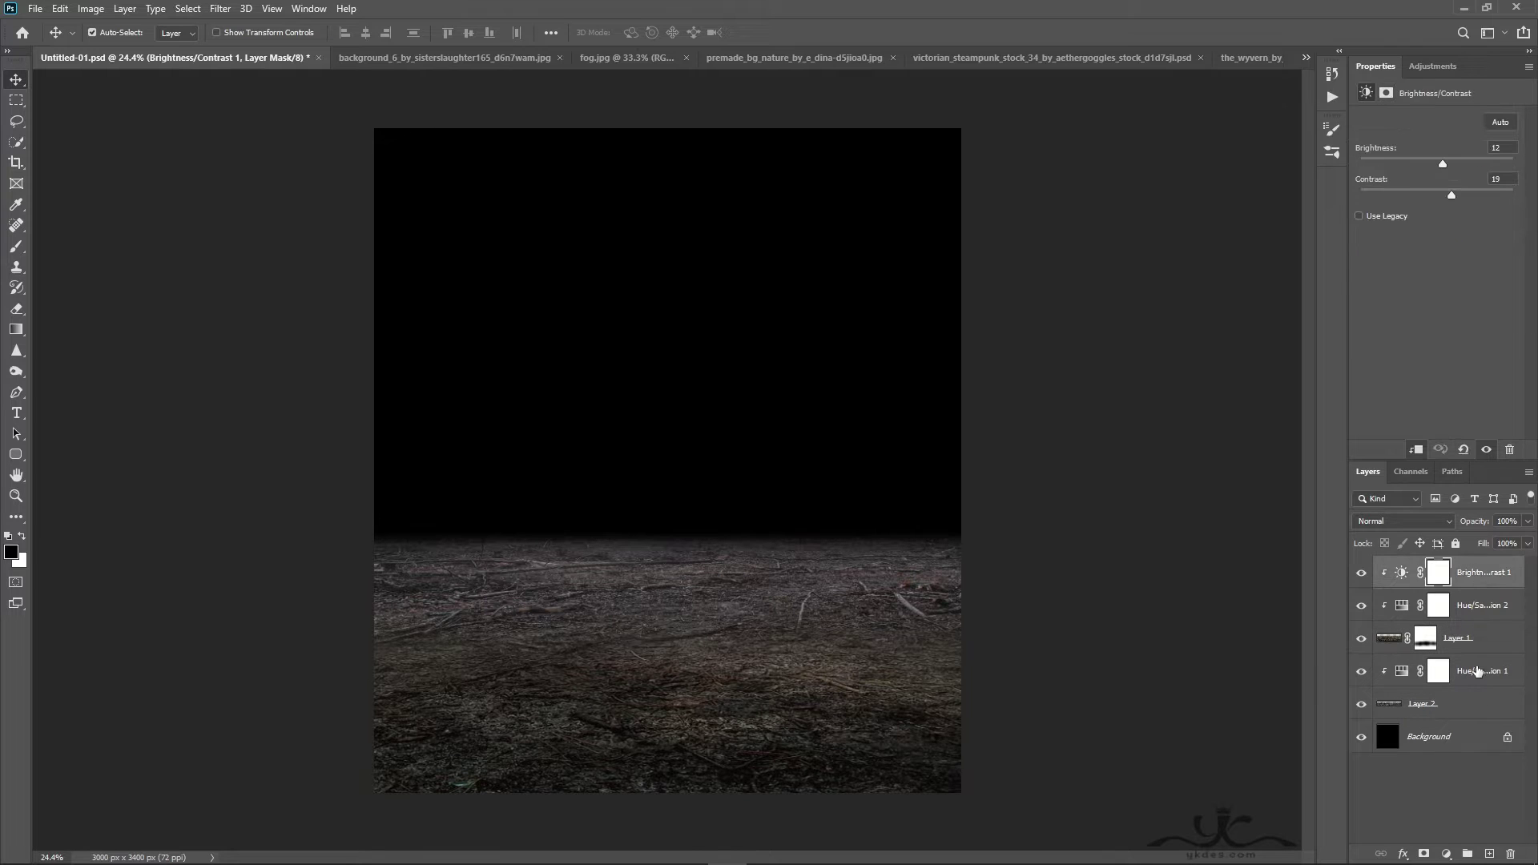
{"action": "left_click", "coordinate": [1484, 706], "text": "shift"}
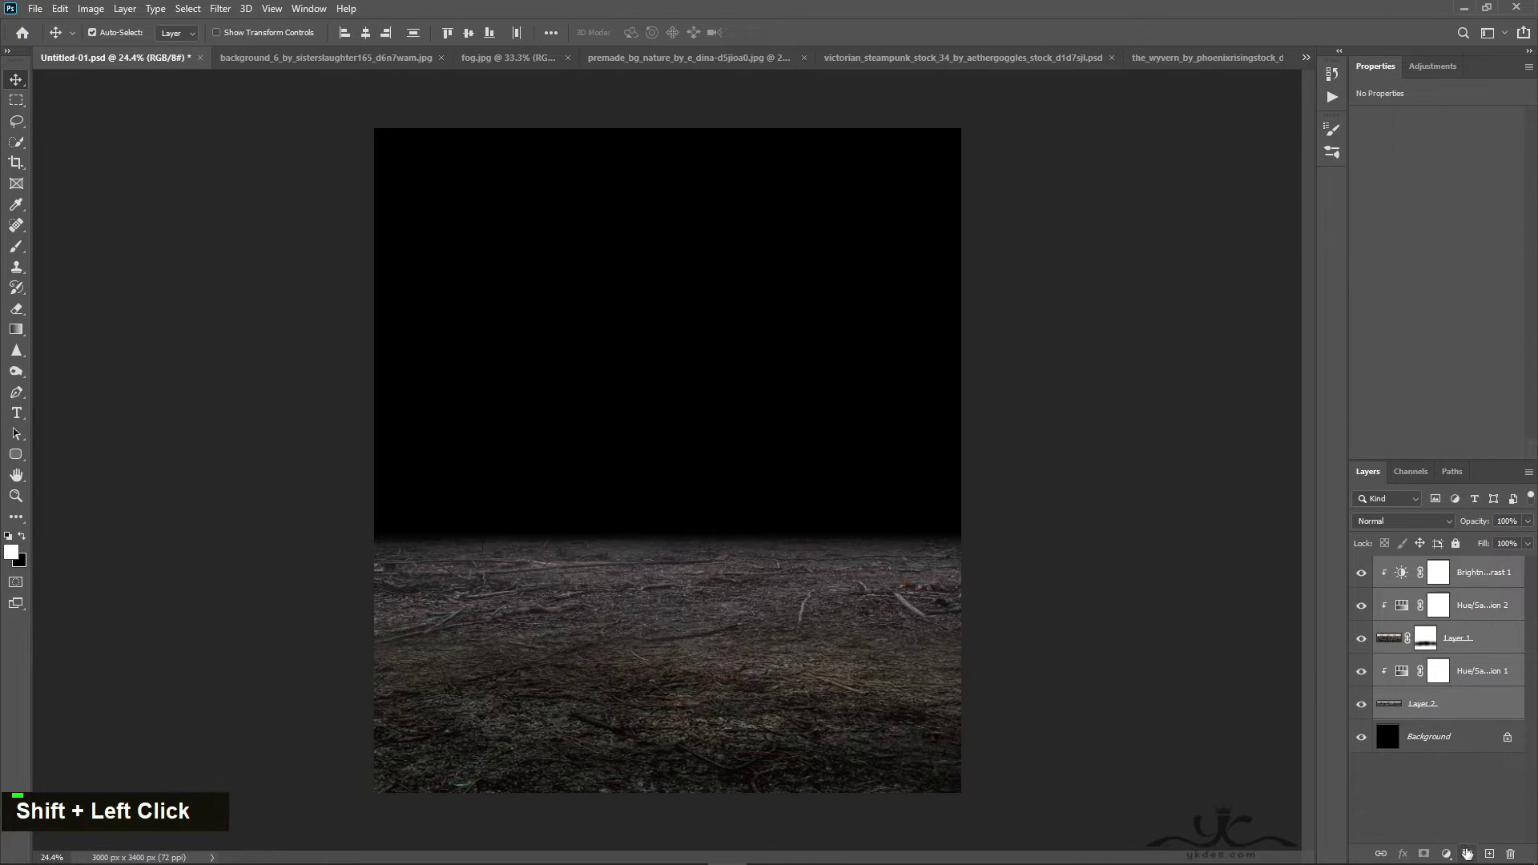
{"action": "left_click", "coordinate": [1467, 855]}
{"action": "right_click", "coordinate": [1461, 567]}
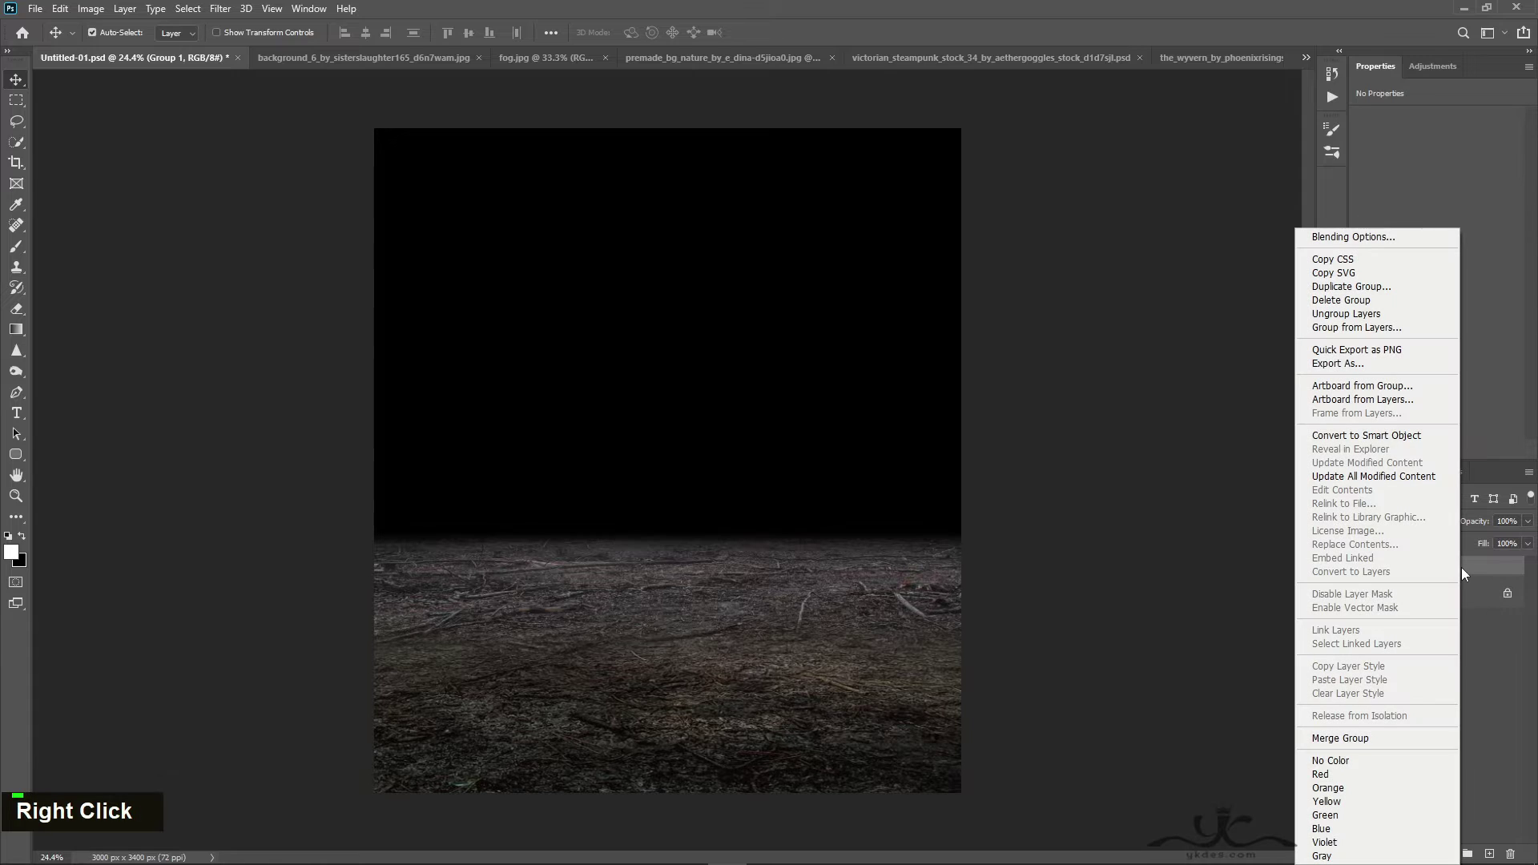
{"action": "left_click", "coordinate": [1355, 740]}
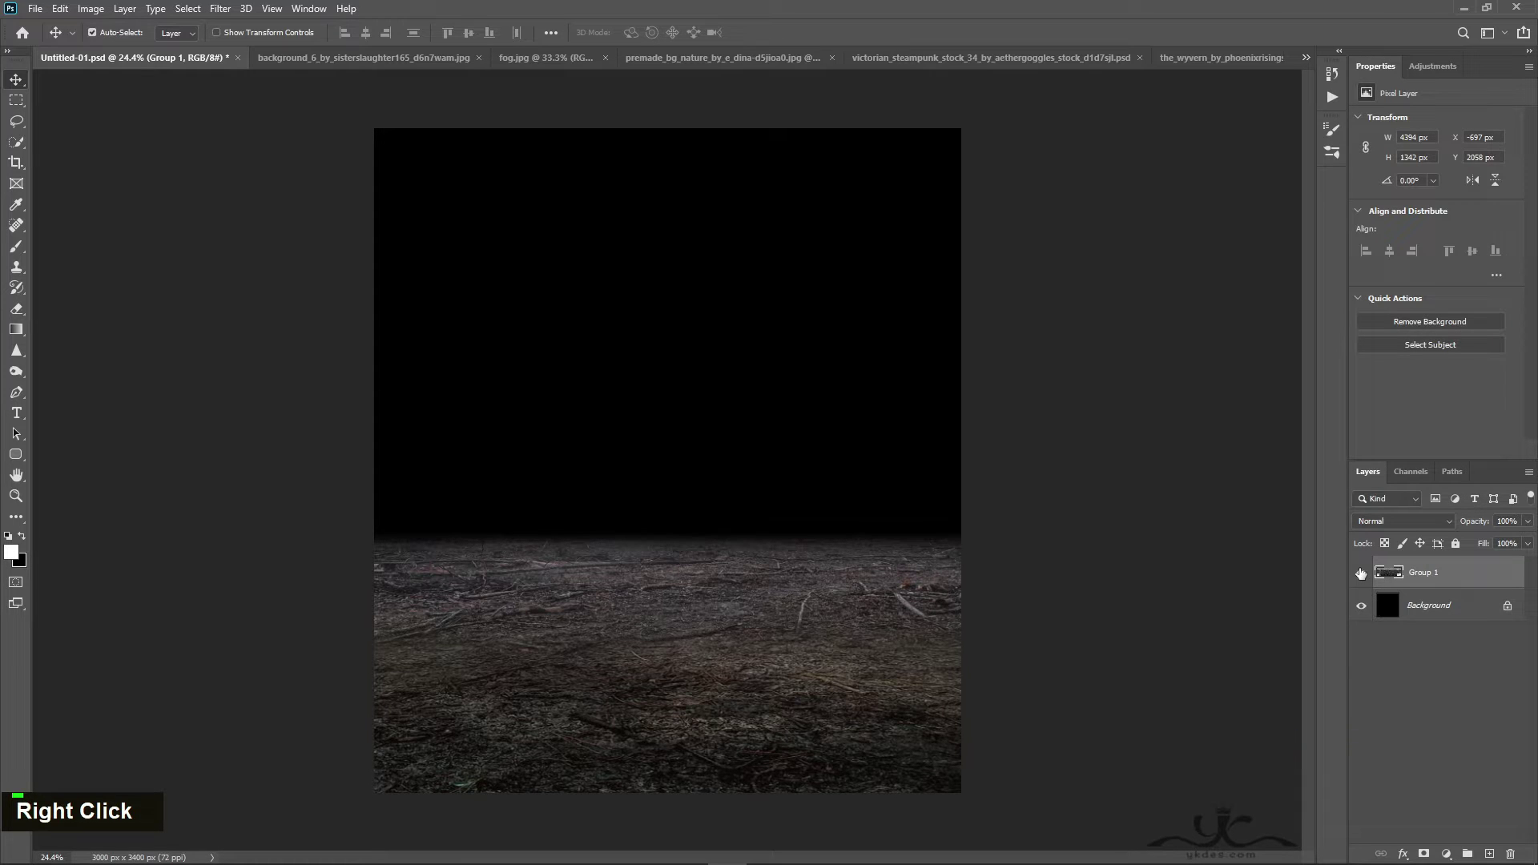
Copy the cloudy premade_bg_nature image into Untitled-01 and place its layer below Group 1
{"action": "left_click", "coordinate": [710, 60]}
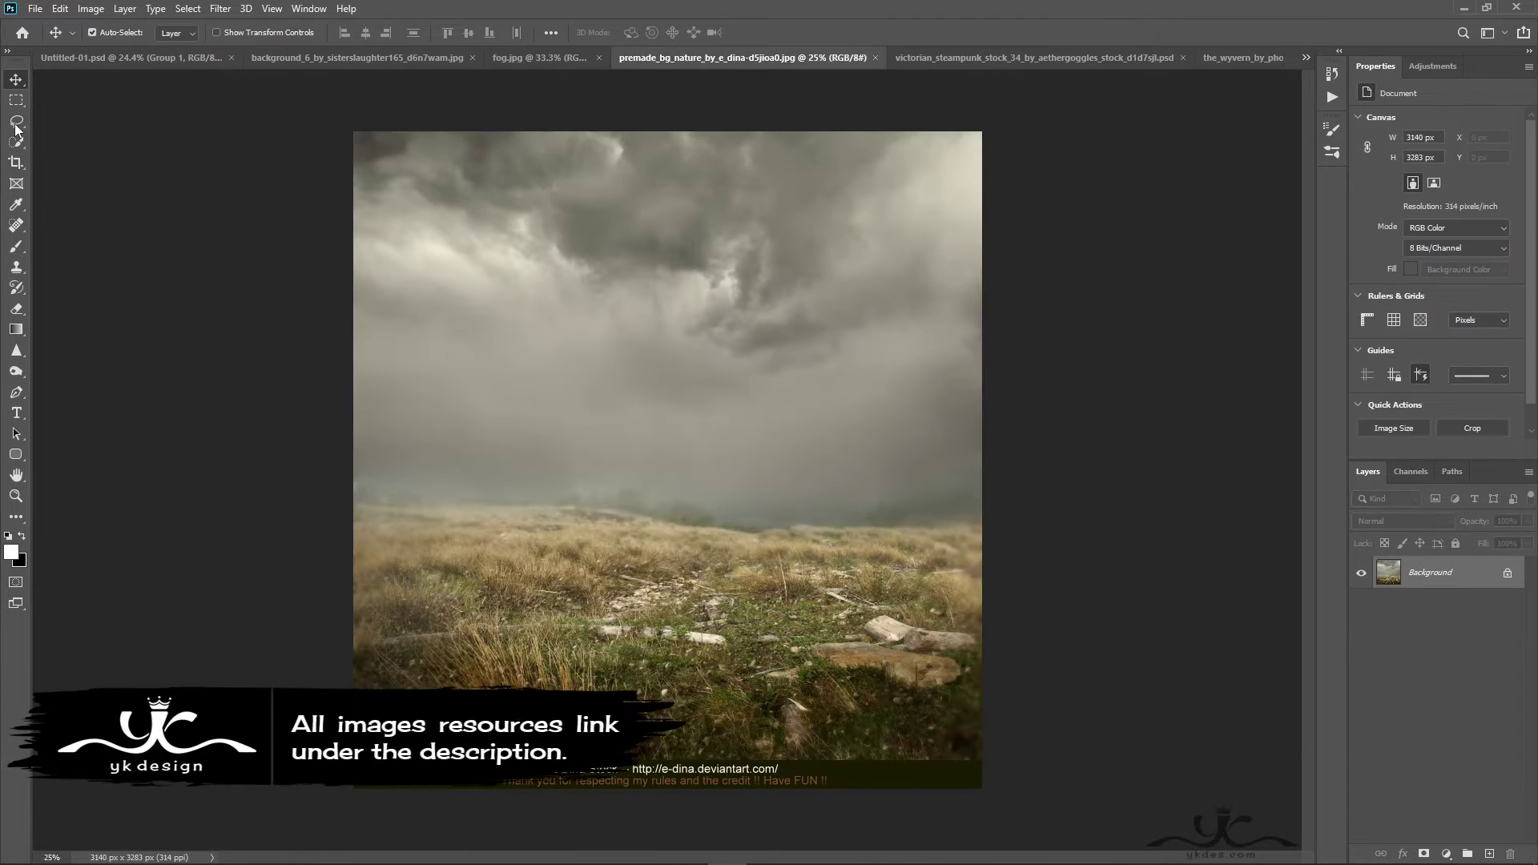
{"action": "left_click_drag", "start_coordinate": [755, 367], "coordinate": [715, 458]}
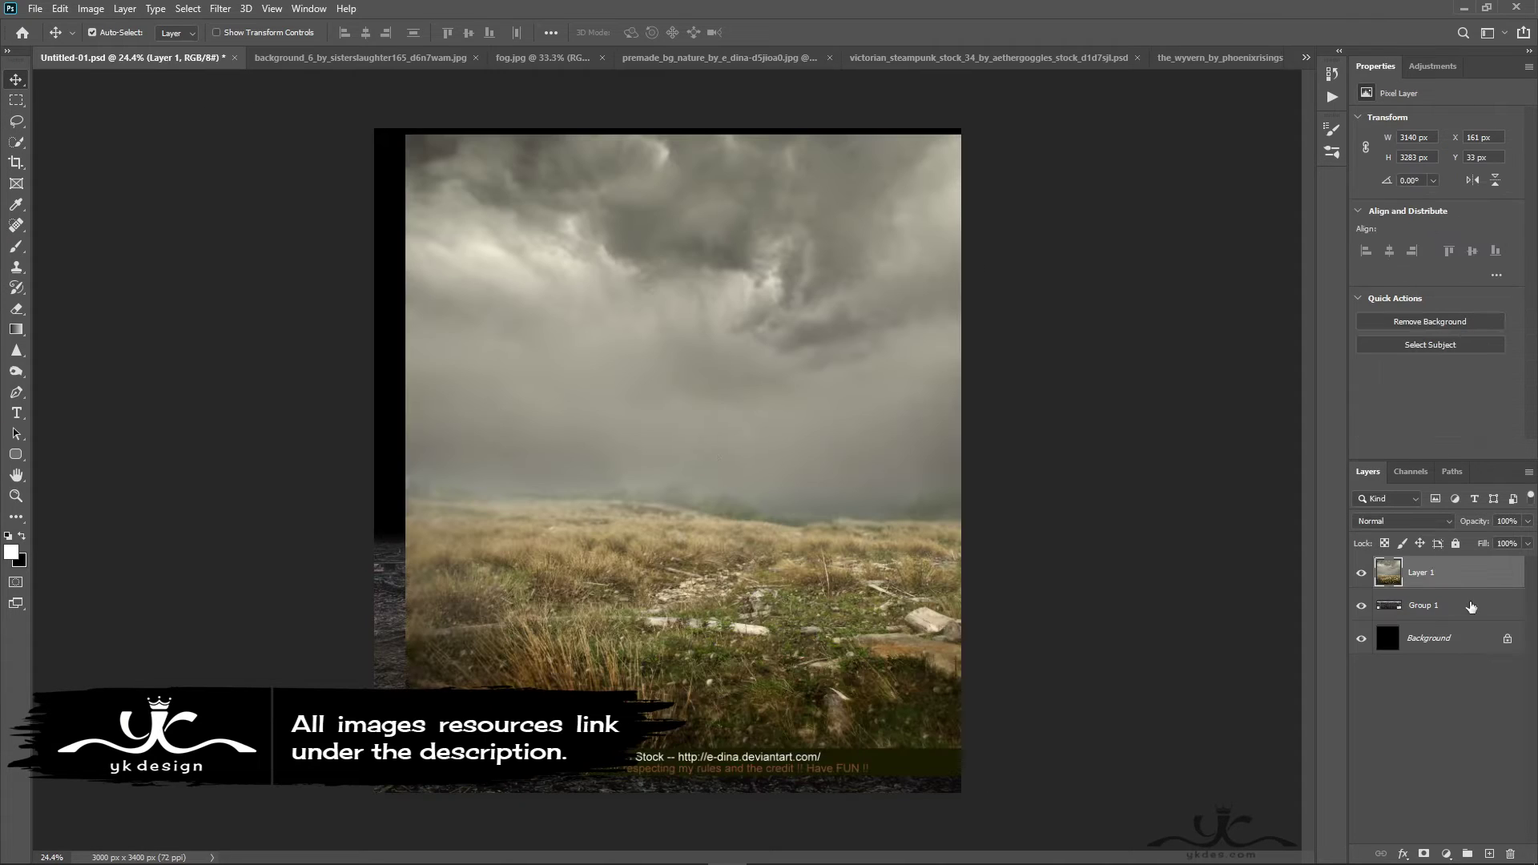
{"action": "left_click_drag", "start_coordinate": [1482, 590], "coordinate": [1469, 623]}
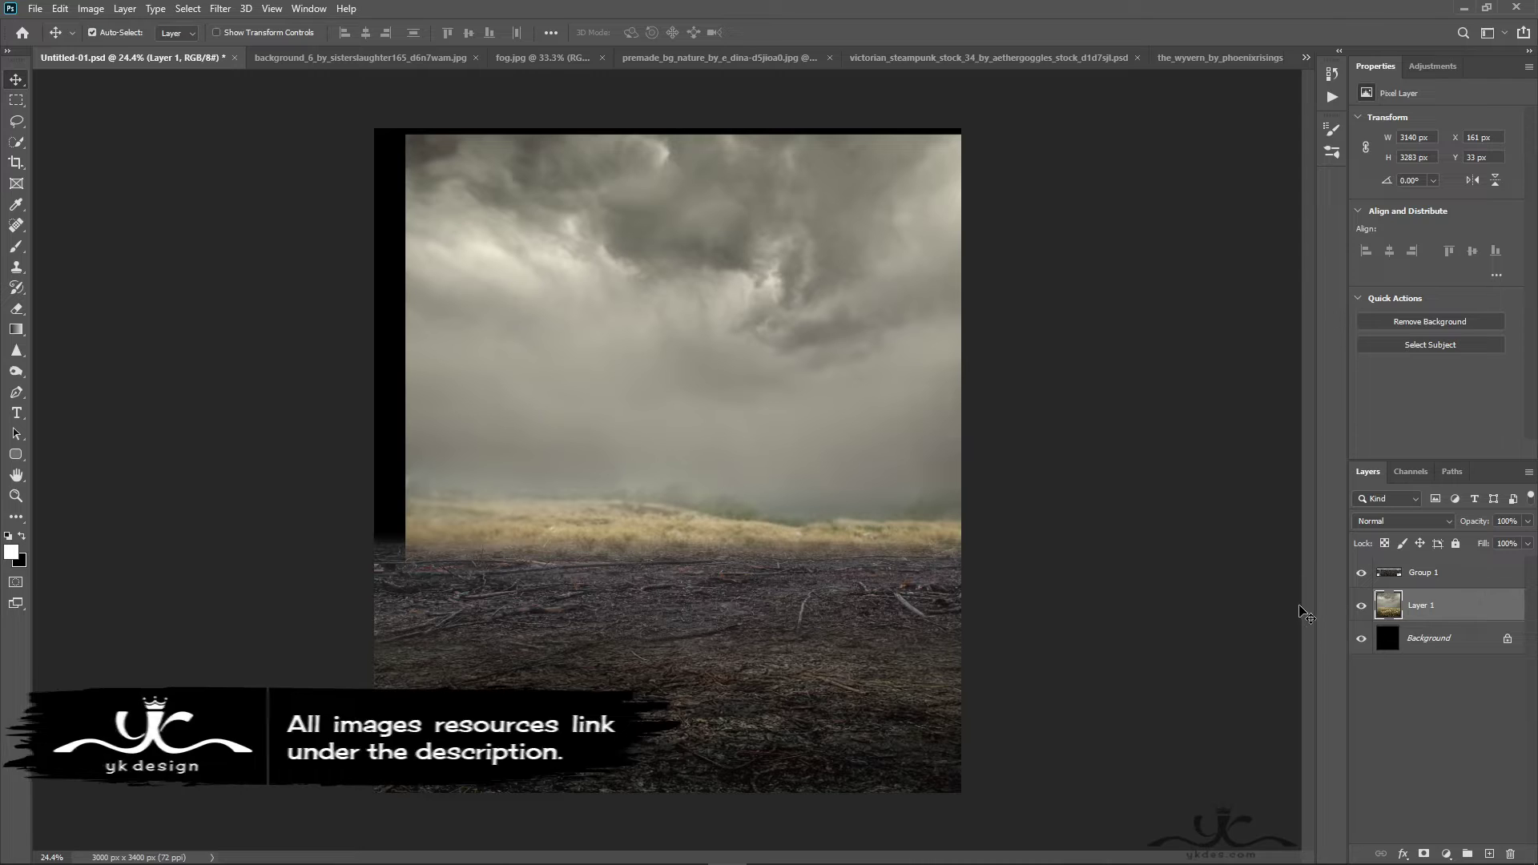
Transform the sky layer to about 4660 x 4192 px and position it so the clouds fill the canvas above the ground
{"action": "key", "text": "ctrl+t"}
{"action": "left_click_drag", "start_coordinate": [1019, 455], "coordinate": [1063, 547], "text": "alt+shift"}
{"action": "left_click_drag", "start_coordinate": [1098, 121], "coordinate": [1203, 114], "text": "alt+shift"}
{"action": "left_click_drag", "start_coordinate": [1082, 301], "coordinate": [1073, 356]}
{"action": "left_click_drag", "start_coordinate": [686, 114], "coordinate": [693, 226], "text": "alt+shift"}
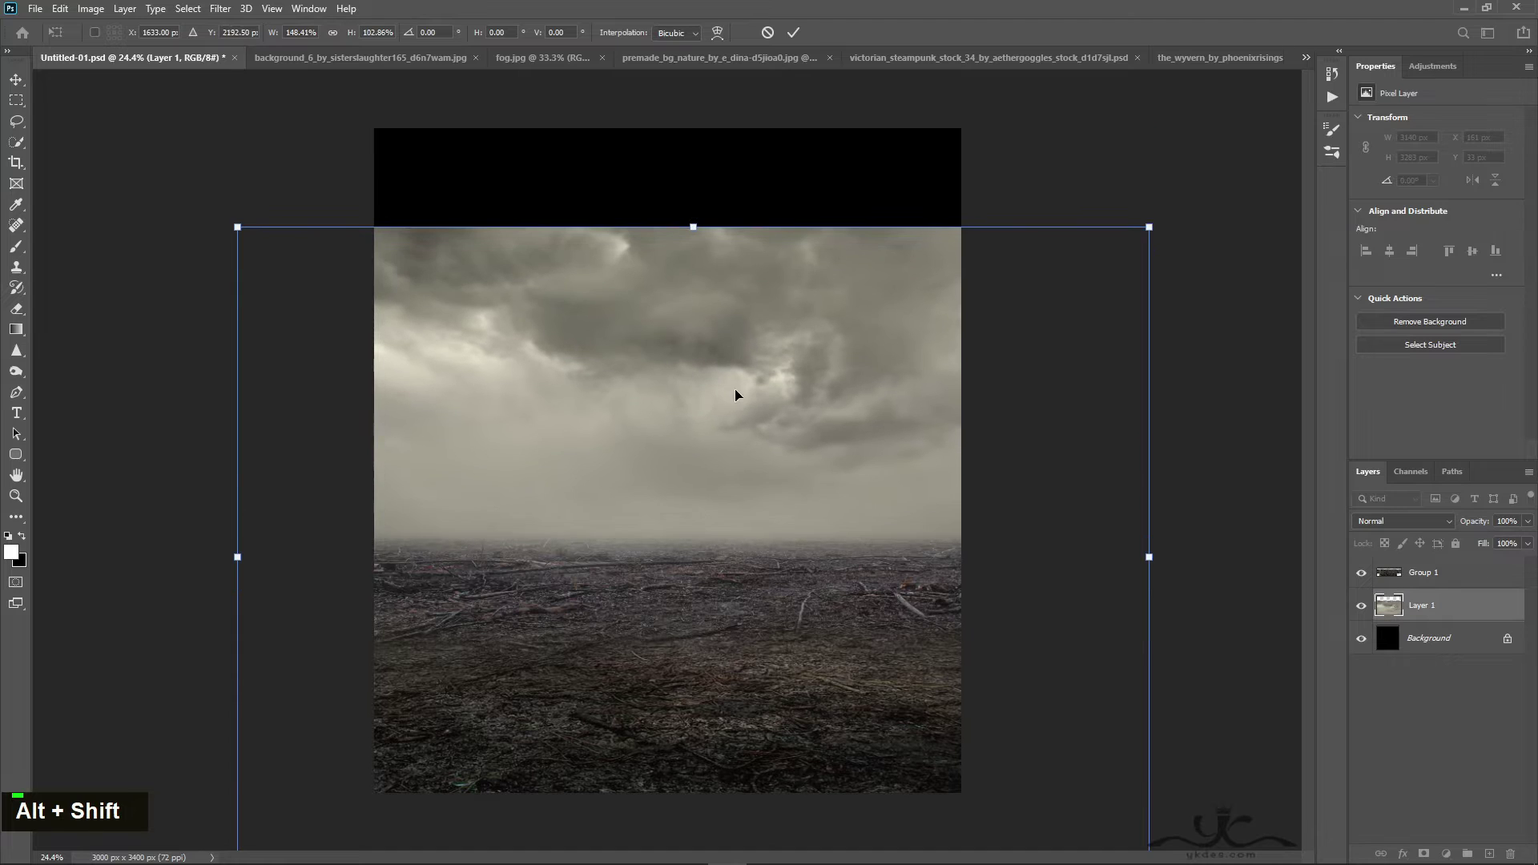
{"action": "left_click_drag", "start_coordinate": [735, 390], "coordinate": [743, 292]}
{"action": "left_click_drag", "start_coordinate": [701, 128], "coordinate": [700, 19]}
{"action": "left_click_drag", "start_coordinate": [729, 265], "coordinate": [682, 374]}
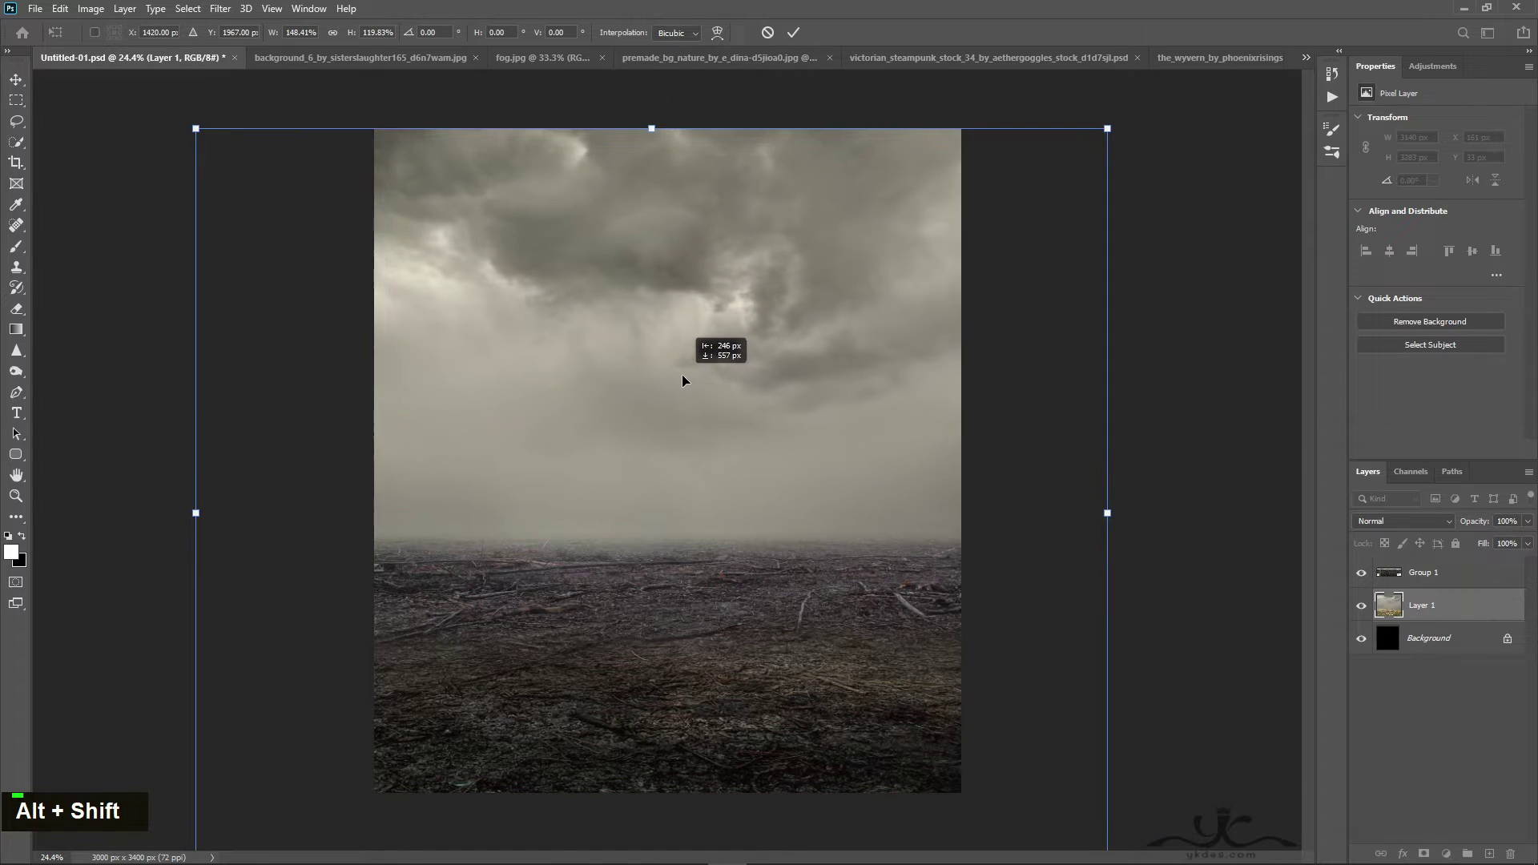
{"action": "left_click_drag", "start_coordinate": [675, 128], "coordinate": [673, 77]}
{"action": "left_click_drag", "start_coordinate": [676, 235], "coordinate": [683, 279]}
{"action": "key", "text": "Return"}
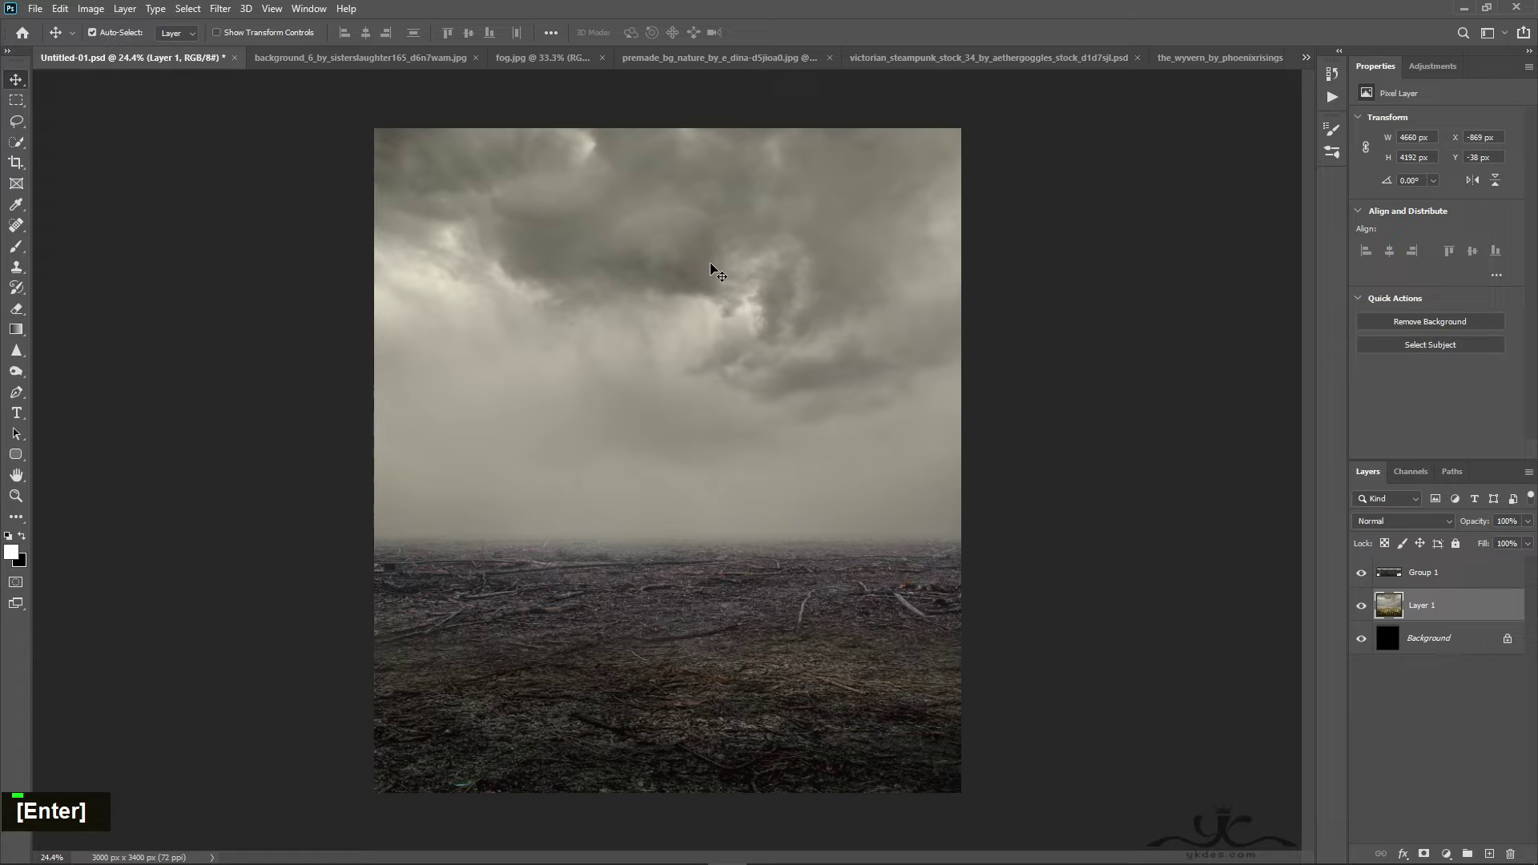
Apply the Camera Raw Filter to the sky layer with Highlights -42, Shadows +37, Whites -31, Blacks +40, Texture +100 and Clarity +66
{"action": "left_click", "coordinate": [222, 11]}
{"action": "left_click", "coordinate": [264, 103]}
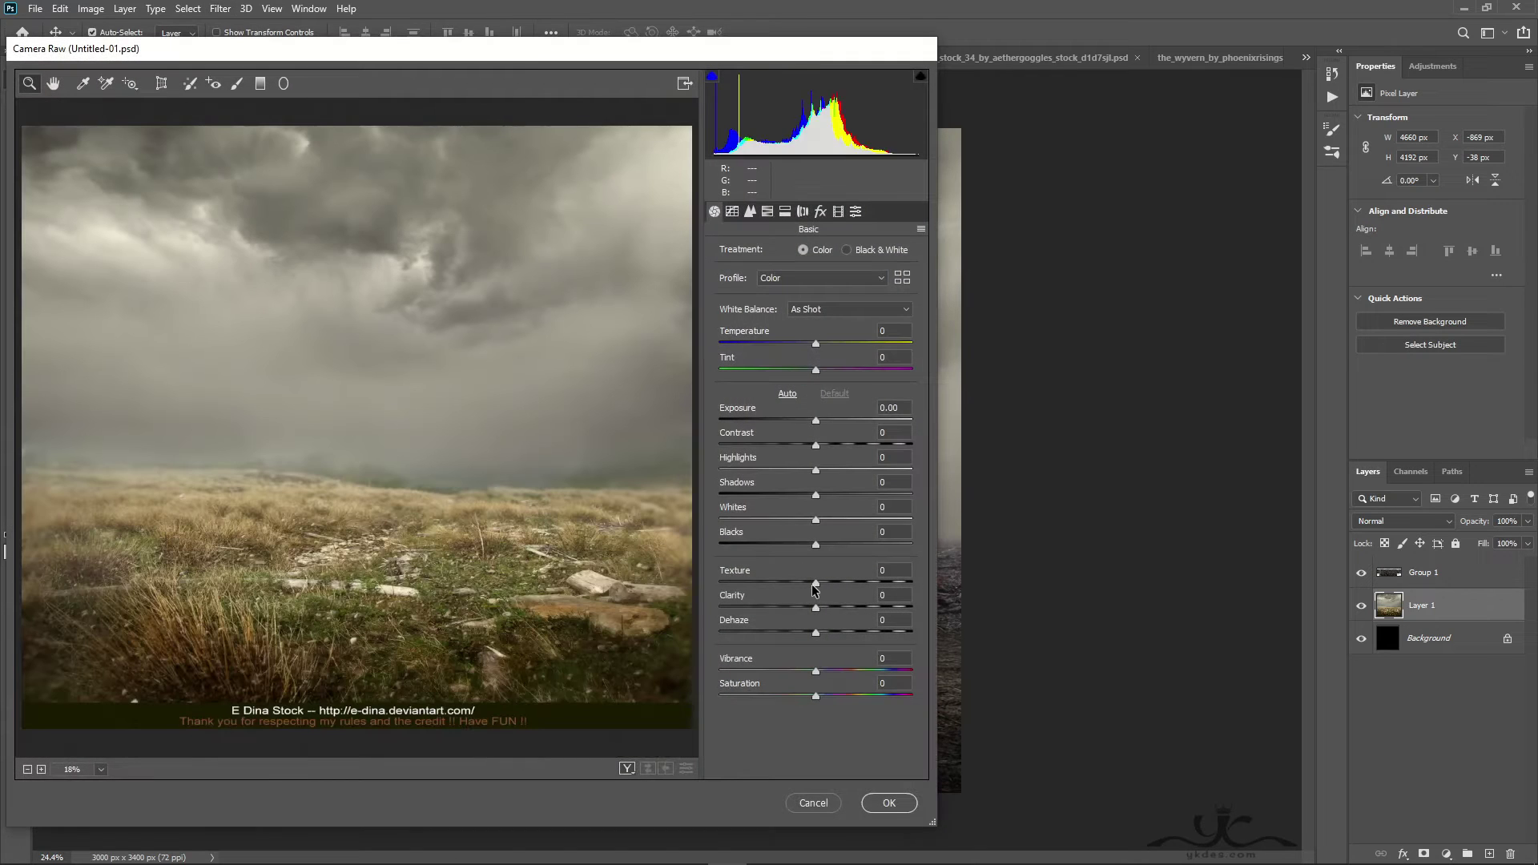
{"action": "left_click_drag", "start_coordinate": [816, 583], "coordinate": [979, 611]}
{"action": "left_click_drag", "start_coordinate": [818, 545], "coordinate": [775, 471]}
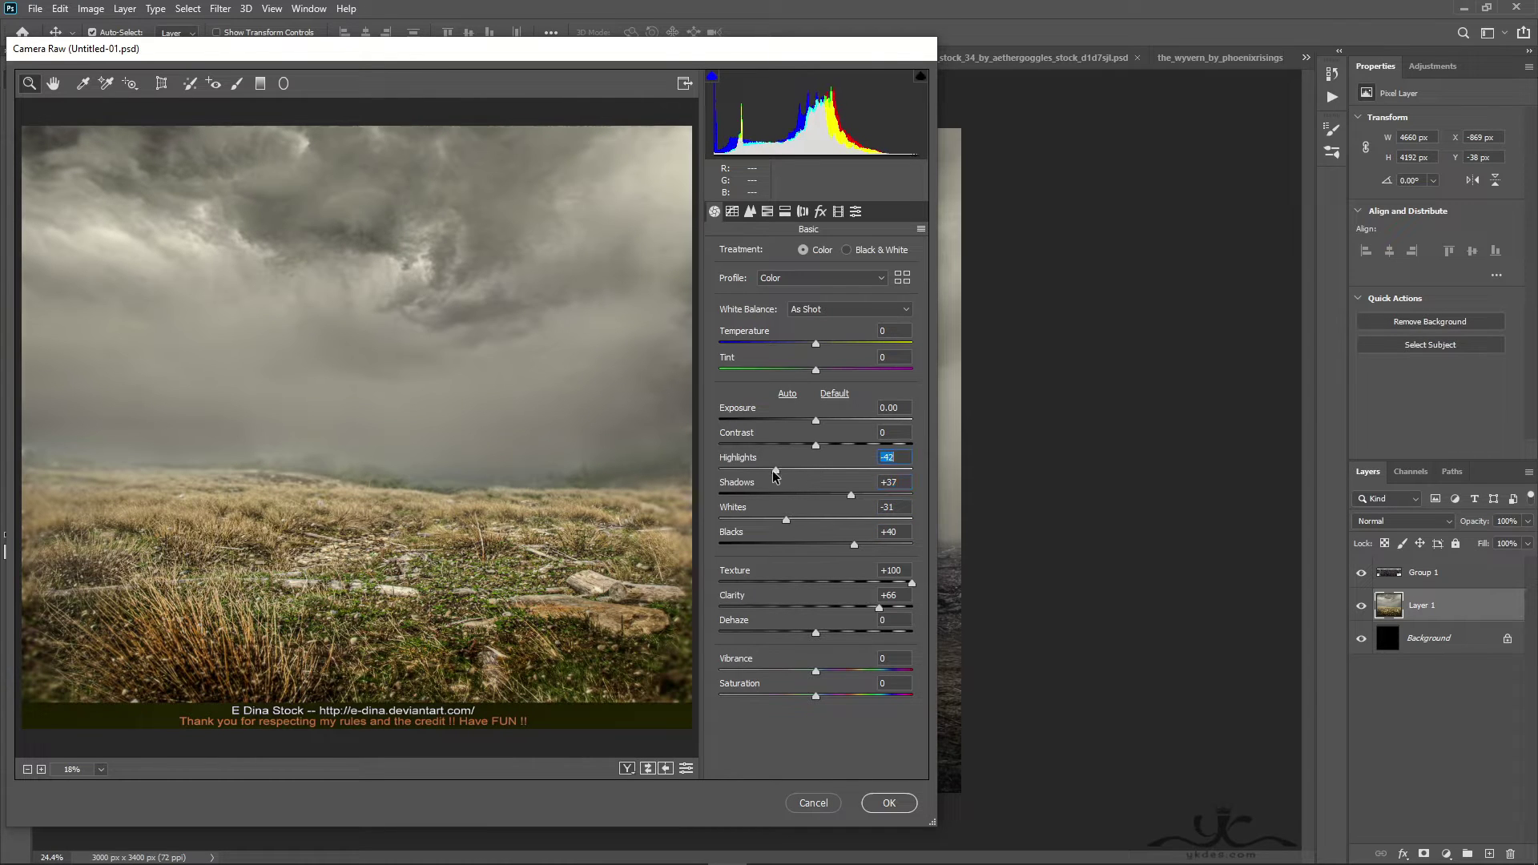
{"action": "left_click", "coordinate": [889, 803]}
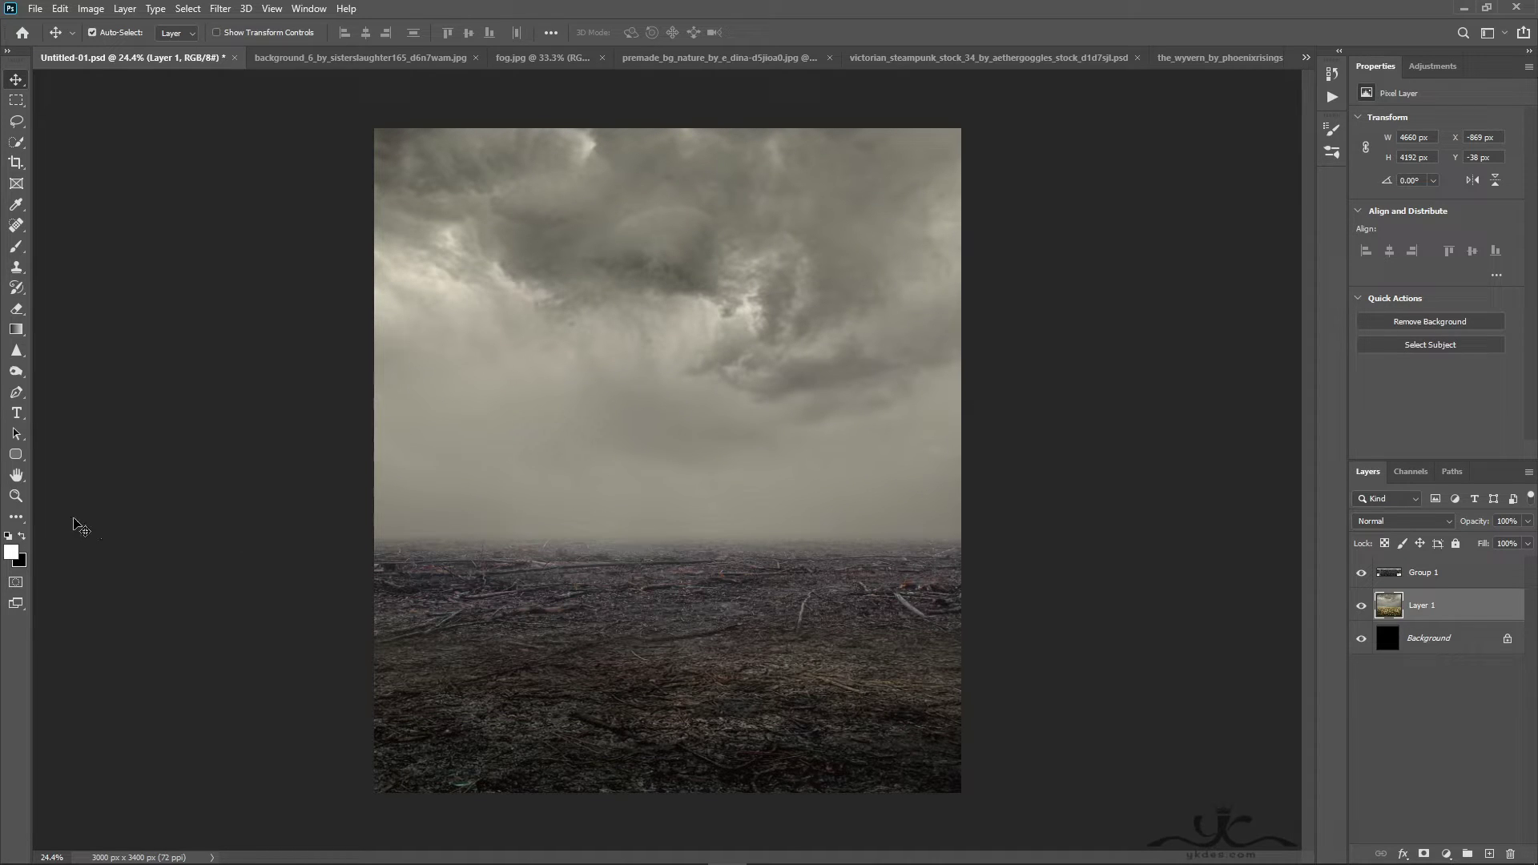
Add a black-to-transparent Gradient Fill above the sky layer, with Radial style, reversed, at 155% scale
{"action": "left_click", "coordinate": [22, 537]}
{"action": "left_click", "coordinate": [1446, 854]}
{"action": "left_click", "coordinate": [1426, 591]}
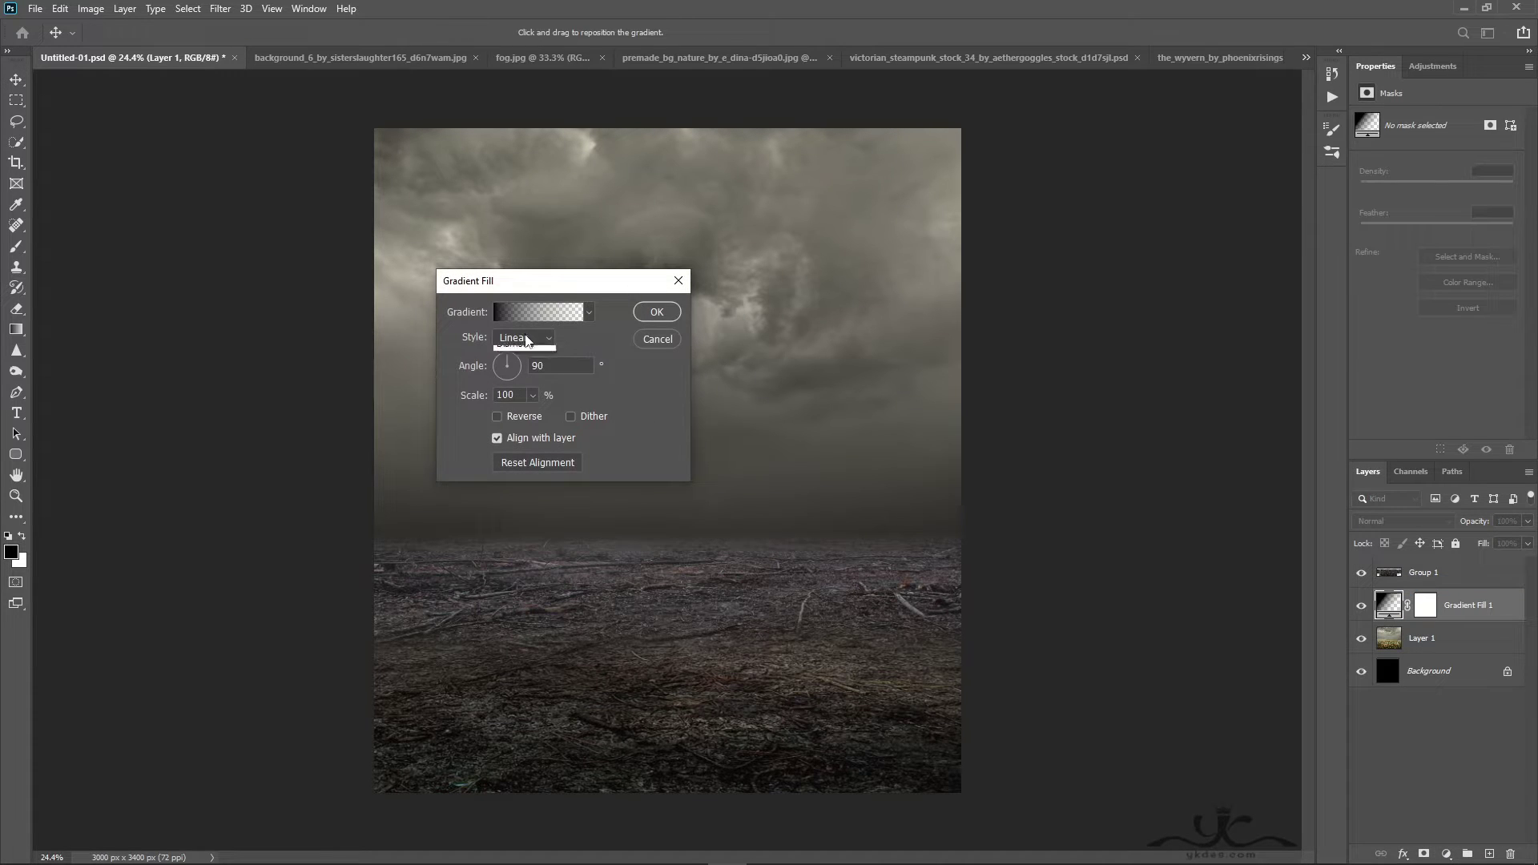
{"action": "left_click", "coordinate": [523, 365]}
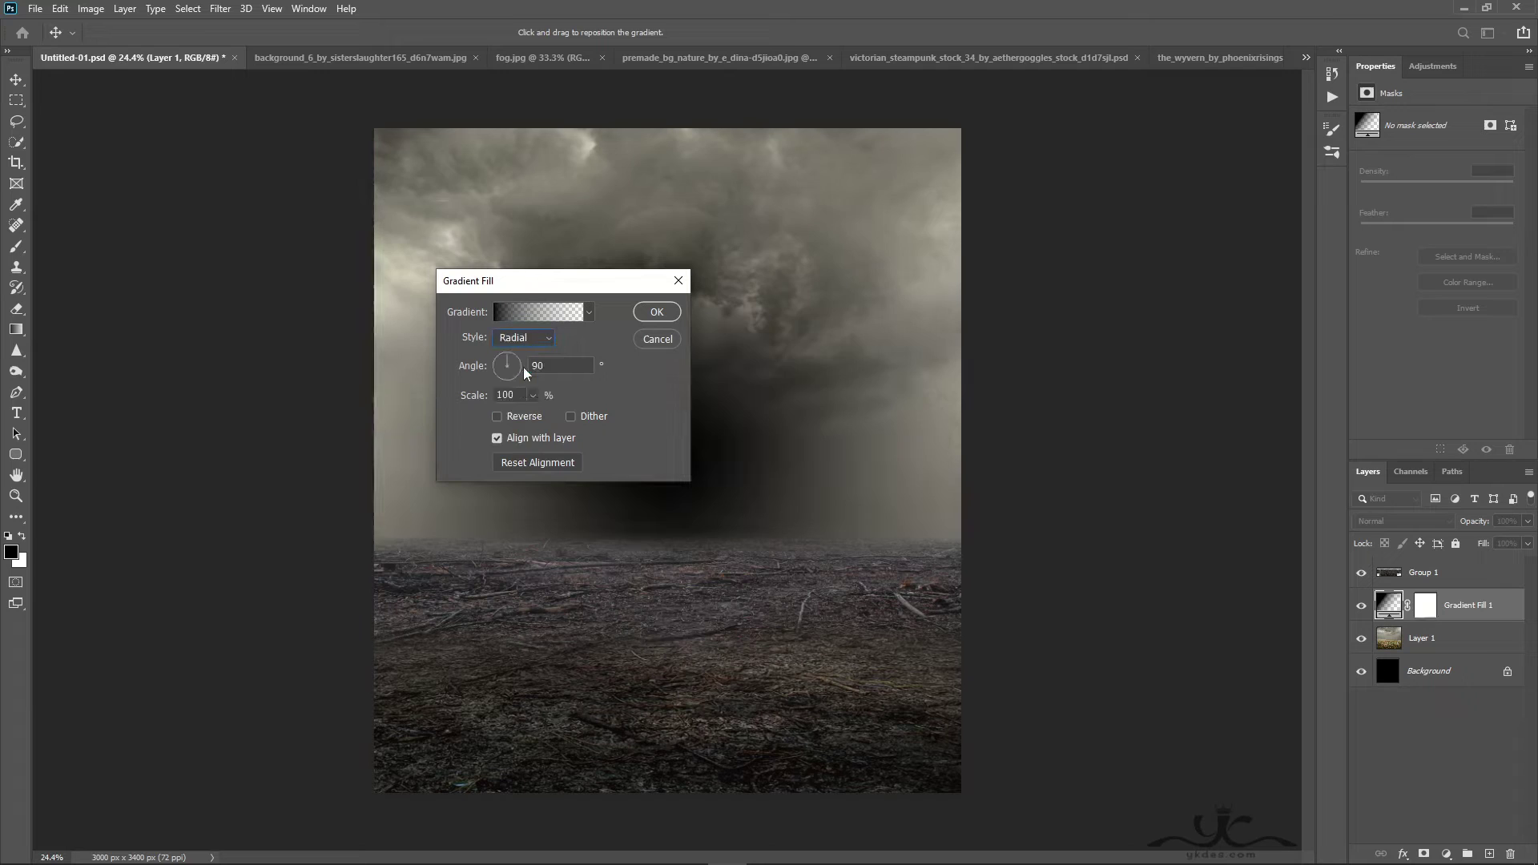
{"action": "left_click", "coordinate": [497, 416]}
{"action": "left_click_drag", "start_coordinate": [597, 285], "coordinate": [1198, 302]}
{"action": "left_click", "coordinate": [1132, 414]}
{"action": "left_click_drag", "start_coordinate": [1141, 434], "coordinate": [1136, 434]}
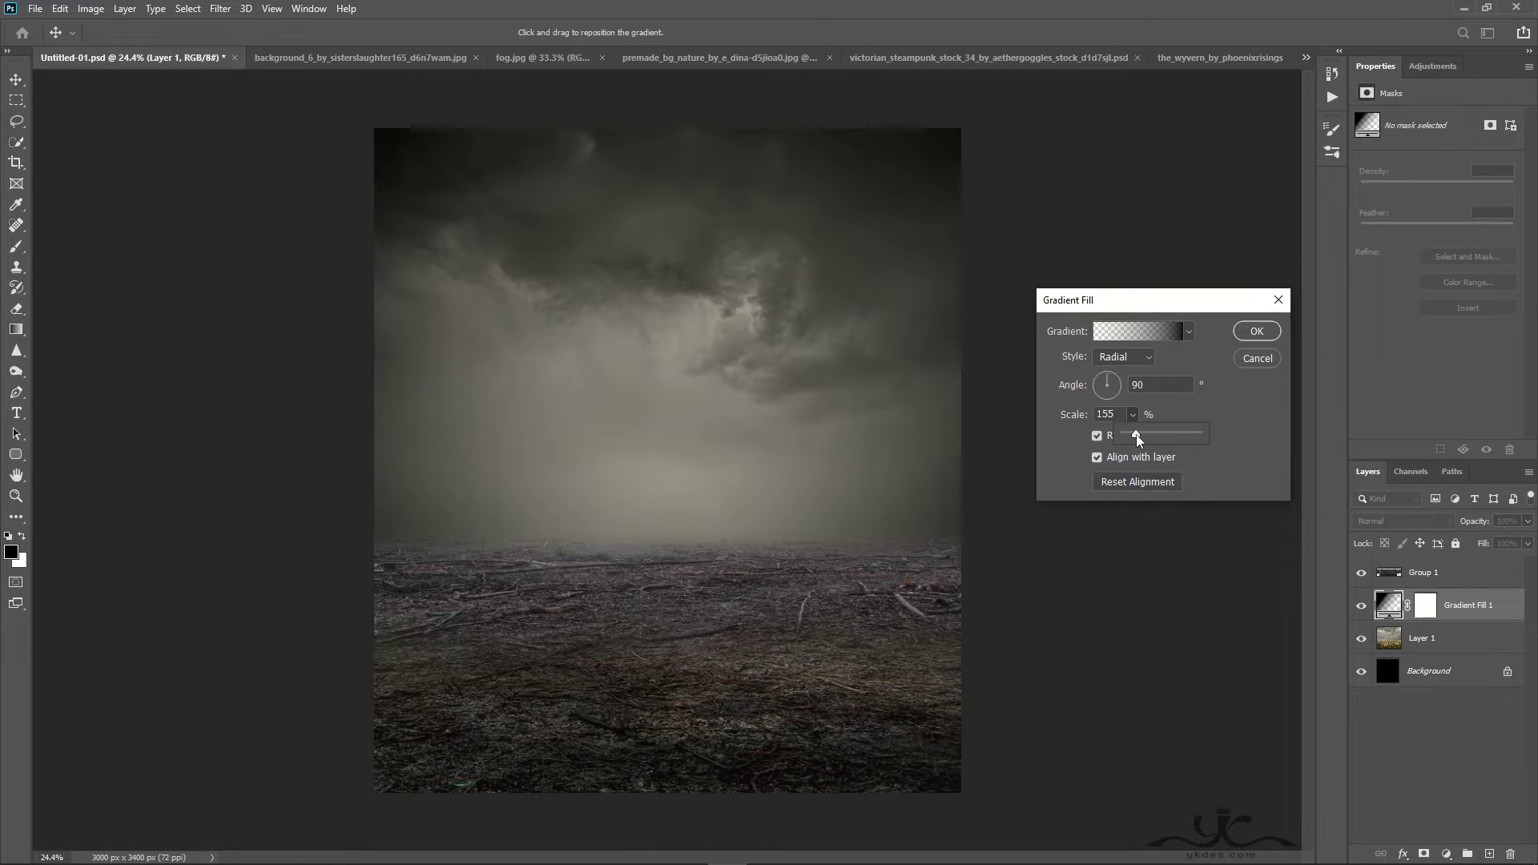
{"action": "left_click", "coordinate": [1256, 331]}
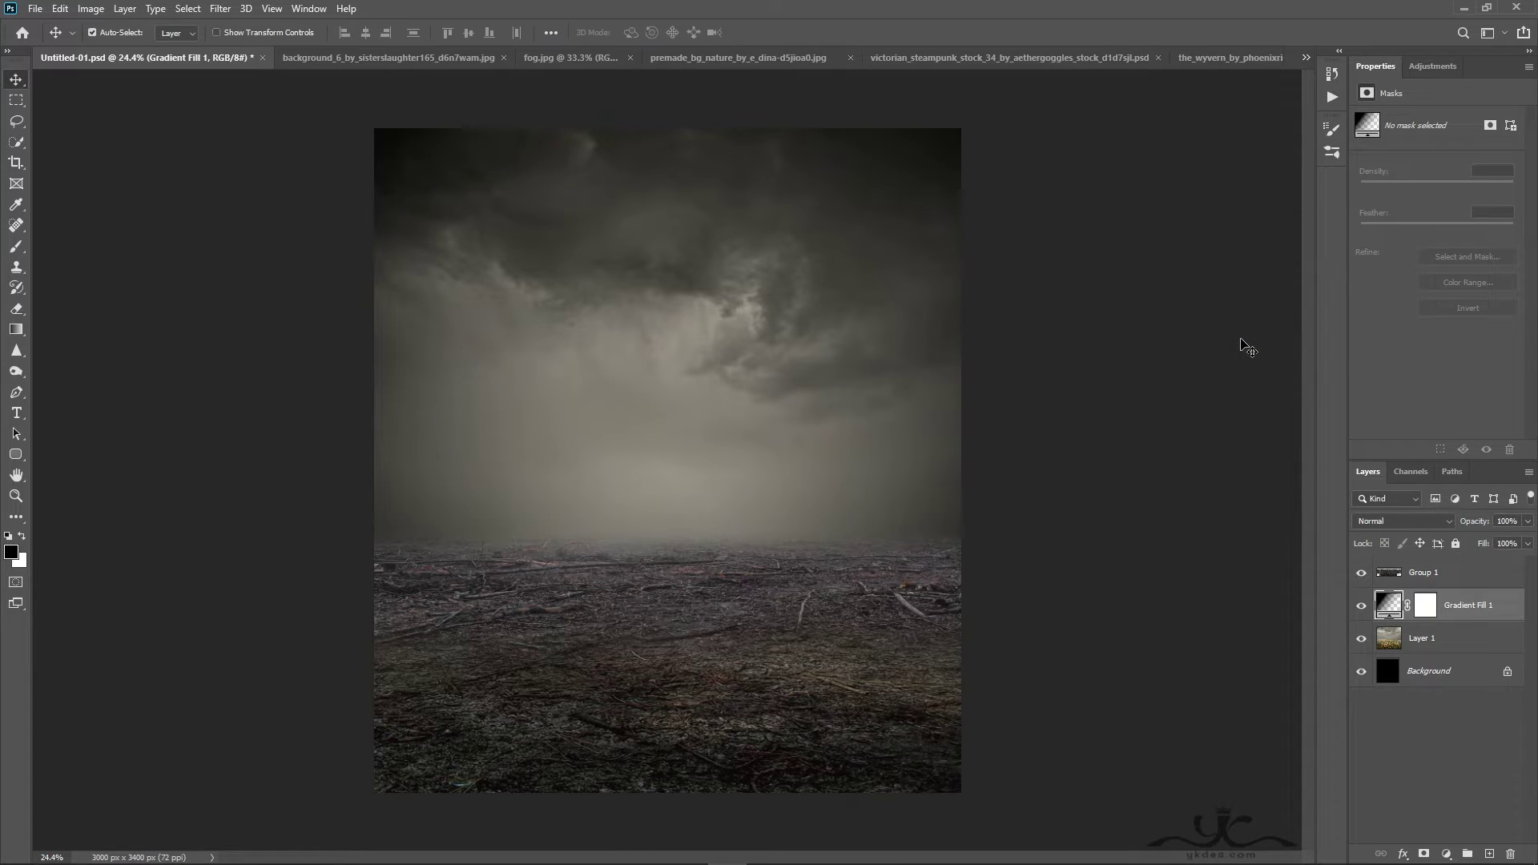
Create a new layer directly above the sky layer and paint soft black along the horizon with a 700 px brush
{"action": "left_click", "coordinate": [1478, 643]}
{"action": "left_click", "coordinate": [1489, 852]}
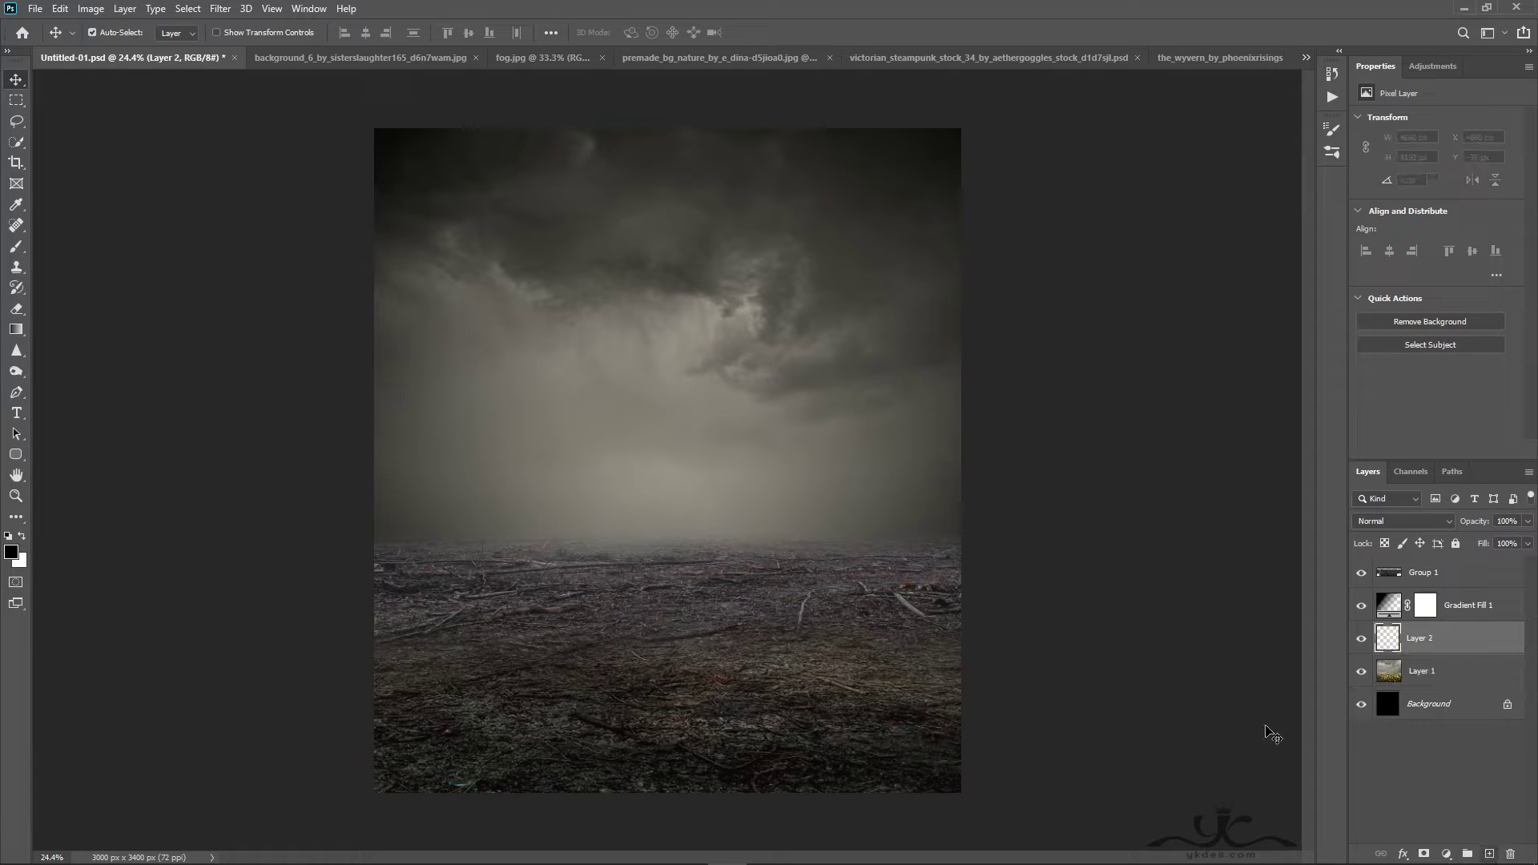
{"action": "left_click", "coordinate": [16, 253]}
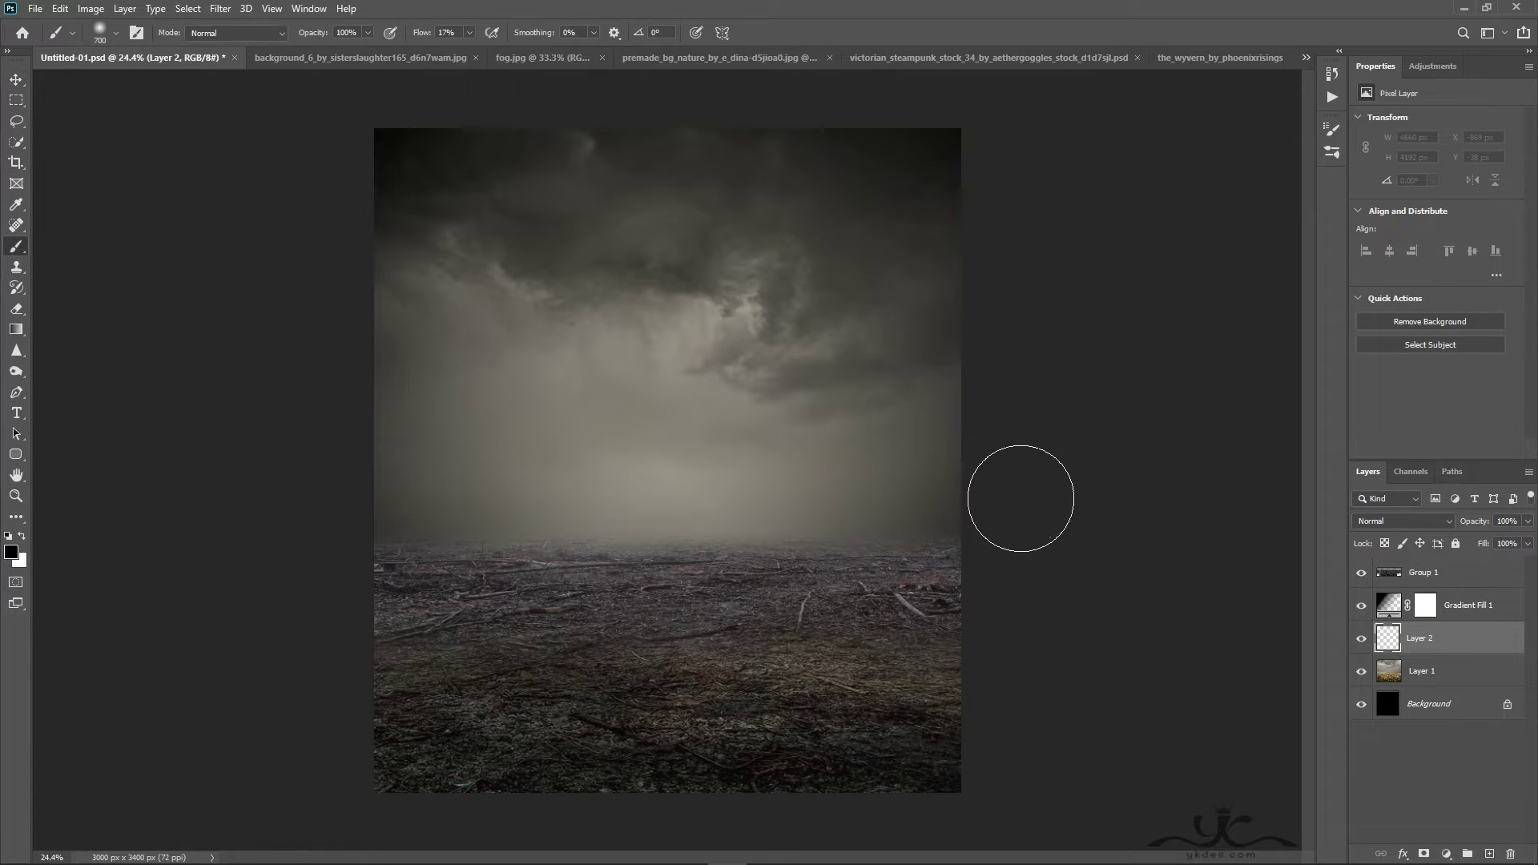
{"action": "left_click_drag", "start_coordinate": [844, 570], "coordinate": [376, 552]}
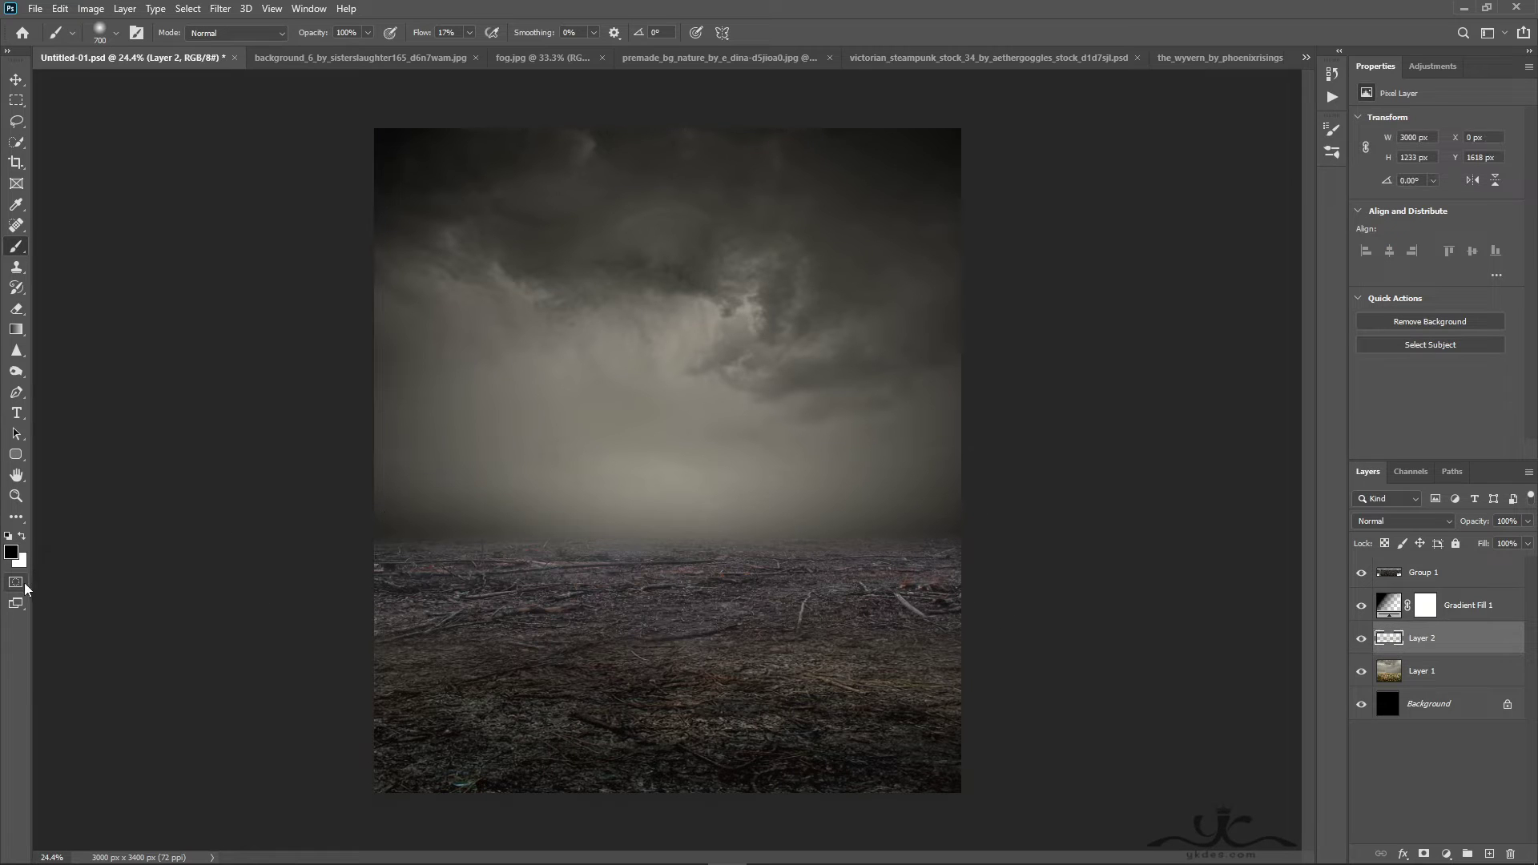
{"action": "left_click_drag", "start_coordinate": [941, 546], "coordinate": [695, 548]}
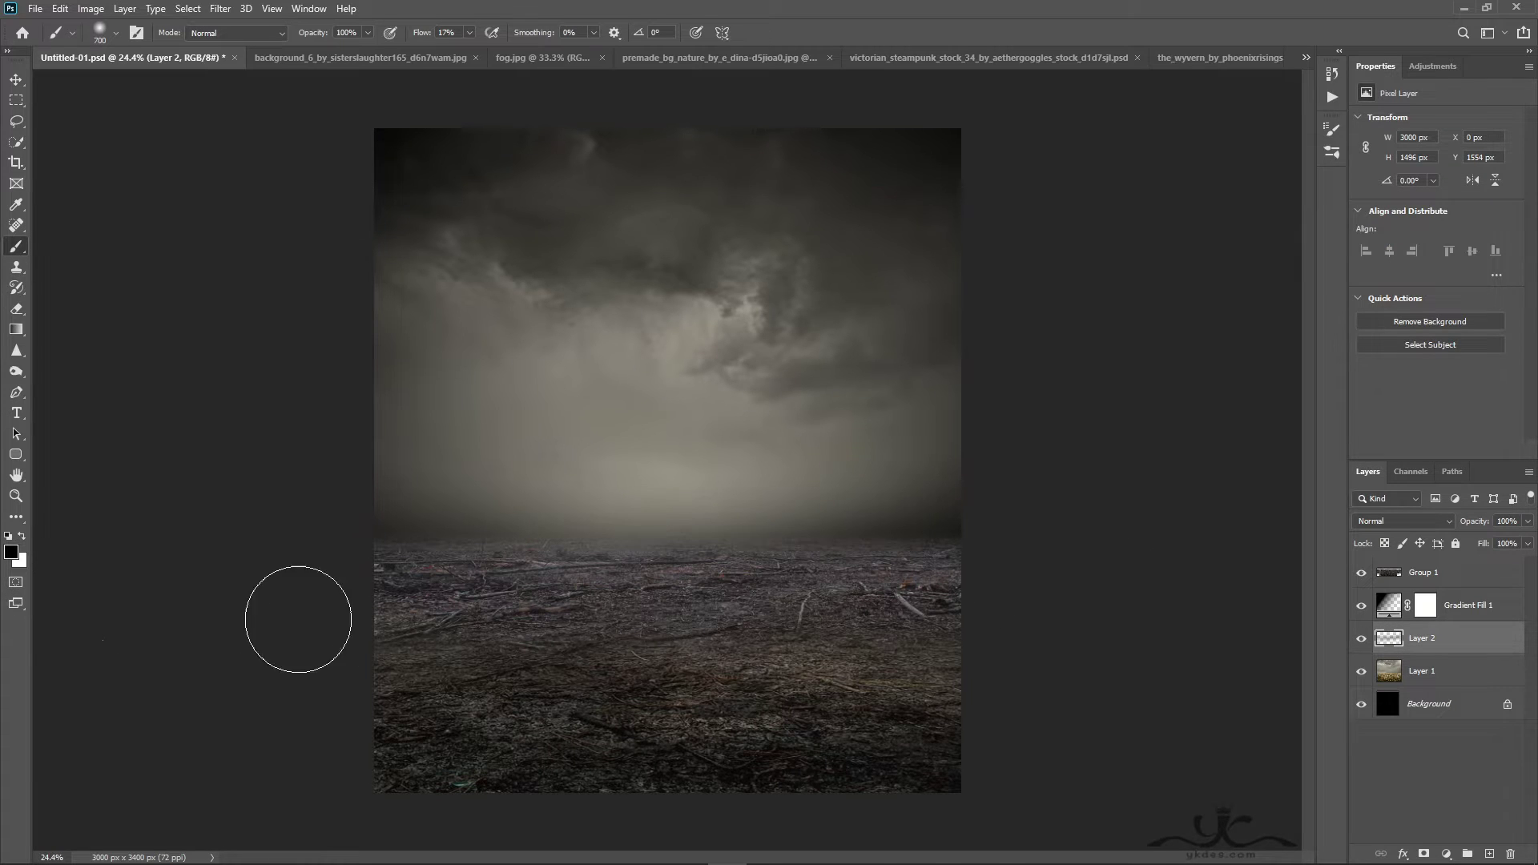
Enlarge the brush to 1000 px and darken both outer ends of the horizon on Layer 2
{"action": "key", "text": "bracketright"}
{"action": "key", "text": "bracketright"}
{"action": "key", "text": "bracketright"}
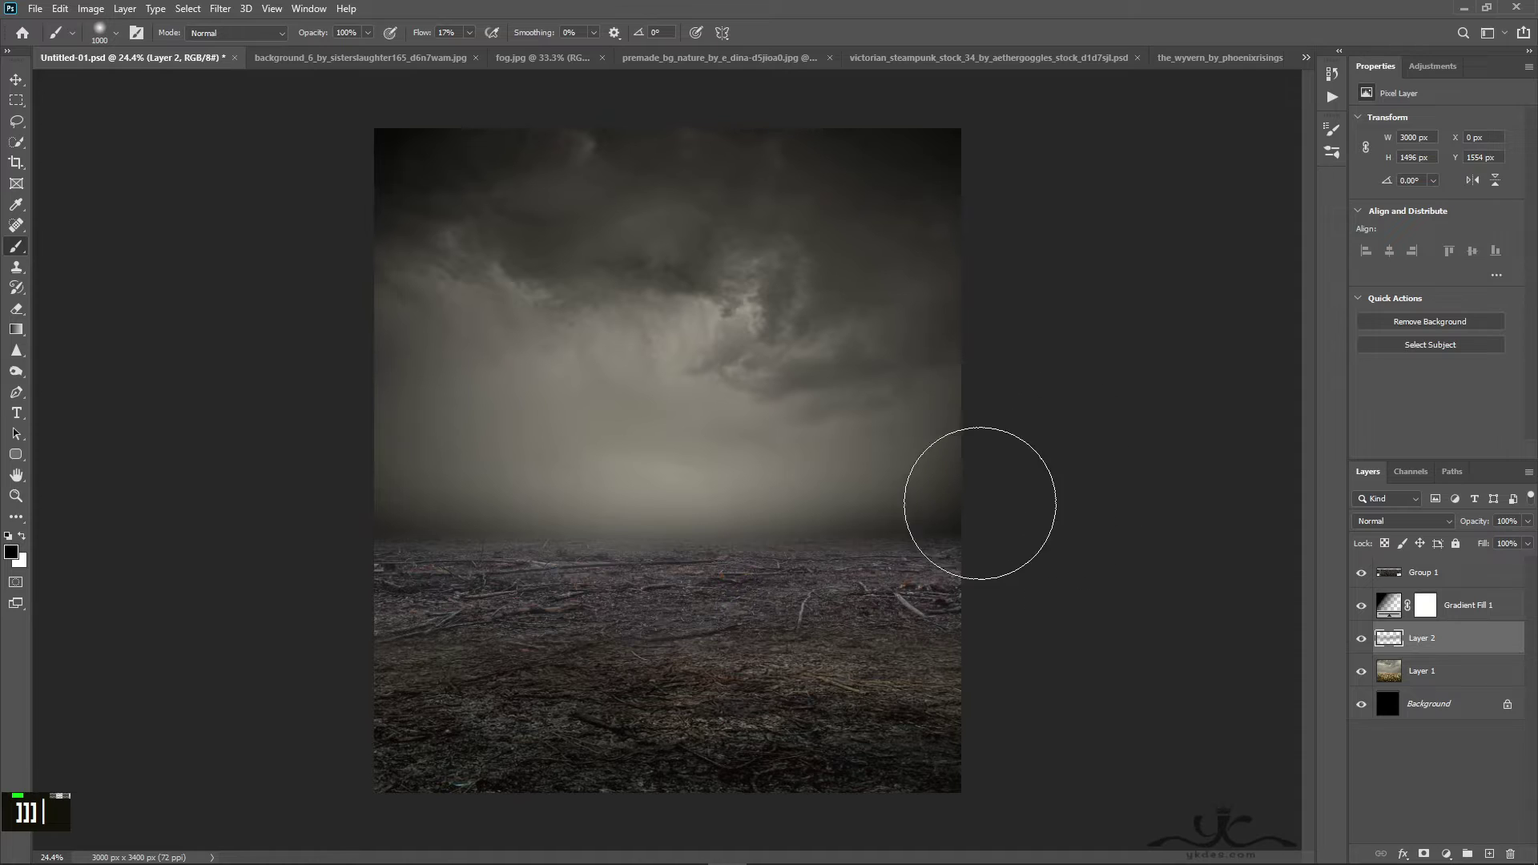
{"action": "left_click_drag", "start_coordinate": [971, 507], "coordinate": [881, 512]}
{"action": "left_click_drag", "start_coordinate": [622, 637], "coordinate": [99, 445]}
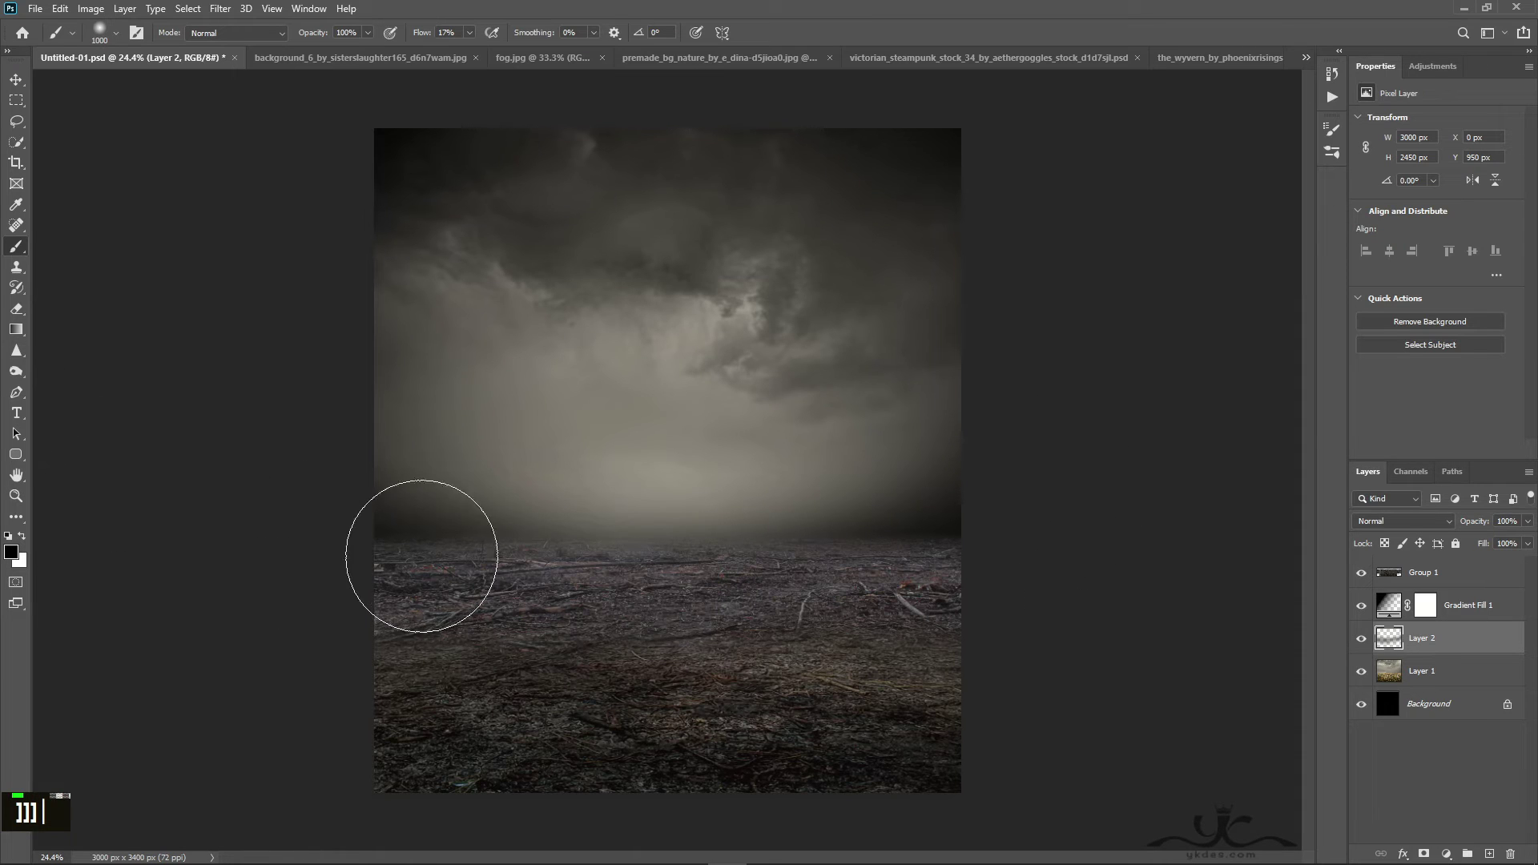
{"action": "left_click_drag", "start_coordinate": [495, 586], "coordinate": [1, 434]}
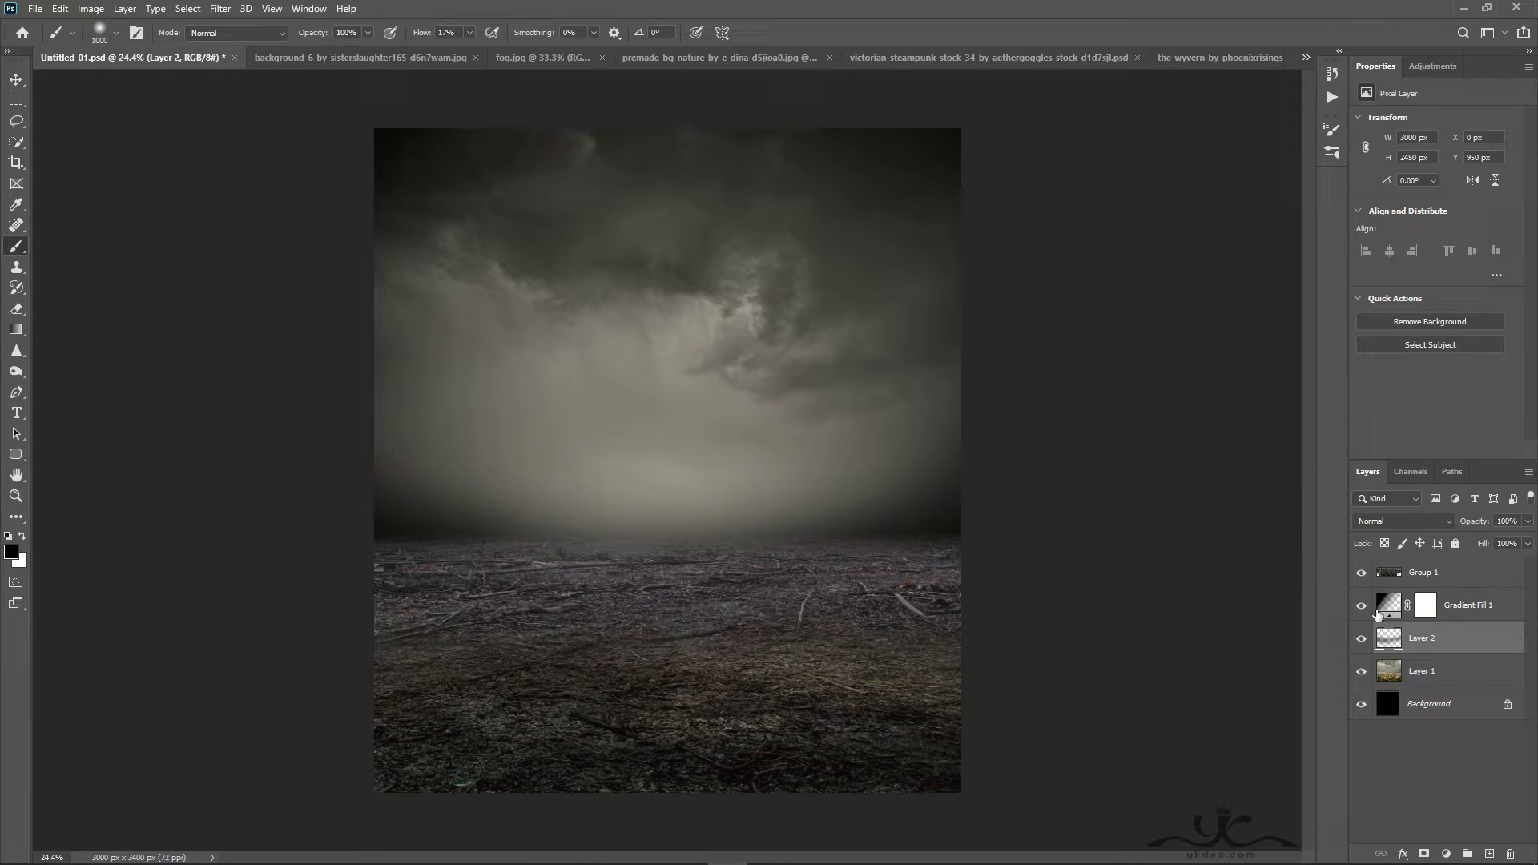
{"action": "scroll", "coordinate": [1457, 633], "scroll_direction": "up", "scroll_amount": 1}
{"action": "key", "text": "bracketright"}
{"action": "key", "text": "bracketright"}
{"action": "key", "text": "bracketright"}
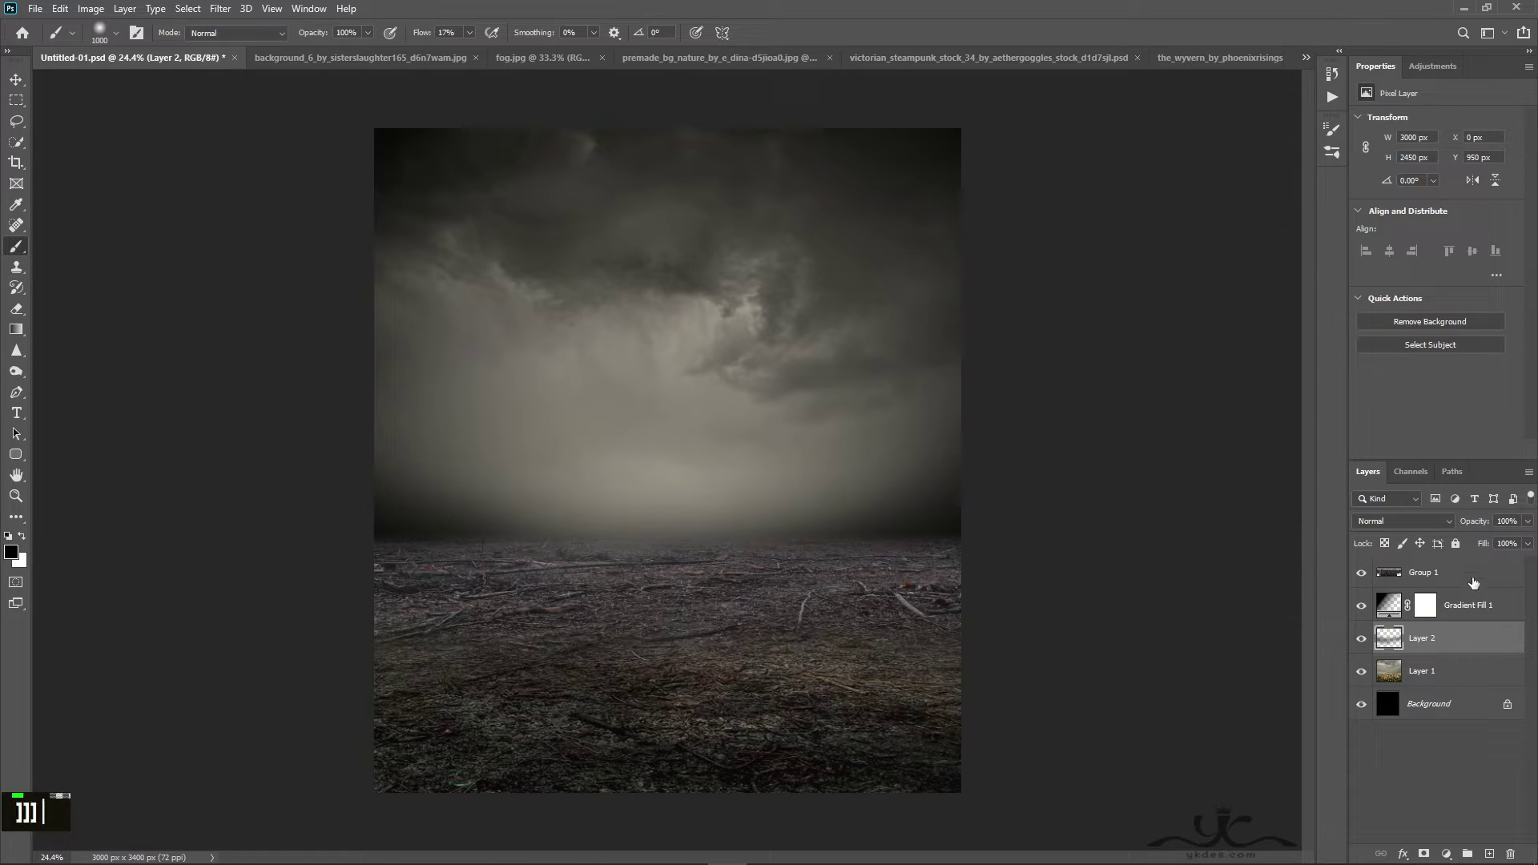
Add a new layer clipped to Group 1 and paint soft black across the far edge of the ground with the 1000 px brush
{"action": "left_click", "coordinate": [1473, 582]}
{"action": "left_click", "coordinate": [1487, 853]}
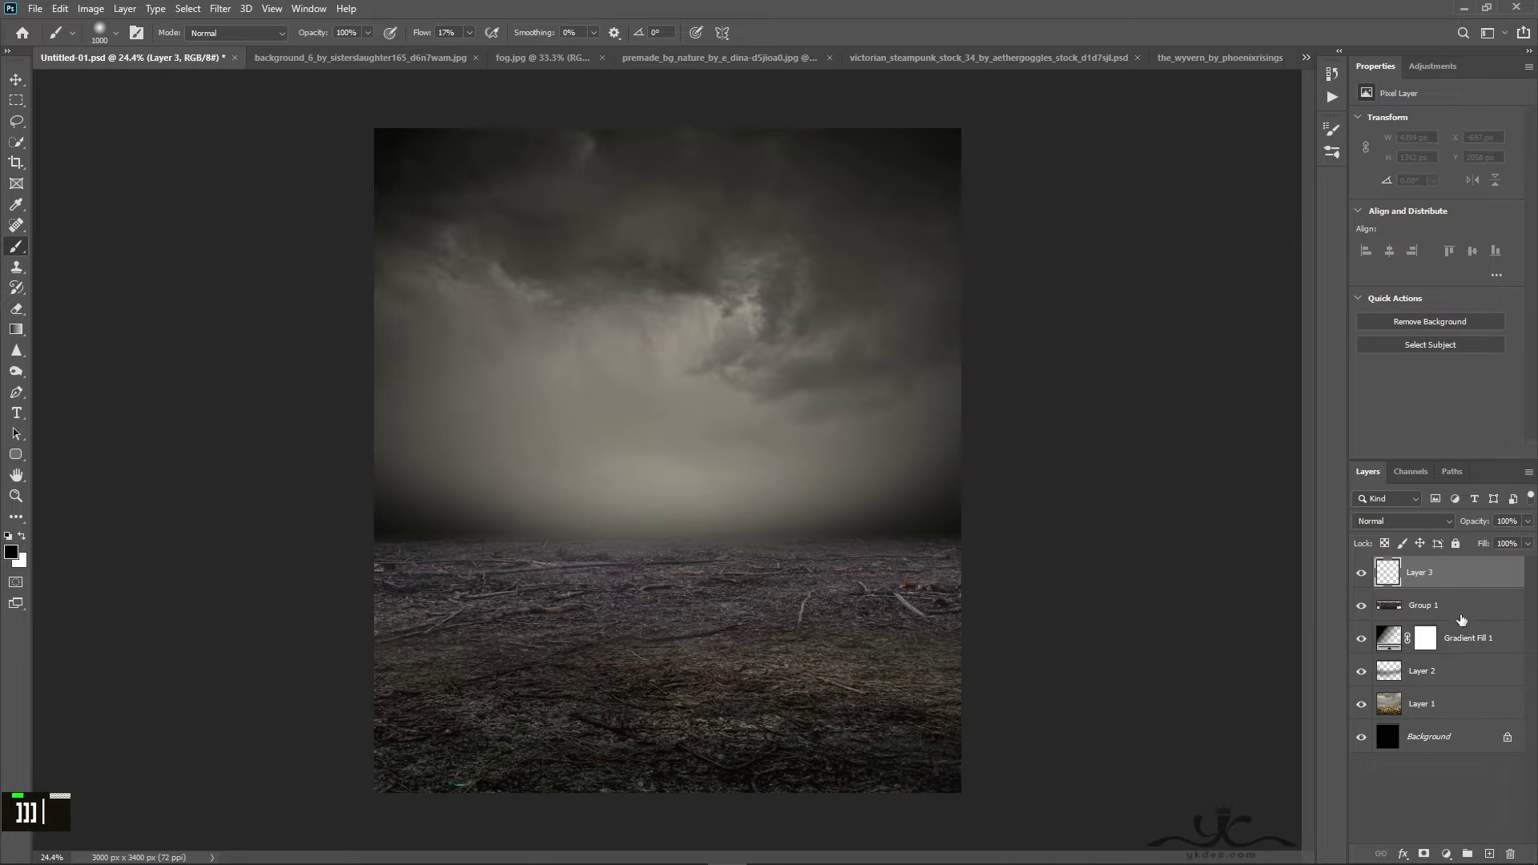
{"action": "left_click", "coordinate": [1485, 586], "text": "alt"}
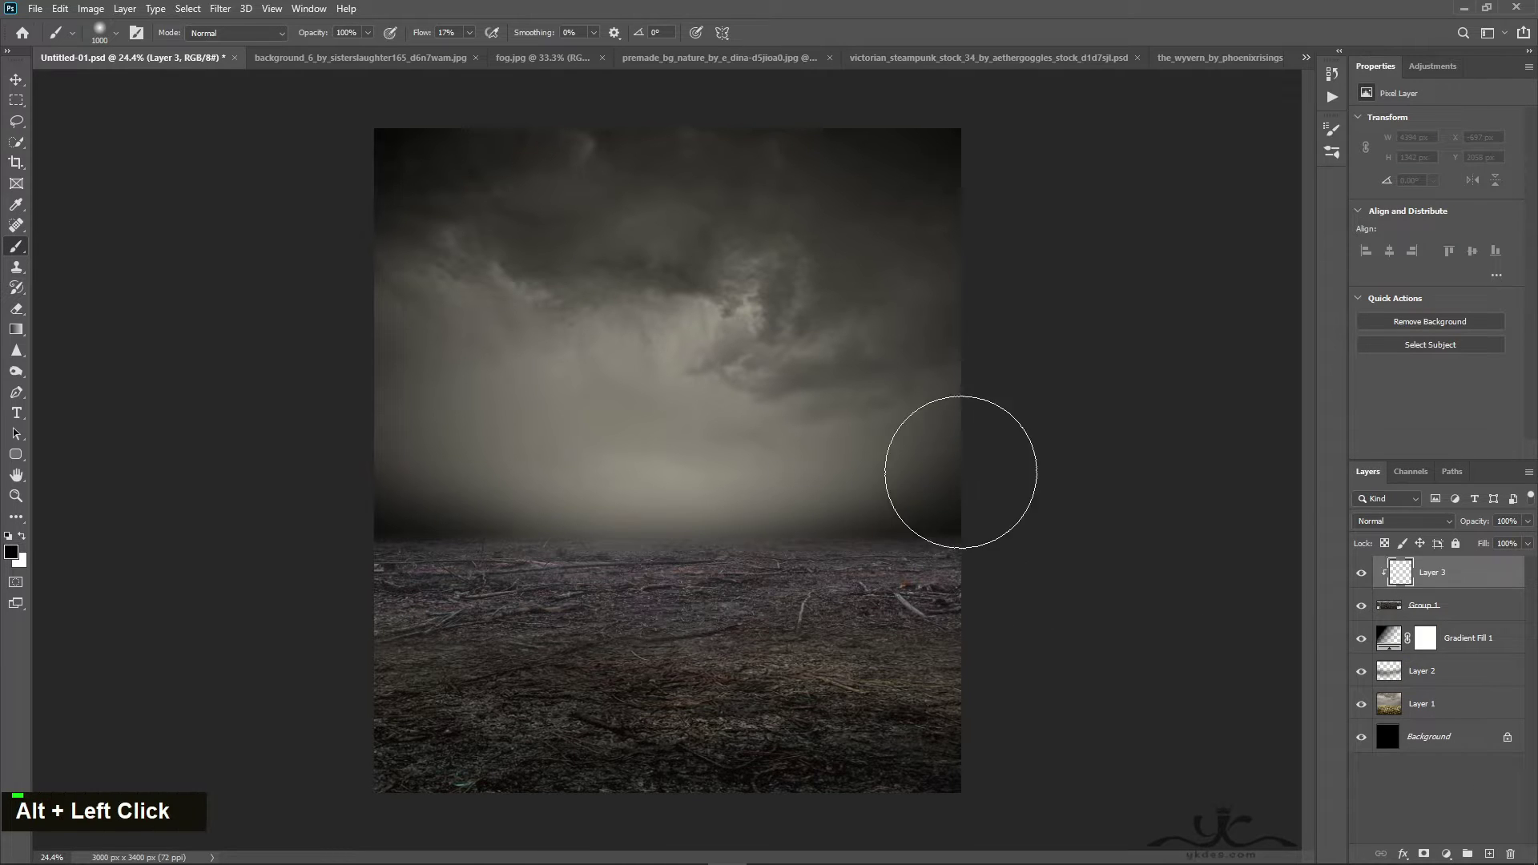
{"action": "mouse_move", "coordinate": [935, 465]}
{"action": "left_mouse_down"}
{"action": "mouse_move", "coordinate": [573, 477]}
{"action": "mouse_move", "coordinate": [296, 457]}
{"action": "left_mouse_up"}
{"action": "mouse_move", "coordinate": [1106, 484]}
{"action": "left_mouse_down"}
{"action": "mouse_move", "coordinate": [500, 483]}
{"action": "mouse_move", "coordinate": [269, 454]}
{"action": "mouse_move", "coordinate": [371, 500]}
{"action": "mouse_move", "coordinate": [36, 504]}
{"action": "left_mouse_up"}
{"action": "left_click_drag", "start_coordinate": [347, 503], "coordinate": [356, 510]}
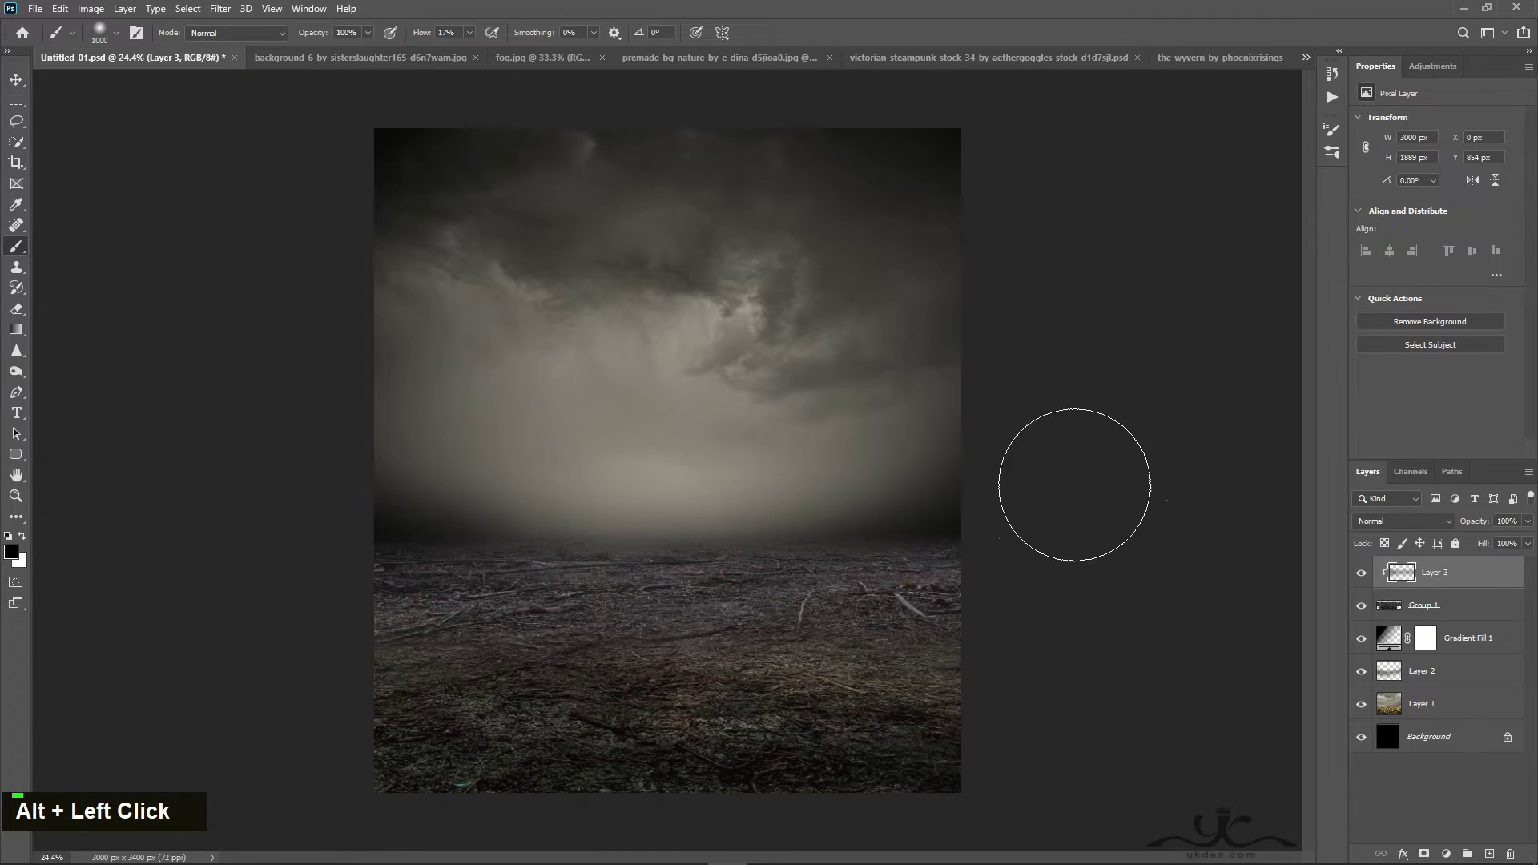
{"action": "left_click_drag", "start_coordinate": [1036, 503], "coordinate": [459, 392]}
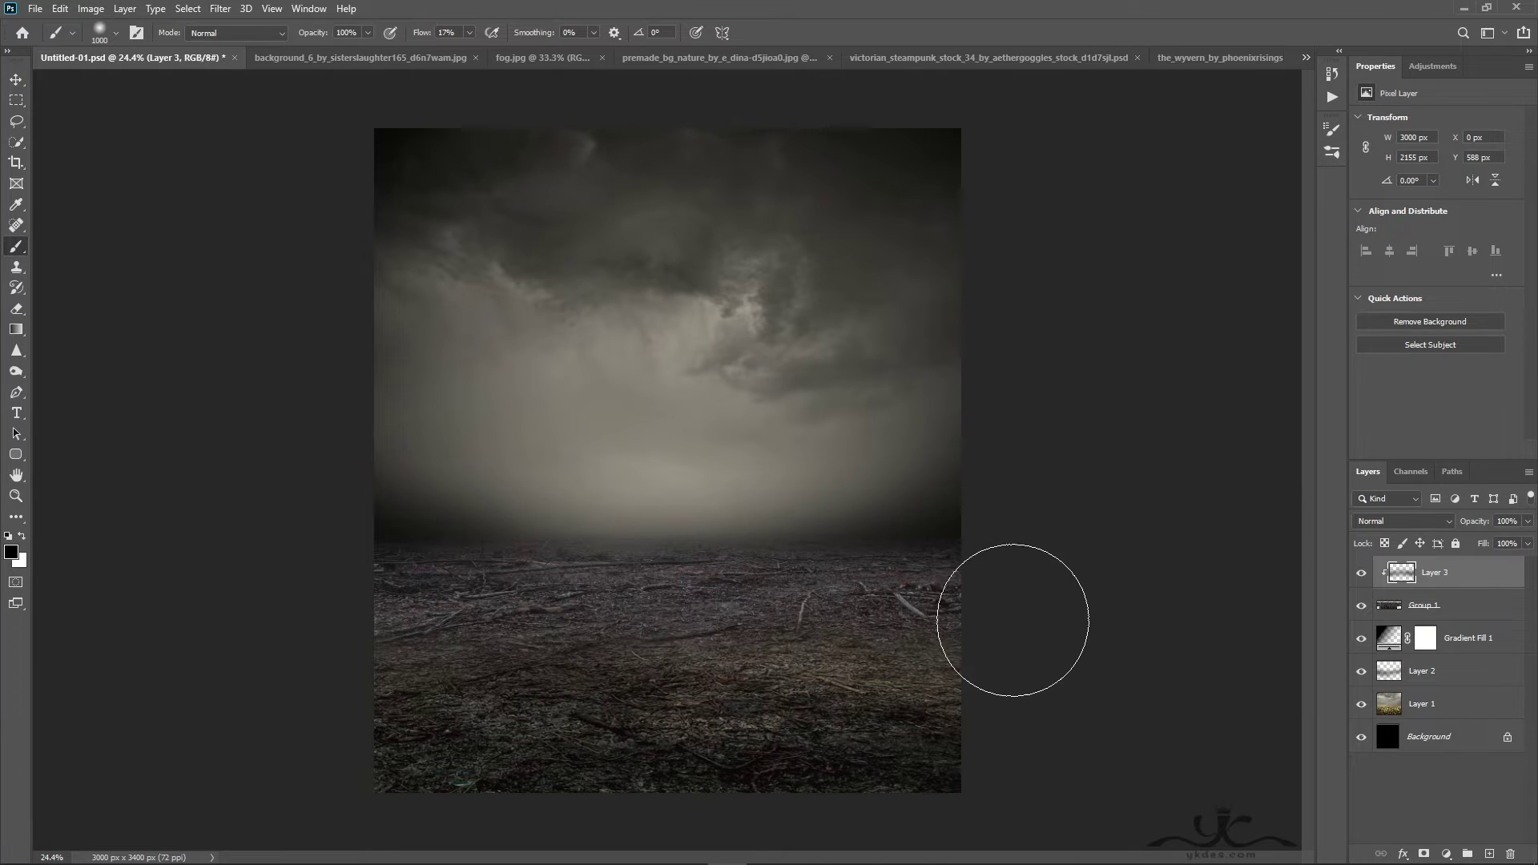
Paint soft white haze along the horizon on a new top layer with an 800 px brush and reduce that layer's opacity to 50%
{"action": "mouse_move", "coordinate": [776, 590]}
{"action": "left_mouse_down"}
{"action": "mouse_move", "coordinate": [521, 596]}
{"action": "mouse_move", "coordinate": [285, 642]}
{"action": "left_mouse_up"}
{"action": "key", "text": "ctrl+z"}
{"action": "left_click", "coordinate": [1489, 854]}
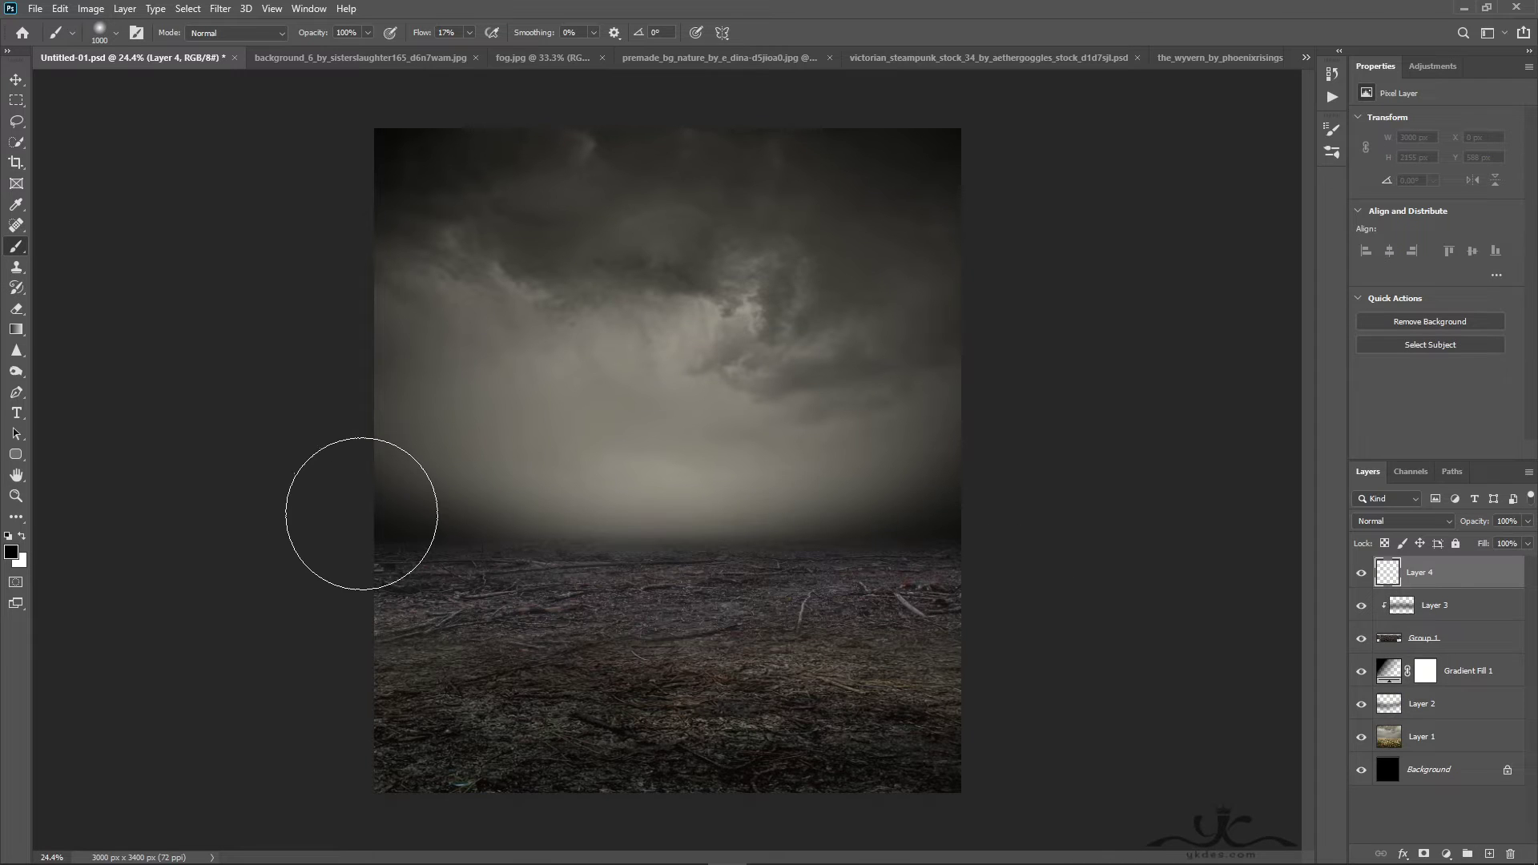
{"action": "key", "text": "bracketleft"}
{"action": "key", "text": "bracketleft"}
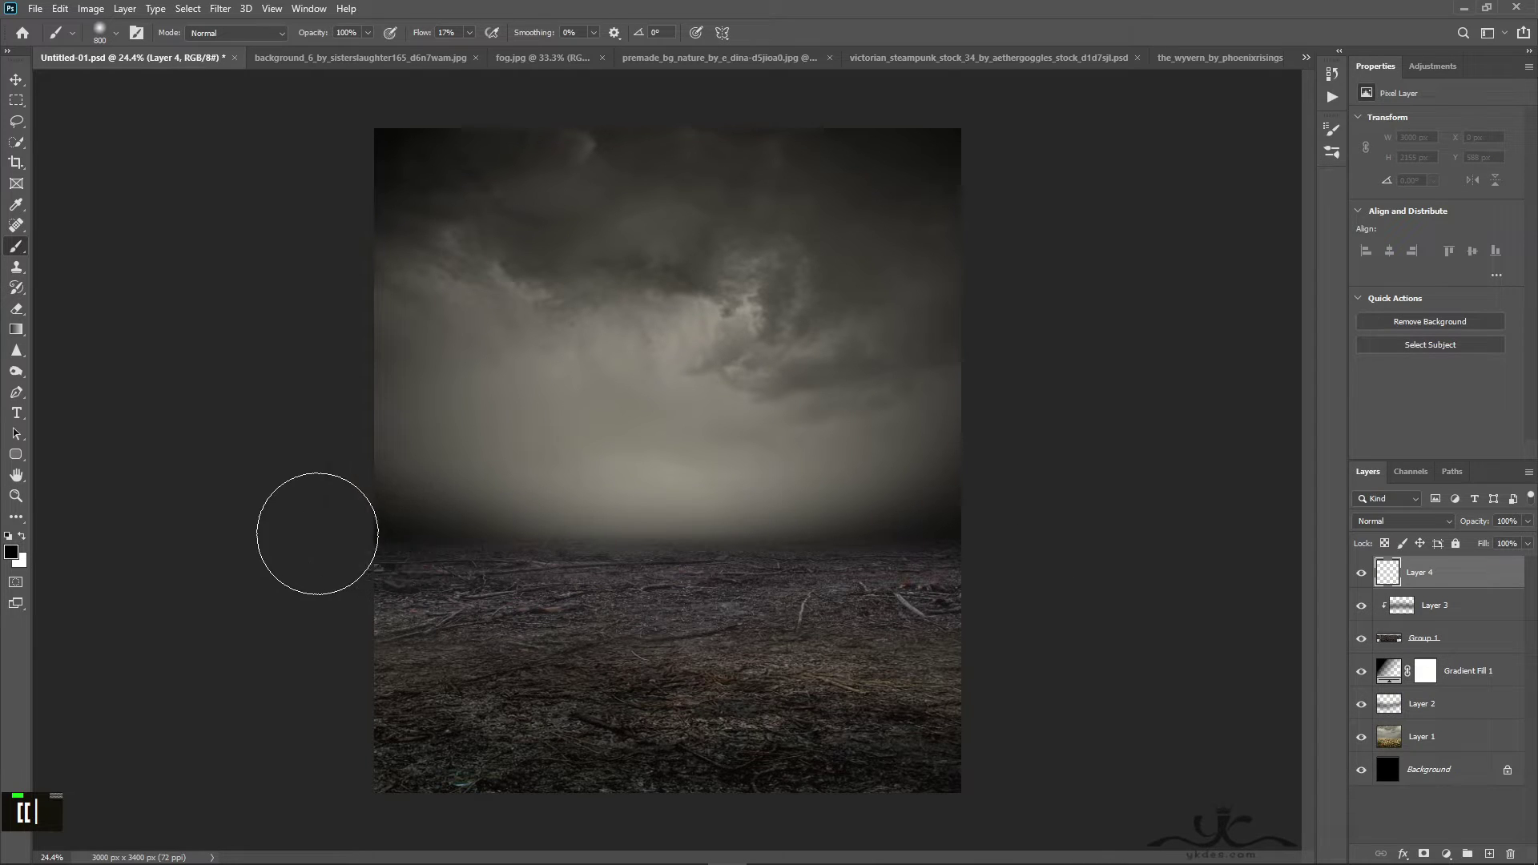
{"action": "left_click_drag", "start_coordinate": [489, 551], "coordinate": [561, 552]}
{"action": "key", "text": "ctrl+z"}
{"action": "left_click", "coordinate": [23, 537]}
{"action": "left_click_drag", "start_coordinate": [376, 519], "coordinate": [1084, 525]}
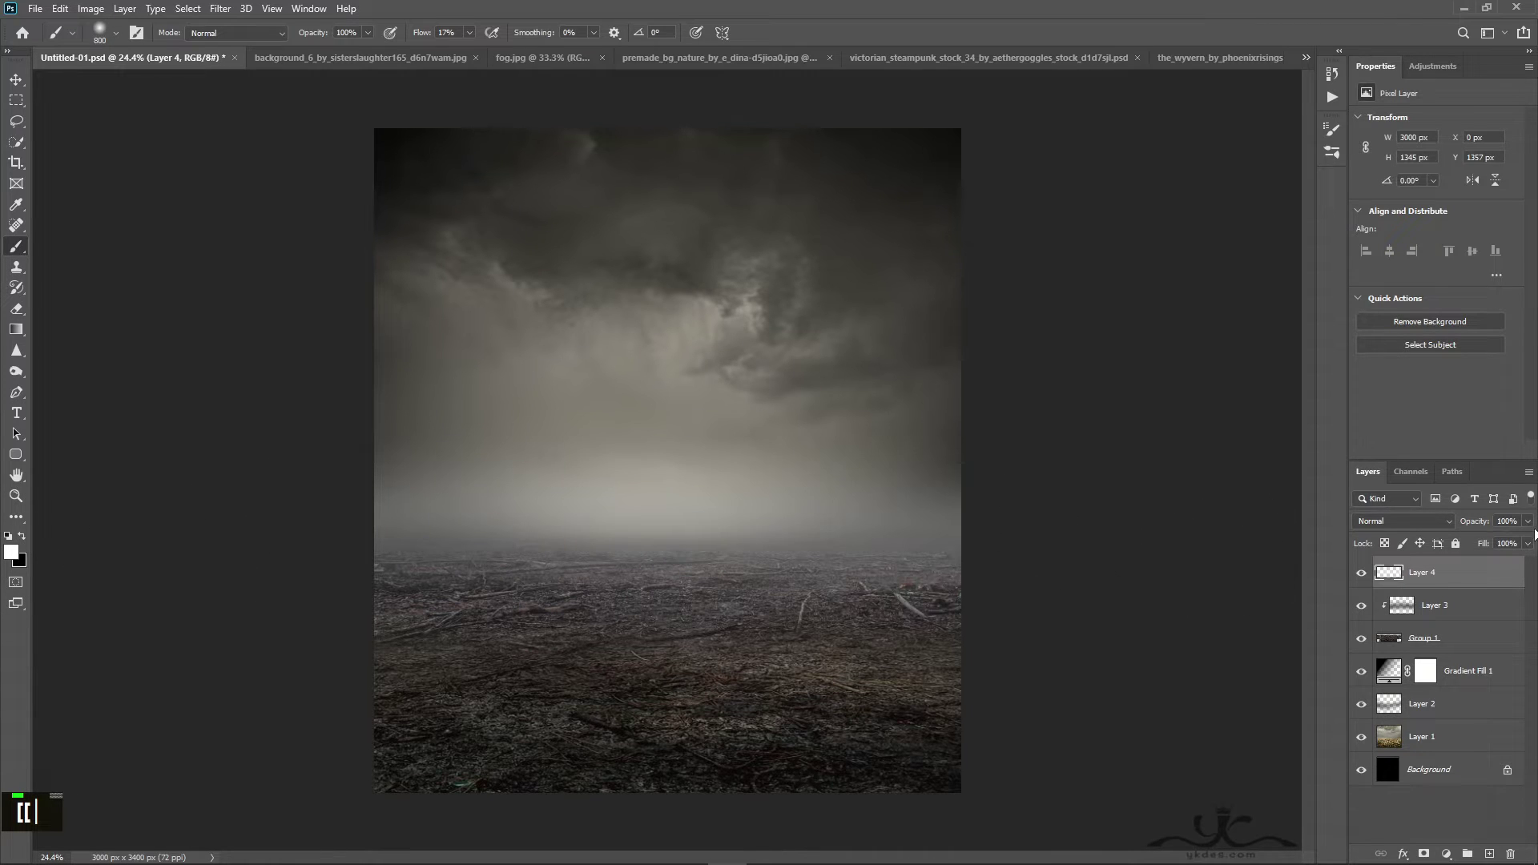
{"action": "left_click_drag", "start_coordinate": [1526, 544], "coordinate": [1488, 542]}
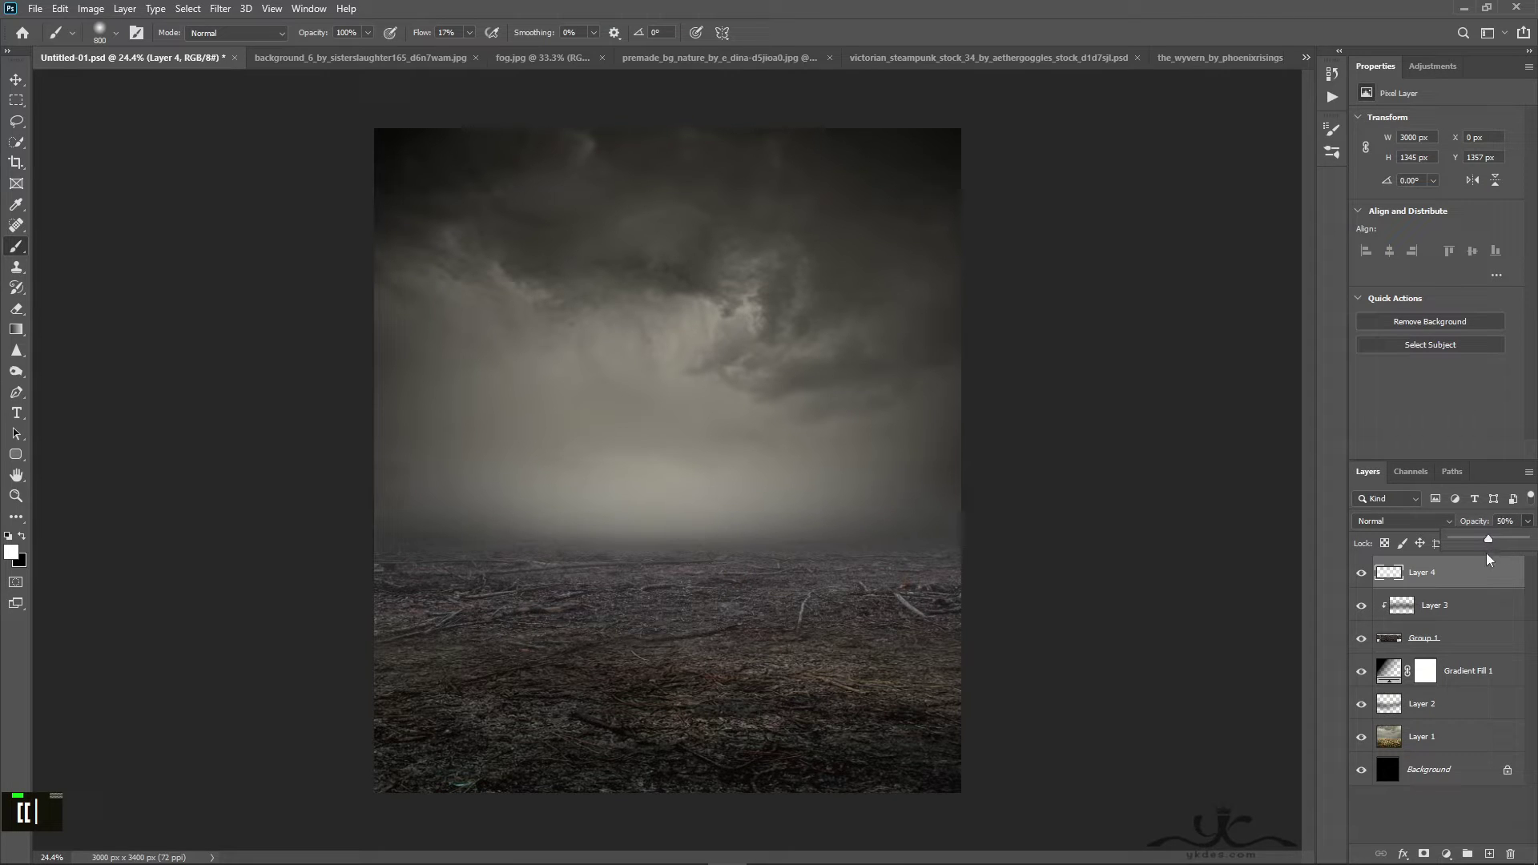
Add a new layer directly above Layer 2 and choose a 3000 px brush from the Free Fog Photoshop Brushes 1 set
{"action": "left_click", "coordinate": [1483, 716]}
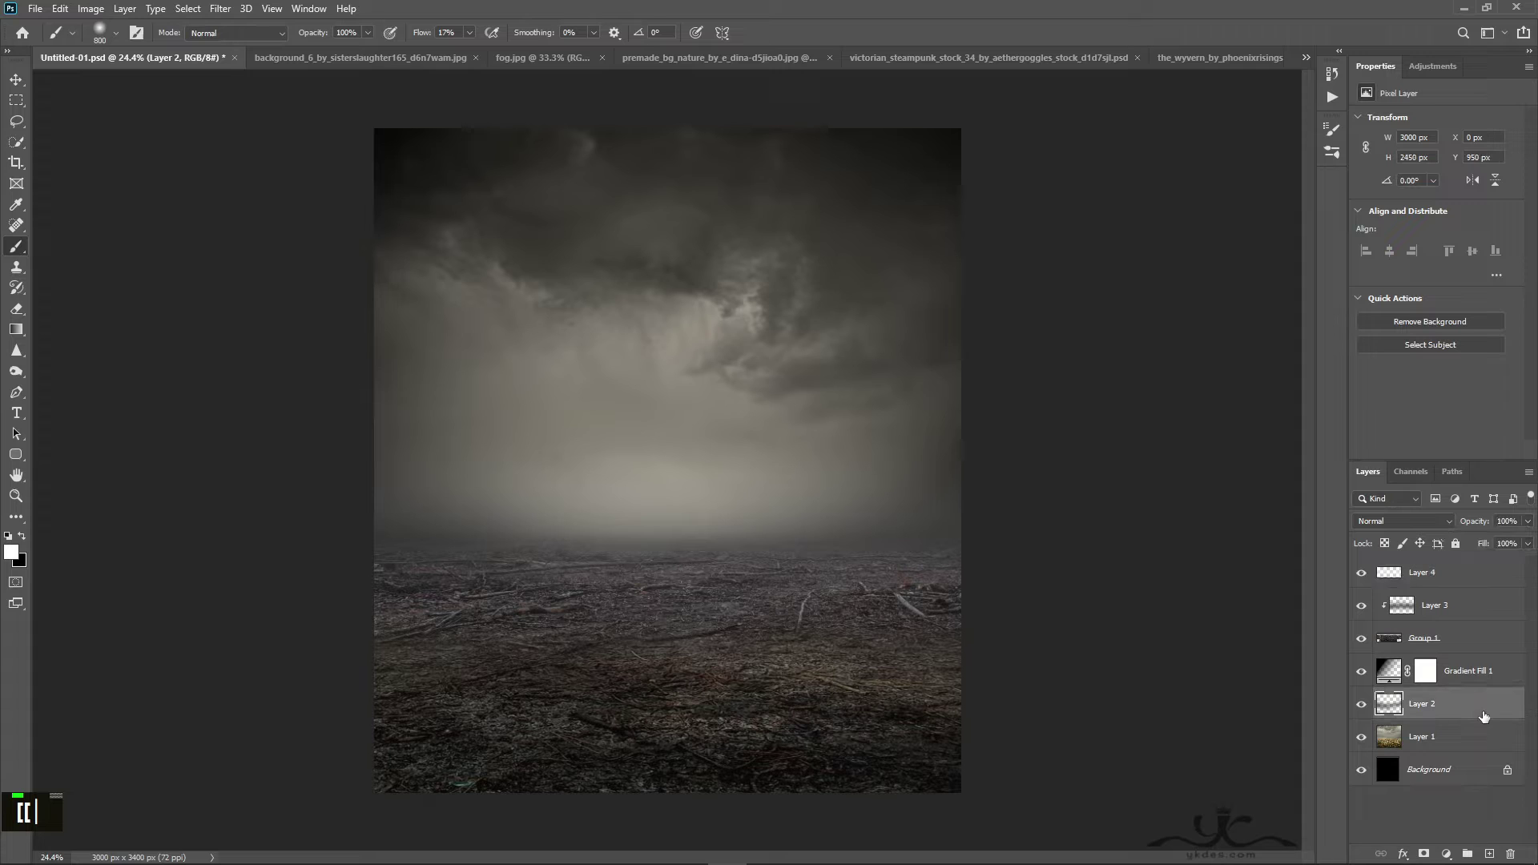
{"action": "left_click", "coordinate": [1490, 851]}
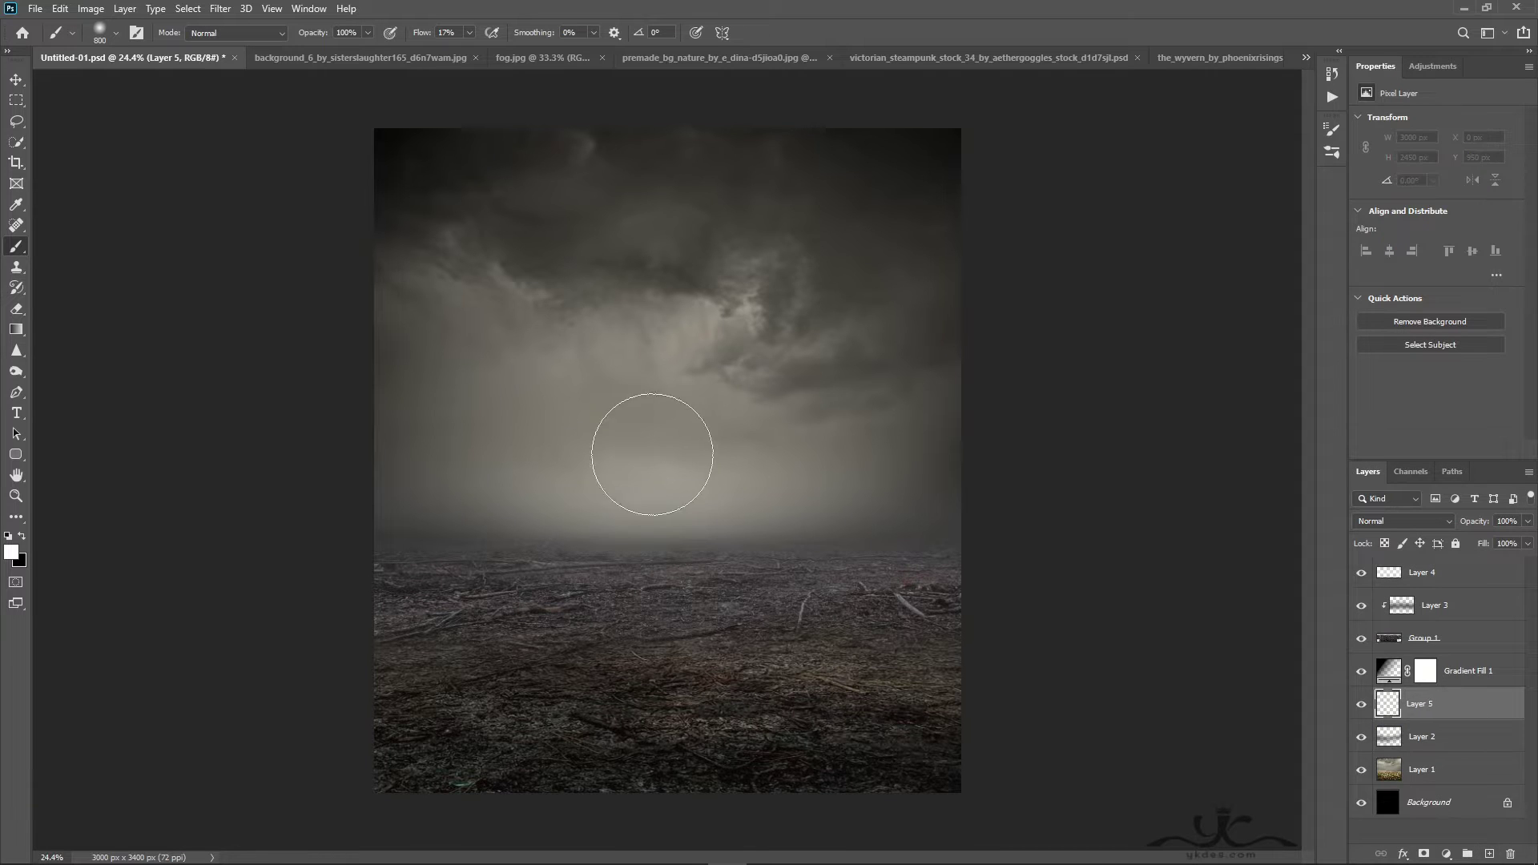
{"action": "left_click", "coordinate": [101, 36]}
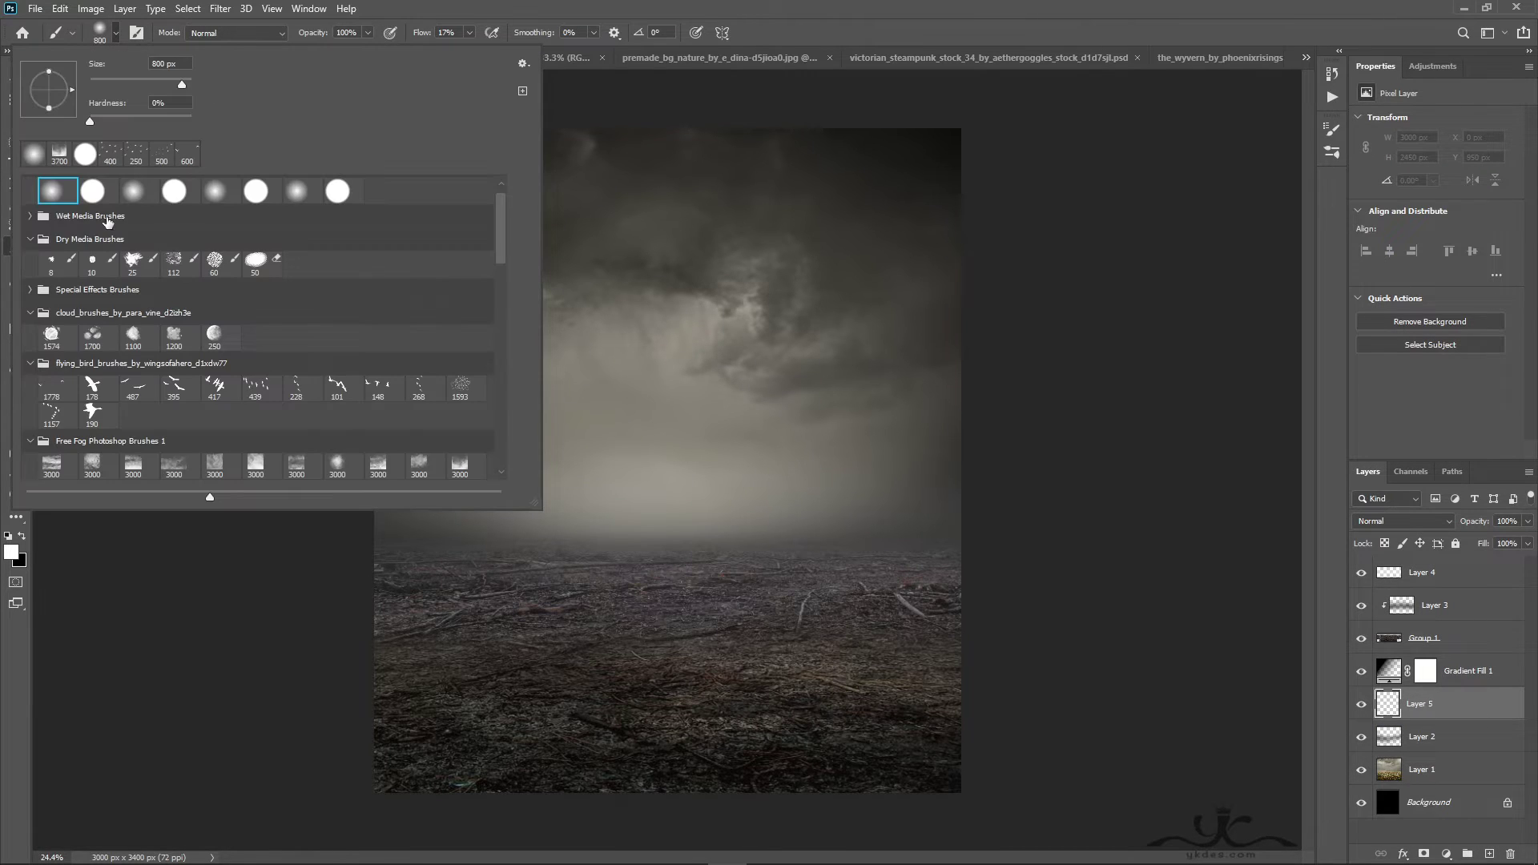
{"action": "scroll", "coordinate": [389, 411], "scroll_direction": "down", "scroll_amount": 2}
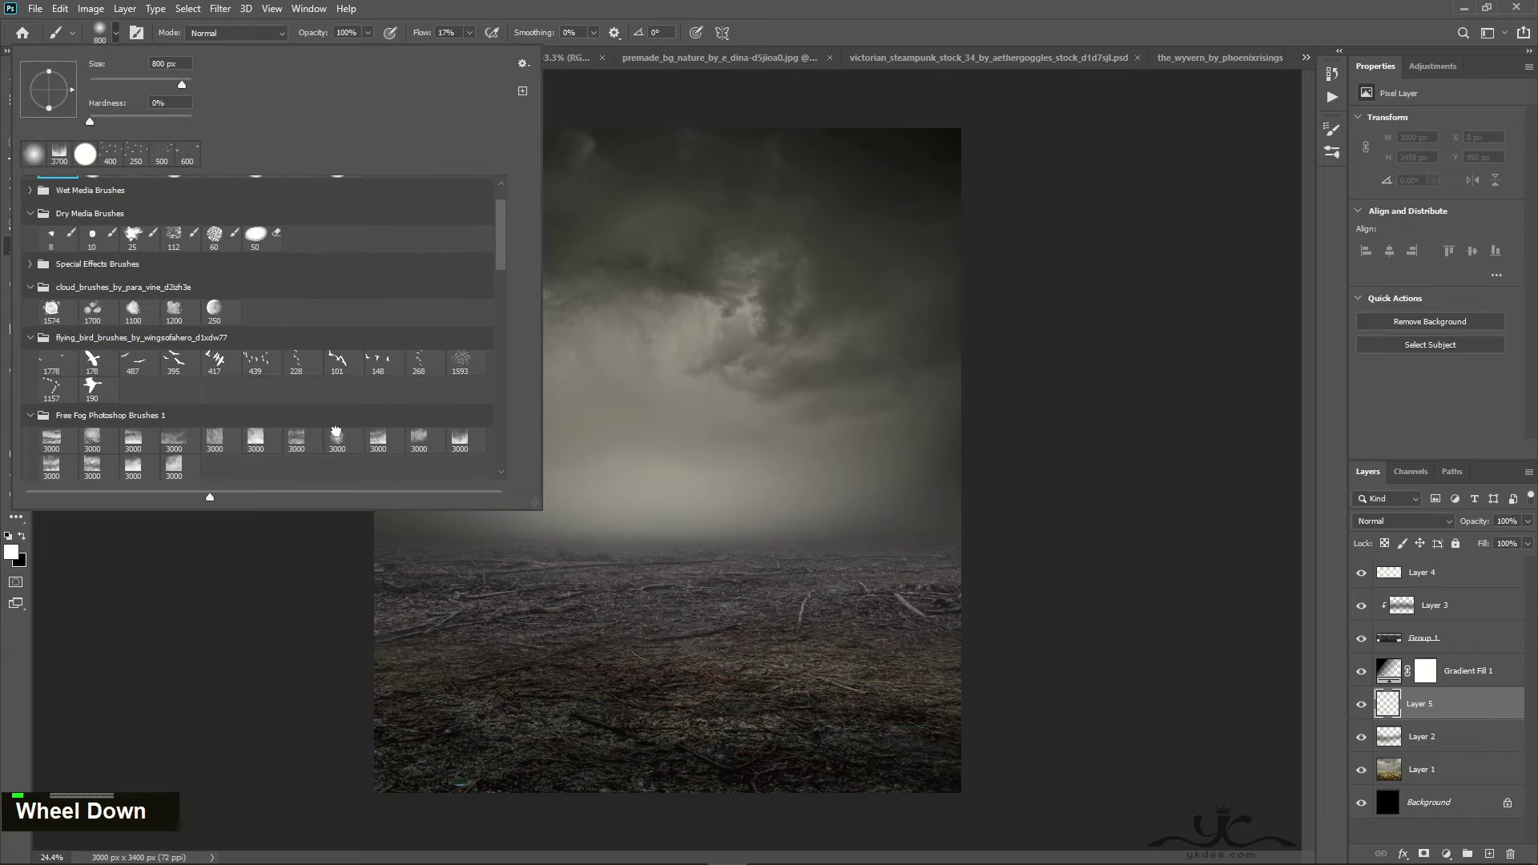
{"action": "left_click", "coordinate": [336, 434]}
{"action": "left_click", "coordinate": [886, 8]}
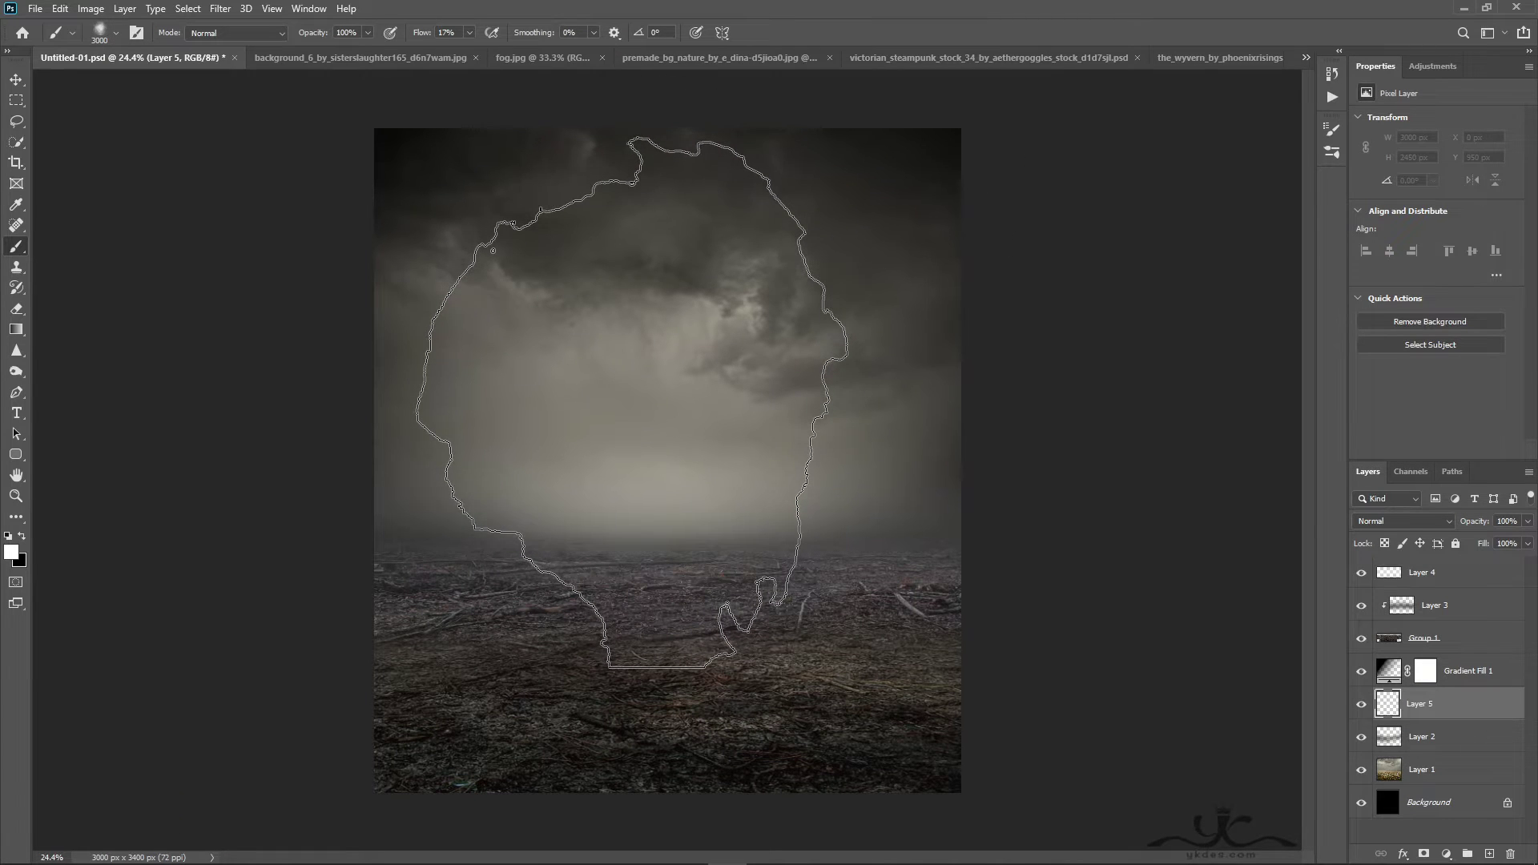
Enlarge the fog brush to 3400 px, set its flow to 100%, and stamp white fog over the centre of the sky
{"action": "key", "text": "bracketright"}
{"action": "key", "text": "bracketright"}
{"action": "key", "text": "bracketright"}
{"action": "key", "text": "bracketright"}
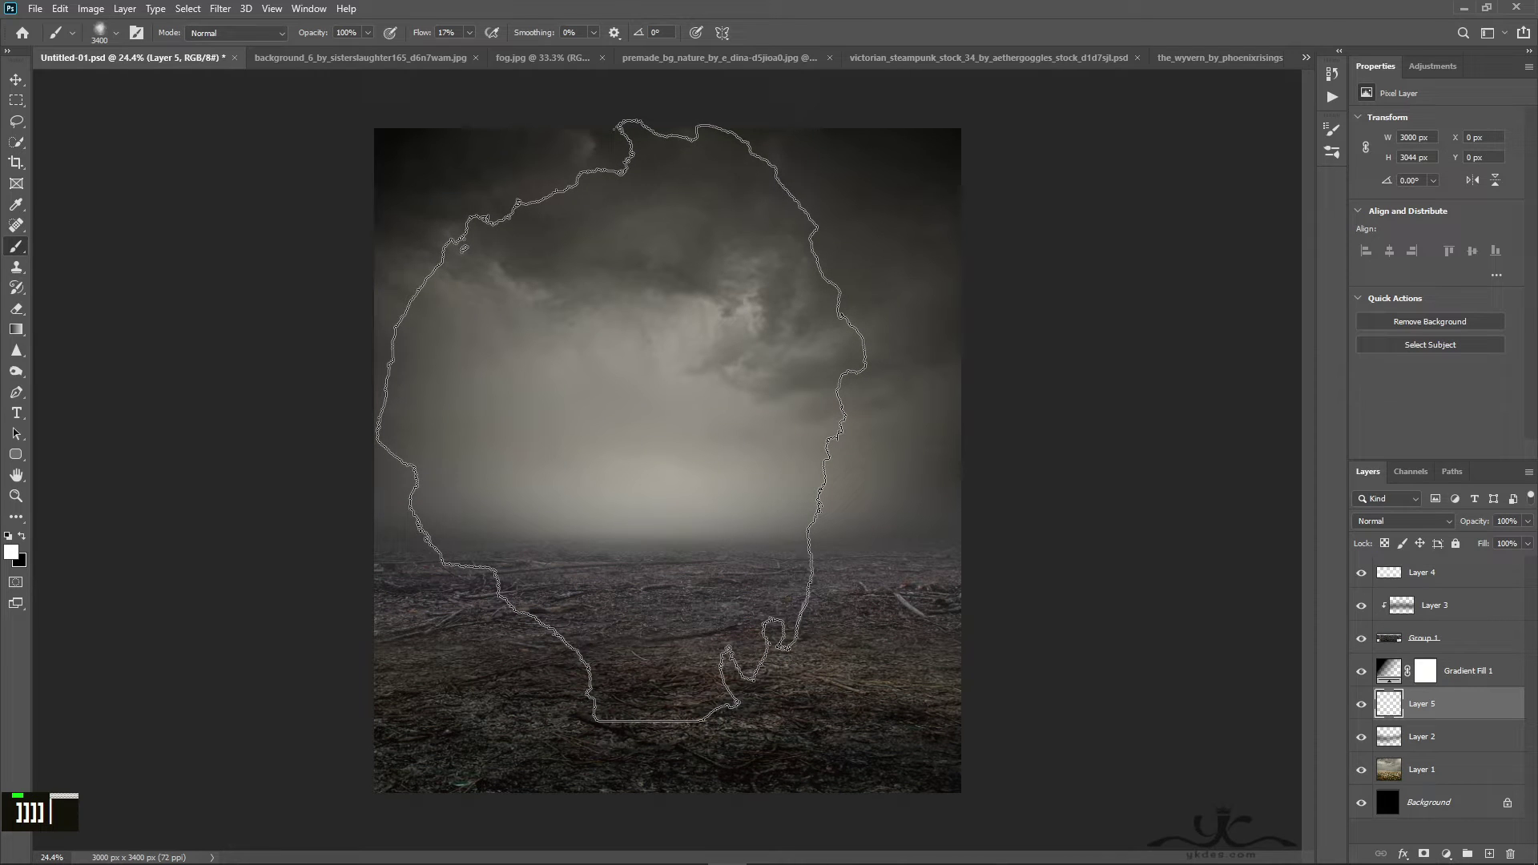
{"action": "key", "text": "ctrl+z"}
{"action": "key", "text": "bracketleft"}
{"action": "key", "text": "bracketleft"}
{"action": "left_click", "coordinate": [469, 33]}
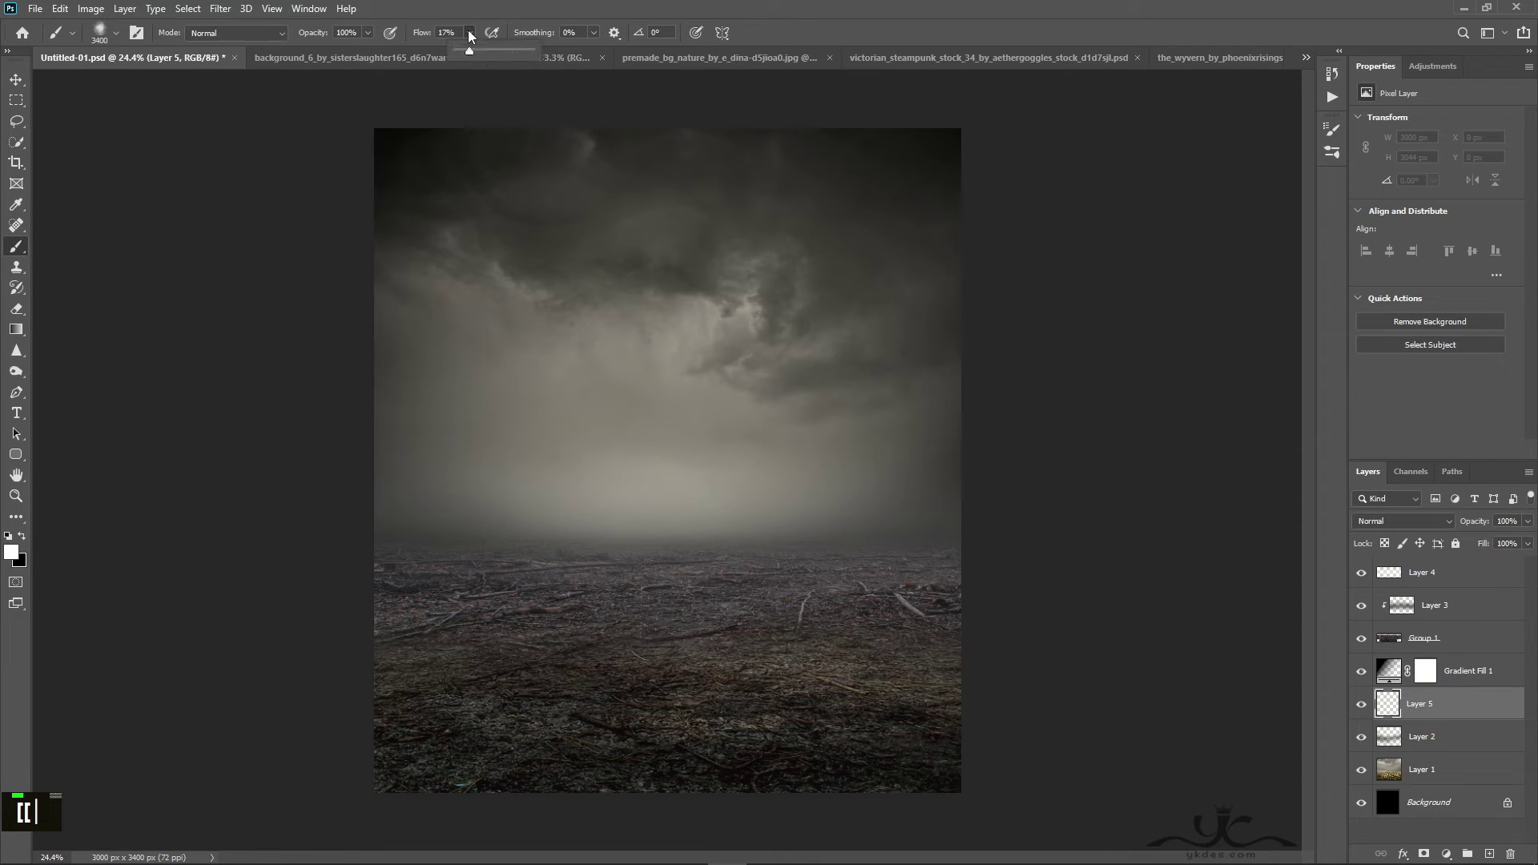
{"action": "left_click_drag", "start_coordinate": [467, 50], "coordinate": [487, 60]}
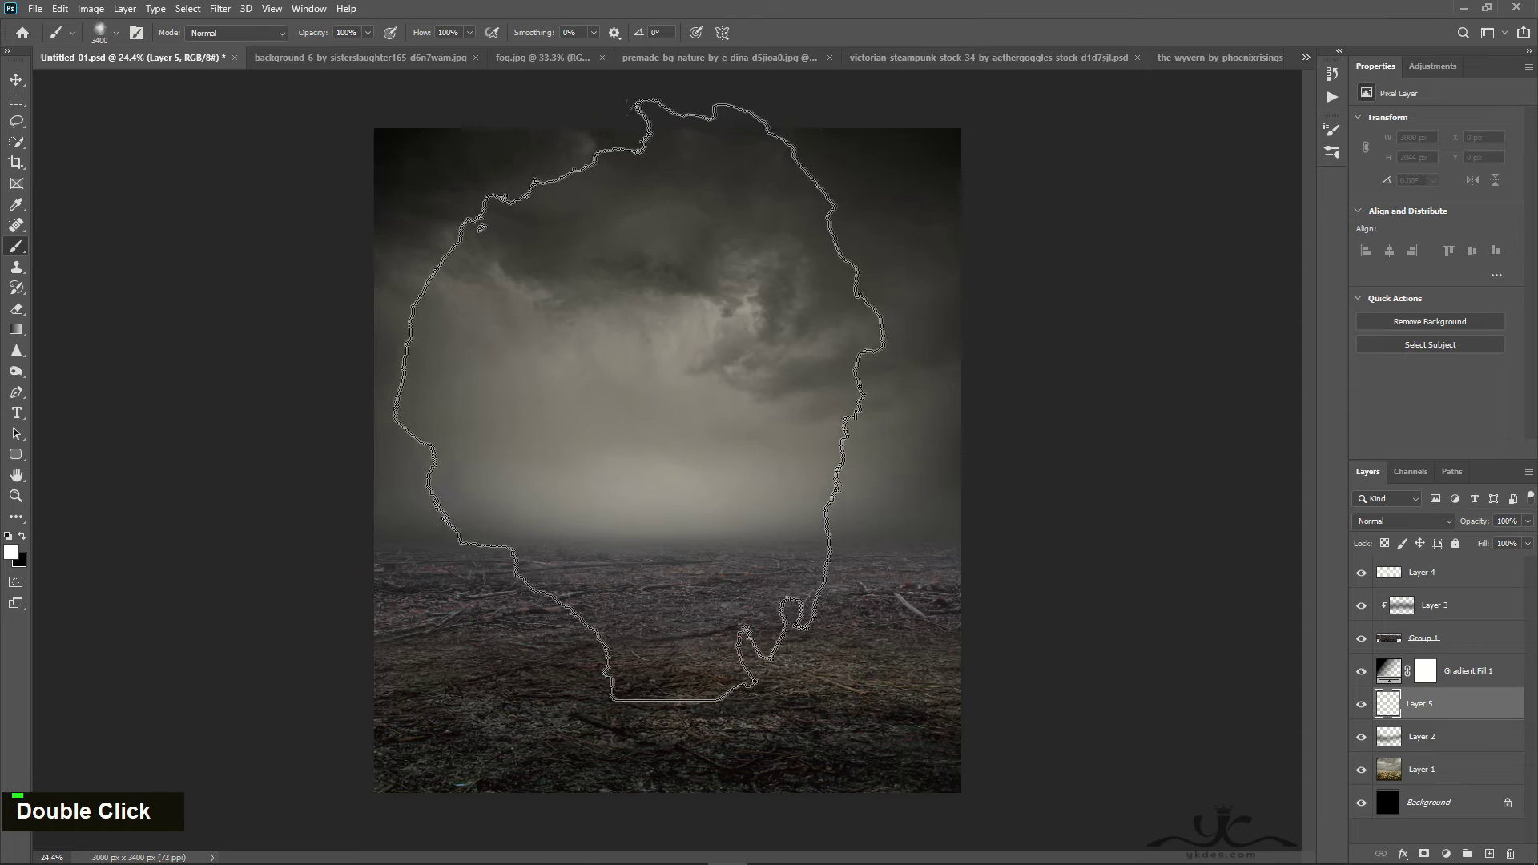
{"action": "left_click", "coordinate": [636, 406]}
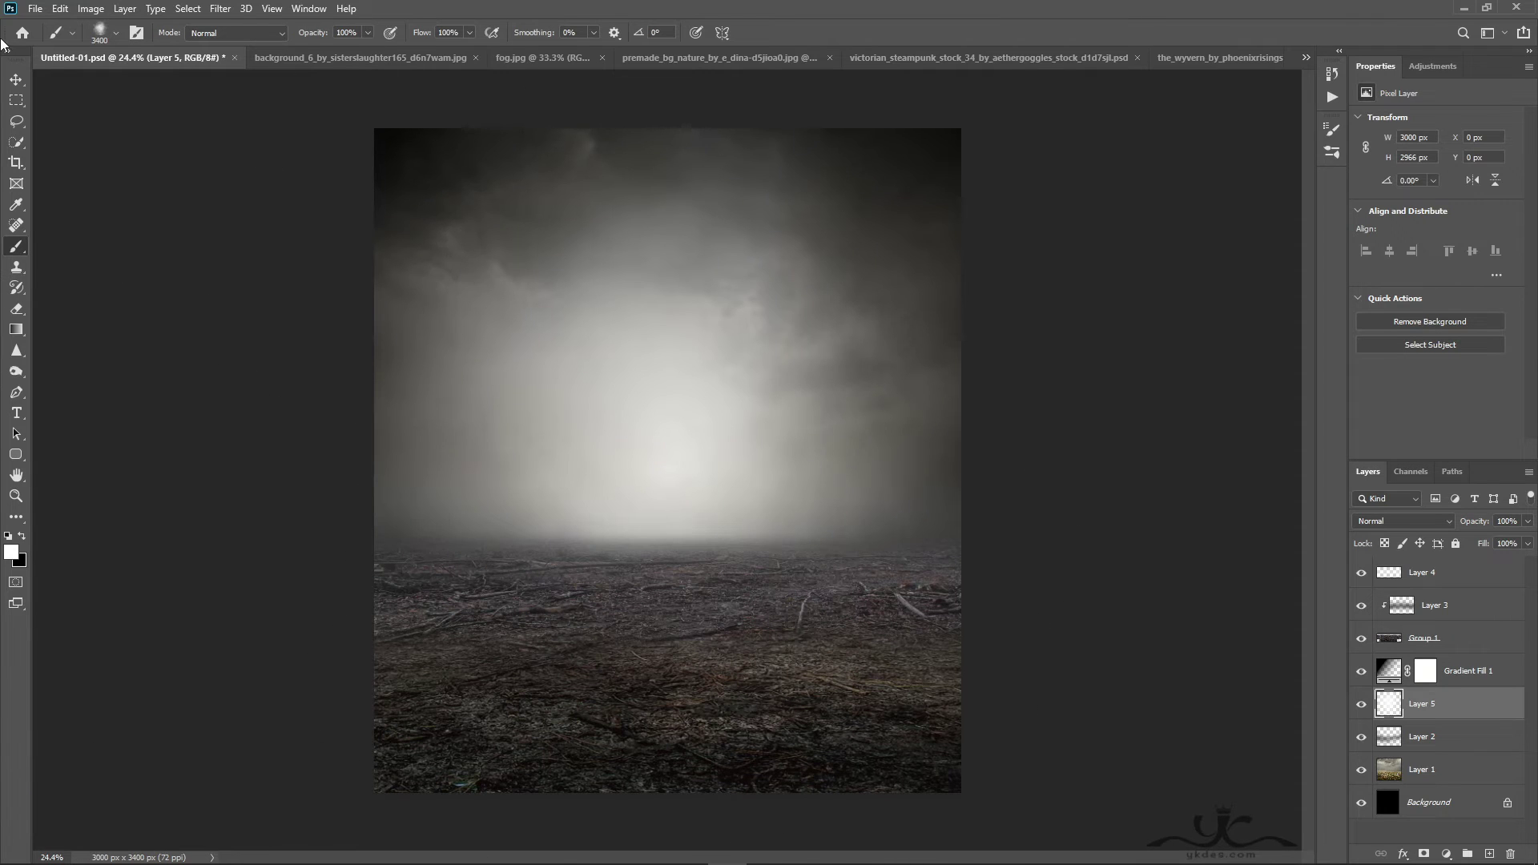
Widen the fog layer to 103% so it extends past the canvas's right edge
{"action": "left_click", "coordinate": [11, 82]}
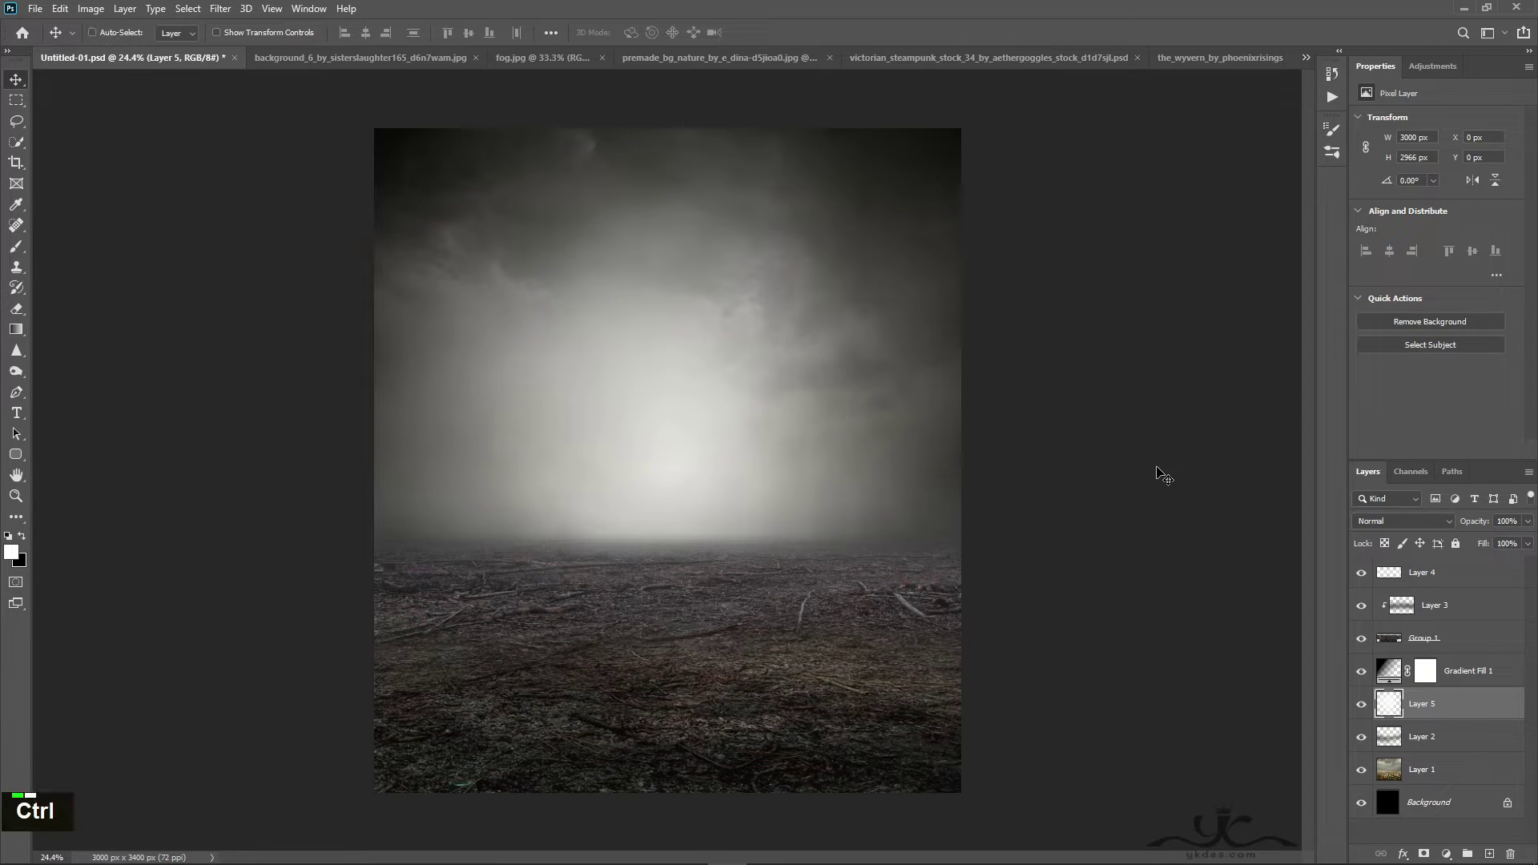
{"action": "key", "text": "ctrl+t"}
{"action": "mouse_move", "coordinate": [964, 418]}
{"action": "left_mouse_down"}
{"action": "mouse_move", "coordinate": [1006, 413]}
{"action": "mouse_move", "coordinate": [977, 418]}
{"action": "left_mouse_up"}
{"action": "key", "text": "Return"}
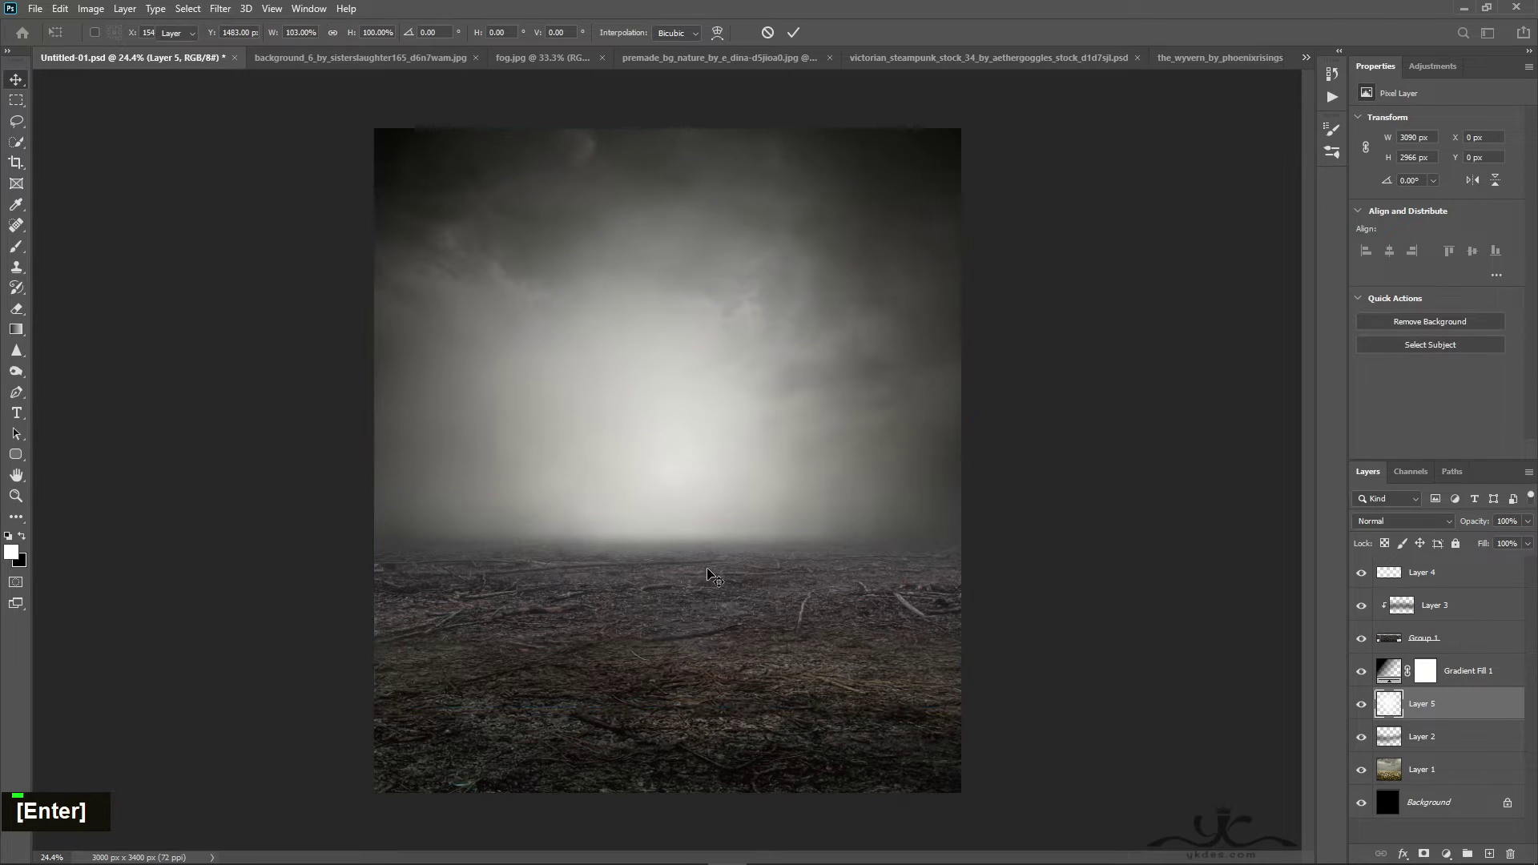
Add a layer mask to Layer 5 and hide parts of the fog with black using the 3700 px textured brush
{"action": "left_click", "coordinate": [1423, 854]}
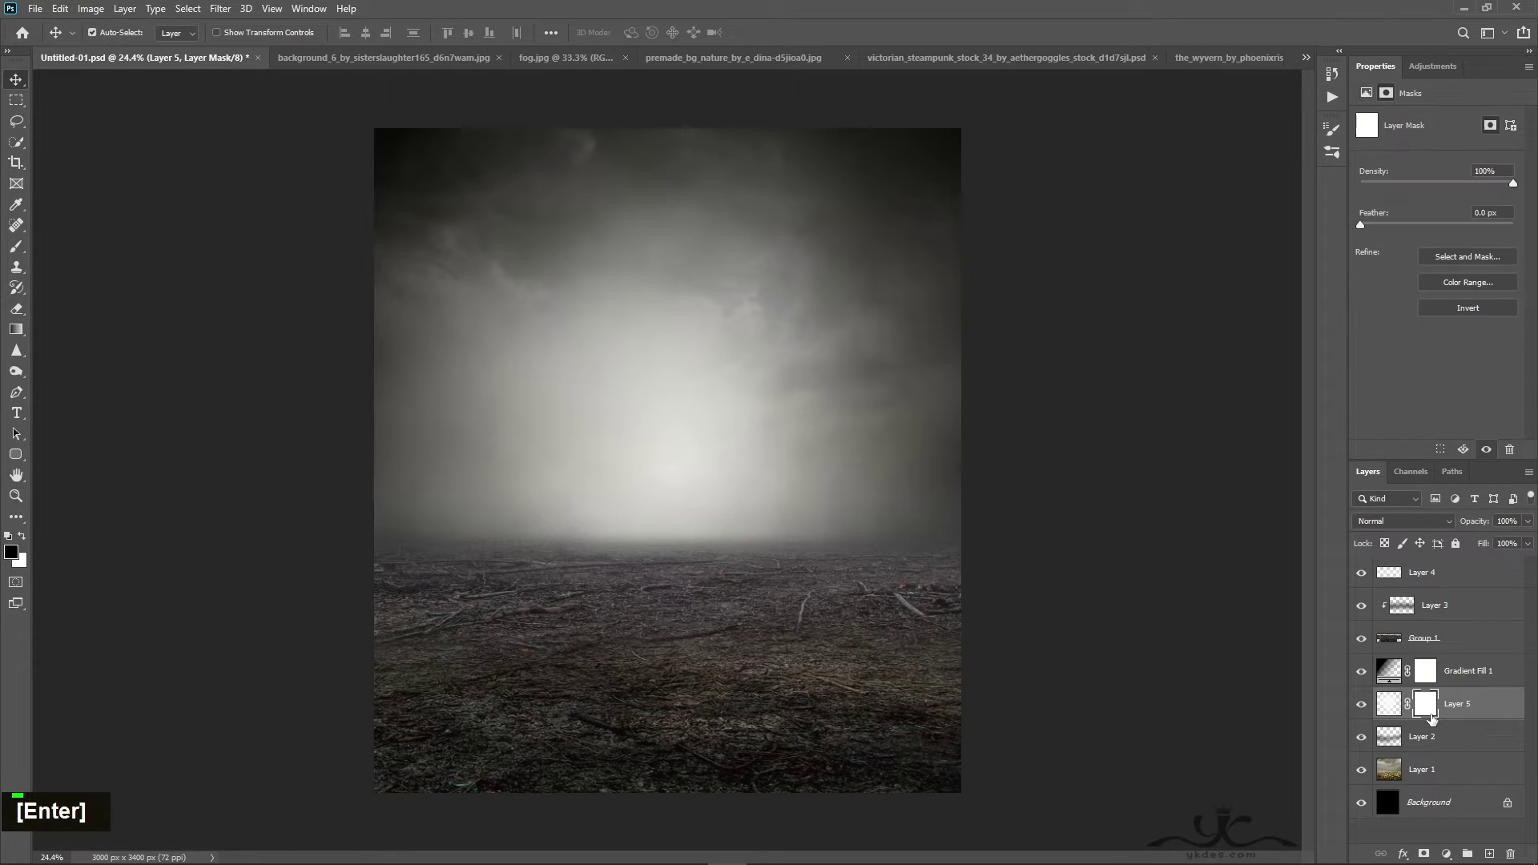
{"action": "left_click", "coordinate": [16, 246]}
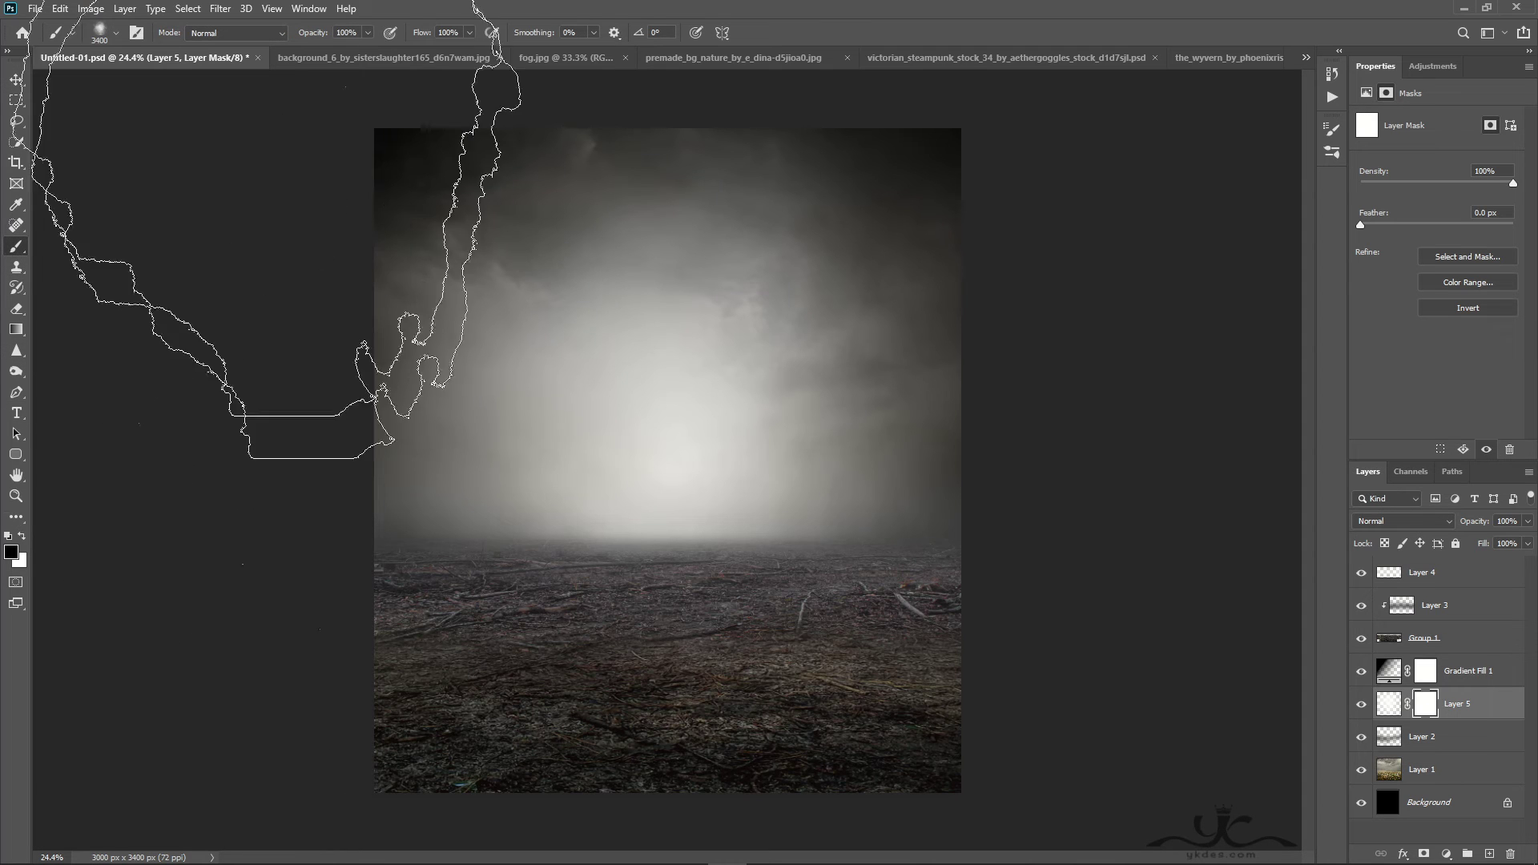
{"action": "left_click", "coordinate": [103, 33]}
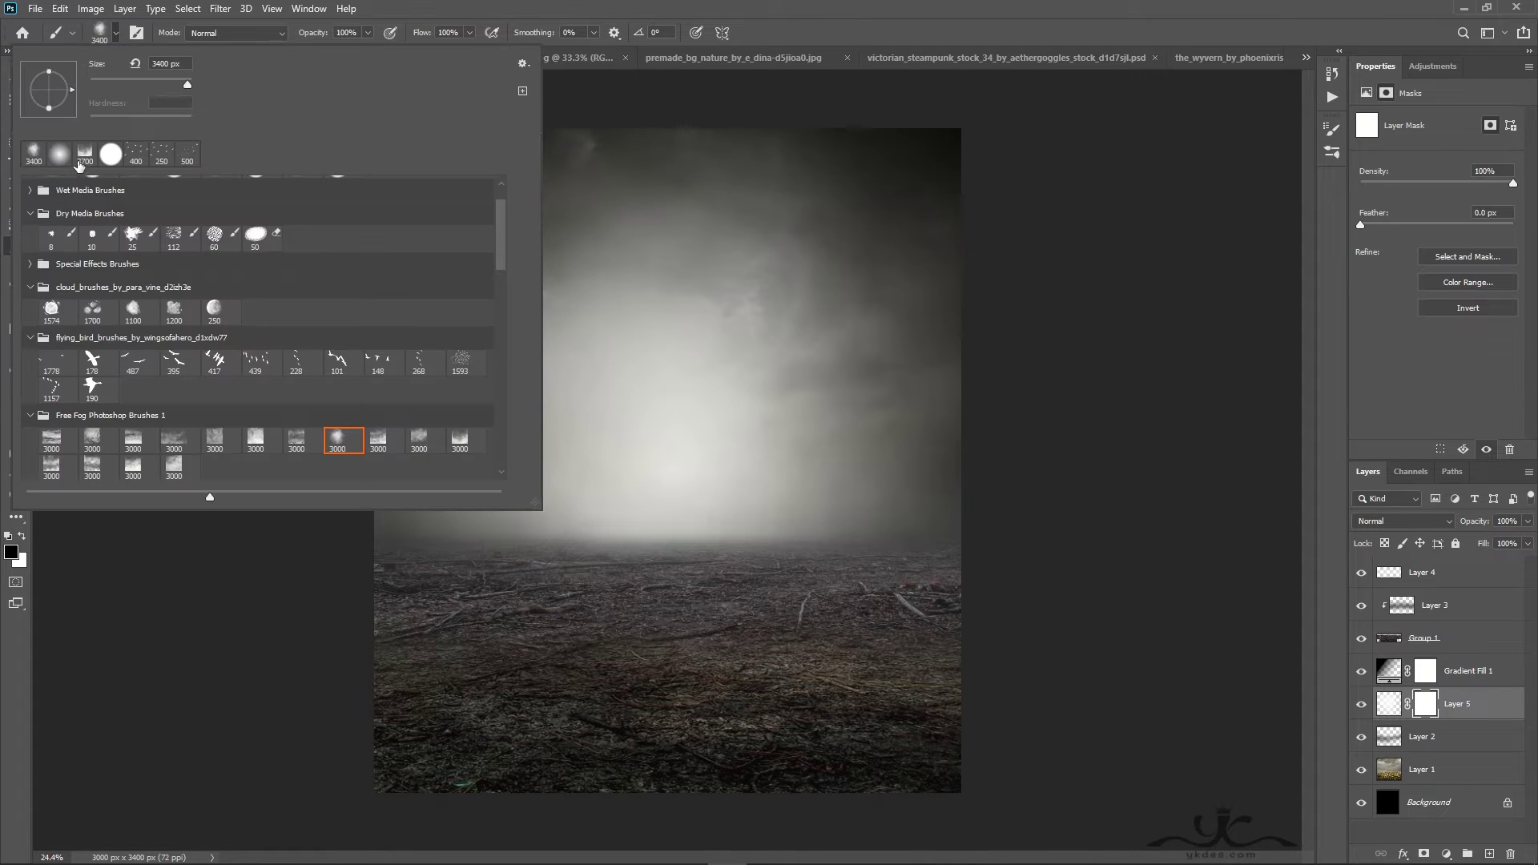
{"action": "double_click", "coordinate": [79, 160]}
{"action": "left_click_drag", "start_coordinate": [687, 721], "coordinate": [699, 488]}
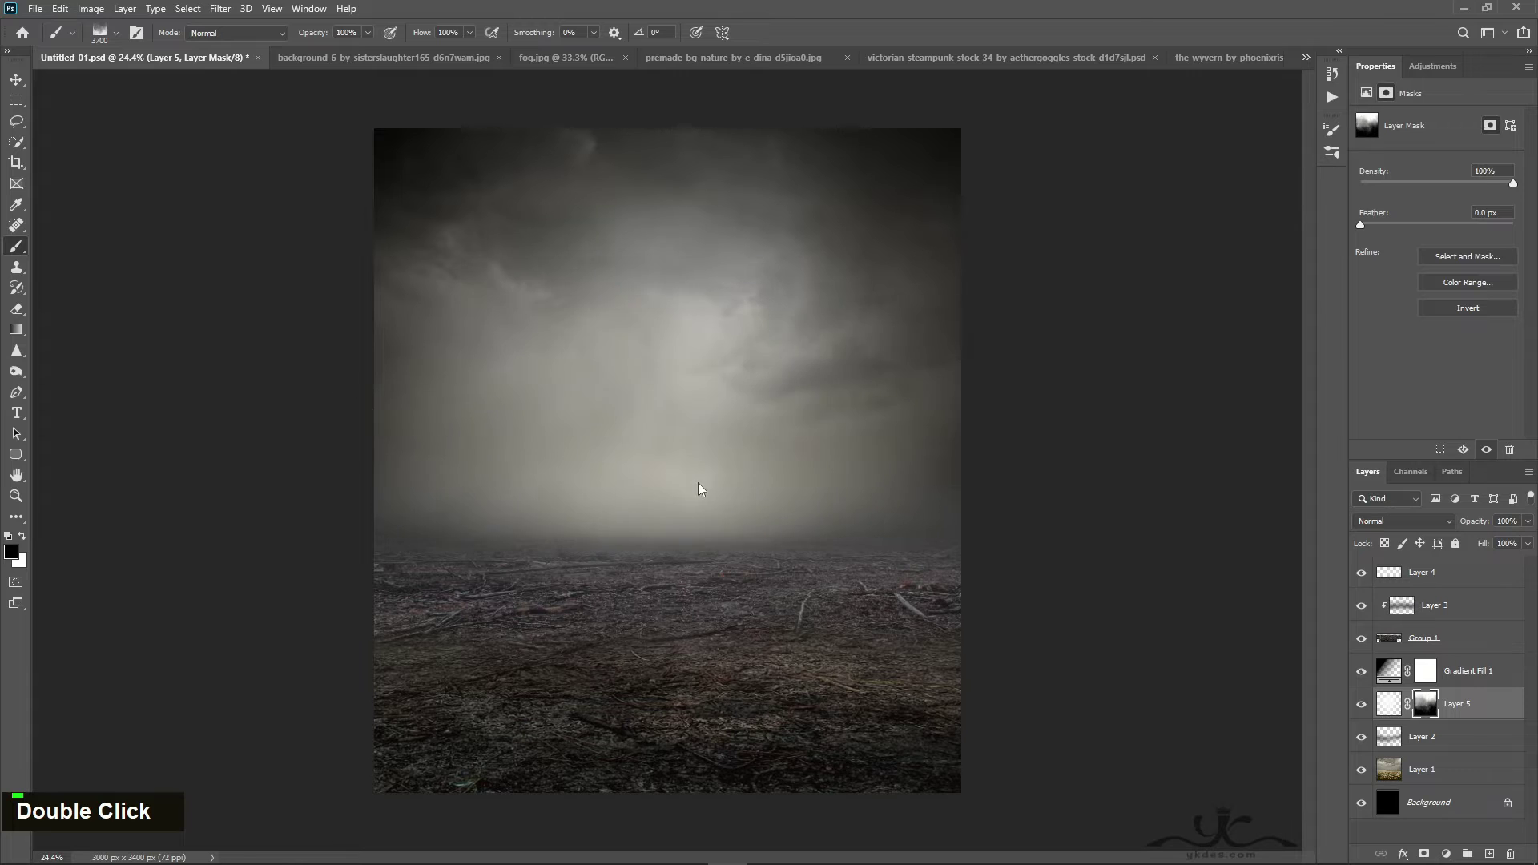
{"action": "left_click", "coordinate": [698, 488]}
{"action": "left_click", "coordinate": [16, 79]}
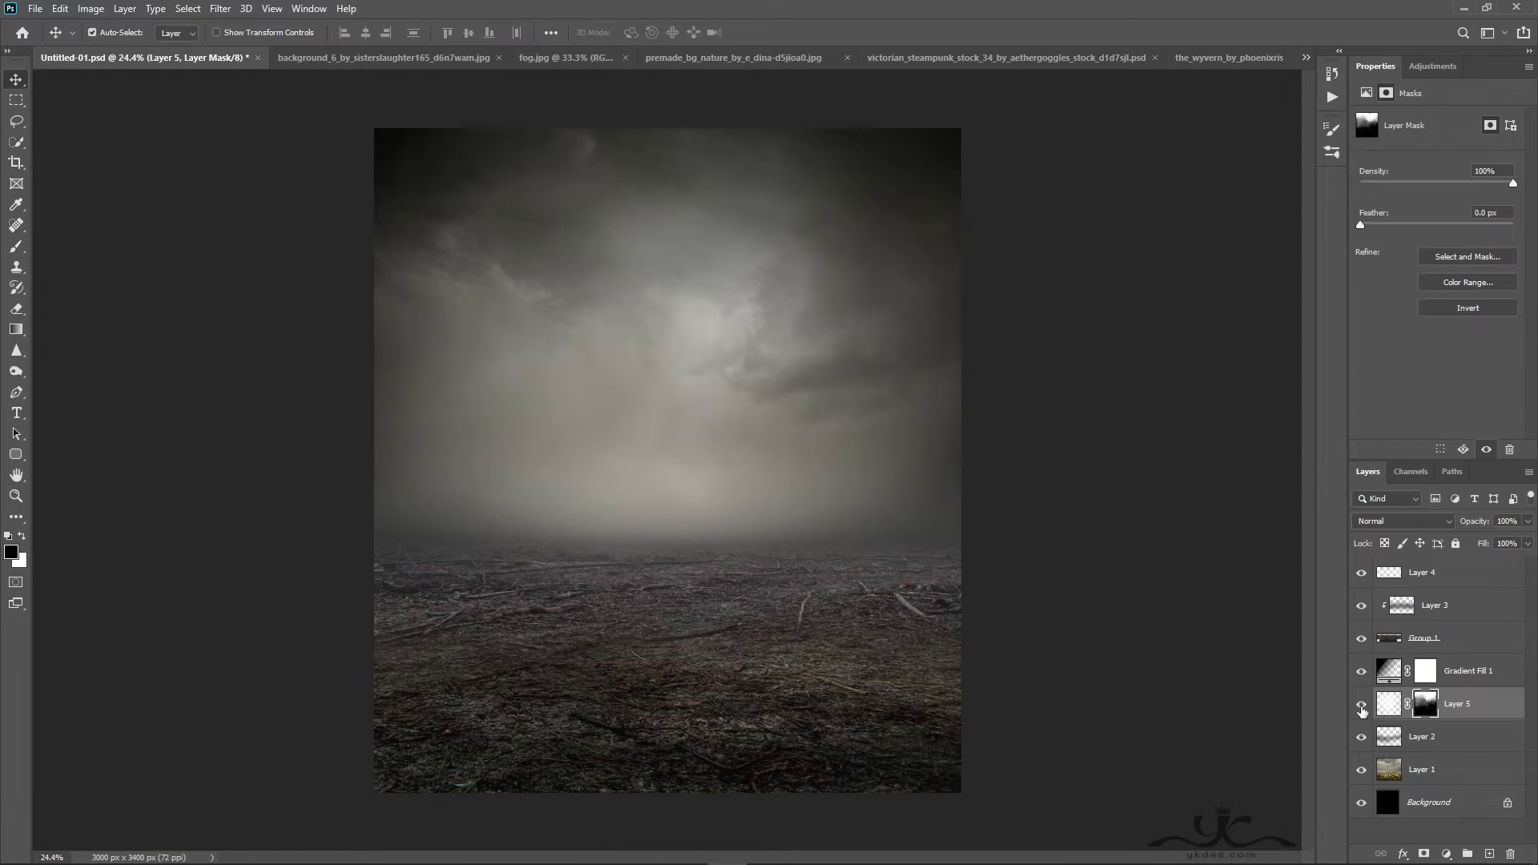
Restore the fog's bright centre and left side by painting white on Layer 5's mask with a soft round 2100 px brush
{"action": "left_click", "coordinate": [16, 246]}
{"action": "left_click", "coordinate": [100, 33]}
{"action": "double_click", "coordinate": [93, 379]}
{"action": "key", "text": "x"}
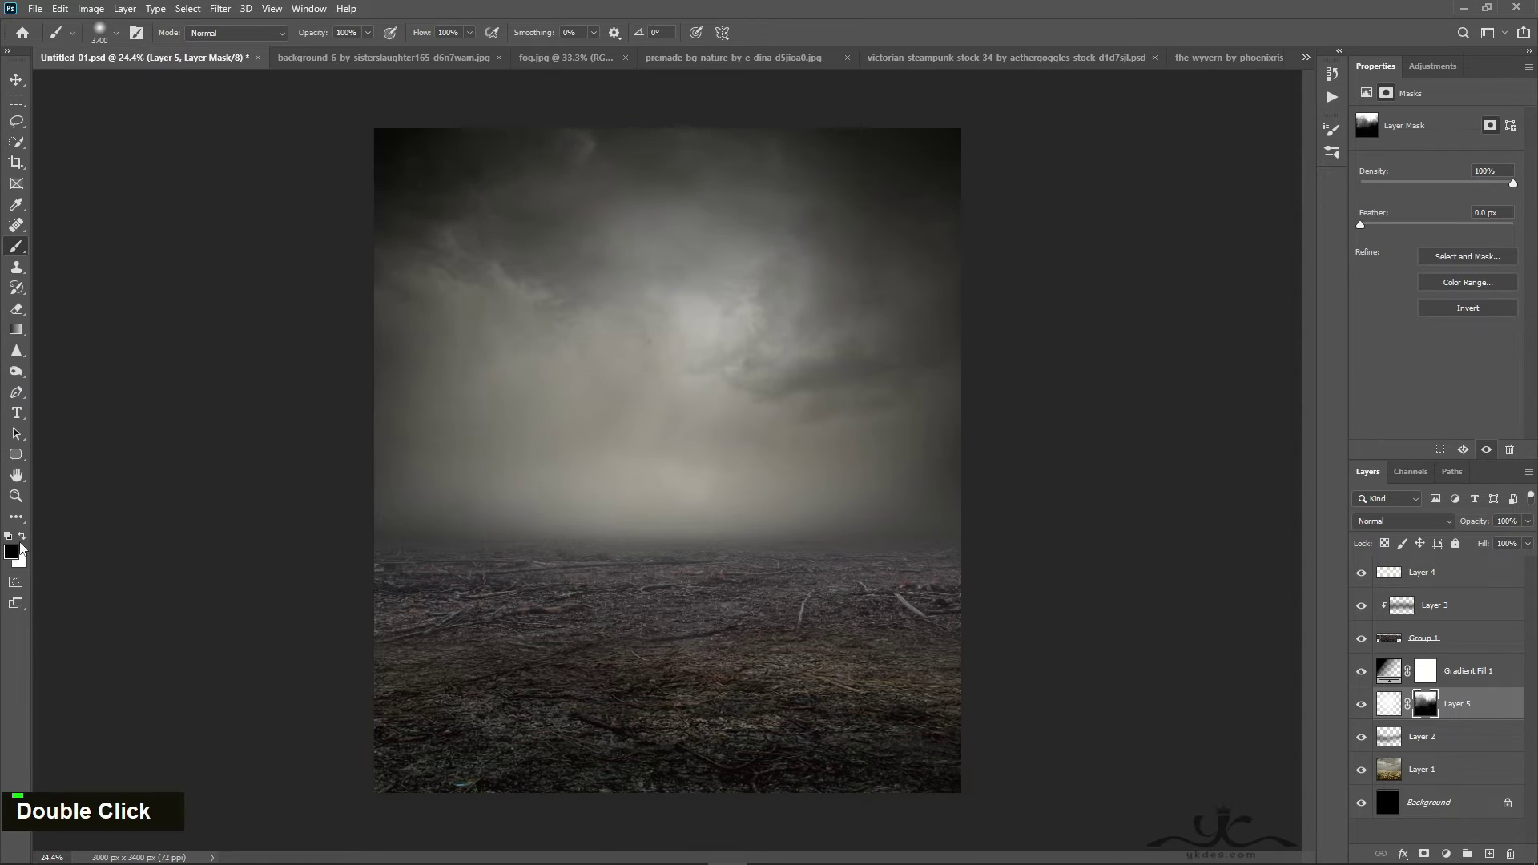
{"action": "key", "text": "bracketleft"}
{"action": "key", "text": "bracketleft"}
{"action": "key", "text": "bracketleft"}
{"action": "key", "text": "bracketleft"}
{"action": "key", "text": "bracketleft"}
{"action": "key", "text": "bracketleft"}
{"action": "key", "text": "bracketleft"}
{"action": "key", "text": "bracketleft"}
{"action": "key", "text": "bracketleft"}
{"action": "key", "text": "bracketleft"}
{"action": "key", "text": "bracketleft"}
{"action": "key", "text": "bracketleft"}
{"action": "key", "text": "bracketleft"}
{"action": "key", "text": "bracketleft"}
{"action": "key", "text": "bracketleft"}
{"action": "key", "text": "bracketleft"}
{"action": "left_click", "coordinate": [659, 395]}
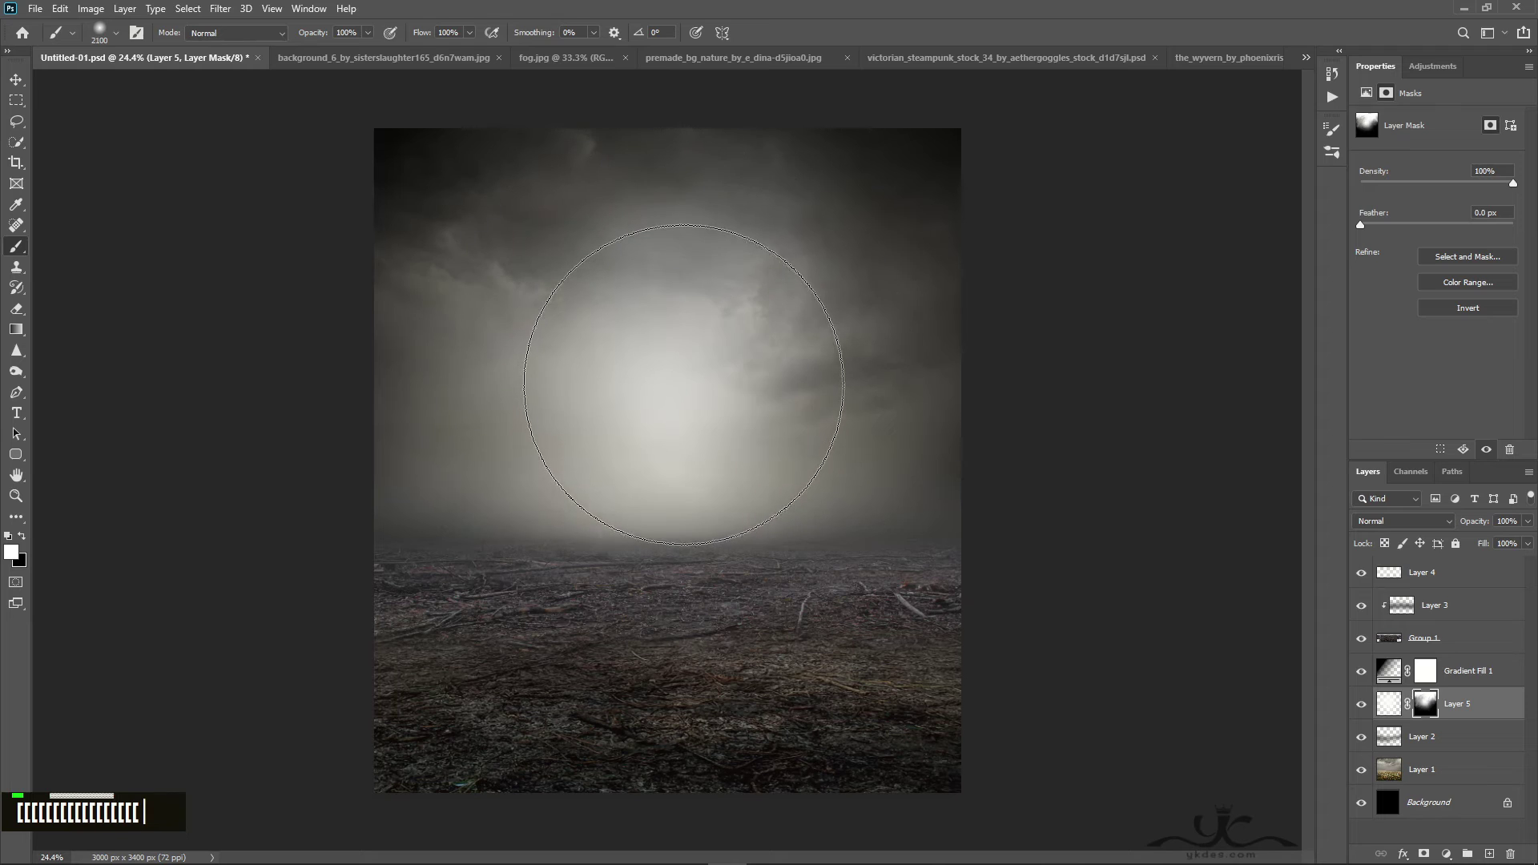
{"action": "left_click", "coordinate": [645, 405]}
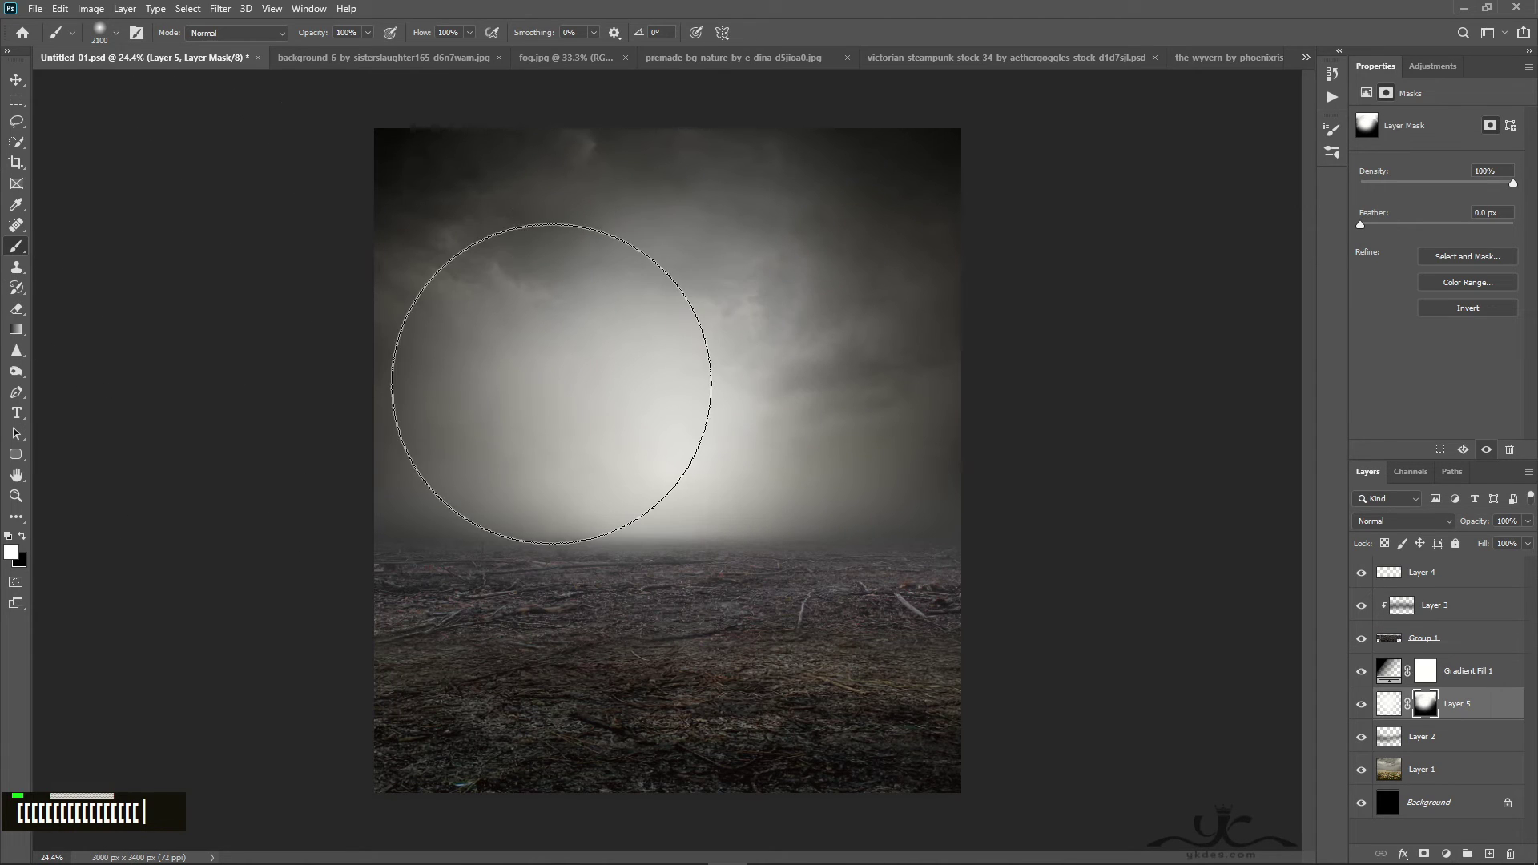
{"action": "key", "text": "v"}
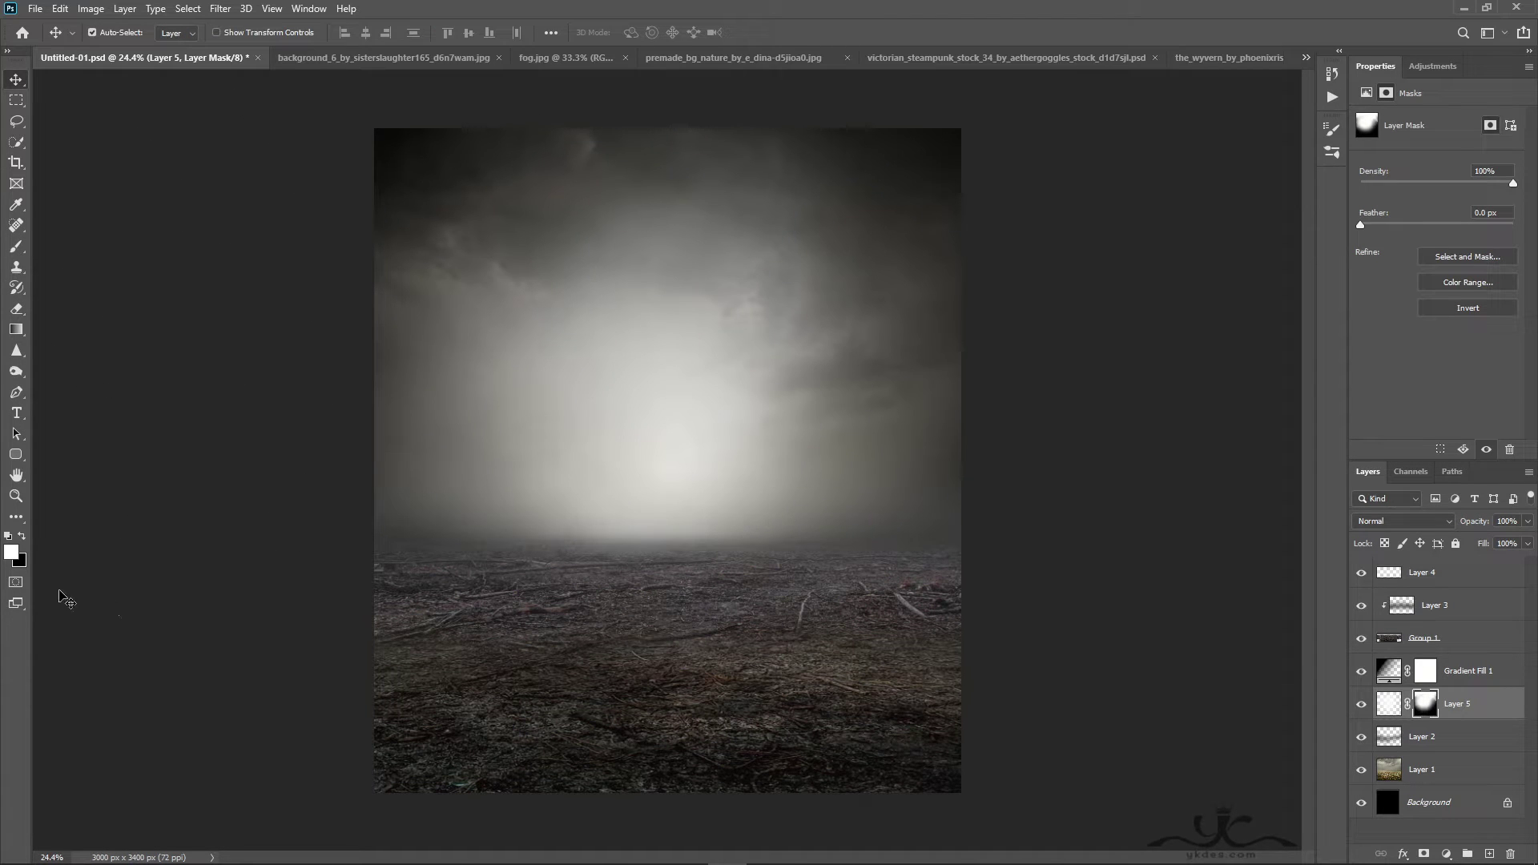
Fade the fog's lower part near the horizon by painting black on Layer 5's mask with the 2100 px brush
{"action": "left_click", "coordinate": [16, 247]}
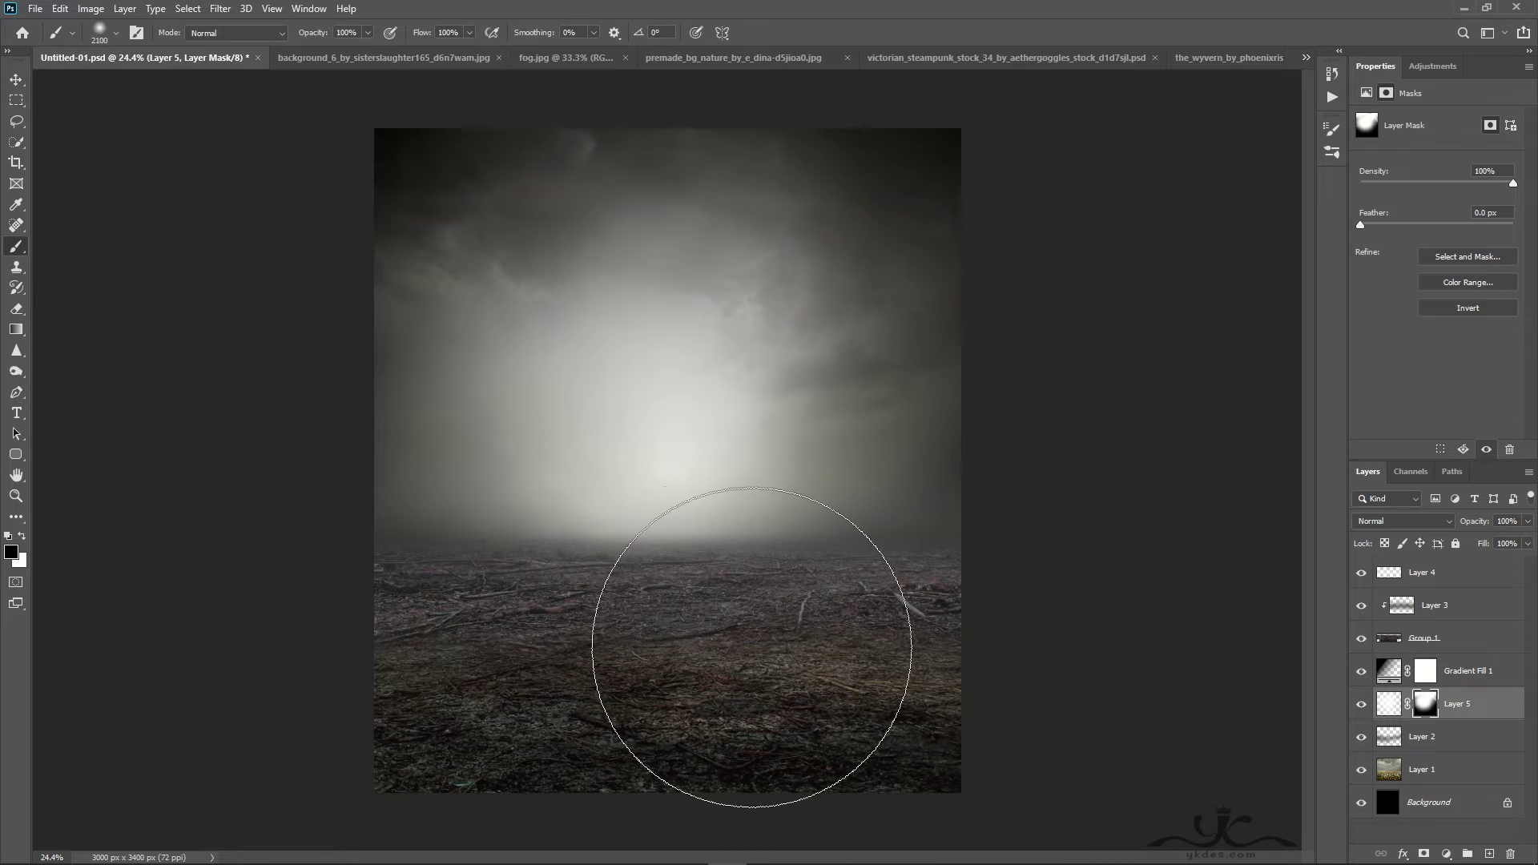
{"action": "left_click_drag", "start_coordinate": [670, 669], "coordinate": [540, 673]}
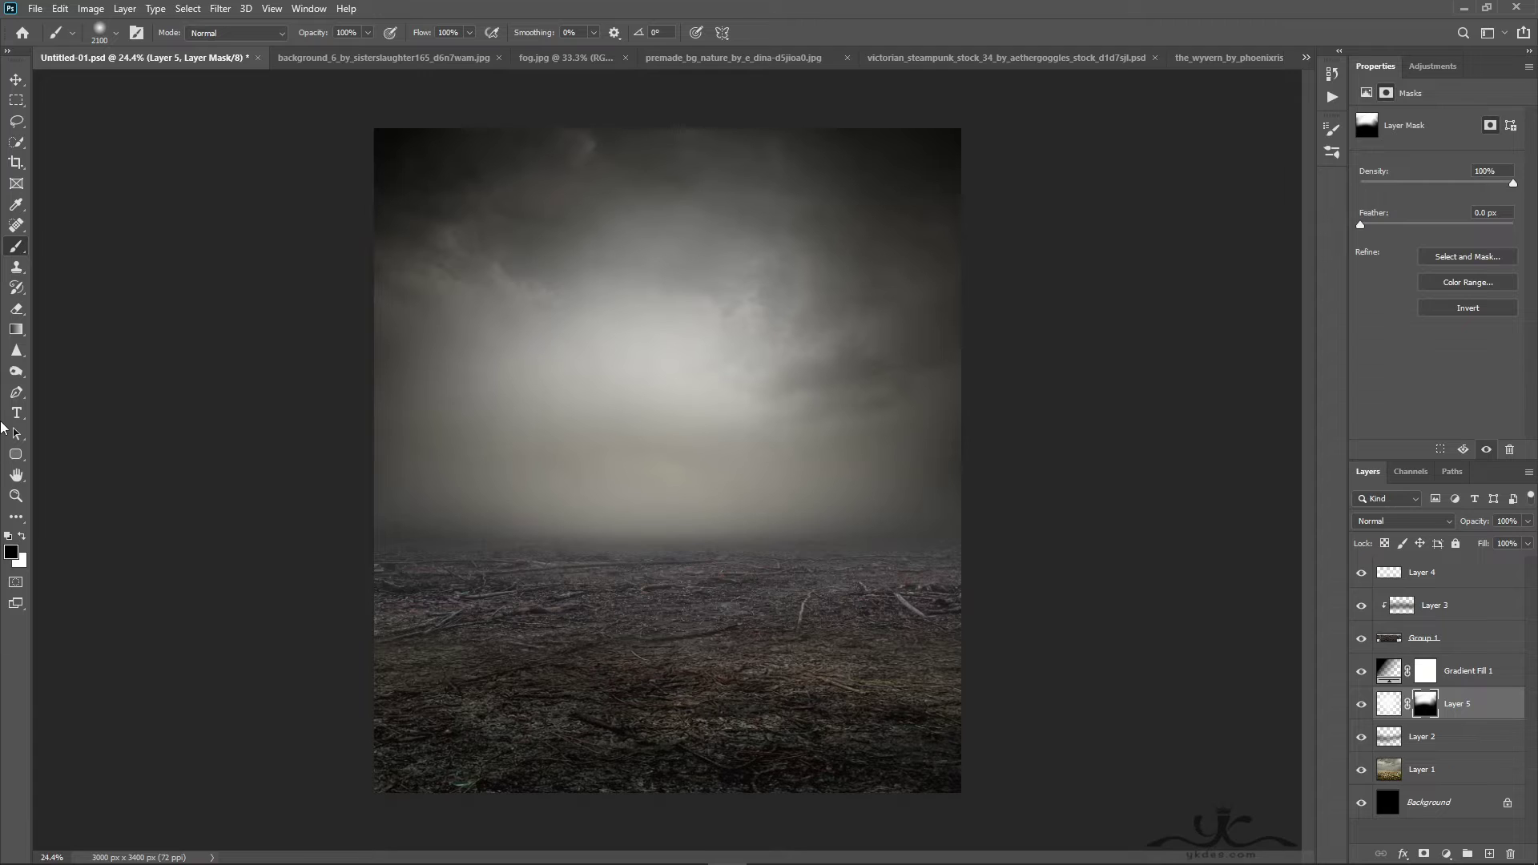
{"action": "left_click", "coordinate": [16, 79]}
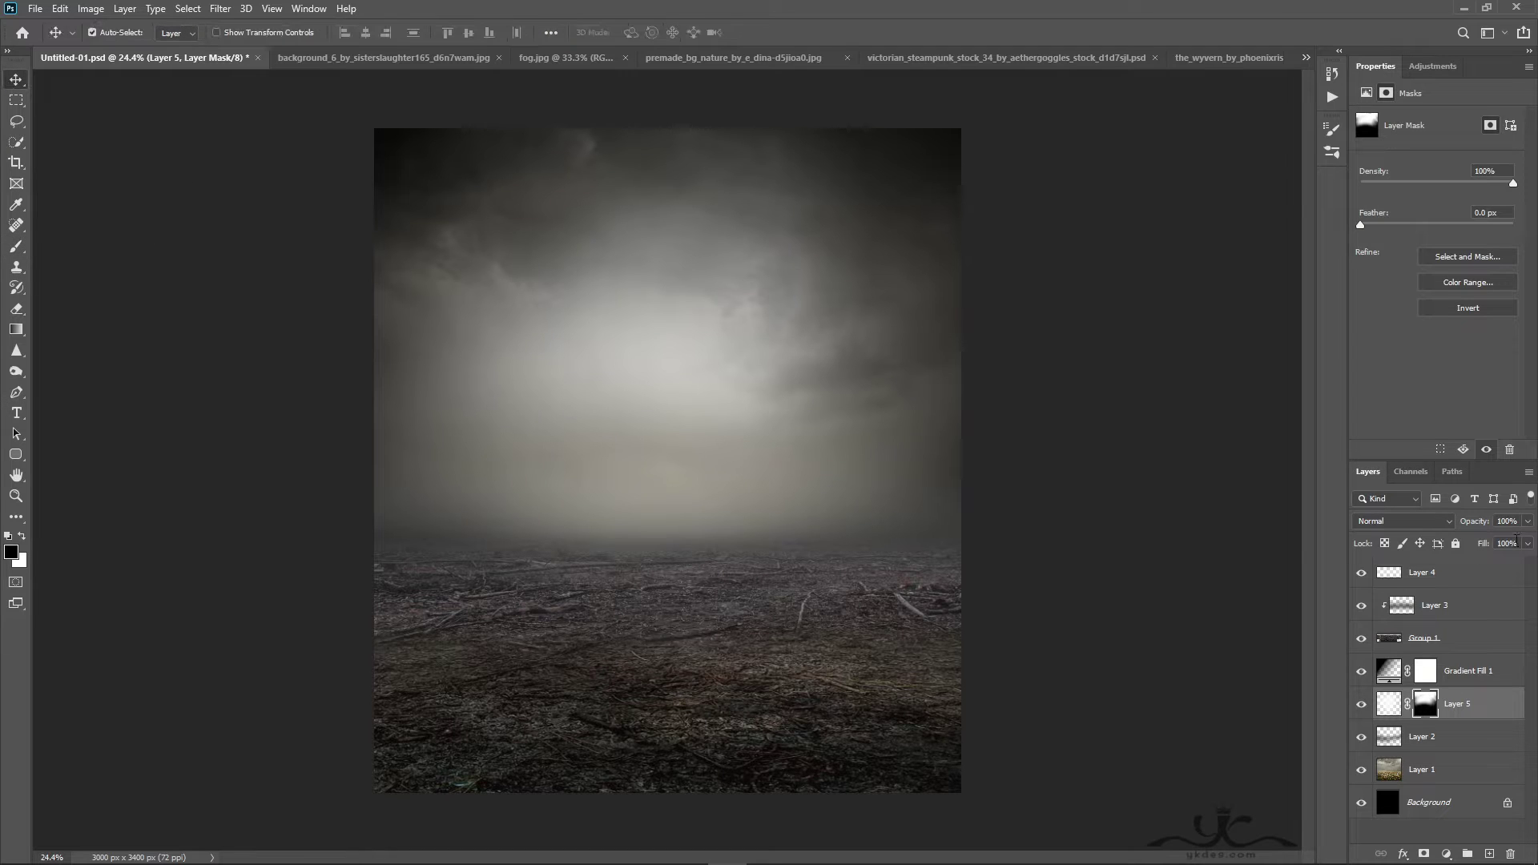
Set Layer 5's blend mode to Screen and its opacity to 74%, and compare the sky with the layer hidden and shown
{"action": "left_click", "coordinate": [1392, 525]}
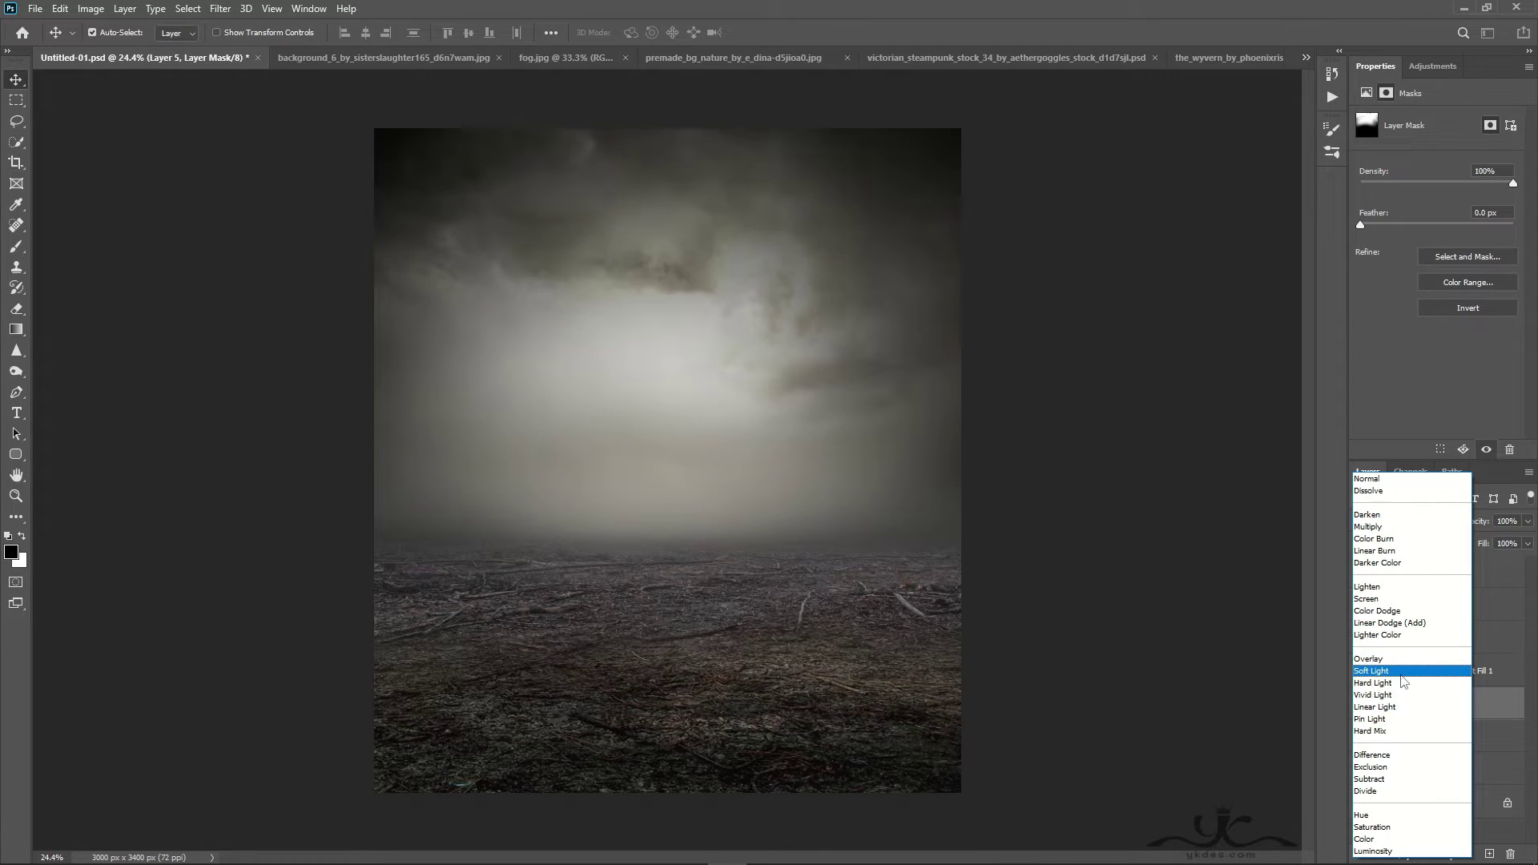
{"action": "left_click", "coordinate": [1391, 602]}
{"action": "left_click_drag", "start_coordinate": [1525, 539], "coordinate": [1507, 539]}
{"action": "left_click", "coordinate": [1359, 706]}
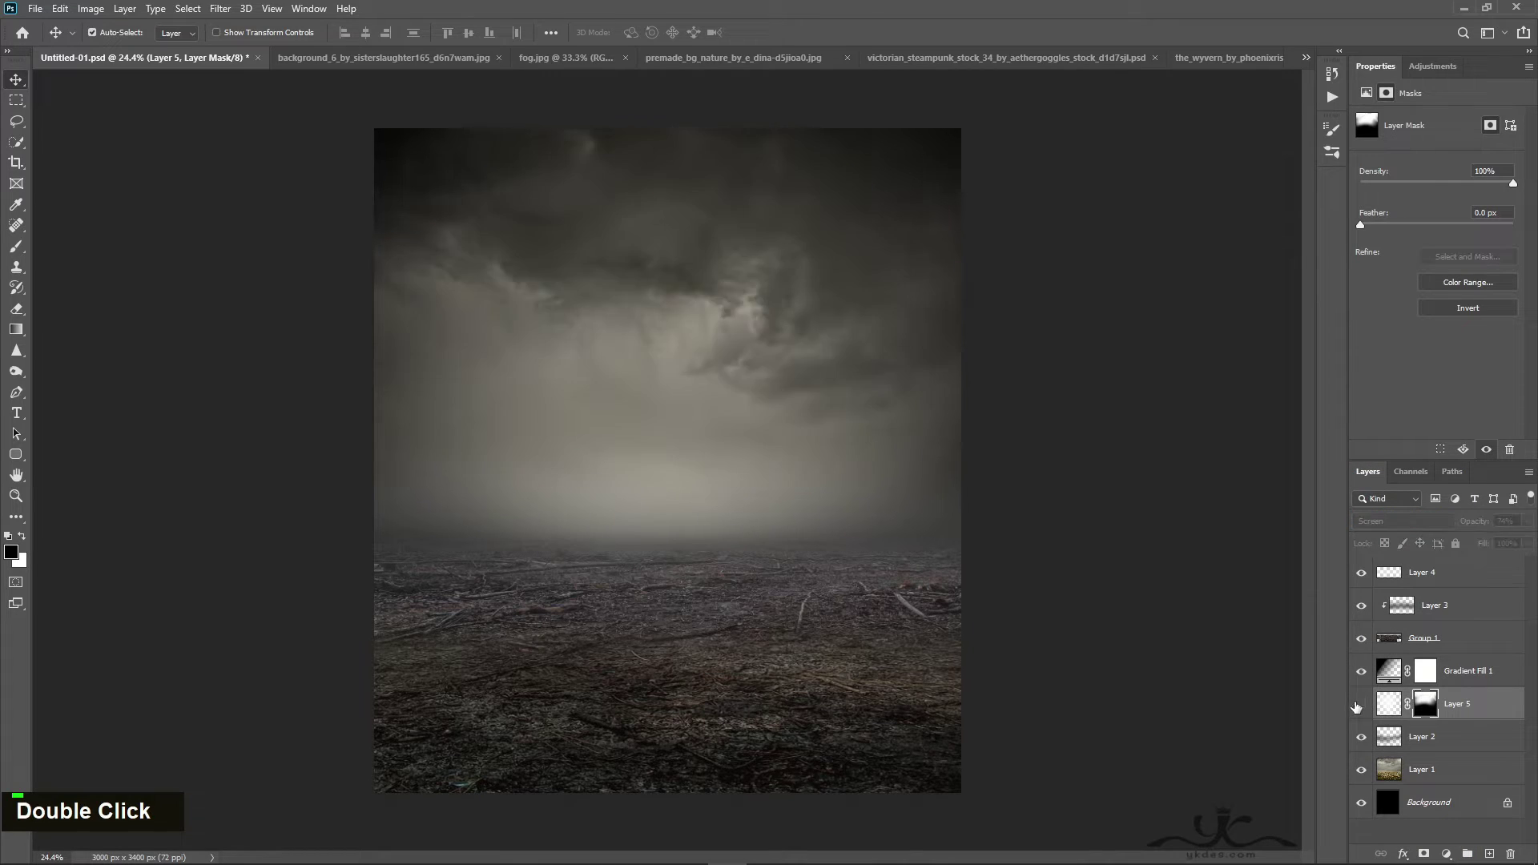
{"action": "left_click", "coordinate": [1357, 706]}
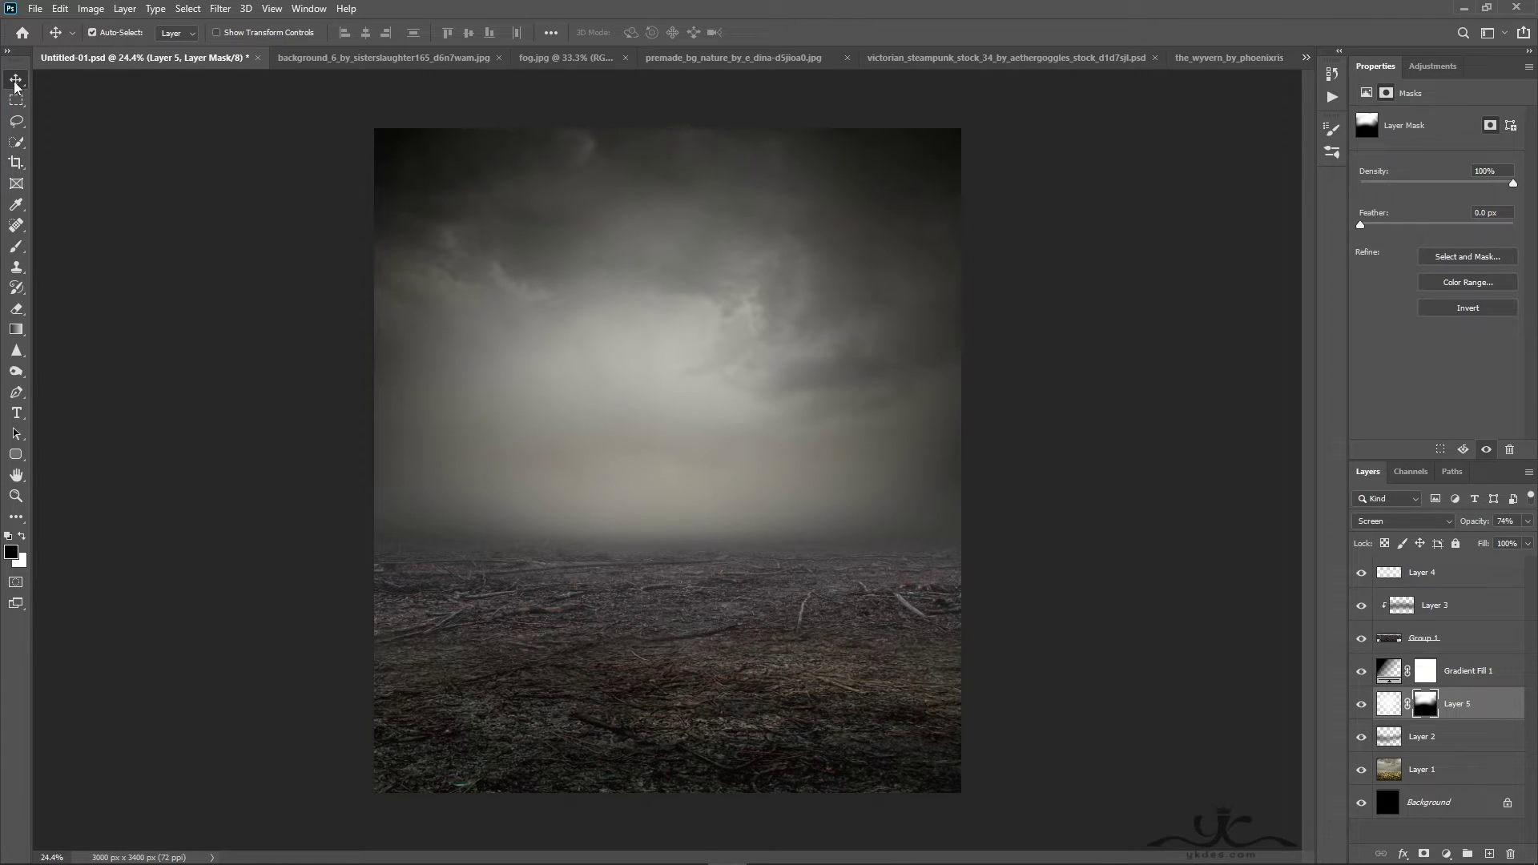
Add a Brightness/Contrast adjustment clipped to Group 1, with brightness -29 and contrast 45
{"action": "left_click", "coordinate": [1467, 653]}
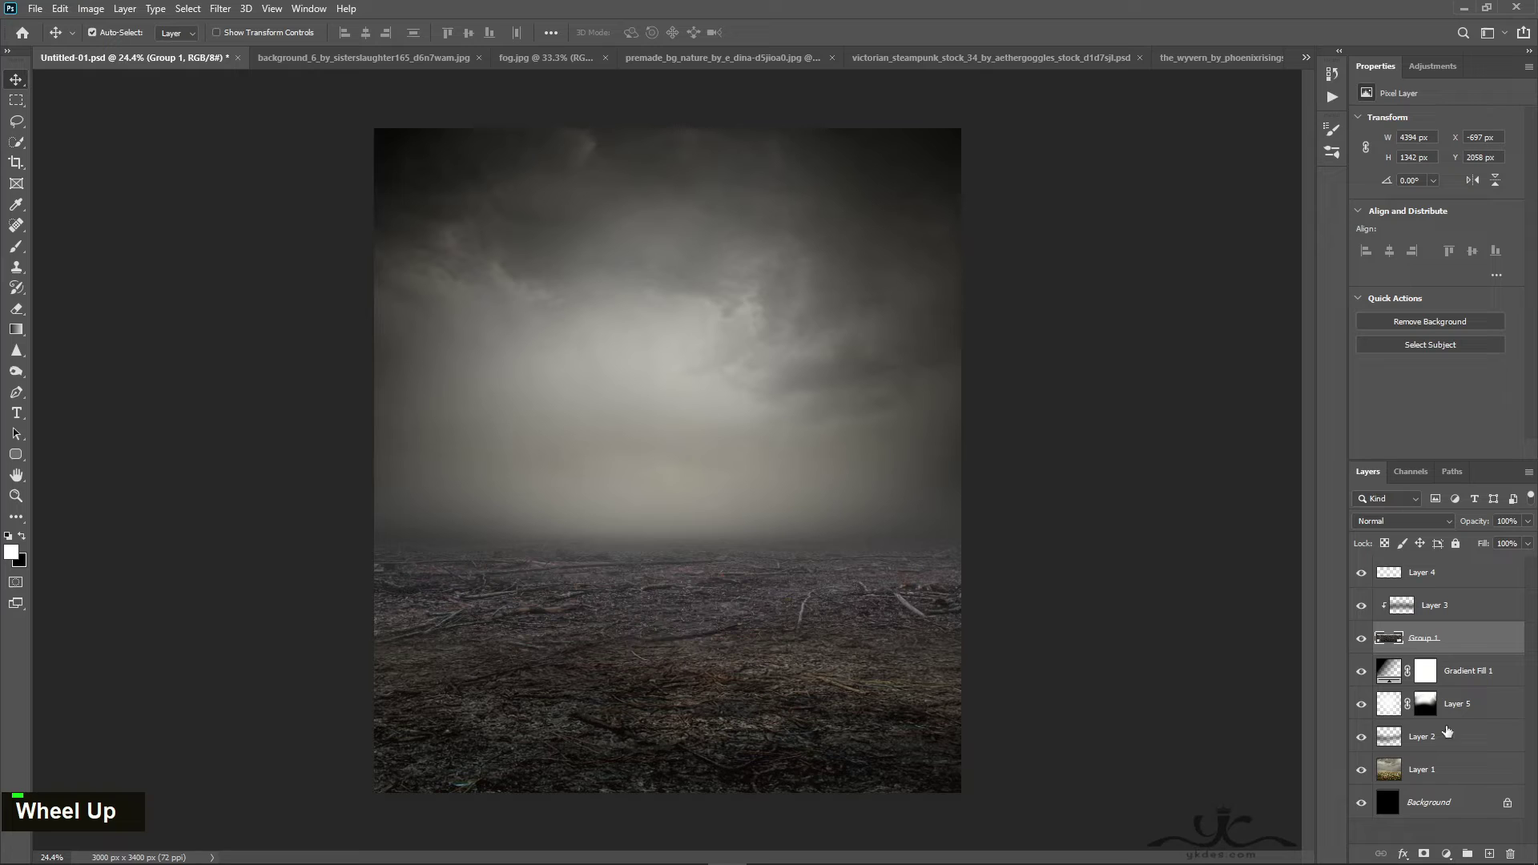
{"action": "left_click", "coordinate": [1447, 855]}
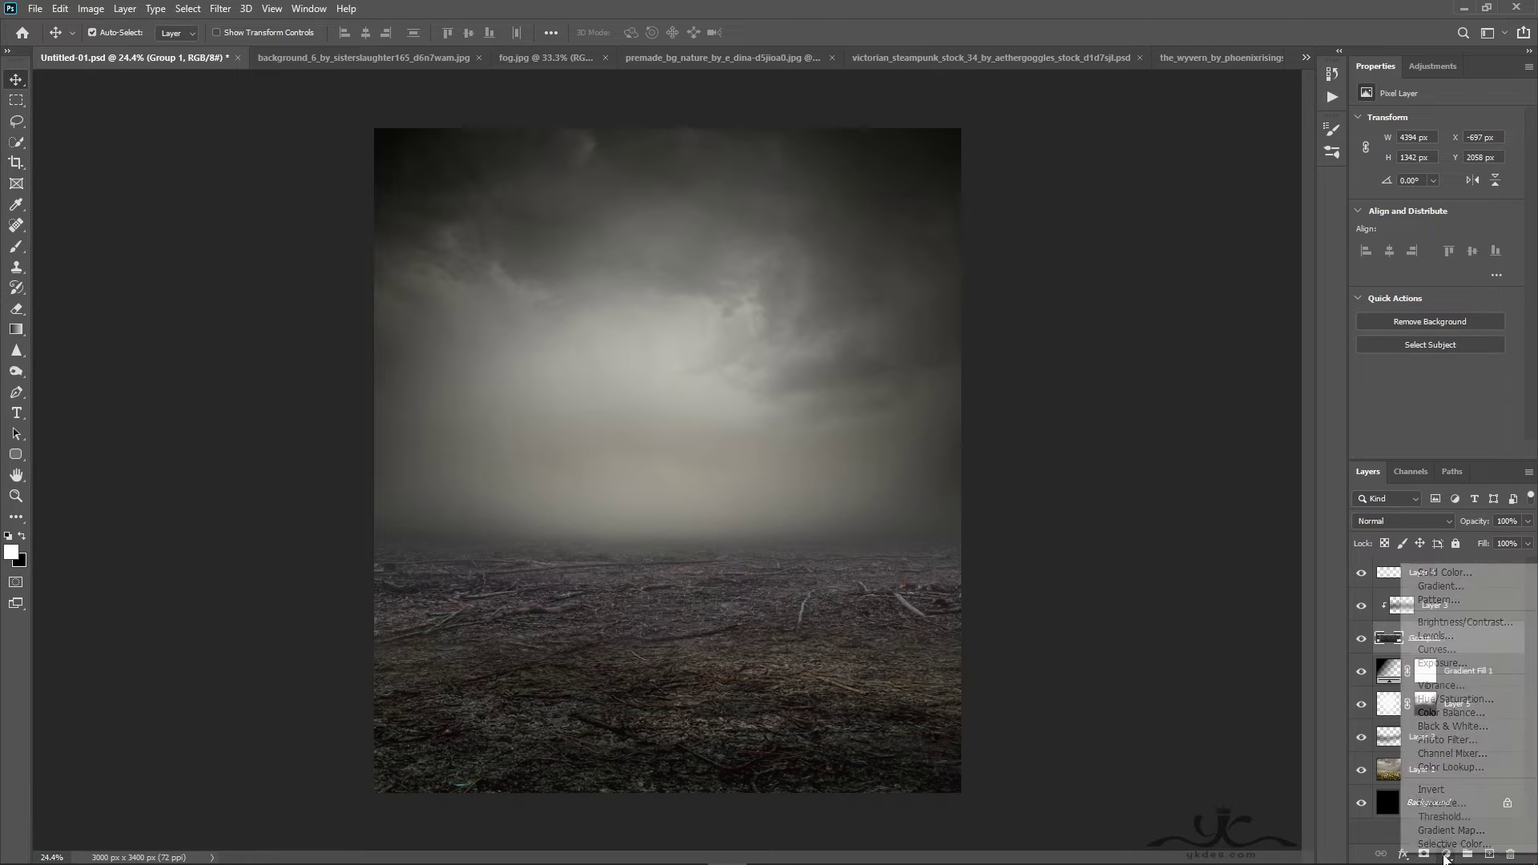
{"action": "left_click", "coordinate": [1464, 622]}
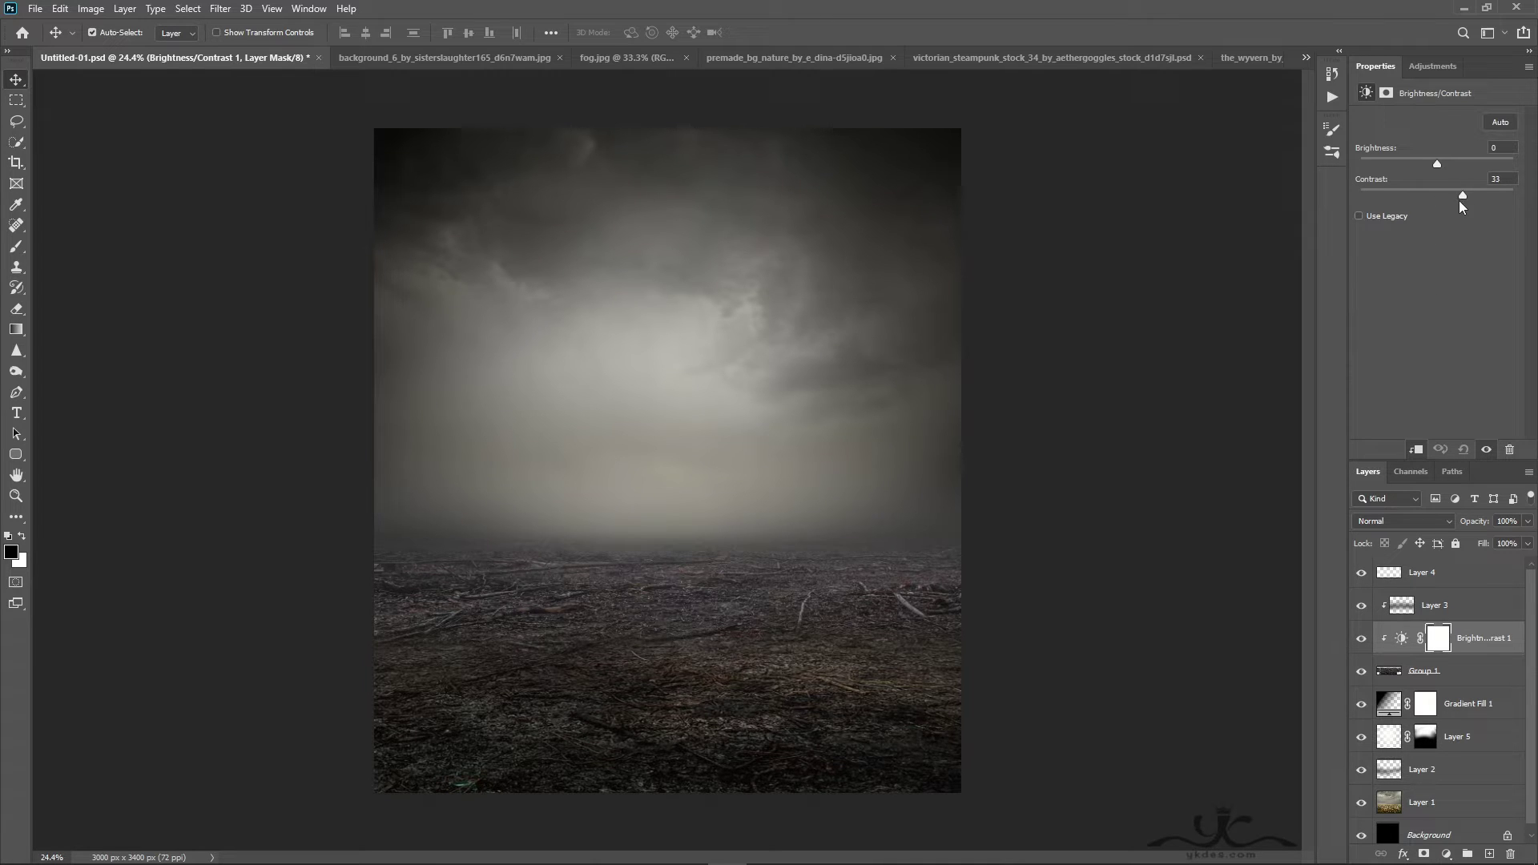
{"action": "left_click_drag", "start_coordinate": [1459, 201], "coordinate": [1484, 202]}
{"action": "left_click_drag", "start_coordinate": [1435, 170], "coordinate": [1418, 169]}
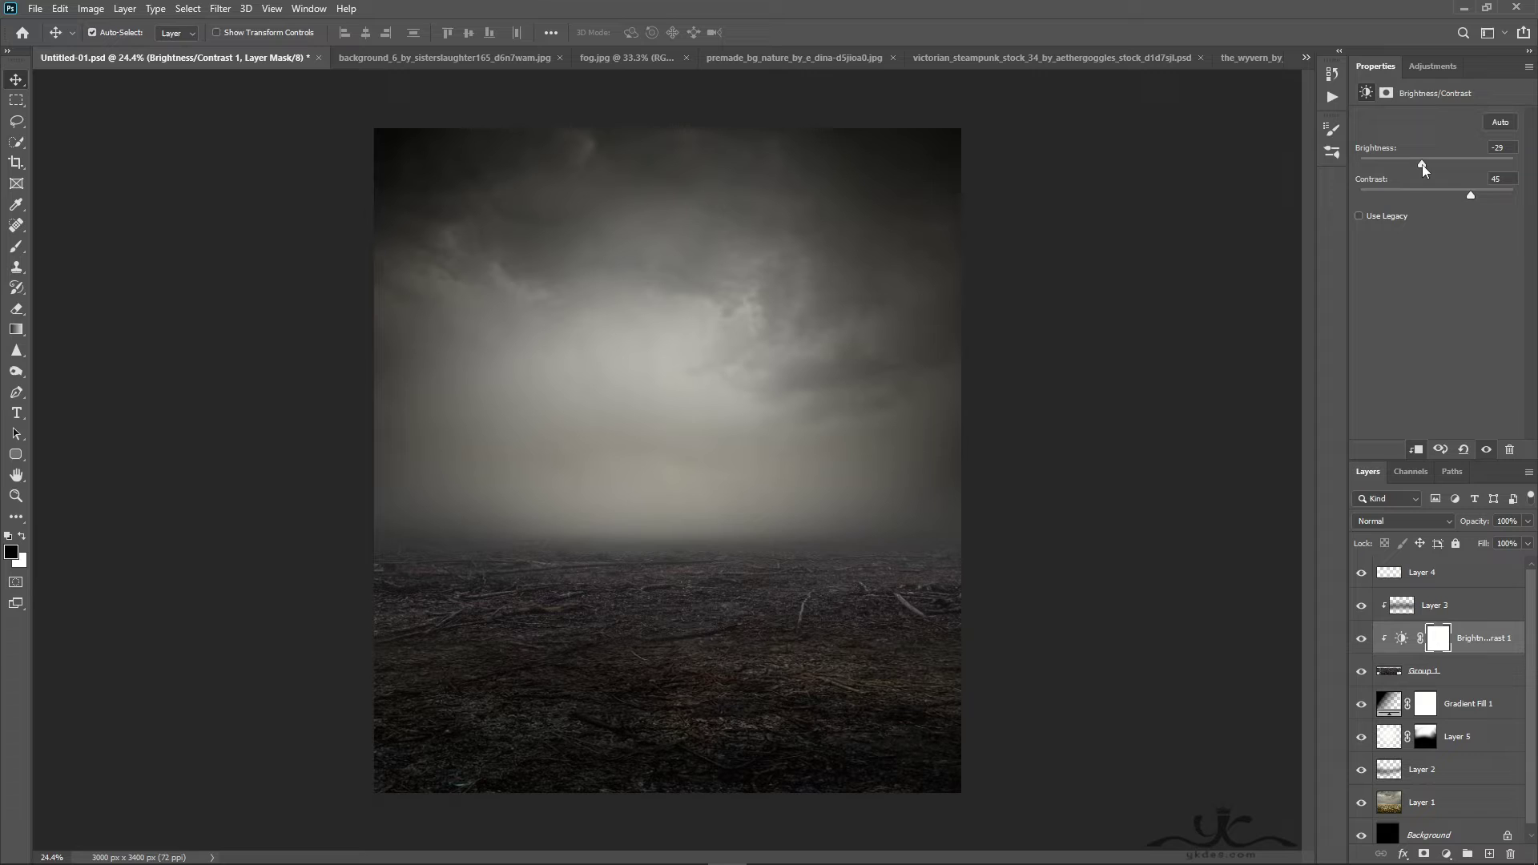
Add a Brightness/Contrast adjustment above Layer 1 with brightness -45 and contrast 20
{"action": "left_click", "coordinate": [1482, 797]}
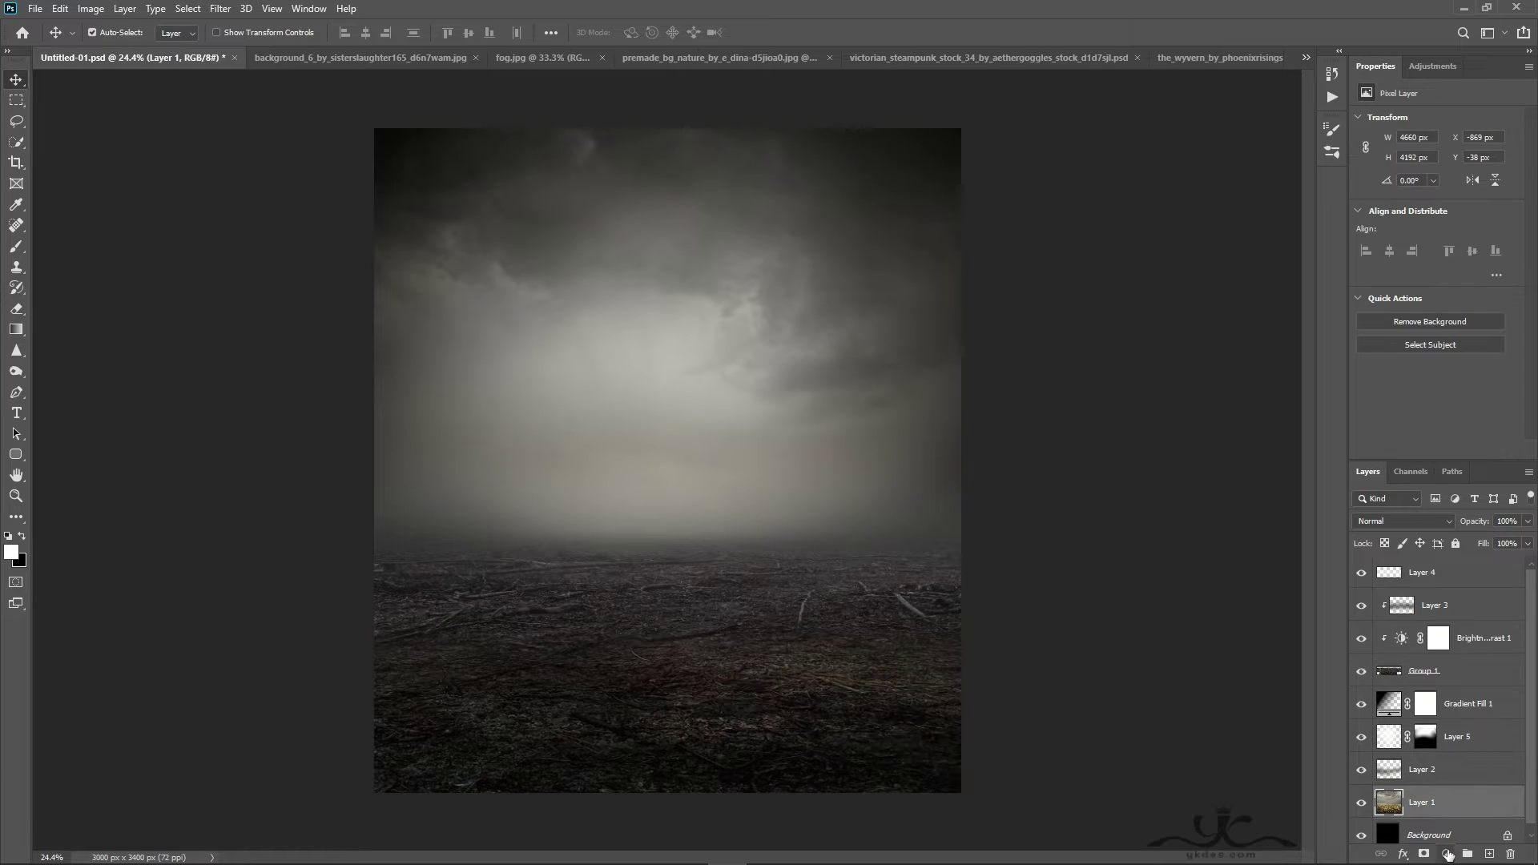
{"action": "left_click", "coordinate": [1446, 854]}
{"action": "left_click", "coordinate": [1449, 621]}
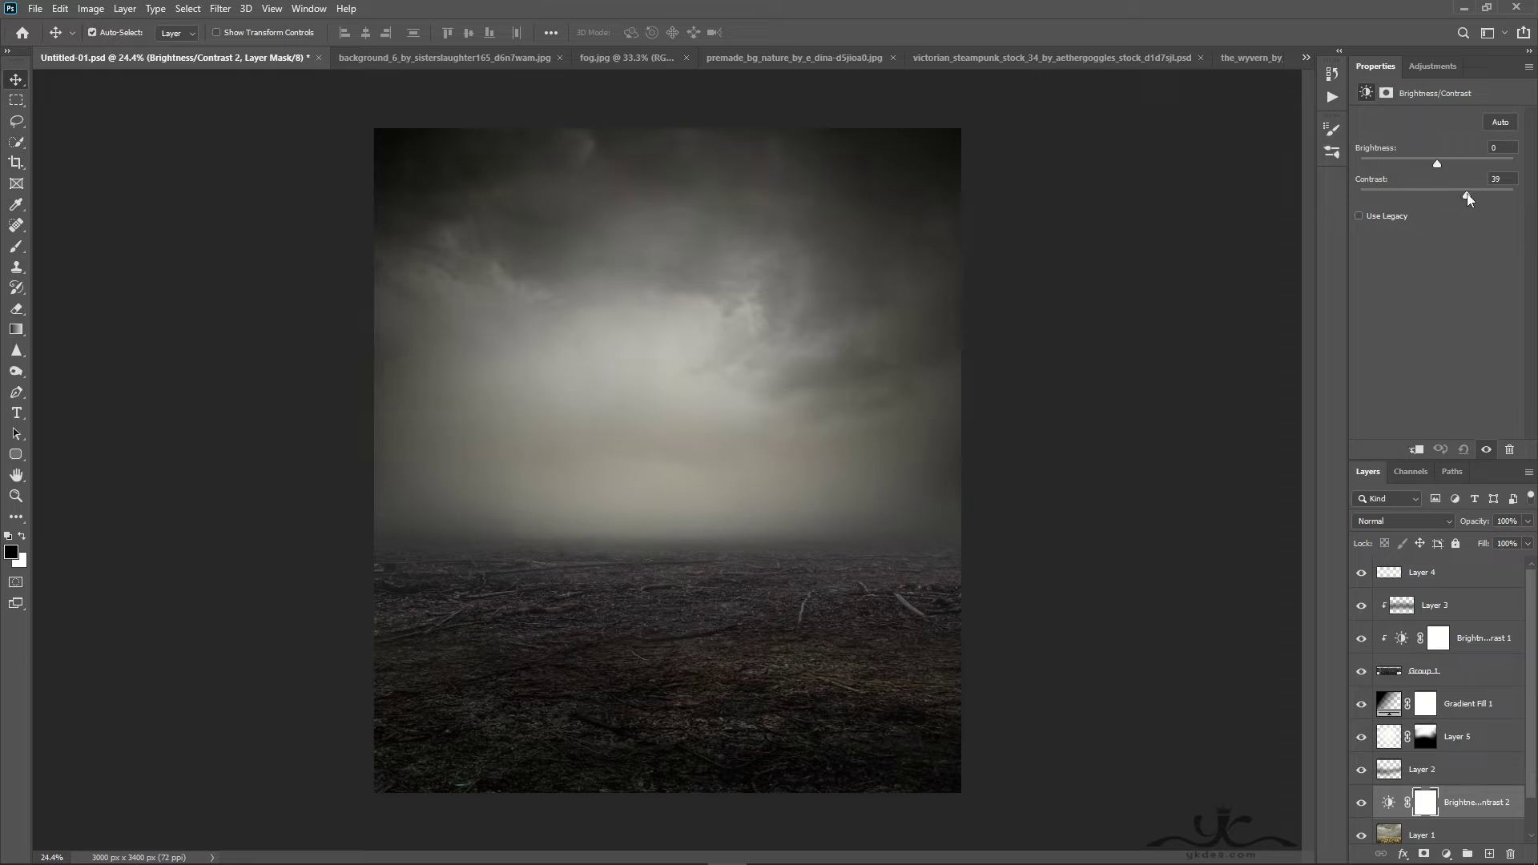
{"action": "mouse_move", "coordinate": [1437, 163]}
{"action": "left_mouse_down"}
{"action": "mouse_move", "coordinate": [1453, 160]}
{"action": "mouse_move", "coordinate": [1414, 157]}
{"action": "left_mouse_up"}
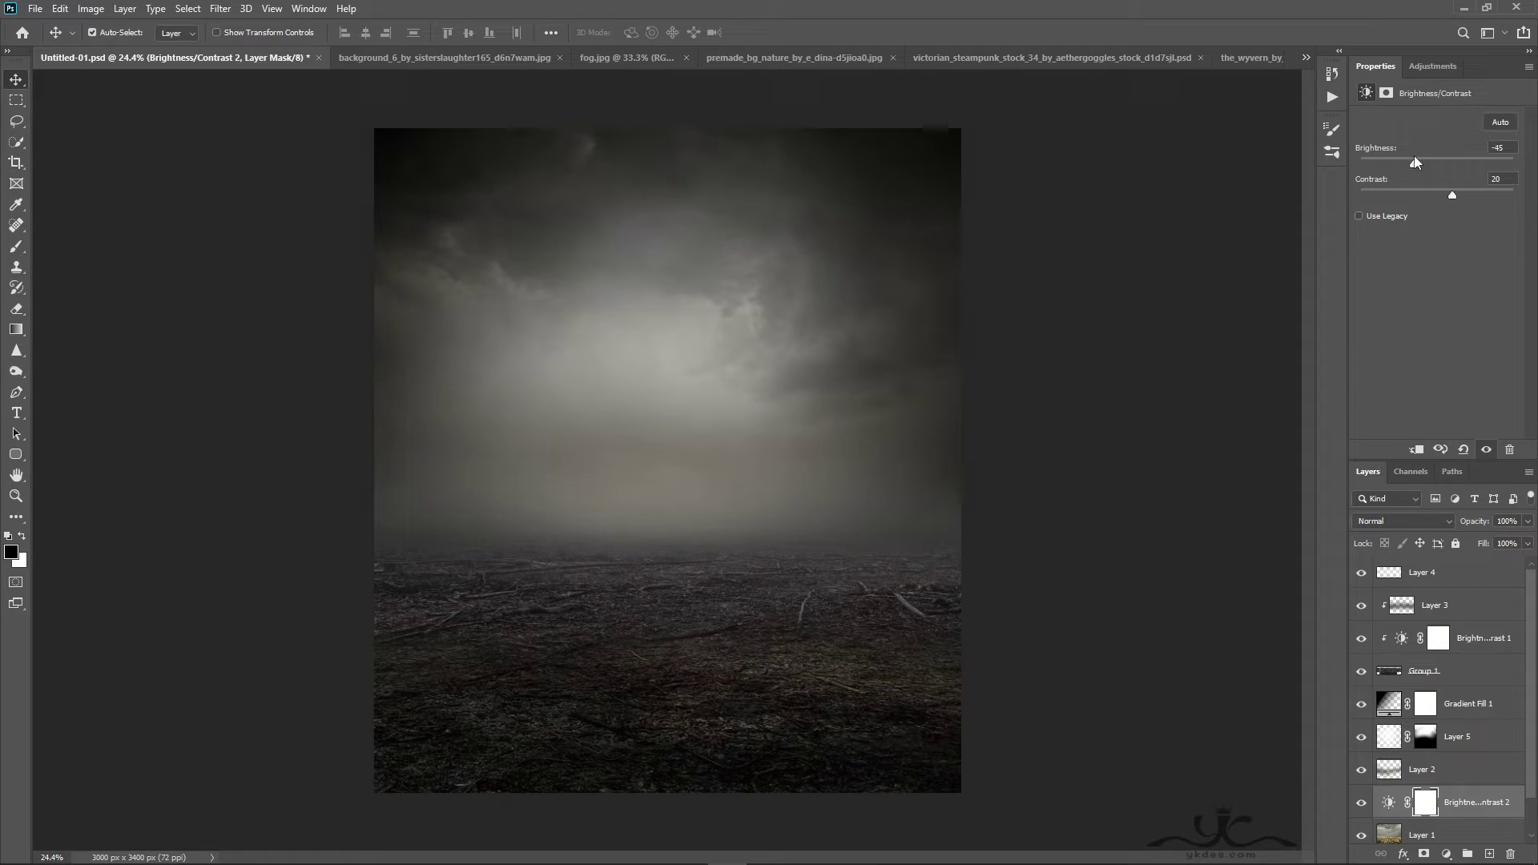
Bring the cut-out woman from the victorian_steampunk_stock document into Untitled-01, placing her above Layer 4 in the foreground
{"action": "scroll", "coordinate": [1466, 652], "scroll_direction": "up", "scroll_amount": 2}
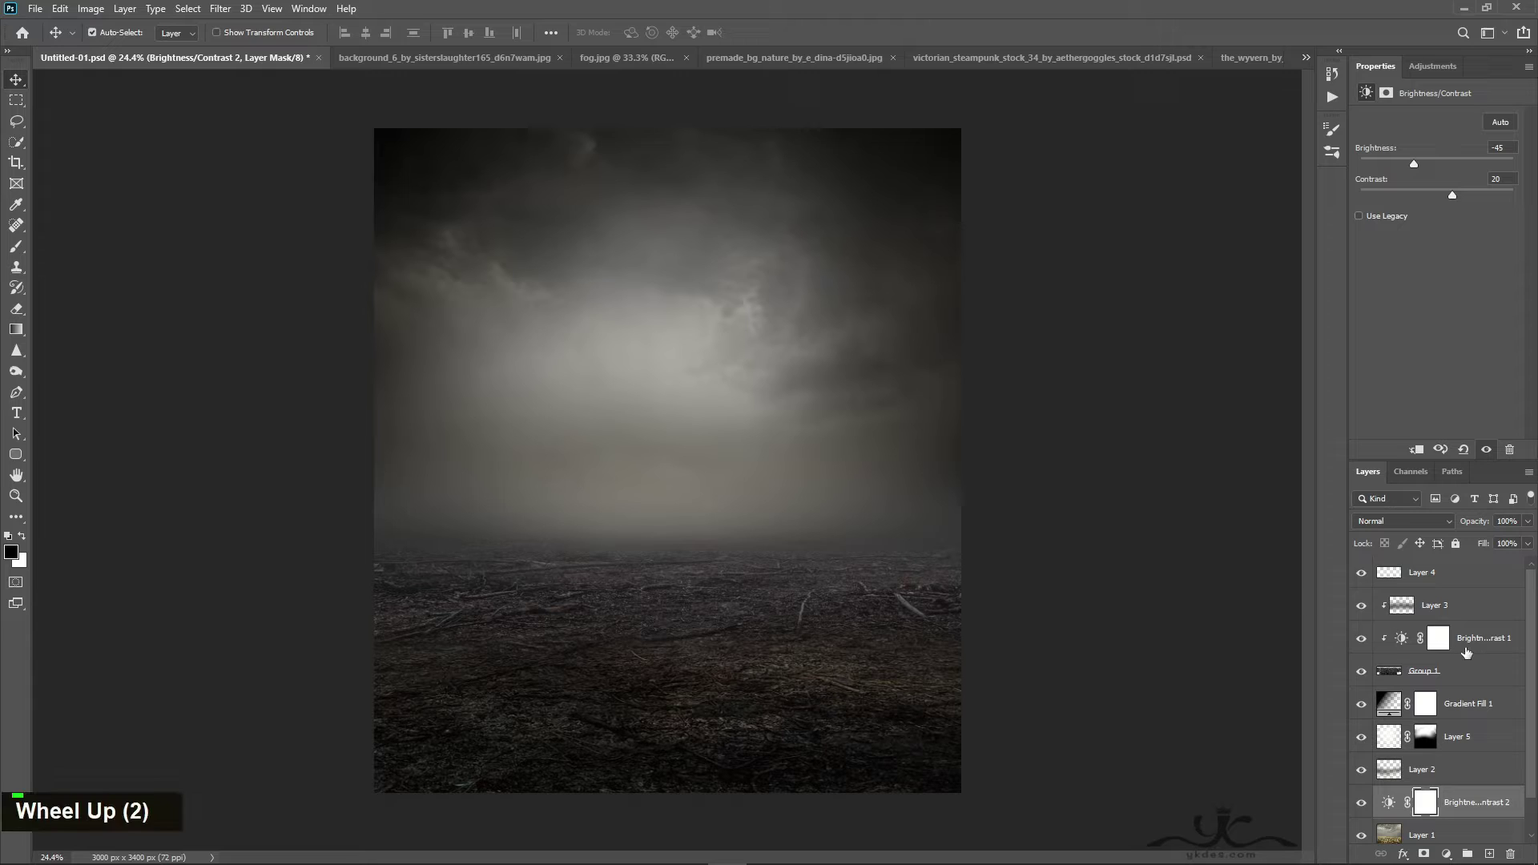
{"action": "left_click", "coordinate": [1463, 587]}
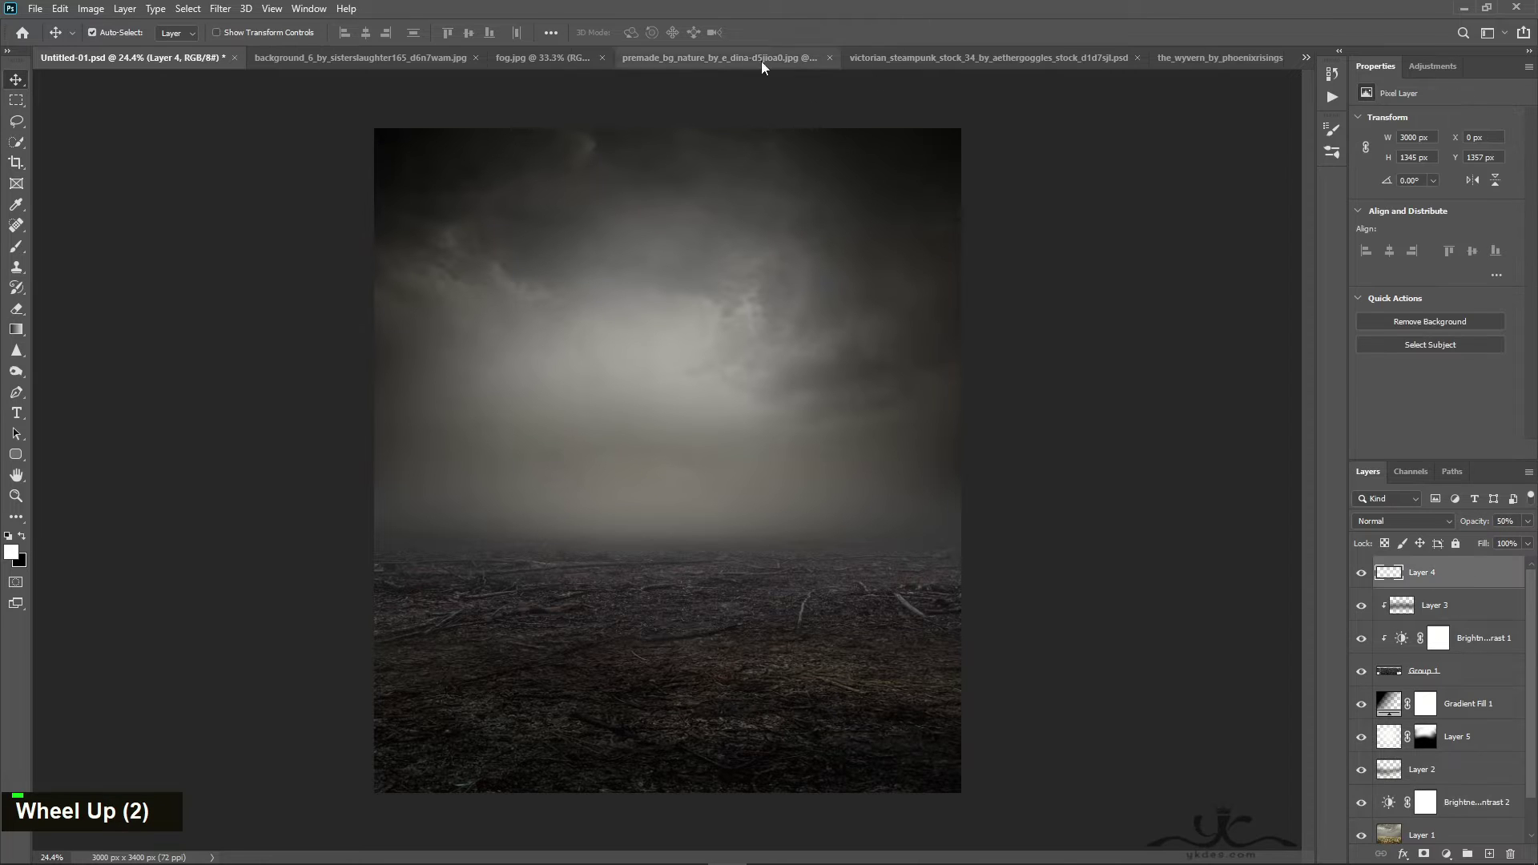
{"action": "left_click", "coordinate": [728, 58]}
{"action": "left_click", "coordinate": [996, 58]}
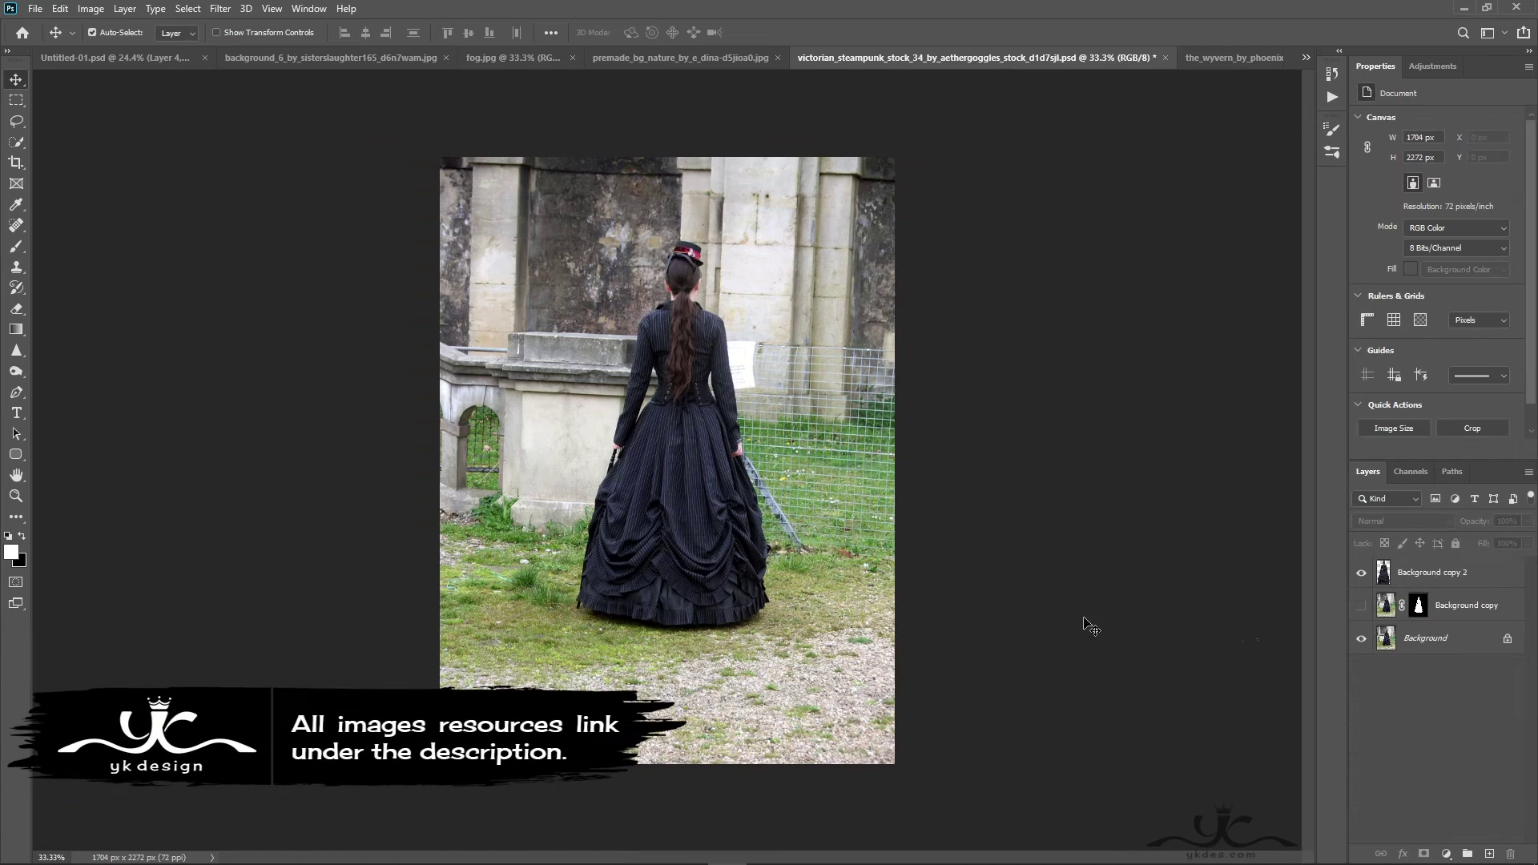
{"action": "left_click", "coordinate": [1433, 581]}
{"action": "left_click_drag", "start_coordinate": [702, 458], "coordinate": [681, 589]}
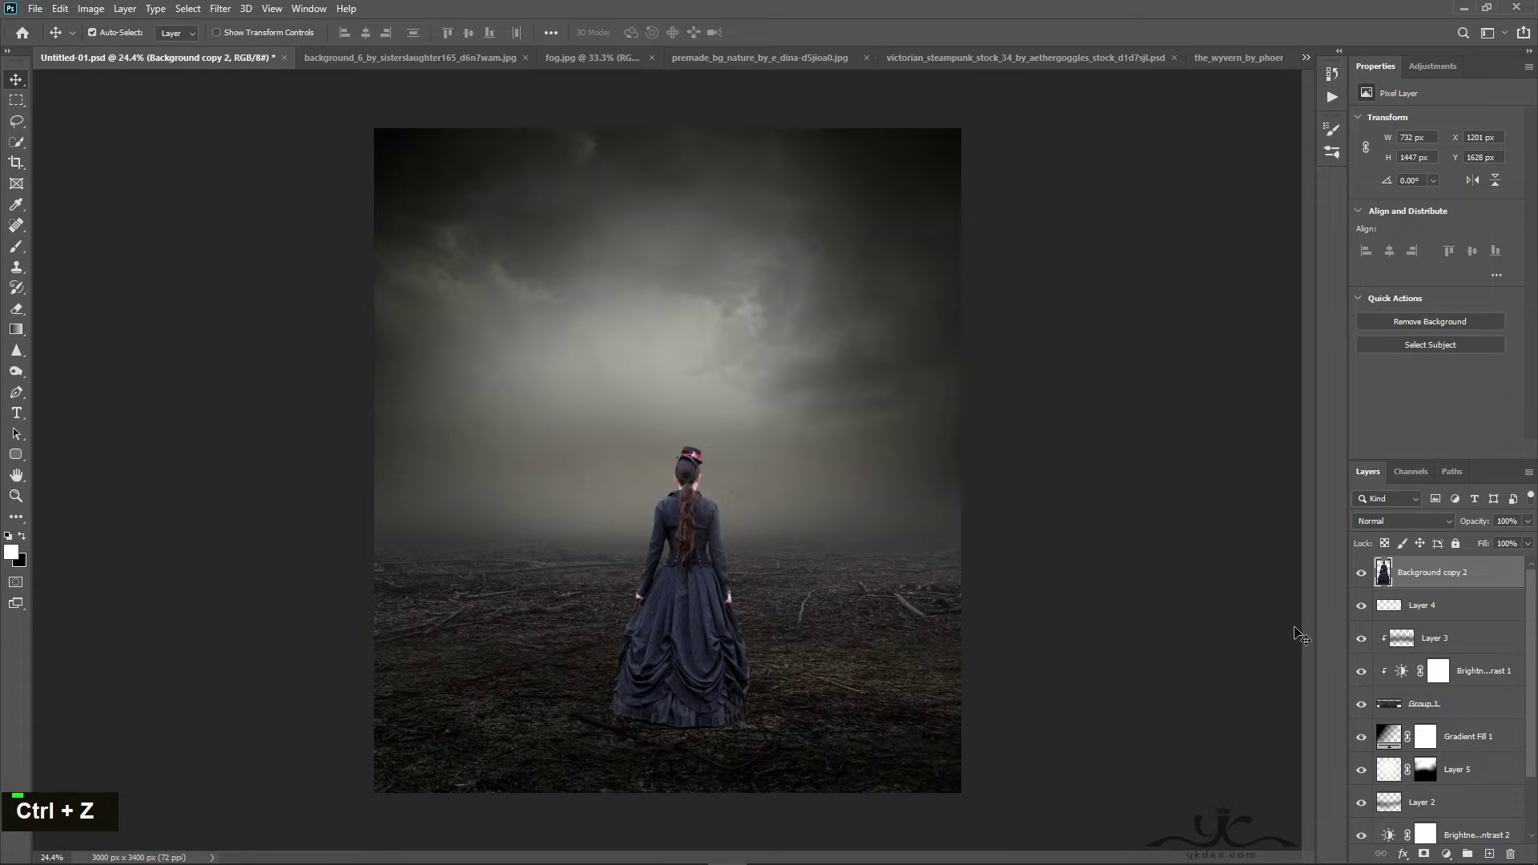
Flip the woman's layer horizontally
{"action": "left_click", "coordinate": [60, 9]}
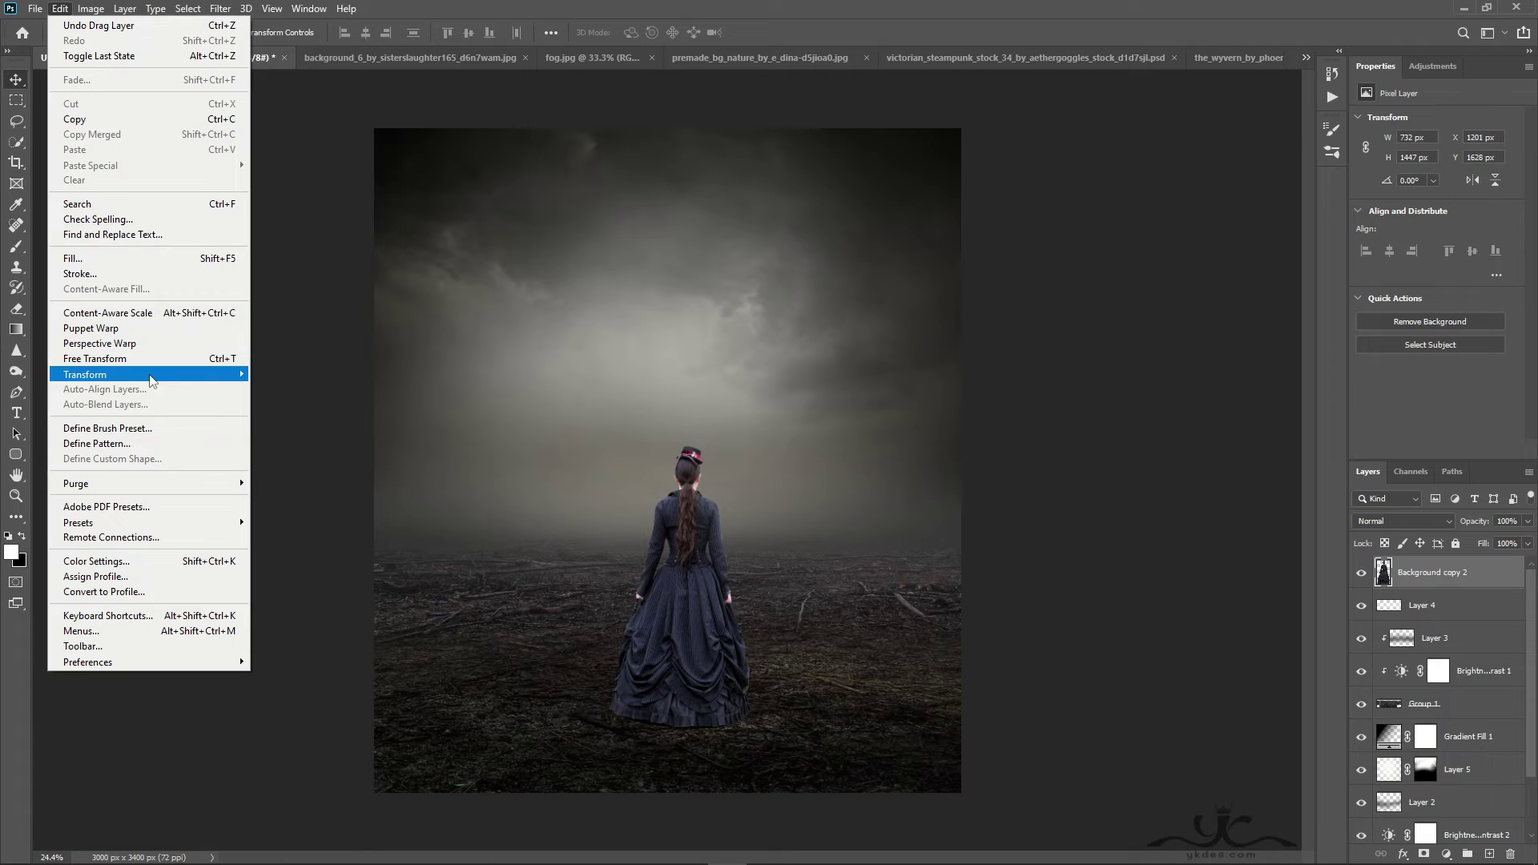
{"action": "mouse_move", "coordinate": [154, 378]}
{"action": "left_click", "coordinate": [341, 623]}
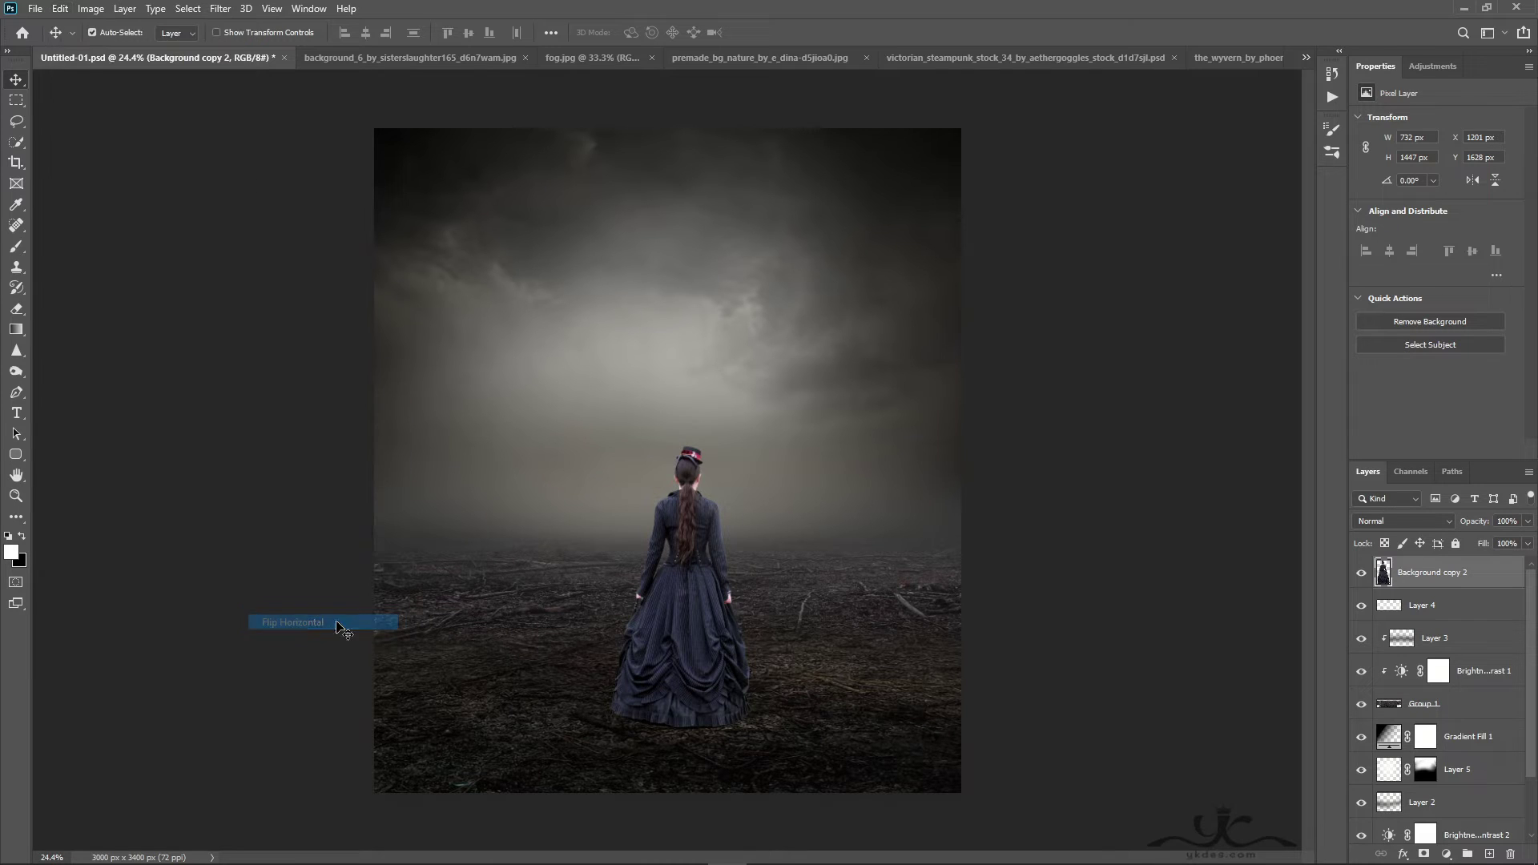
Enlarge the woman proportionally to about 988 x 1954 px and place her slightly right of centre on the ground
{"action": "key", "text": "ctrl"}
{"action": "key", "text": "ctrl+t"}
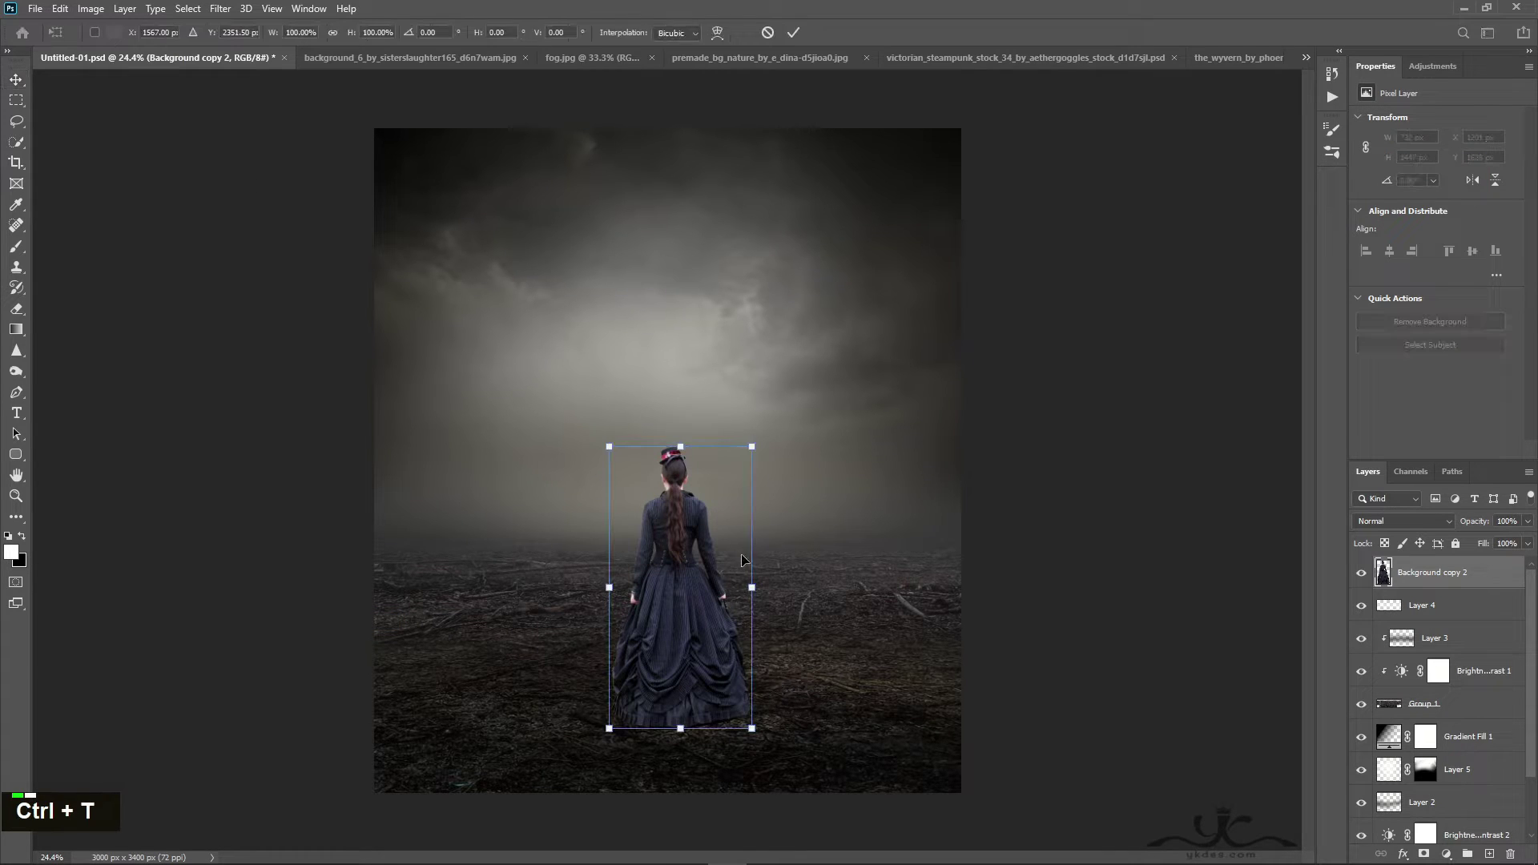
{"action": "mouse_move", "coordinate": [750, 441]}
{"action": "left_mouse_down"}
{"action": "mouse_move", "coordinate": [786, 398]}
{"action": "mouse_move", "coordinate": [748, 438]}
{"action": "mouse_move", "coordinate": [762, 427]}
{"action": "left_mouse_up"}
{"action": "left_click_drag", "start_coordinate": [675, 639], "coordinate": [735, 597]}
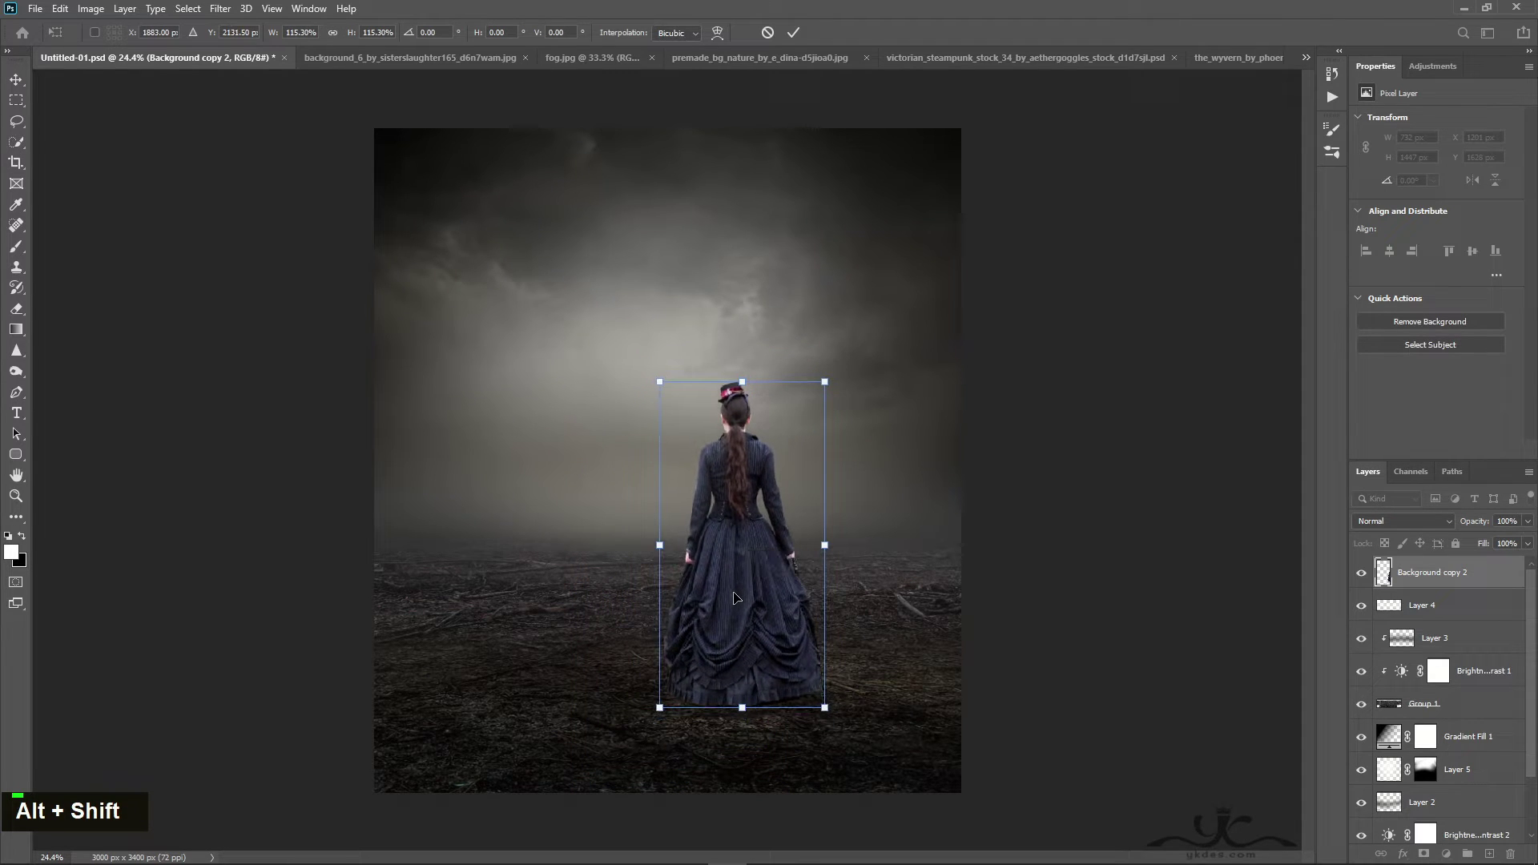
{"action": "left_click_drag", "start_coordinate": [829, 384], "coordinate": [851, 360]}
{"action": "left_click_drag", "start_coordinate": [724, 629], "coordinate": [723, 609]}
{"action": "key", "text": "Return"}
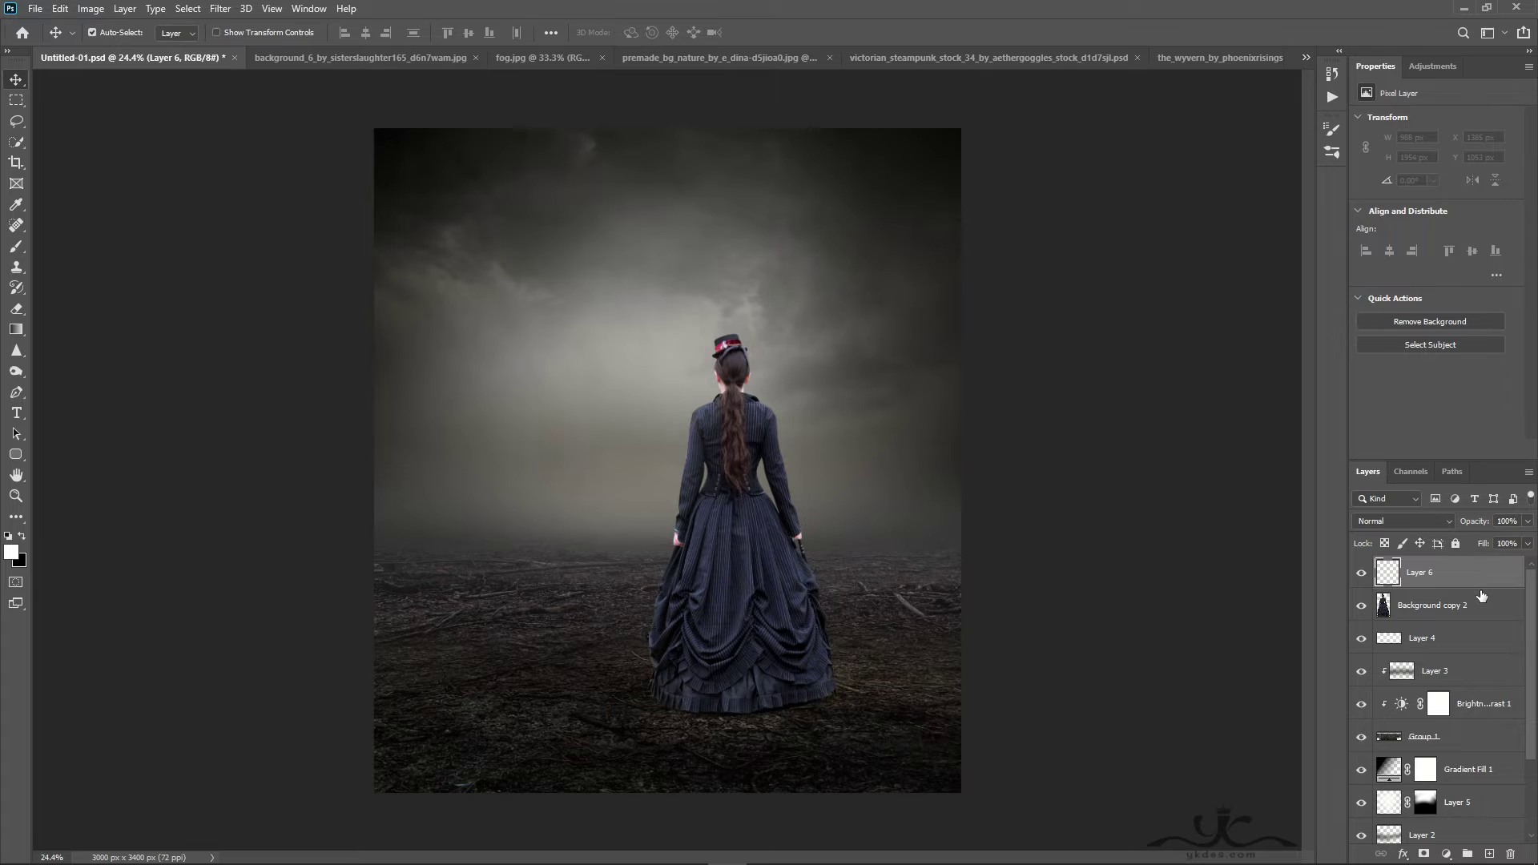
Clip Layer 6 to the woman, set its blend mode to Overlay, and prepare a soft black 1000 px brush
{"action": "left_click", "coordinate": [1482, 590], "text": "alt"}
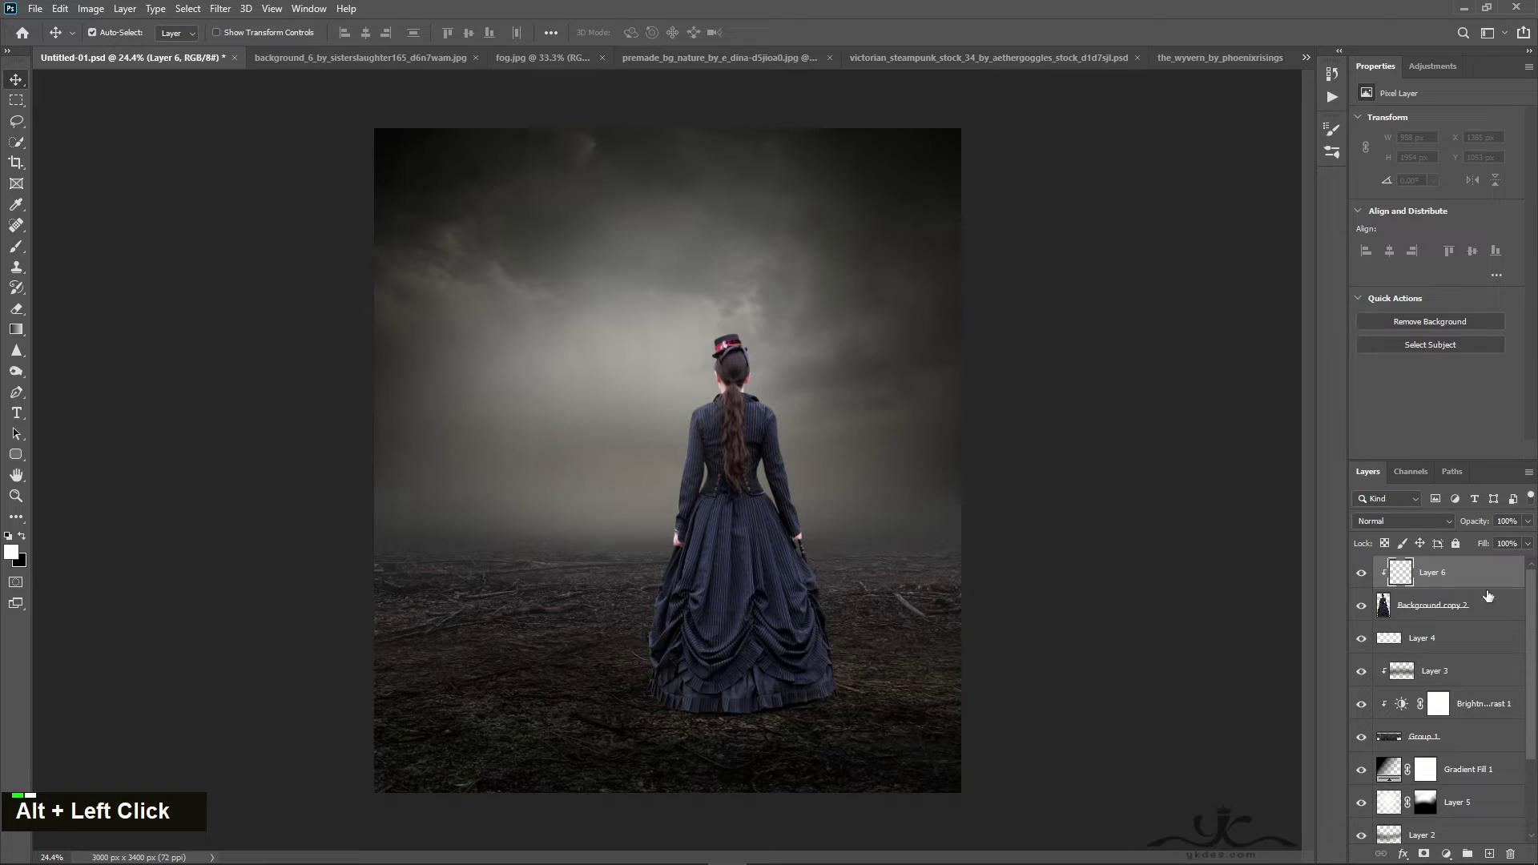
{"action": "left_click", "coordinate": [16, 246]}
{"action": "left_click", "coordinate": [21, 535]}
{"action": "key", "text": "bracketleft"}
{"action": "key", "text": "bracketleft"}
{"action": "key", "text": "bracketleft"}
{"action": "key", "text": "bracketleft"}
{"action": "key", "text": "bracketleft"}
{"action": "key", "text": "bracketleft"}
{"action": "key", "text": "bracketleft"}
{"action": "key", "text": "bracketleft"}
{"action": "key", "text": "bracketleft"}
{"action": "key", "text": "bracketleft"}
{"action": "key", "text": "bracketleft"}
{"action": "key", "text": "bracketleft"}
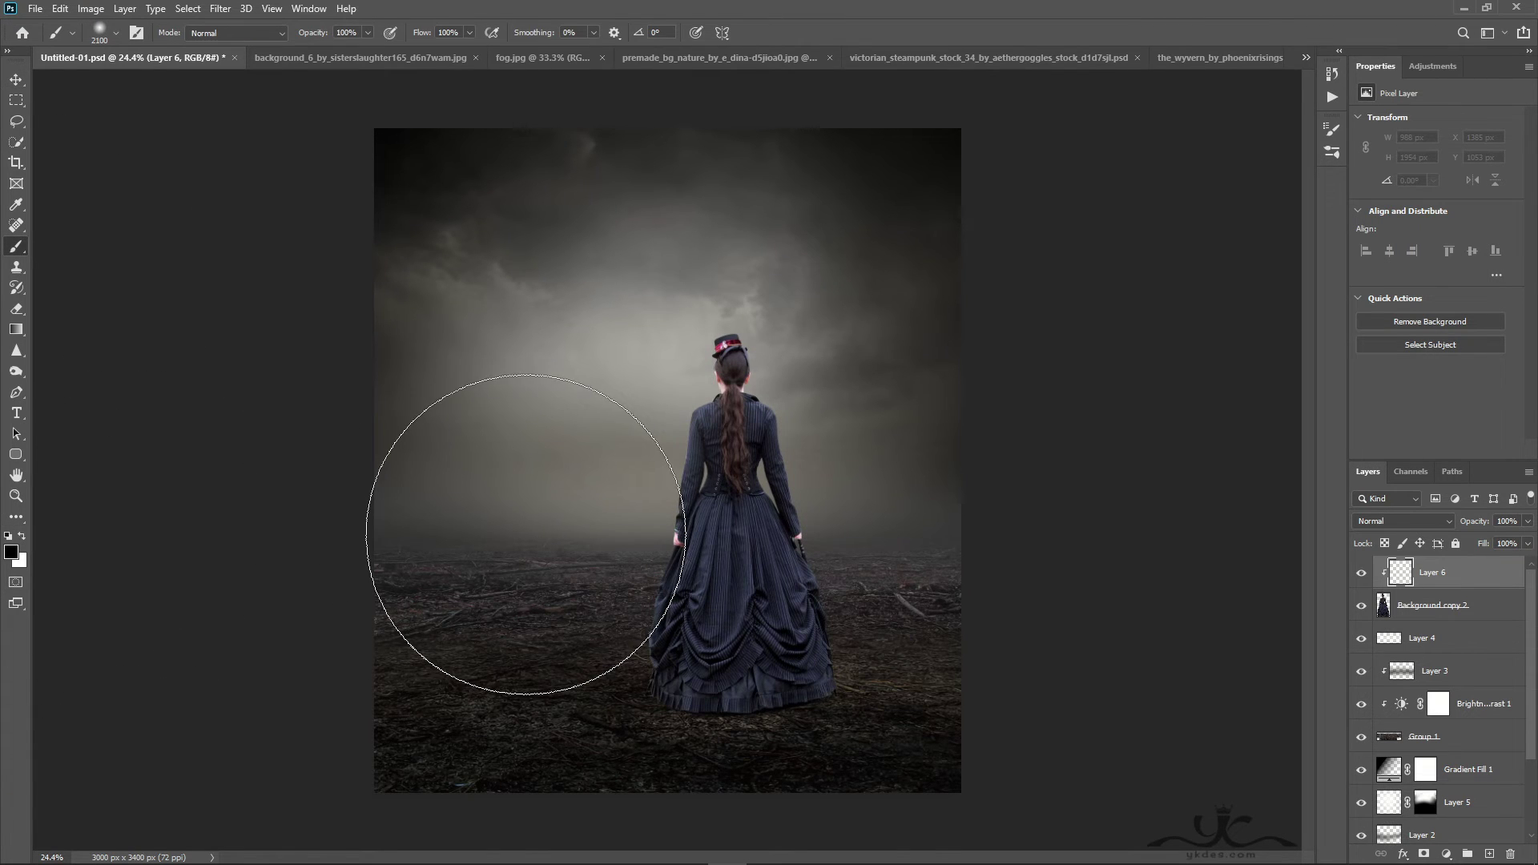
{"action": "left_click", "coordinate": [1379, 519]}
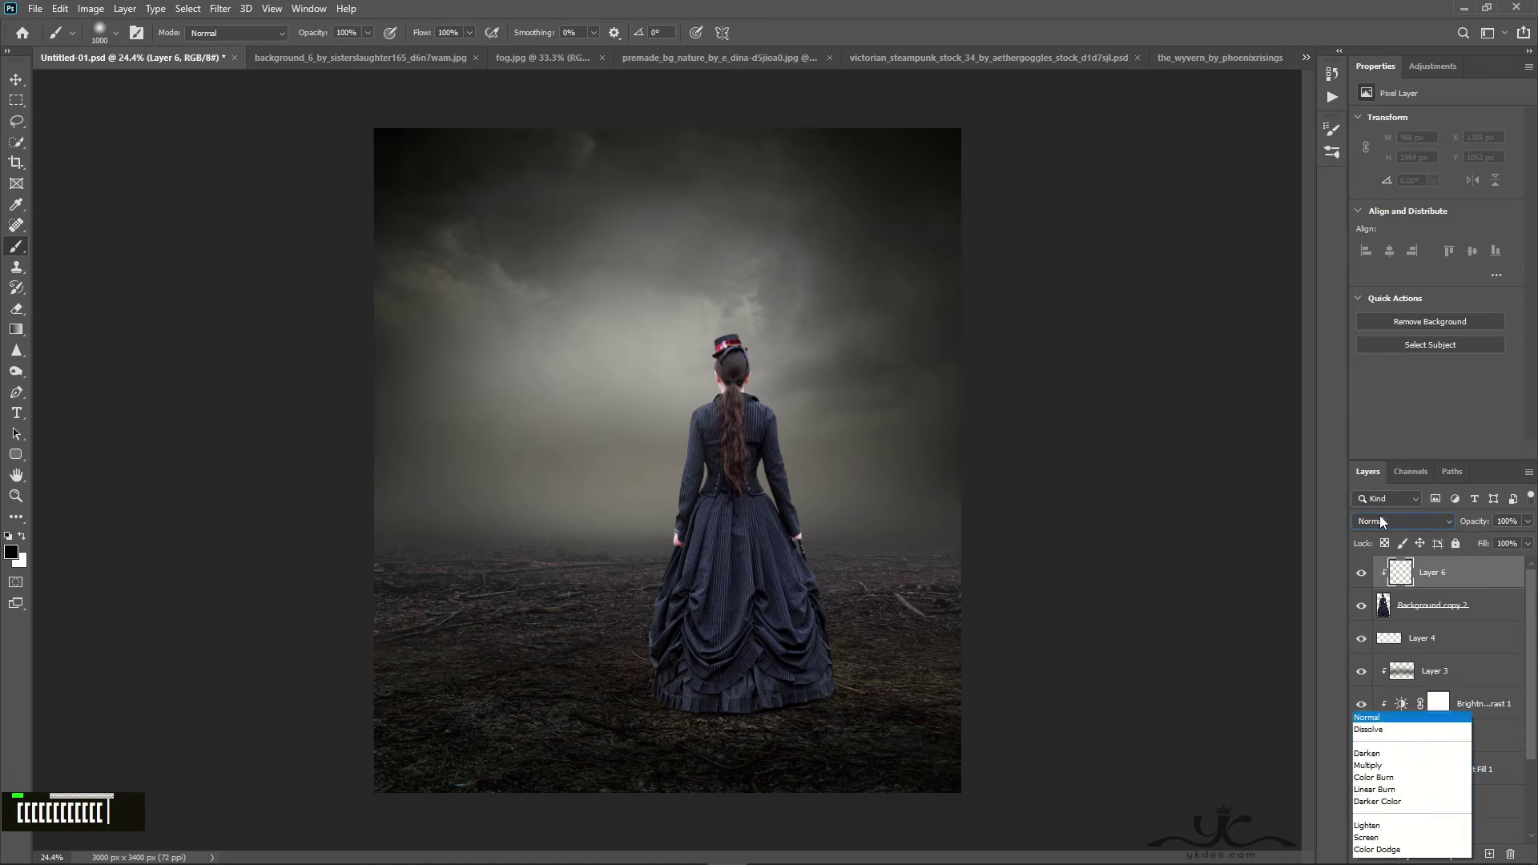
{"action": "left_click", "coordinate": [1393, 662]}
Darken the woman's hands and neck on Layer 6 with a soft black brush of 150 to 100 px, using Soft Light blending
{"action": "left_click_drag", "start_coordinate": [506, 508], "coordinate": [187, 510]}
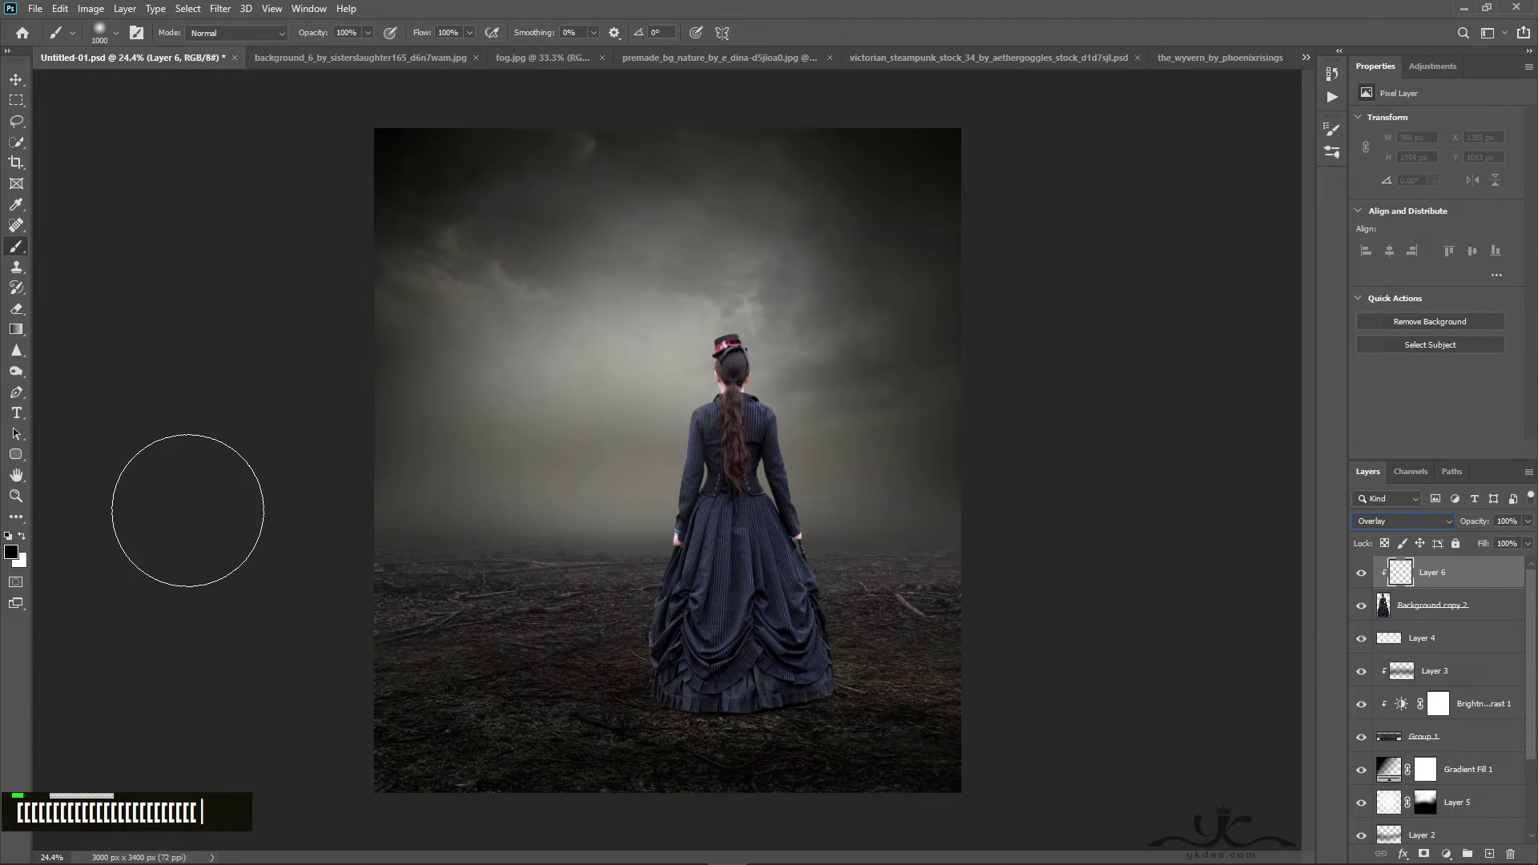
{"action": "key", "text": "bracketleft"}
{"action": "key", "text": "bracketleft"}
{"action": "key", "text": "bracketleft"}
{"action": "key", "text": "bracketleft"}
{"action": "key", "text": "bracketleft"}
{"action": "key", "text": "bracketleft"}
{"action": "key", "text": "bracketleft"}
{"action": "key", "text": "bracketleft"}
{"action": "key", "text": "bracketleft"}
{"action": "key", "text": "bracketleft"}
{"action": "key", "text": "bracketleft"}
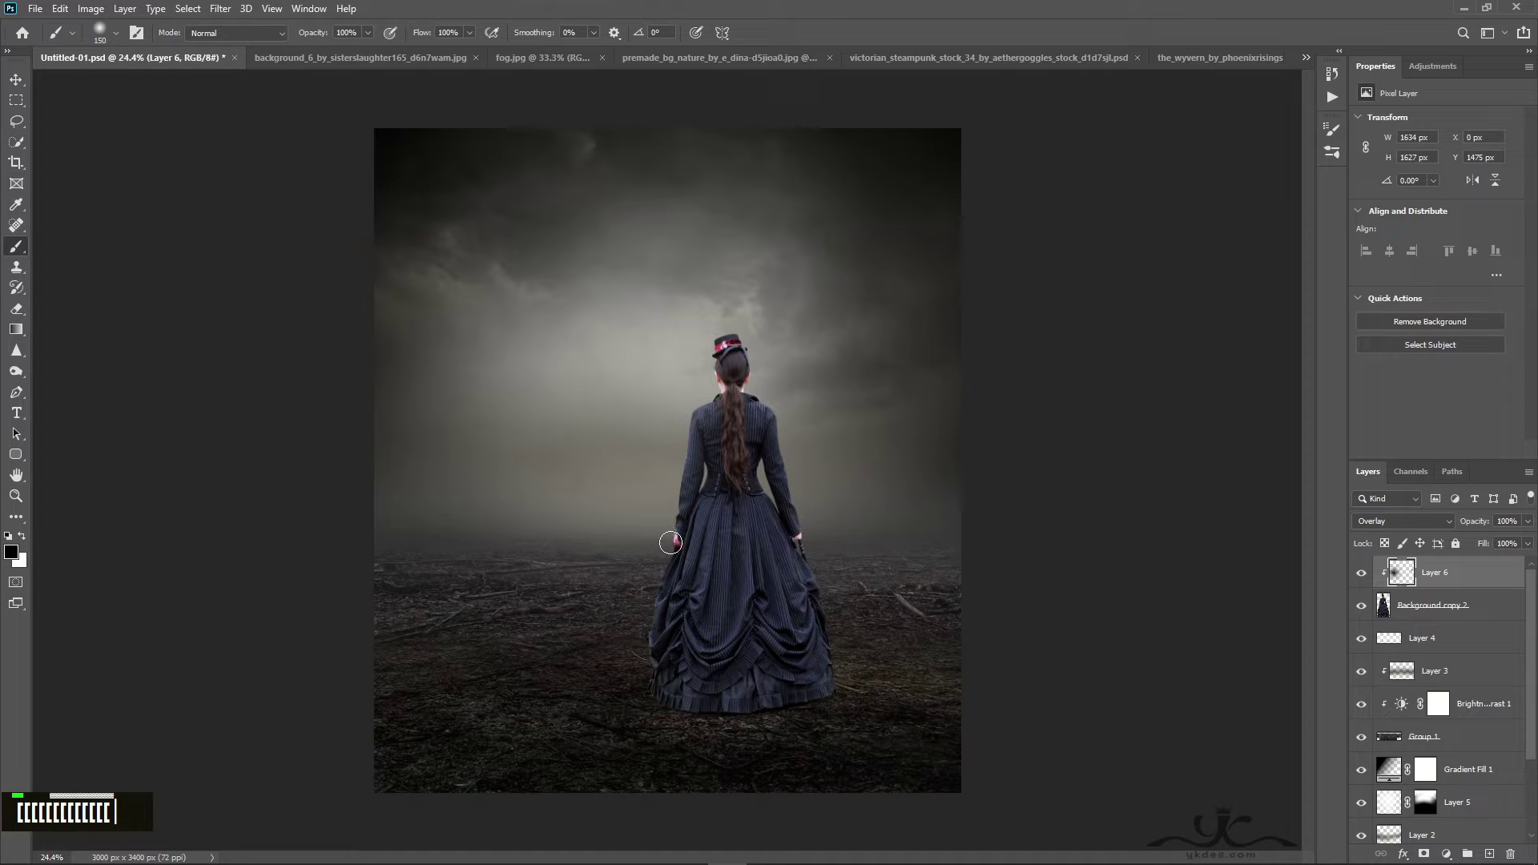
{"action": "key", "text": "bracketleft"}
{"action": "left_click_drag", "start_coordinate": [790, 542], "coordinate": [804, 540]}
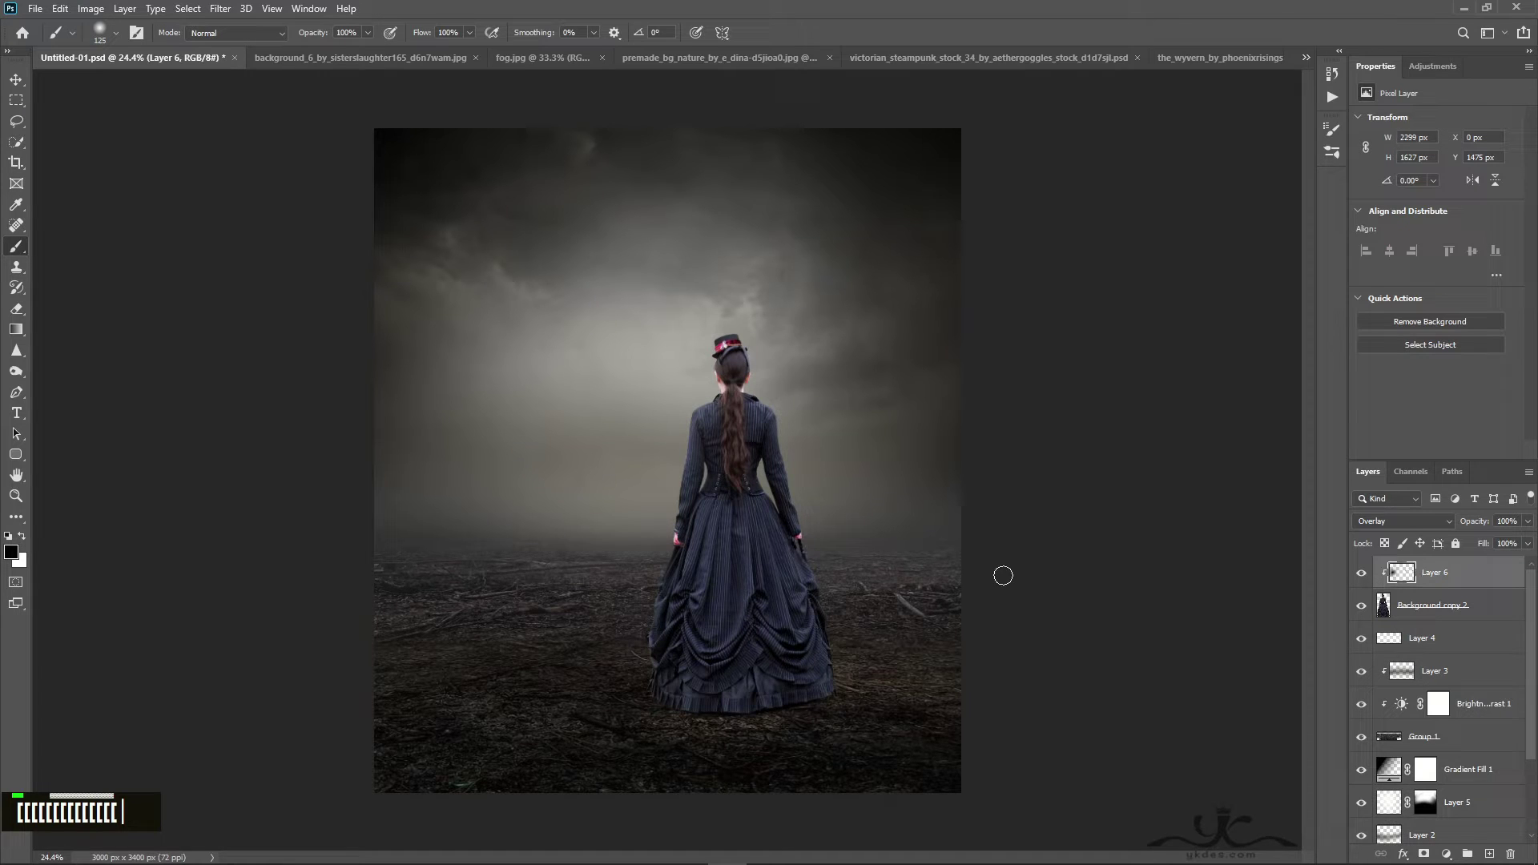
{"action": "key", "text": "bracketleft"}
{"action": "mouse_move", "coordinate": [720, 388]}
{"action": "left_mouse_down"}
{"action": "mouse_move", "coordinate": [800, 403]}
{"action": "mouse_move", "coordinate": [746, 373]}
{"action": "left_mouse_up"}
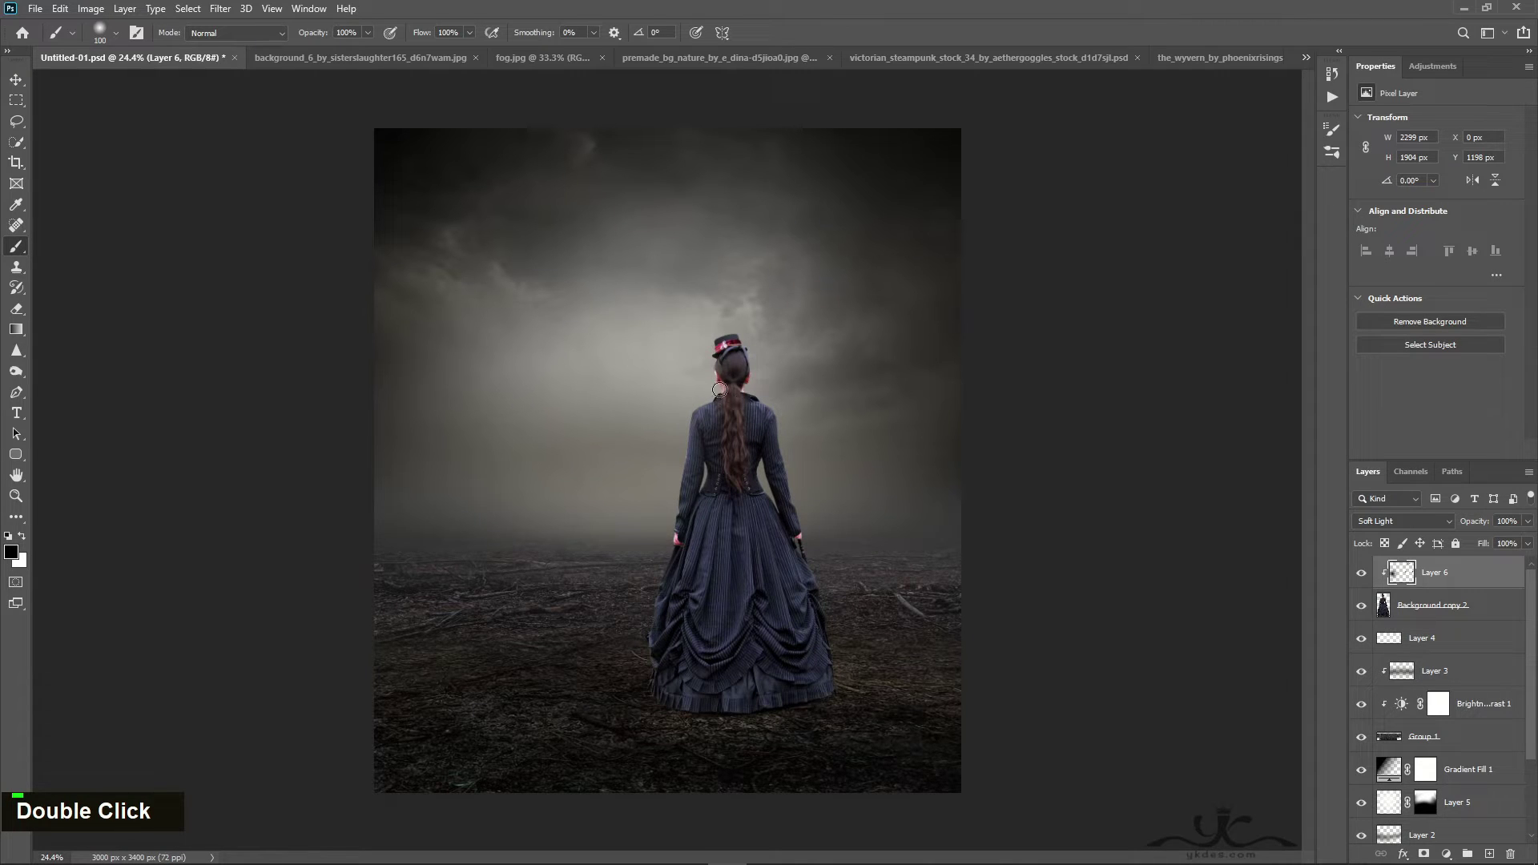
Add a Hue/Saturation adjustment clipped to the woman with saturation -33 and lightness -17, and compare her with the effects hidden and shown
{"action": "left_click", "coordinate": [16, 80]}
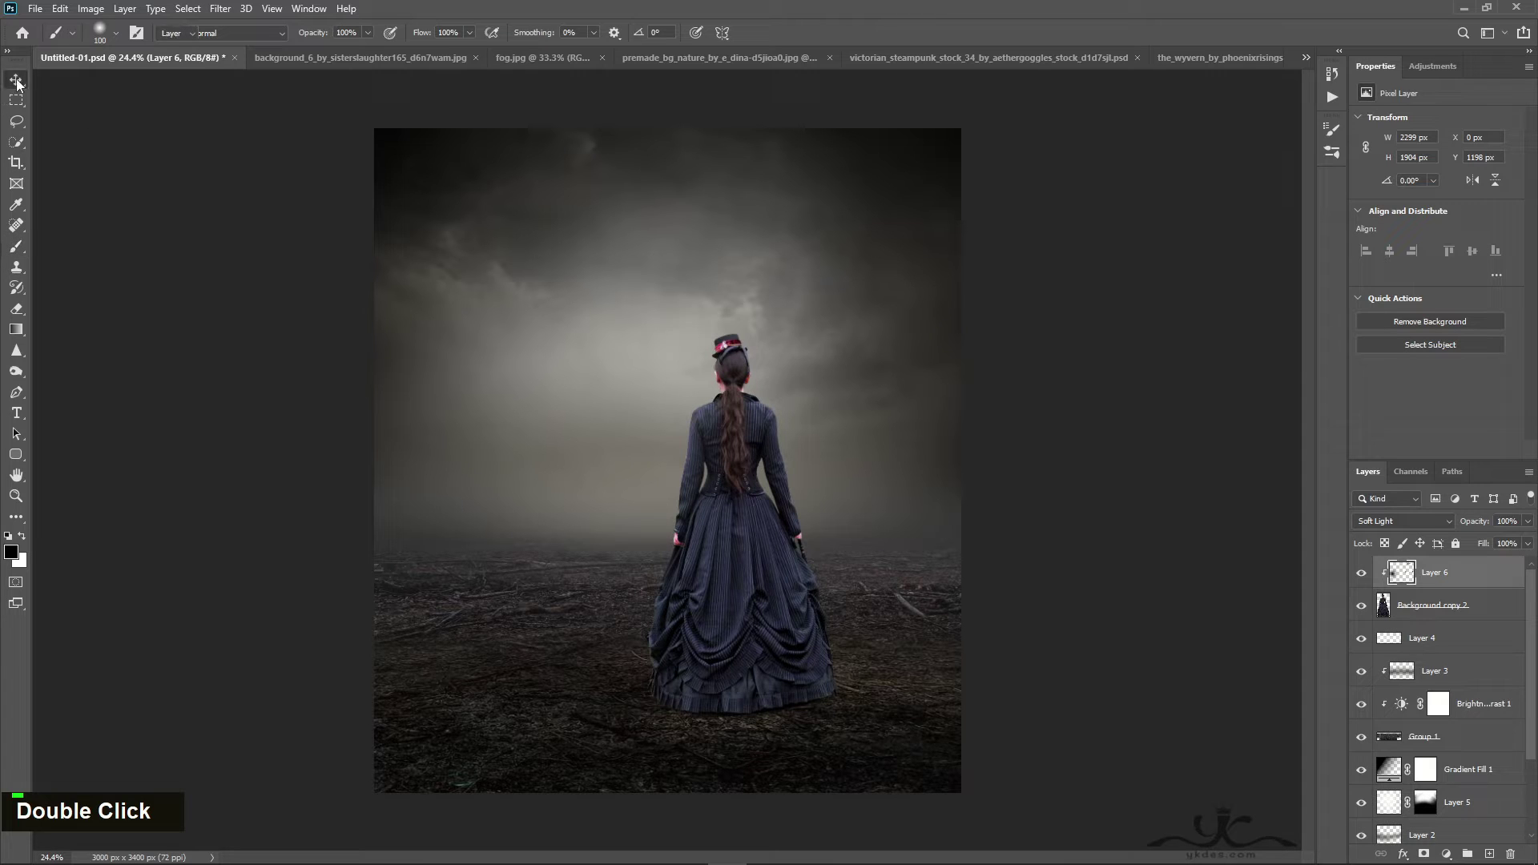
{"action": "left_click", "coordinate": [1470, 610]}
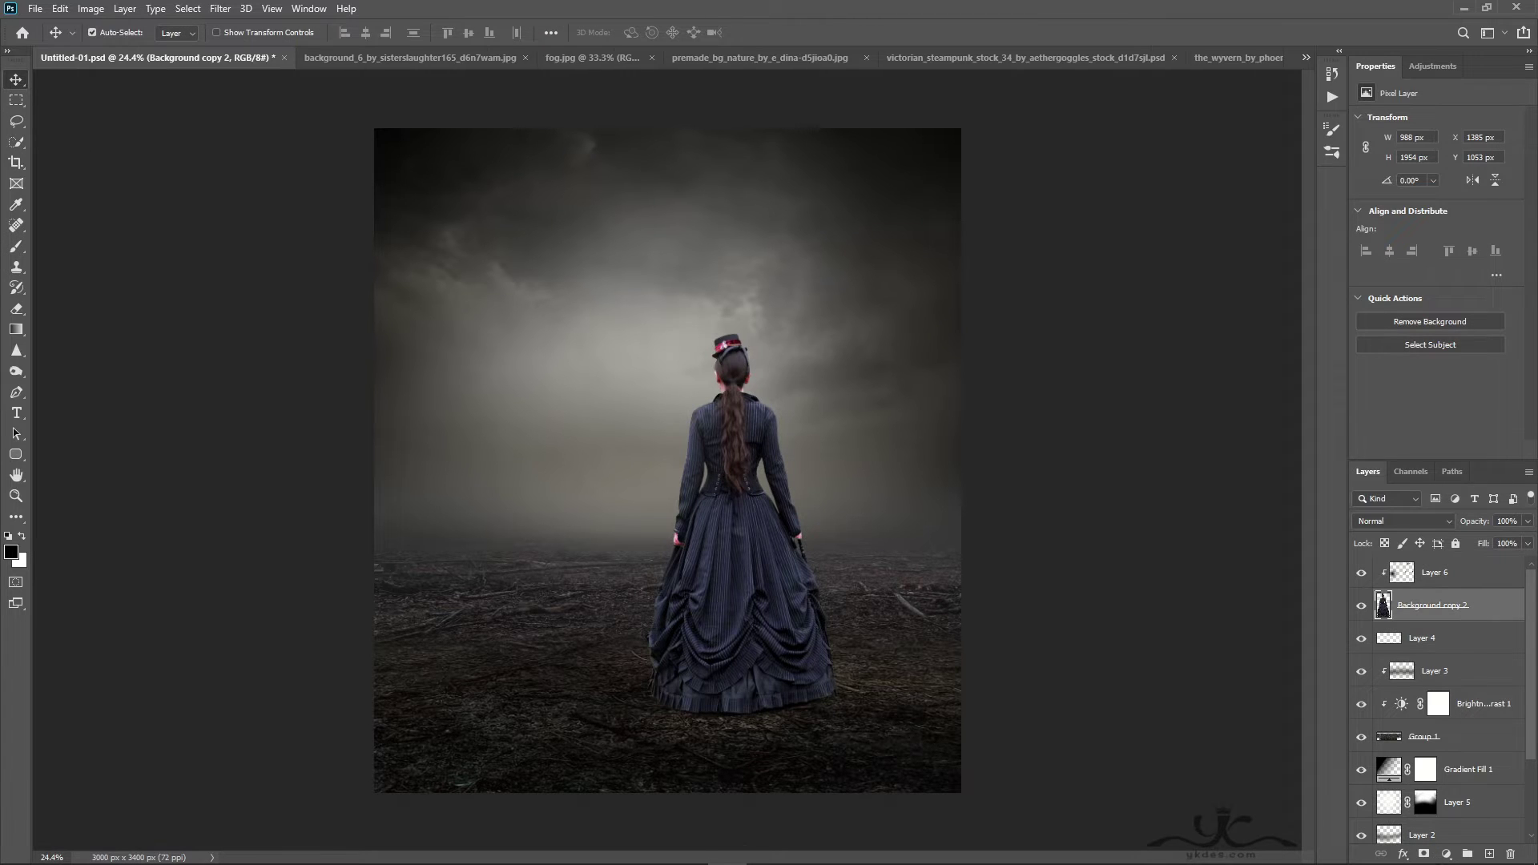
{"action": "left_click", "coordinate": [1446, 853]}
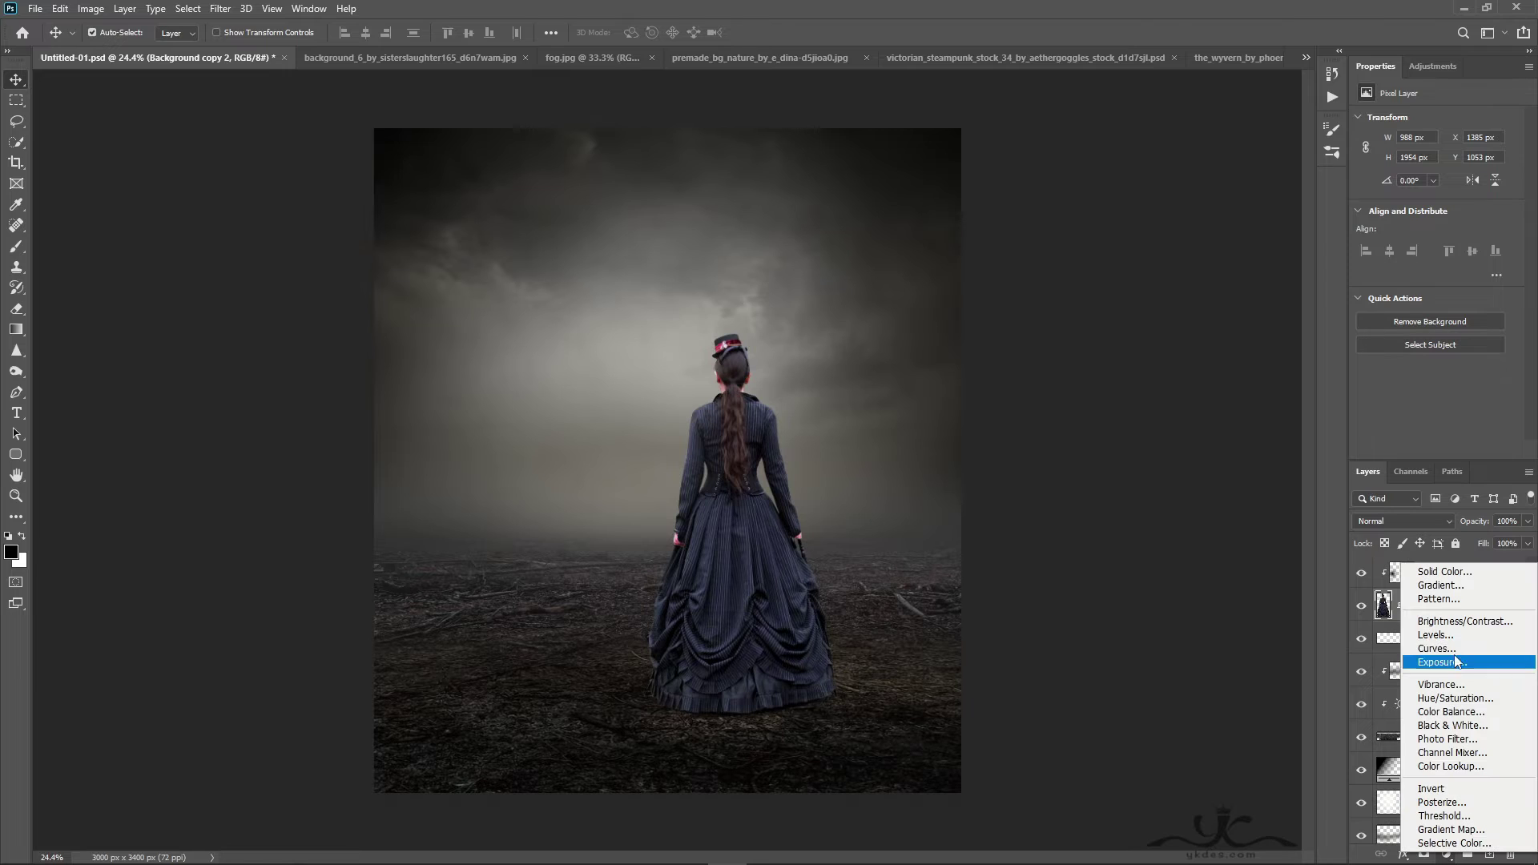
{"action": "left_click", "coordinate": [1456, 699]}
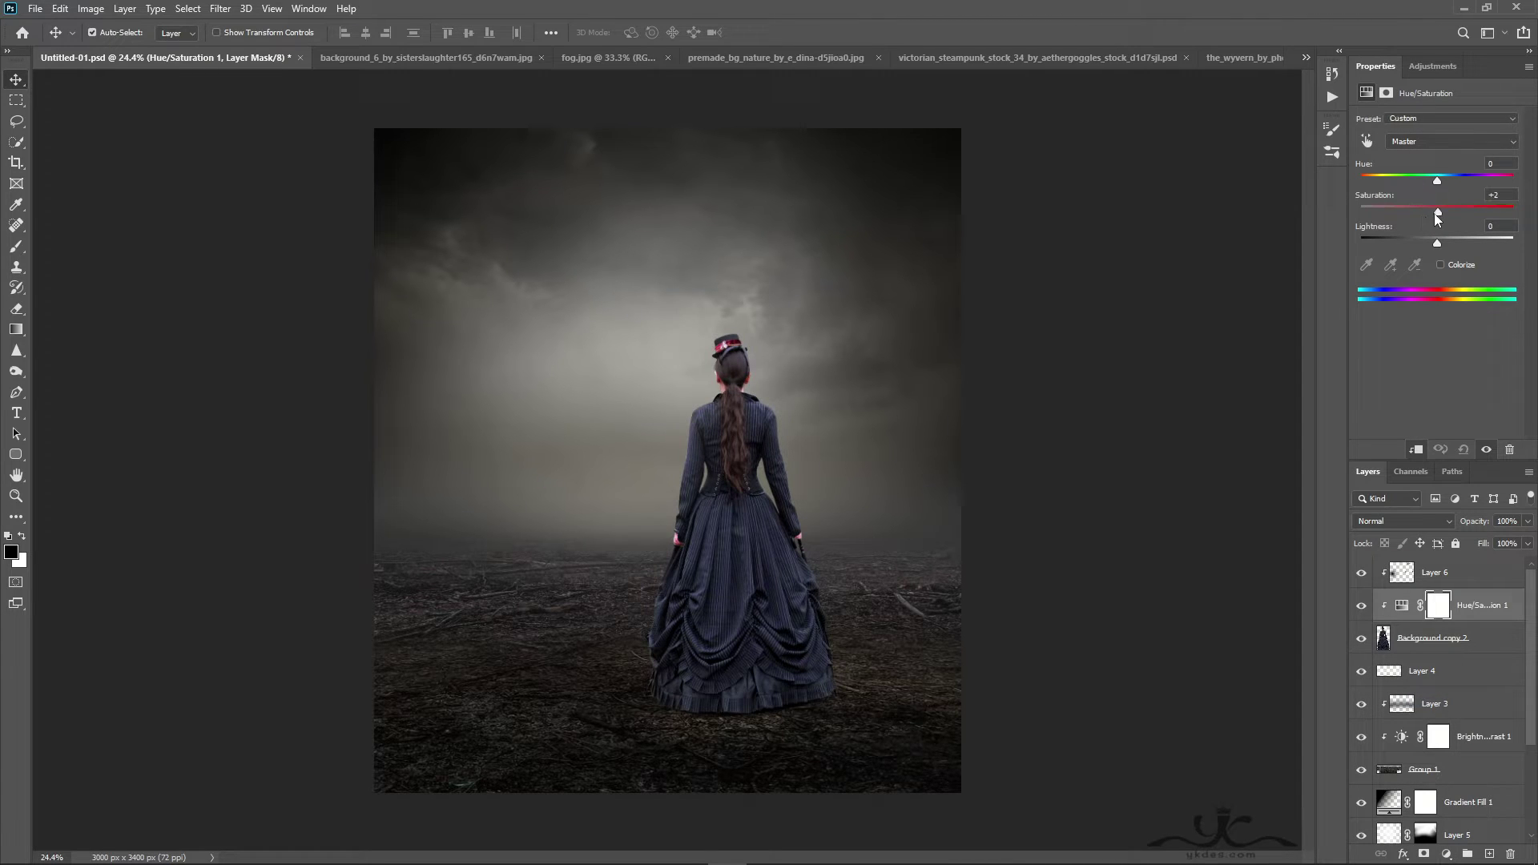
{"action": "left_click_drag", "start_coordinate": [1424, 213], "coordinate": [1424, 241]}
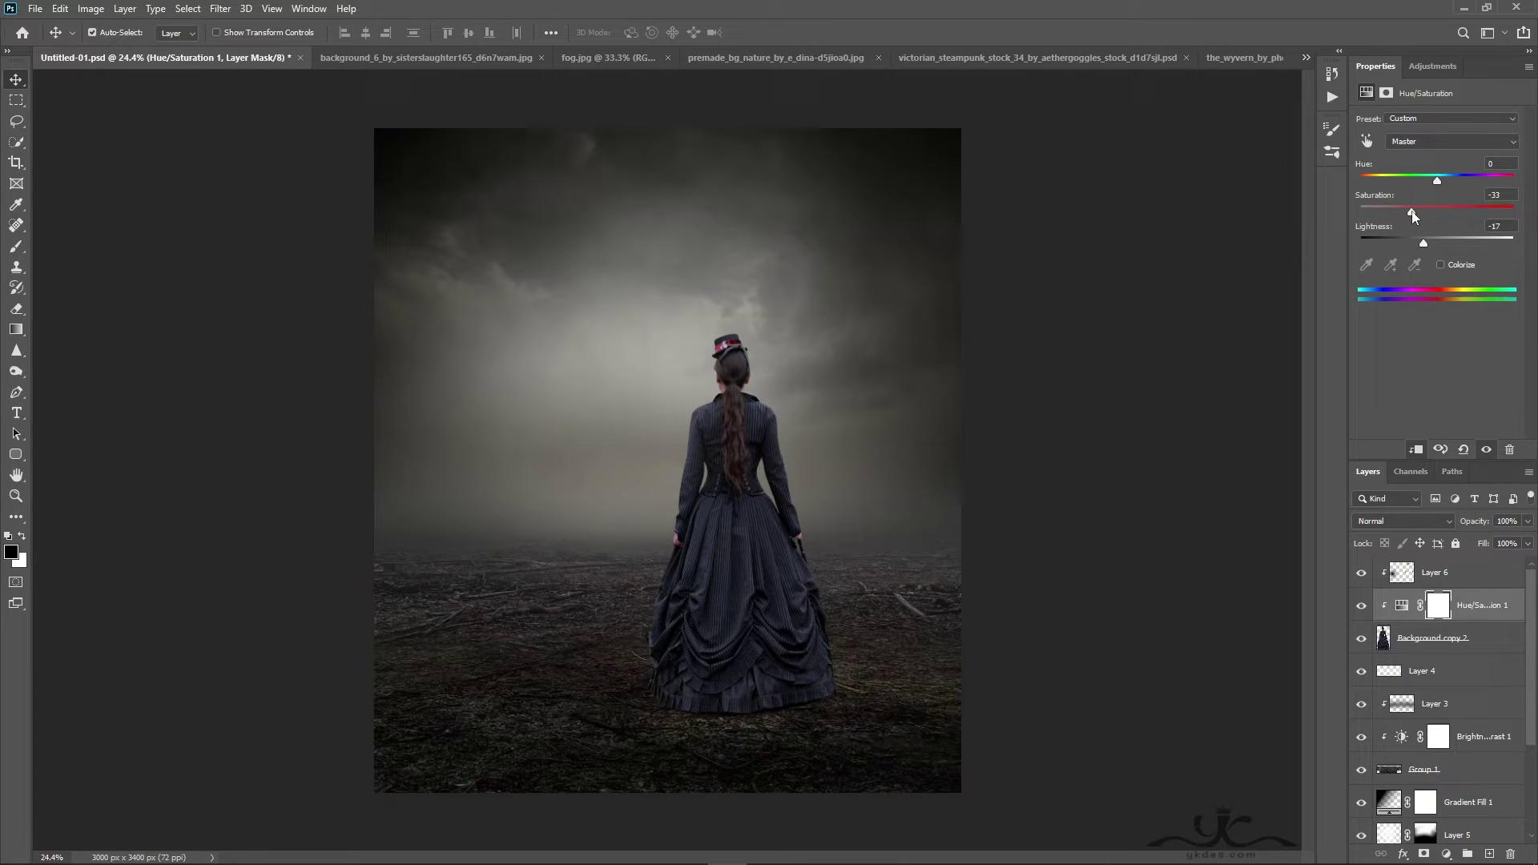
{"action": "double_click", "coordinate": [1360, 577]}
{"action": "double_click", "coordinate": [1359, 609]}
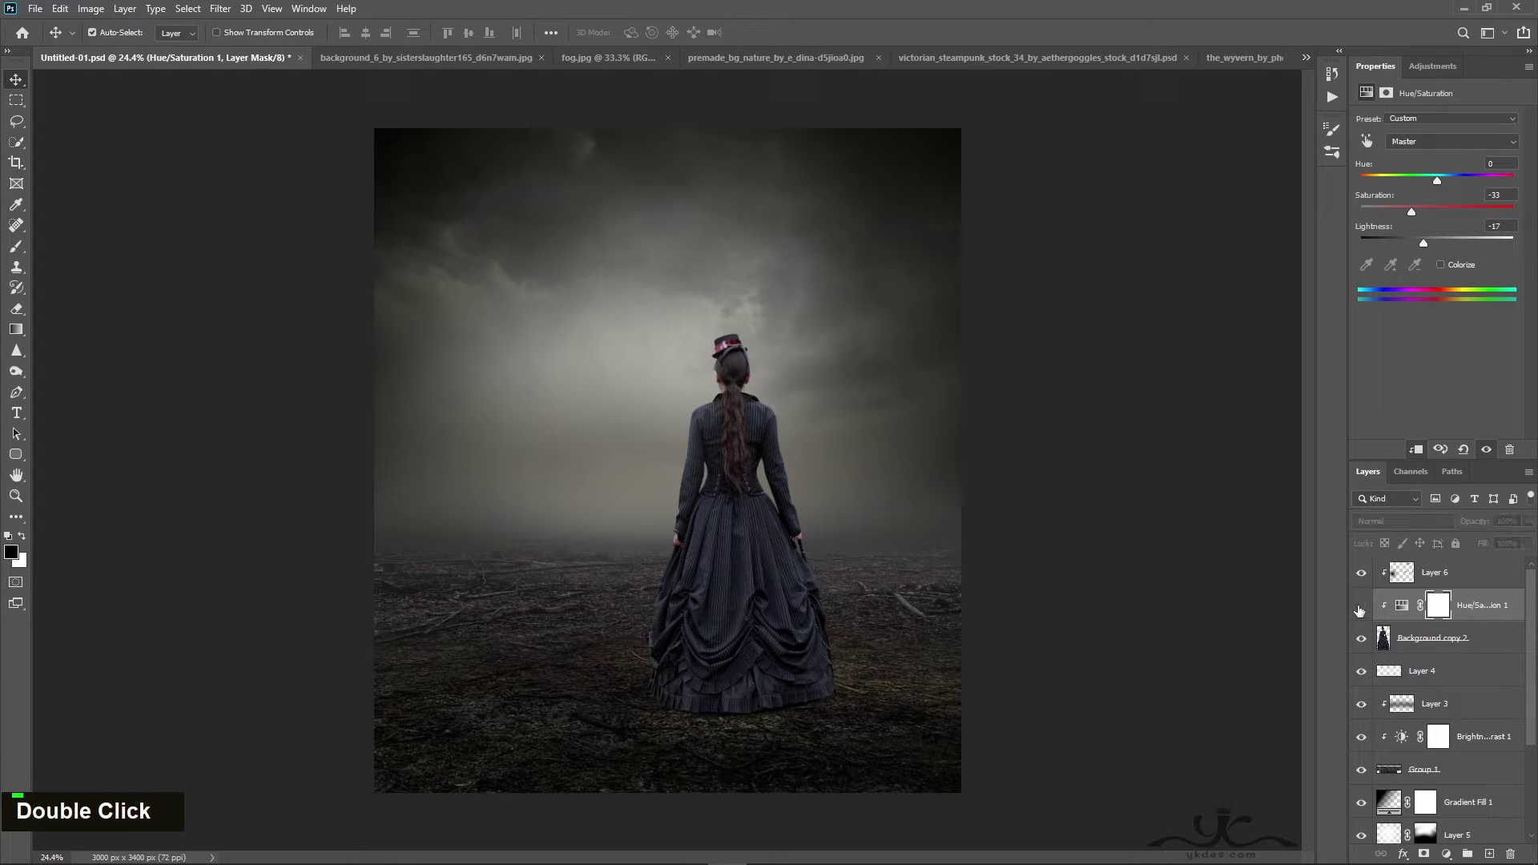
{"action": "double_click", "coordinate": [1359, 609]}
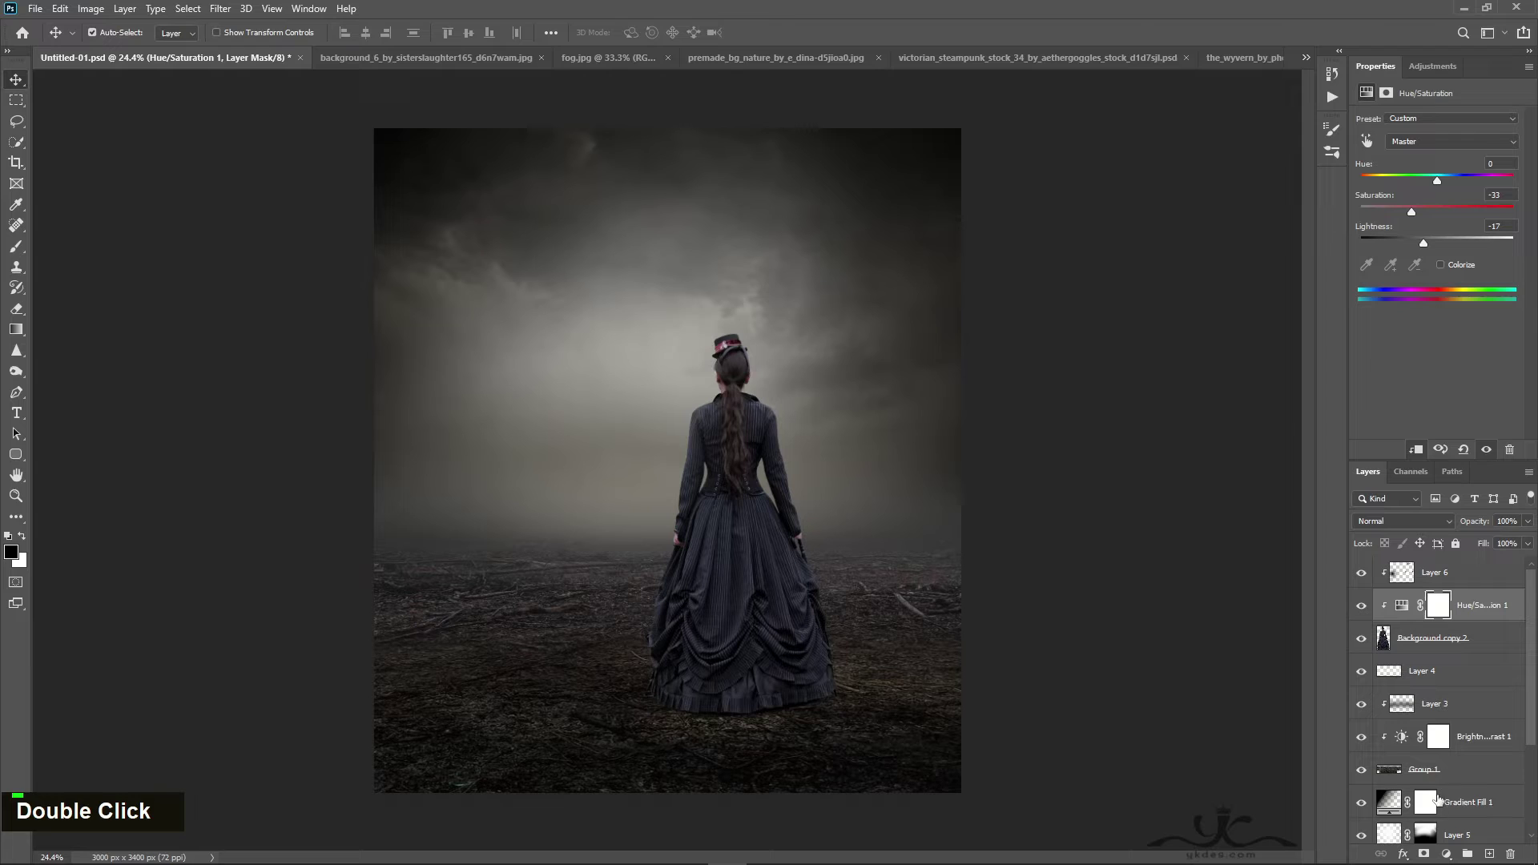
Add a Brightness/Contrast adjustment clipped to the woman with brightness 26 and contrast 26
{"action": "left_click", "coordinate": [1445, 854]}
{"action": "left_click", "coordinate": [1456, 626]}
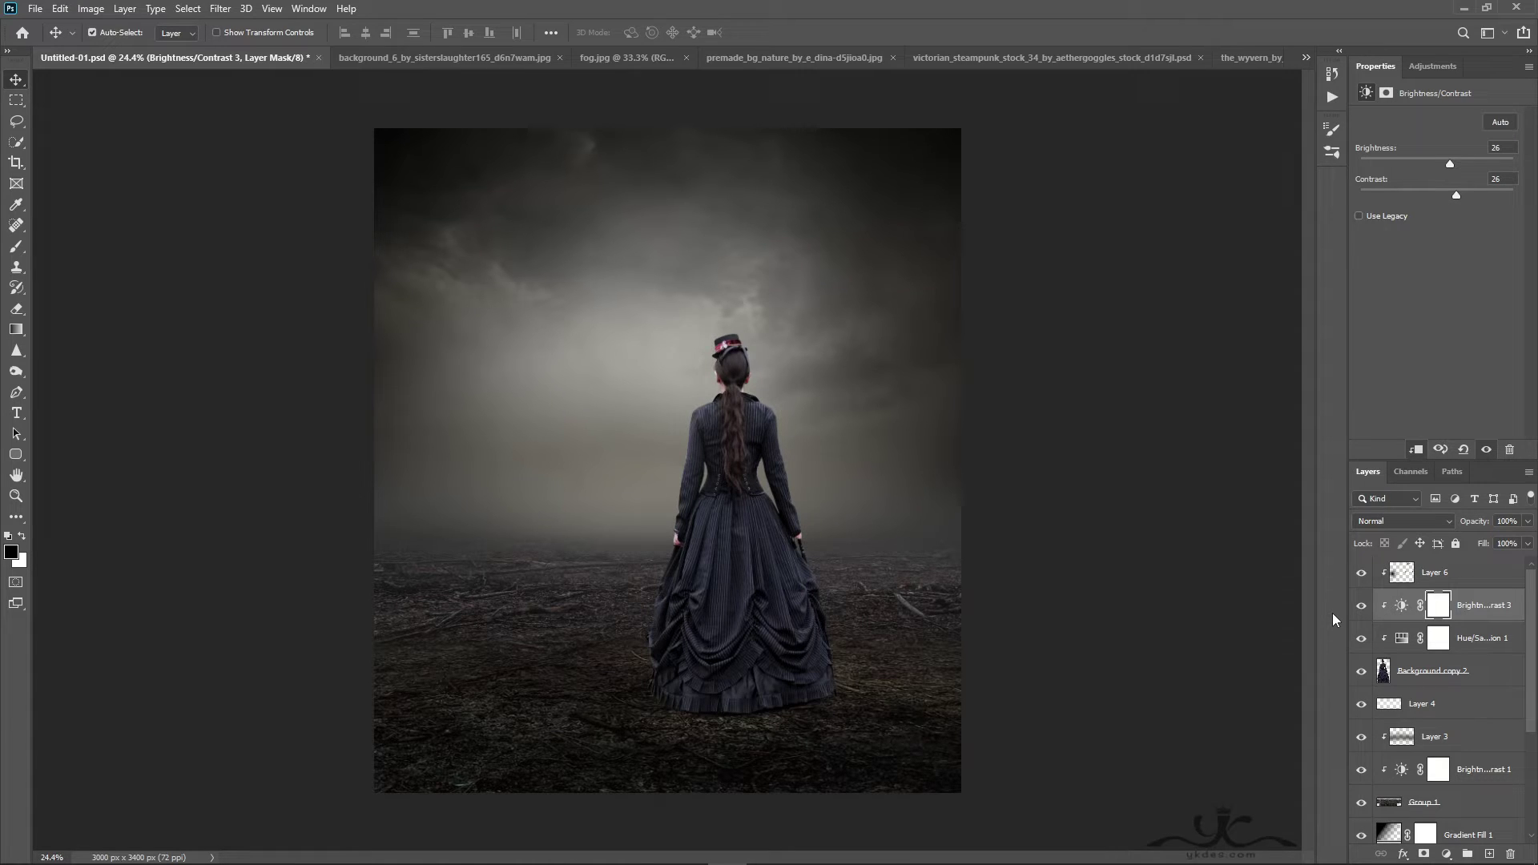
Paint a black shadow beneath the dress on a new layer below the woman with a soft 300 px brush, and set its opacity to 62%
{"action": "left_click", "coordinate": [1462, 708]}
{"action": "left_click", "coordinate": [1490, 847]}
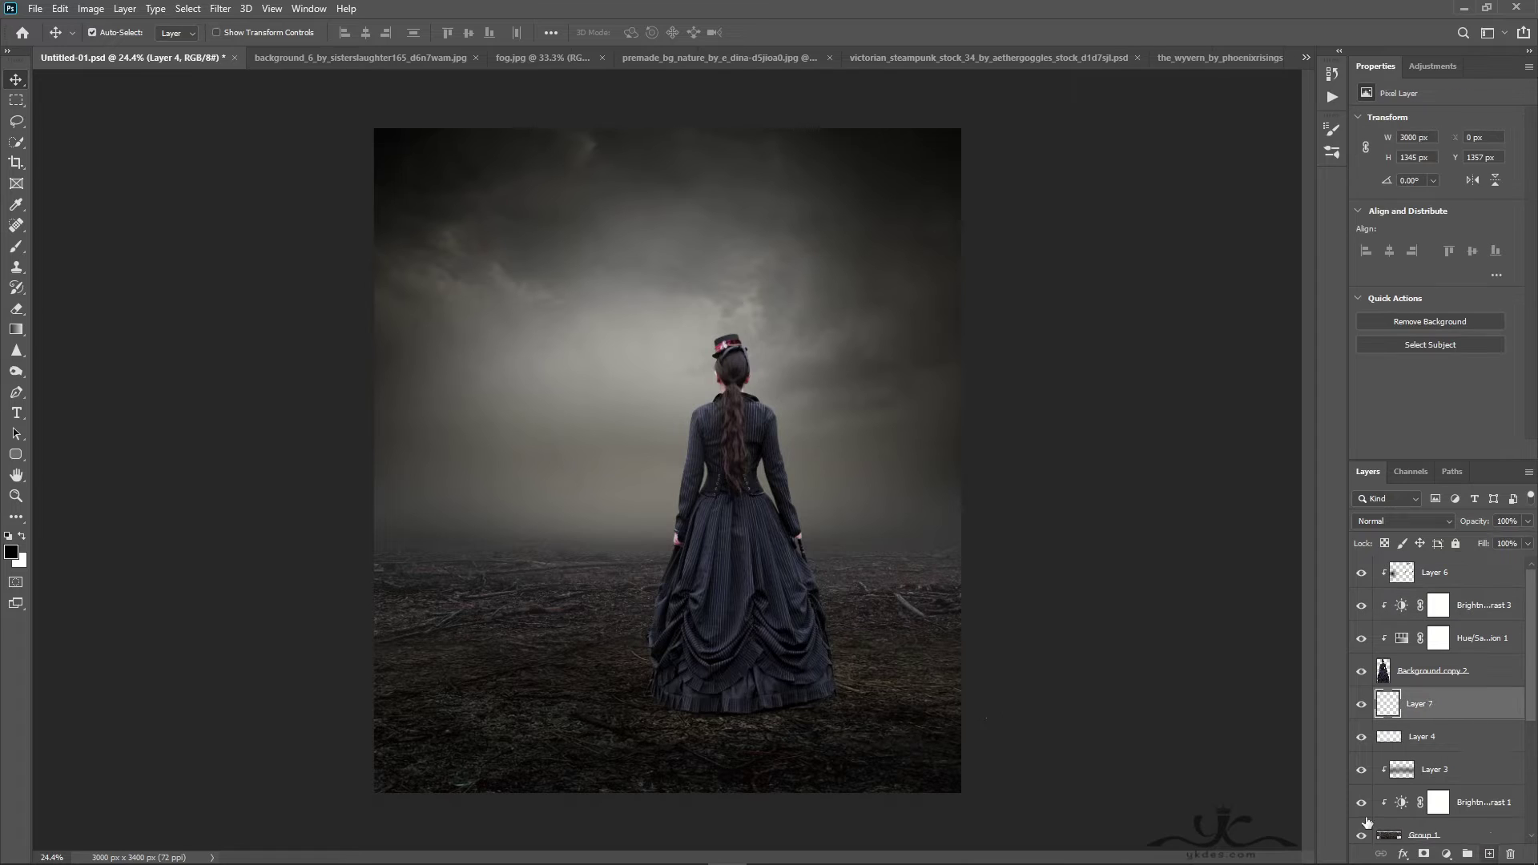
{"action": "left_click", "coordinate": [16, 245]}
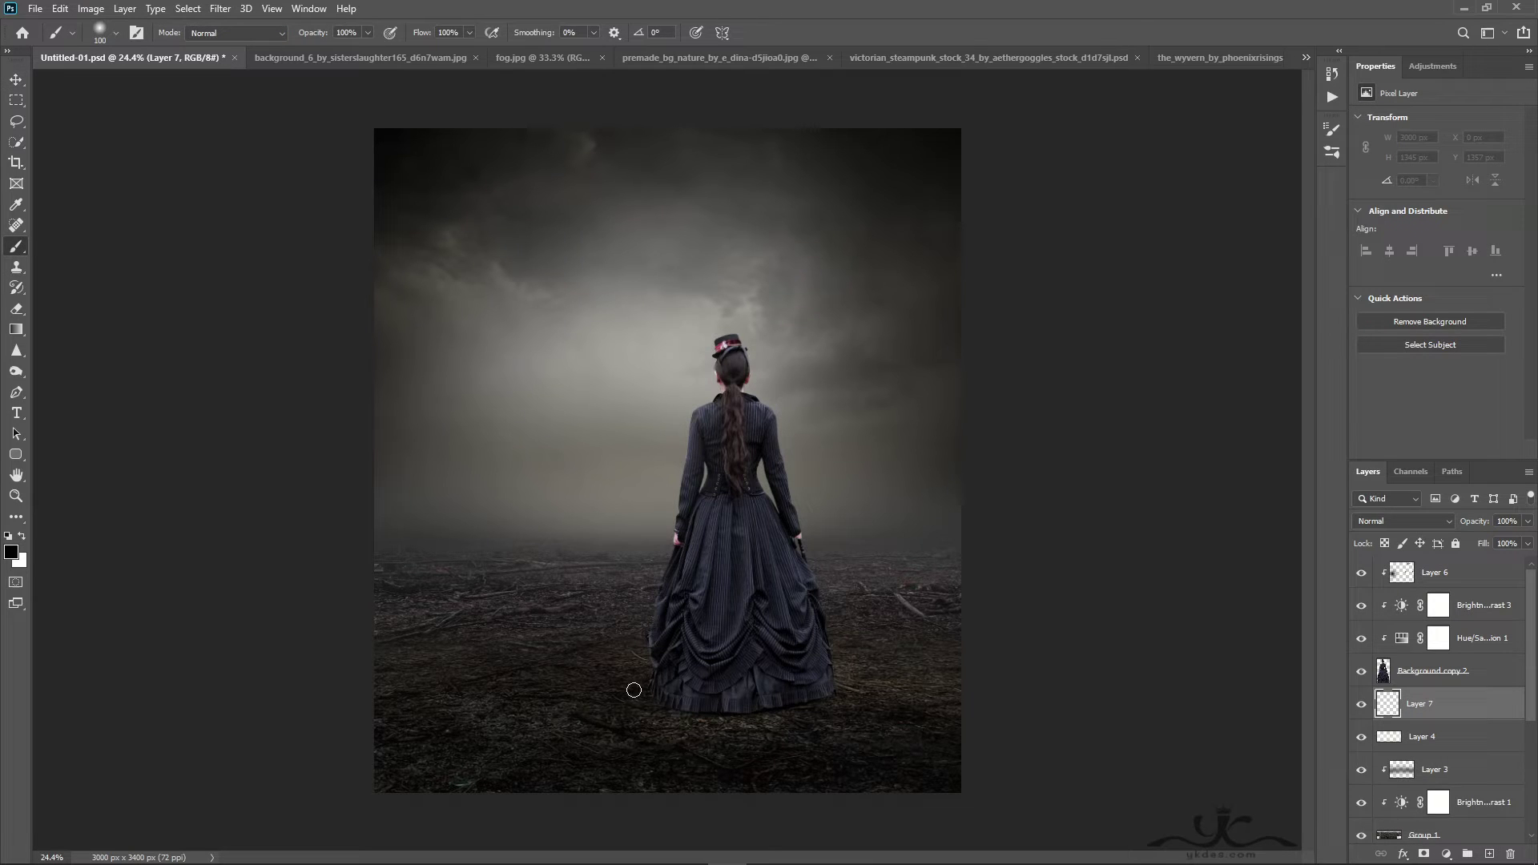
{"action": "key", "text": "bracketright"}
{"action": "key", "text": "bracketright"}
{"action": "key", "text": "bracketright"}
{"action": "key", "text": "bracketright"}
{"action": "key", "text": "bracketright"}
{"action": "key", "text": "bracketright"}
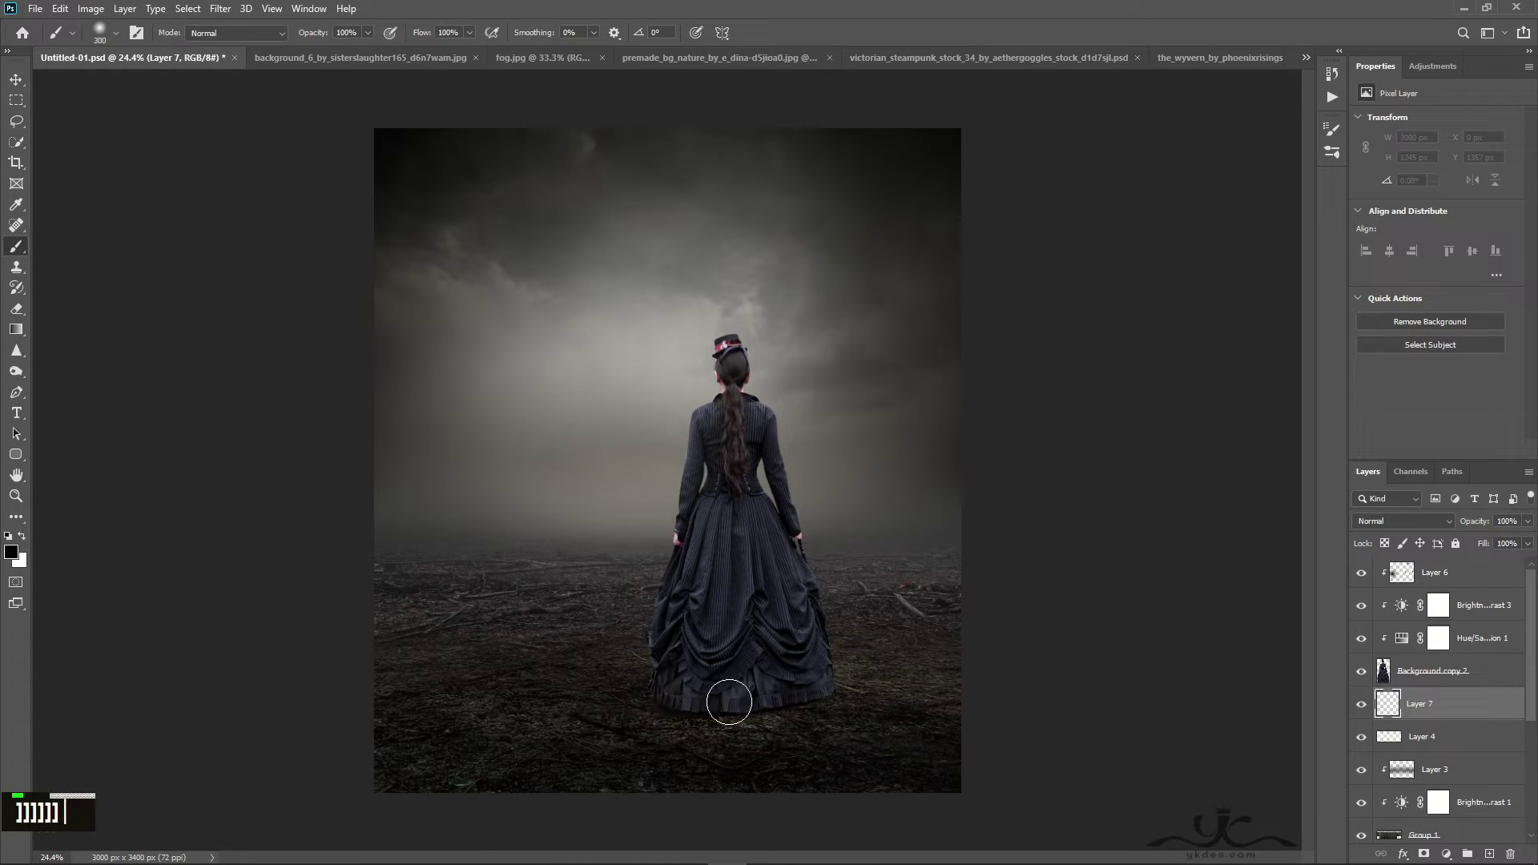
{"action": "mouse_move", "coordinate": [729, 702]}
{"action": "left_mouse_down"}
{"action": "mouse_move", "coordinate": [782, 700]}
{"action": "mouse_move", "coordinate": [737, 704]}
{"action": "mouse_move", "coordinate": [783, 700]}
{"action": "mouse_move", "coordinate": [732, 714]}
{"action": "mouse_move", "coordinate": [721, 724]}
{"action": "mouse_move", "coordinate": [752, 734]}
{"action": "mouse_move", "coordinate": [731, 748]}
{"action": "mouse_move", "coordinate": [824, 783]}
{"action": "left_mouse_up"}
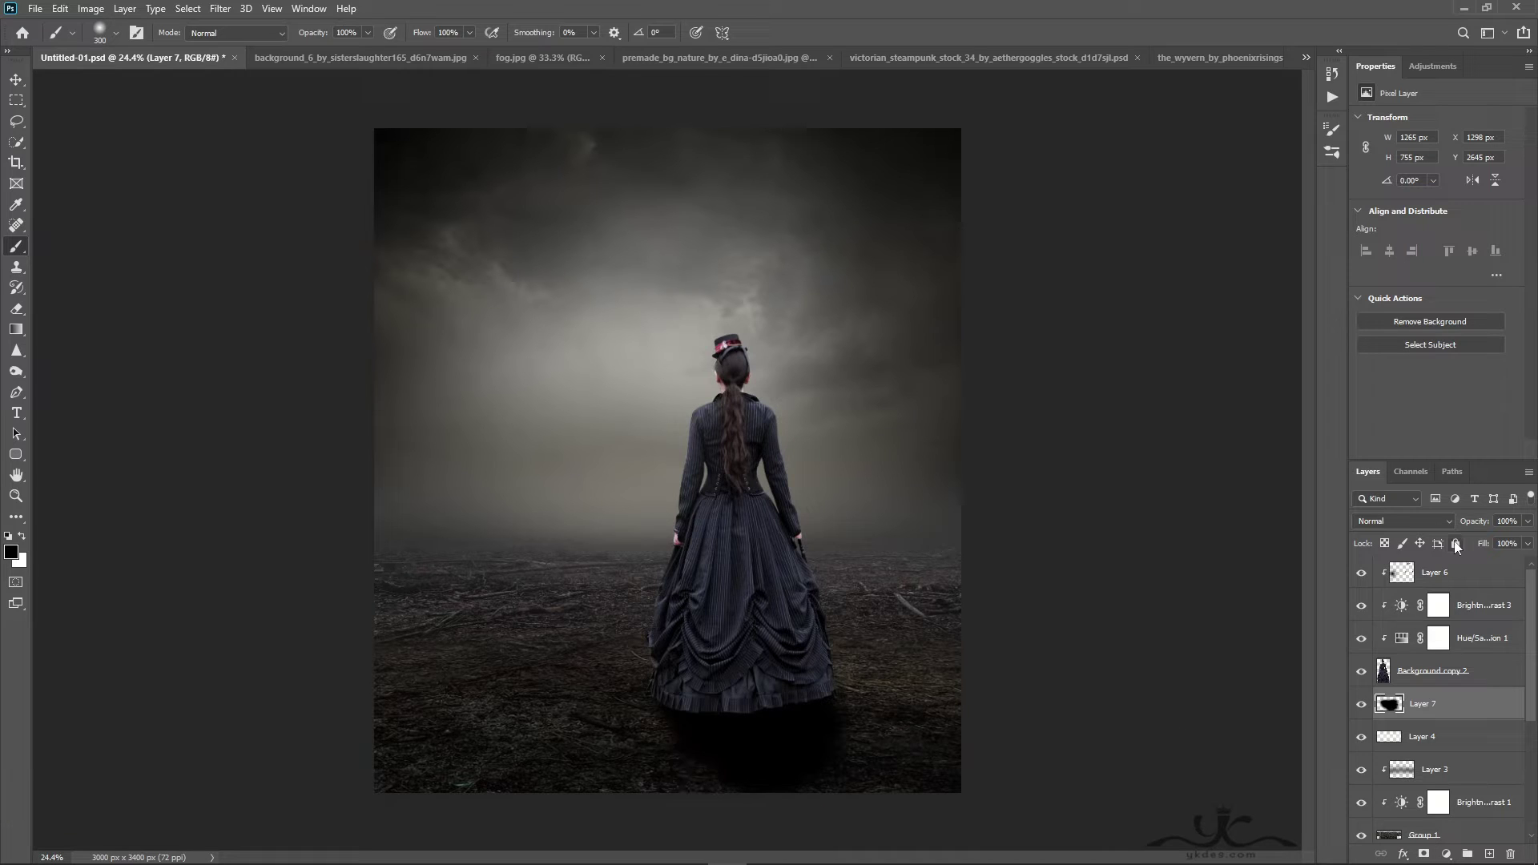
{"action": "left_click", "coordinate": [1527, 520]}
{"action": "left_click_drag", "start_coordinate": [1527, 538], "coordinate": [1498, 541]}
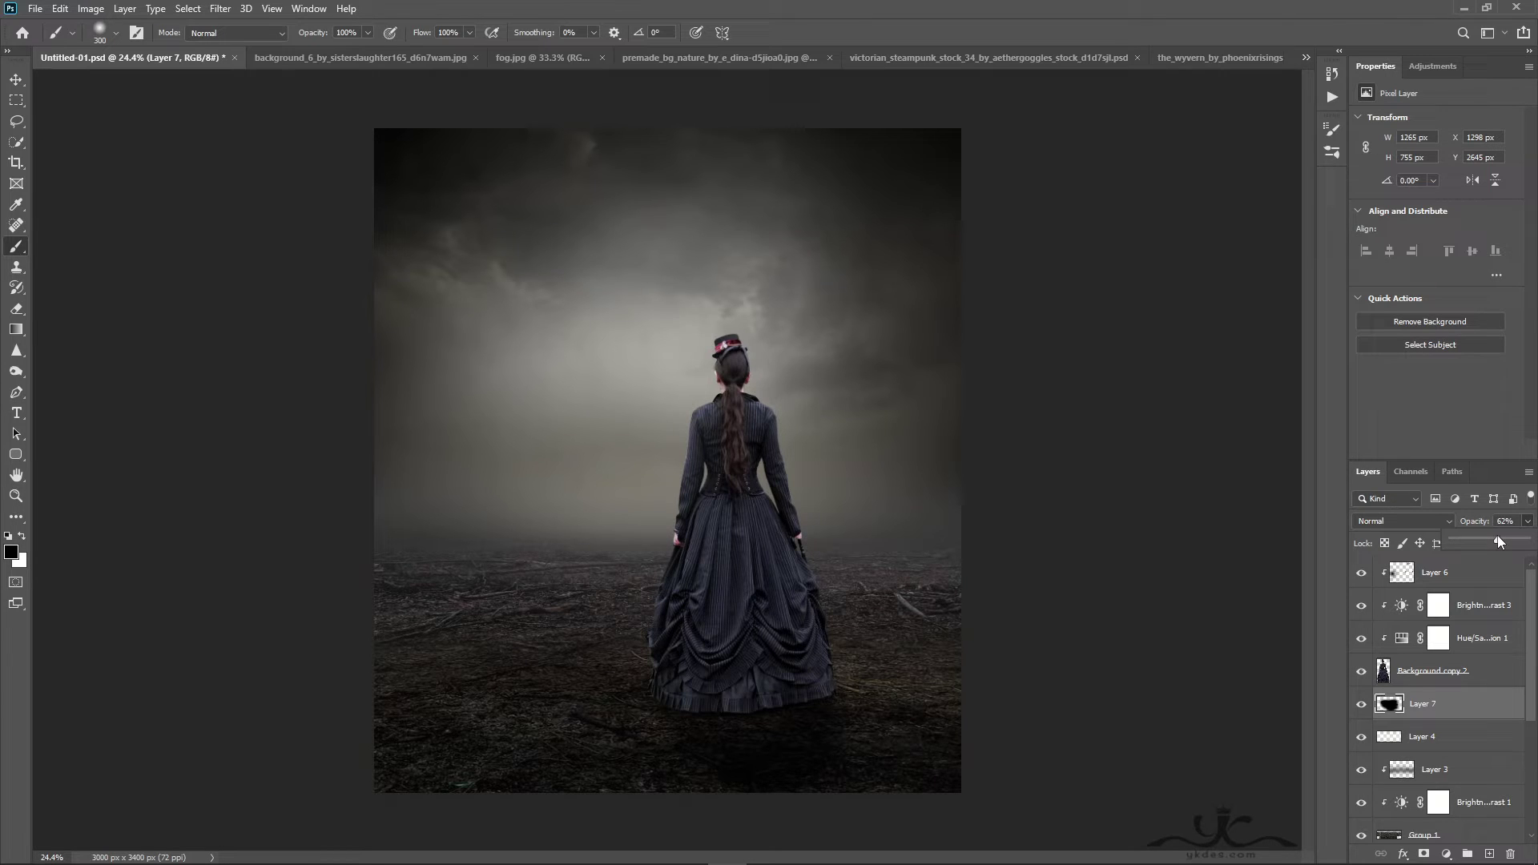
Bring the wyvern from its own document into Untitled-01, on a layer directly behind the woman
{"action": "left_click", "coordinate": [16, 79]}
{"action": "left_click", "coordinate": [1249, 57]}
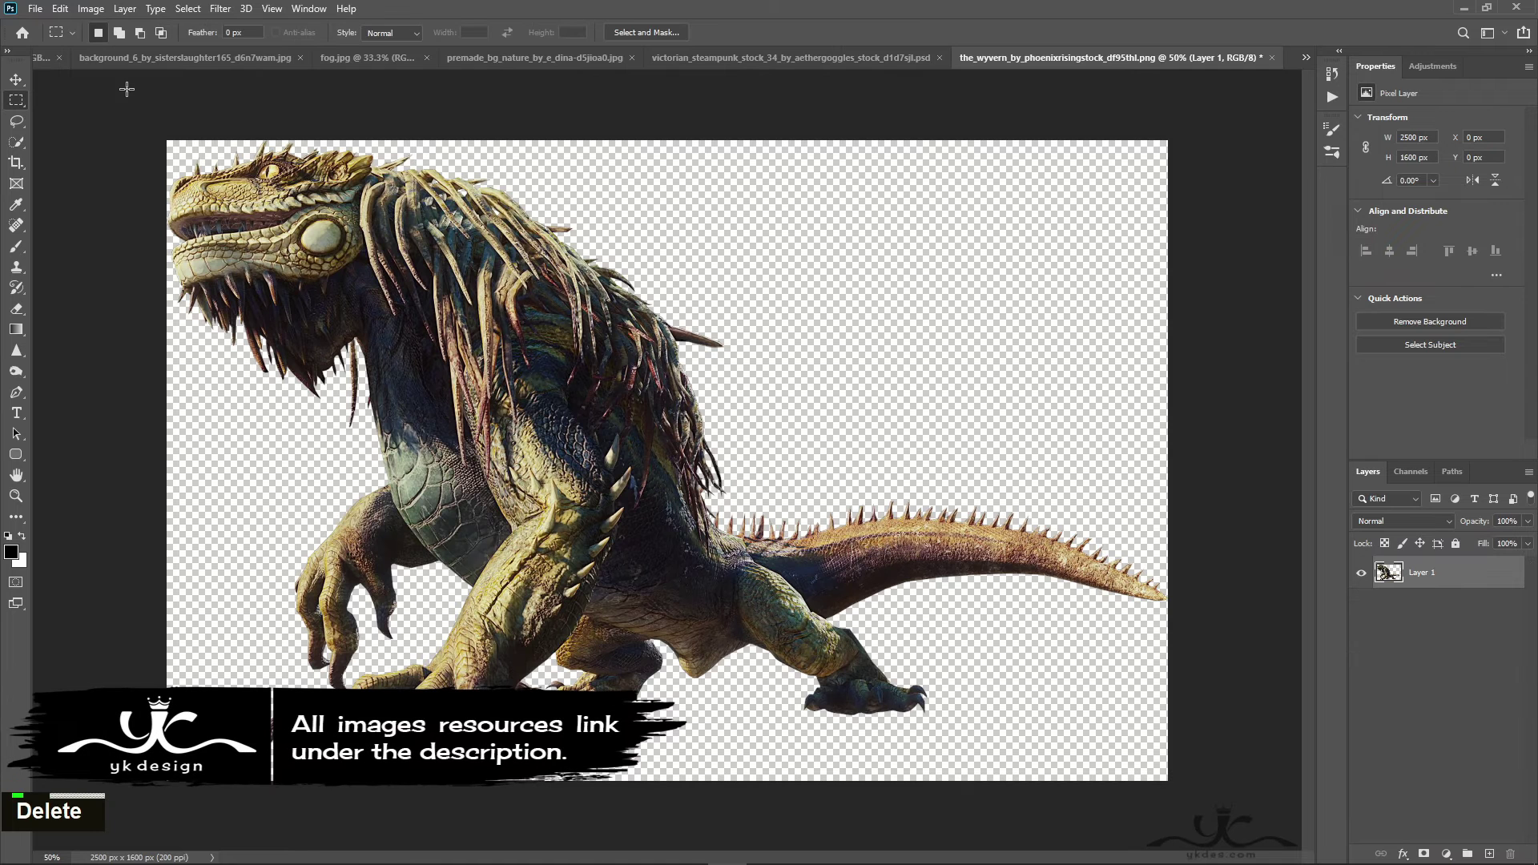
{"action": "left_click", "coordinate": [15, 81]}
{"action": "left_click_drag", "start_coordinate": [464, 292], "coordinate": [743, 295]}
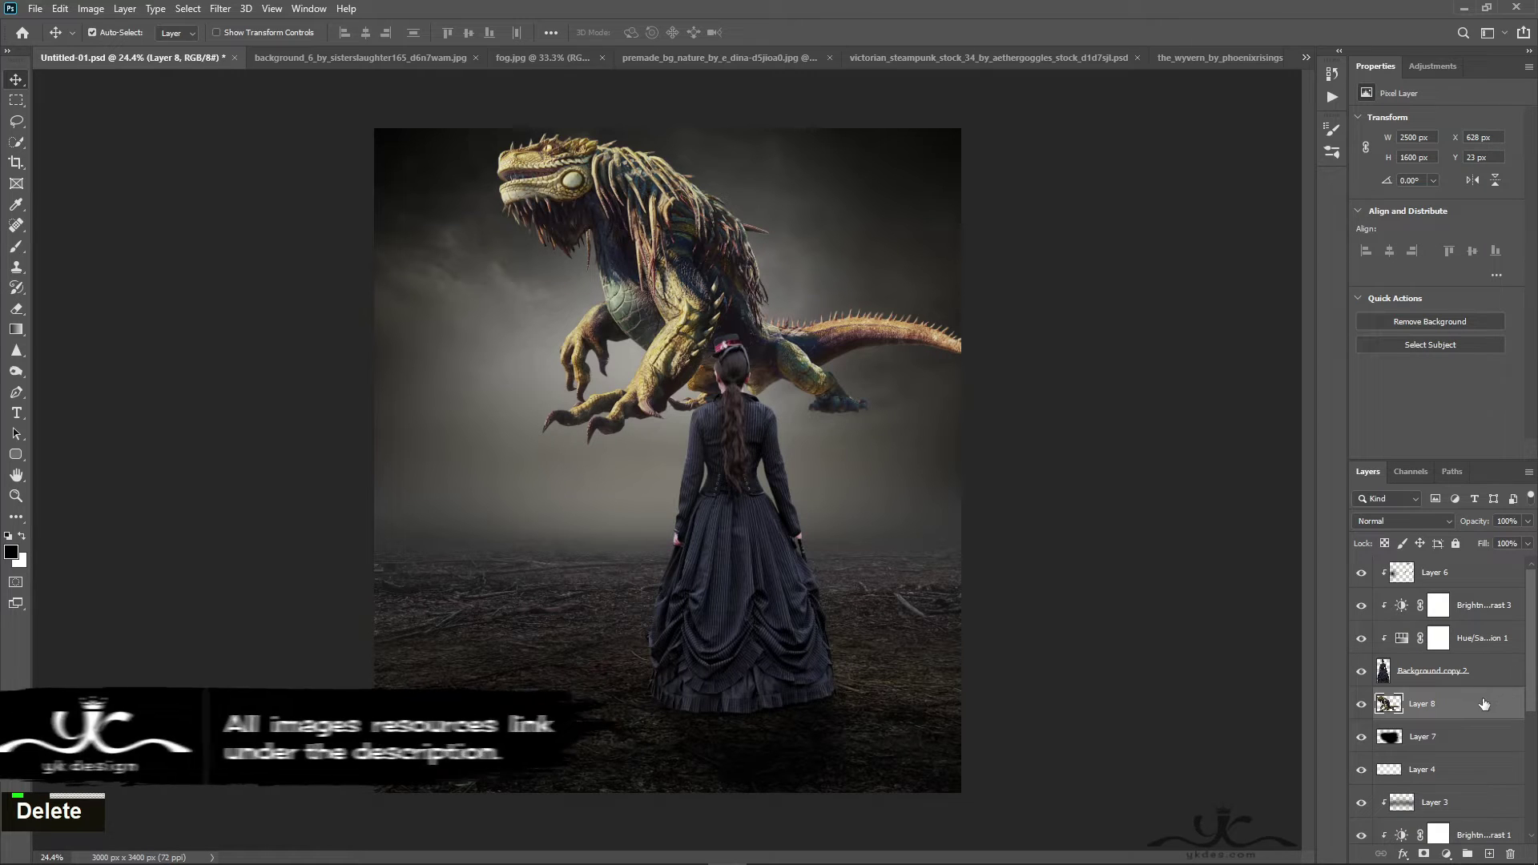
Scale the wyvern up to about 113% and position it behind the woman with its feet at the horizon
{"action": "key", "text": "ctrl+t"}
{"action": "left_click_drag", "start_coordinate": [857, 320], "coordinate": [793, 440]}
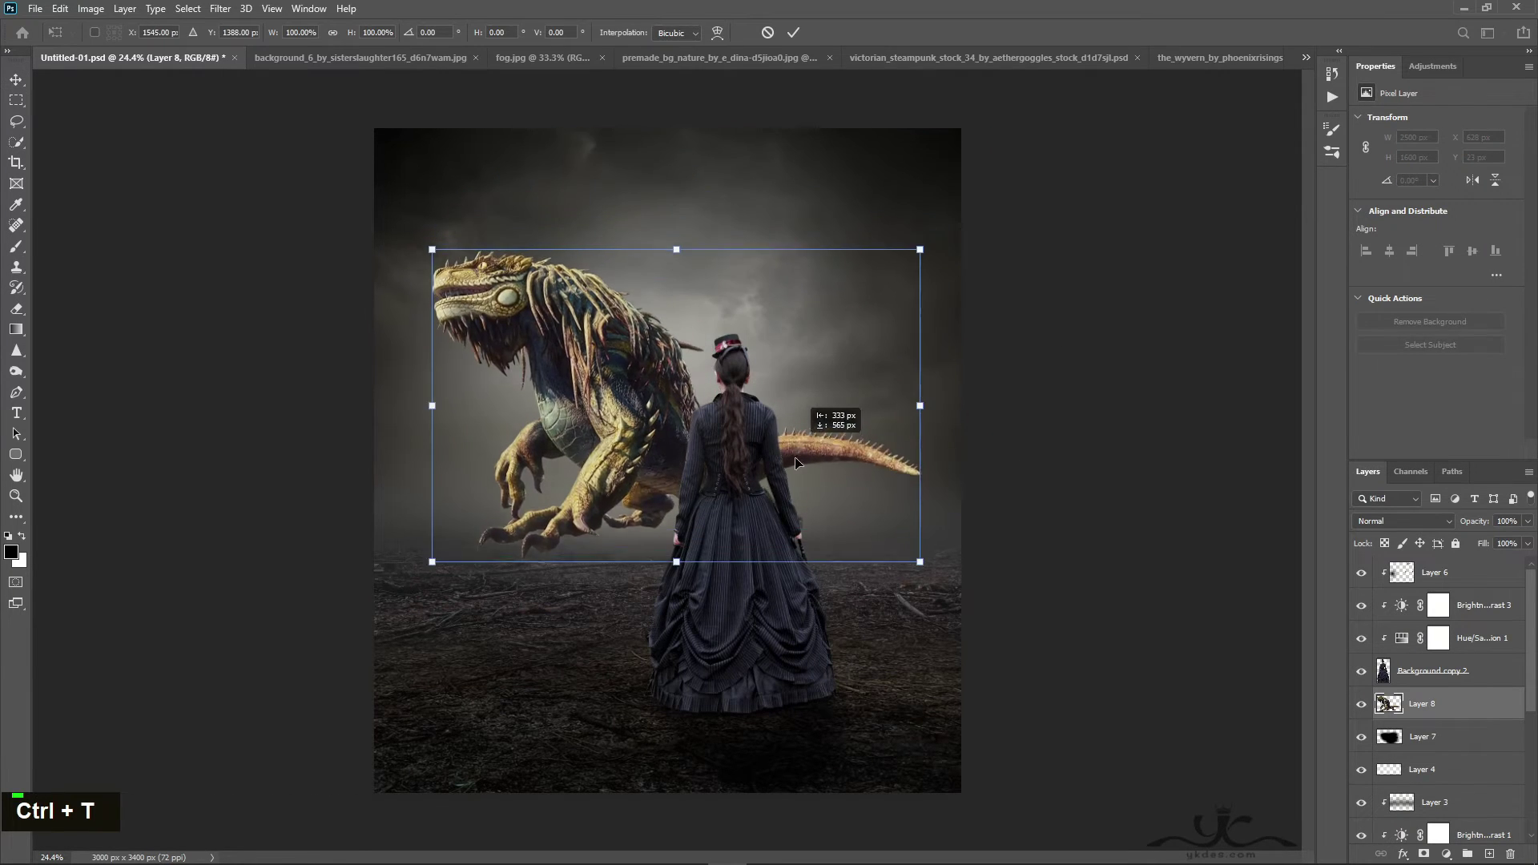
{"action": "left_click_drag", "start_coordinate": [921, 565], "coordinate": [963, 611]}
{"action": "mouse_move", "coordinate": [855, 563]}
{"action": "left_mouse_down"}
{"action": "mouse_move", "coordinate": [879, 550]}
{"action": "mouse_move", "coordinate": [862, 541]}
{"action": "left_mouse_up"}
{"action": "left_click_drag", "start_coordinate": [965, 591], "coordinate": [954, 585]}
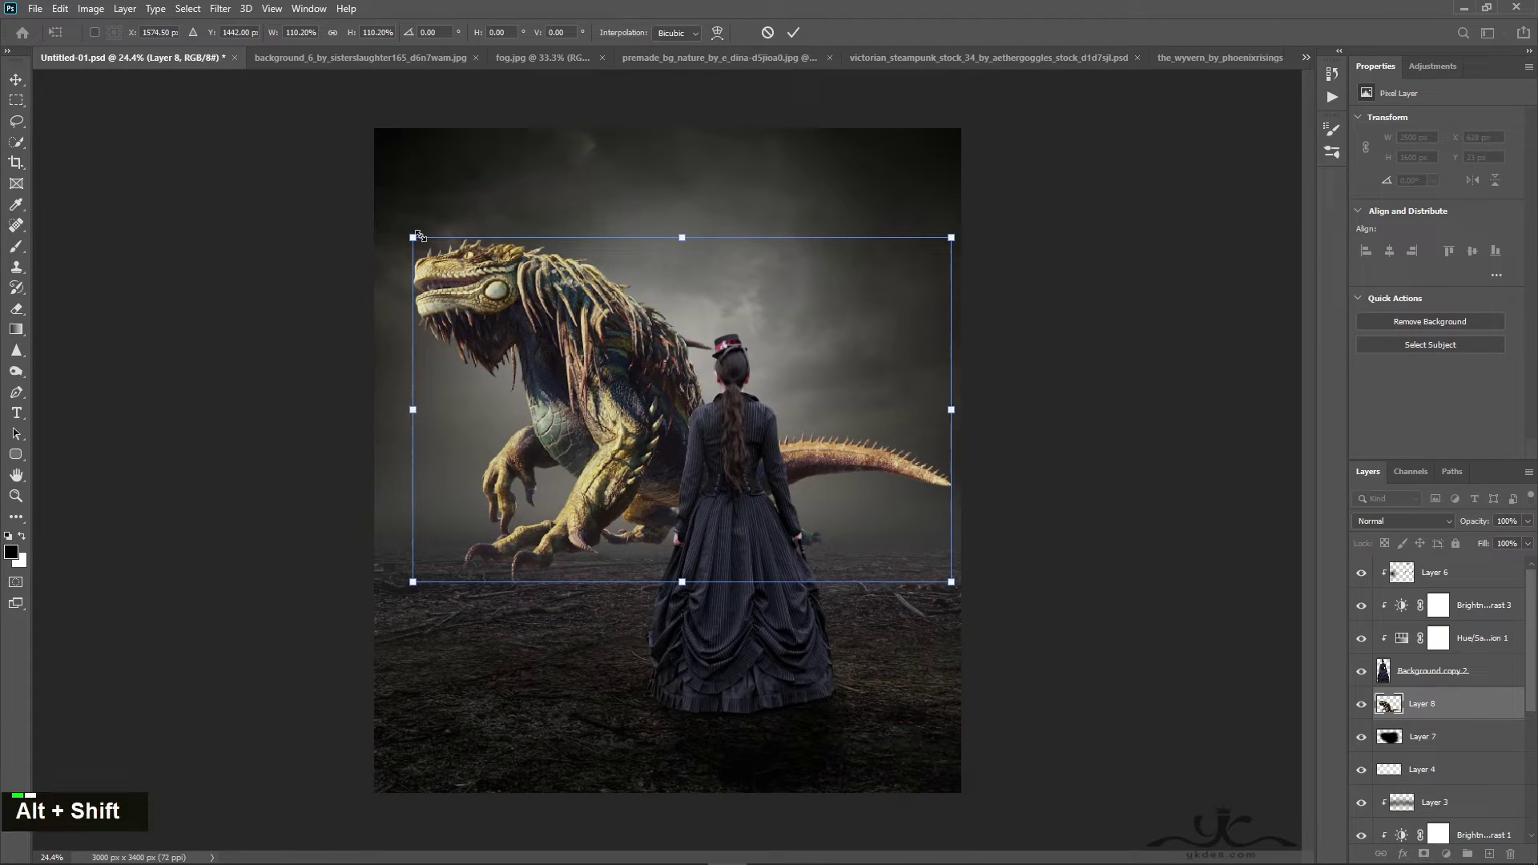
{"action": "left_click_drag", "start_coordinate": [413, 238], "coordinate": [404, 234]}
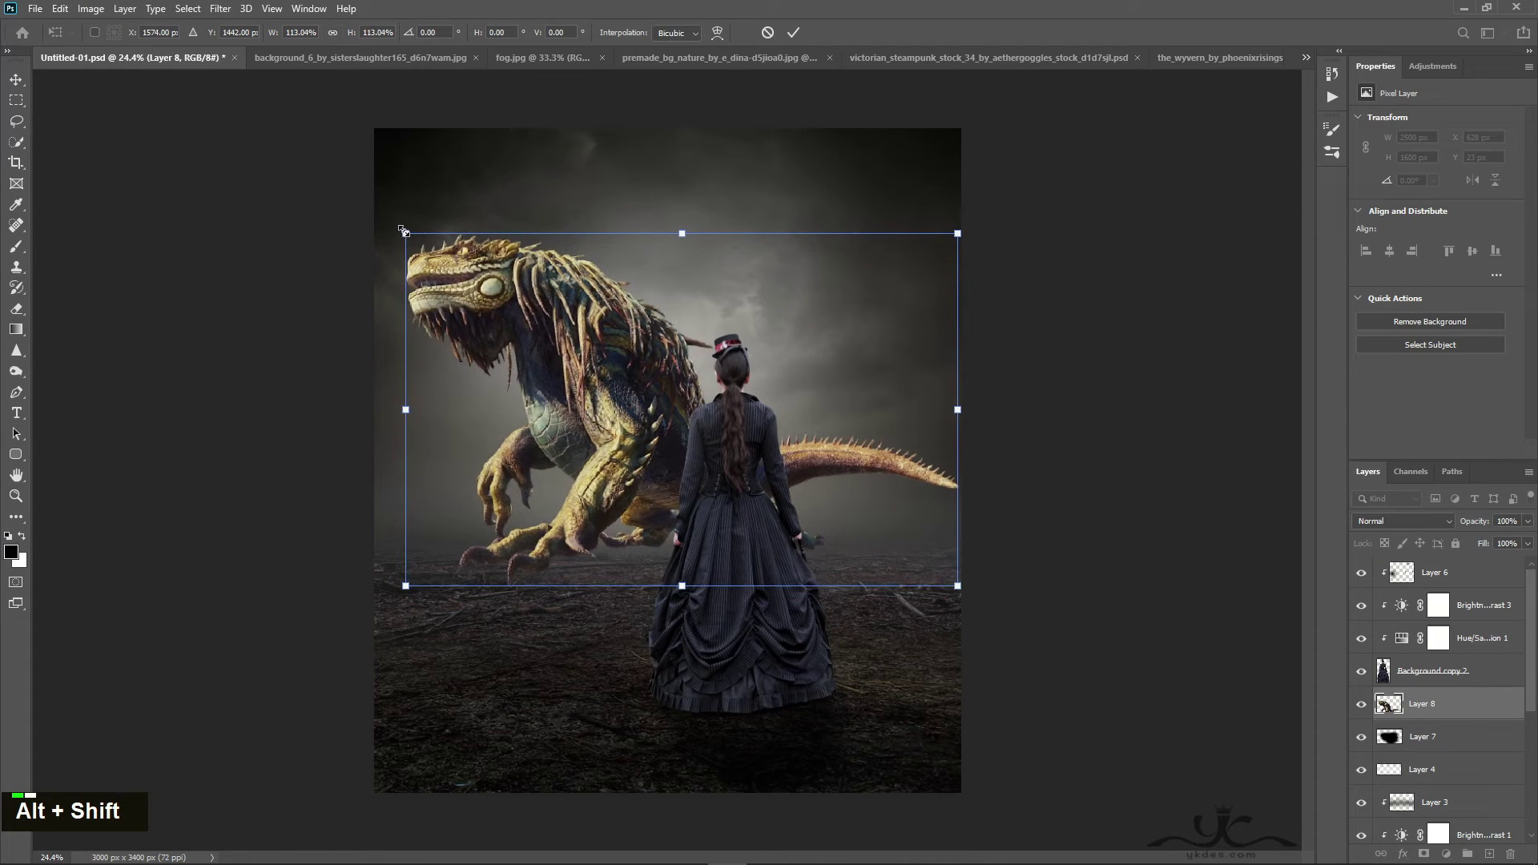
{"action": "key", "text": "Return"}
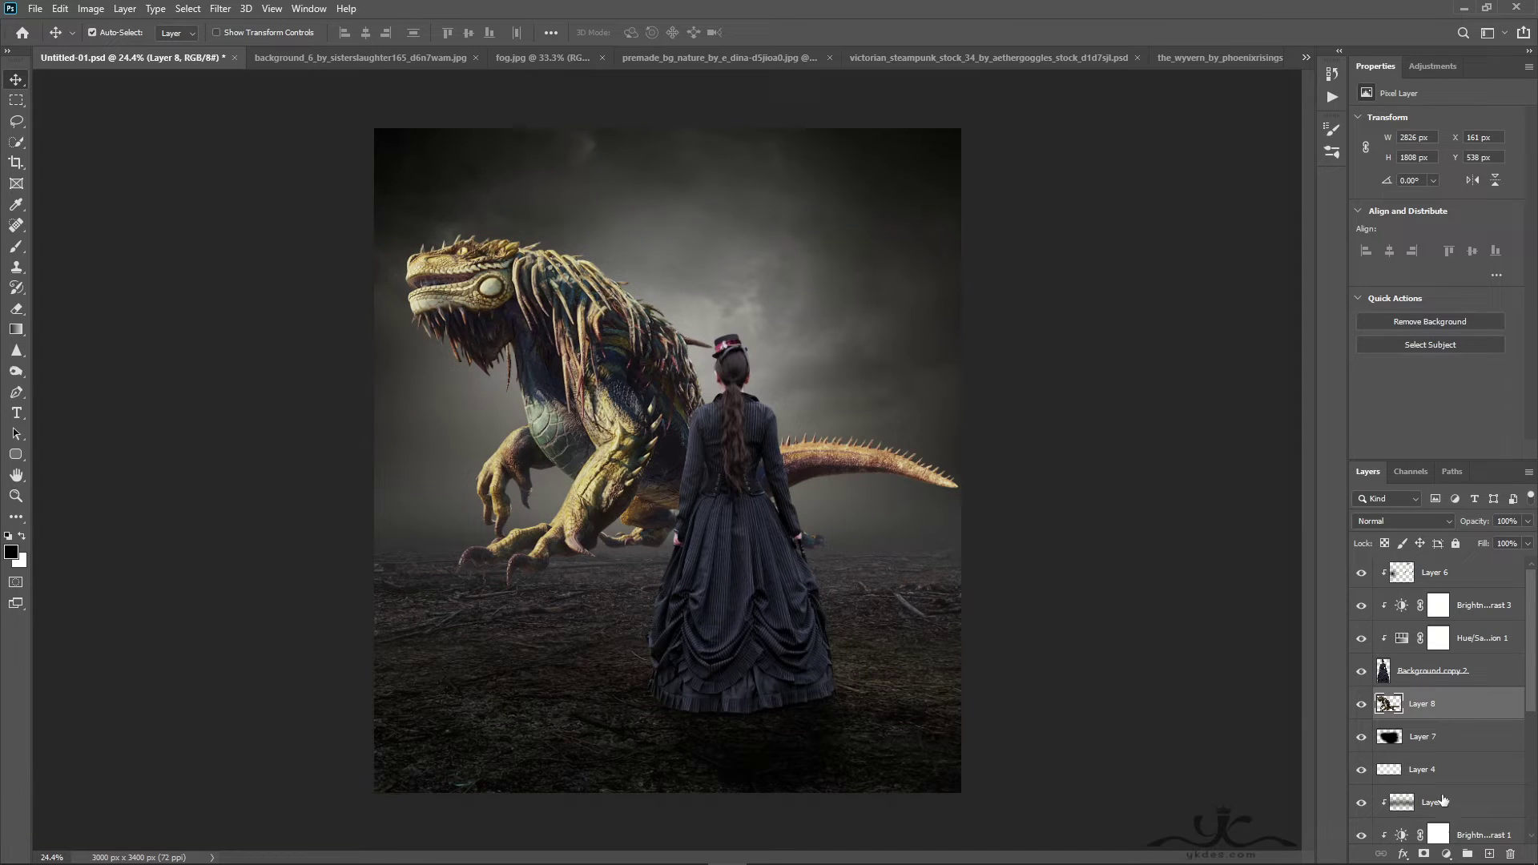
Add a layer mask to the wyvern and hide its feet along the horizon with a soft black 300 px brush
{"action": "left_click", "coordinate": [1423, 854]}
{"action": "left_click", "coordinate": [16, 247]}
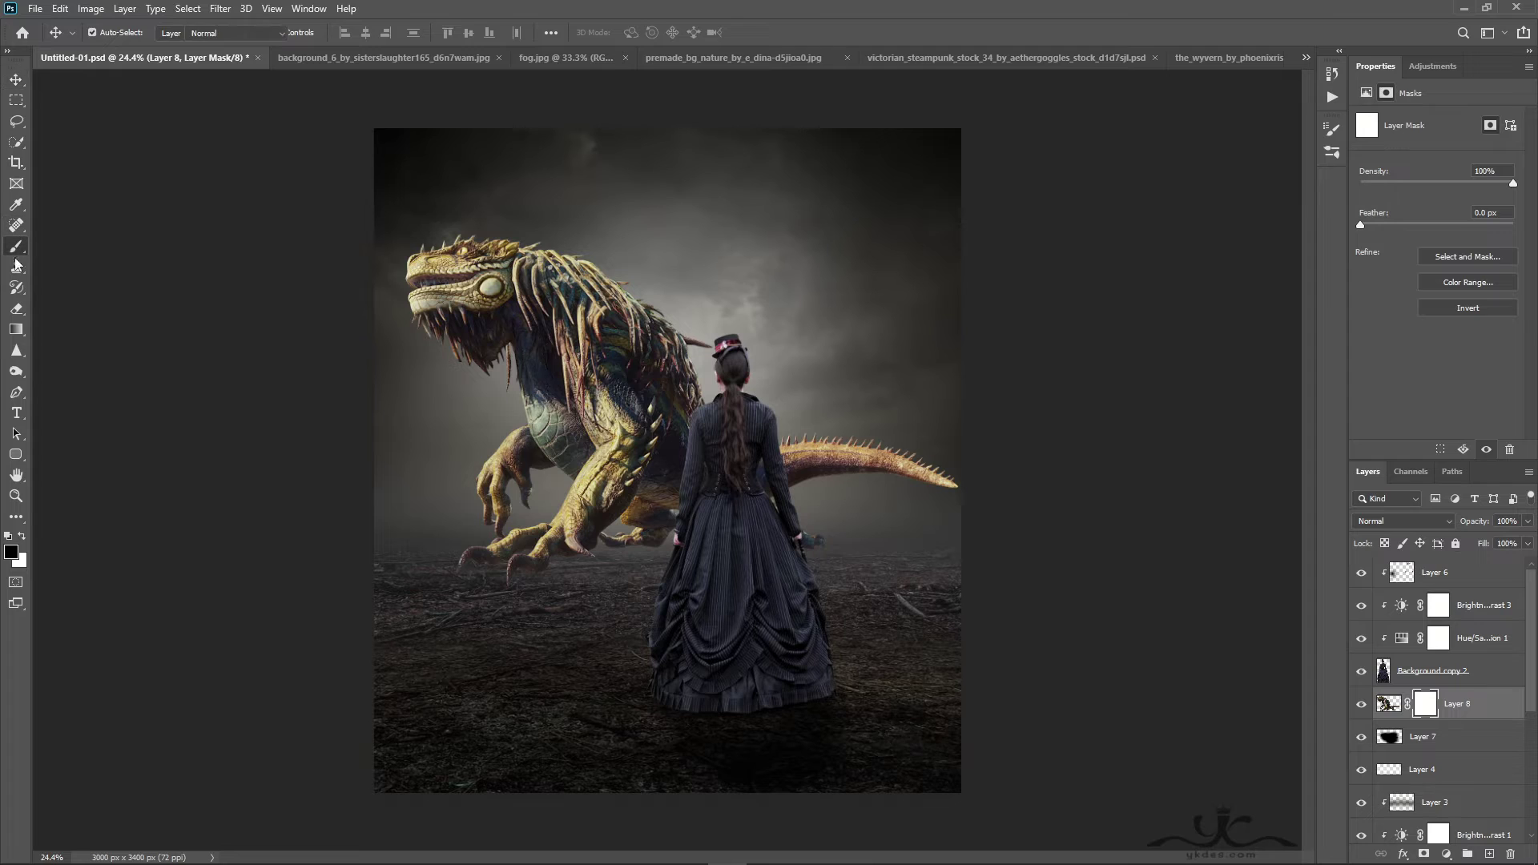
{"action": "mouse_move", "coordinate": [524, 570]}
{"action": "left_mouse_down"}
{"action": "mouse_move", "coordinate": [399, 581]}
{"action": "mouse_move", "coordinate": [546, 569]}
{"action": "left_mouse_up"}
{"action": "left_click_drag", "start_coordinate": [808, 564], "coordinate": [840, 567]}
{"action": "left_click_drag", "start_coordinate": [580, 552], "coordinate": [472, 569]}
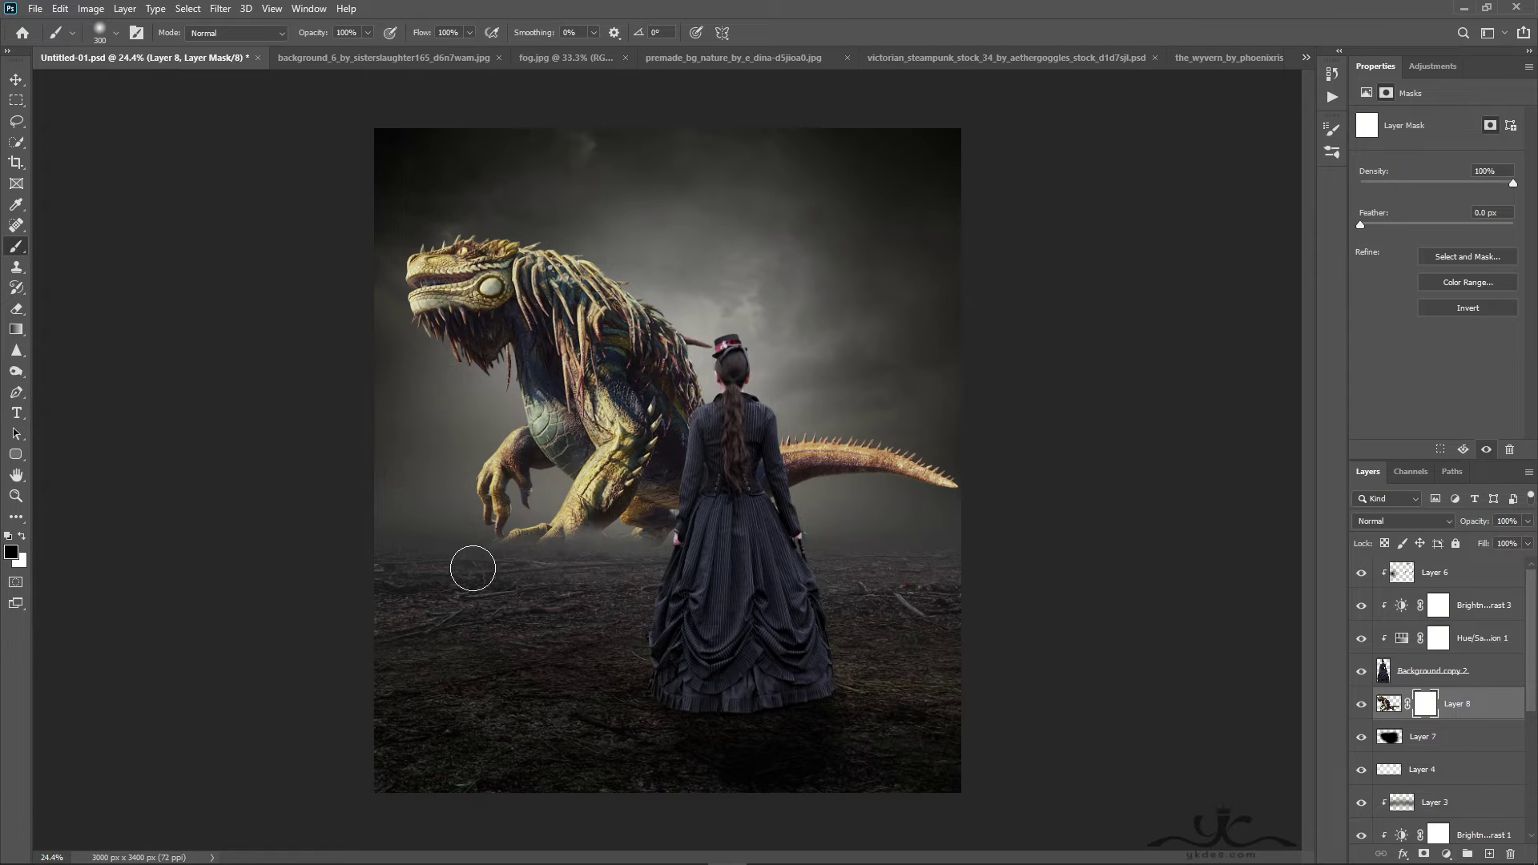
{"action": "key", "text": "v"}
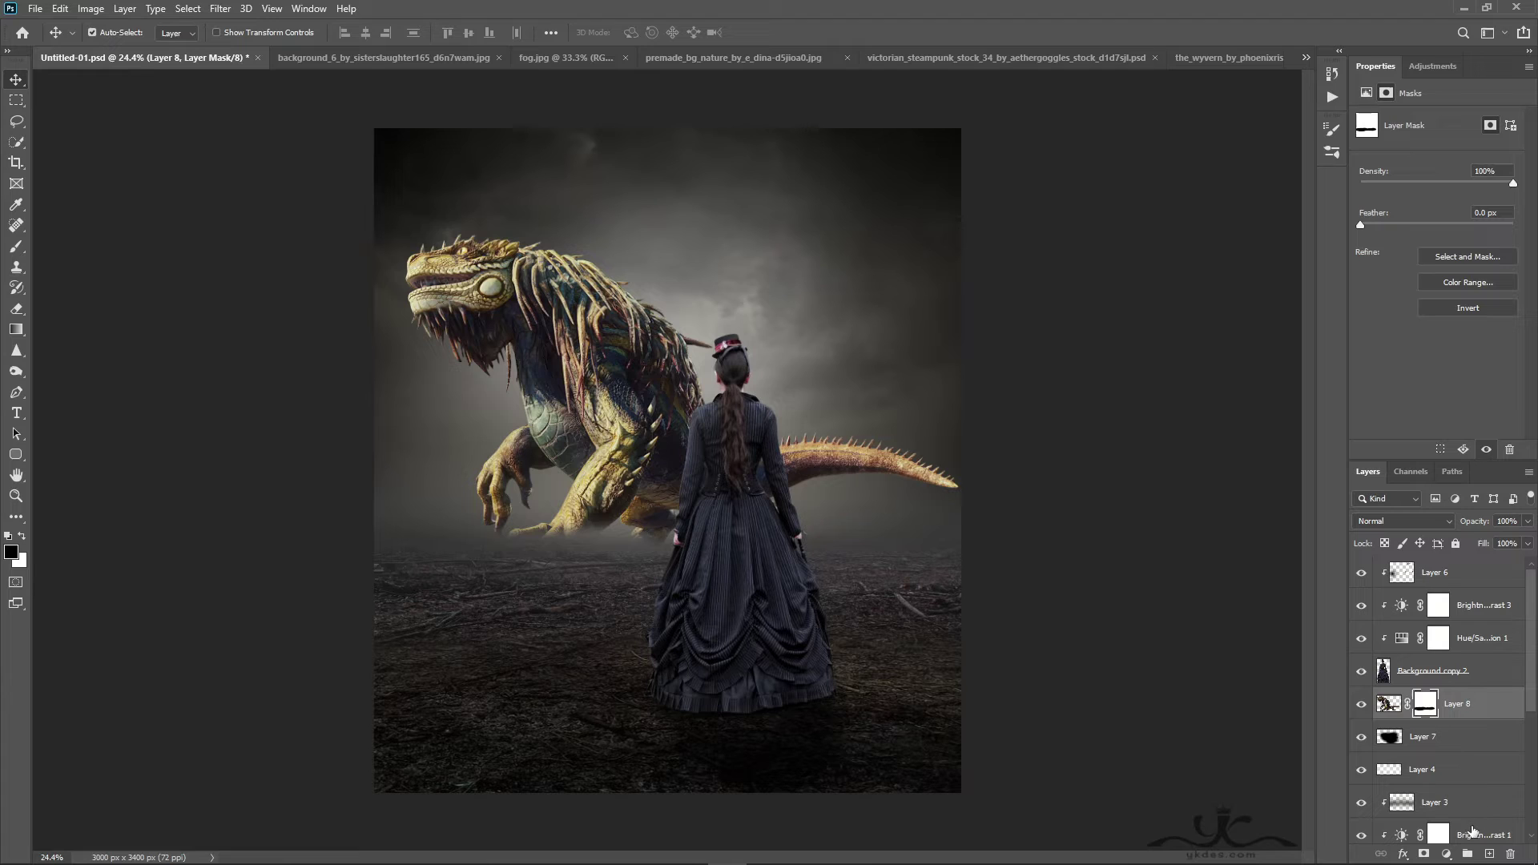
Add a Hue/Saturation adjustment clipped to the wyvern with saturation -52 and lightness -34
{"action": "left_click", "coordinate": [1445, 853]}
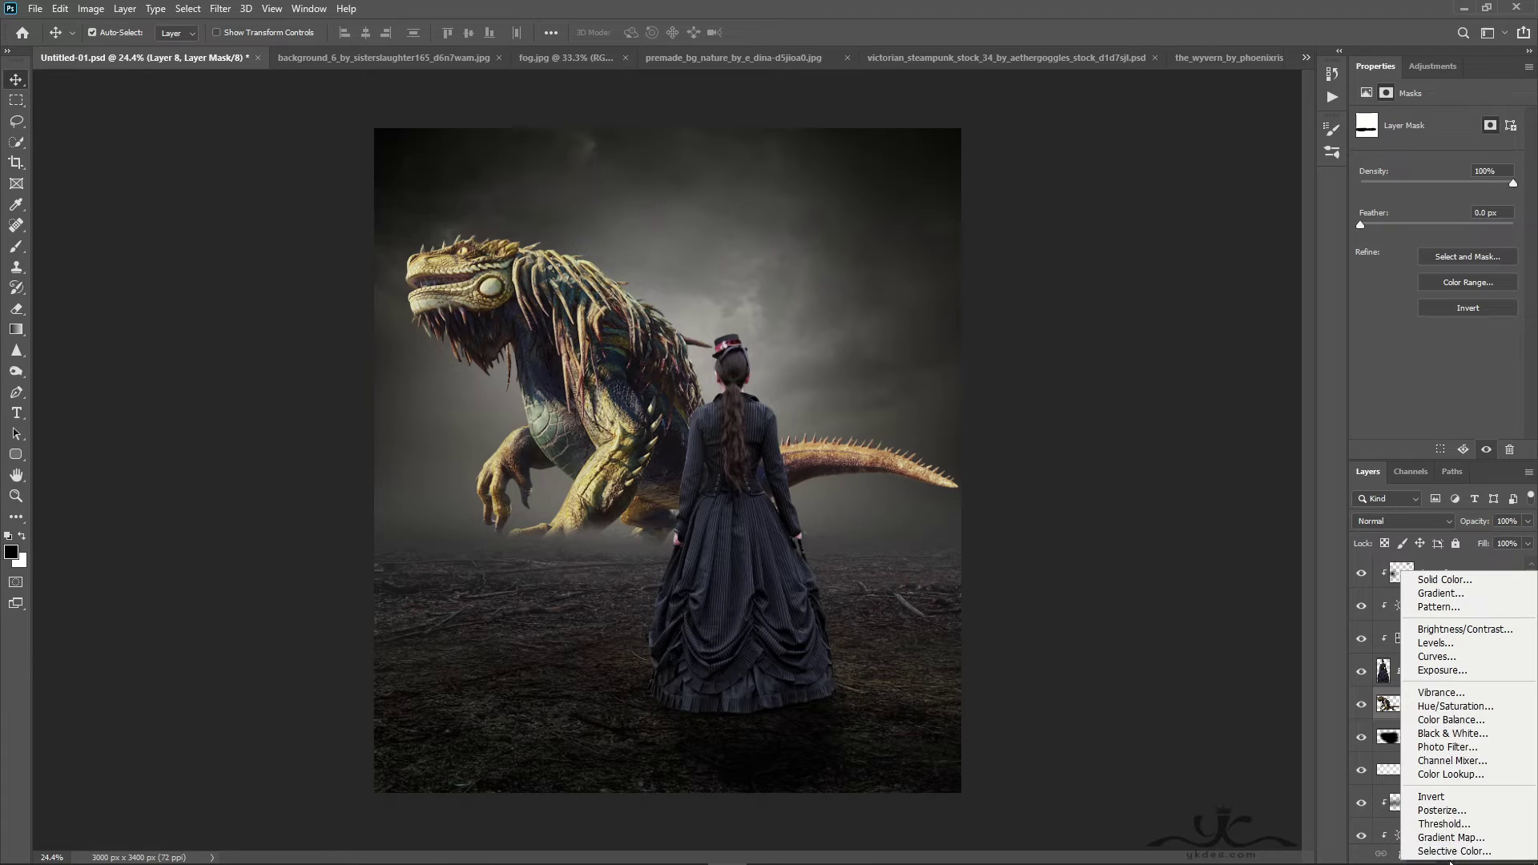
{"action": "left_click", "coordinate": [1455, 707]}
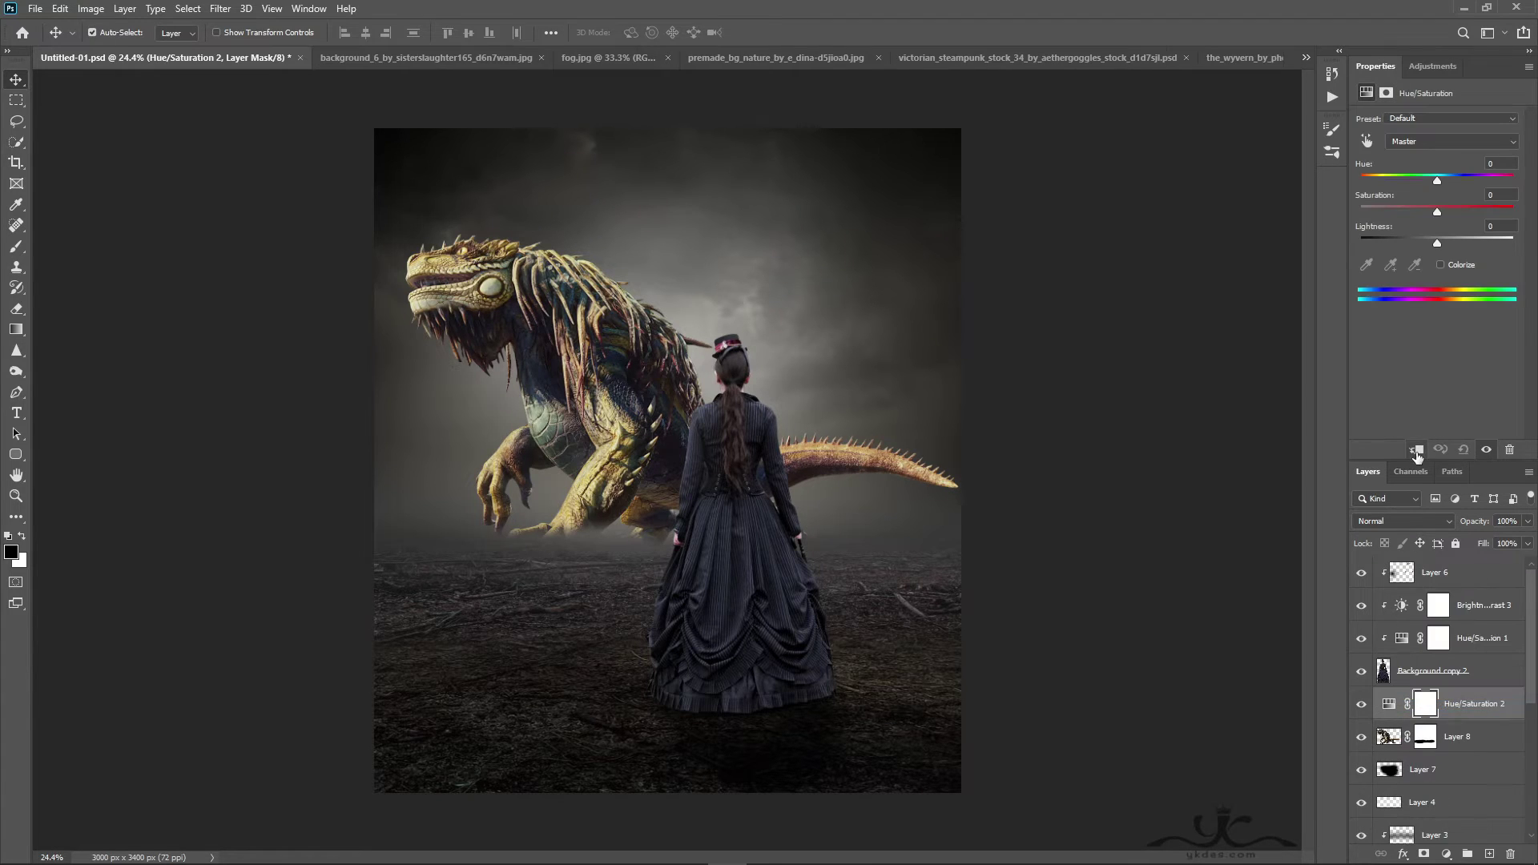
{"action": "left_click", "coordinate": [1415, 451]}
{"action": "left_click_drag", "start_coordinate": [1433, 211], "coordinate": [1409, 245]}
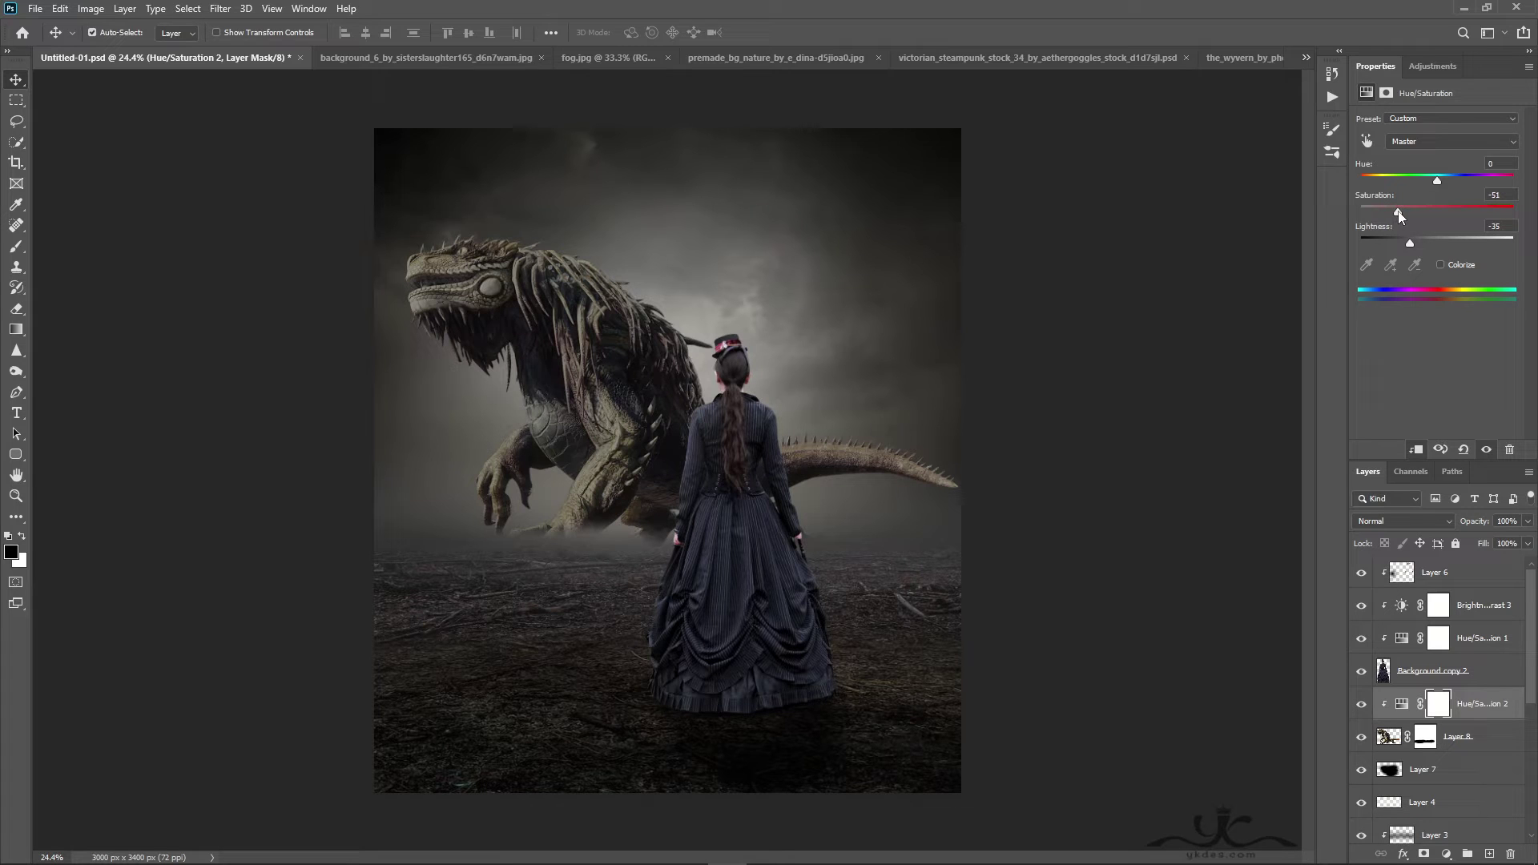
{"action": "left_click_drag", "start_coordinate": [1406, 245], "coordinate": [1385, 245]}
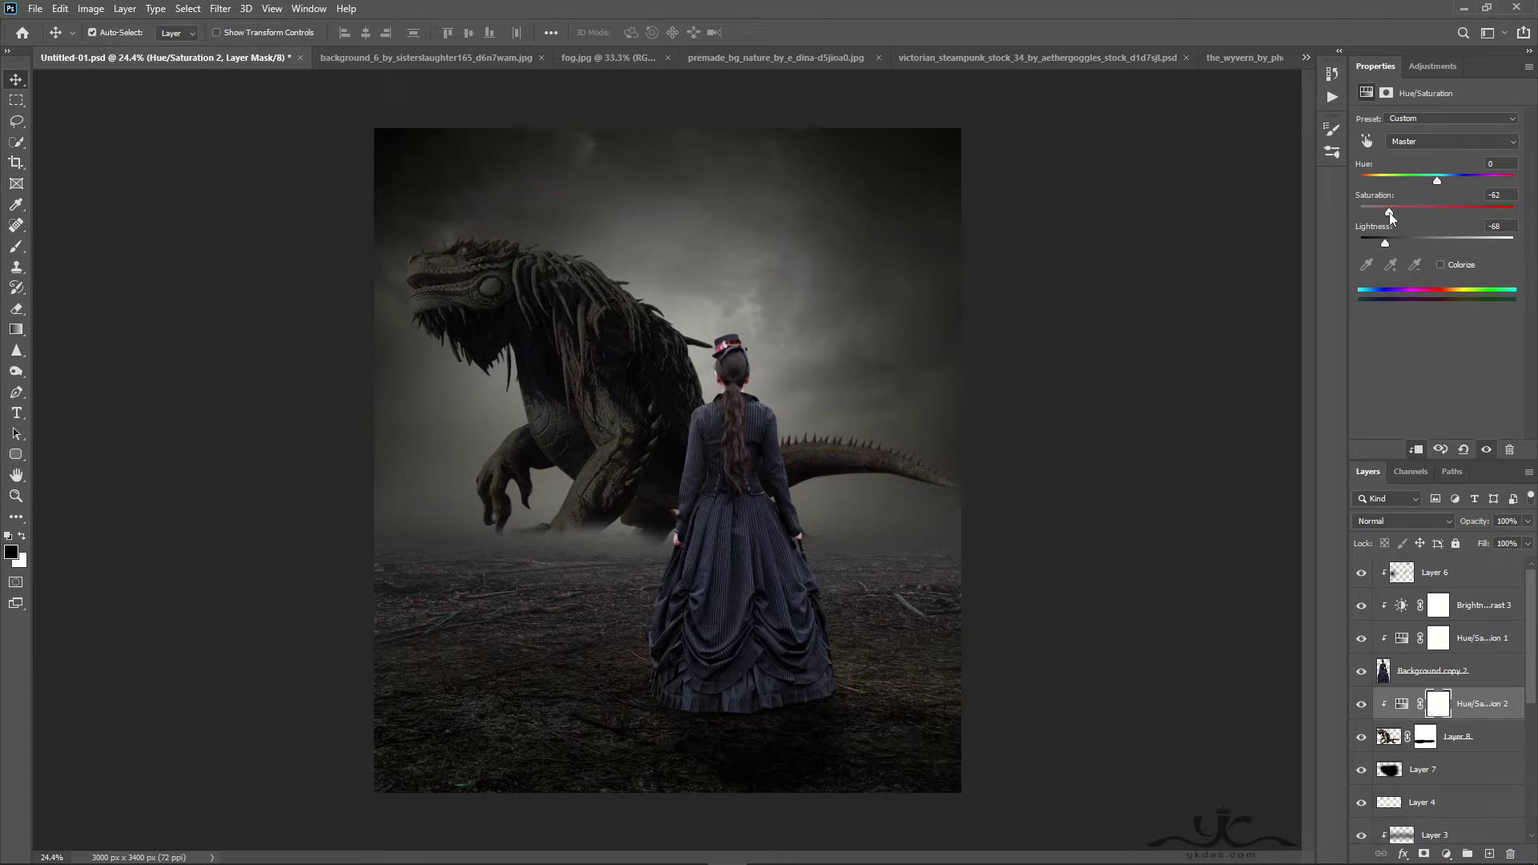
{"action": "left_click_drag", "start_coordinate": [1403, 242], "coordinate": [1410, 241]}
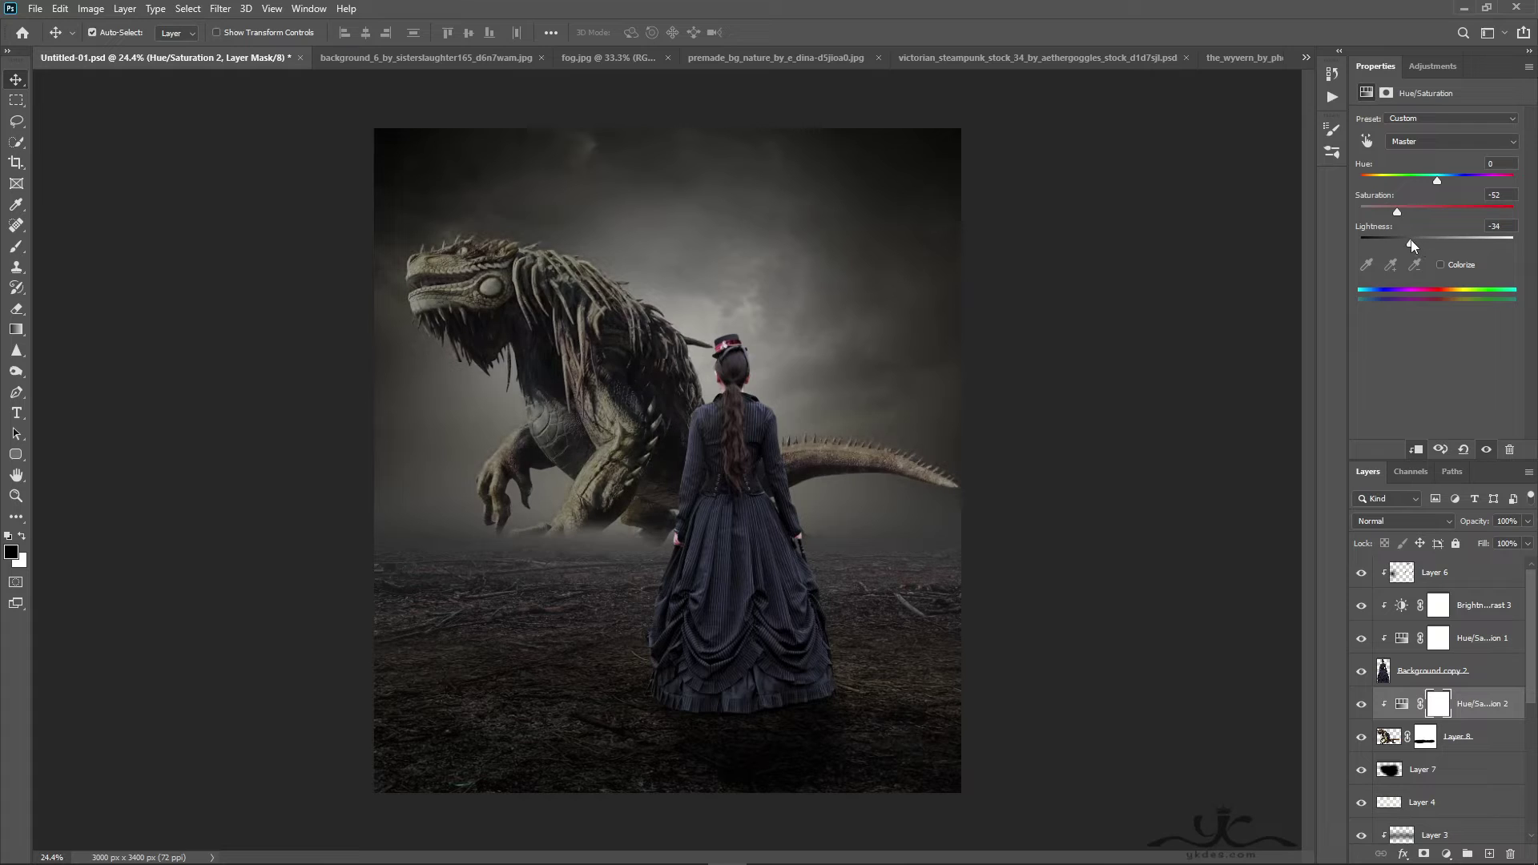
Add an Exposure adjustment clipped to the wyvern with exposure -3.25
{"action": "left_click", "coordinate": [1445, 854]}
{"action": "left_click", "coordinate": [1463, 671]}
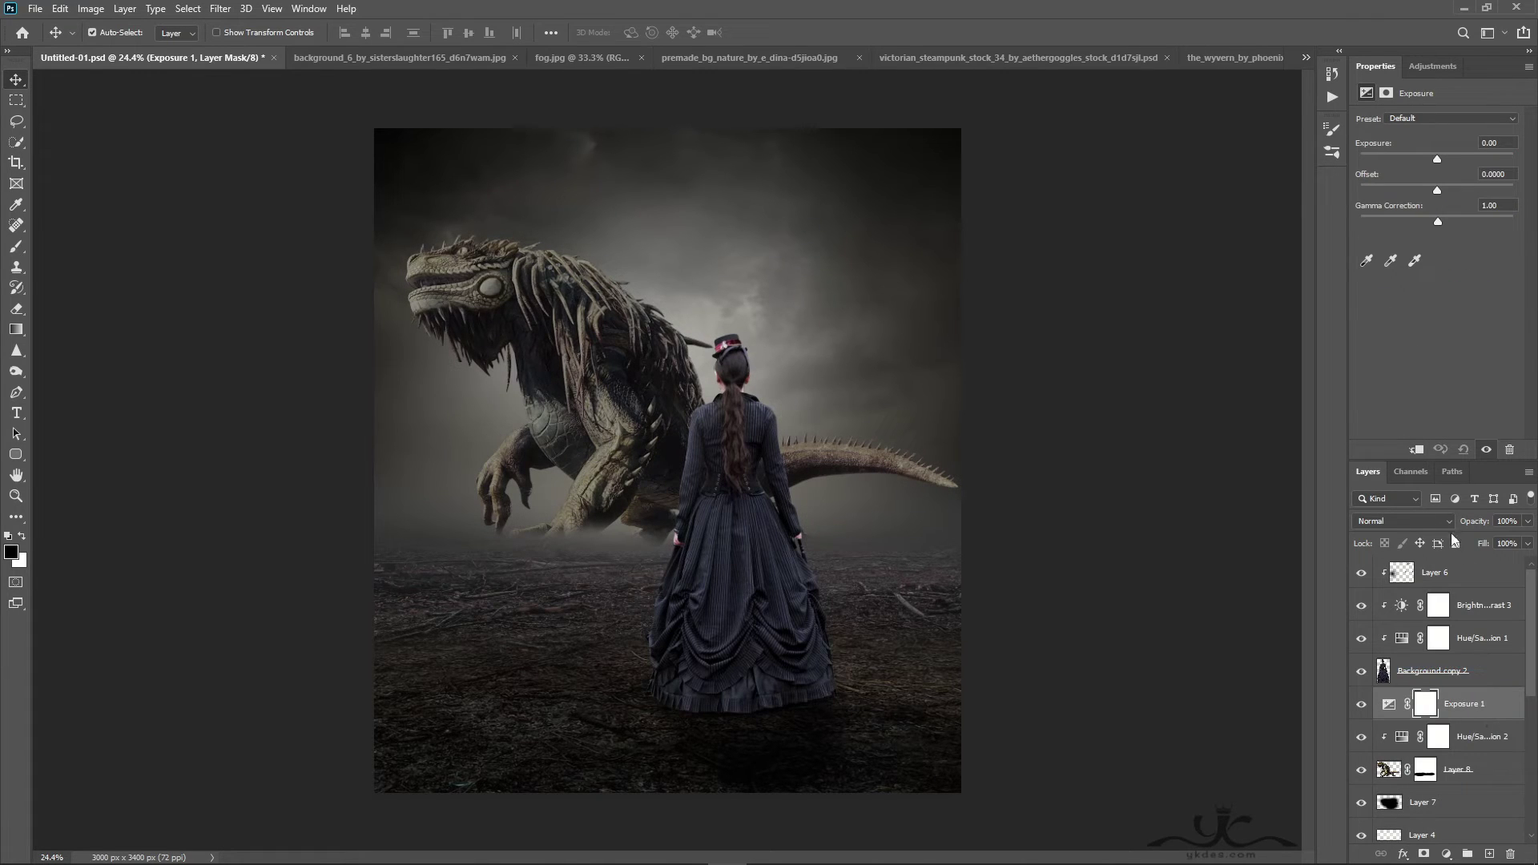
{"action": "left_click", "coordinate": [1415, 449]}
{"action": "left_click_drag", "start_coordinate": [1434, 164], "coordinate": [1399, 170]}
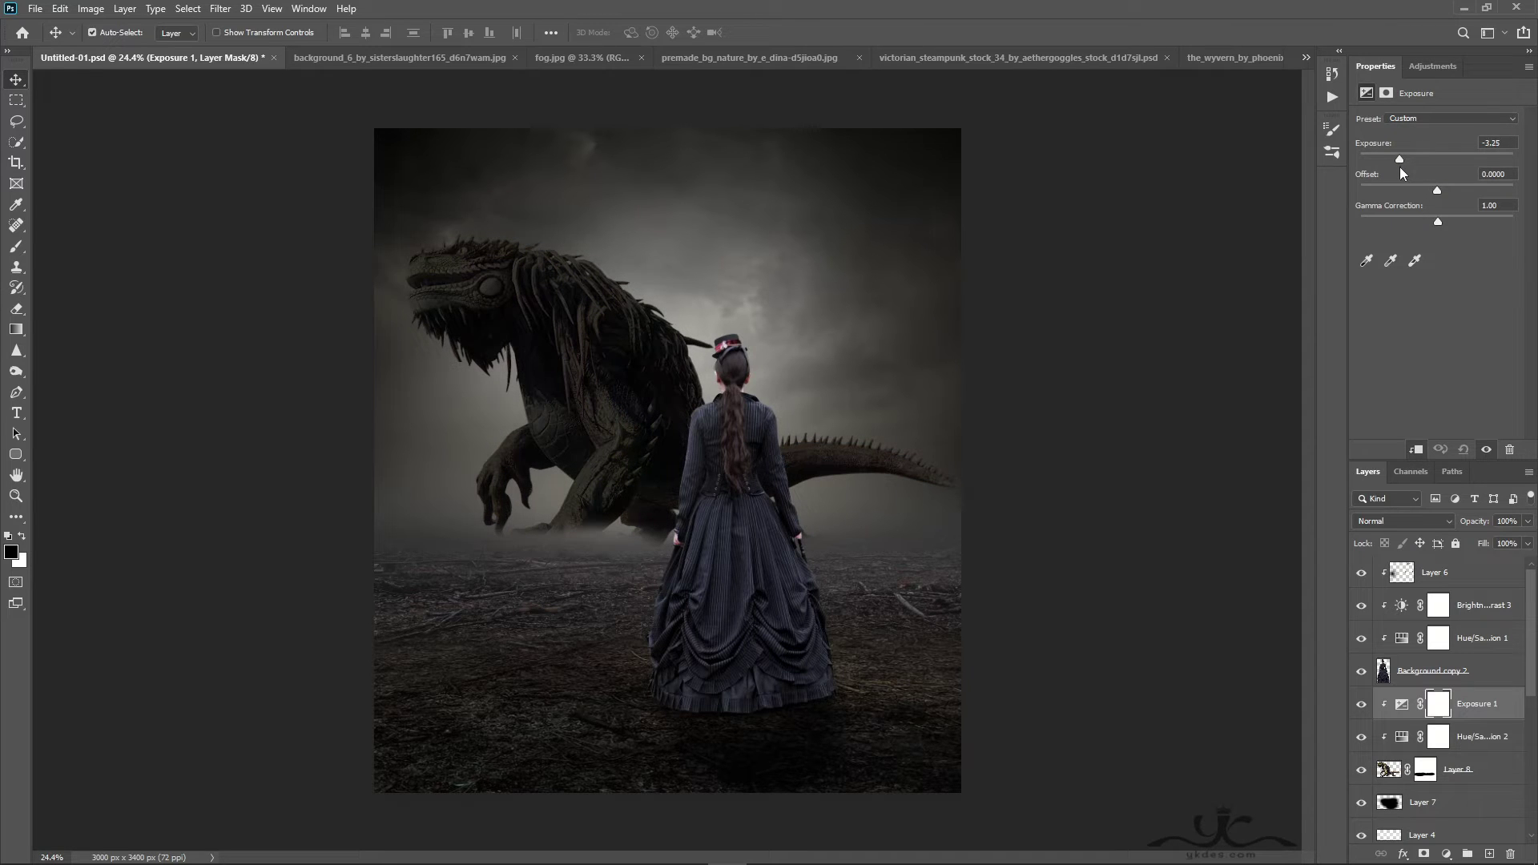
Paint black on the Exposure mask over the wyvern's head and upper back with a soft 600 px brush at 16% flow
{"action": "left_click", "coordinate": [1439, 704]}
{"action": "left_click", "coordinate": [16, 245]}
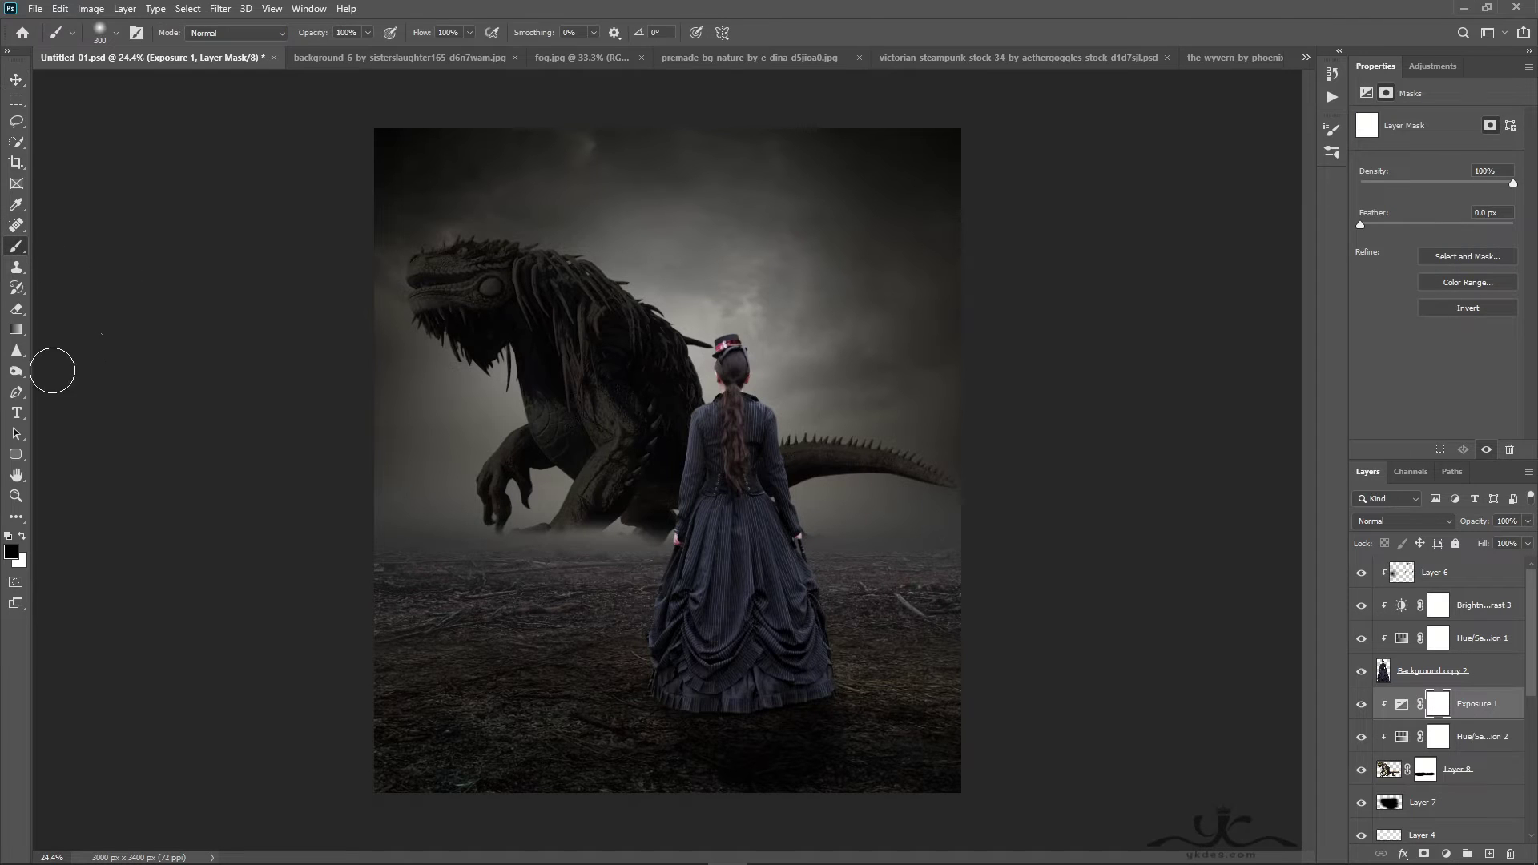
{"action": "left_click", "coordinate": [469, 33]}
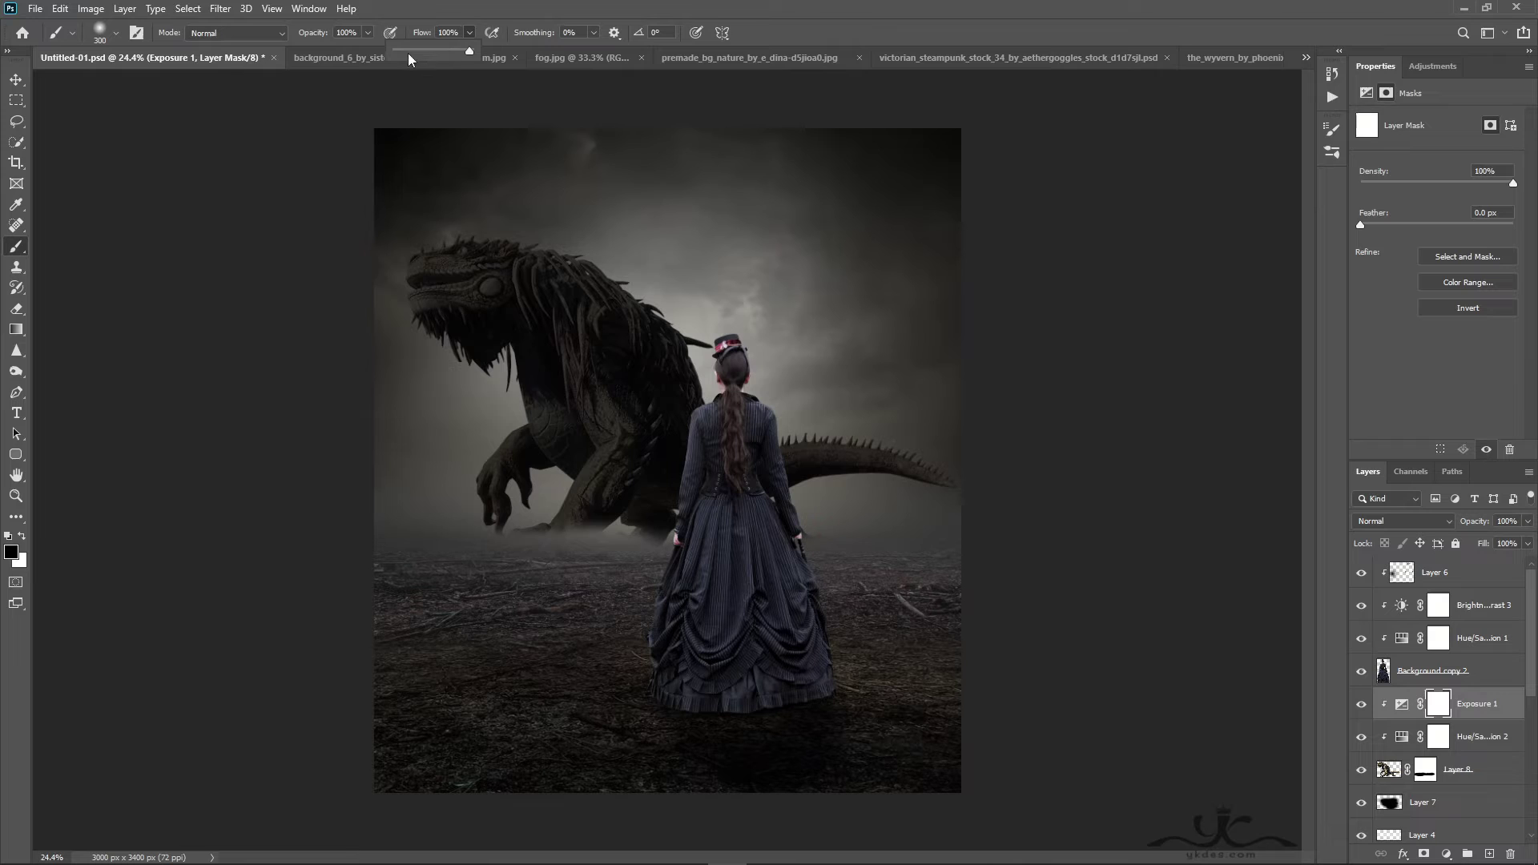
{"action": "left_click", "coordinate": [706, 8]}
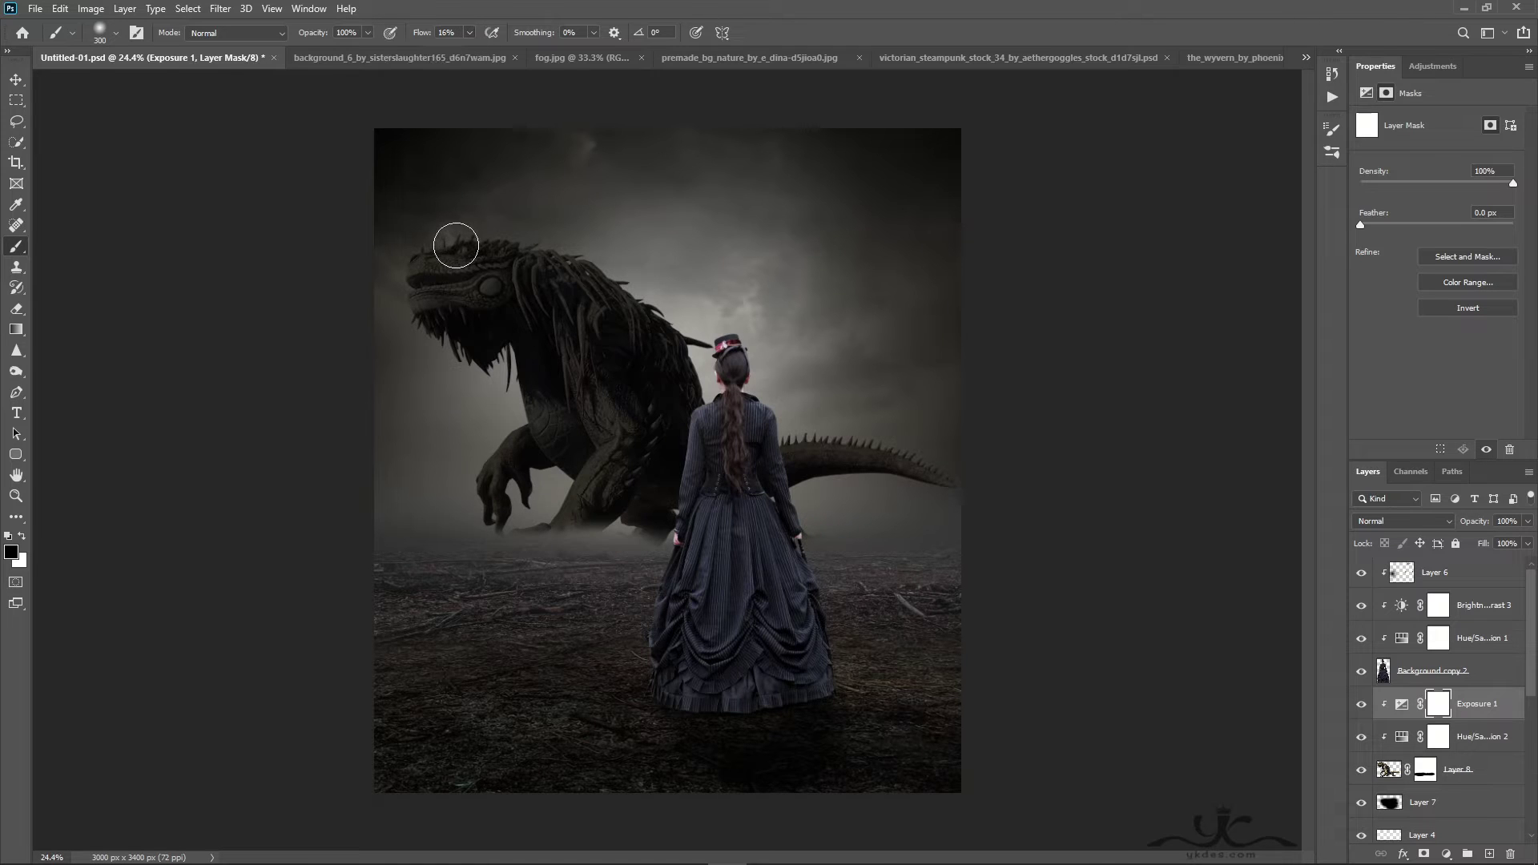
{"action": "key", "text": "bracketright"}
{"action": "key", "text": "bracketright"}
{"action": "key", "text": "bracketright"}
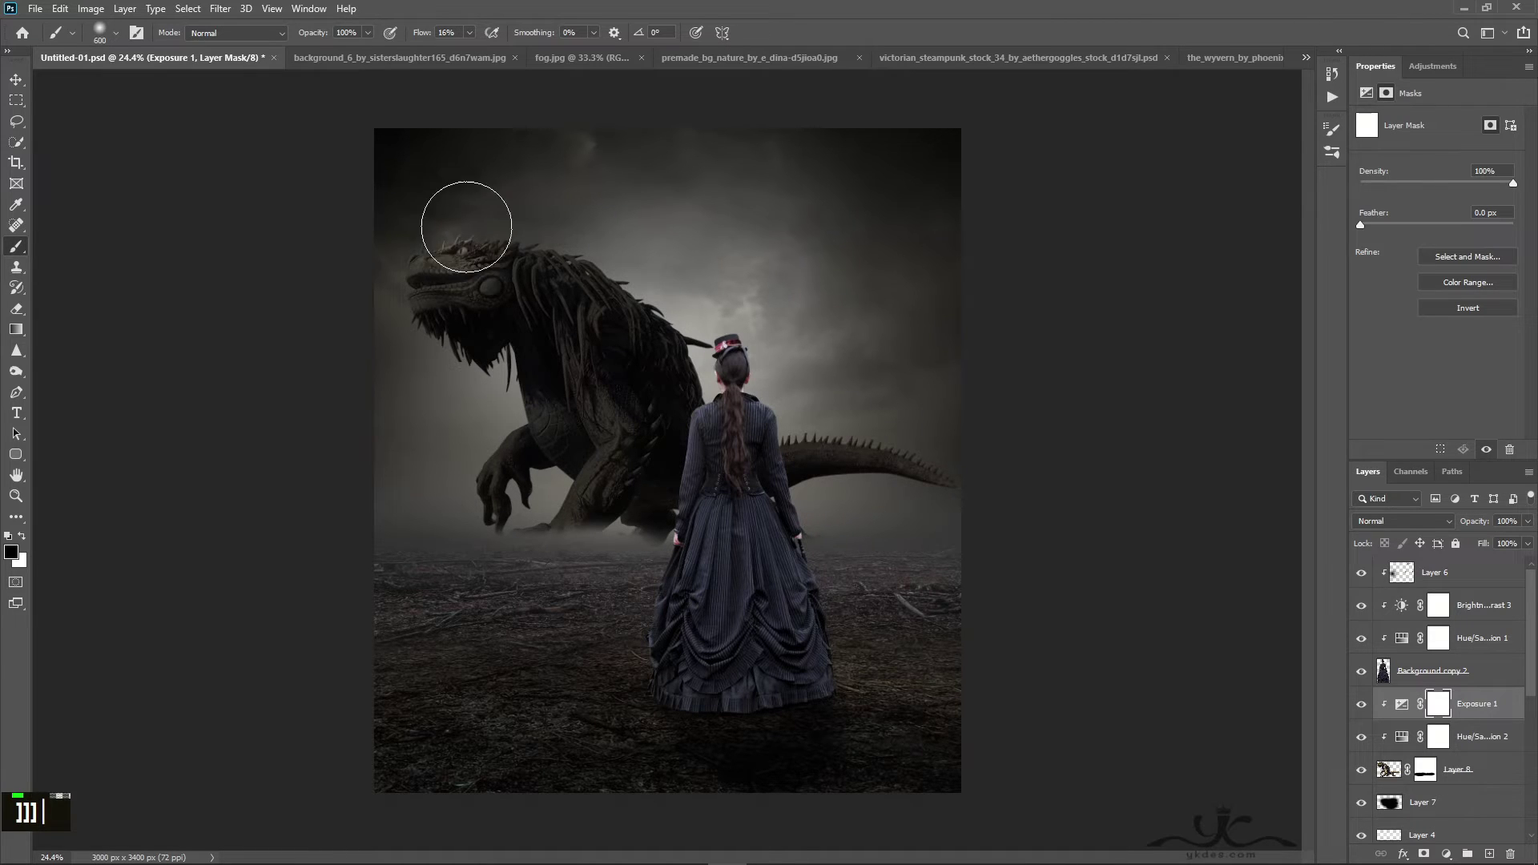
{"action": "mouse_move", "coordinate": [341, 254]}
{"action": "left_mouse_down"}
{"action": "mouse_move", "coordinate": [428, 267]}
{"action": "mouse_move", "coordinate": [563, 222]}
{"action": "mouse_move", "coordinate": [604, 246]}
{"action": "mouse_move", "coordinate": [488, 198]}
{"action": "mouse_move", "coordinate": [708, 288]}
{"action": "mouse_move", "coordinate": [678, 297]}
{"action": "mouse_move", "coordinate": [722, 315]}
{"action": "mouse_move", "coordinate": [705, 332]}
{"action": "mouse_move", "coordinate": [536, 229]}
{"action": "mouse_move", "coordinate": [579, 265]}
{"action": "mouse_move", "coordinate": [578, 286]}
{"action": "mouse_move", "coordinate": [720, 341]}
{"action": "mouse_move", "coordinate": [724, 367]}
{"action": "mouse_move", "coordinate": [867, 413]}
{"action": "mouse_move", "coordinate": [1113, 446]}
{"action": "mouse_move", "coordinate": [963, 440]}
{"action": "mouse_move", "coordinate": [711, 282]}
{"action": "mouse_move", "coordinate": [613, 269]}
{"action": "mouse_move", "coordinate": [705, 320]}
{"action": "mouse_move", "coordinate": [713, 351]}
{"action": "mouse_move", "coordinate": [649, 278]}
{"action": "mouse_move", "coordinate": [527, 260]}
{"action": "mouse_move", "coordinate": [477, 279]}
{"action": "mouse_move", "coordinate": [456, 310]}
{"action": "mouse_move", "coordinate": [459, 348]}
{"action": "mouse_move", "coordinate": [486, 262]}
{"action": "mouse_move", "coordinate": [466, 247]}
{"action": "mouse_move", "coordinate": [617, 337]}
{"action": "mouse_move", "coordinate": [712, 363]}
{"action": "mouse_move", "coordinate": [548, 266]}
{"action": "left_mouse_up"}
{"action": "double_click", "coordinate": [490, 263]}
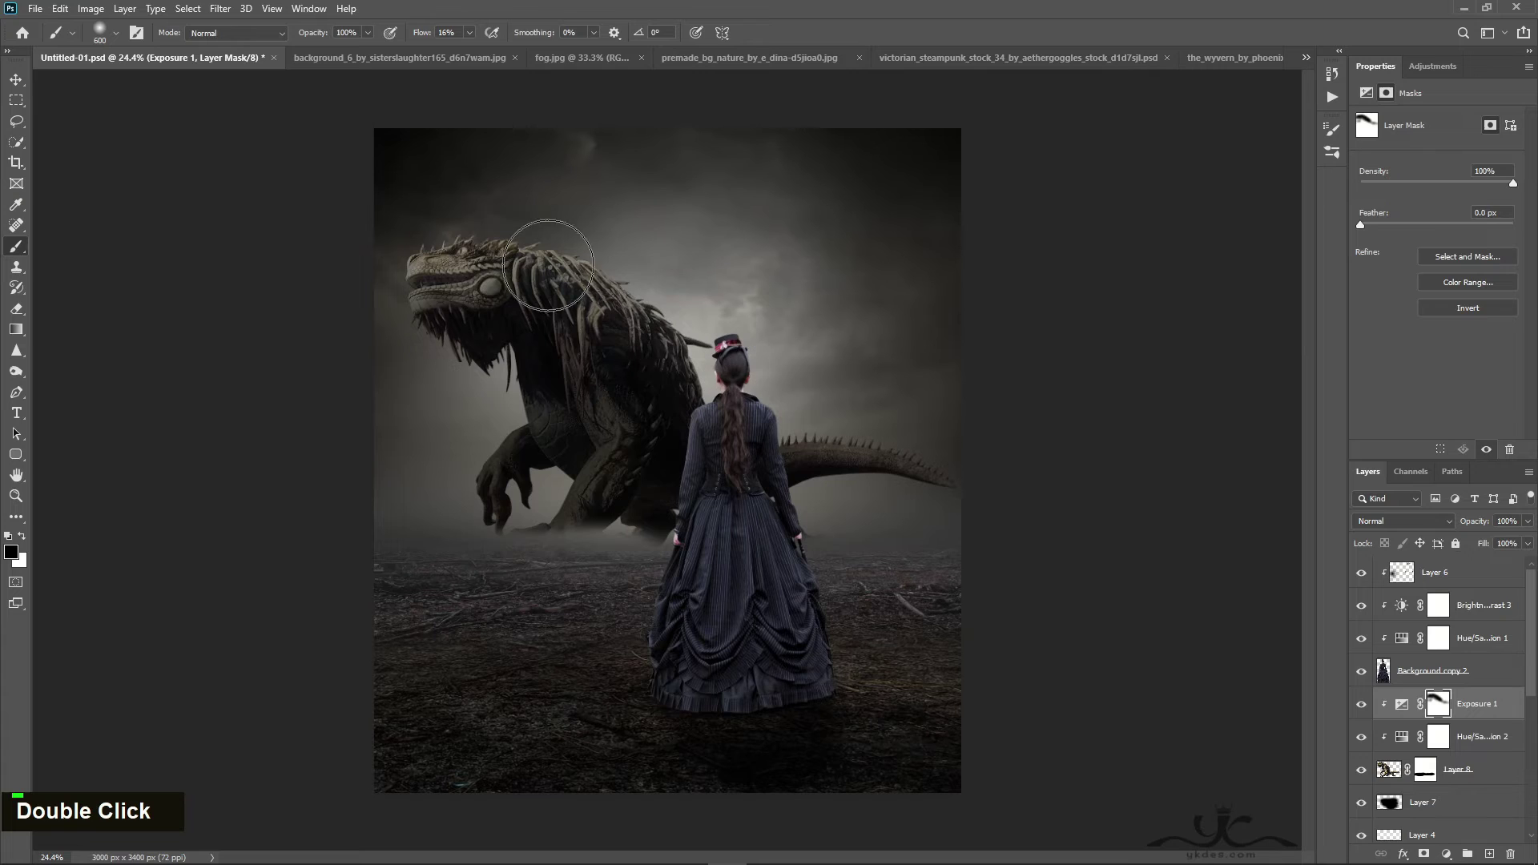
{"action": "left_click", "coordinate": [16, 81]}
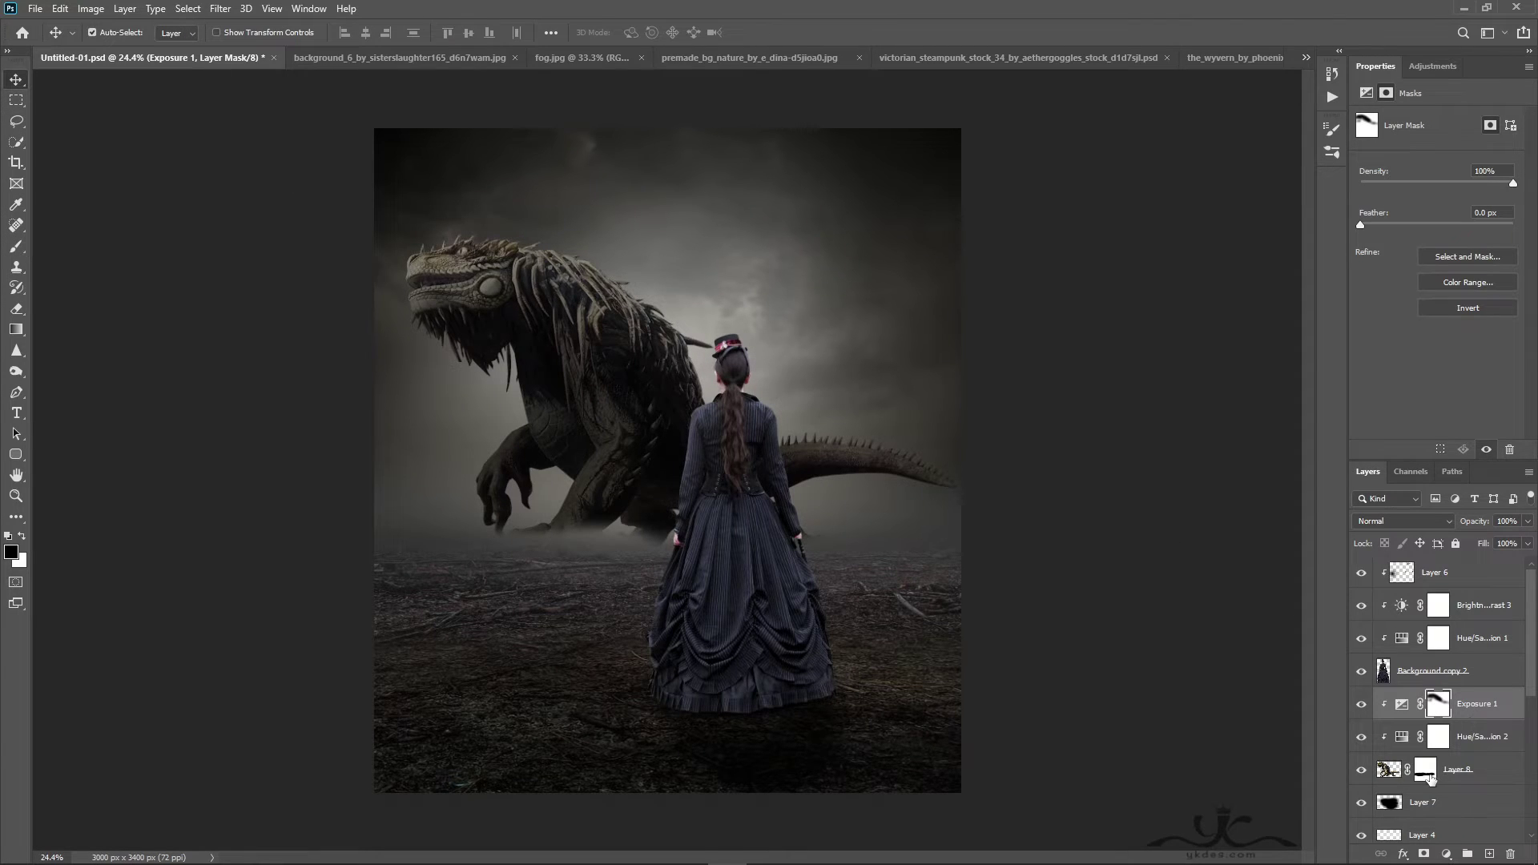
Paint white on the wyvern's layer mask around its legs with the 600 px brush at 16% flow
{"action": "left_click", "coordinate": [1430, 776]}
{"action": "left_click", "coordinate": [23, 535]}
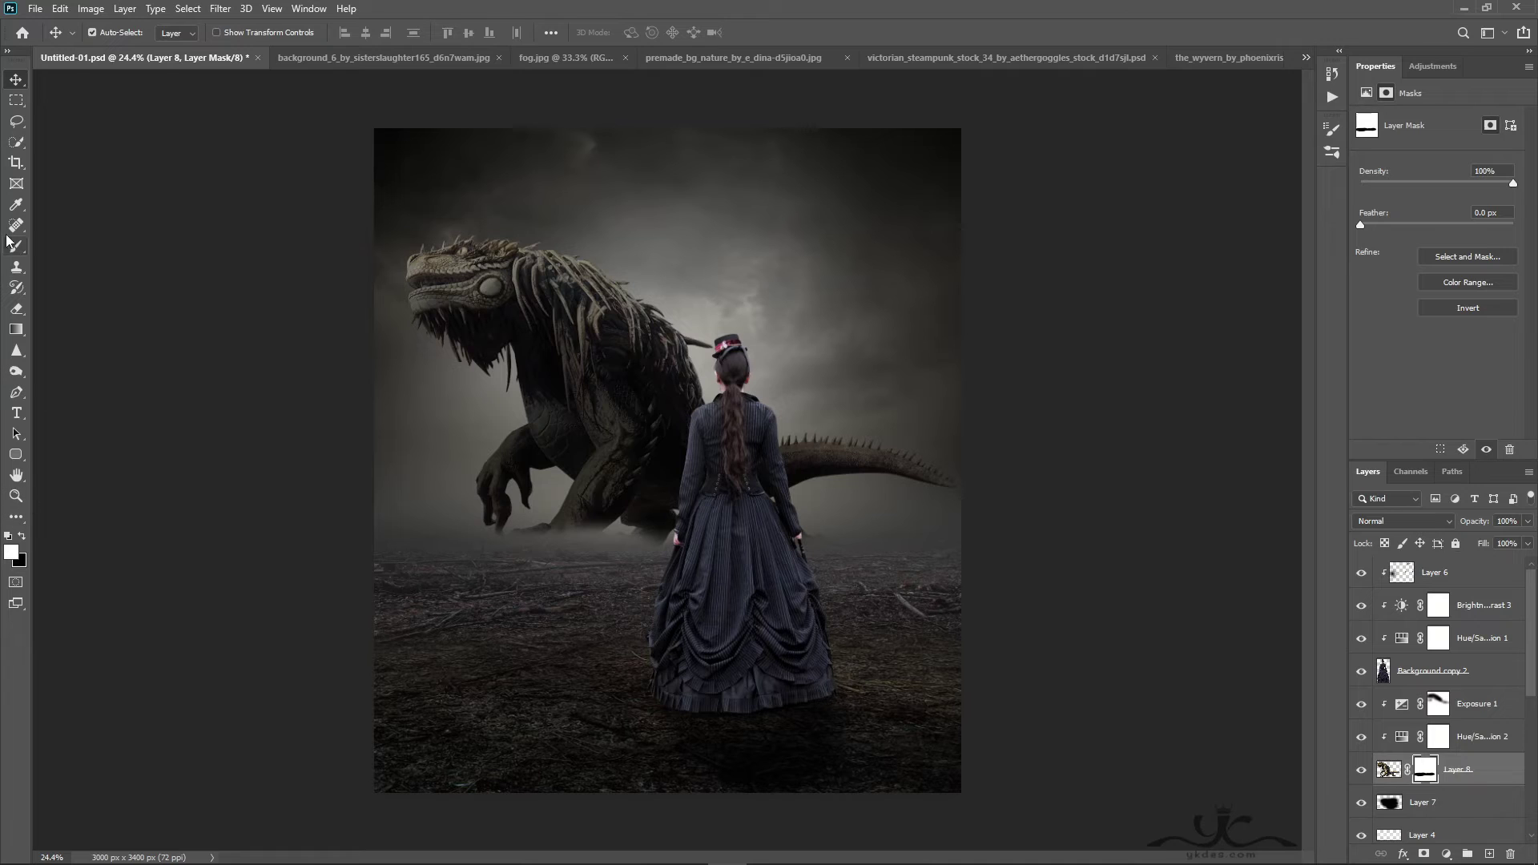
{"action": "left_click", "coordinate": [14, 245]}
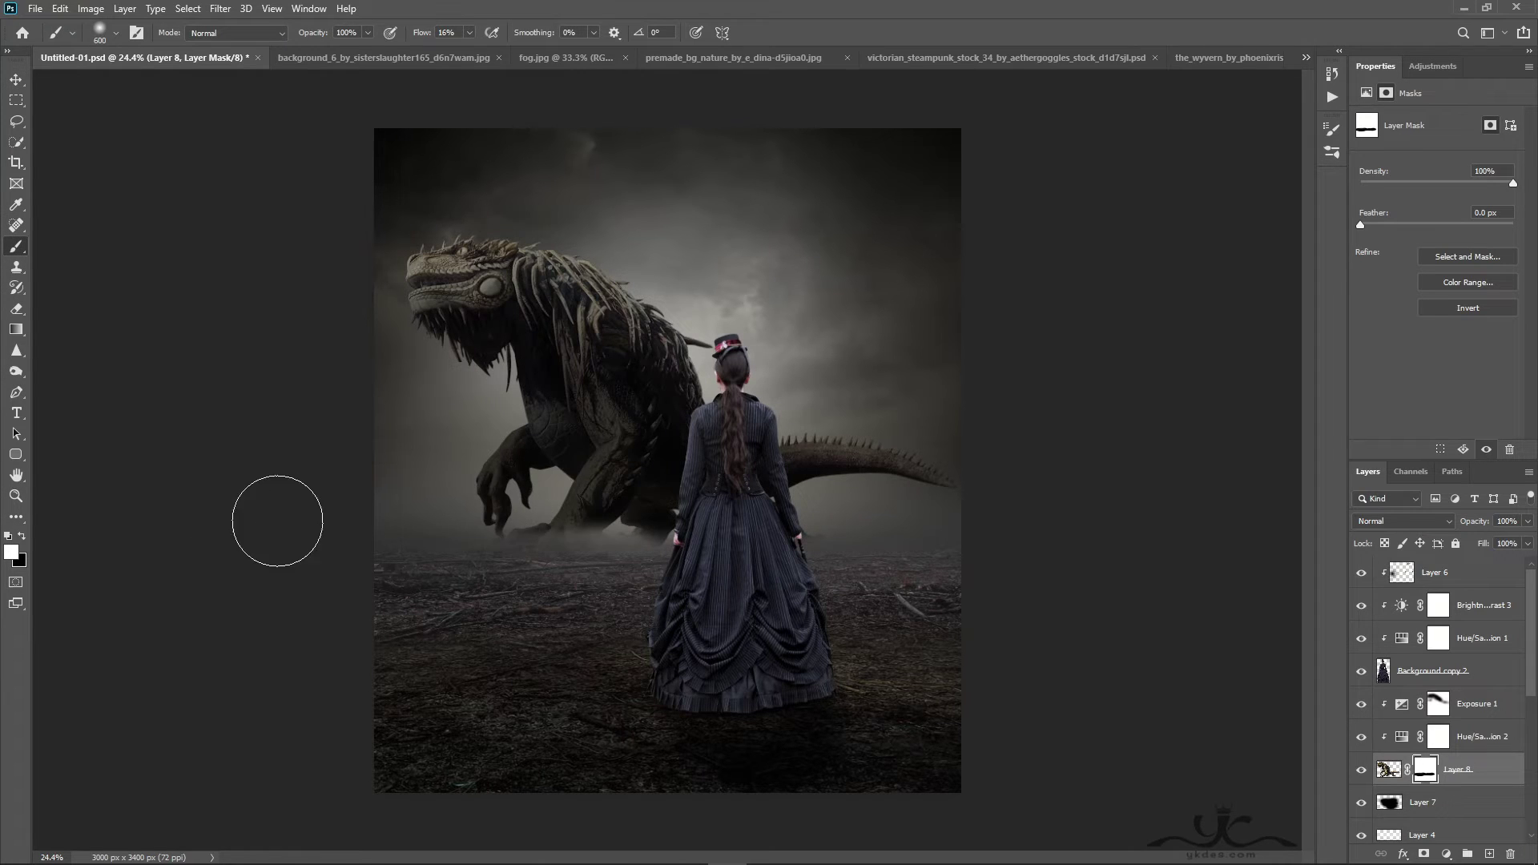
{"action": "double_click", "coordinate": [623, 503]}
Move the wyvern layer together with its Hue/Saturation and Exposure adjustments below Group 1, directly above Gradient Fill 1
{"action": "left_click", "coordinate": [1488, 705], "text": "shift"}
{"action": "scroll", "coordinate": [1488, 734], "scroll_direction": "down", "scroll_amount": 1}
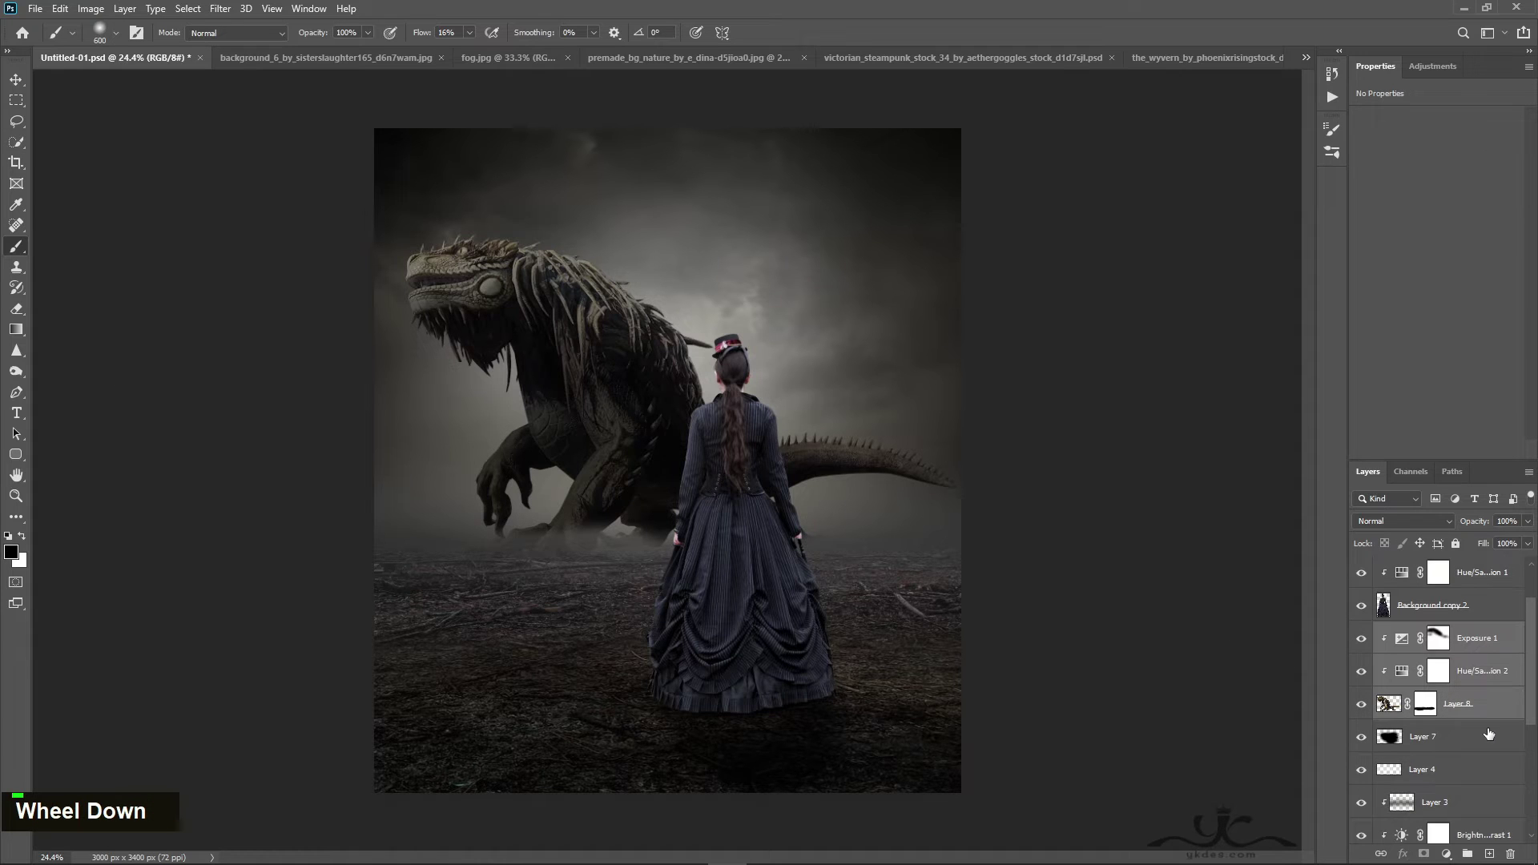
{"action": "scroll", "coordinate": [1486, 730], "scroll_direction": "down", "scroll_amount": 2}
{"action": "left_click_drag", "start_coordinate": [1487, 609], "coordinate": [1483, 720]}
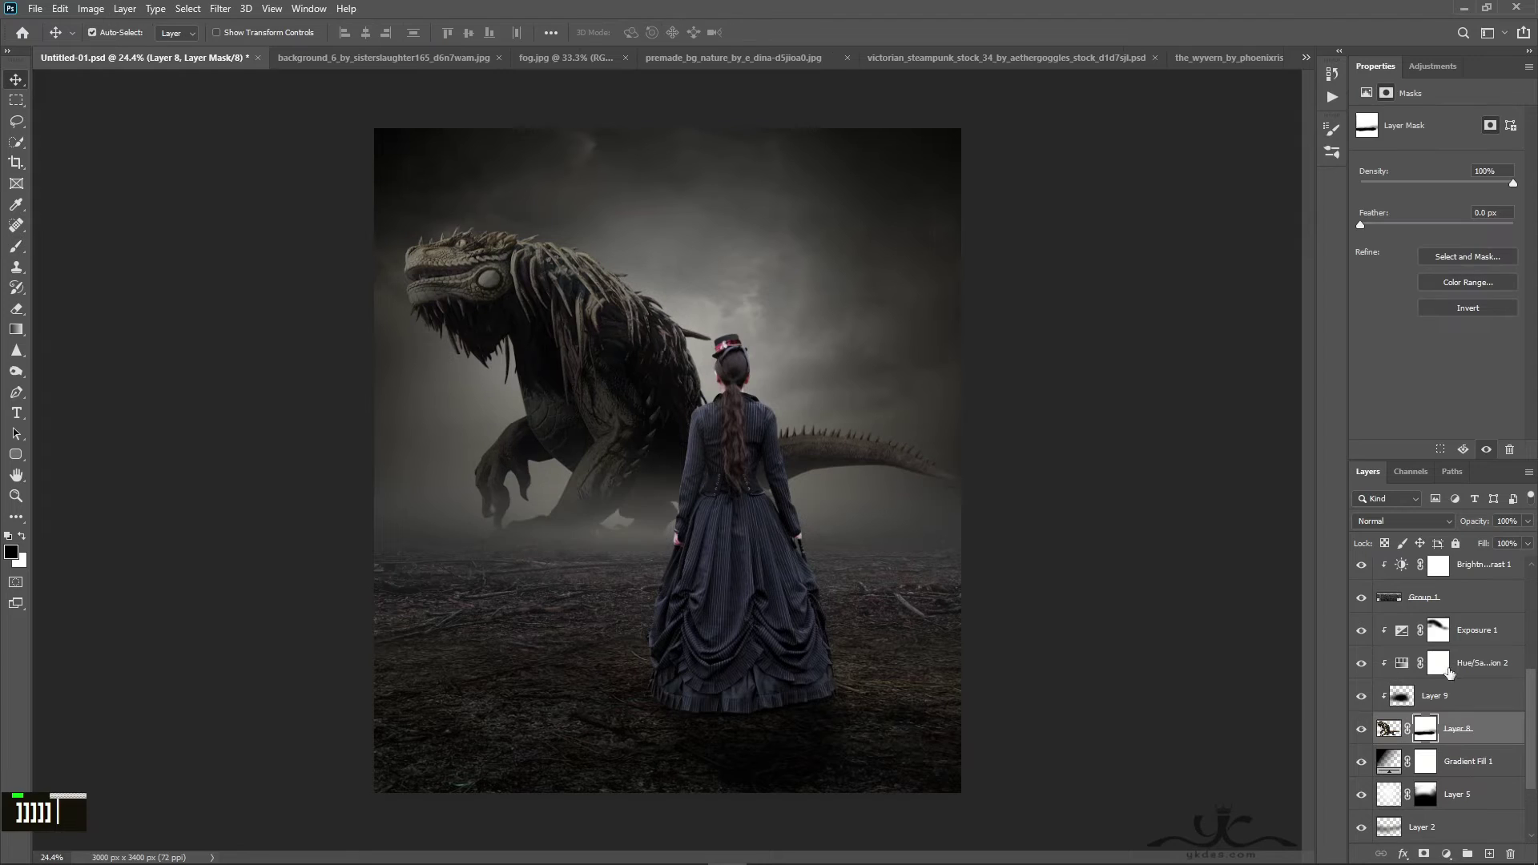
Add a clipped Curves adjustment above the wyvern's Exposure, raising the black point to output 16 and mapping input 145 to output 128
{"action": "left_click", "coordinate": [1475, 636]}
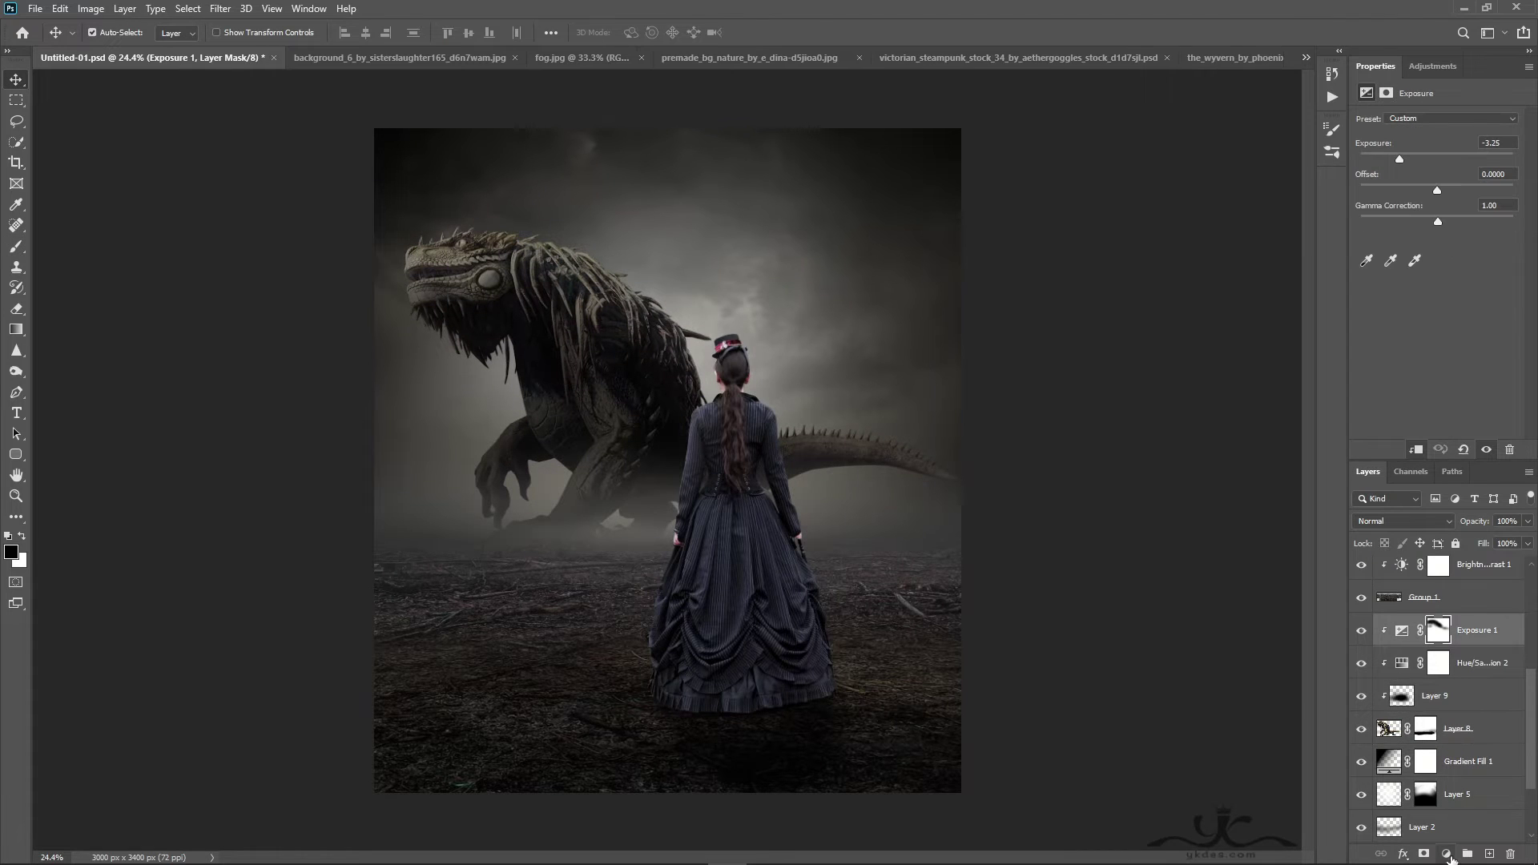
{"action": "left_click", "coordinate": [1446, 853]}
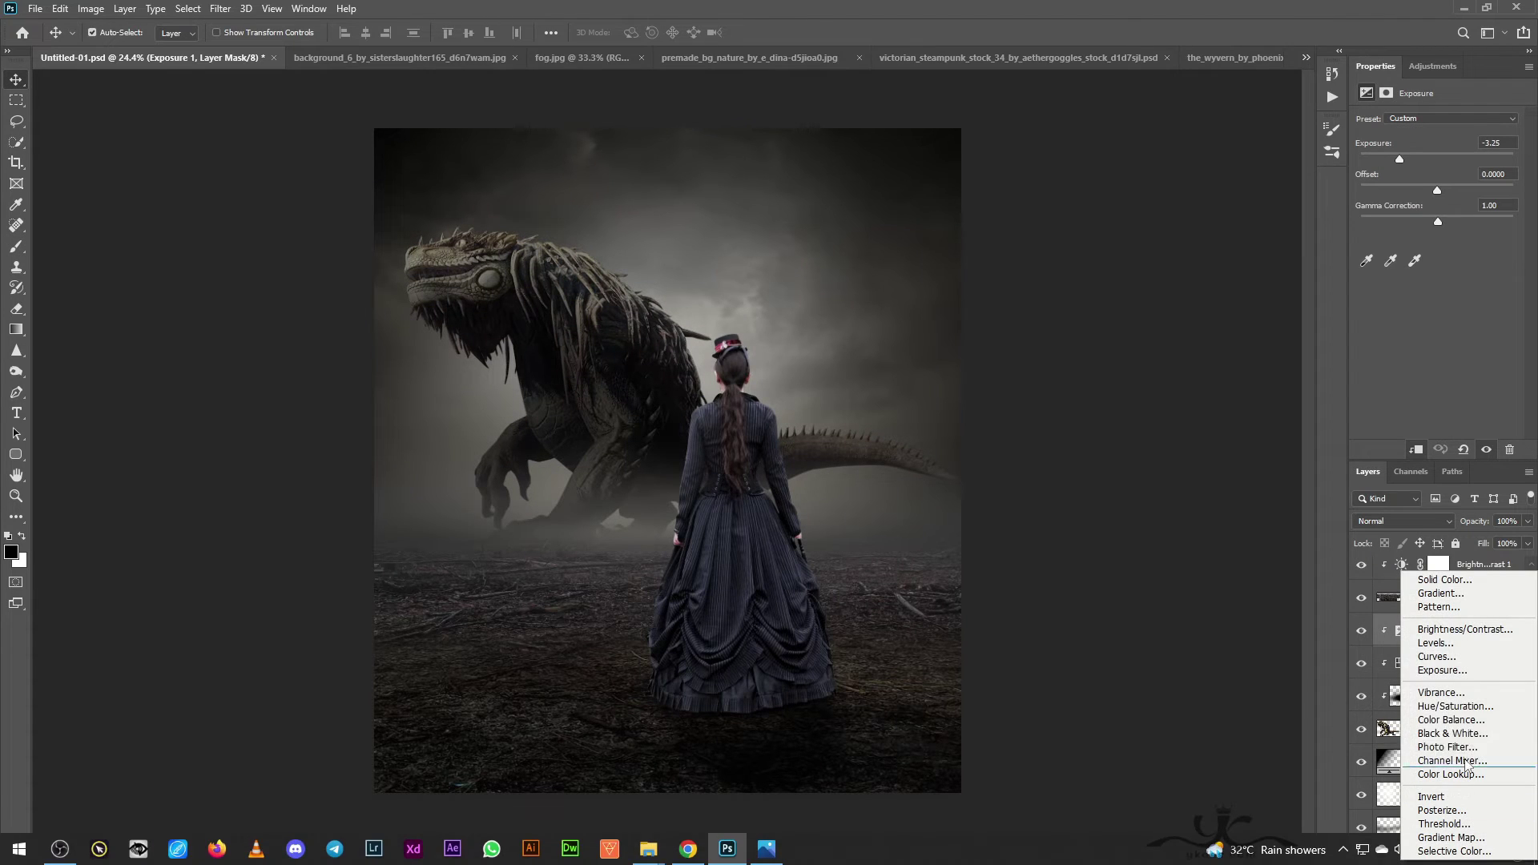
{"action": "left_click", "coordinate": [1457, 657]}
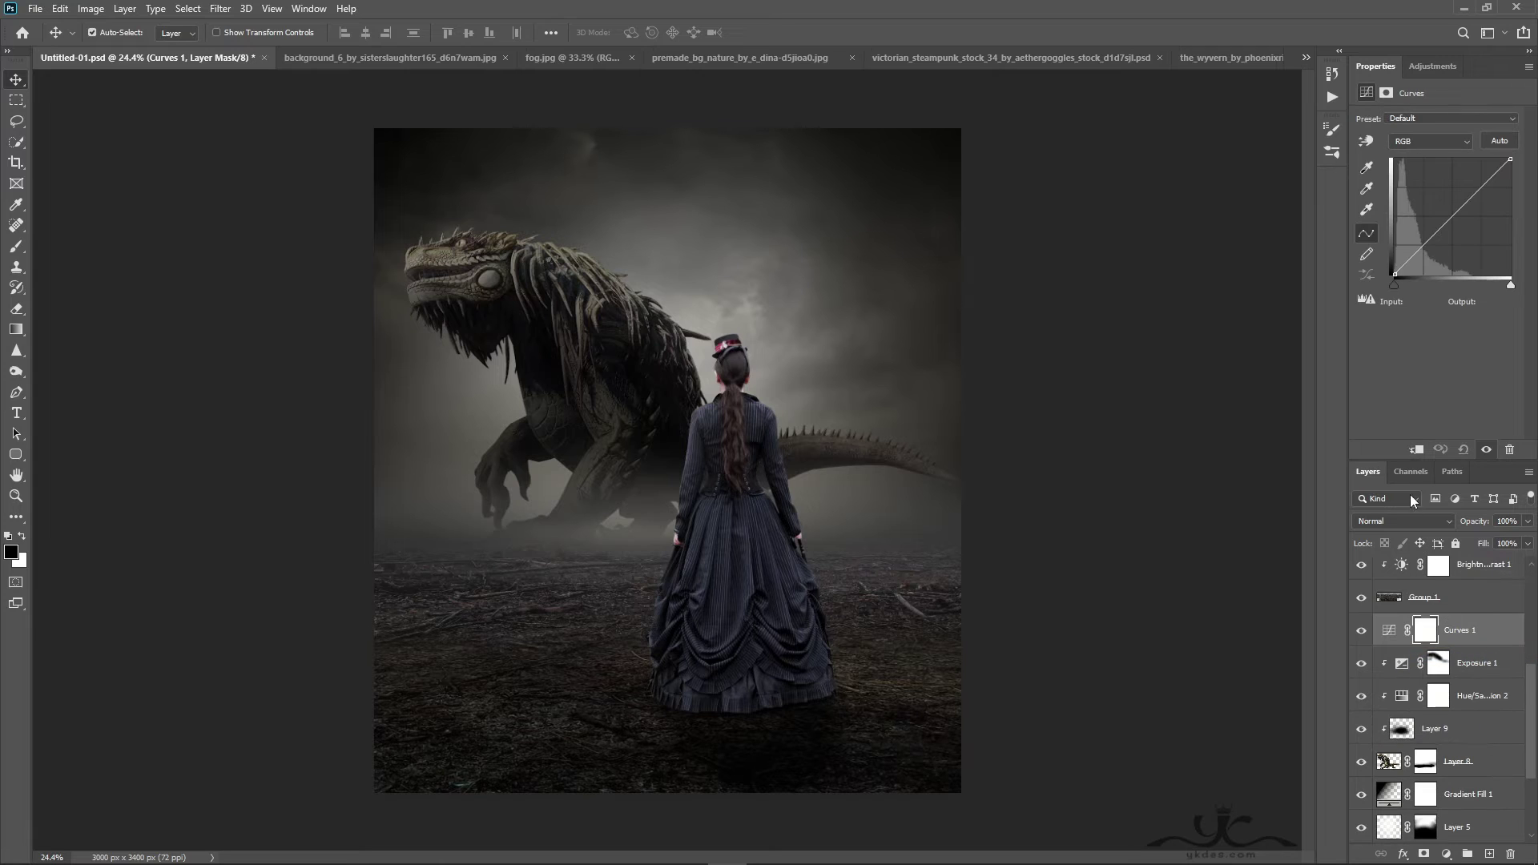
{"action": "left_click", "coordinate": [1416, 450]}
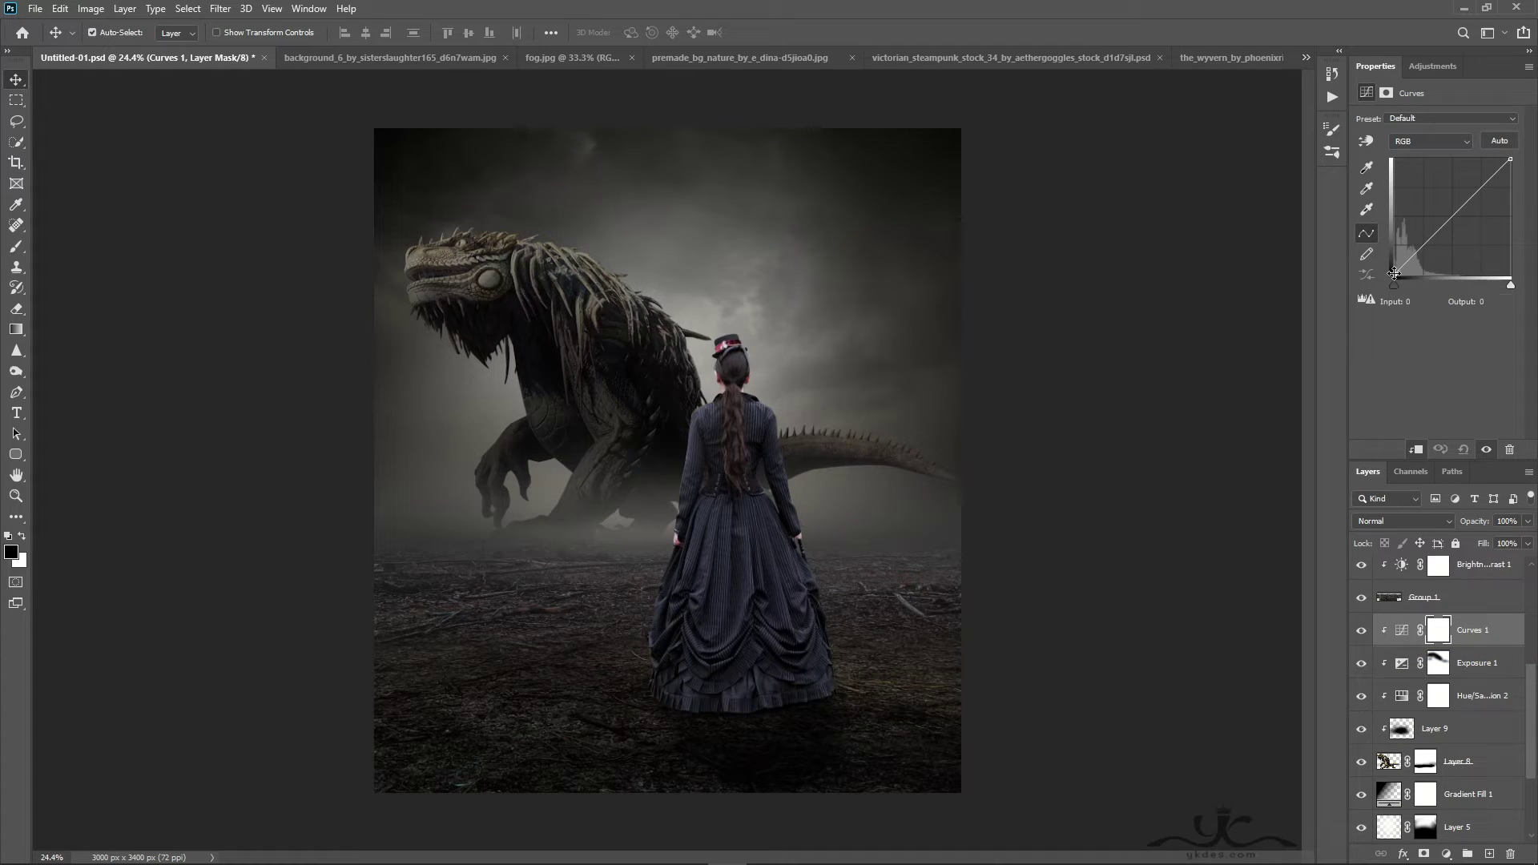
{"action": "left_click_drag", "start_coordinate": [1393, 273], "coordinate": [1379, 265]}
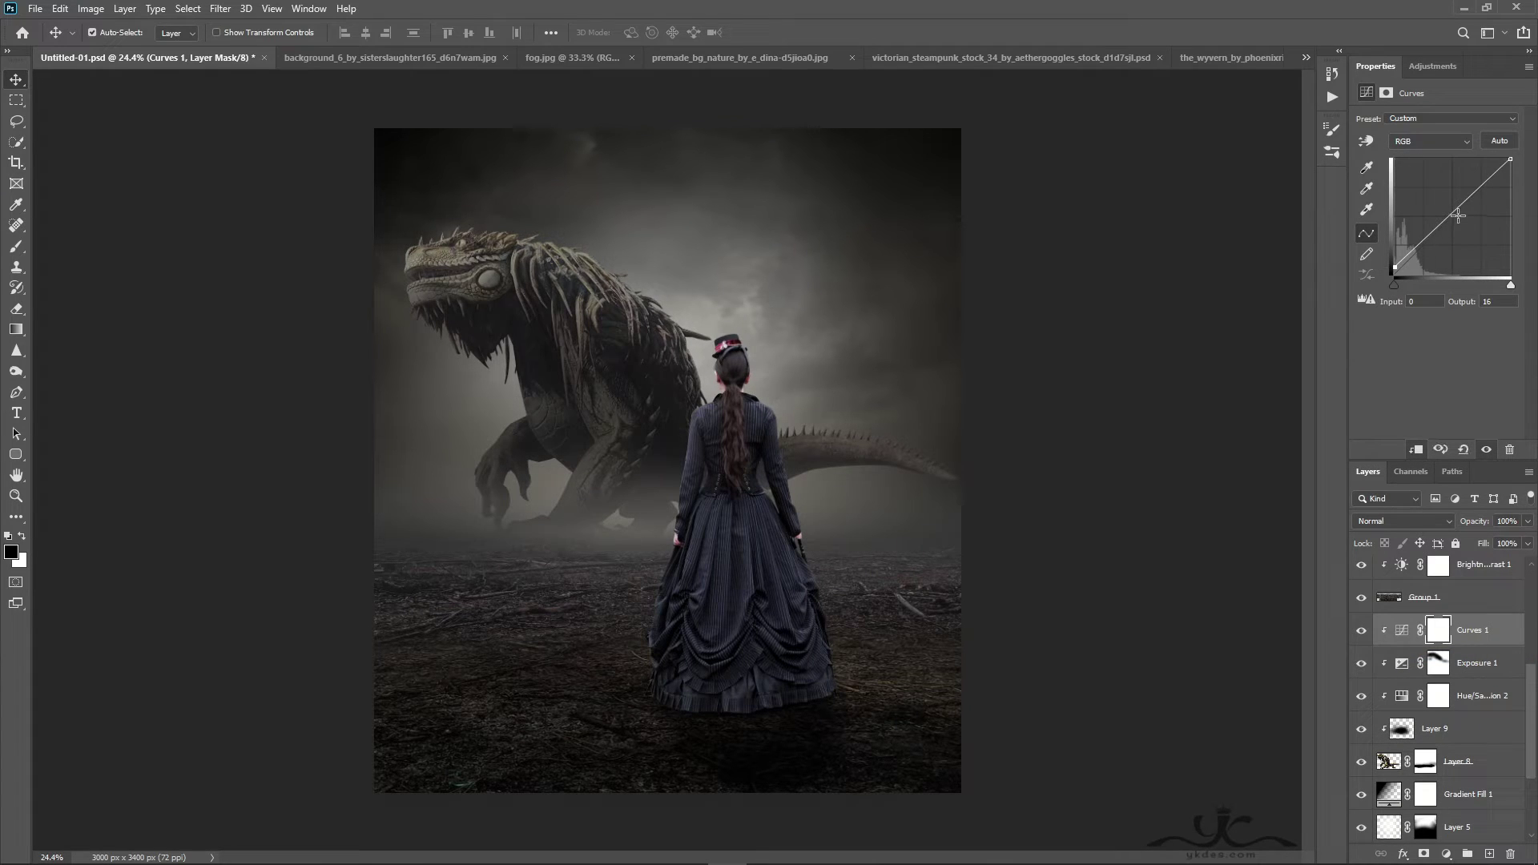
{"action": "left_click_drag", "start_coordinate": [1457, 215], "coordinate": [1460, 217]}
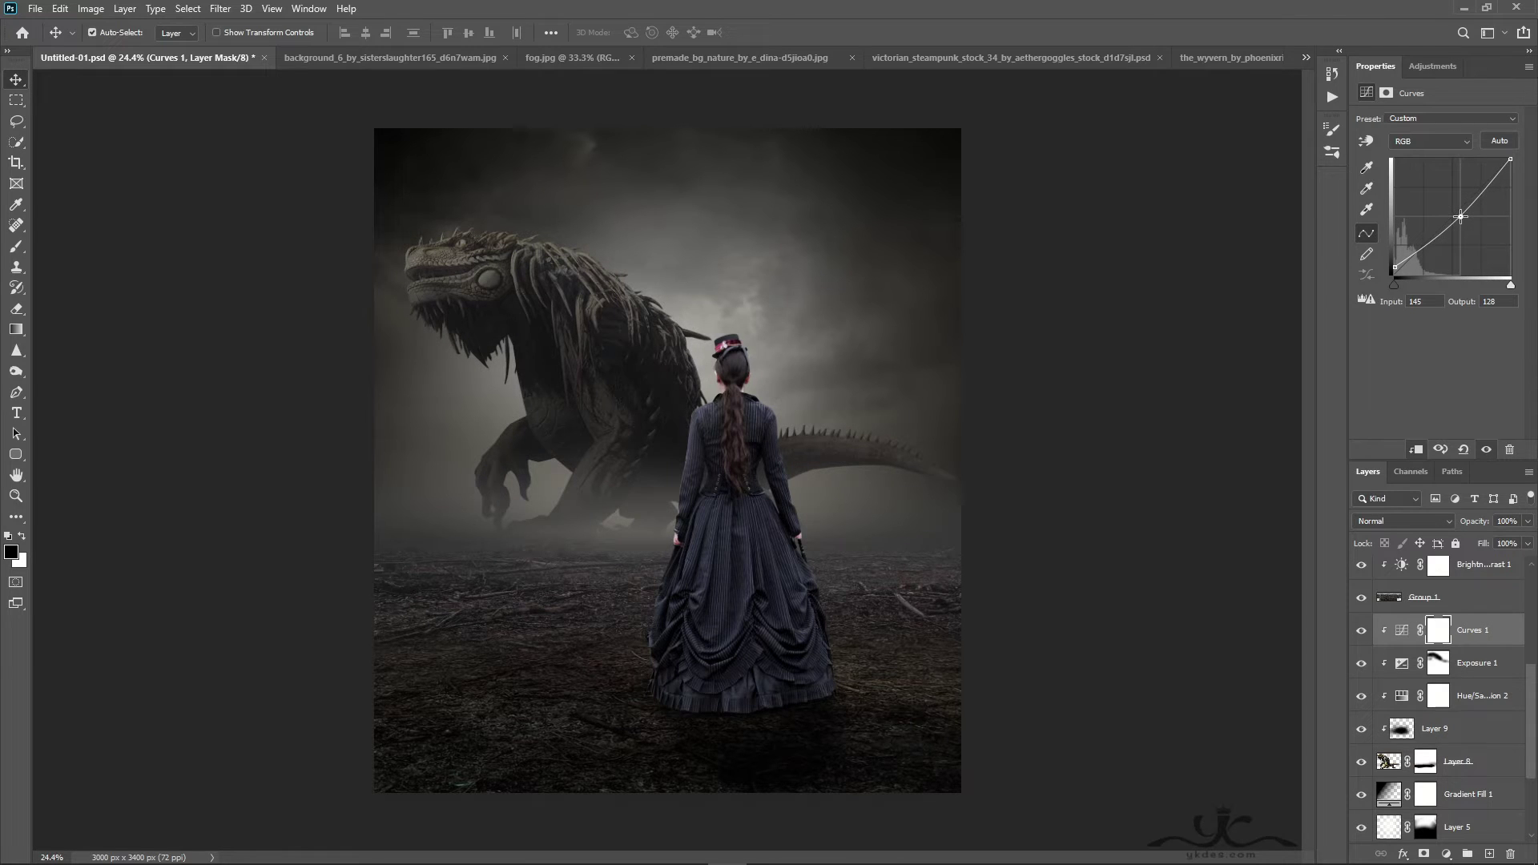
Add a new layer clipped above the wyvern's Curves, set it to Overlay, and fill it with 50% gray
{"action": "left_click", "coordinate": [1487, 852]}
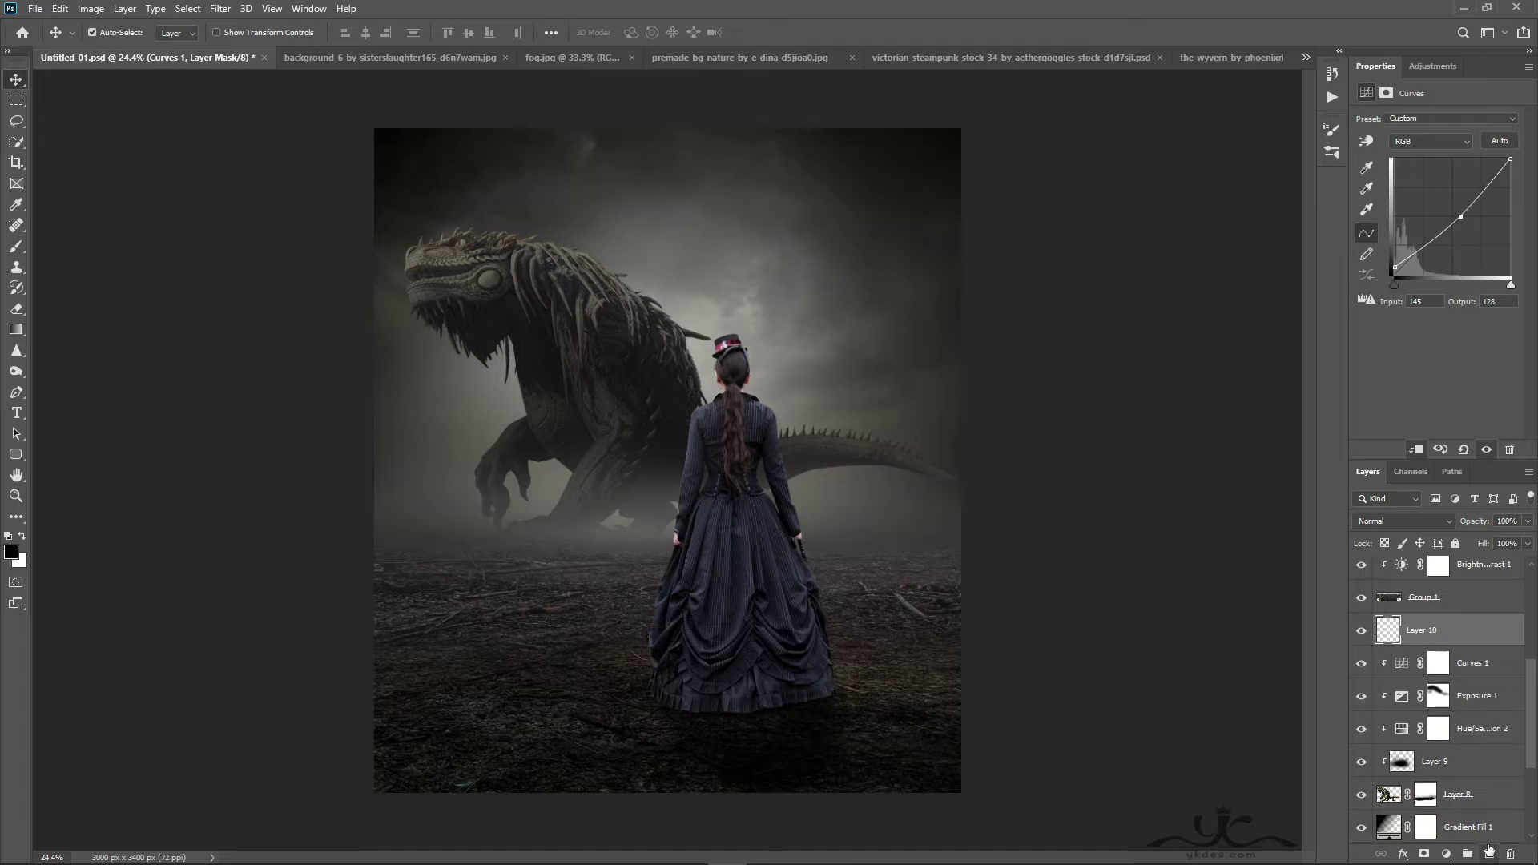
{"action": "left_click", "coordinate": [1491, 646], "text": "alt"}
{"action": "left_click", "coordinate": [1404, 522]}
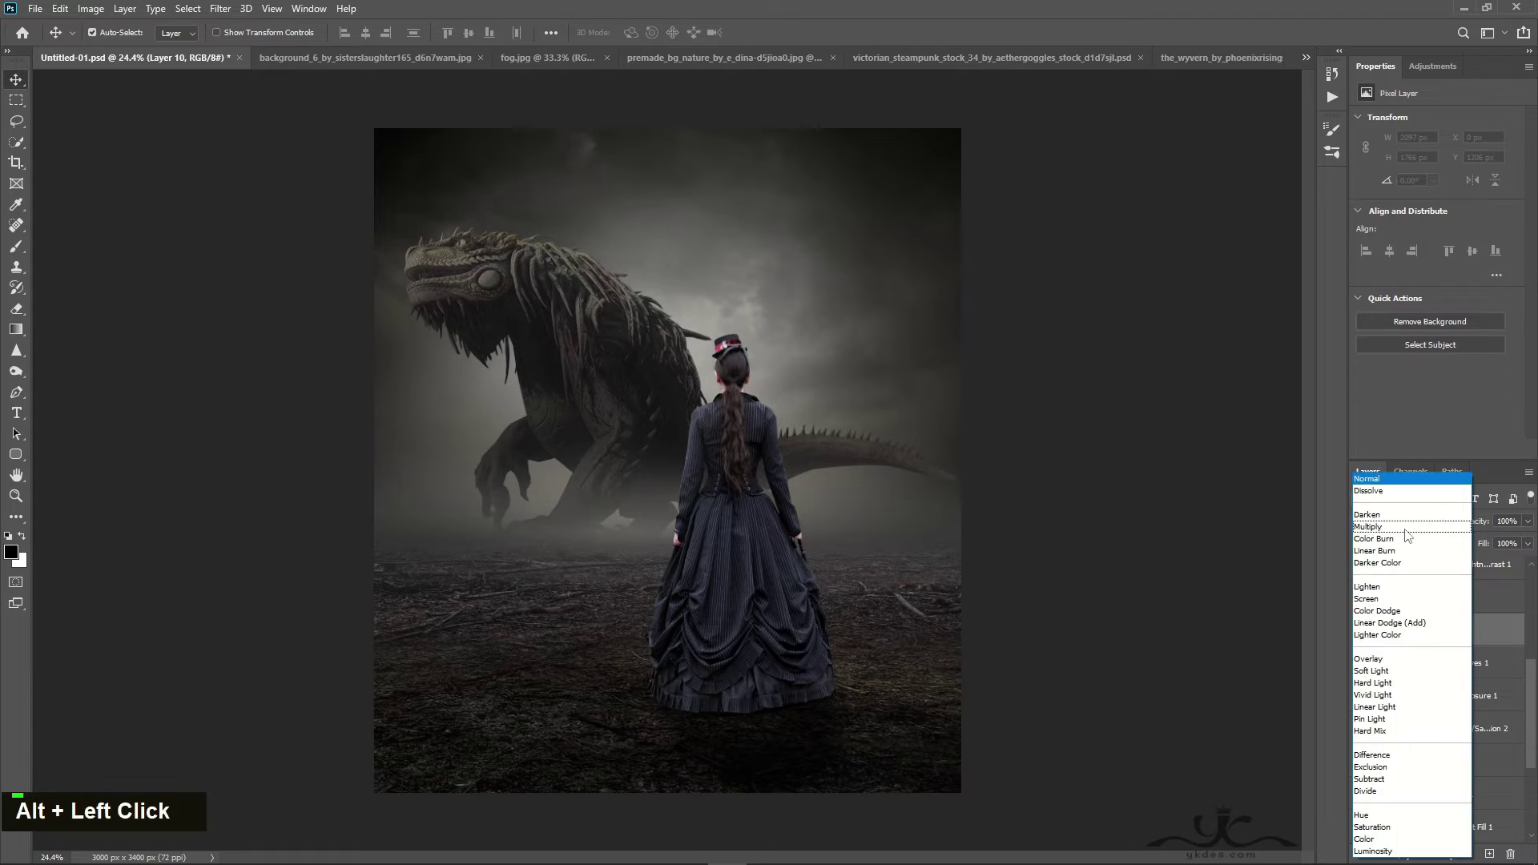
{"action": "left_click", "coordinate": [1402, 665]}
{"action": "left_click", "coordinate": [60, 9]}
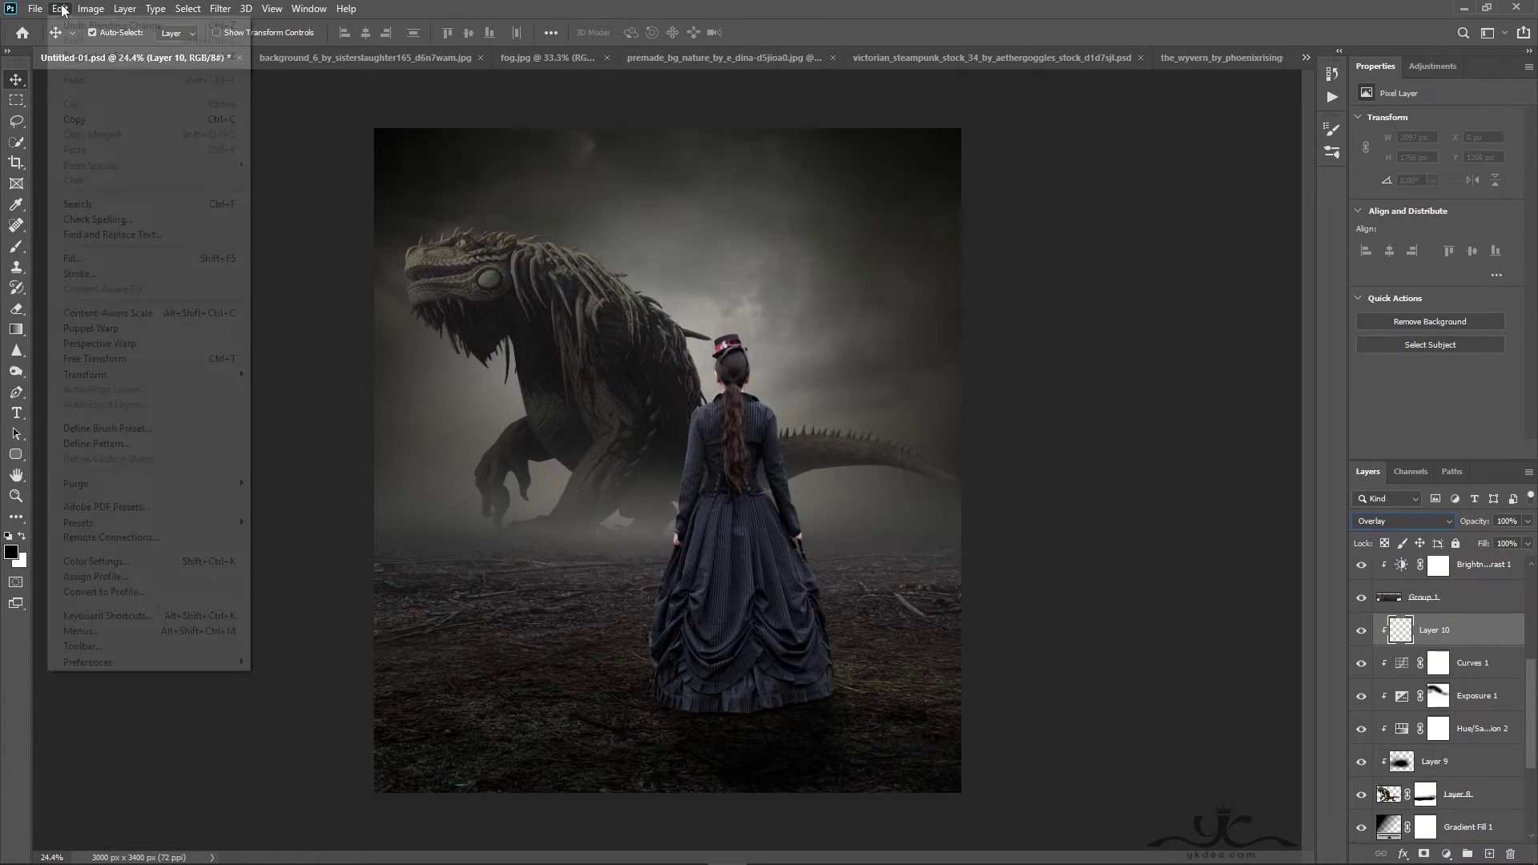
{"action": "left_click", "coordinate": [76, 252]}
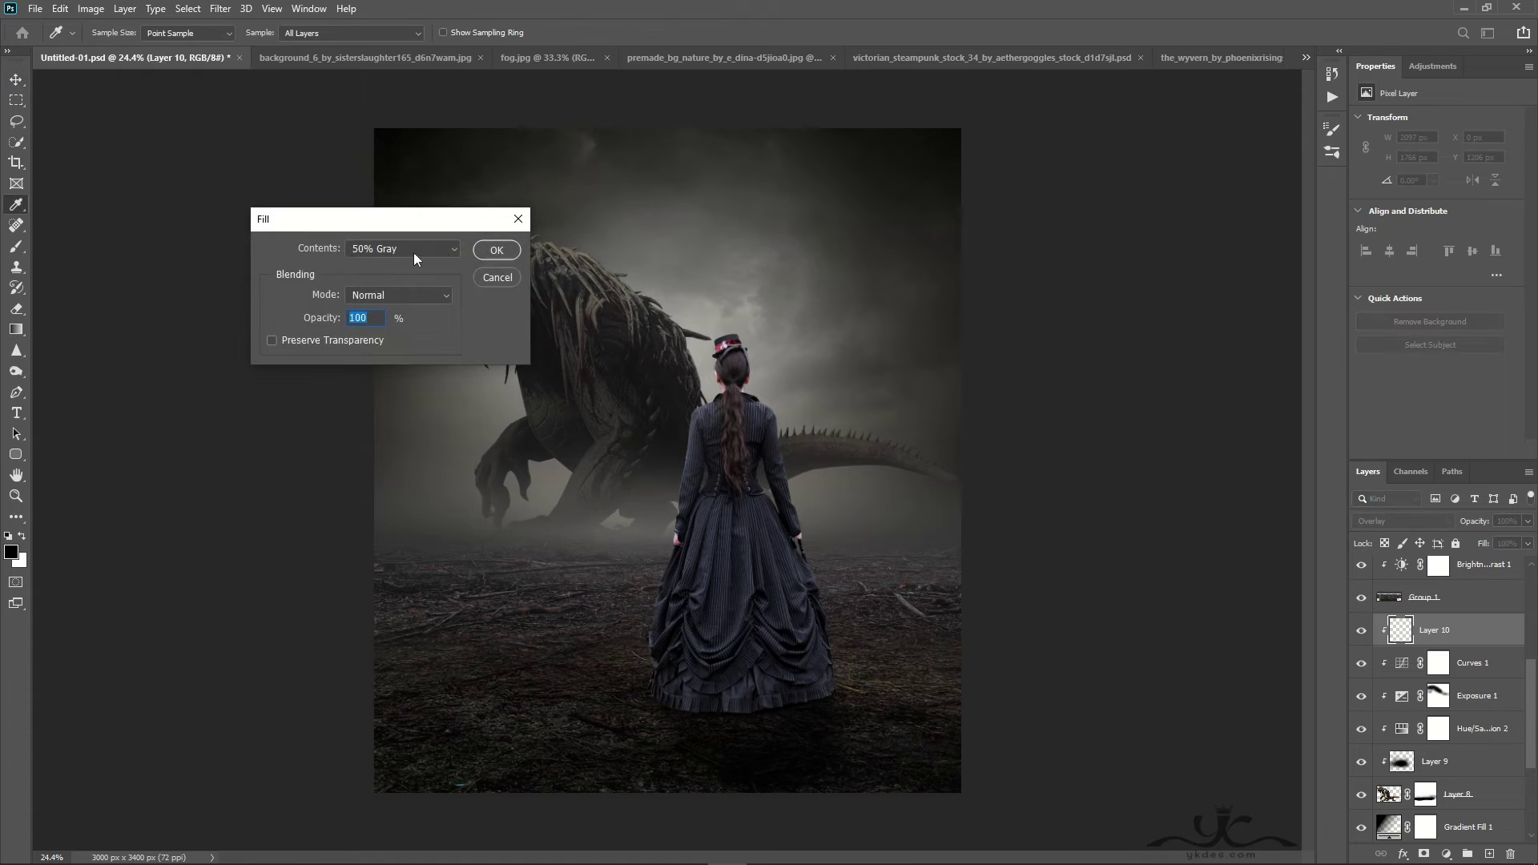
{"action": "key", "text": "v"}
{"action": "left_click", "coordinate": [496, 250]}
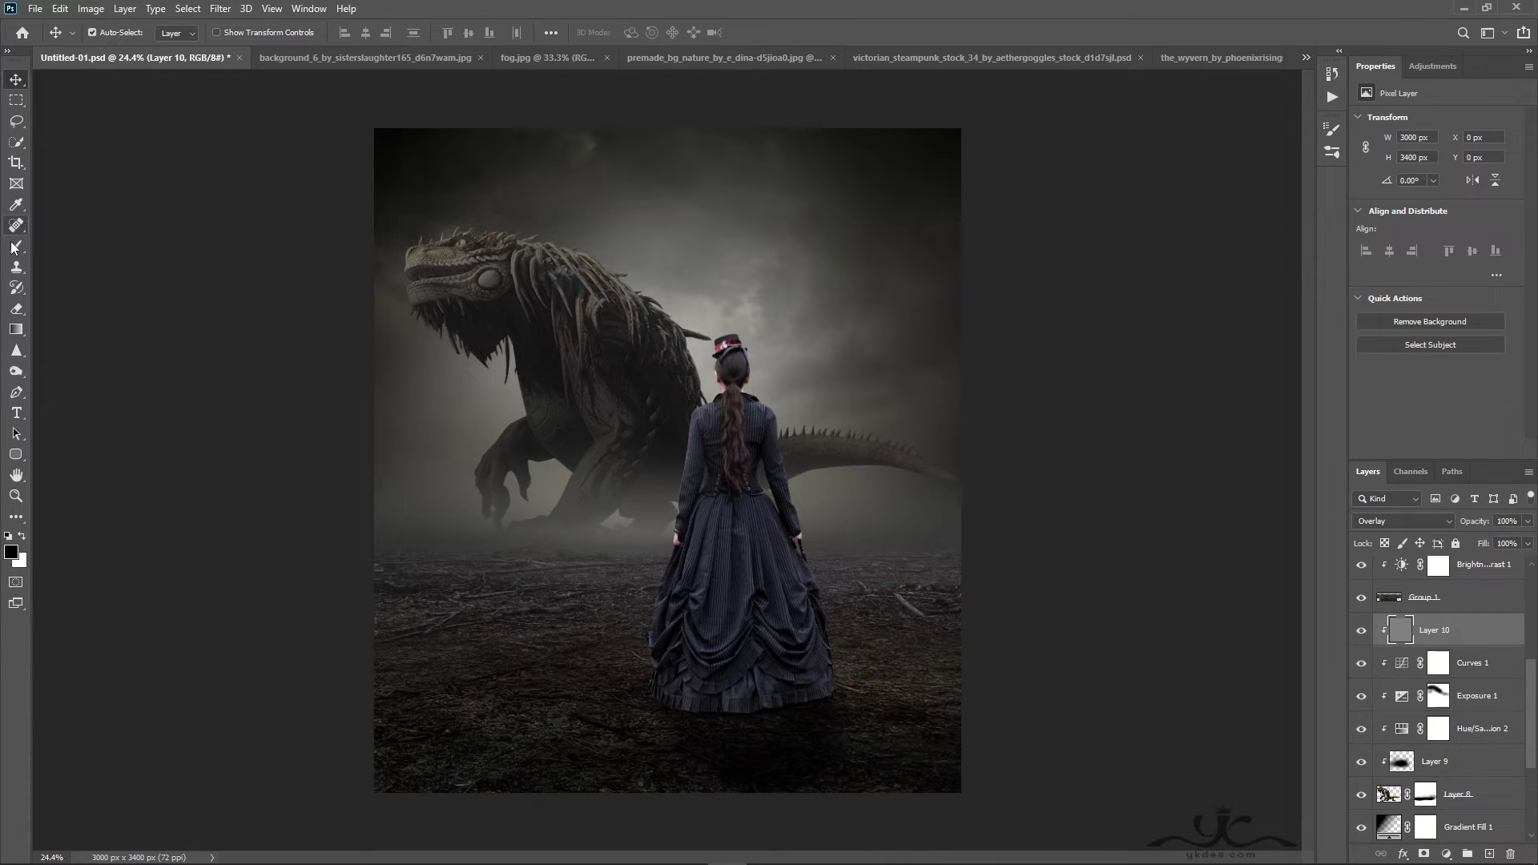
Dodge the highlights on the wyvern's head and back with a 400 px Dodge tool, midtones, 34% exposure
{"action": "right_click", "coordinate": [16, 372]}
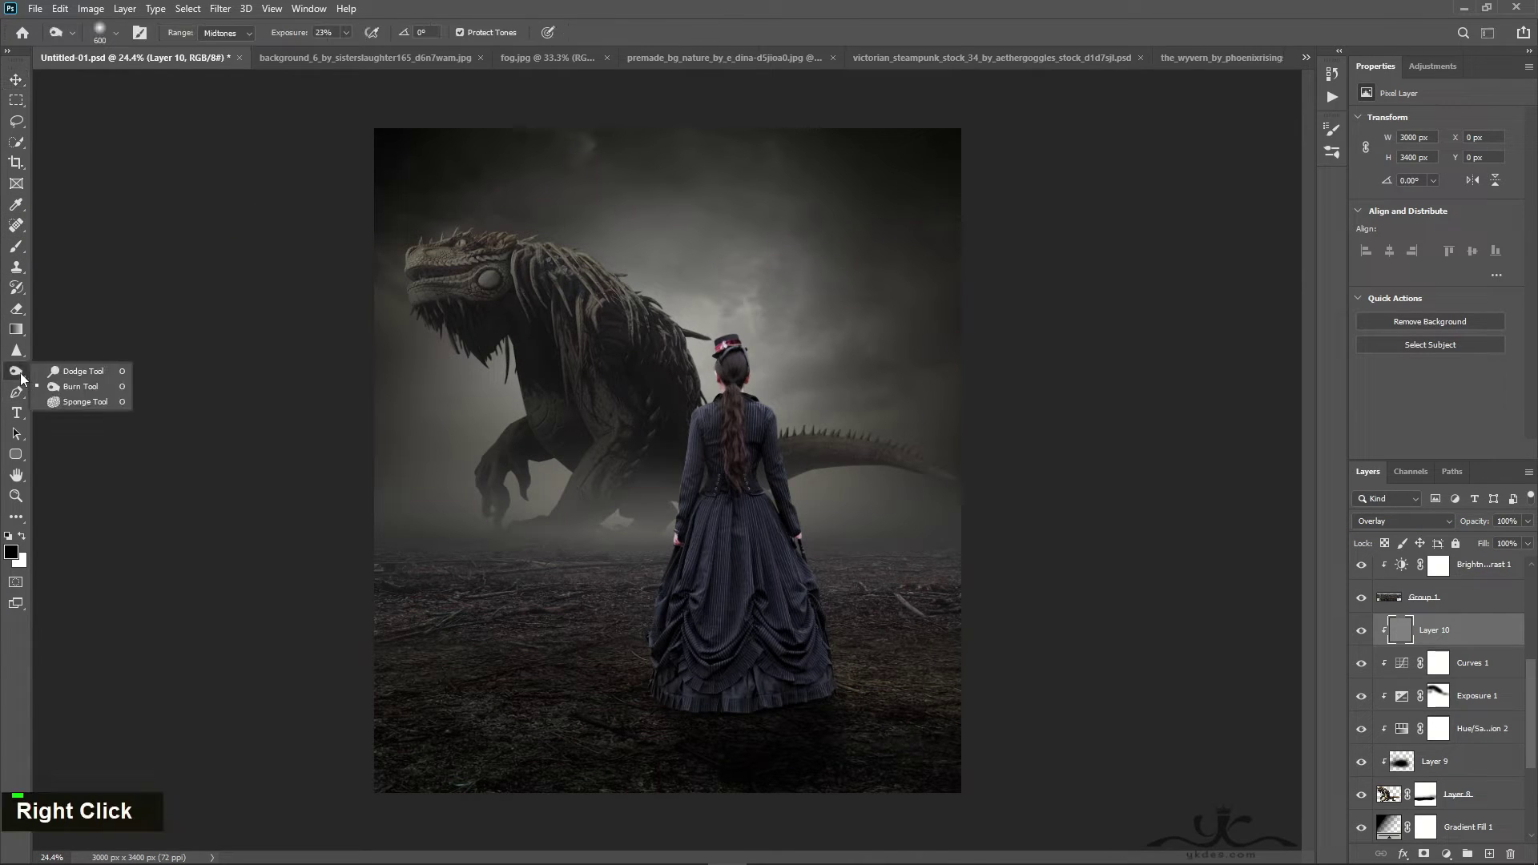
{"action": "left_click", "coordinate": [83, 372]}
{"action": "double_click", "coordinate": [429, 247]}
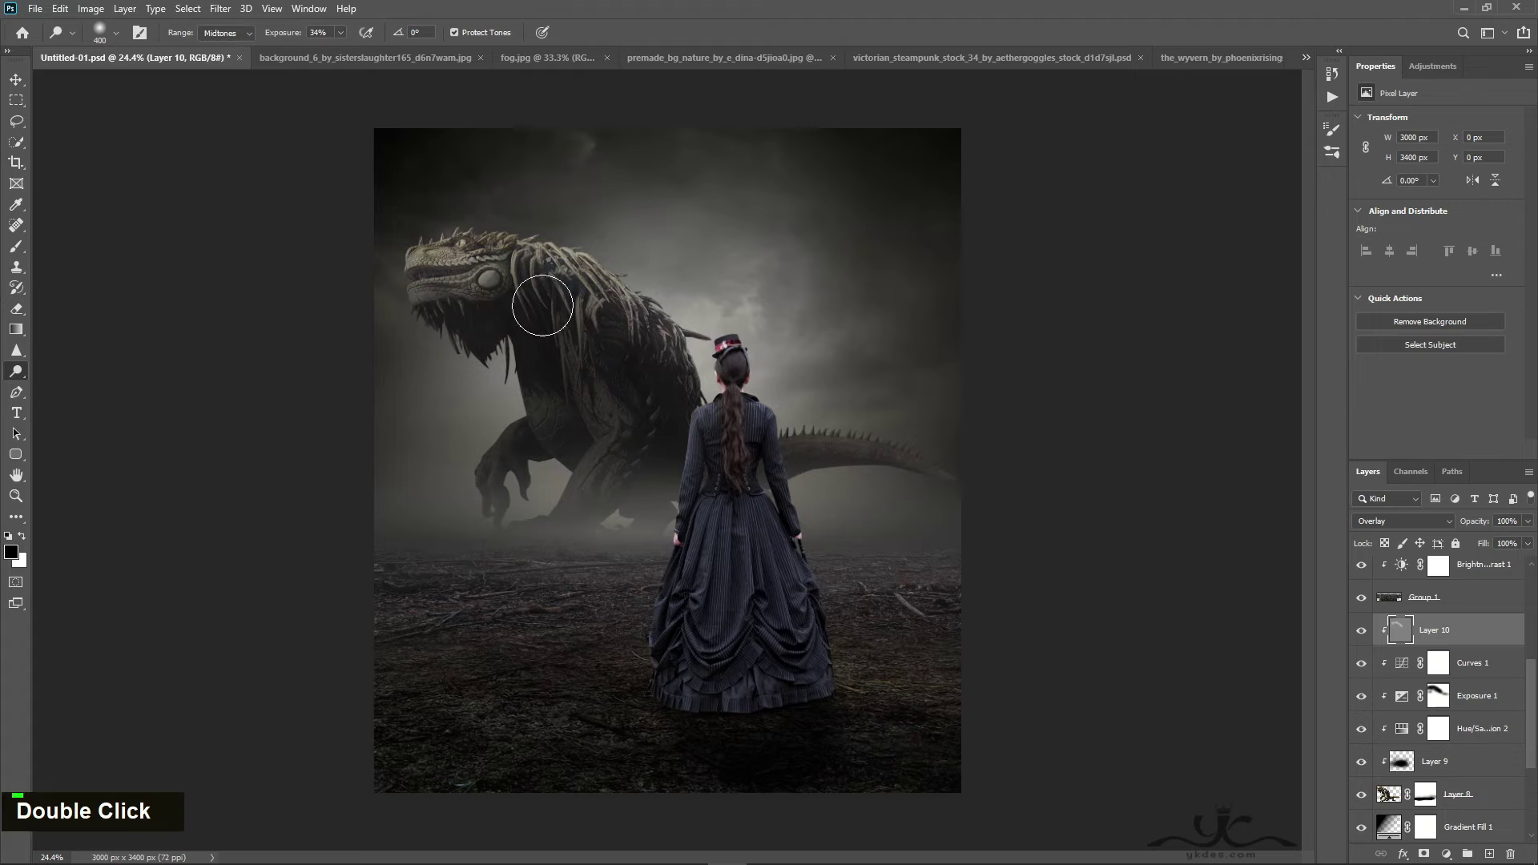
Burn the shadows on the wyvern's chest and legs with a 600 px Burn tool, midtones, 23% exposure
{"action": "right_click", "coordinate": [16, 371]}
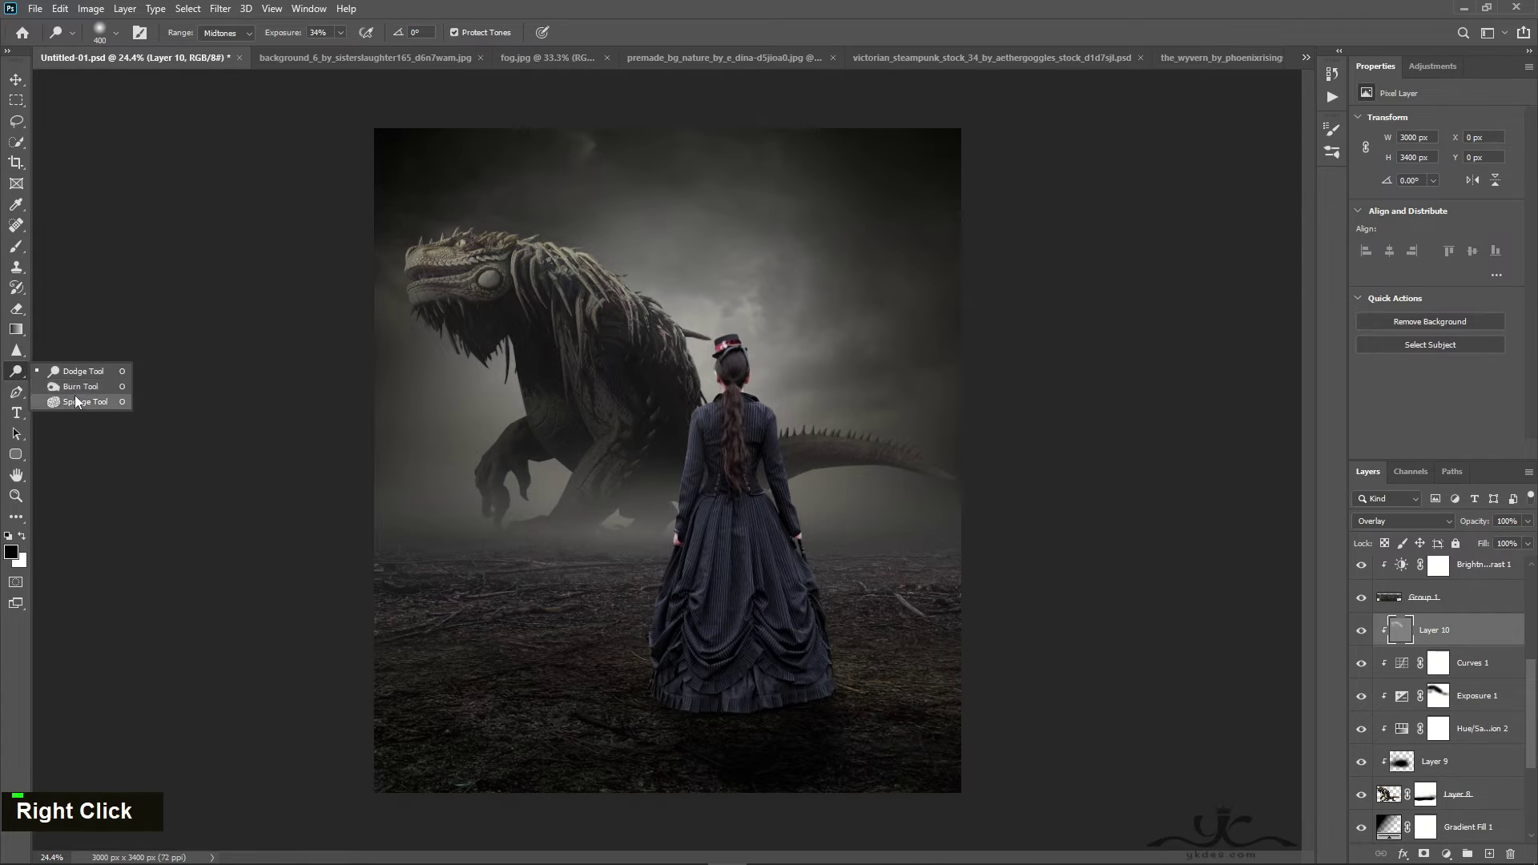
{"action": "left_click", "coordinate": [77, 401]}
{"action": "right_click", "coordinate": [16, 379]}
{"action": "left_click", "coordinate": [72, 384]}
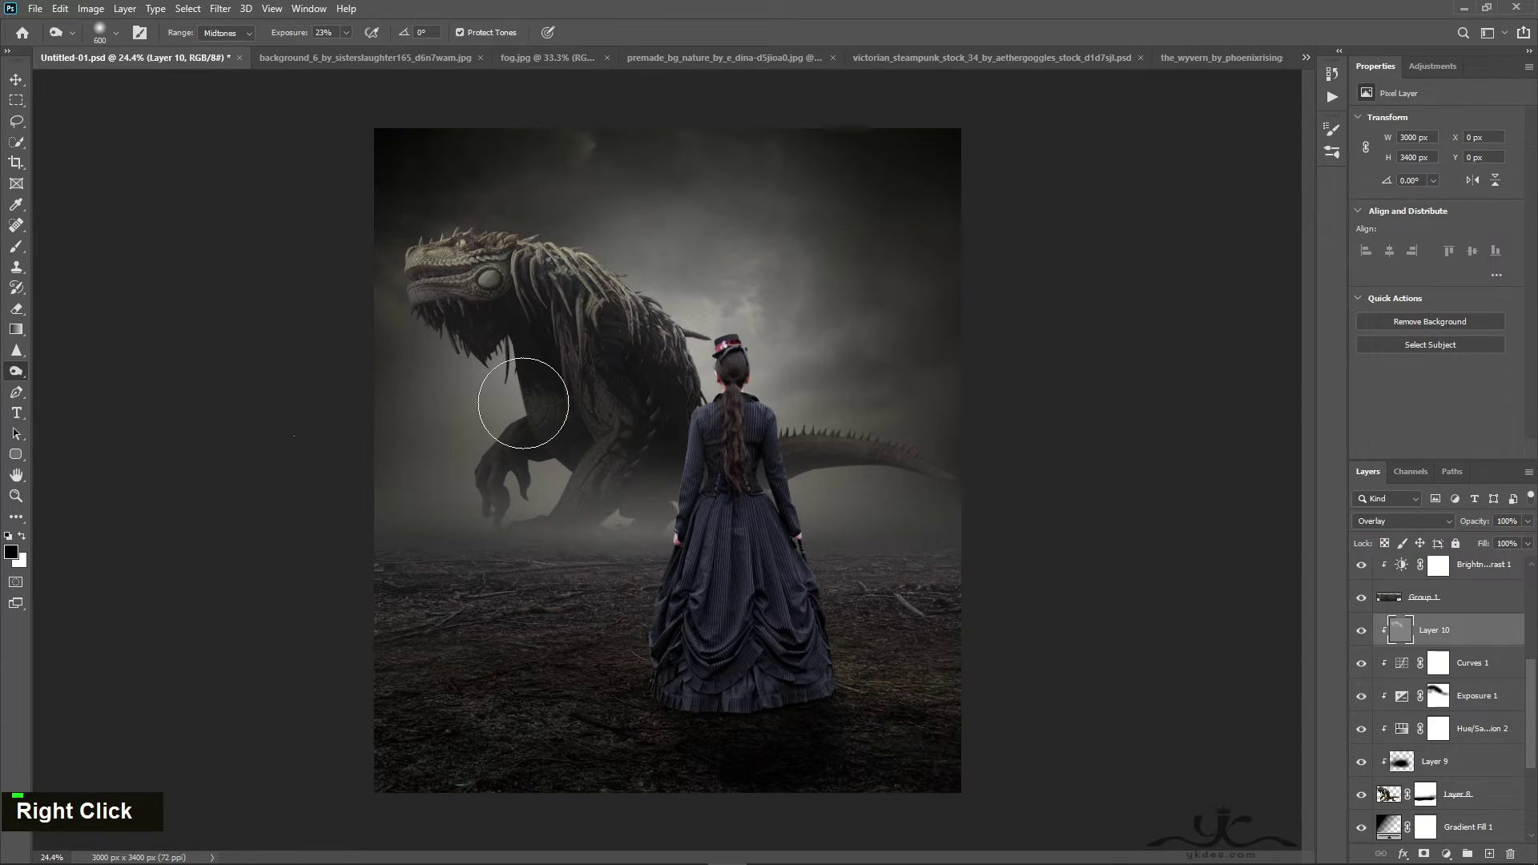
{"action": "double_click", "coordinate": [533, 425]}
{"action": "mouse_move", "coordinate": [538, 453]}
{"action": "left_mouse_down"}
{"action": "mouse_move", "coordinate": [659, 442]}
{"action": "mouse_move", "coordinate": [736, 475]}
{"action": "mouse_move", "coordinate": [861, 472]}
{"action": "mouse_move", "coordinate": [931, 501]}
{"action": "mouse_move", "coordinate": [735, 499]}
{"action": "mouse_move", "coordinate": [967, 496]}
{"action": "mouse_move", "coordinate": [994, 514]}
{"action": "mouse_move", "coordinate": [670, 509]}
{"action": "mouse_move", "coordinate": [534, 524]}
{"action": "mouse_move", "coordinate": [610, 529]}
{"action": "mouse_move", "coordinate": [475, 555]}
{"action": "mouse_move", "coordinate": [588, 490]}
{"action": "mouse_move", "coordinate": [566, 480]}
{"action": "mouse_move", "coordinate": [601, 522]}
{"action": "mouse_move", "coordinate": [617, 444]}
{"action": "mouse_move", "coordinate": [637, 438]}
{"action": "mouse_move", "coordinate": [656, 452]}
{"action": "mouse_move", "coordinate": [656, 532]}
{"action": "mouse_move", "coordinate": [720, 521]}
{"action": "left_mouse_up"}
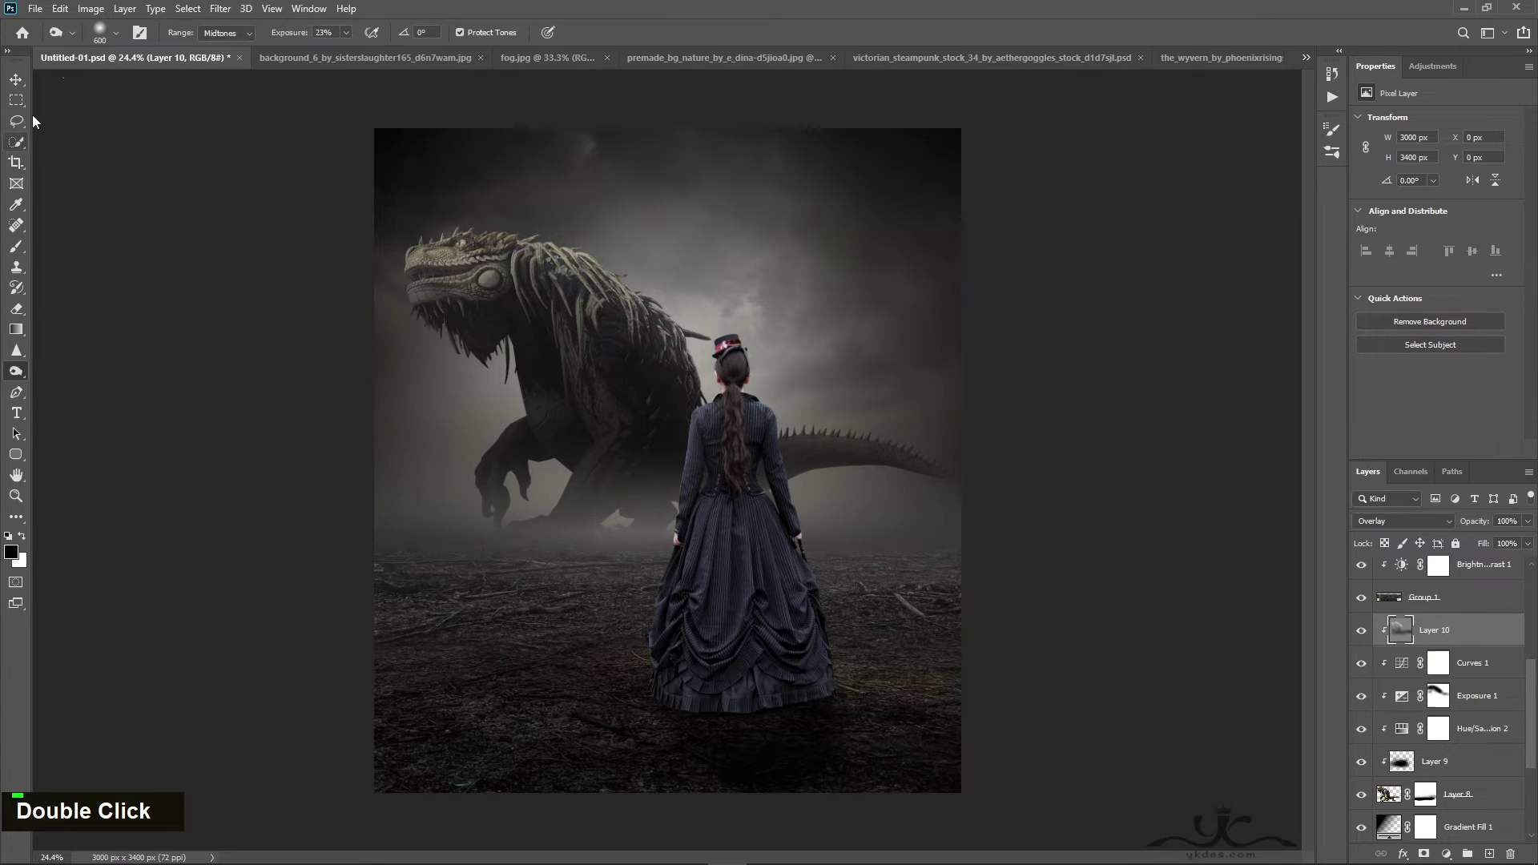
Add a new empty layer directly above Layer 5, beneath Gradient Fill 1
{"action": "left_click", "coordinate": [16, 79]}
{"action": "scroll", "coordinate": [1466, 724], "scroll_direction": "down", "scroll_amount": 3}
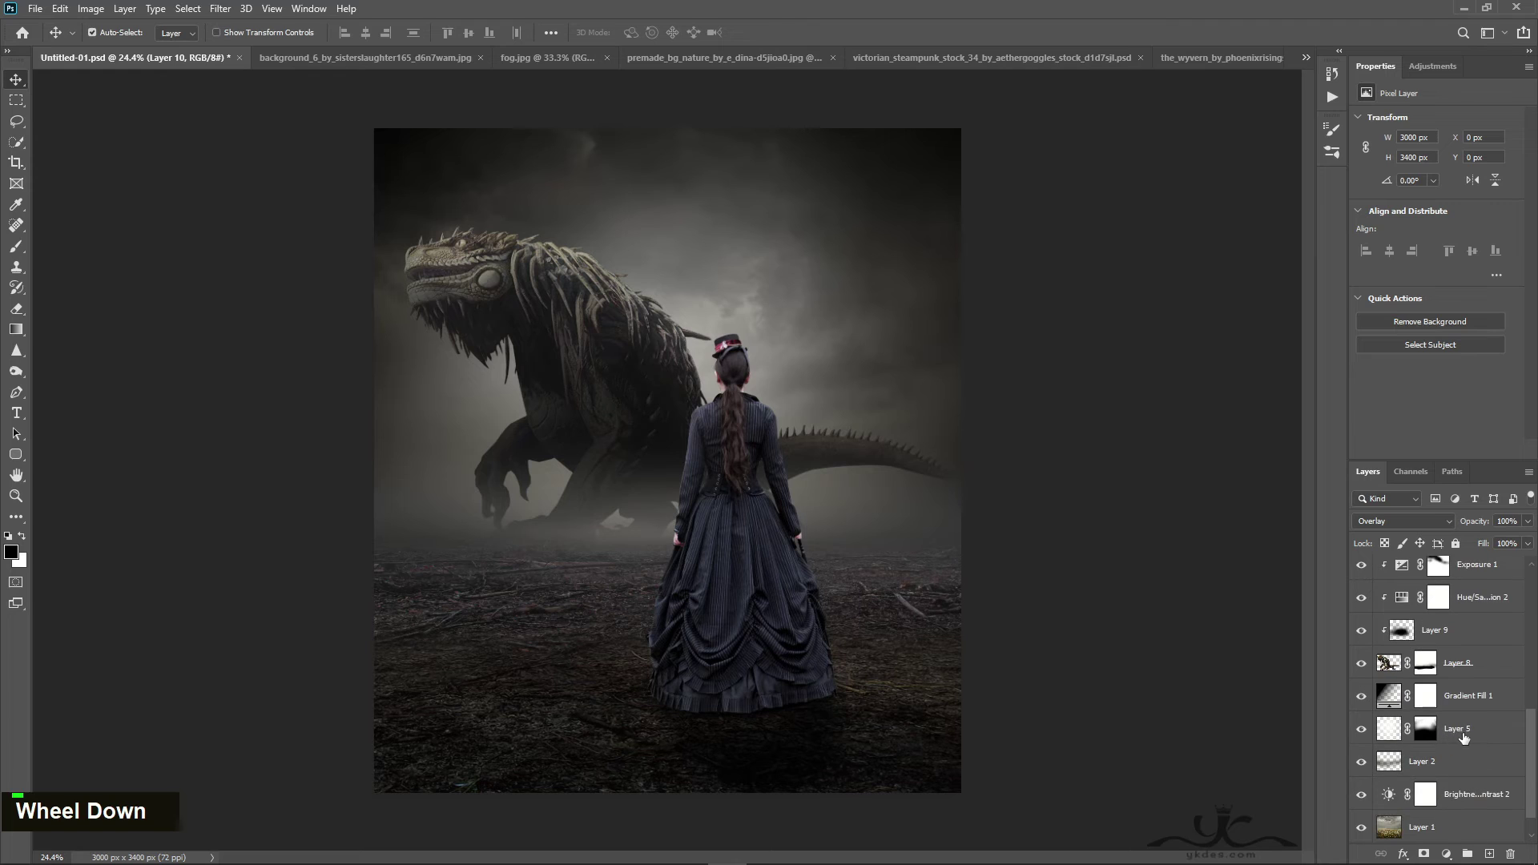
{"action": "left_click", "coordinate": [1489, 739]}
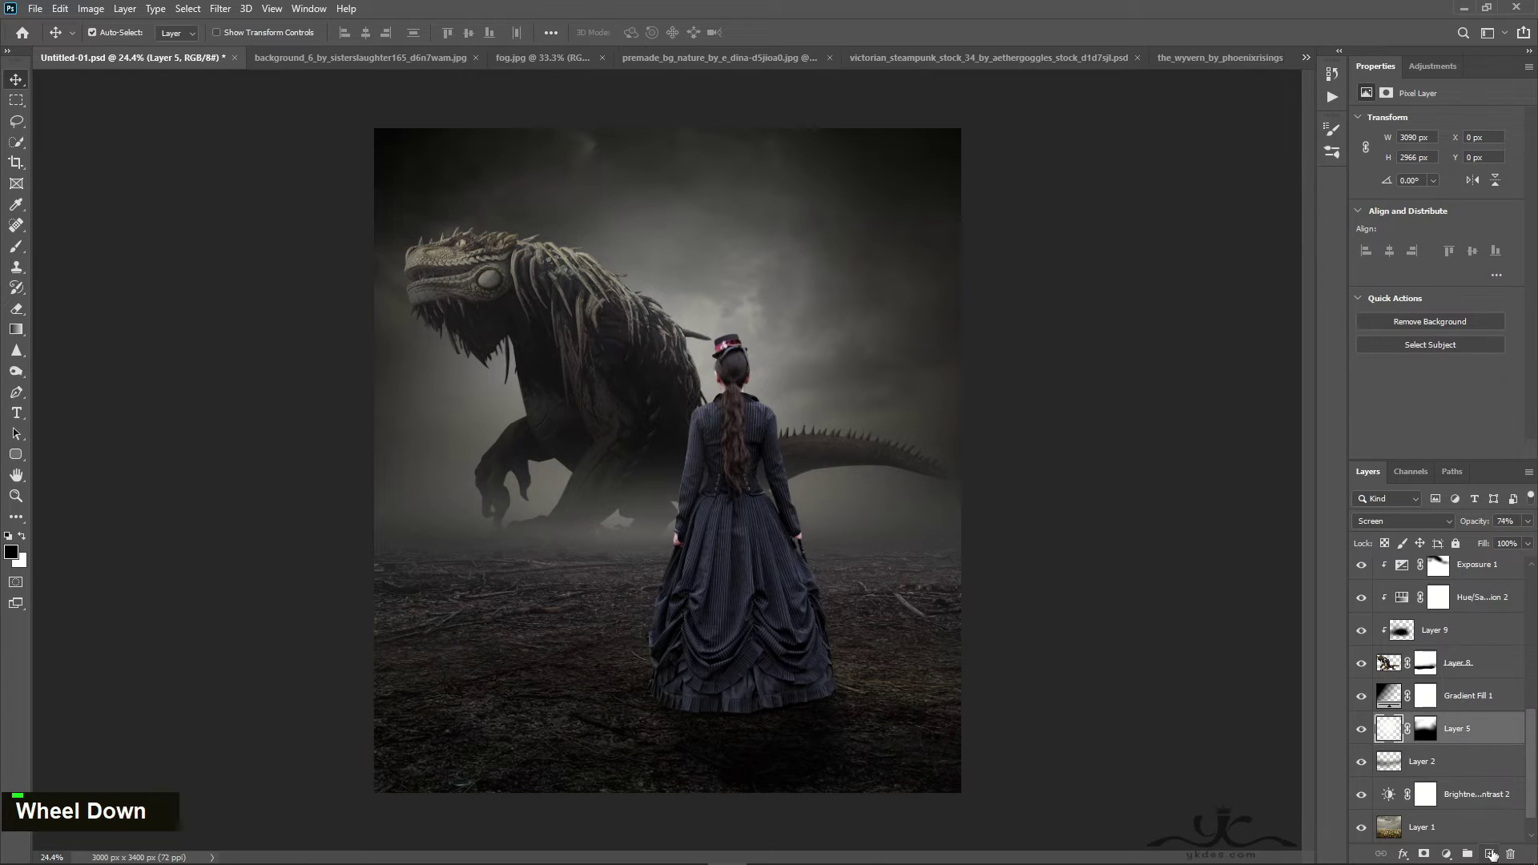
{"action": "left_click", "coordinate": [1488, 854]}
Paint a soft white glow behind the wyvern's head and back using a 2000 px brush at 16% flow
{"action": "left_click", "coordinate": [16, 246]}
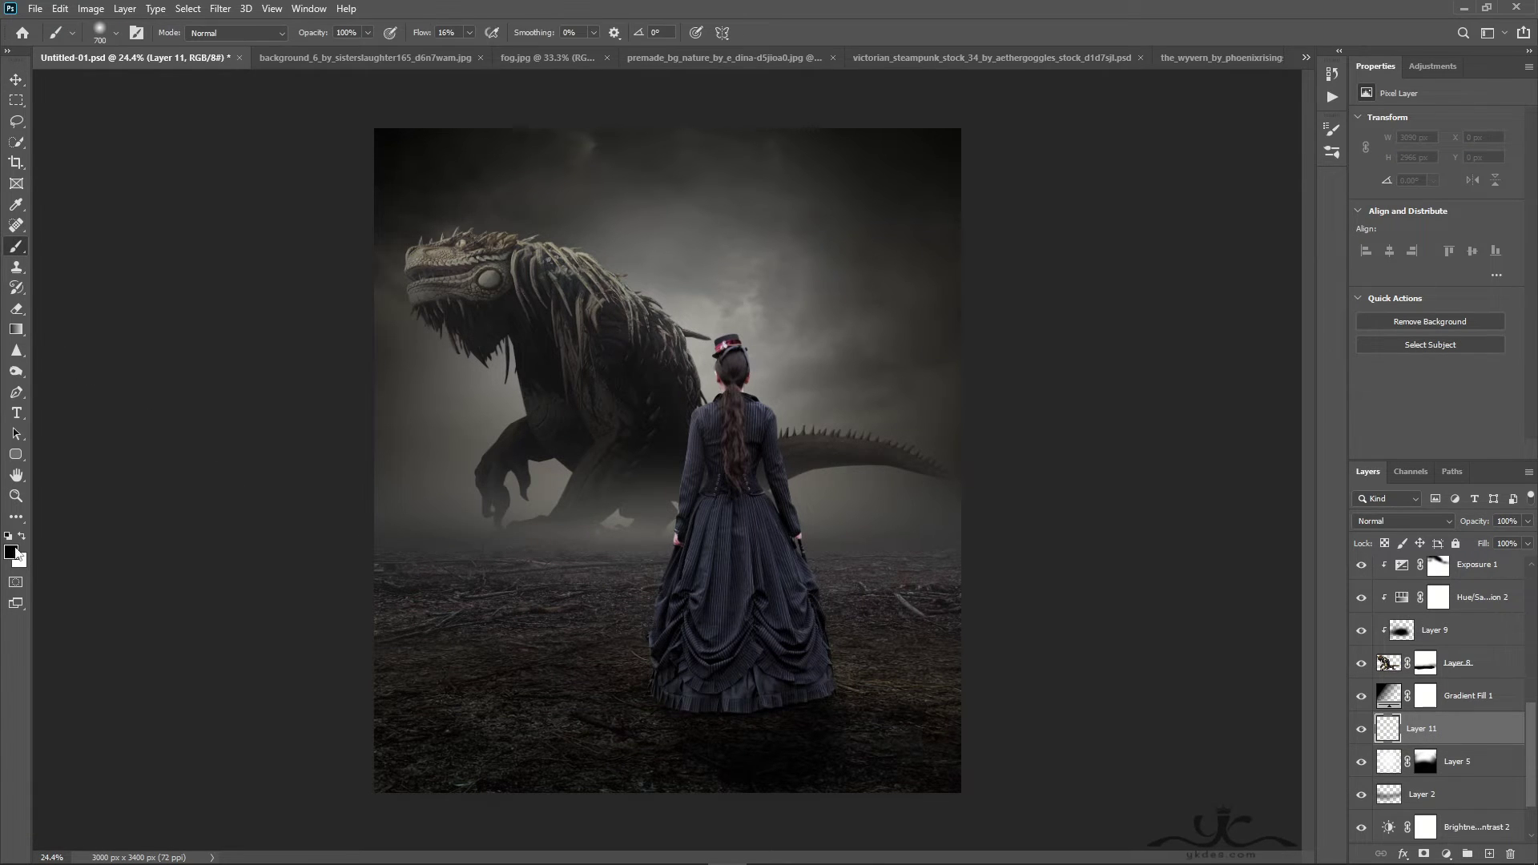
{"action": "left_click", "coordinate": [21, 535]}
{"action": "key", "text": "bracketright"}
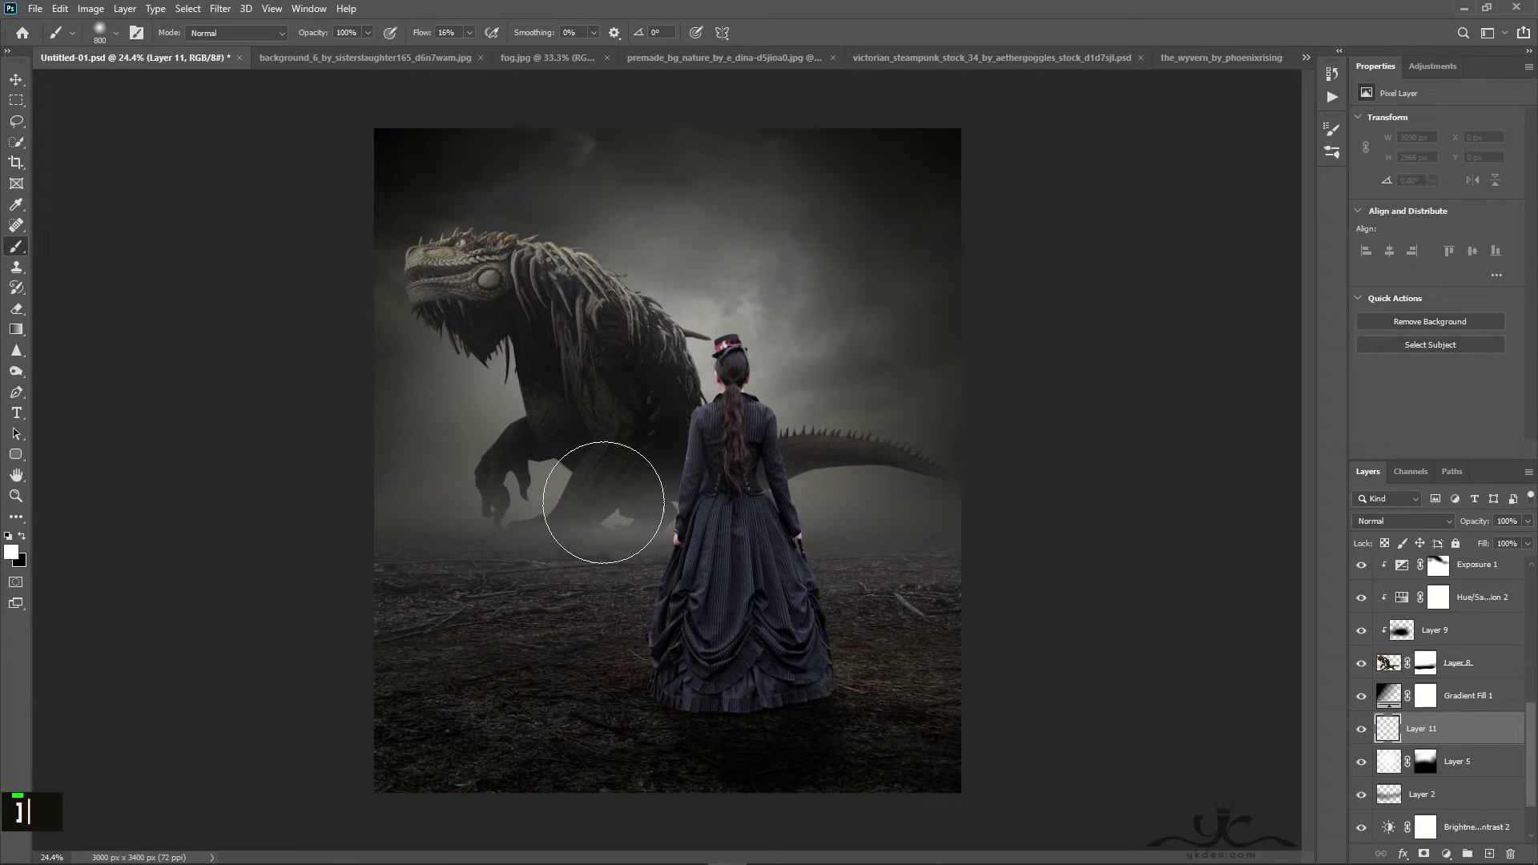
{"action": "key", "text": "bracketright"}
{"action": "key", "text": "bracketright"}
{"action": "key", "text": "bracketright"}
{"action": "key", "text": "bracketright"}
{"action": "key", "text": "bracketright"}
{"action": "key", "text": "bracketright"}
{"action": "key", "text": "bracketright"}
{"action": "key", "text": "bracketright"}
{"action": "key", "text": "bracketright"}
{"action": "key", "text": "bracketright"}
{"action": "key", "text": "bracketright"}
{"action": "key", "text": "bracketright"}
{"action": "key", "text": "bracketright"}
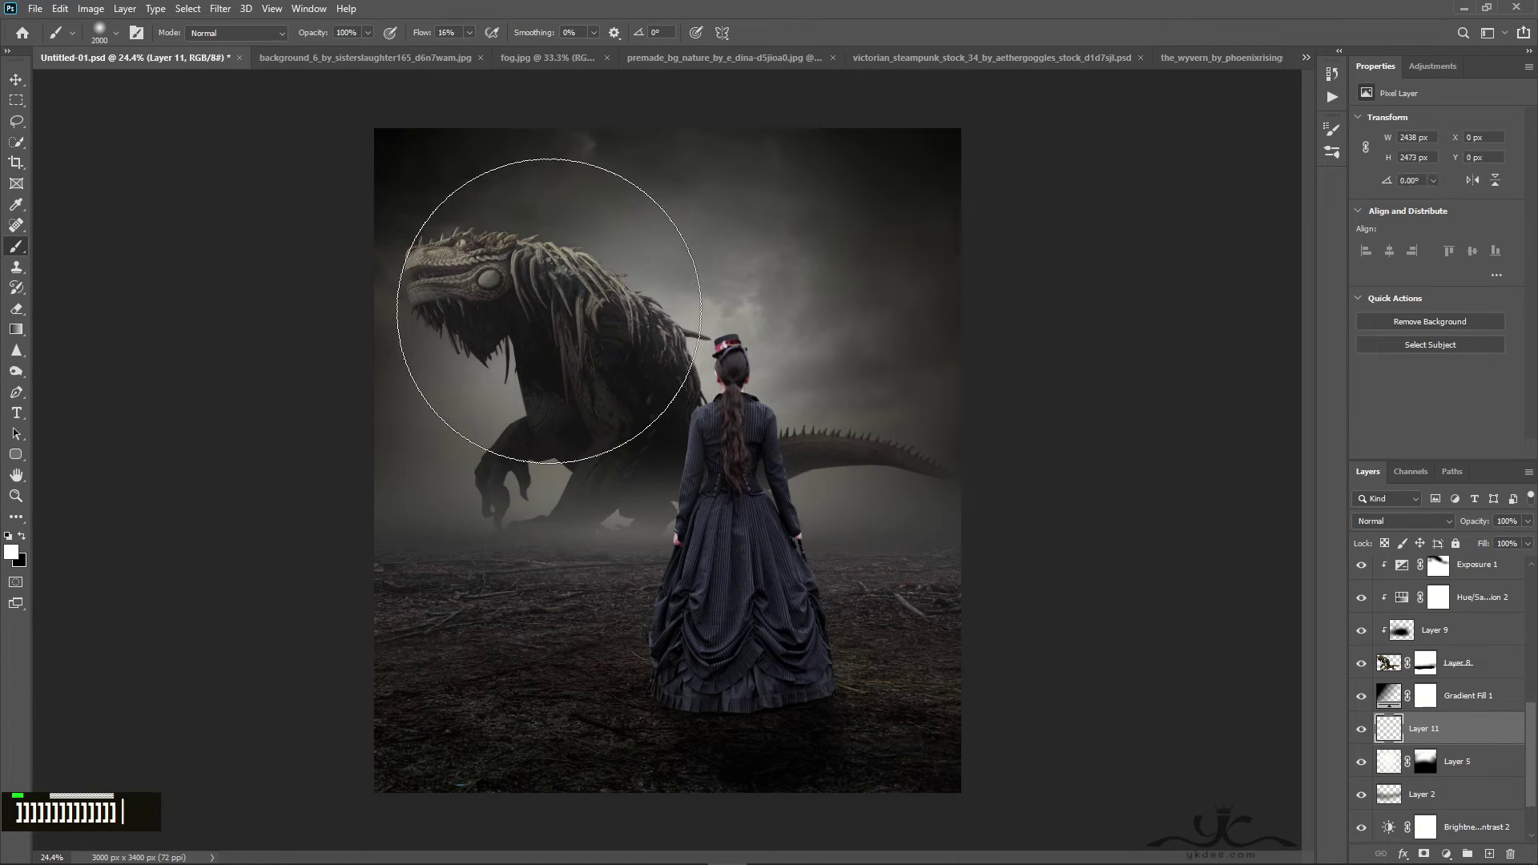
{"action": "double_click", "coordinate": [549, 310]}
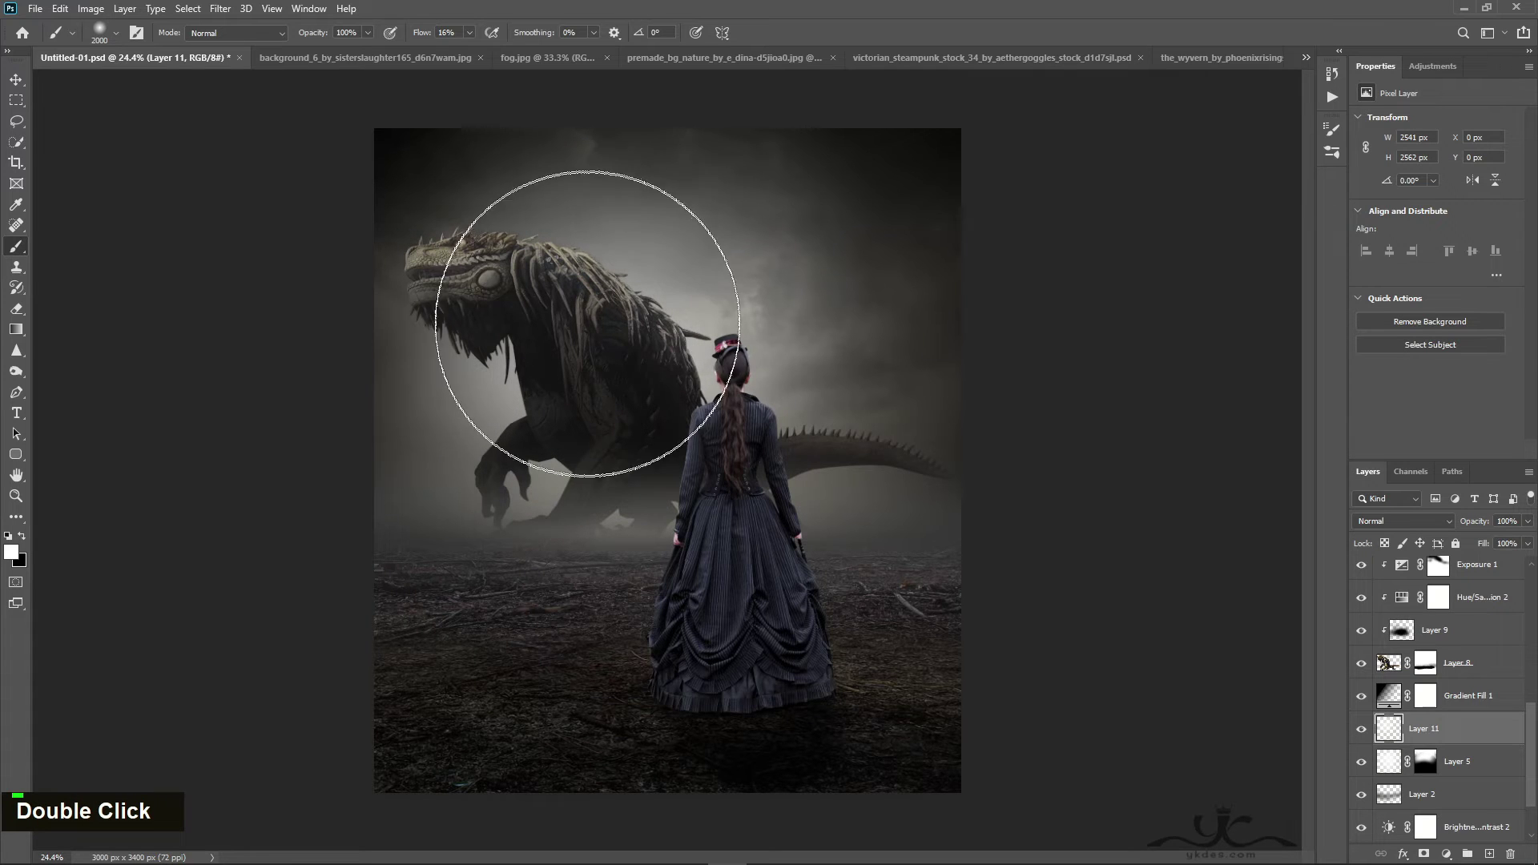
{"action": "left_click", "coordinate": [588, 334]}
{"action": "left_click", "coordinate": [542, 327]}
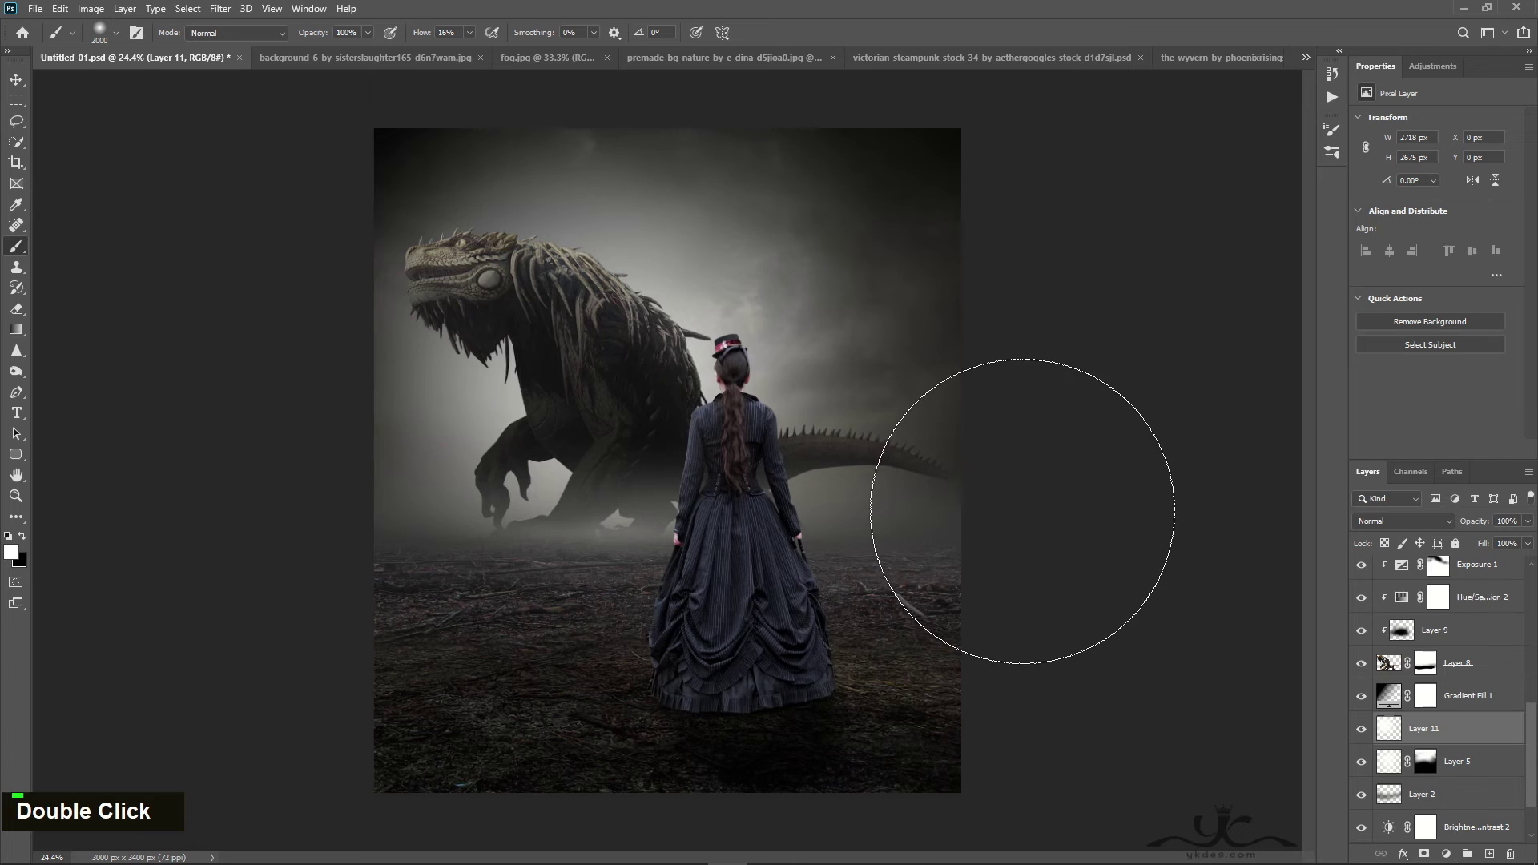
{"action": "left_click", "coordinate": [629, 341]}
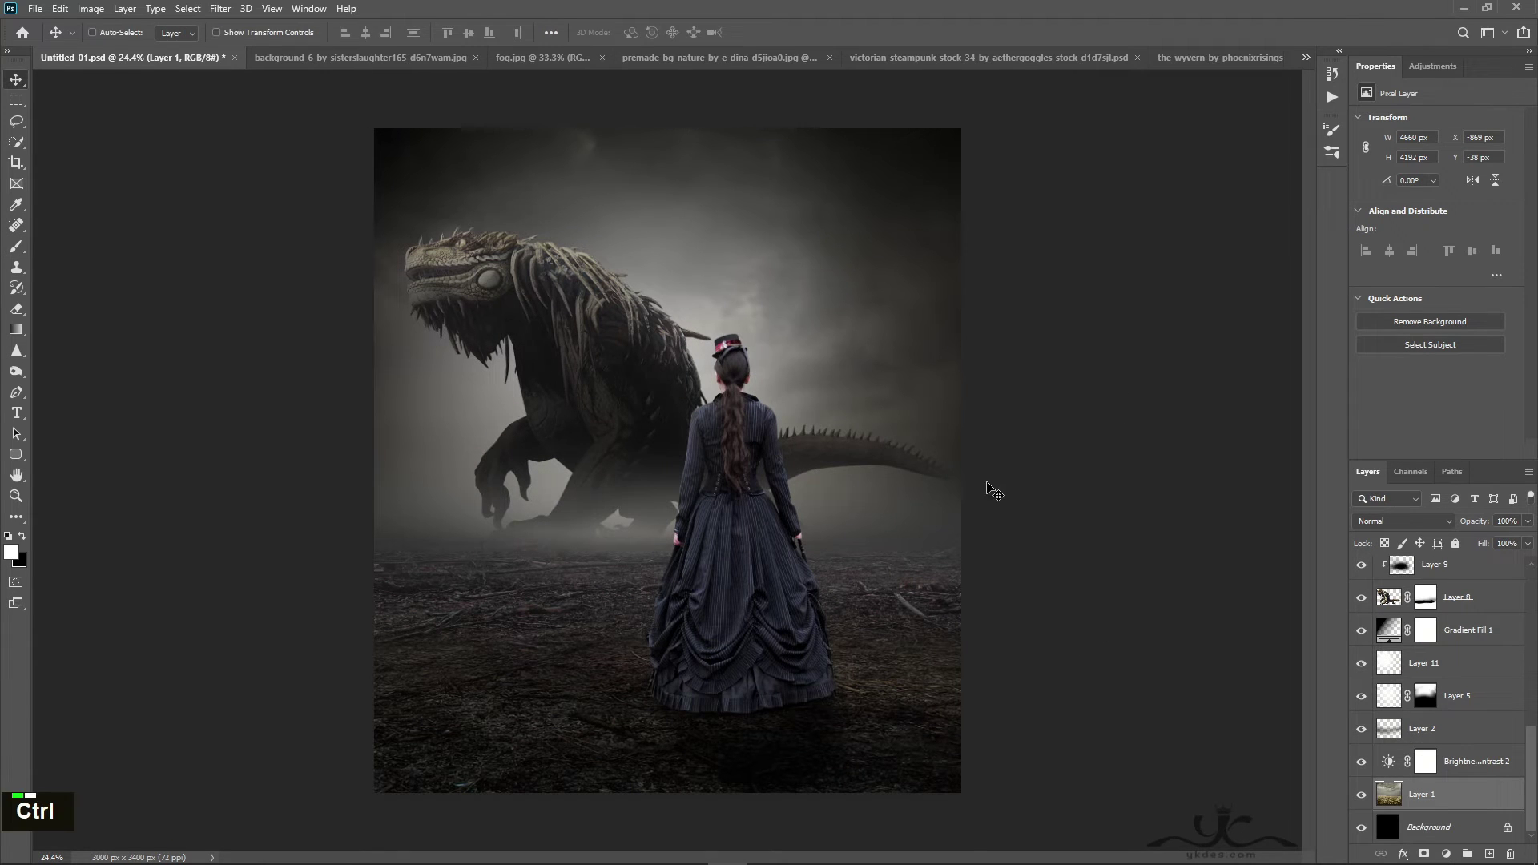
Enlarge the sky background on Layer 1 to about 5136 × 5322 px and place it at X -1270, Y -709 px
{"action": "key", "text": "ctrl+t"}
{"action": "left_click_drag", "start_coordinate": [658, 119], "coordinate": [683, 44]}
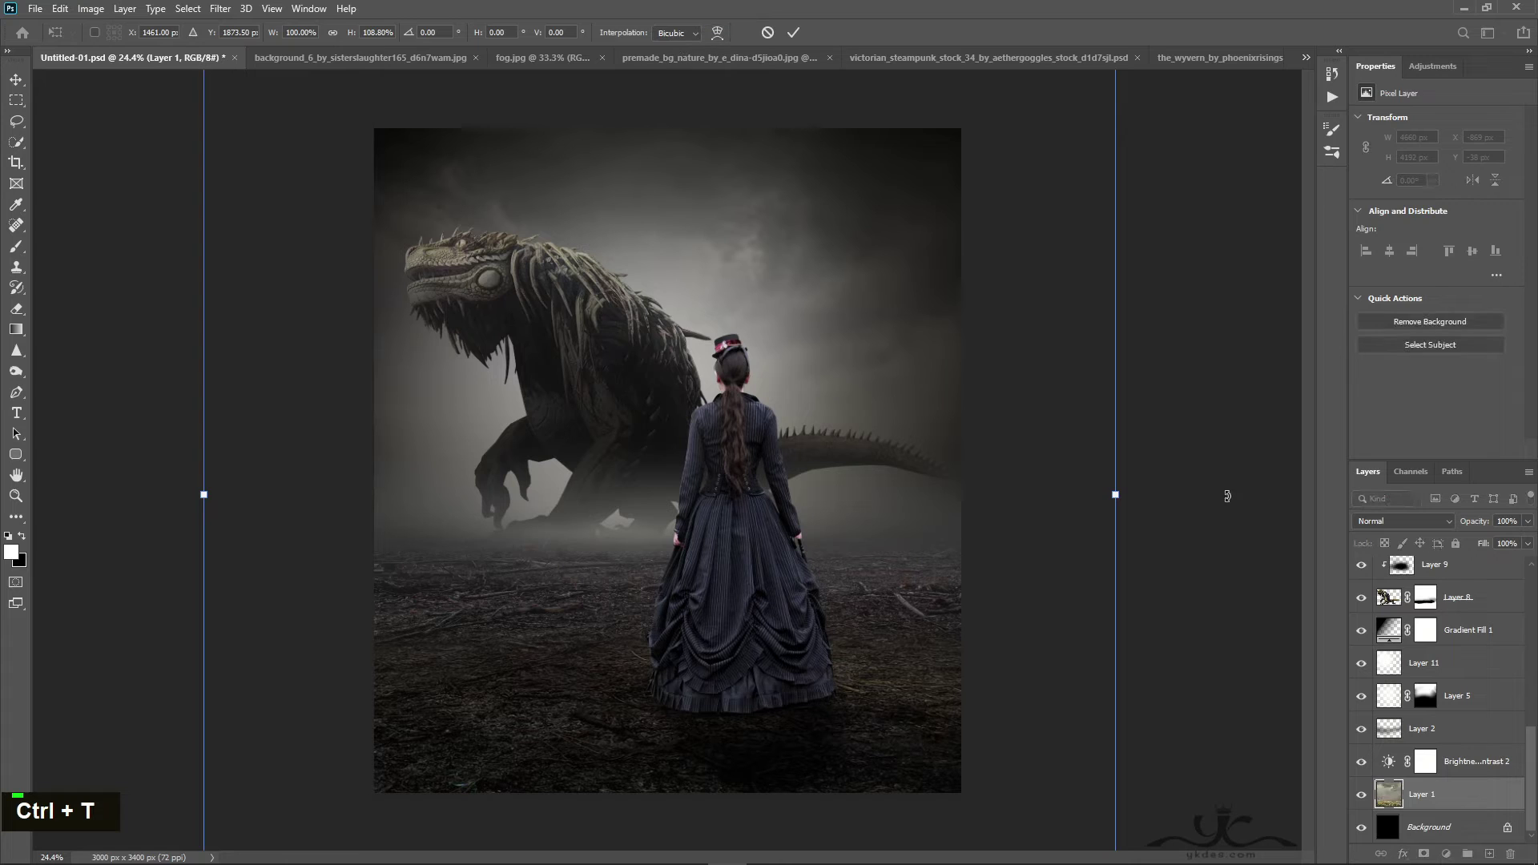
{"action": "left_click_drag", "start_coordinate": [1109, 490], "coordinate": [1073, 457]}
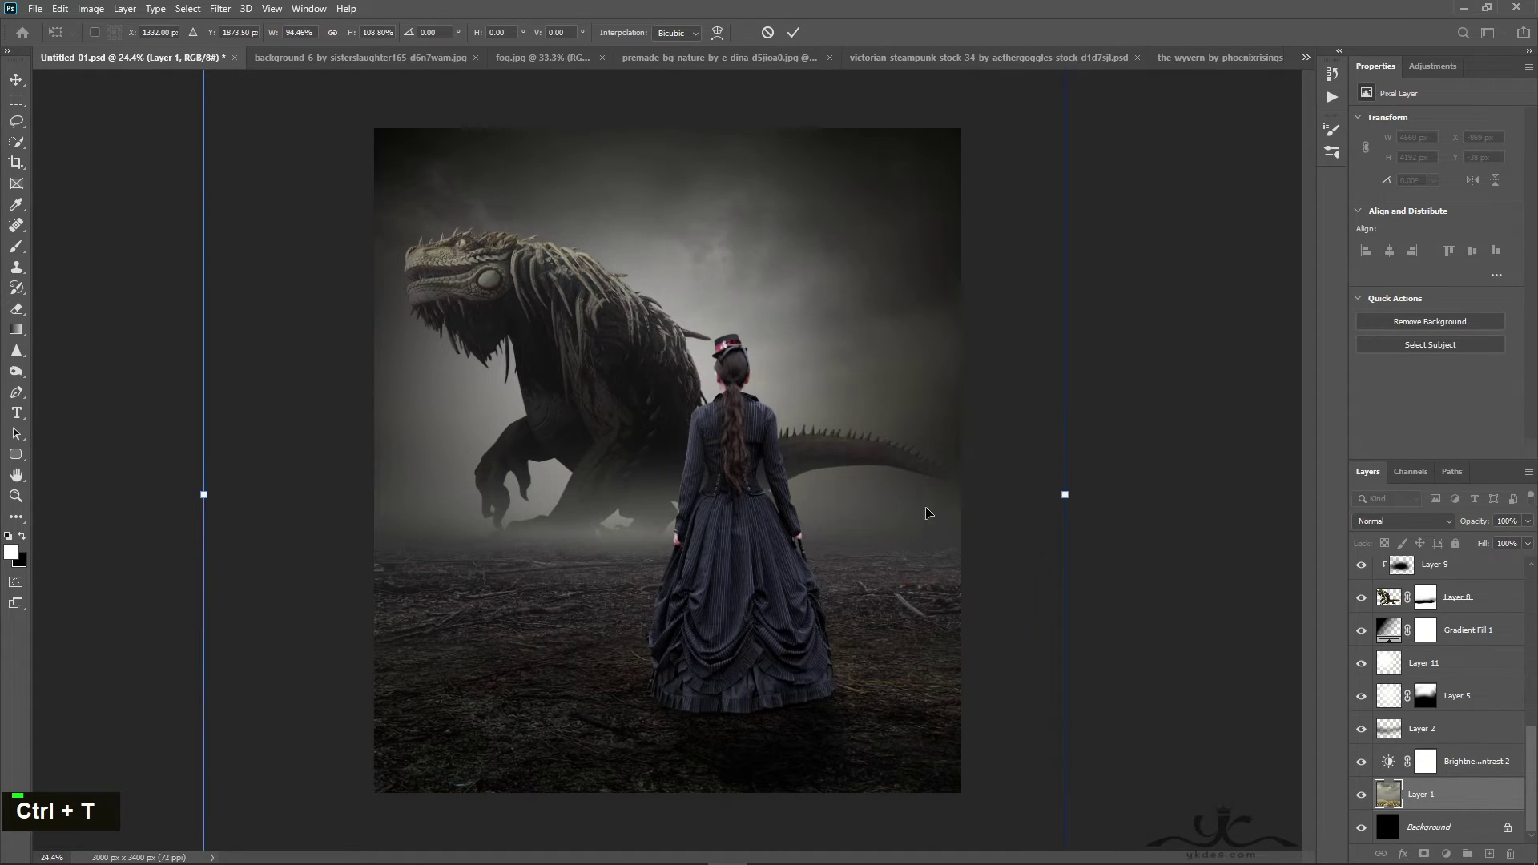
{"action": "left_click_drag", "start_coordinate": [925, 514], "coordinate": [932, 621]}
{"action": "left_click_drag", "start_coordinate": [1066, 132], "coordinate": [1162, 36]}
{"action": "left_click_drag", "start_coordinate": [977, 383], "coordinate": [967, 318]}
{"action": "key", "text": "Return"}
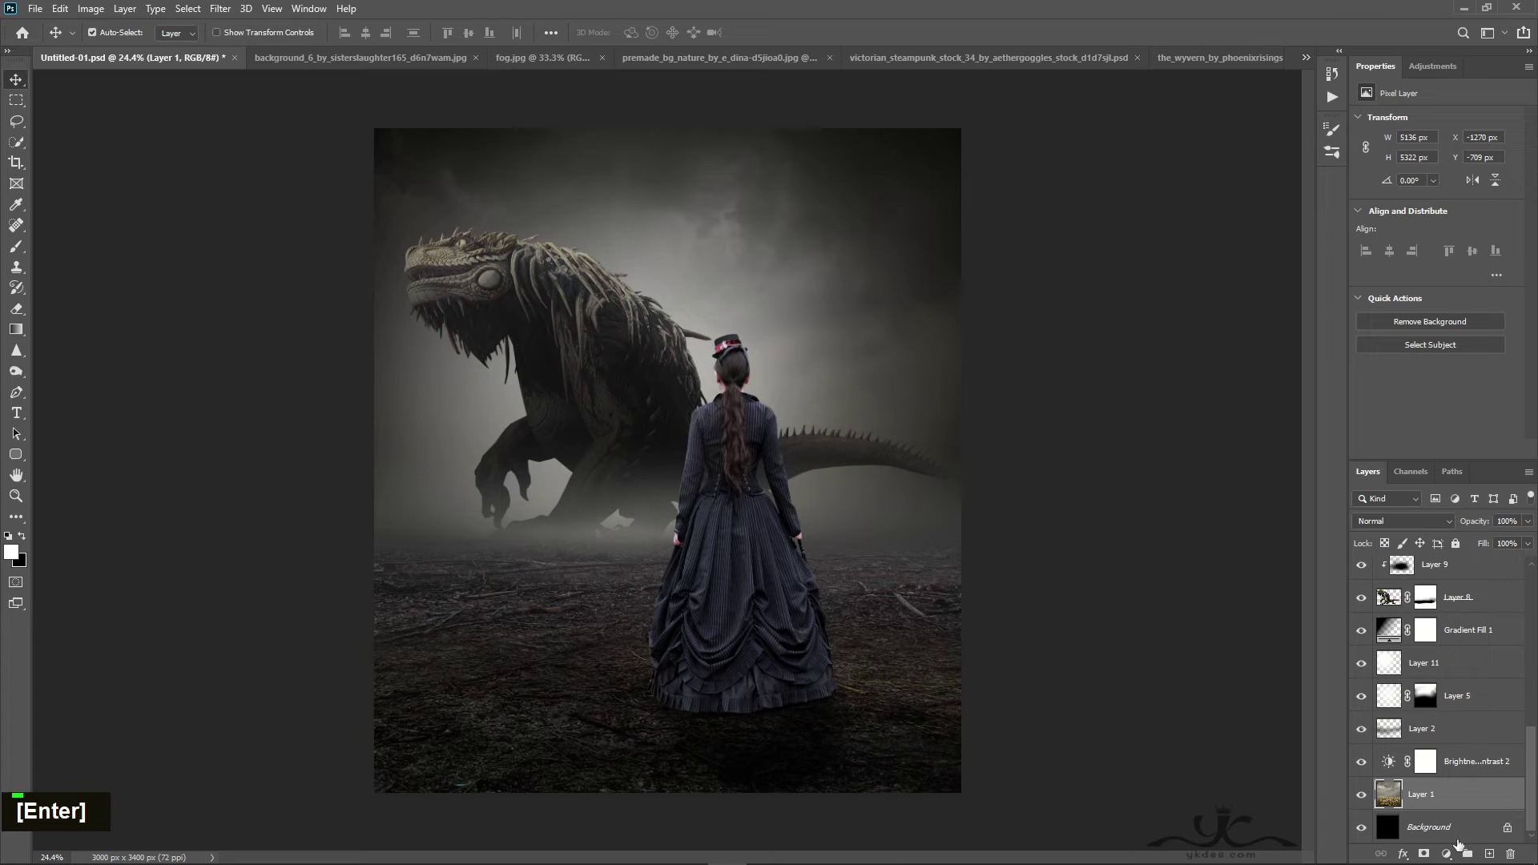
Add an Exposure adjustment above Brightness/Contrast 2, raising exposure to about +1.29 and lowering the gamma correction
{"action": "left_click", "coordinate": [1463, 767]}
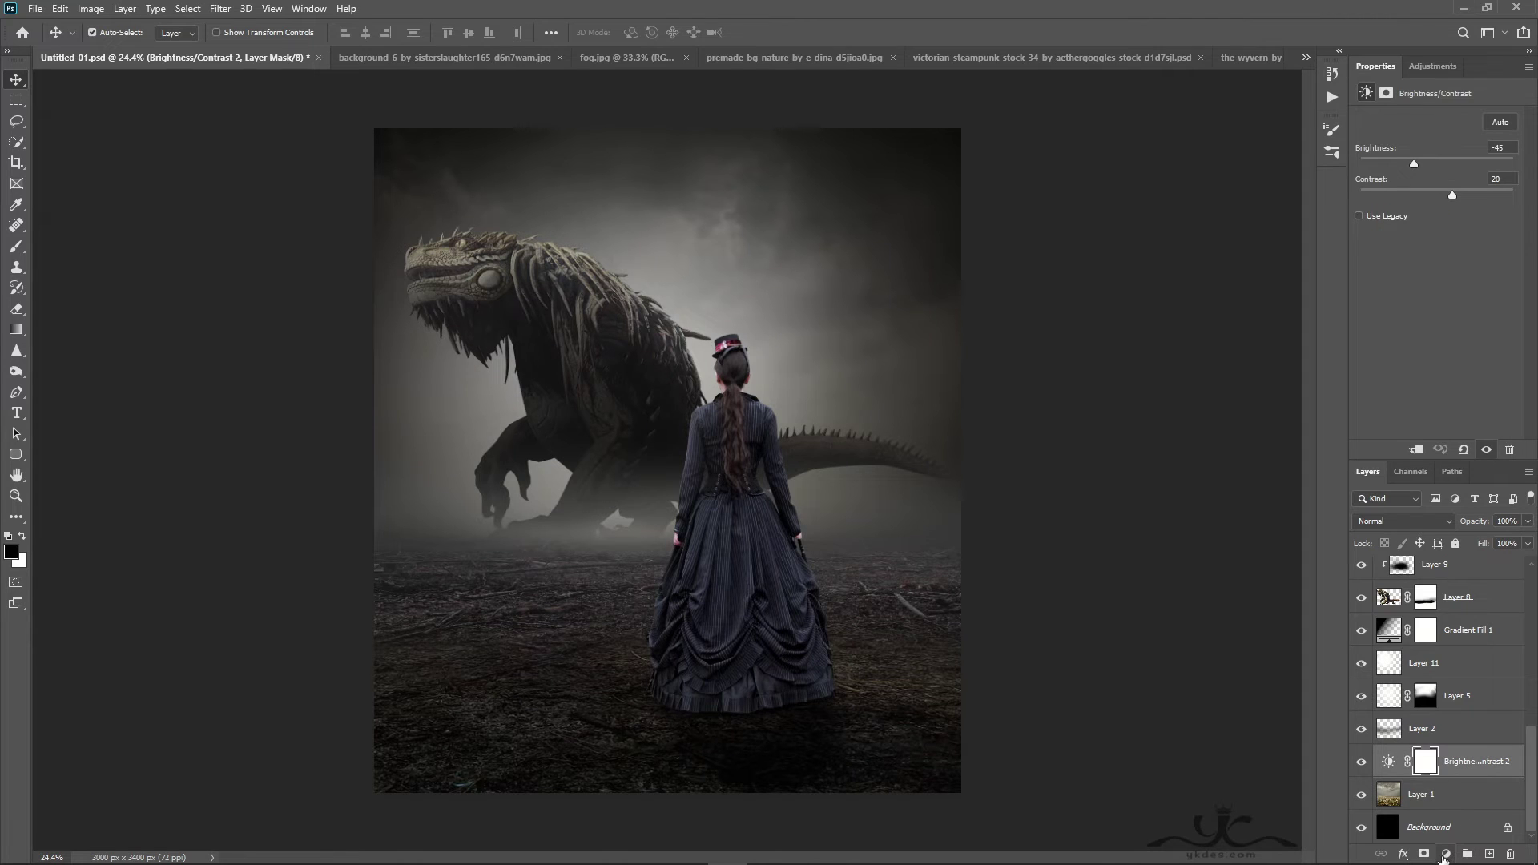
{"action": "left_click", "coordinate": [1444, 855]}
{"action": "left_click", "coordinate": [1434, 668]}
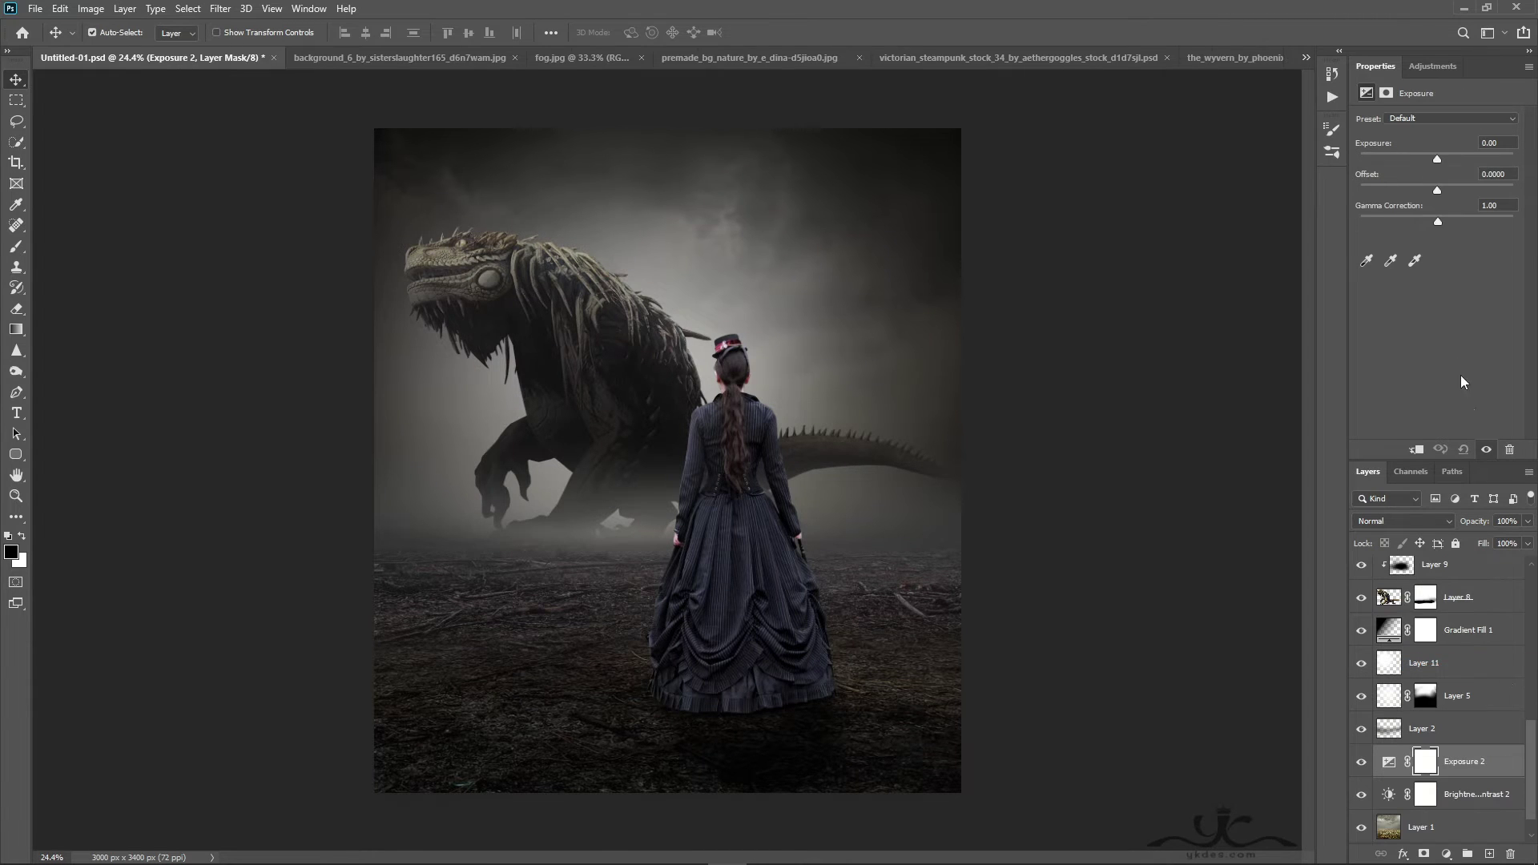
{"action": "left_click_drag", "start_coordinate": [1437, 163], "coordinate": [1454, 163]}
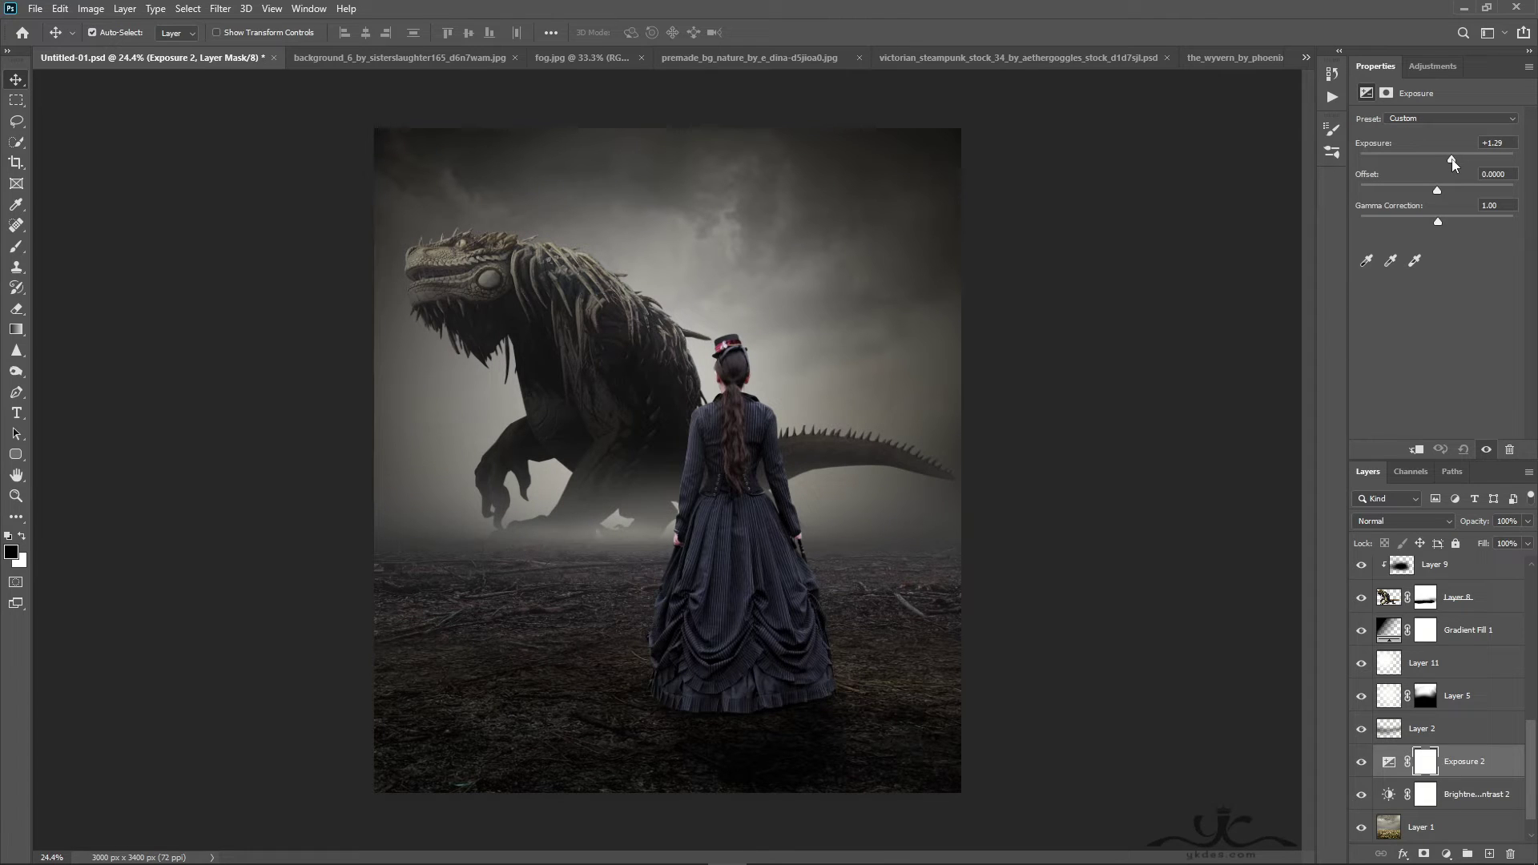
{"action": "left_click_drag", "start_coordinate": [1451, 221], "coordinate": [1453, 220]}
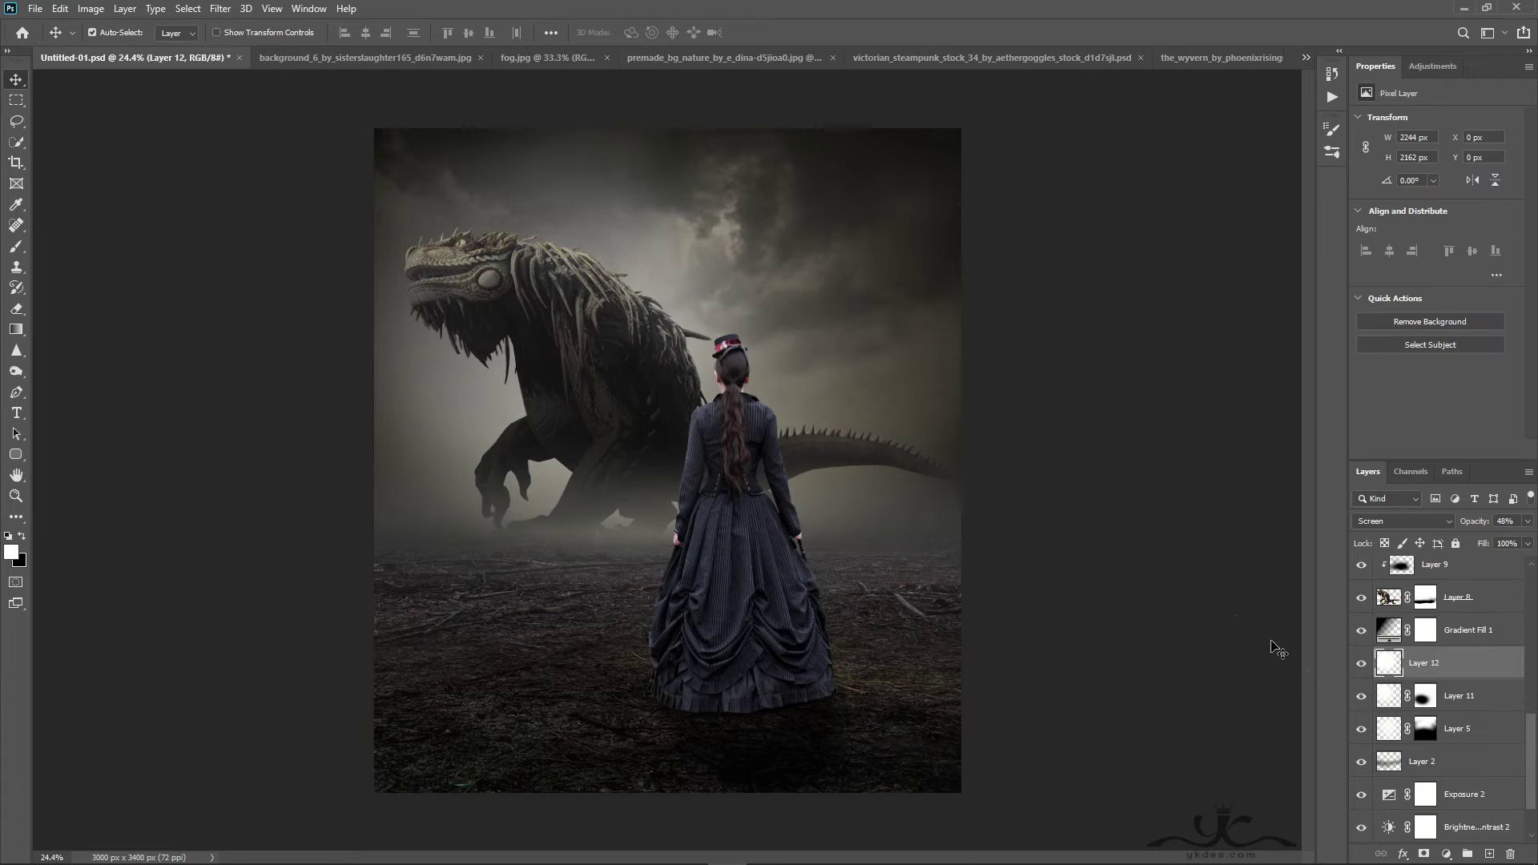
Set the wyvern's Exposure 1 adjustment to exposure -2.90 and gamma correction 1.02
{"action": "left_click", "coordinate": [1464, 614]}
{"action": "scroll", "coordinate": [1471, 651], "scroll_direction": "up", "scroll_amount": 3}
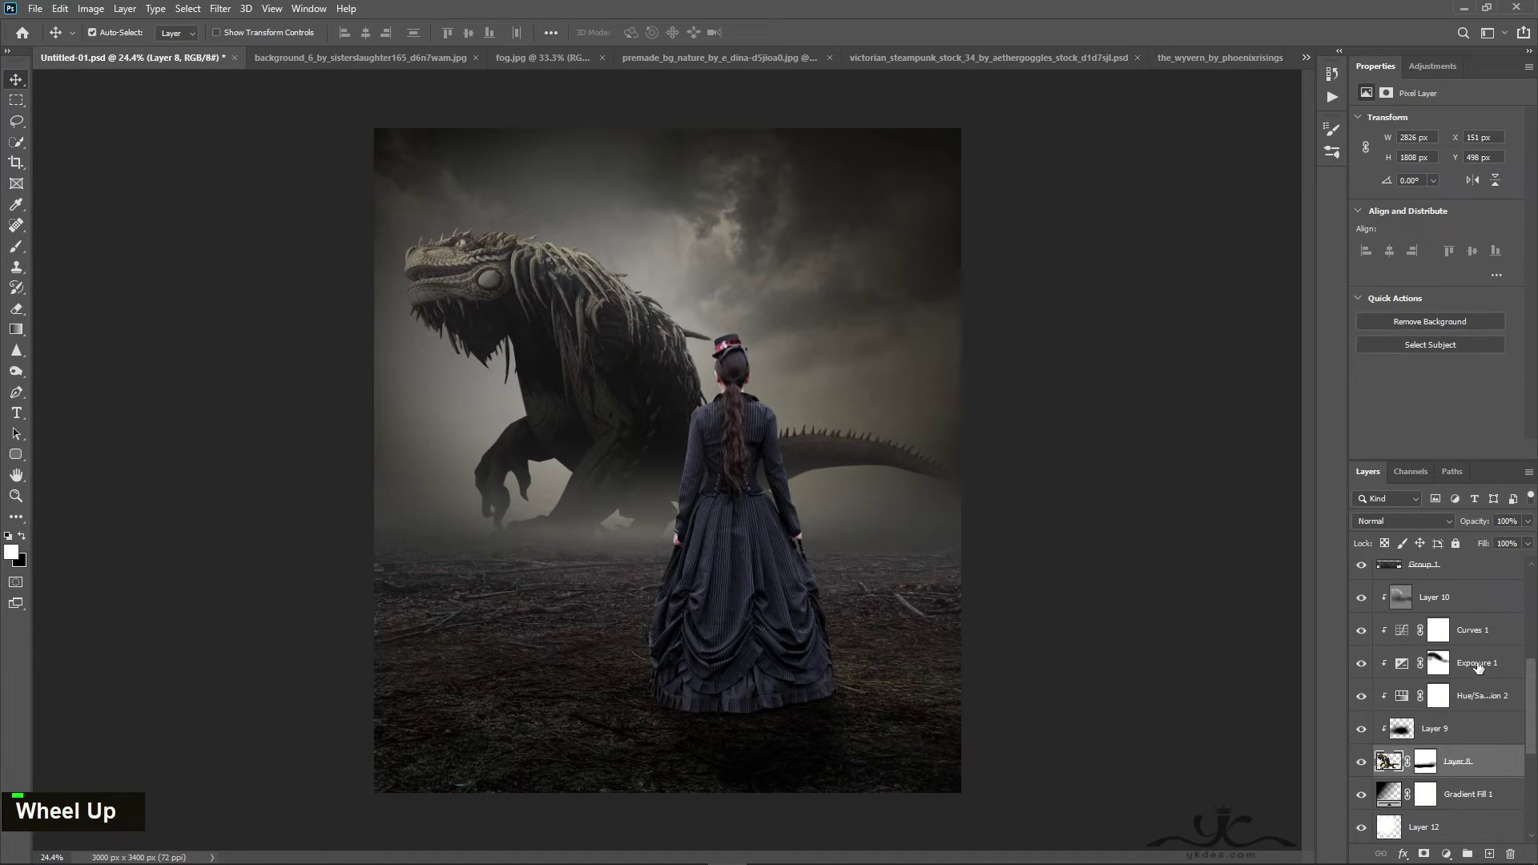
{"action": "left_click", "coordinate": [1478, 665]}
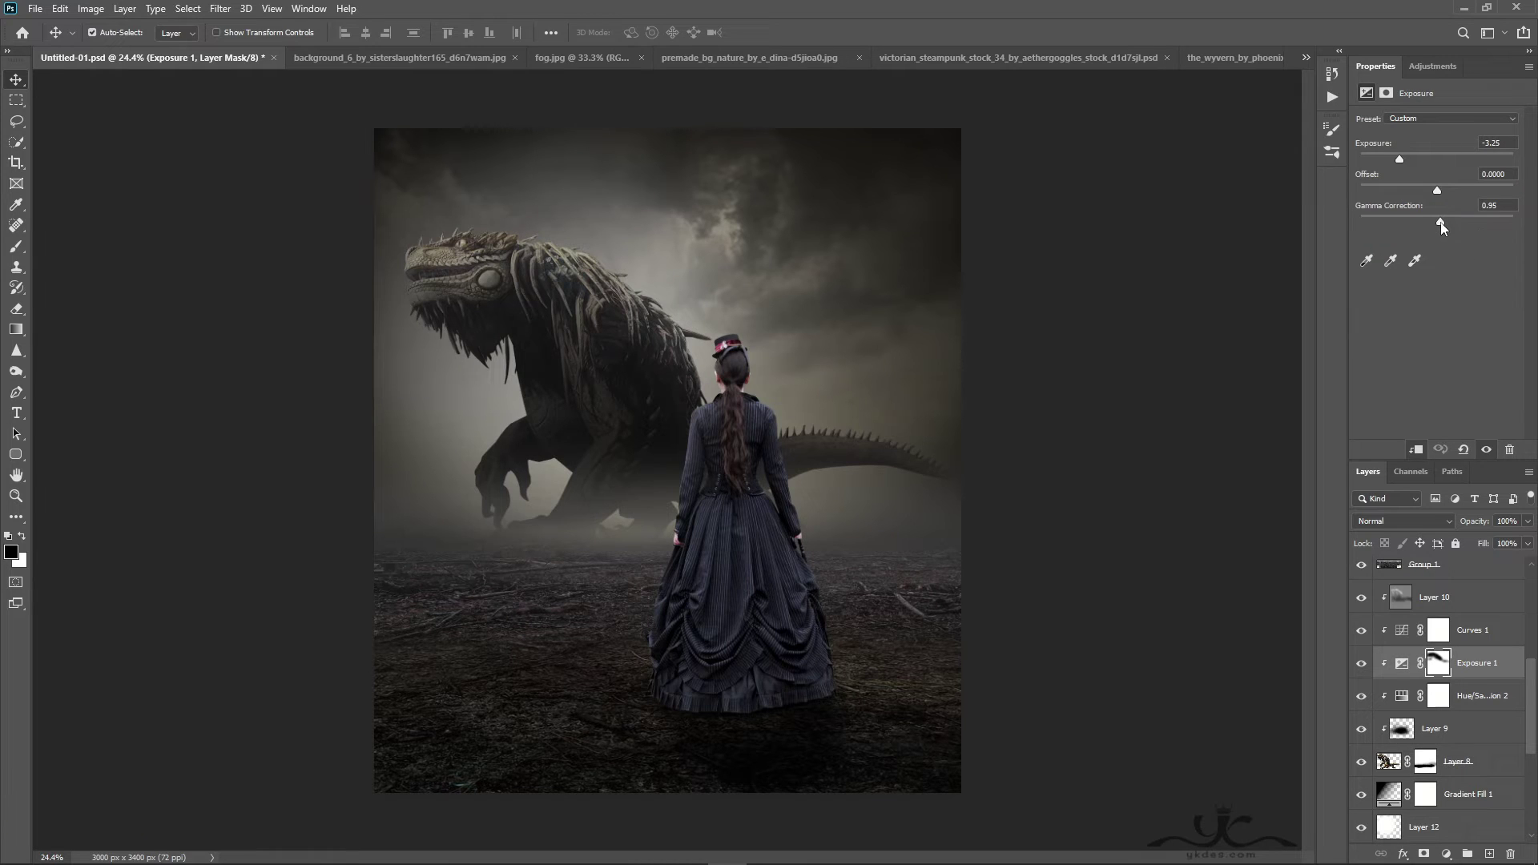
{"action": "left_click_drag", "start_coordinate": [1429, 223], "coordinate": [1435, 222]}
{"action": "left_click_drag", "start_coordinate": [1400, 158], "coordinate": [1406, 163]}
Add a new layer above the wyvern's Layer 10 and set the brush colour to red, ff0000
{"action": "scroll", "coordinate": [1429, 735], "scroll_direction": "up", "scroll_amount": 3}
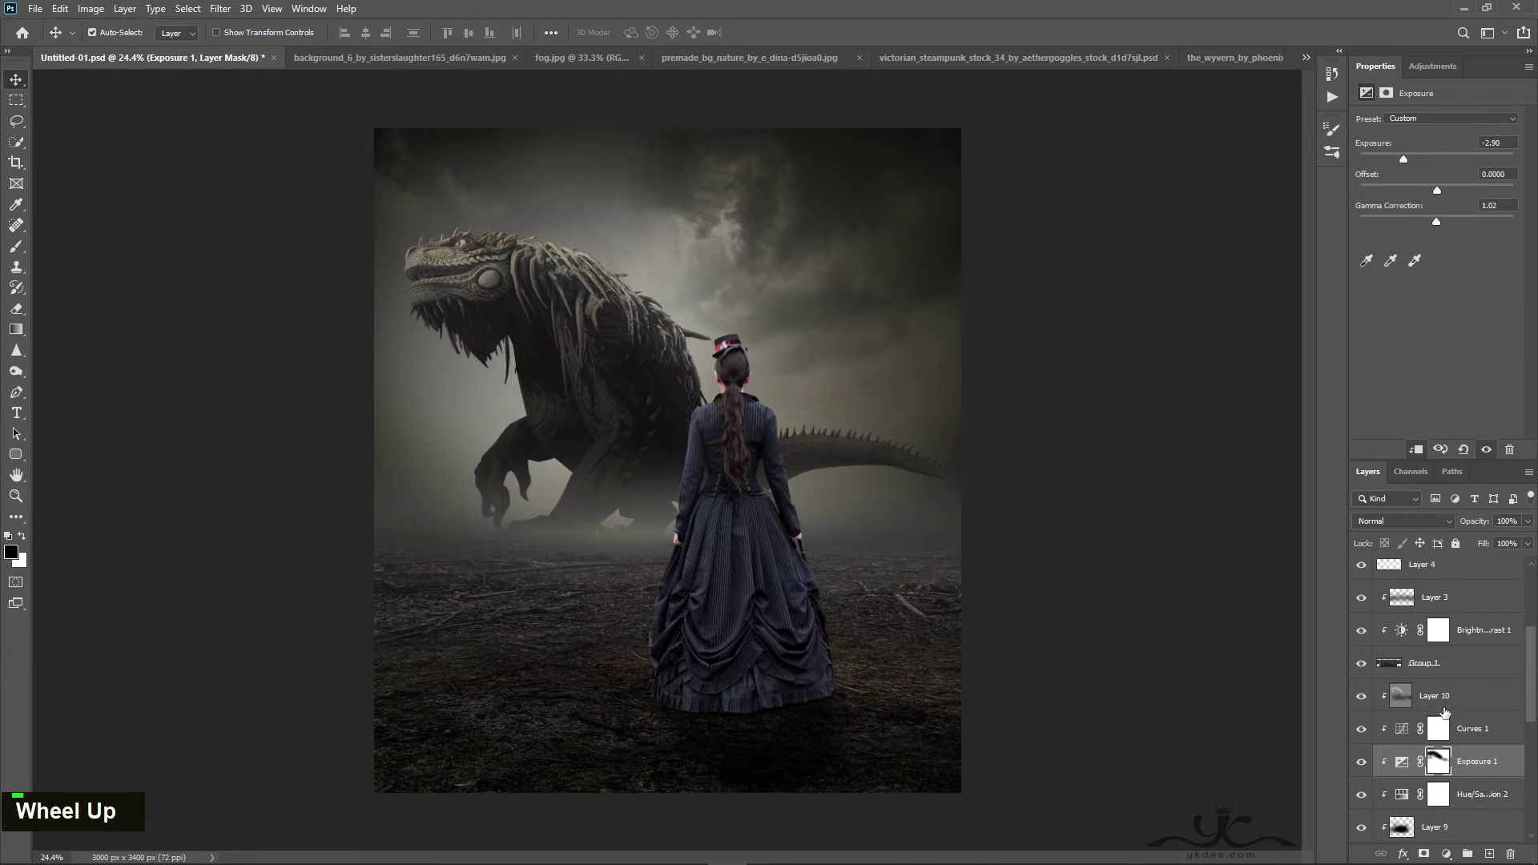
{"action": "left_click", "coordinate": [1479, 706]}
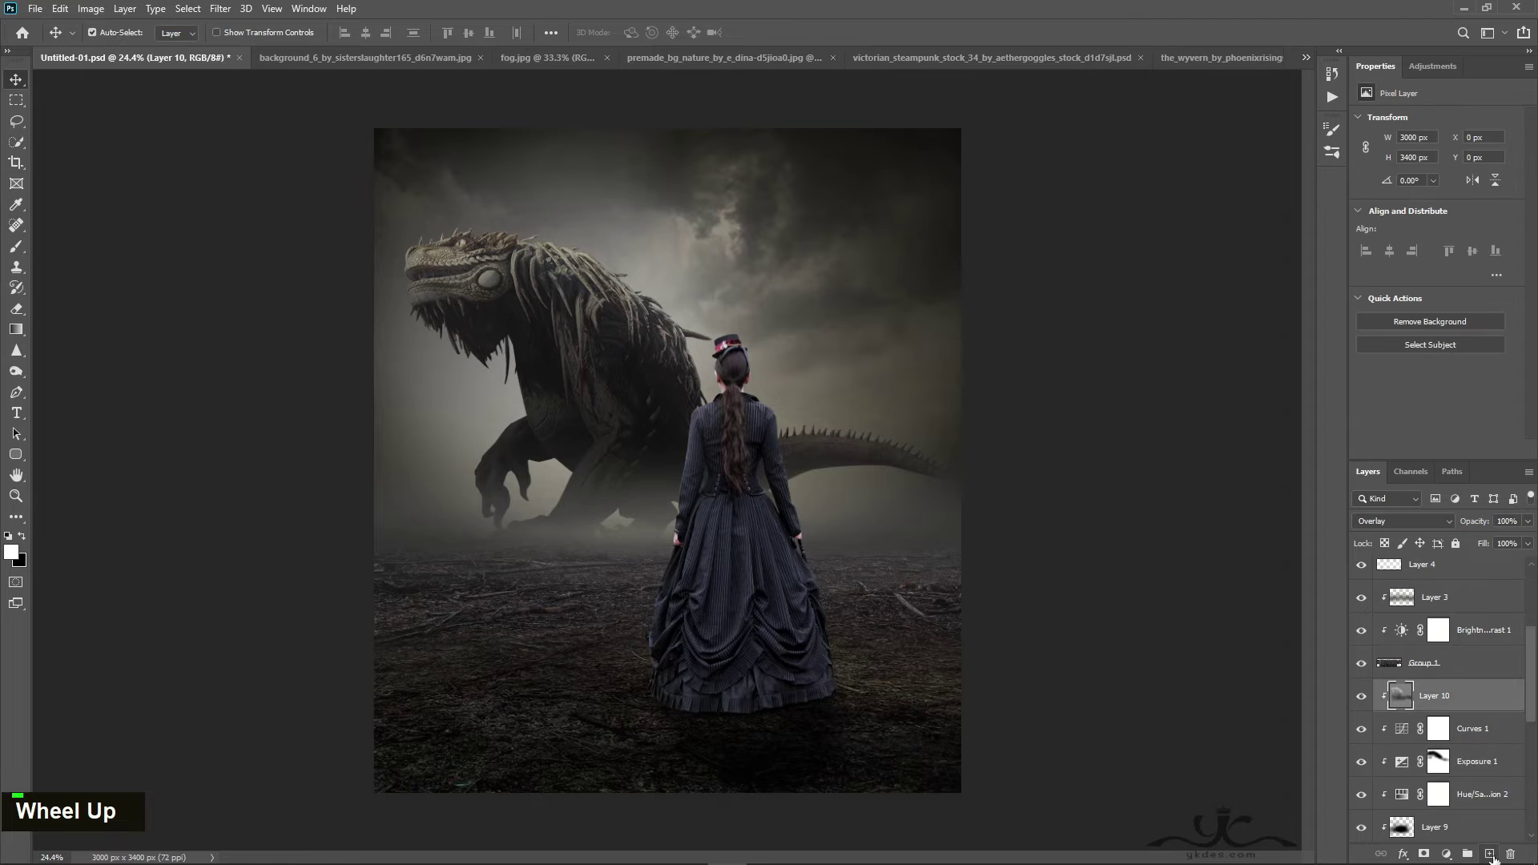
{"action": "left_click", "coordinate": [1490, 854]}
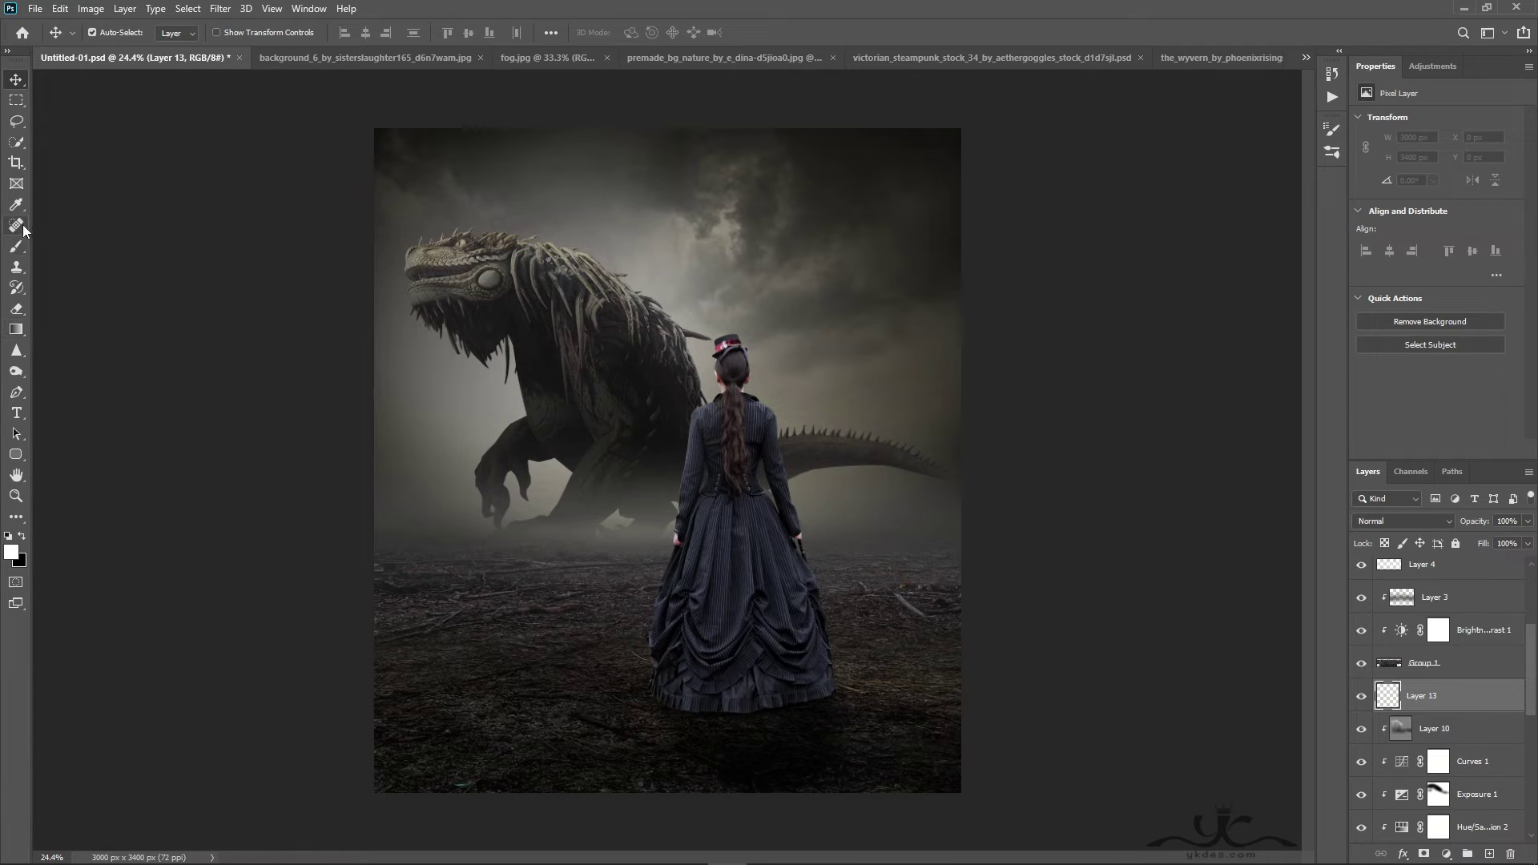
{"action": "left_click", "coordinate": [16, 248]}
{"action": "left_click", "coordinate": [11, 551]}
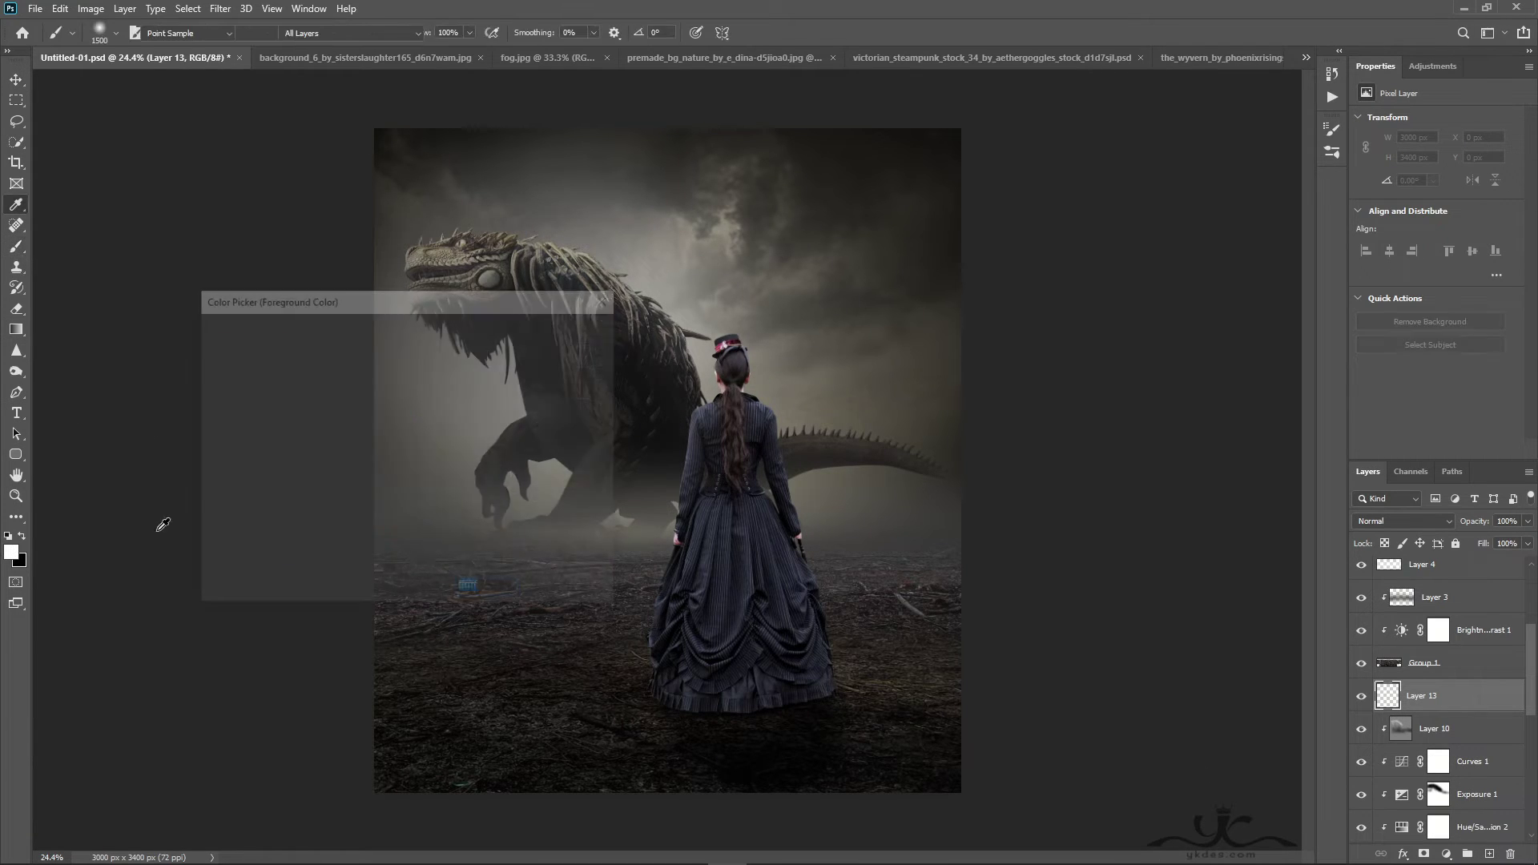
{"action": "type", "text": "ff0000"}
{"action": "left_click", "coordinate": [566, 322]}
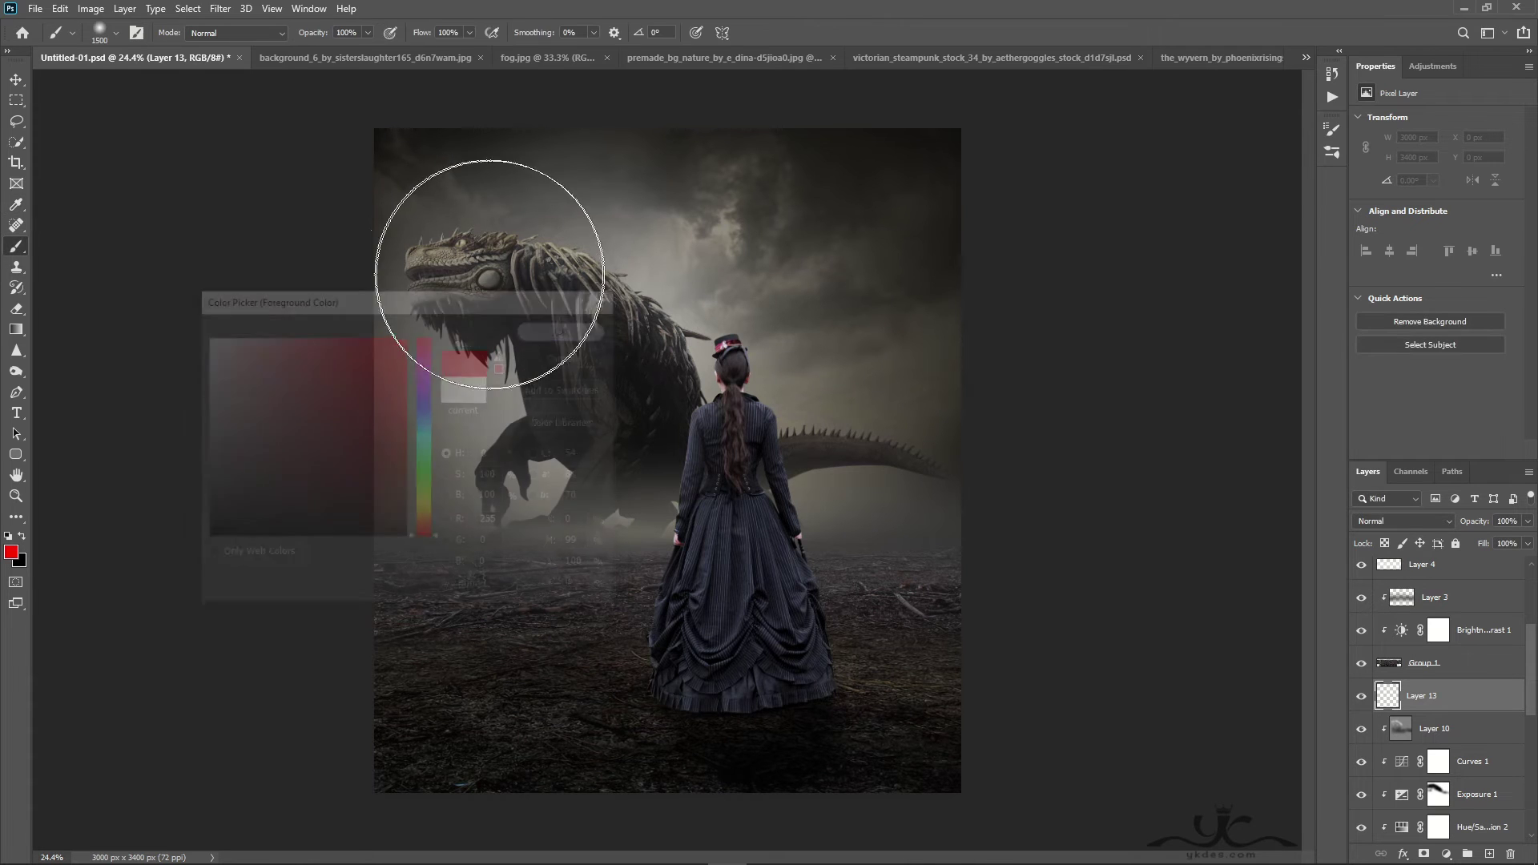
Paint the wyvern's eye red on the new layer with a 45 px brush at 100% flow
{"action": "key", "text": "ctrl+equal"}
{"action": "key", "text": "ctrl+equal"}
{"action": "key", "text": "ctrl+equal"}
{"action": "key", "text": "ctrl+equal"}
{"action": "key", "text": "ctrl+equal"}
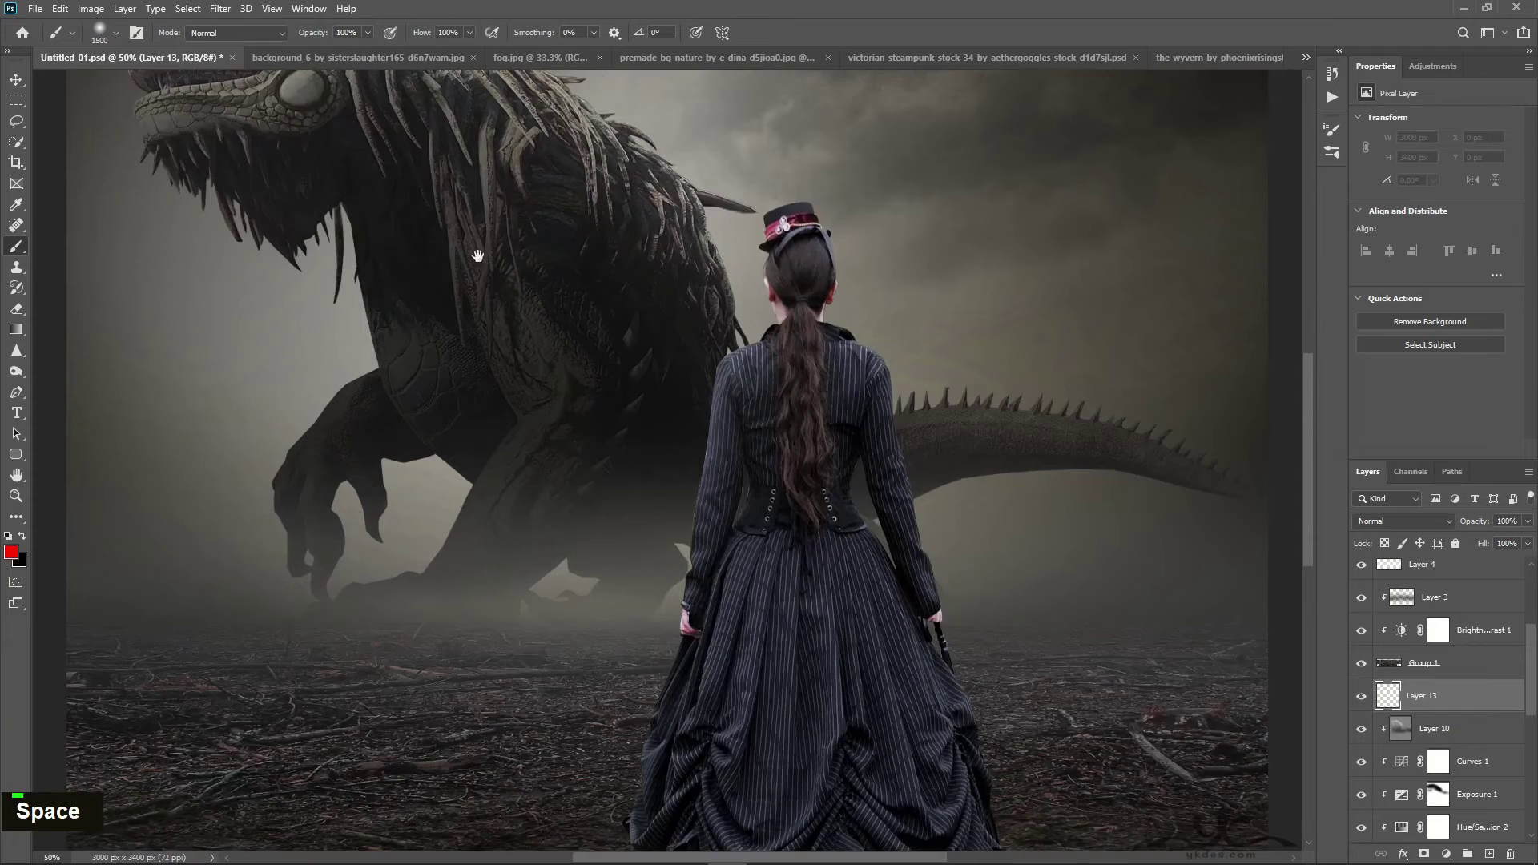
{"action": "left_click_drag", "start_coordinate": [470, 250], "coordinate": [662, 697]}
{"action": "key", "text": "bracketleft"}
{"action": "key", "text": "bracketleft"}
{"action": "key", "text": "bracketleft"}
{"action": "key", "text": "bracketleft"}
{"action": "key", "text": "bracketleft"}
{"action": "key", "text": "bracketleft"}
{"action": "key", "text": "bracketleft"}
{"action": "key", "text": "bracketleft"}
{"action": "key", "text": "bracketleft"}
{"action": "key", "text": "bracketleft"}
{"action": "key", "text": "bracketleft"}
{"action": "key", "text": "bracketleft"}
{"action": "key", "text": "bracketleft"}
{"action": "key", "text": "bracketleft"}
{"action": "key", "text": "bracketleft"}
{"action": "key", "text": "bracketleft"}
{"action": "key", "text": "bracketleft"}
{"action": "key", "text": "bracketleft"}
{"action": "key", "text": "bracketleft"}
{"action": "key", "text": "bracketleft"}
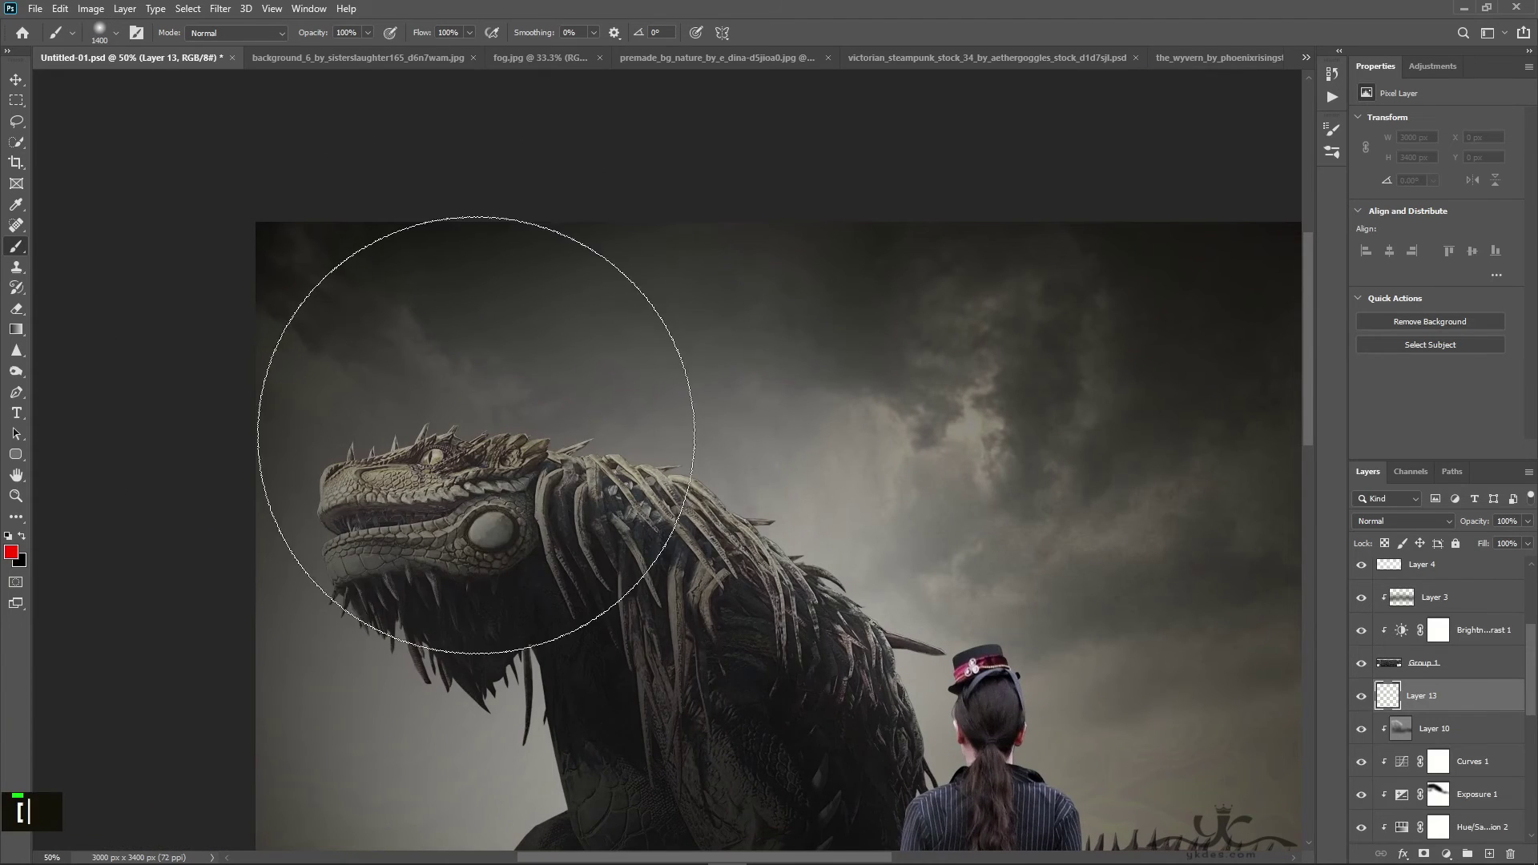
{"action": "key", "text": "bracketleft"}
{"action": "key", "text": "bracketleft"}
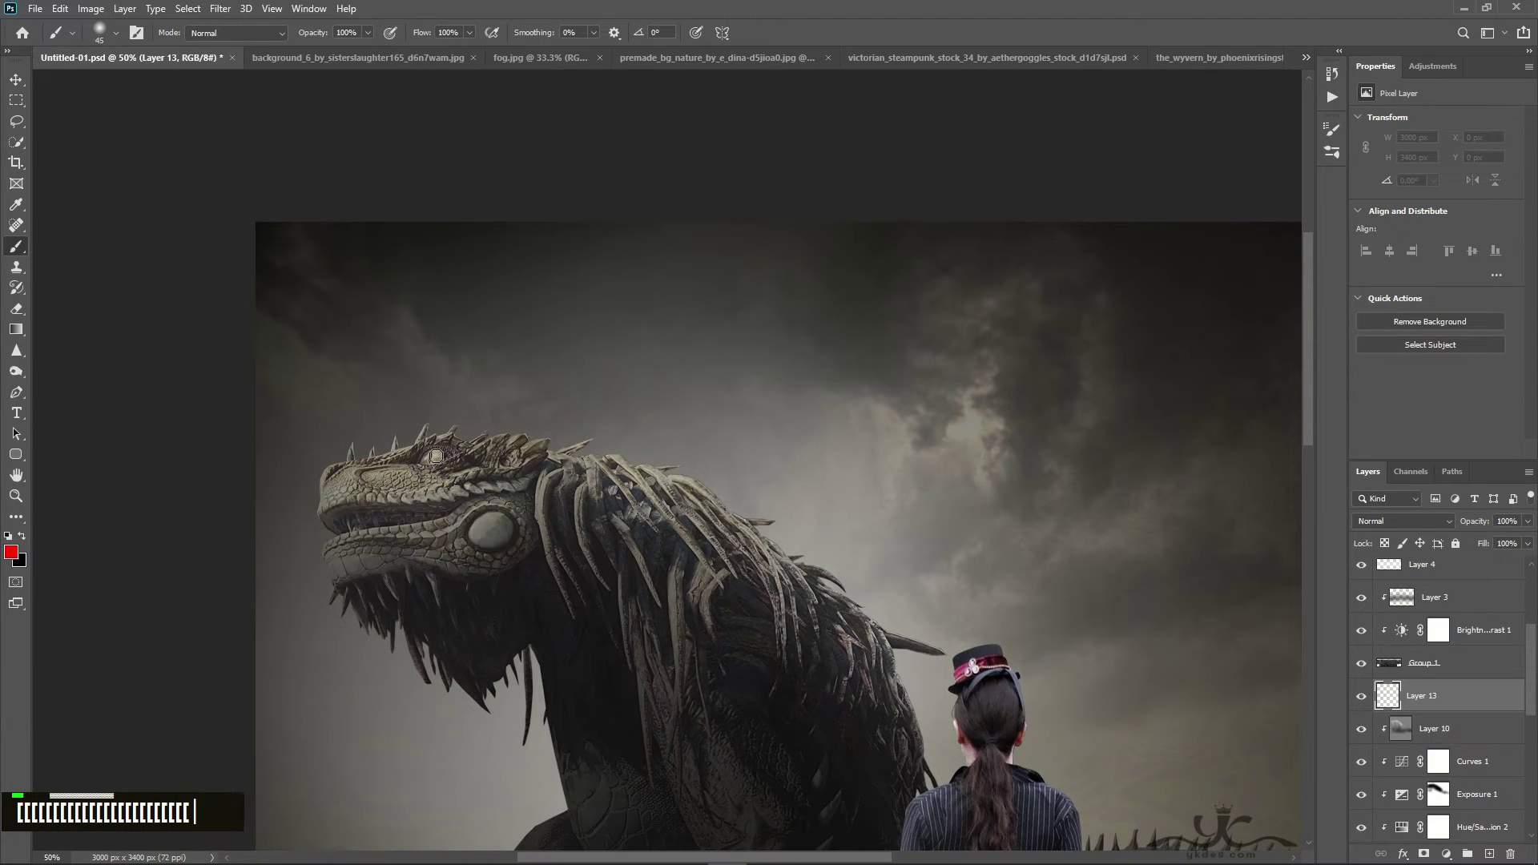
{"action": "left_click", "coordinate": [434, 456]}
{"action": "left_click", "coordinate": [432, 458]}
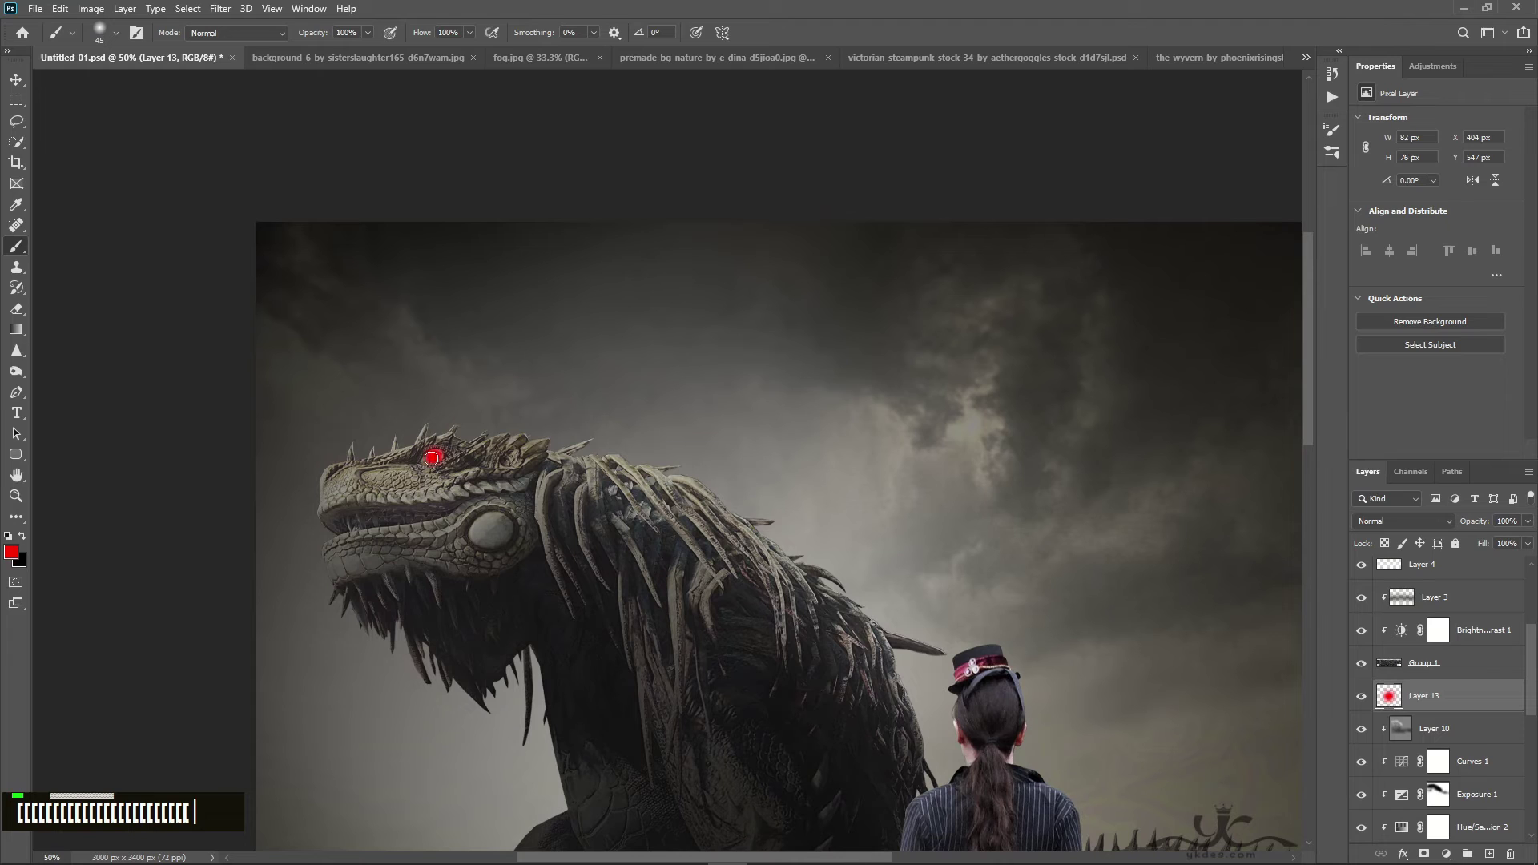
{"action": "key", "text": "bracketleft"}
{"action": "key", "text": "bracketright"}
Set the red eye layer to Overlay and paint a wider red glow over the eye, enlarging the brush to 100 px
{"action": "left_click", "coordinate": [1403, 520]}
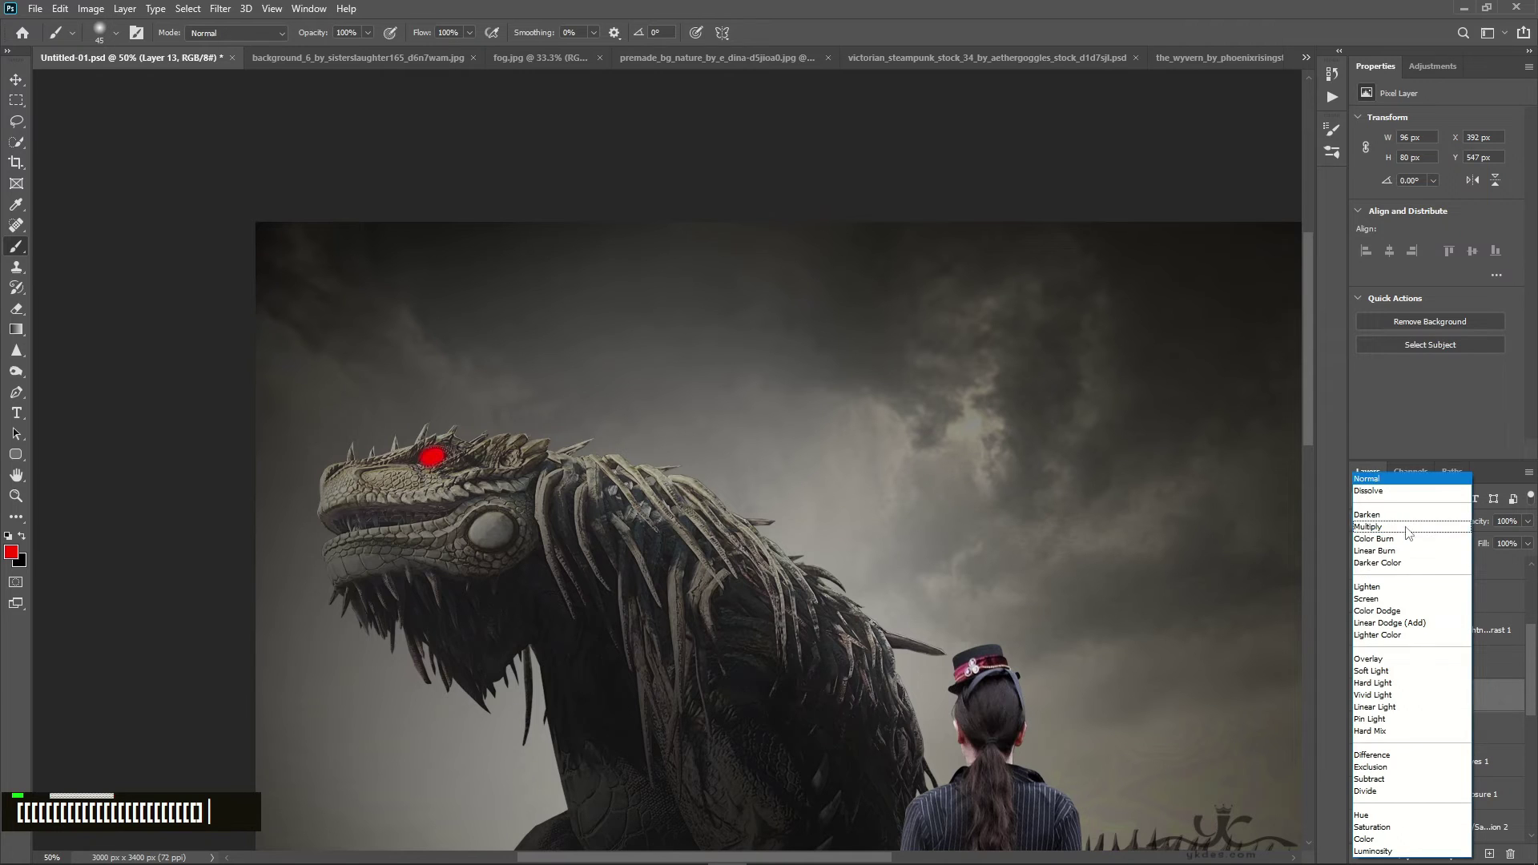
{"action": "left_click", "coordinate": [1391, 663]}
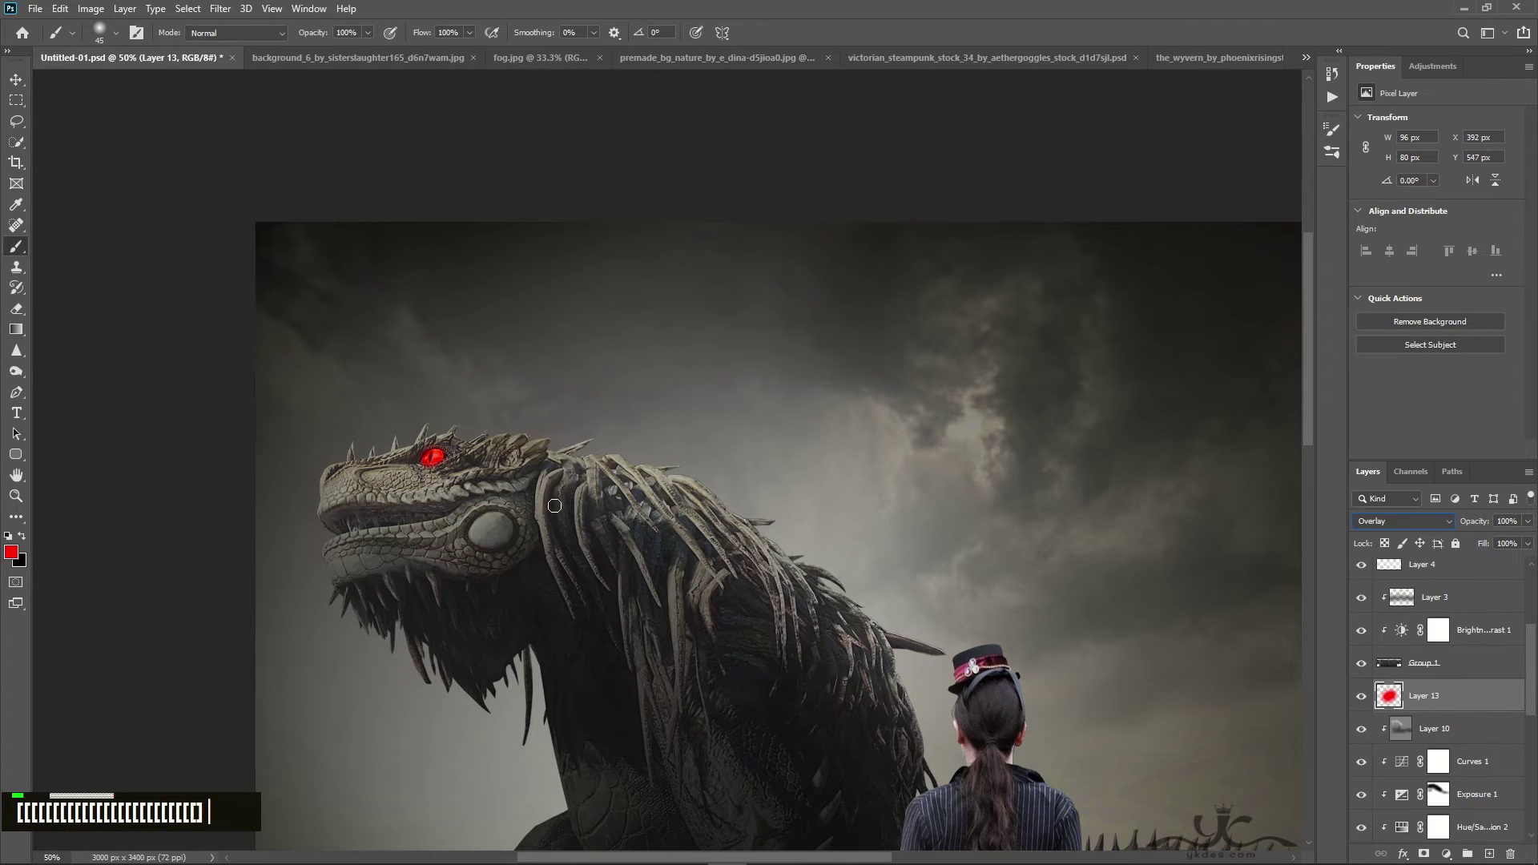
{"action": "key", "text": "bracketright"}
{"action": "key", "text": "bracketright"}
{"action": "key", "text": "bracketright"}
{"action": "key", "text": "bracketright"}
{"action": "left_click", "coordinate": [442, 457]}
{"action": "key", "text": "bracketright"}
{"action": "key", "text": "bracketright"}
{"action": "key", "text": "bracketright"}
{"action": "key", "text": "bracketright"}
{"action": "key", "text": "bracketright"}
{"action": "key", "text": "bracketright"}
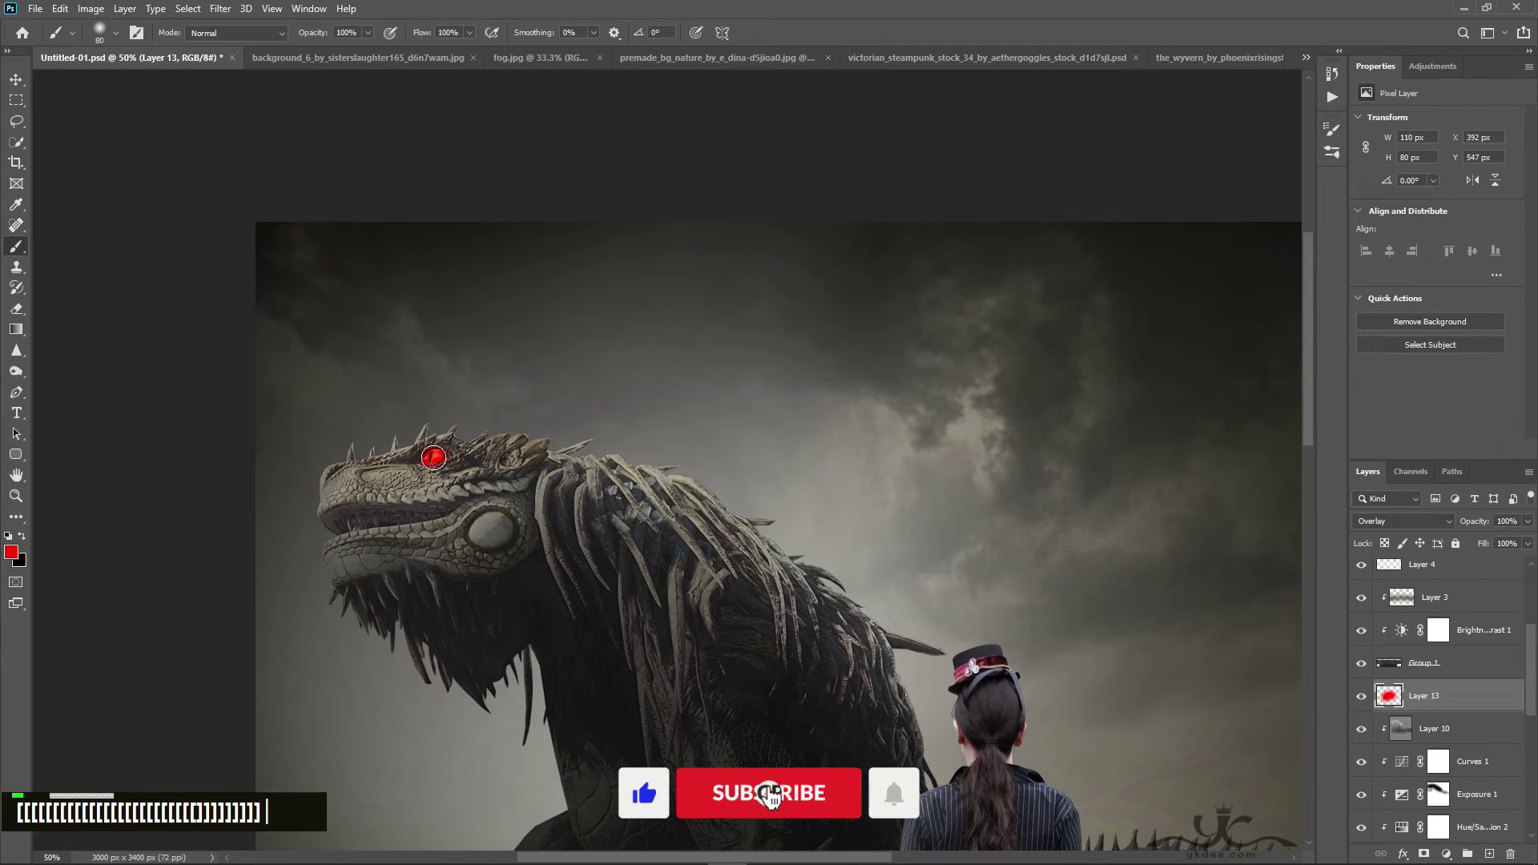
{"action": "left_click", "coordinate": [433, 458]}
{"action": "left_click", "coordinate": [431, 457]}
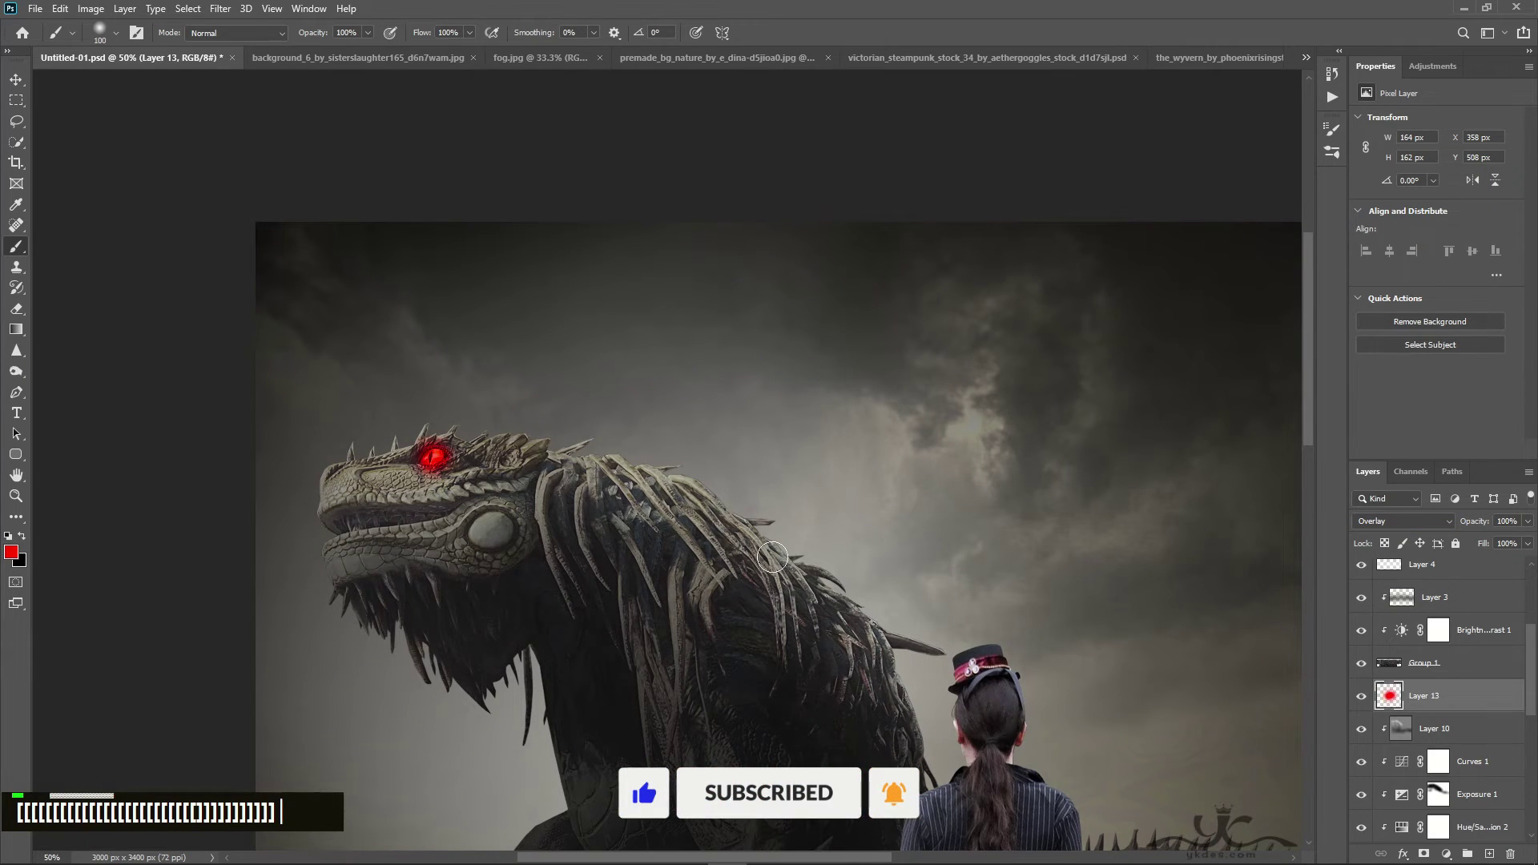
Lower the opacity of the red eye glow layer, Layer 13, to 82%
{"action": "key", "text": "ctrl+minus"}
{"action": "key", "text": "ctrl+equal"}
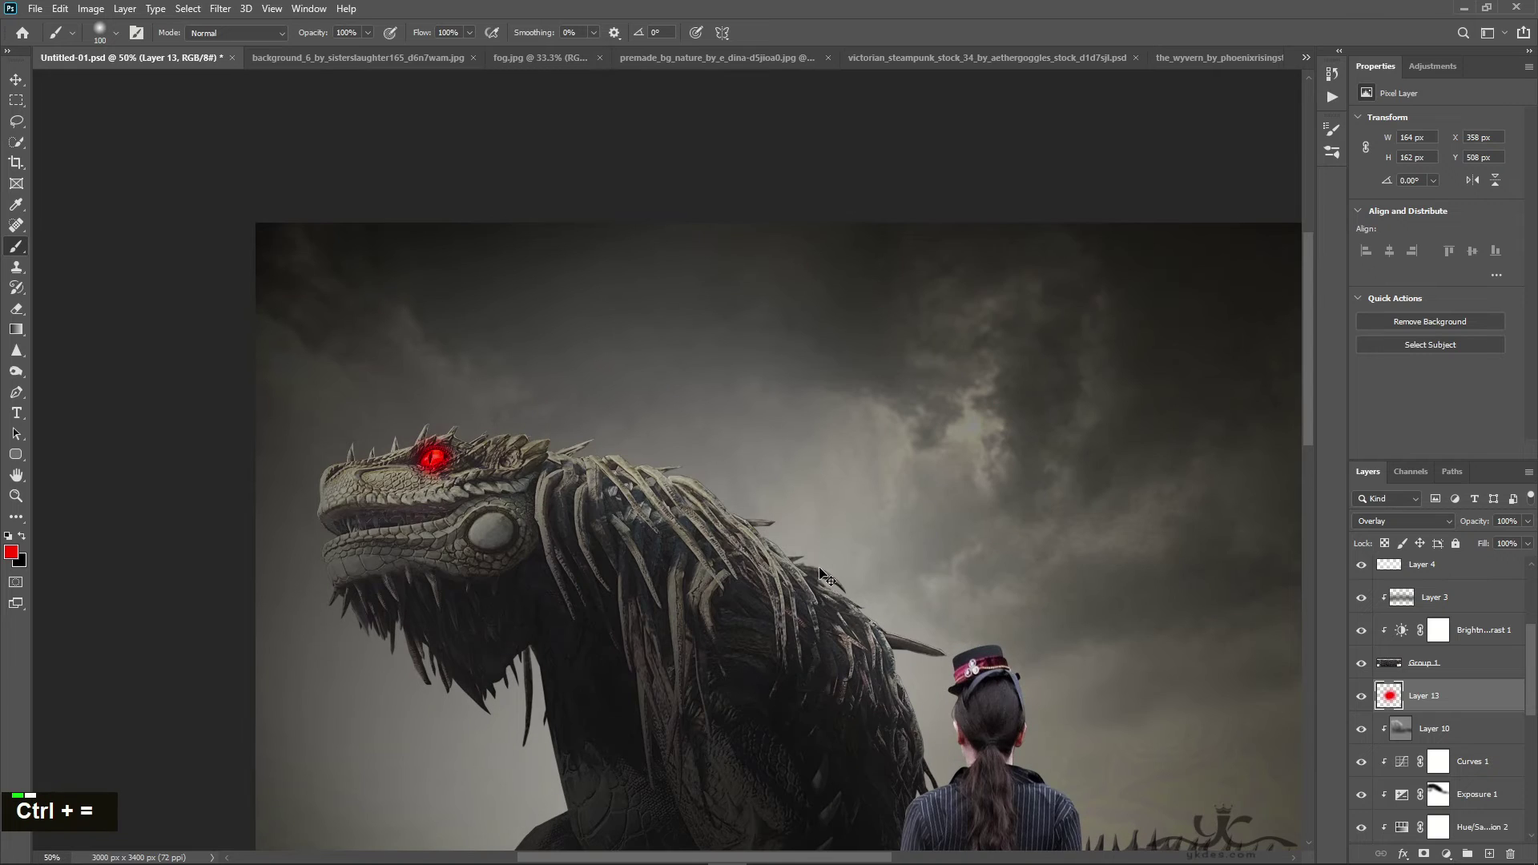
{"action": "key", "text": "ctrl+equal"}
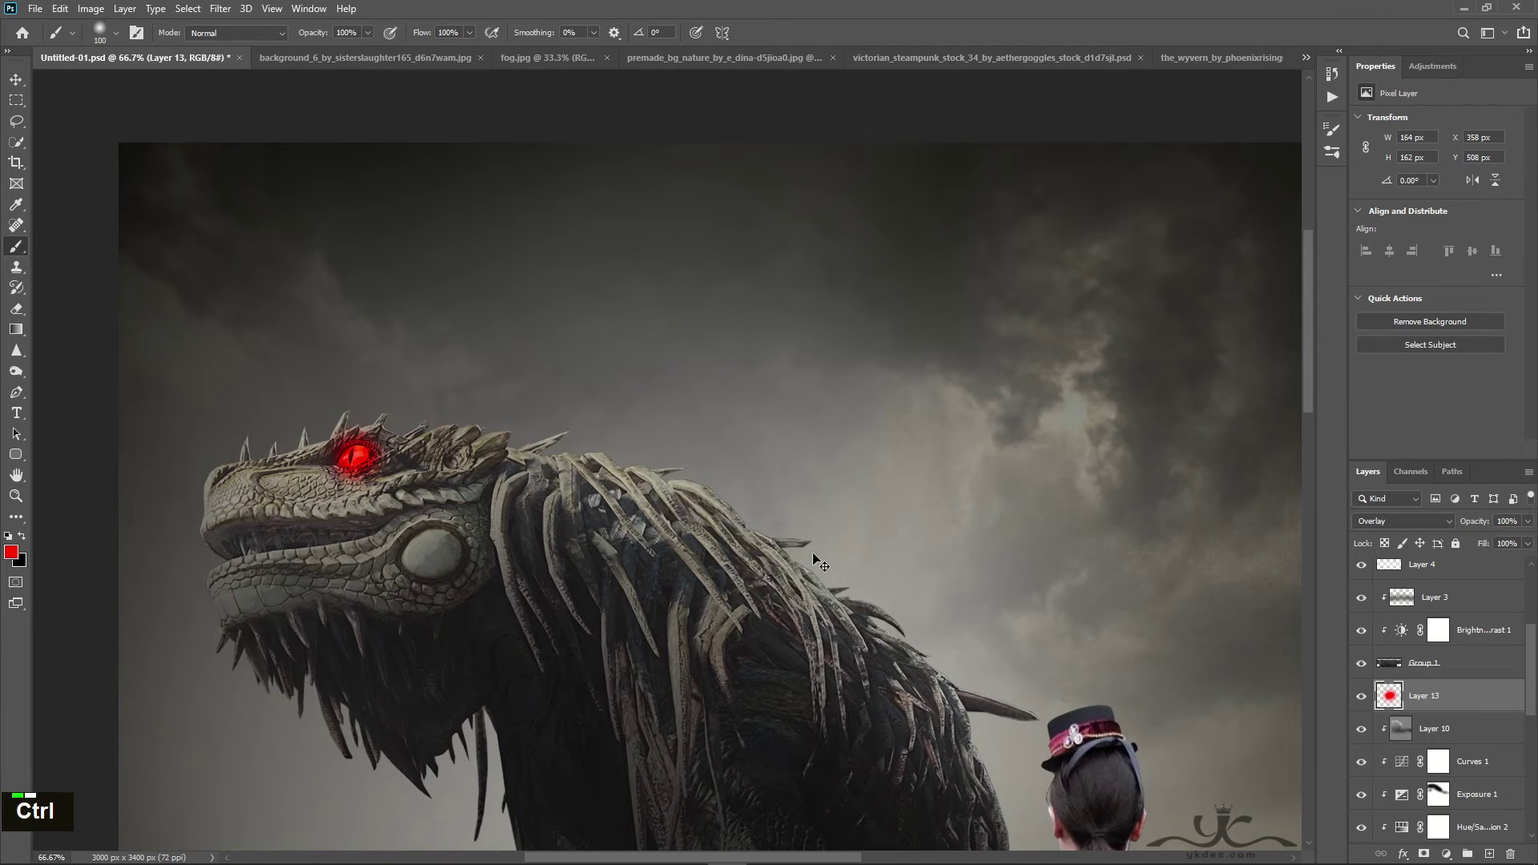
{"action": "key", "text": "ctrl+minus"}
{"action": "key", "text": "ctrl+minus"}
{"action": "key", "text": "ctrl+minus"}
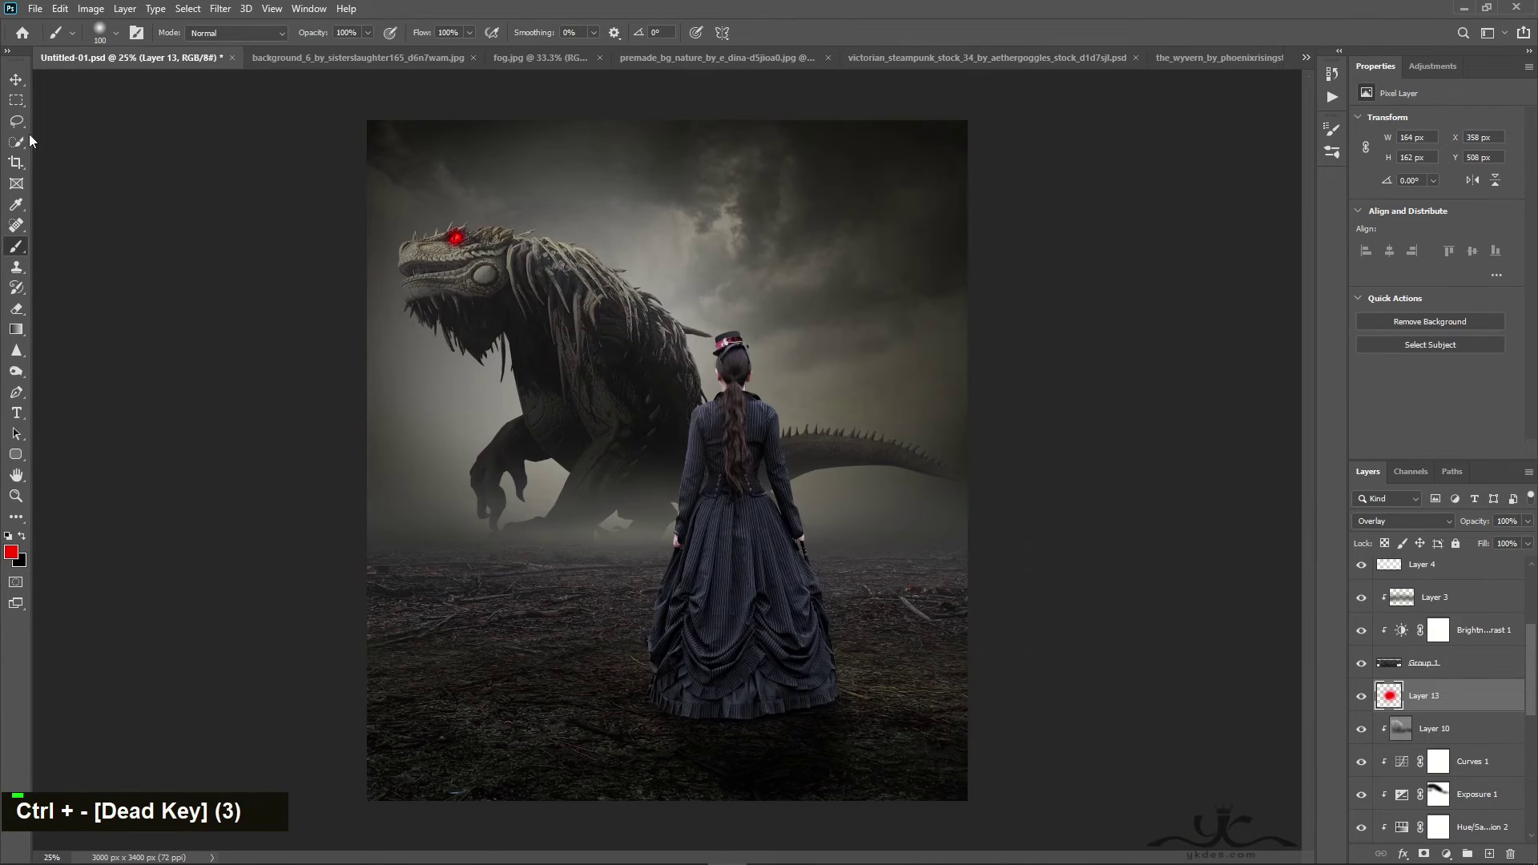
{"action": "left_click", "coordinate": [16, 79]}
{"action": "scroll", "coordinate": [703, 480], "scroll_direction": "up", "scroll_amount": 1, "text": "alt"}
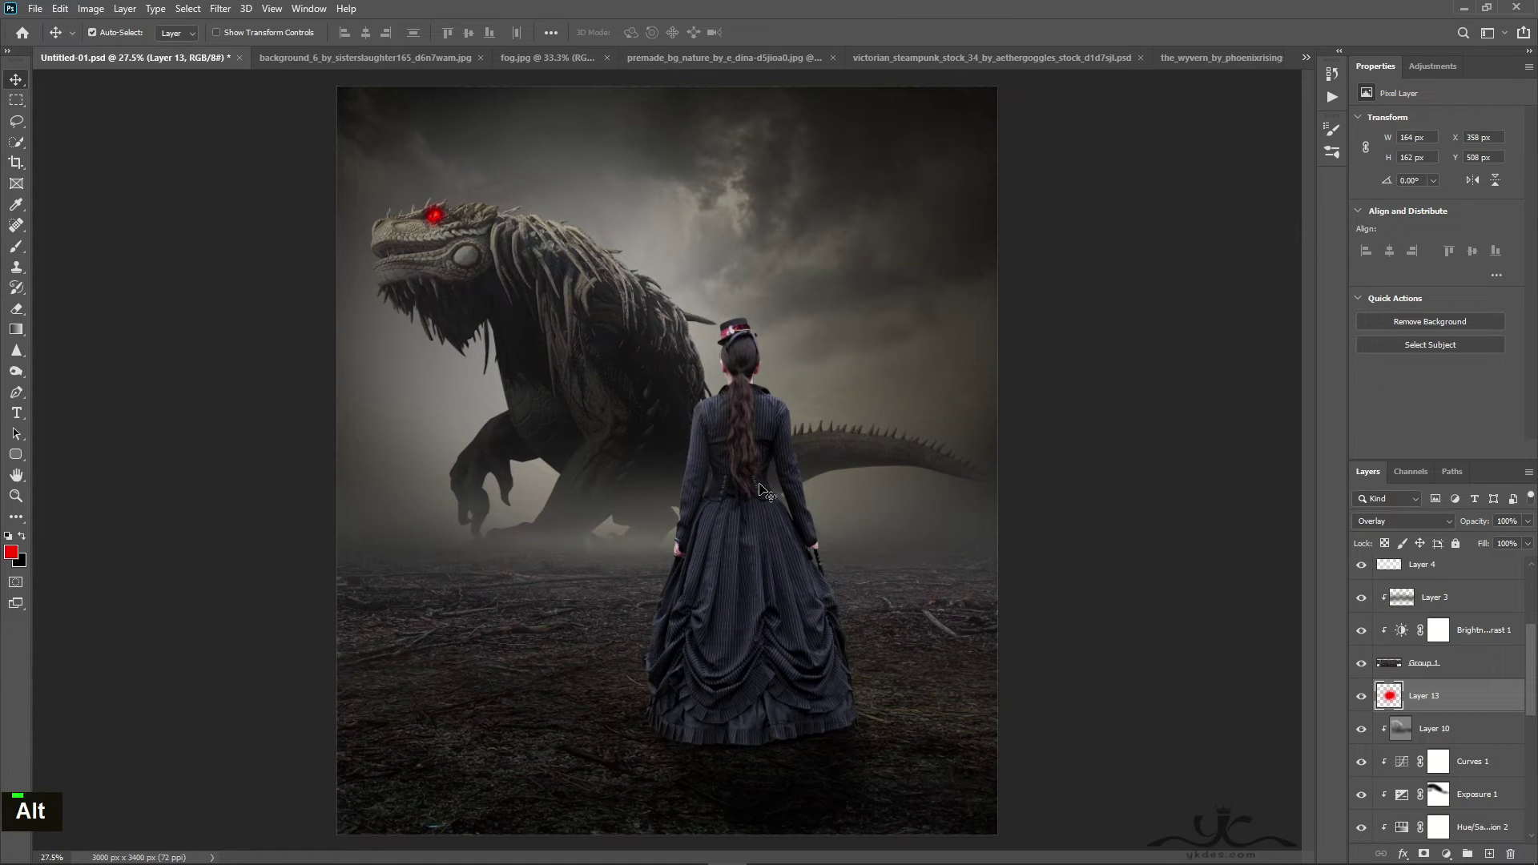
{"action": "left_click", "coordinate": [1527, 528]}
{"action": "left_click_drag", "start_coordinate": [1526, 539], "coordinate": [1516, 546]}
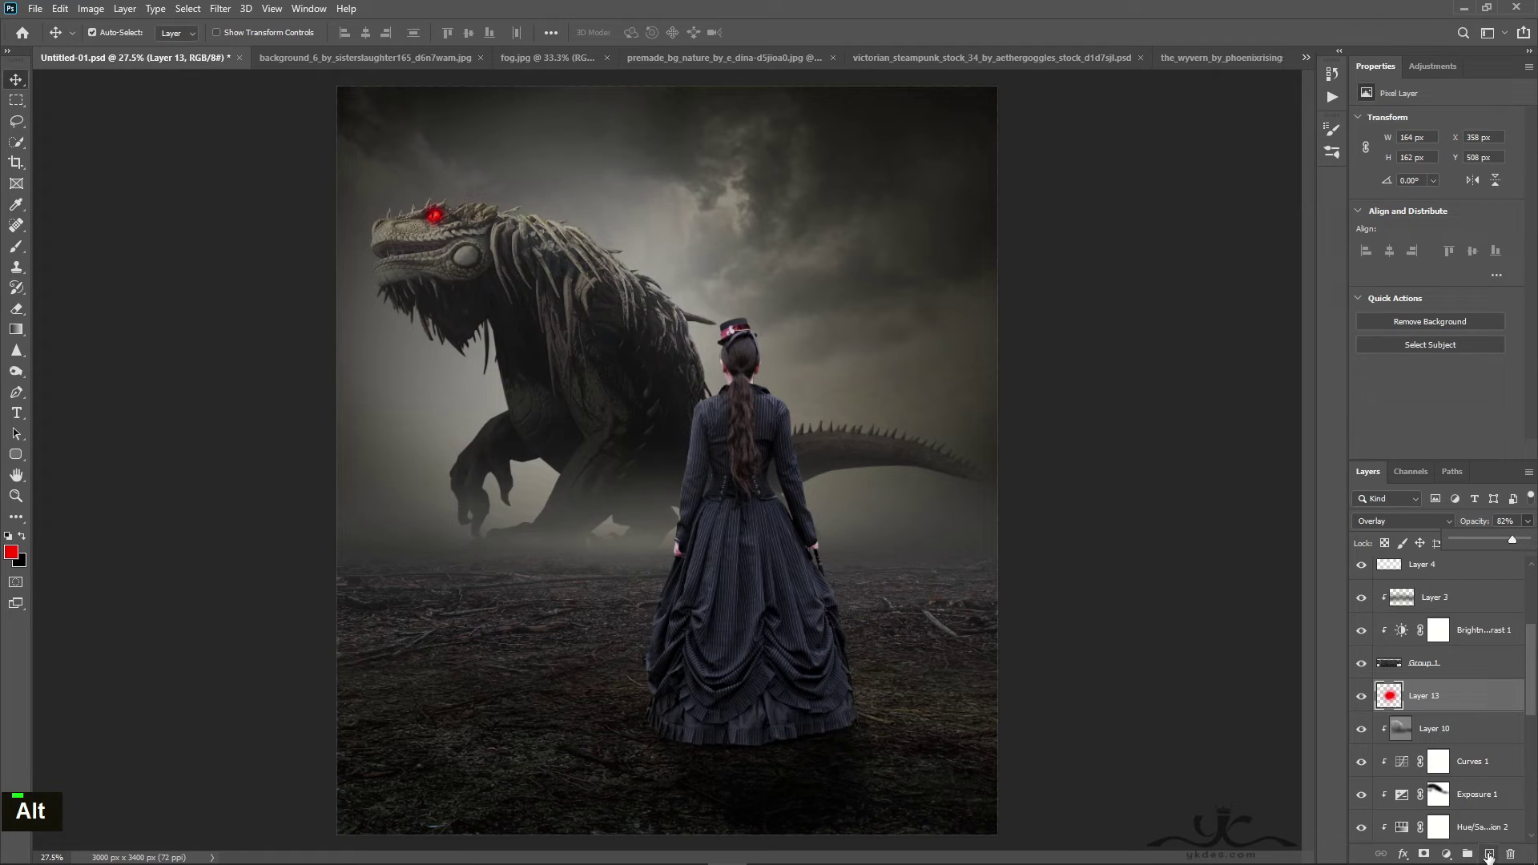
Add a new layer above the red eye layer and paint one 100 px red dab over the wyvern's eye
{"action": "left_click", "coordinate": [1488, 854]}
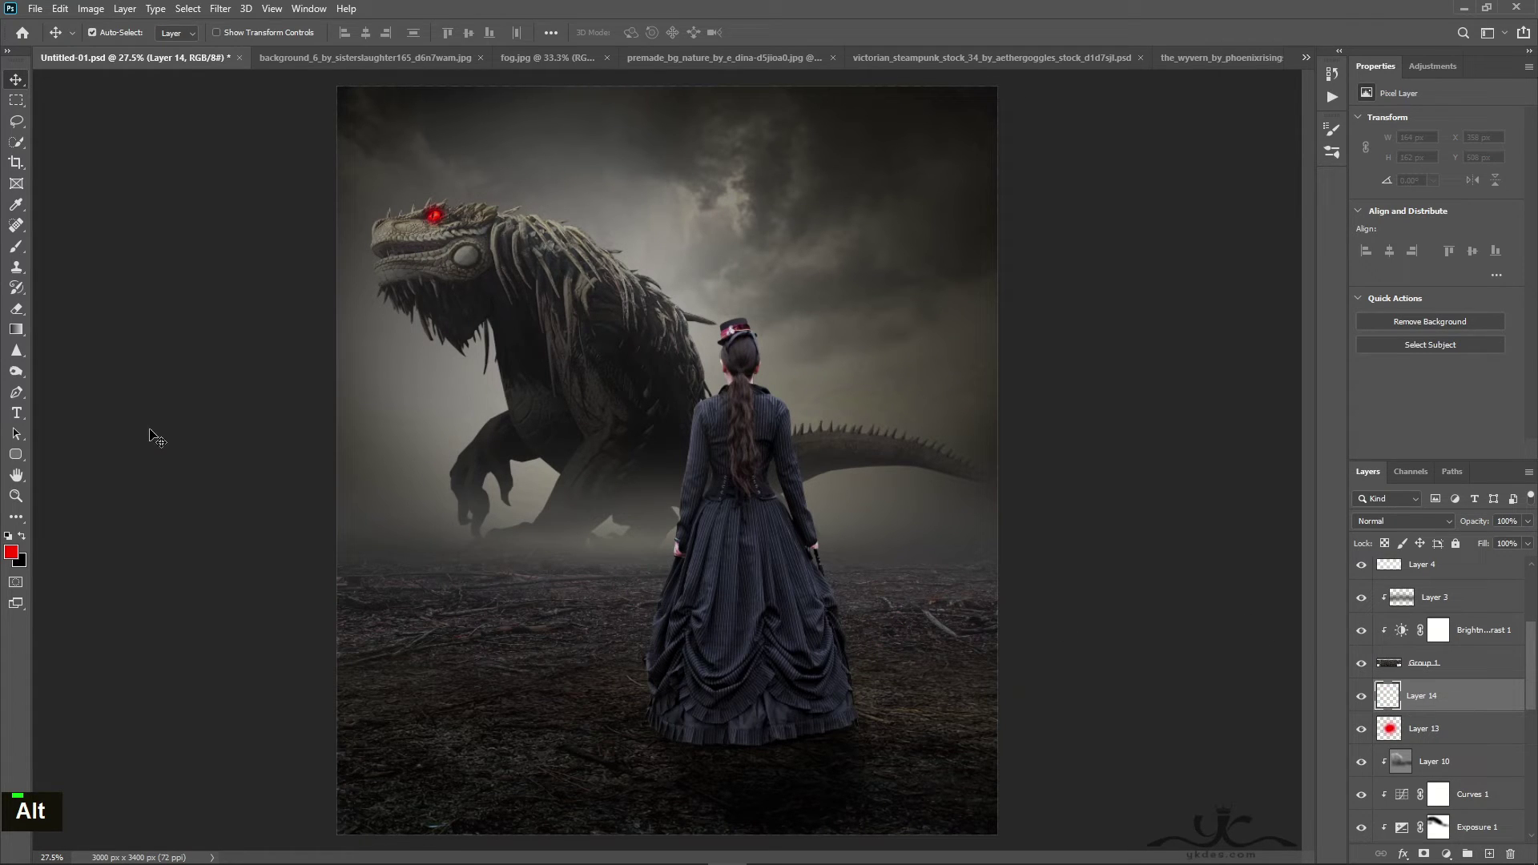
{"action": "left_click", "coordinate": [16, 250]}
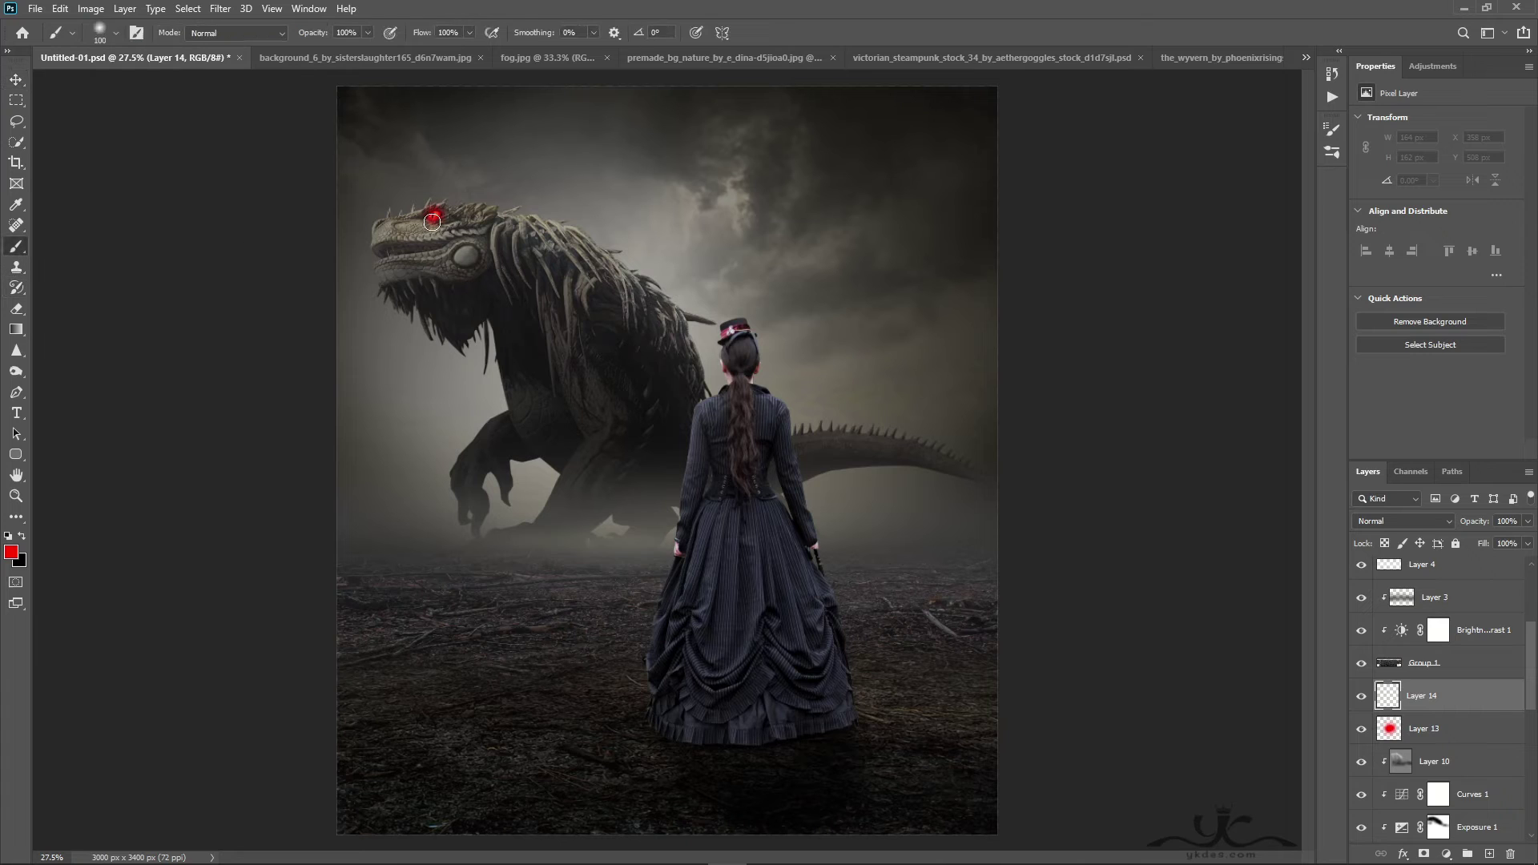
{"action": "left_click", "coordinate": [434, 216]}
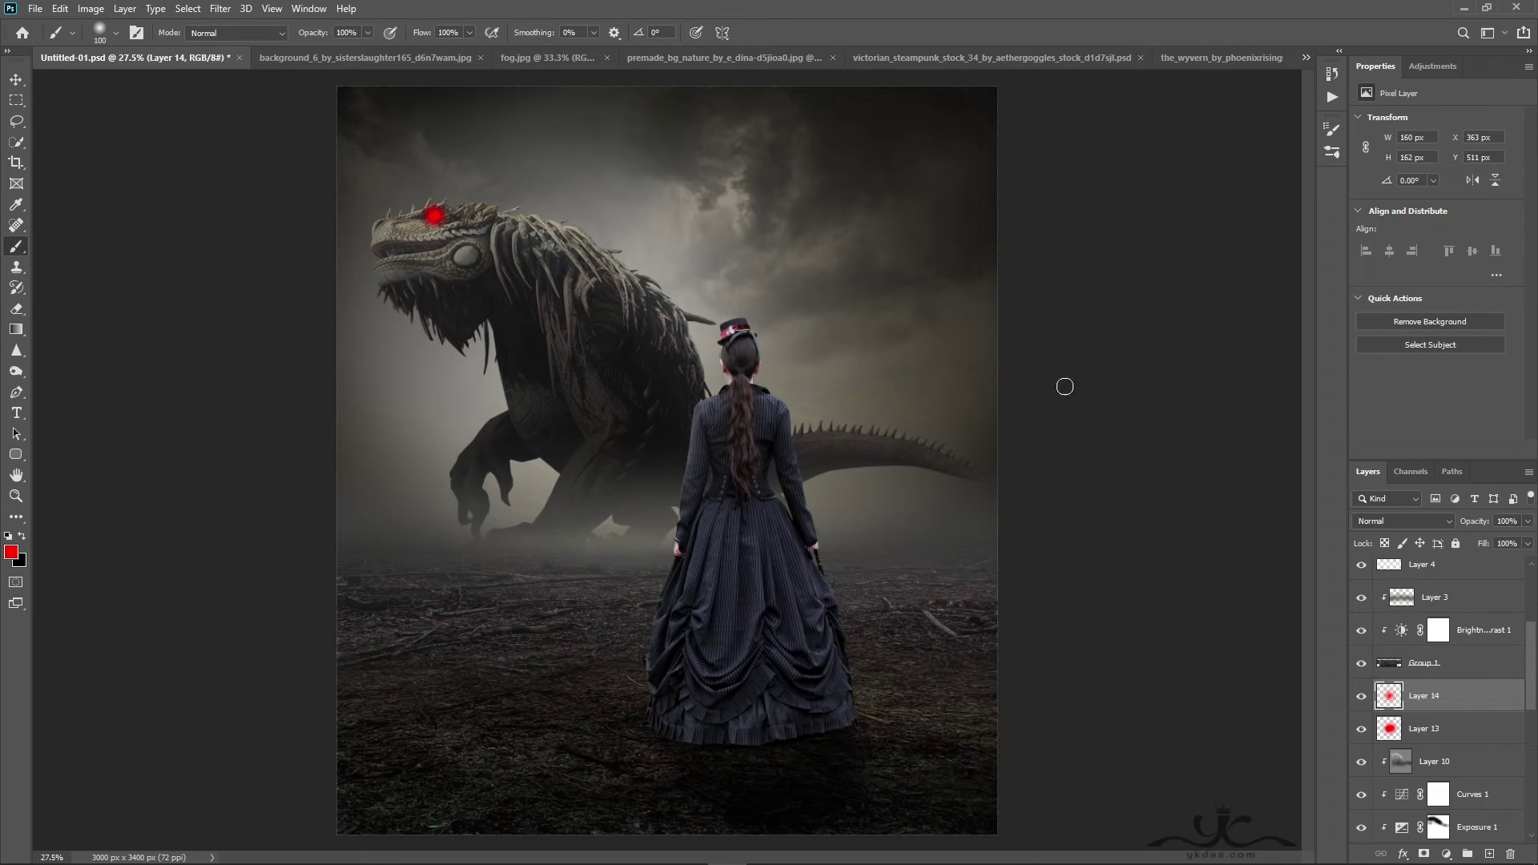
Set the new eye glow layer's blend mode to Screen and its opacity to 21%
{"action": "left_click", "coordinate": [1378, 517]}
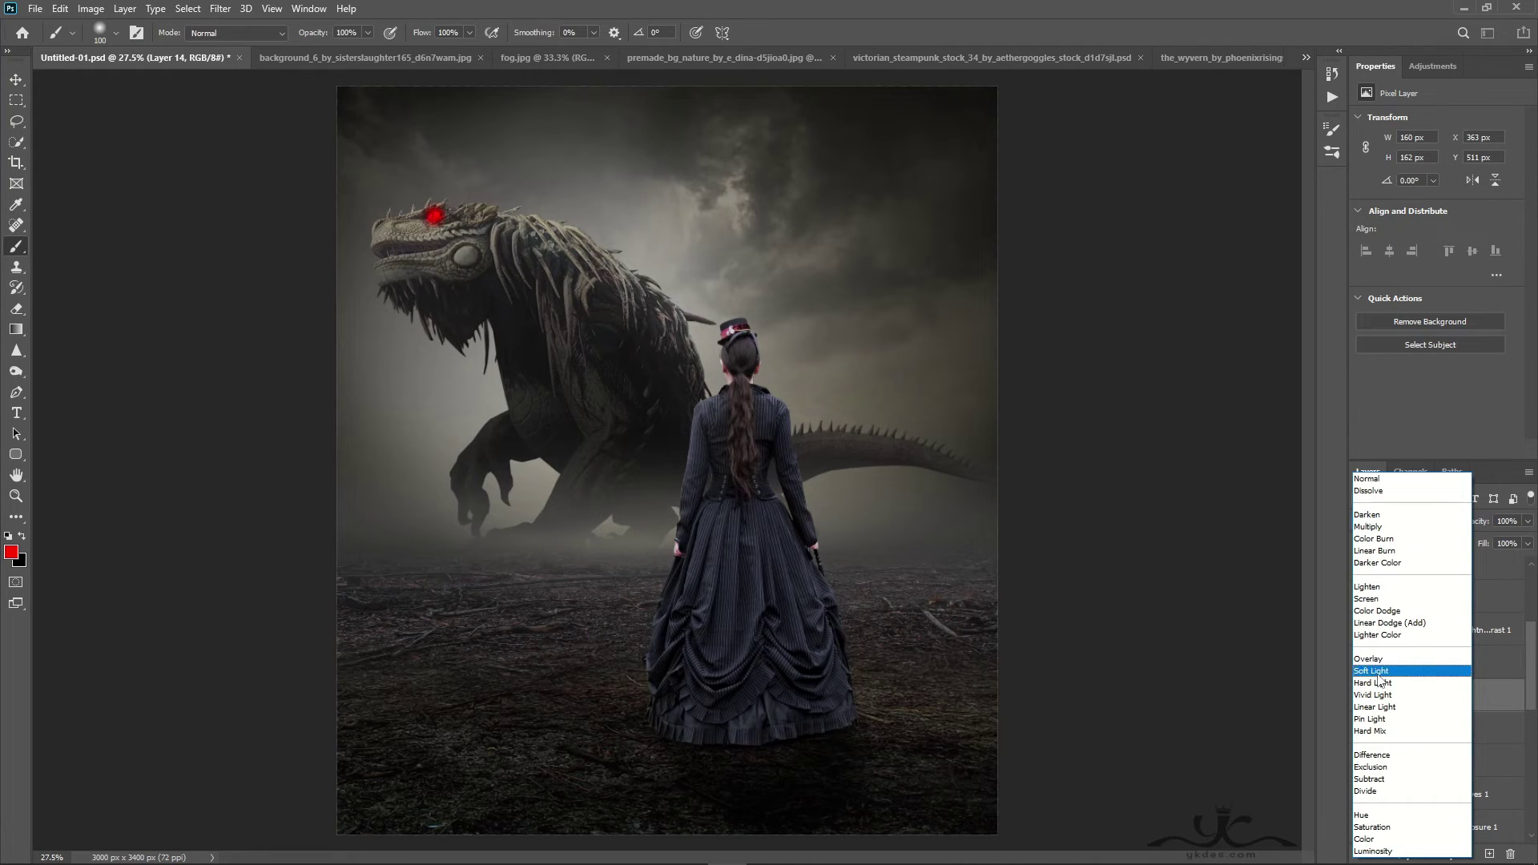
{"action": "left_click", "coordinate": [1365, 598]}
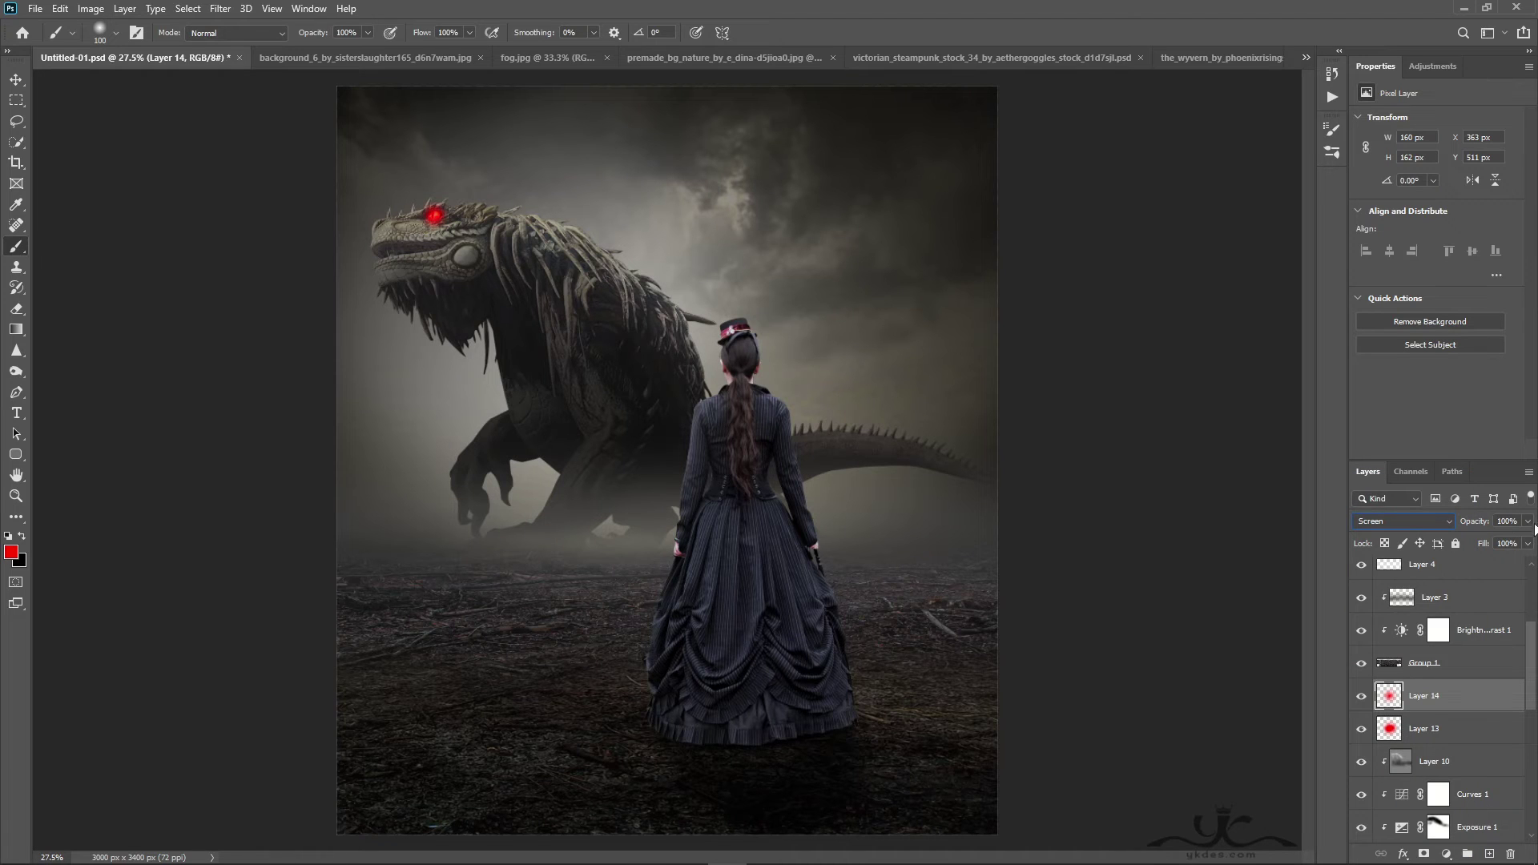
{"action": "left_click", "coordinate": [1527, 521]}
{"action": "left_click", "coordinate": [16, 79]}
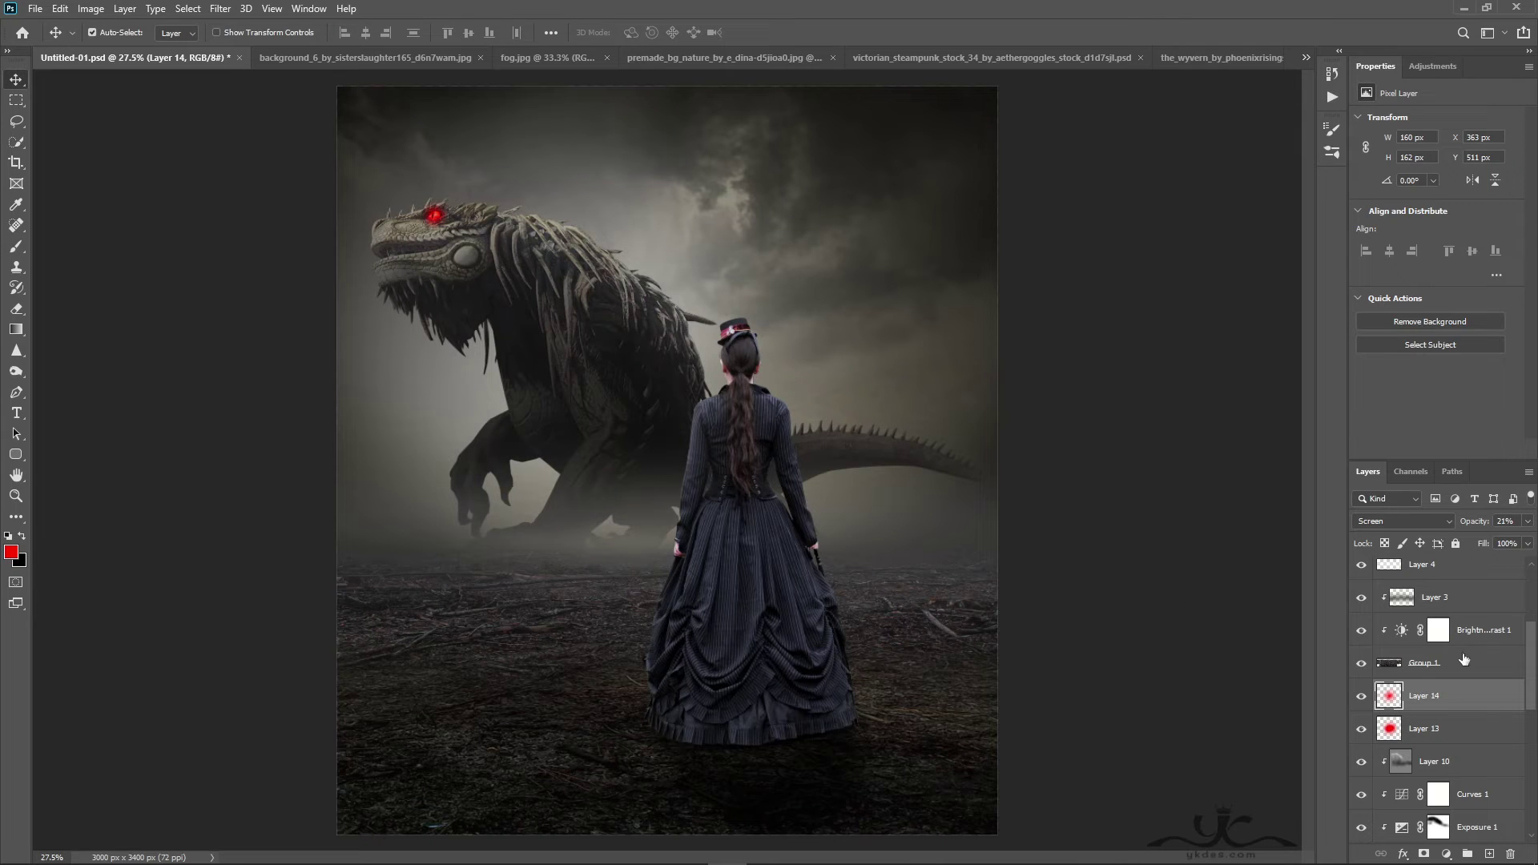
Add a new empty layer above Layer 6 at the top of the layer stack
{"action": "scroll", "coordinate": [1463, 658], "scroll_direction": "up", "scroll_amount": 3}
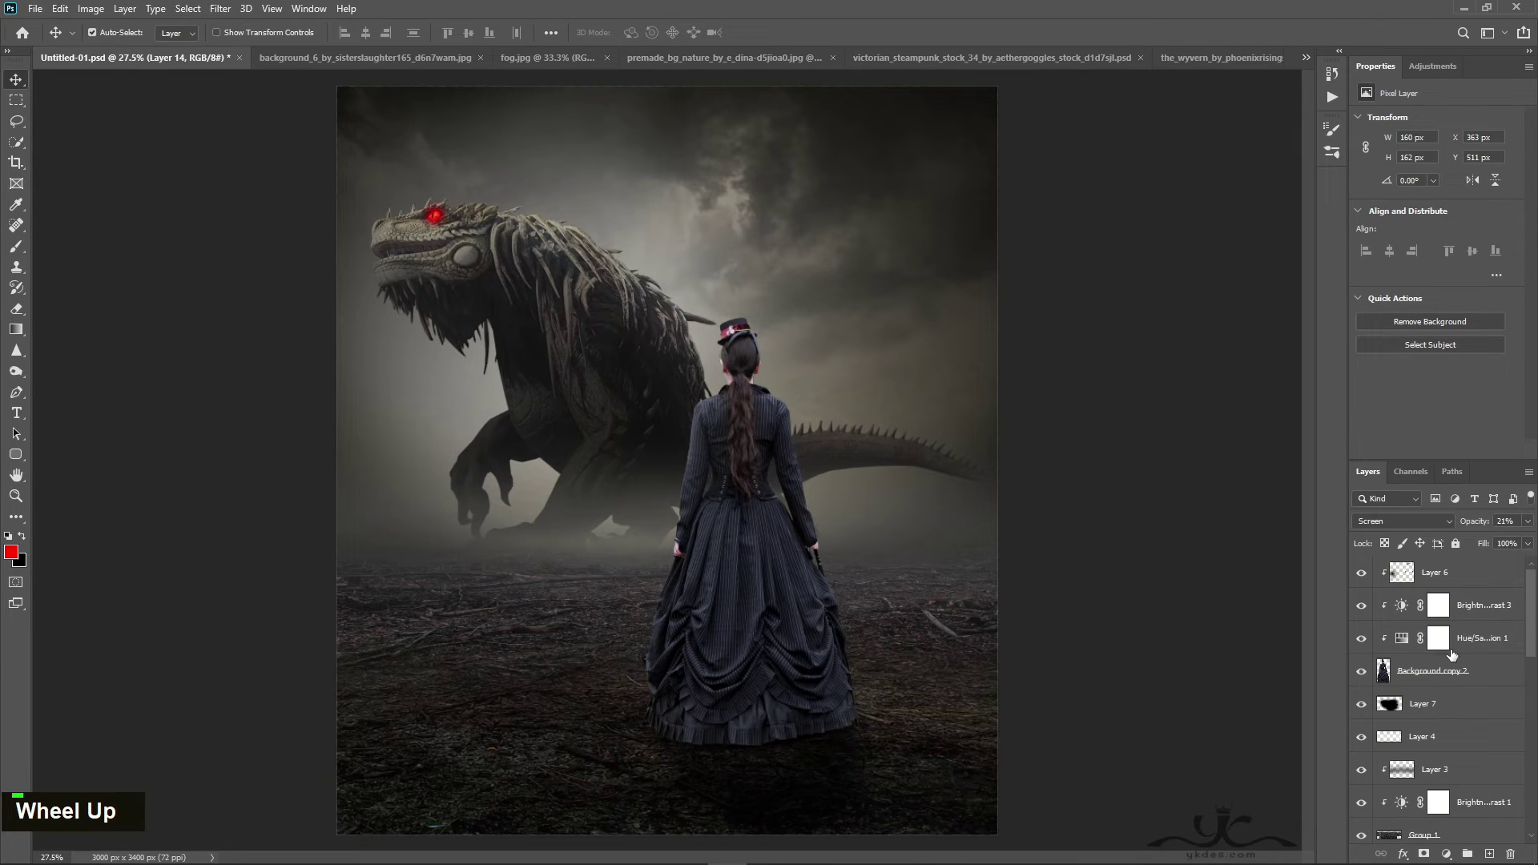
{"action": "left_click", "coordinate": [1447, 577]}
{"action": "left_click", "coordinate": [1488, 853]}
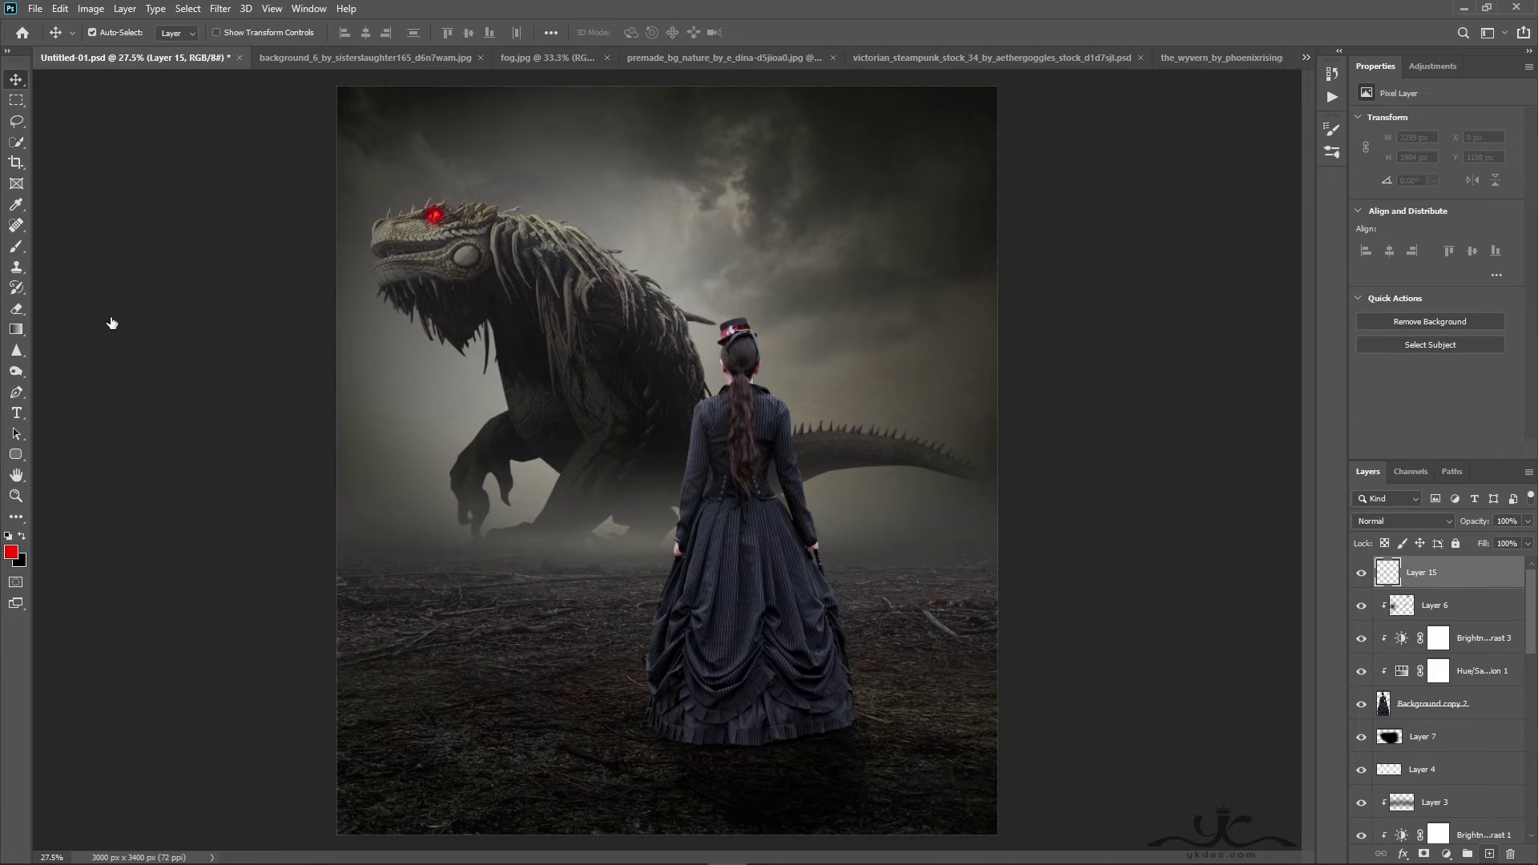
Stamp a small group of black birds above the wyvern's head using the 395 flying bird brush at 150 px
{"action": "left_click", "coordinate": [15, 247]}
{"action": "left_click", "coordinate": [101, 30]}
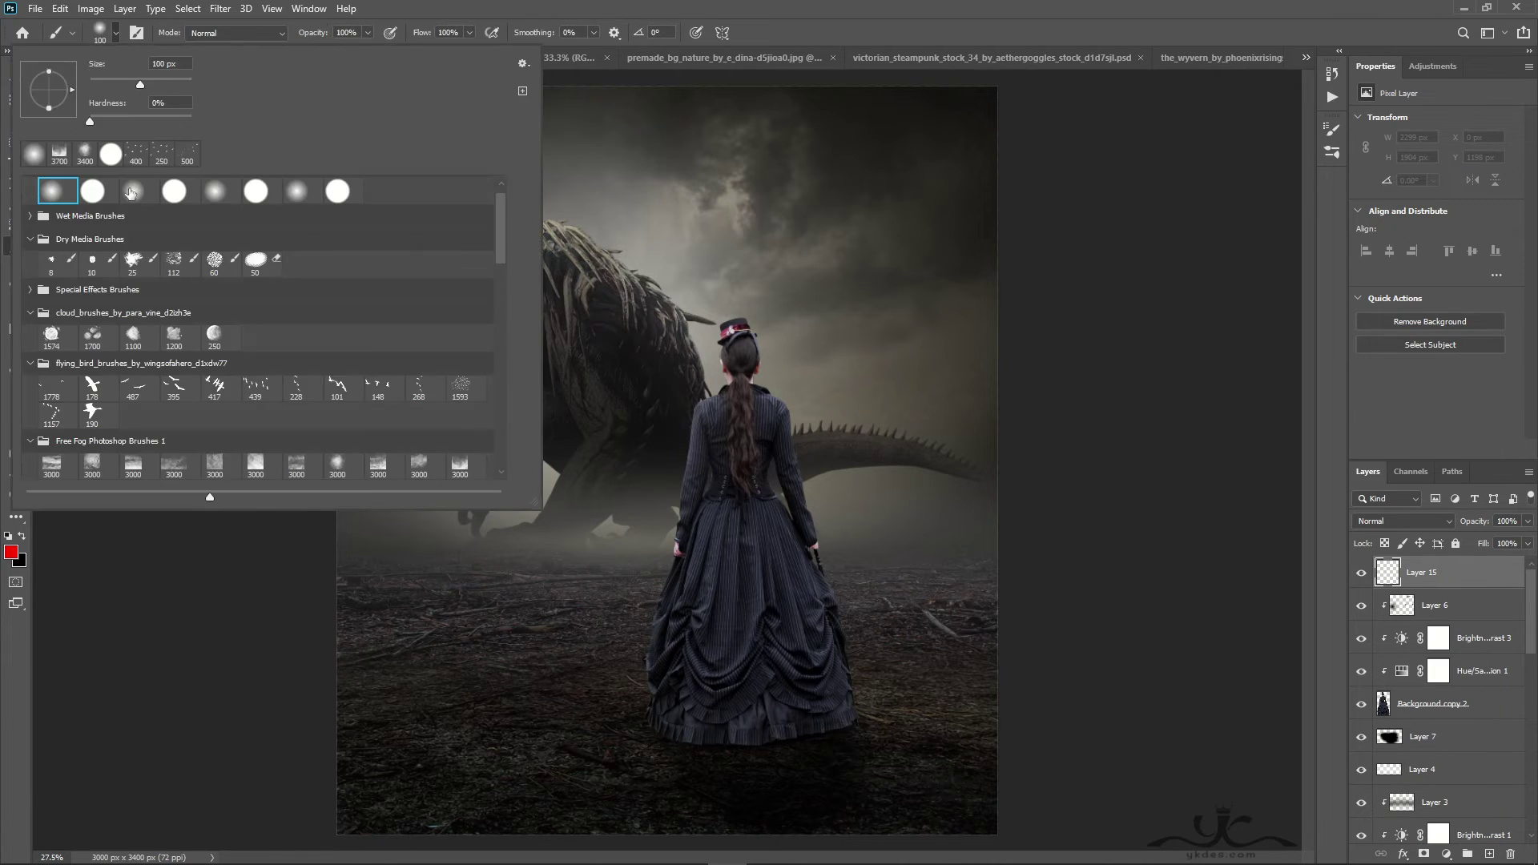
{"action": "double_click", "coordinate": [185, 396]}
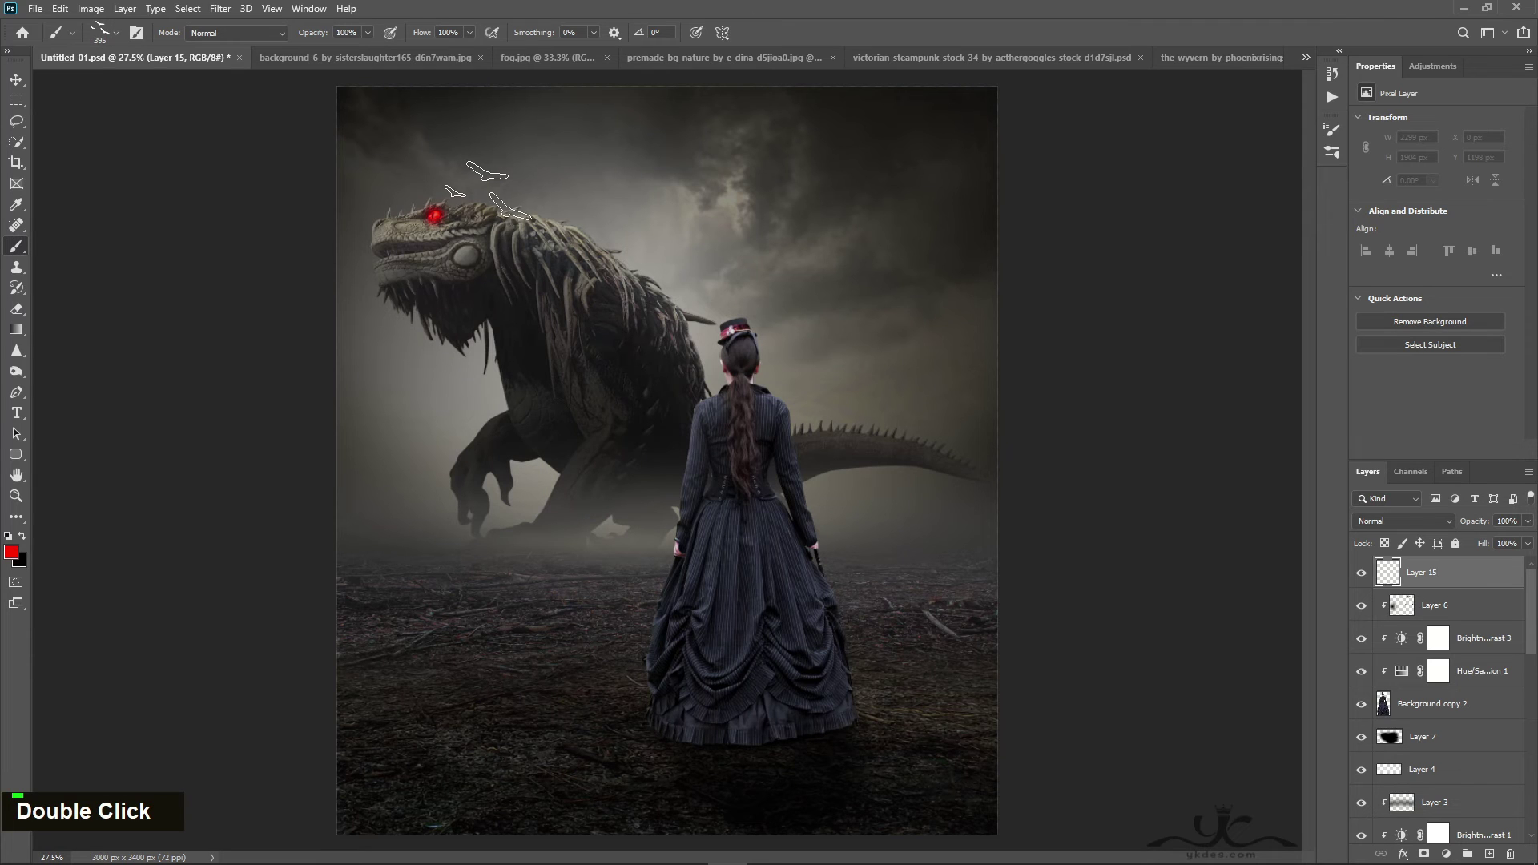
{"action": "key", "text": "bracketleft"}
{"action": "key", "text": "bracketleft"}
{"action": "key", "text": "bracketleft"}
{"action": "key", "text": "bracketleft"}
{"action": "key", "text": "bracketleft"}
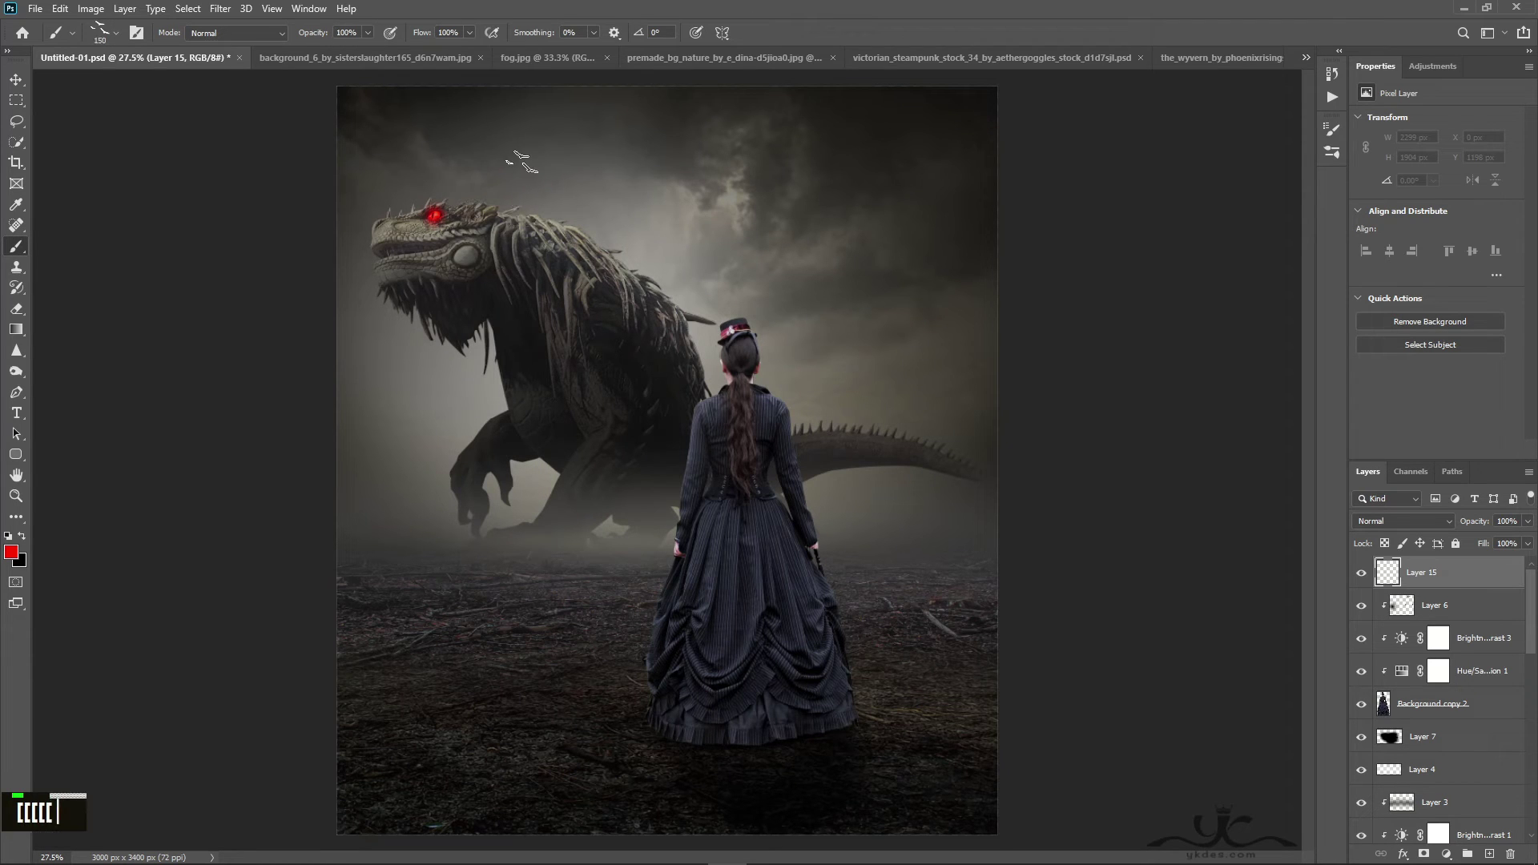
{"action": "left_click", "coordinate": [22, 536]}
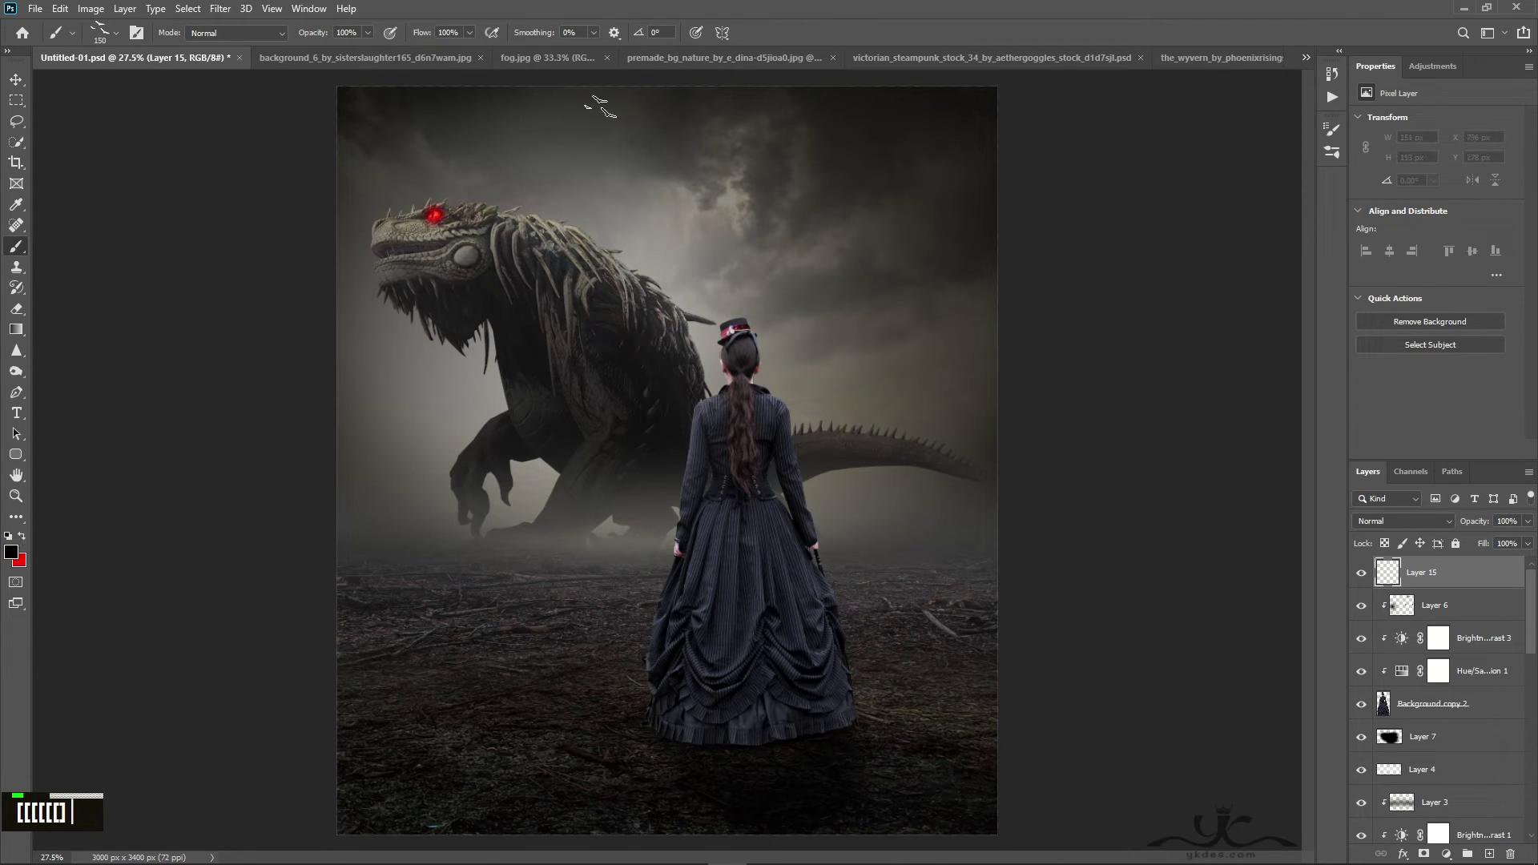
{"action": "left_click", "coordinate": [531, 149]}
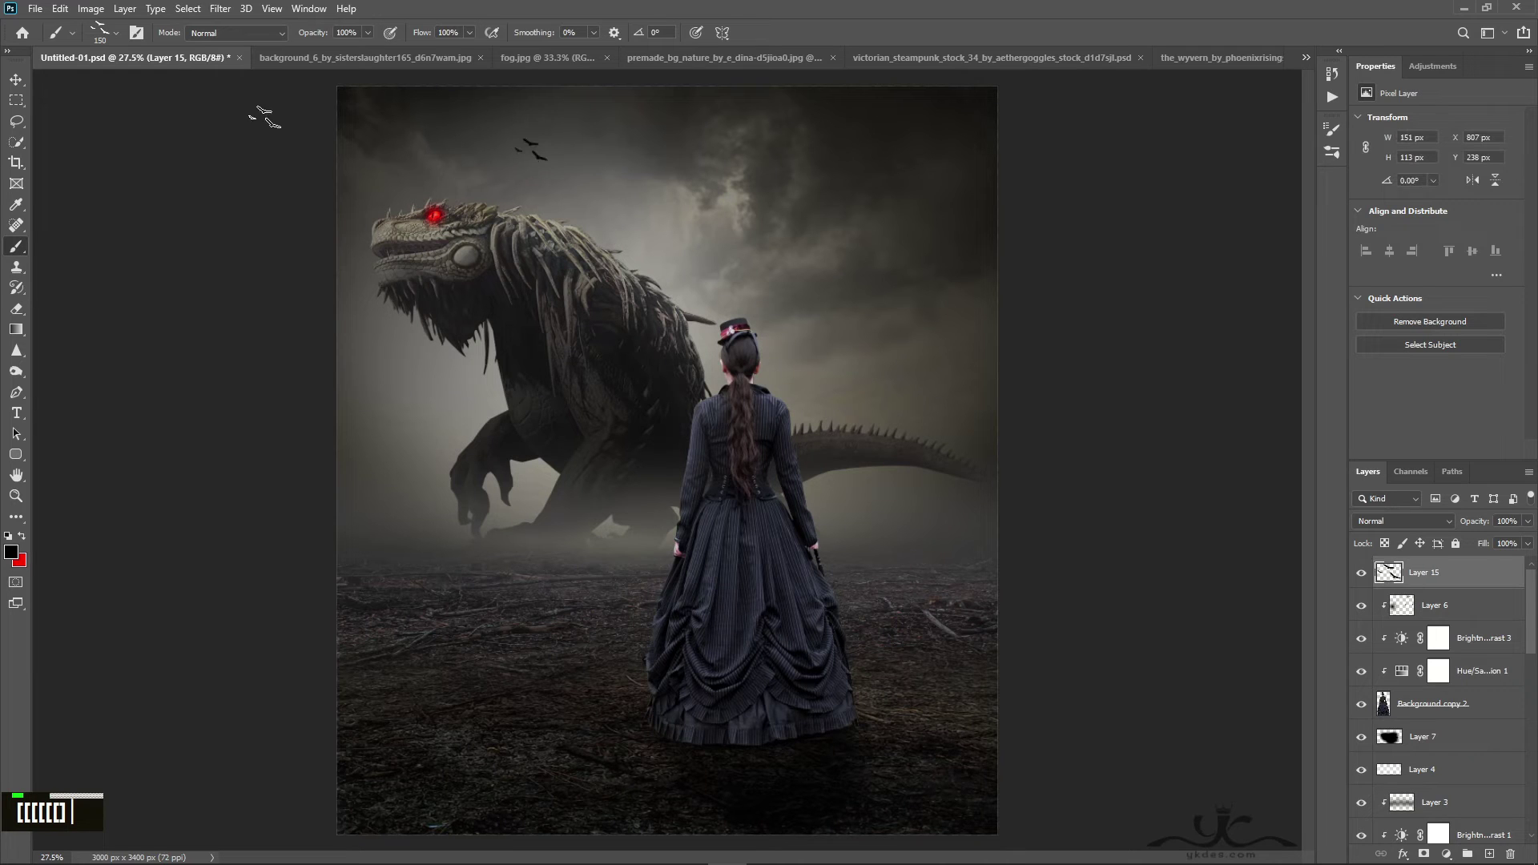
Stamp a pair of black birds in the sky above the wyvern's back using the 487 flying bird brush at 200 px
{"action": "left_click", "coordinate": [103, 36]}
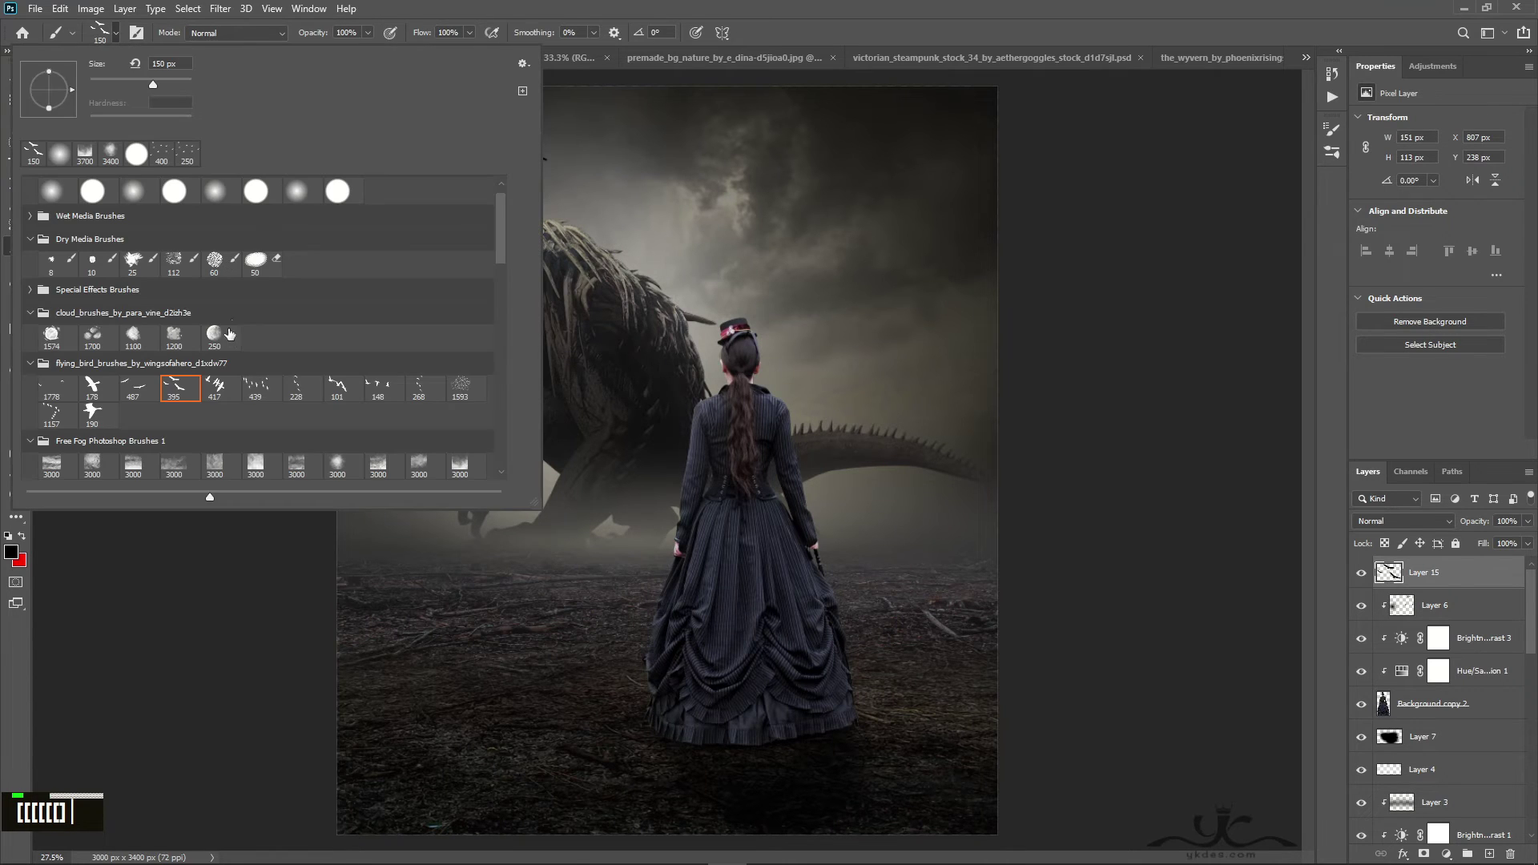
{"action": "double_click", "coordinate": [138, 390]}
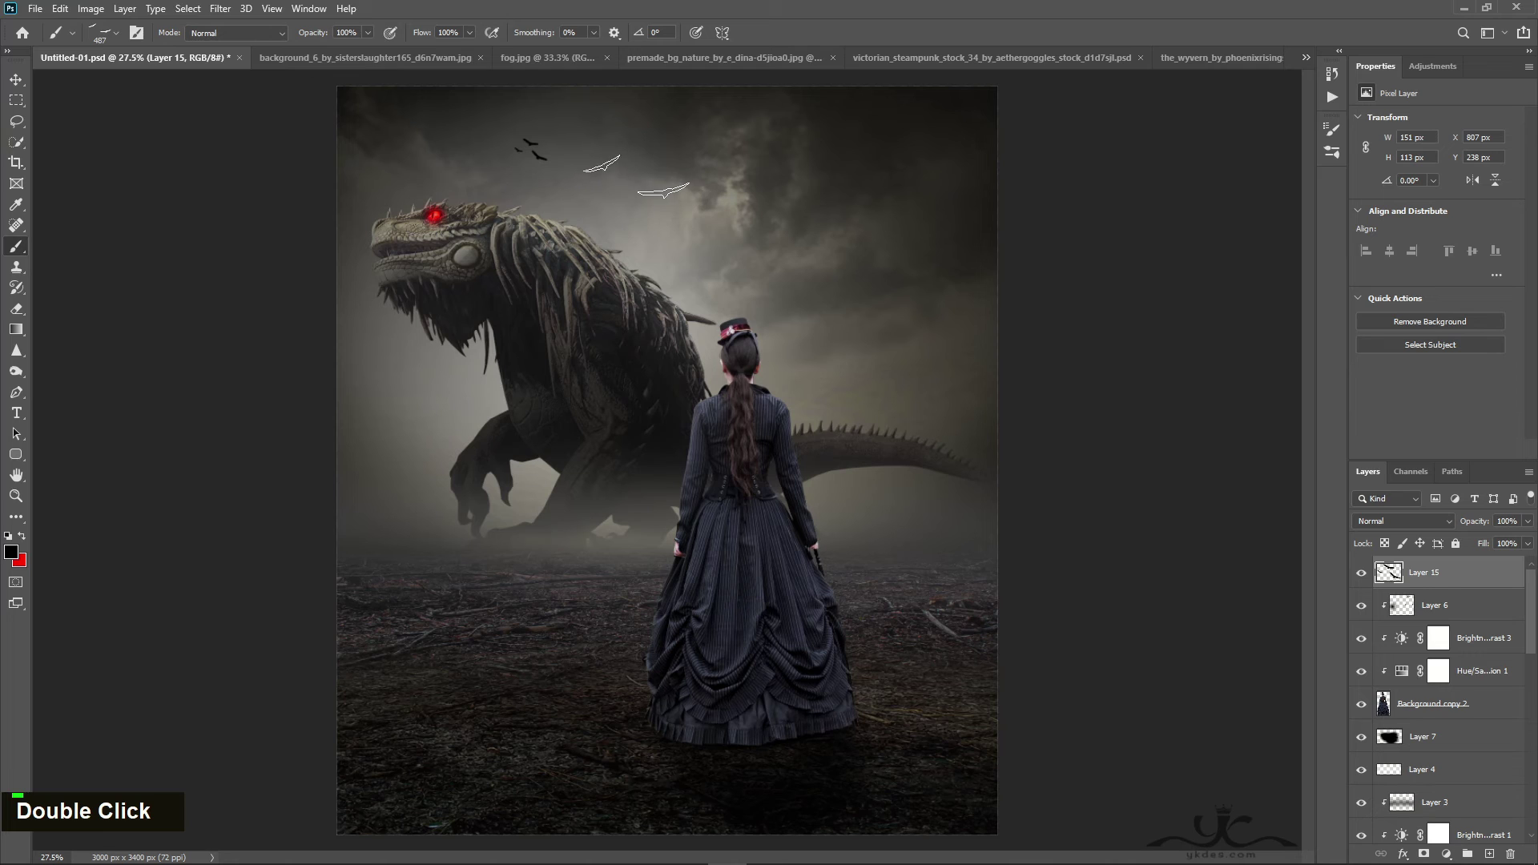
{"action": "key", "text": "p"}
{"action": "key", "text": "p"}
{"action": "key", "text": "p"}
{"action": "key", "text": "p"}
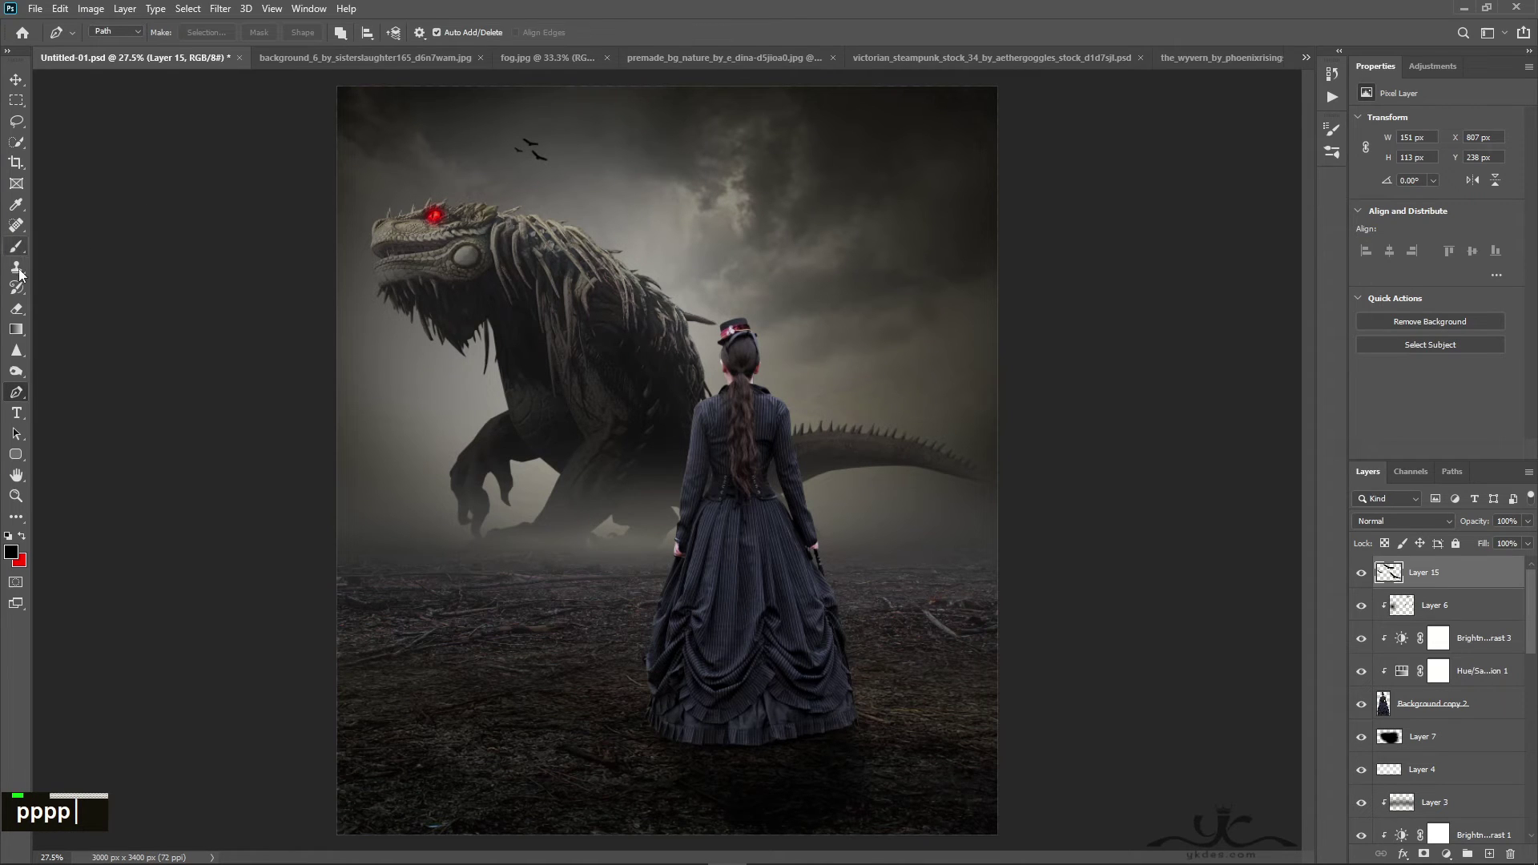
{"action": "left_click", "coordinate": [16, 246]}
{"action": "key", "text": "["}
{"action": "key", "text": "["}
{"action": "key", "text": "["}
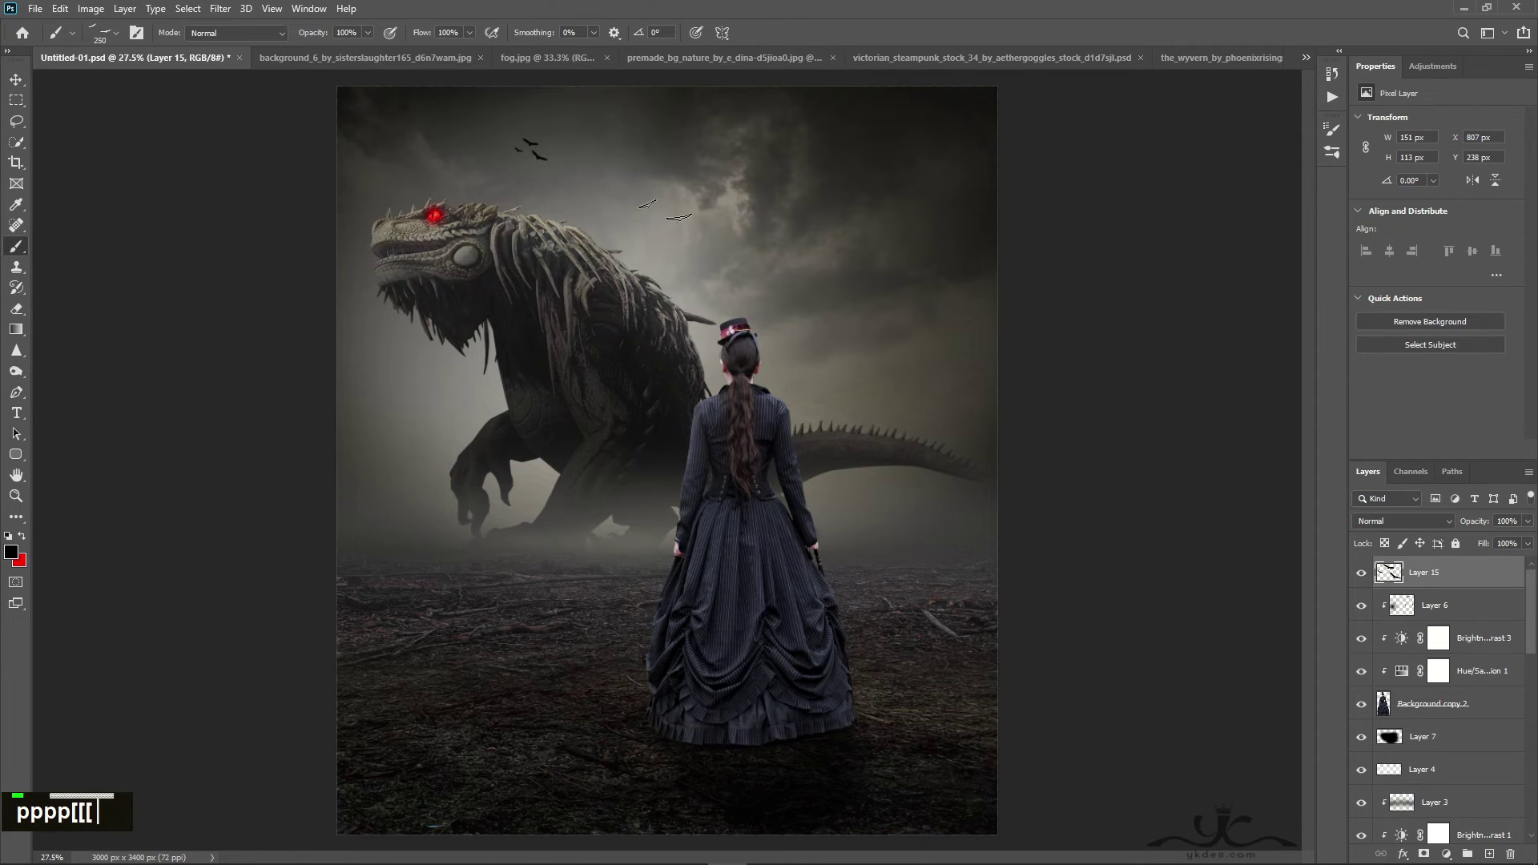
{"action": "key", "text": "["}
{"action": "key", "text": "["}
{"action": "key", "text": "["}
{"action": "left_click", "coordinate": [646, 166]}
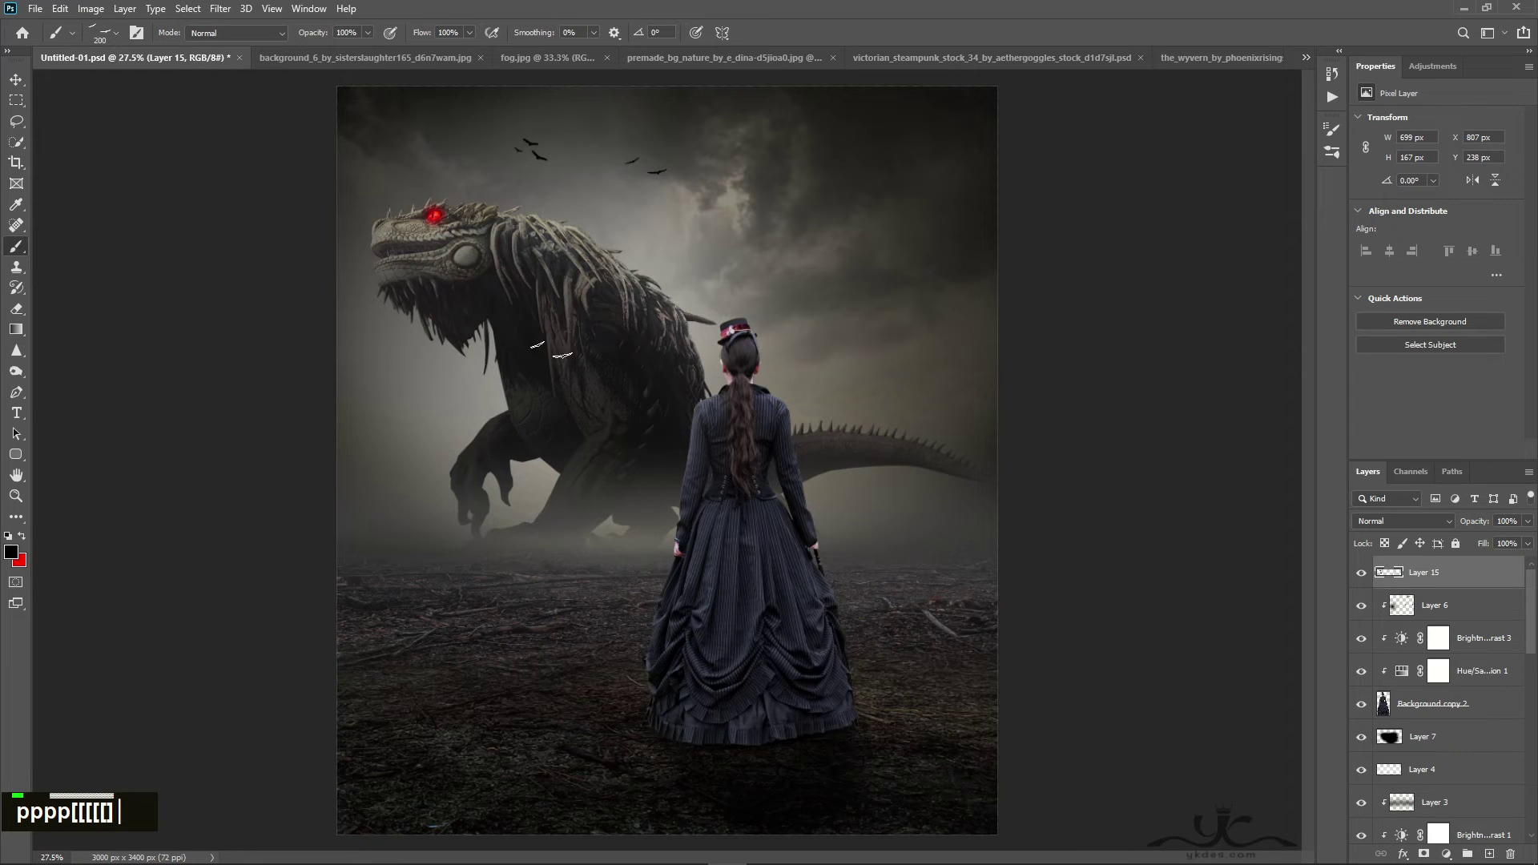
Stamp a smaller pair of birds above the wyvern's snout with a reduced brush size
{"action": "key", "text": "["}
{"action": "key", "text": "bracketleft"}
{"action": "left_click", "coordinate": [455, 139]}
{"action": "key", "text": "v"}
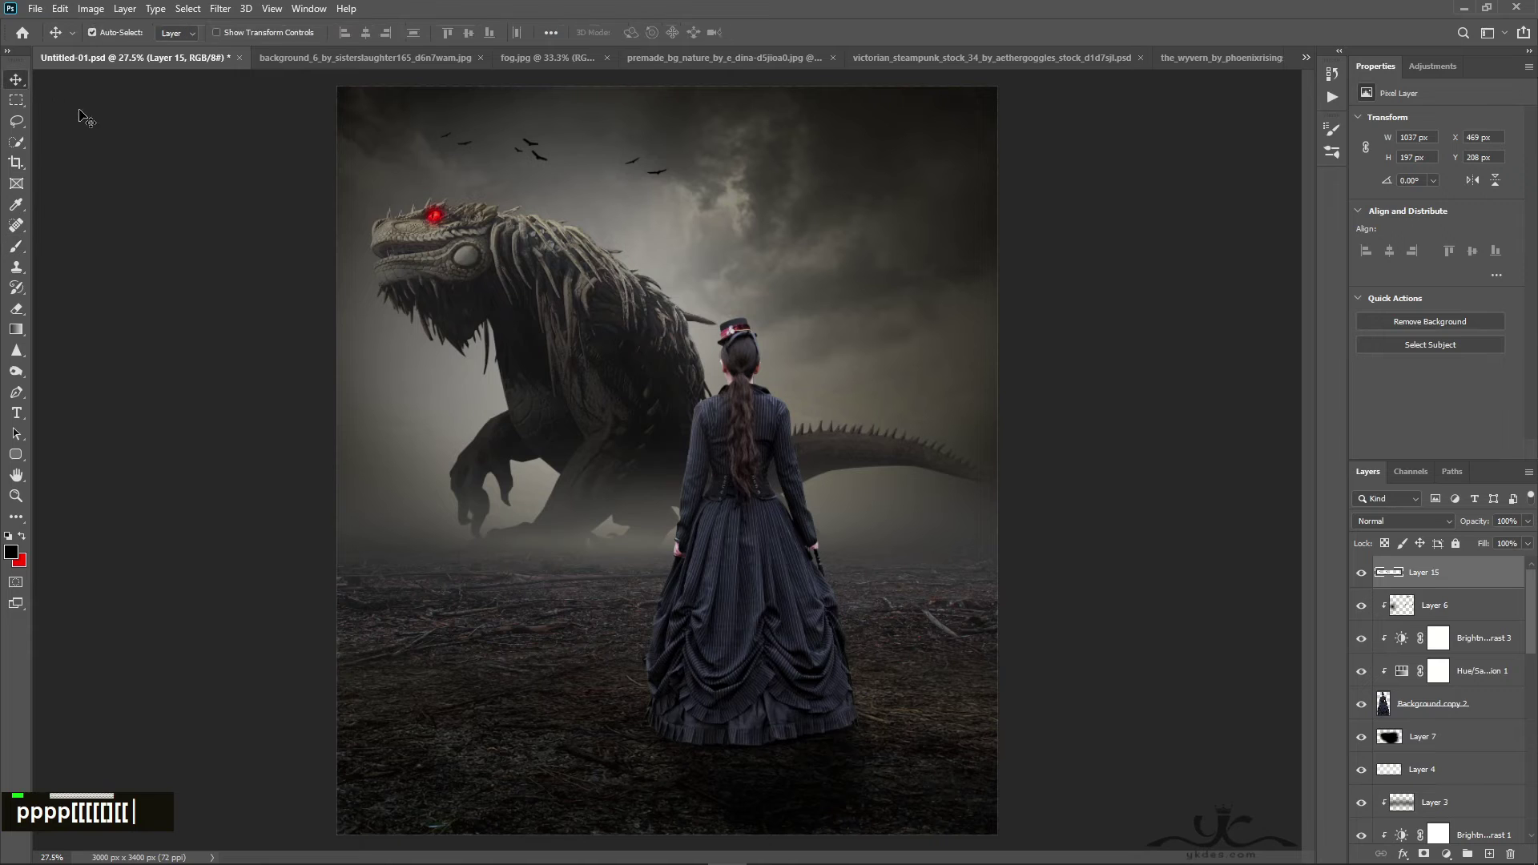
Apply a 3.0-pixel Gaussian Blur to the birds layer and lower its opacity to 71%
{"action": "left_click", "coordinate": [216, 10]}
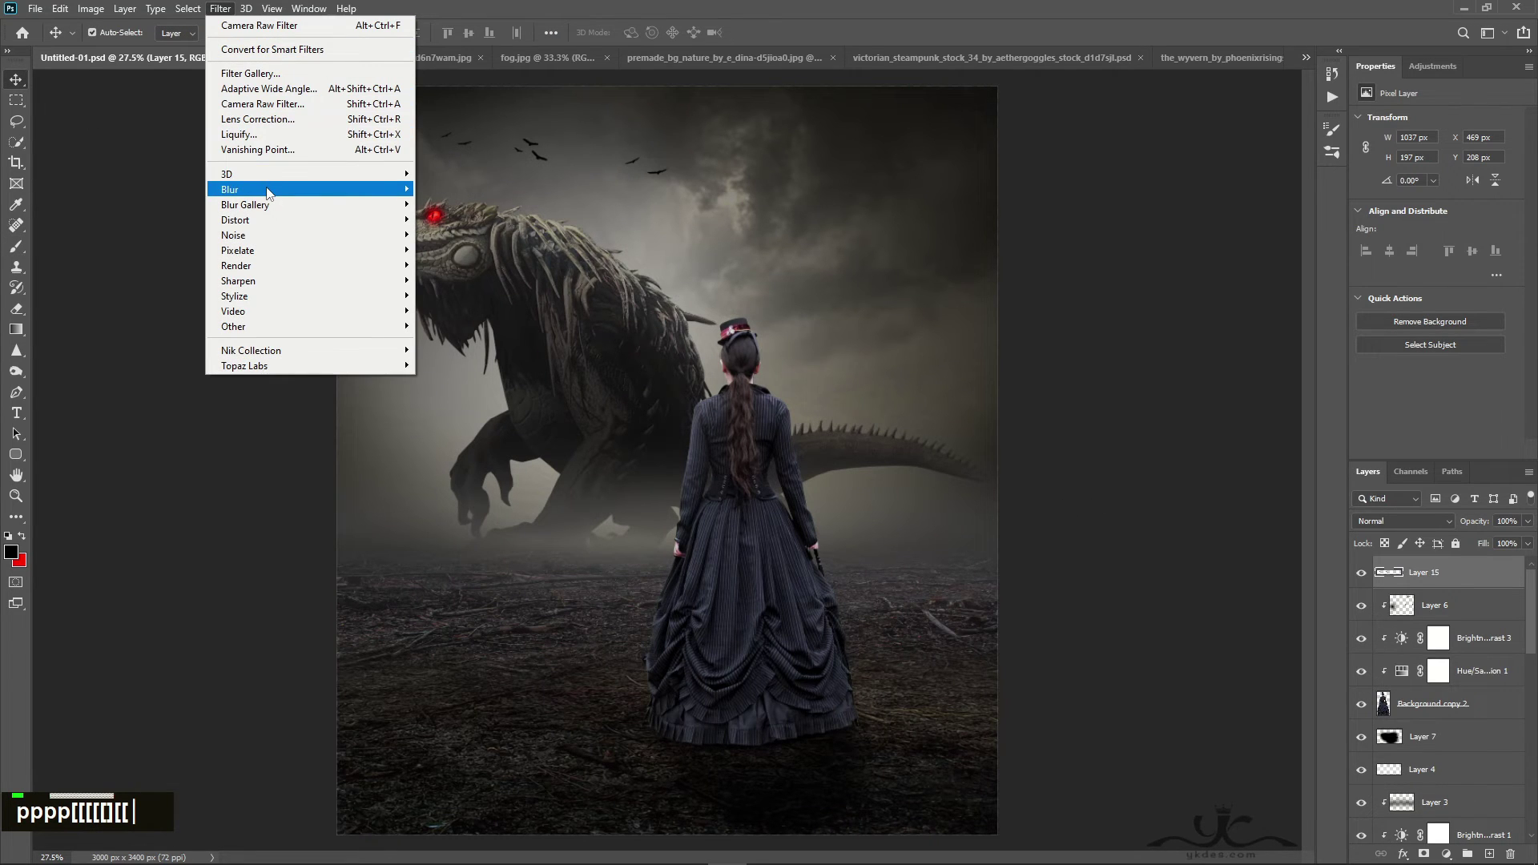
{"action": "mouse_move", "coordinate": [269, 191]}
{"action": "left_click", "coordinate": [460, 251]}
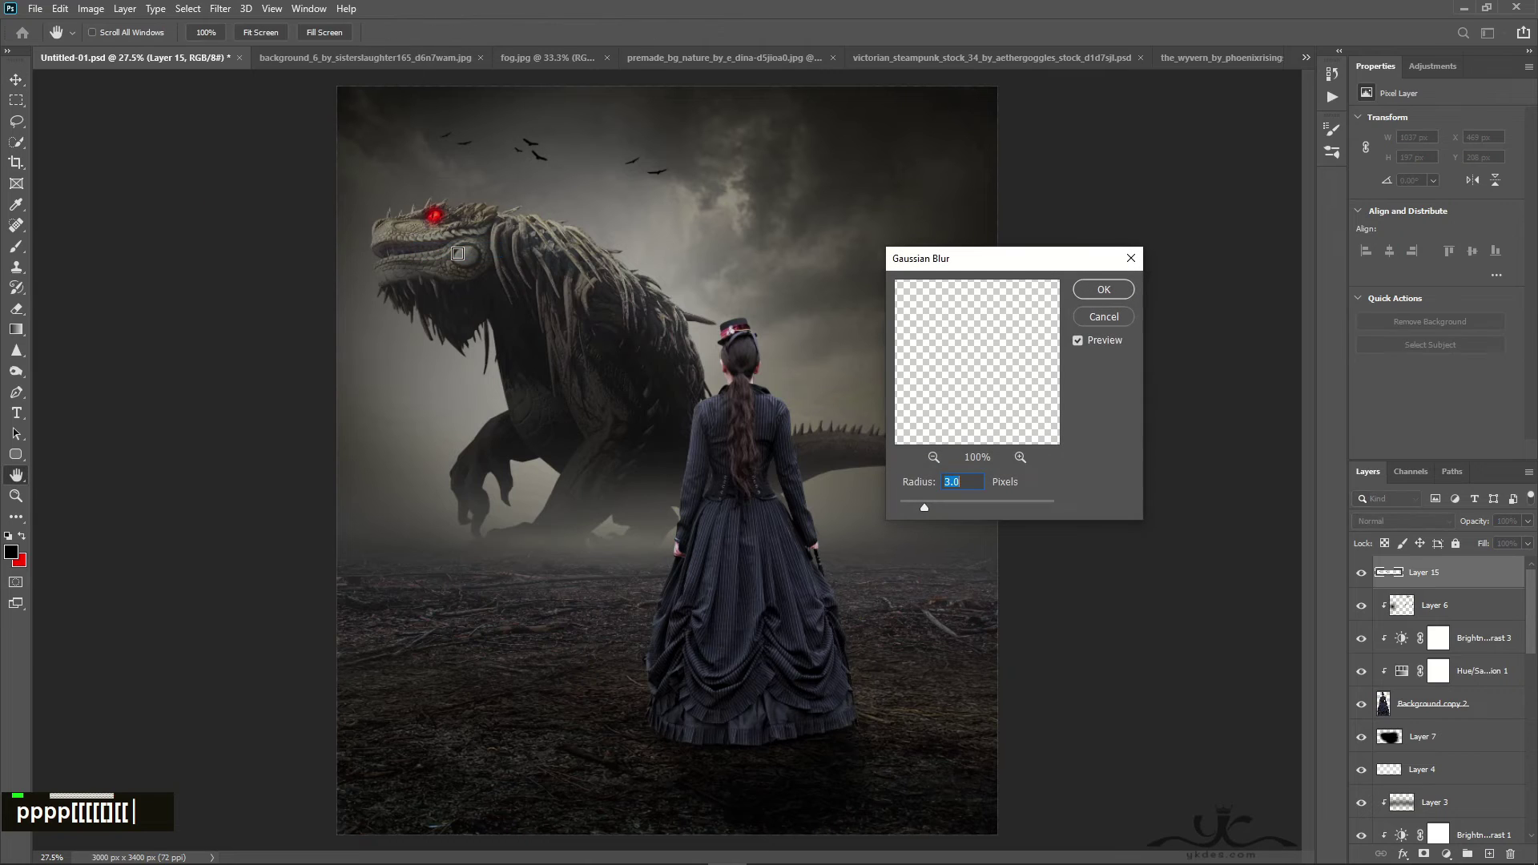
{"action": "left_click", "coordinate": [1104, 289]}
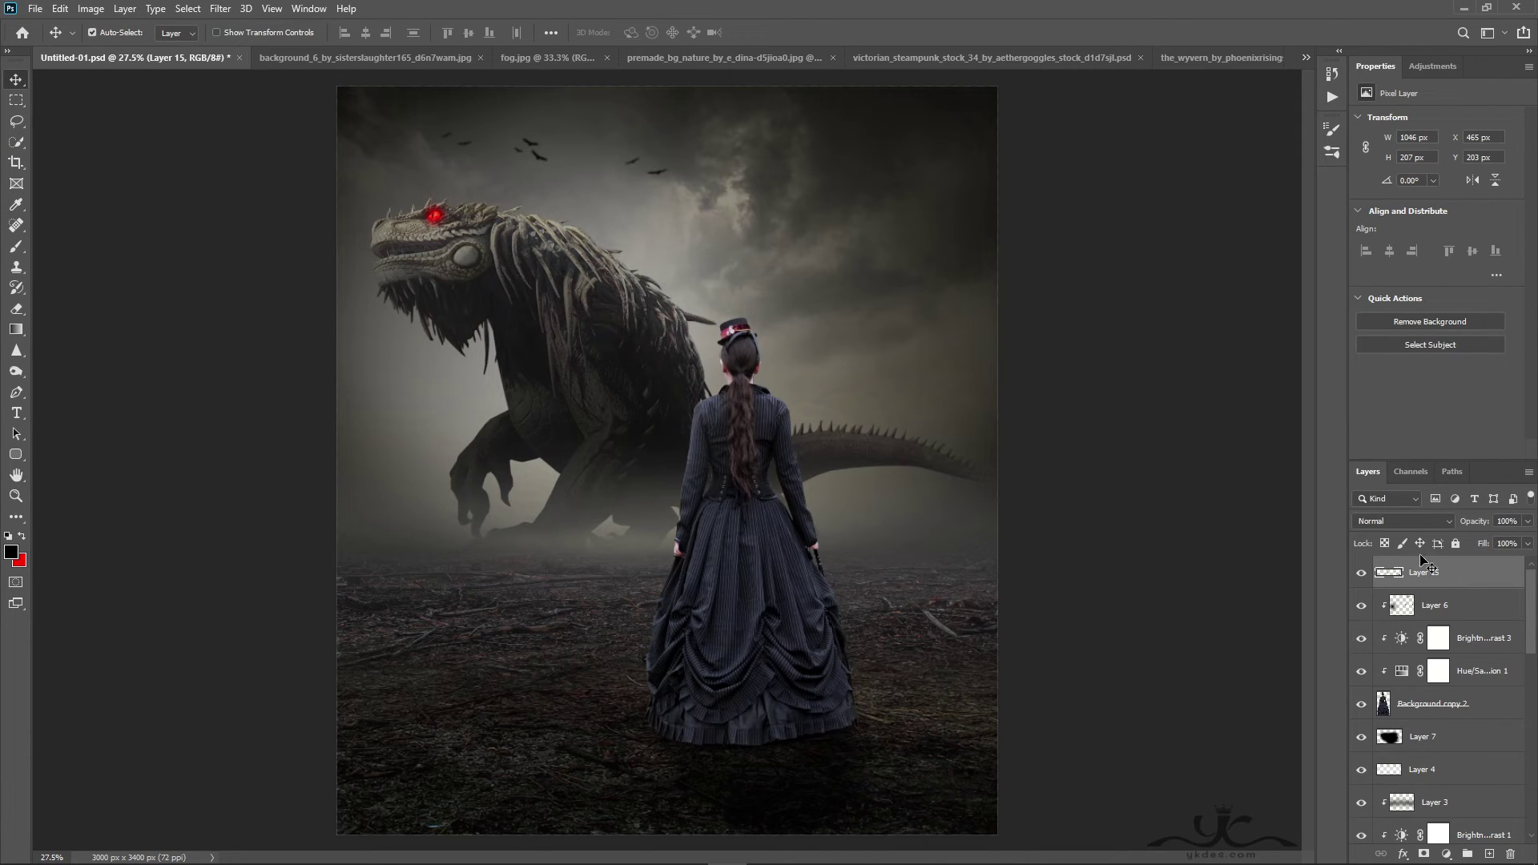
{"action": "left_click", "coordinate": [1527, 521]}
{"action": "left_click_drag", "start_coordinate": [1511, 543], "coordinate": [1503, 542]}
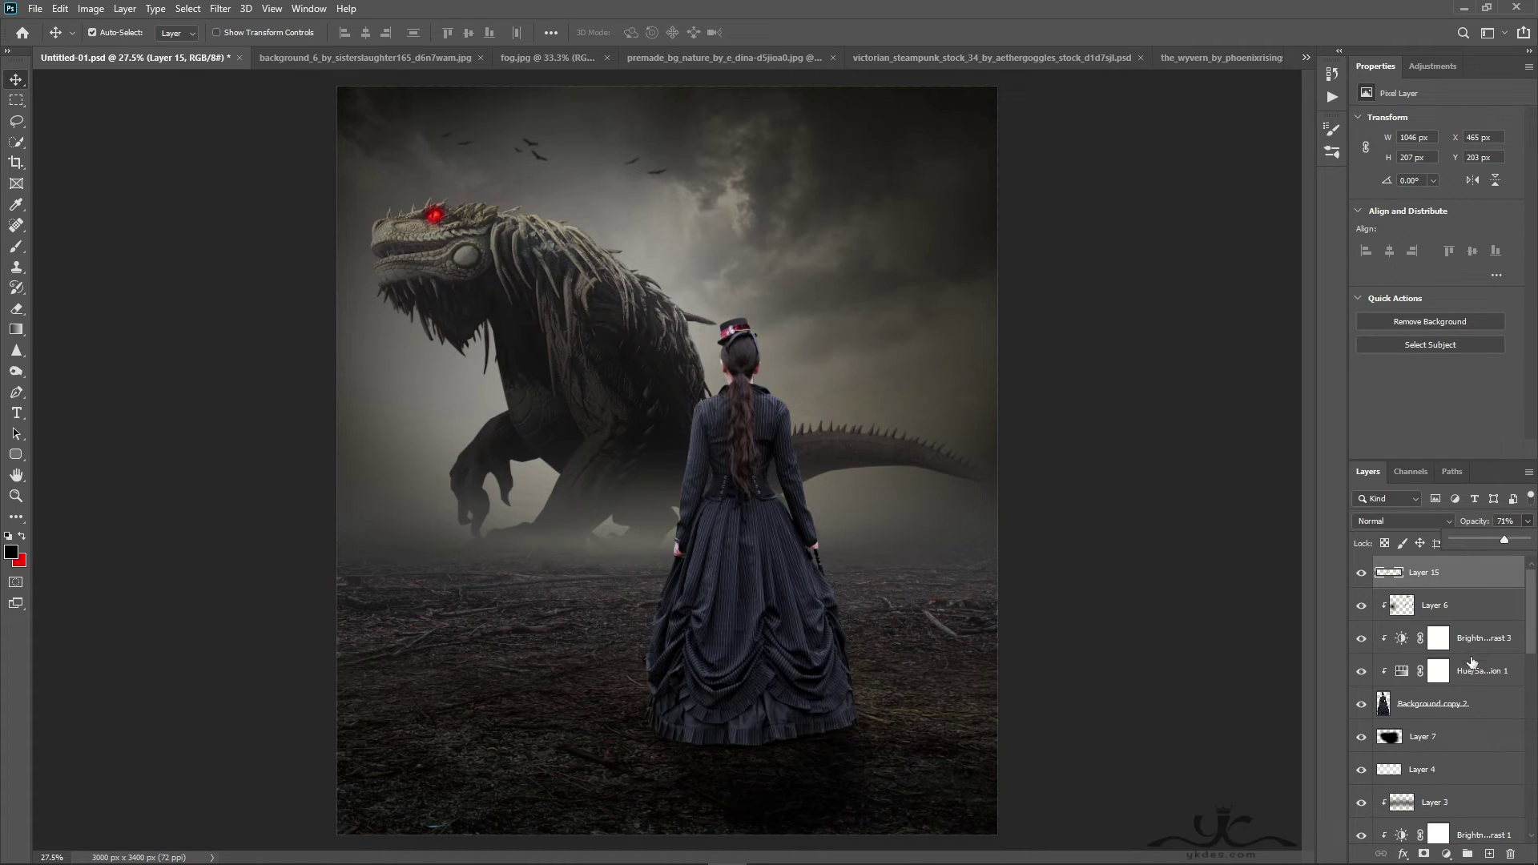
Merge a copy of all visible layers into a new top layer and add a Brightness/Contrast adjustment with brightness 20 above it
{"action": "left_click", "coordinate": [1489, 854]}
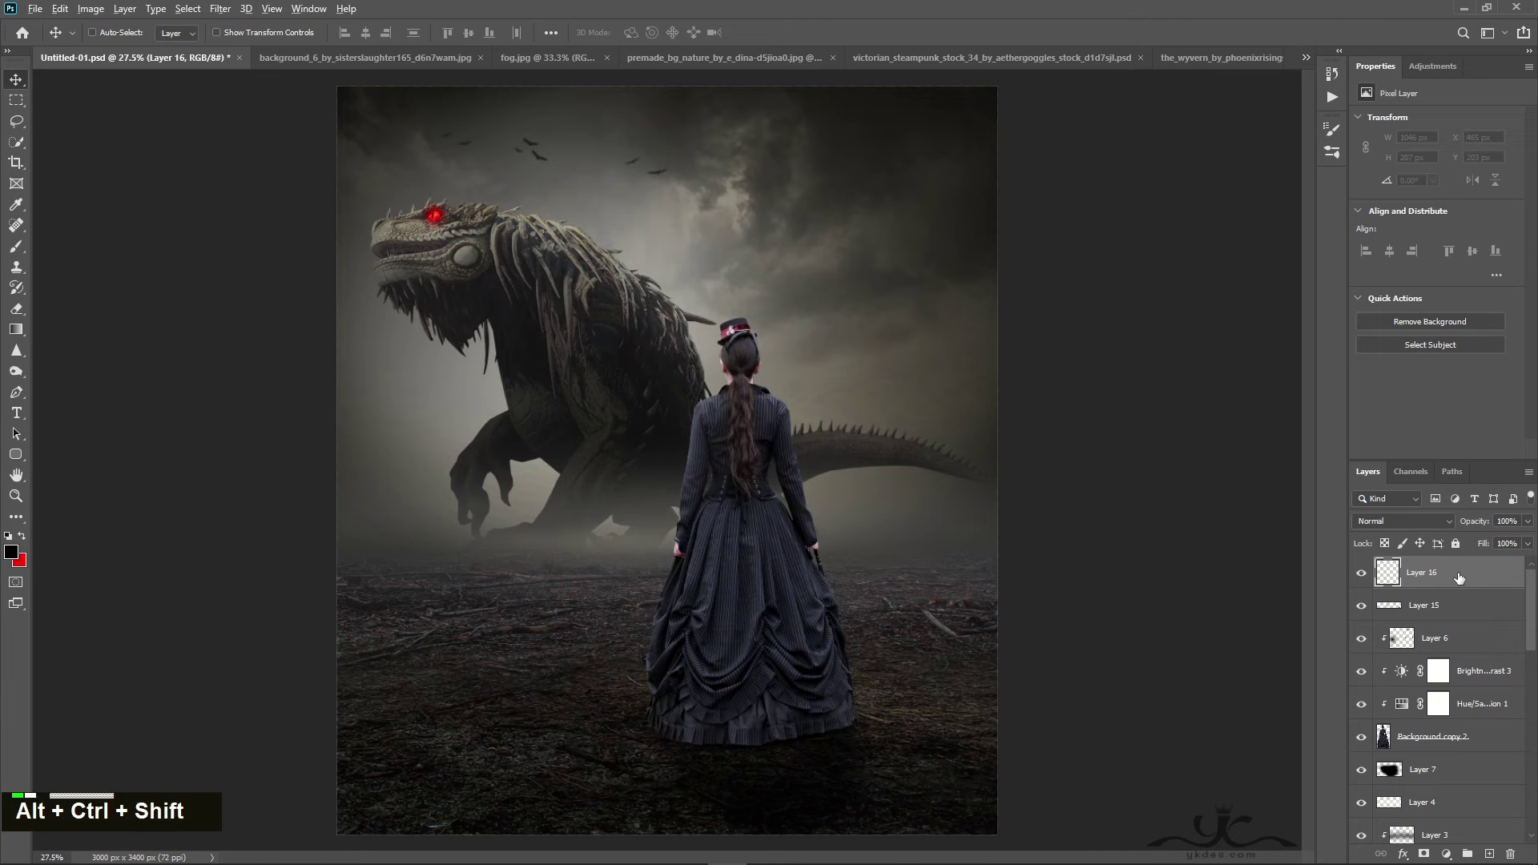
{"action": "key", "text": "ctrl+alt+shift+e"}
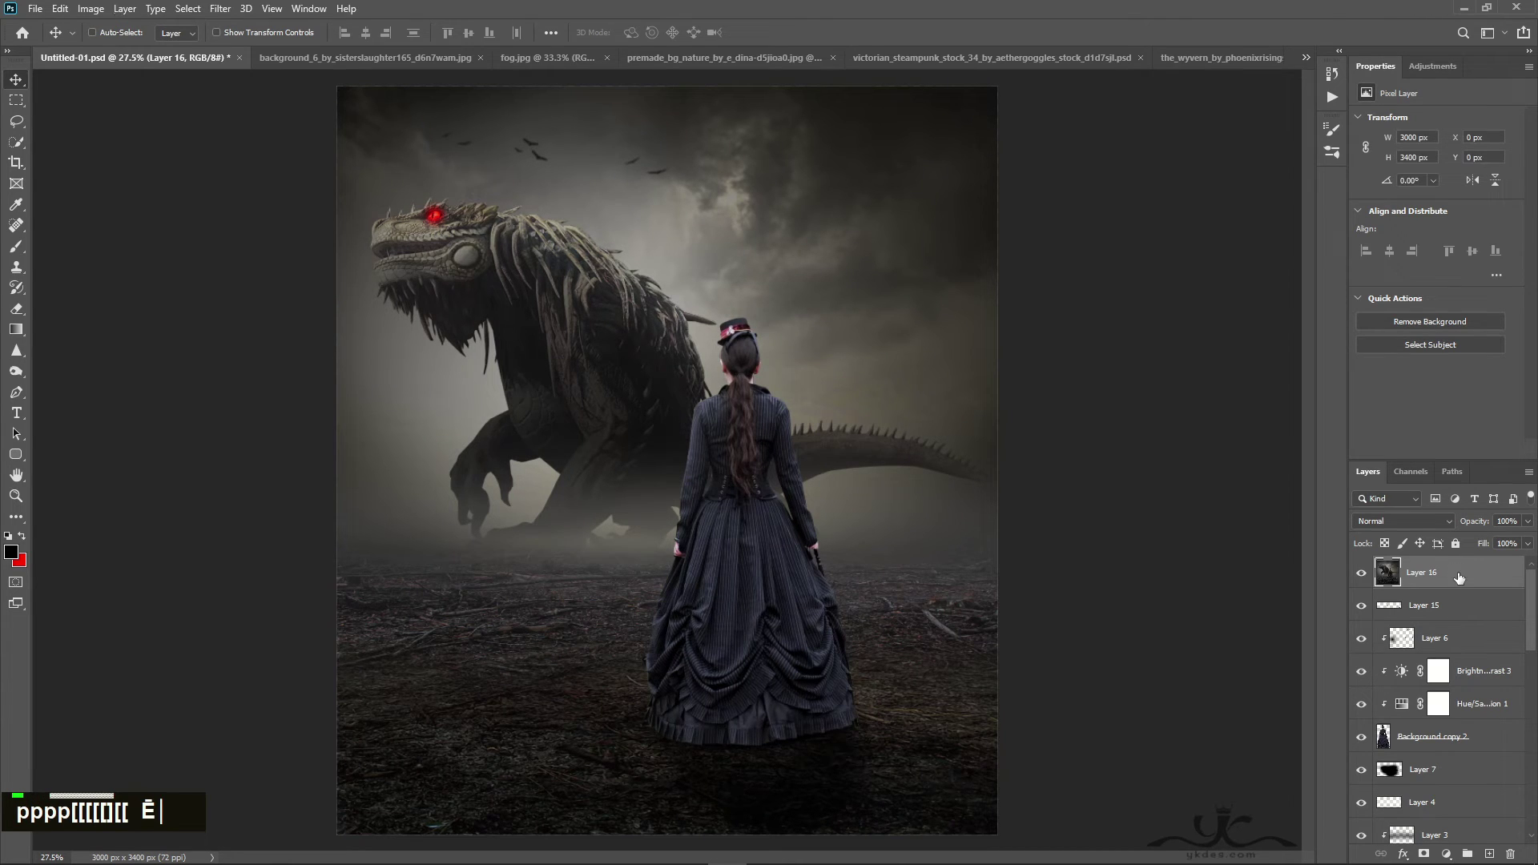
{"action": "left_click", "coordinate": [1446, 854]}
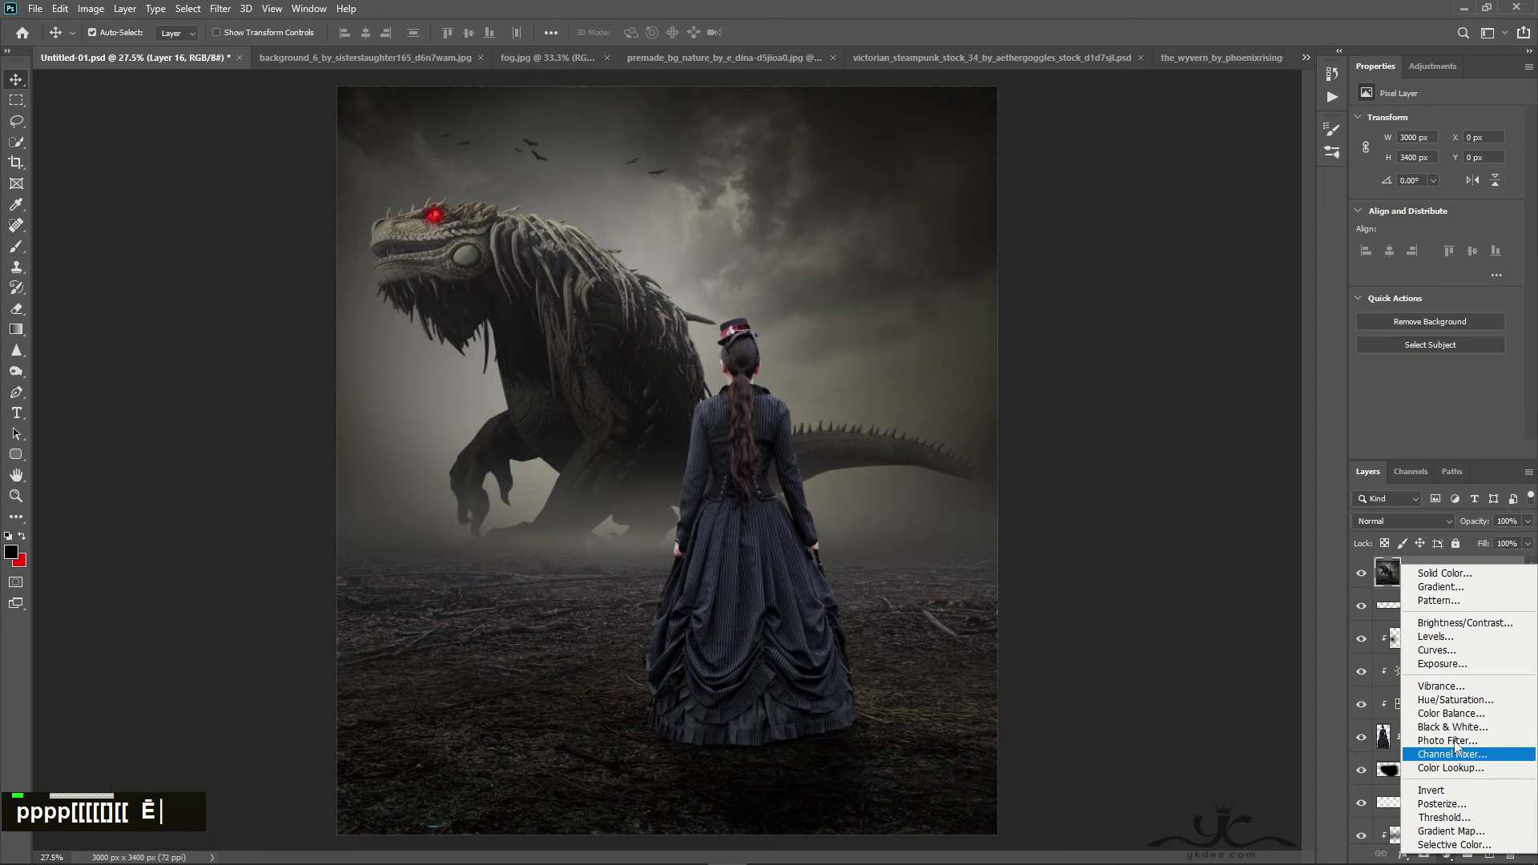
{"action": "left_click", "coordinate": [1445, 625]}
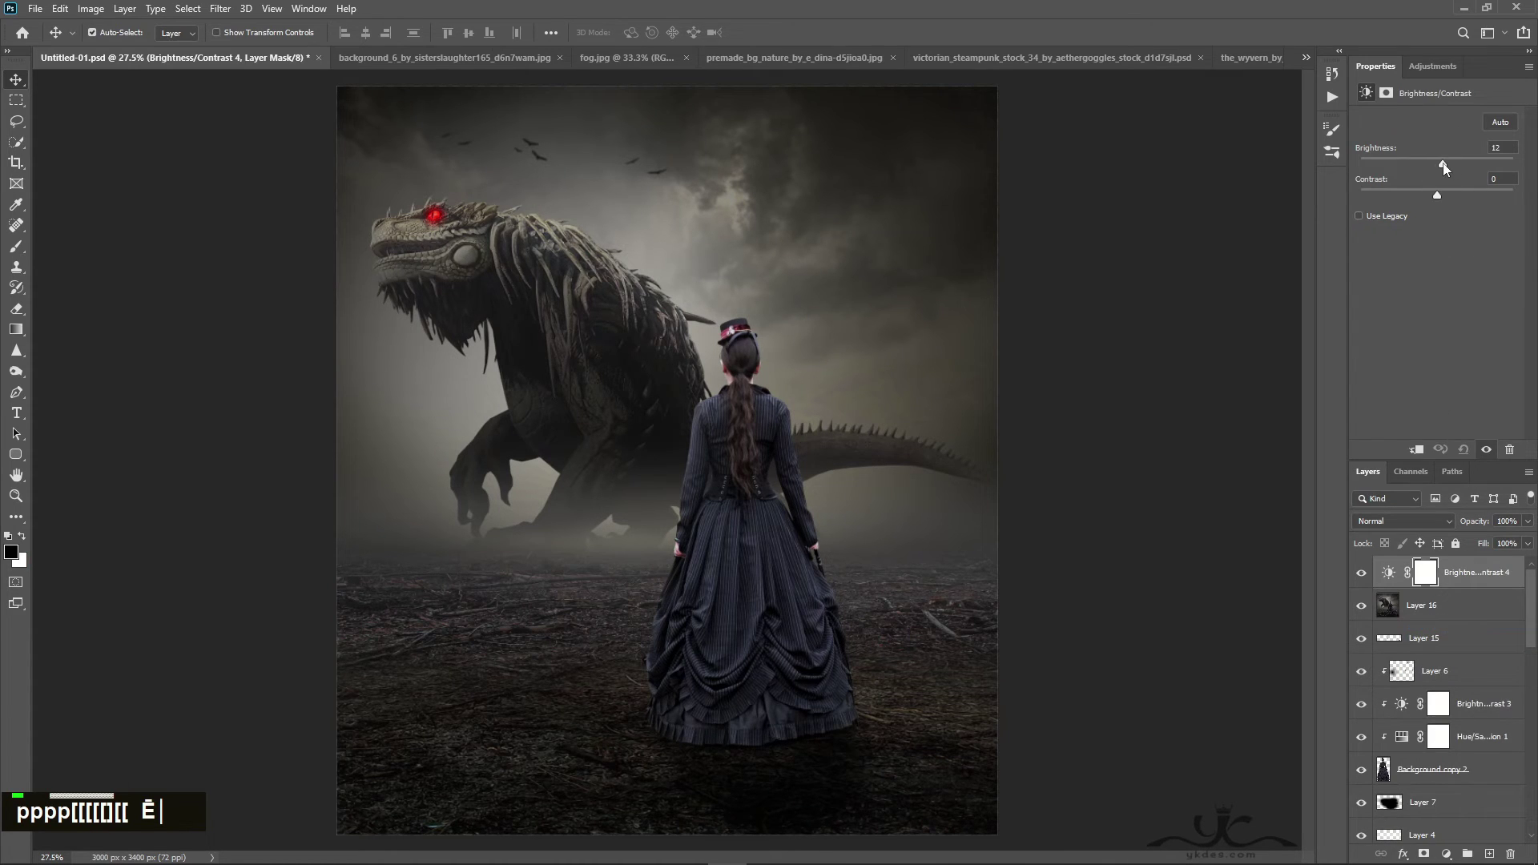
{"action": "left_click_drag", "start_coordinate": [1441, 161], "coordinate": [1444, 162]}
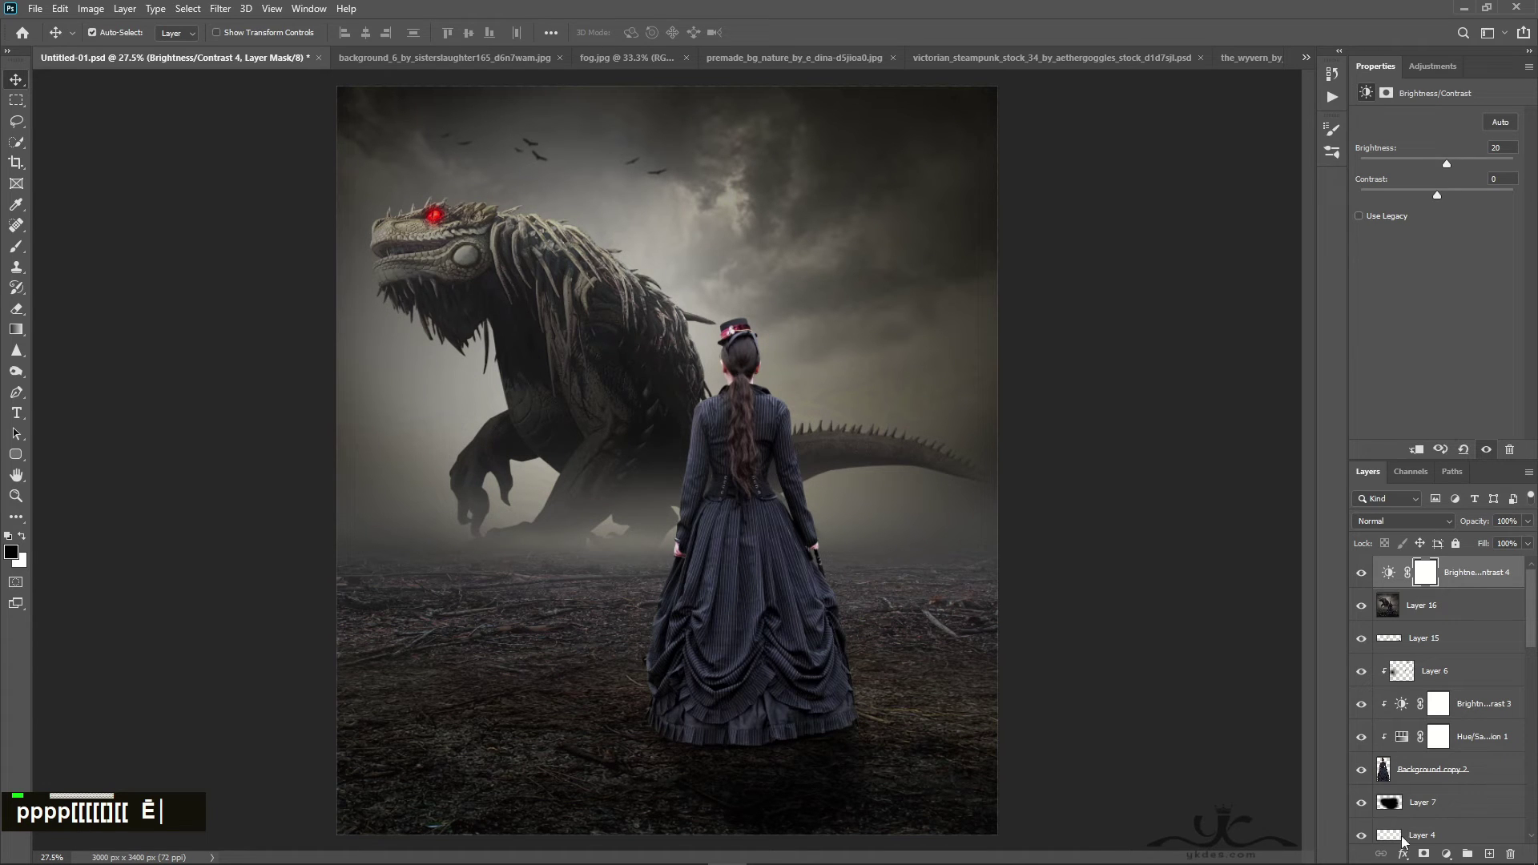
Add a Curves adjustment with black output 18 and a midpoint of input 129, output 112, and reduce its opacity to 64%
{"action": "left_click", "coordinate": [1445, 855]}
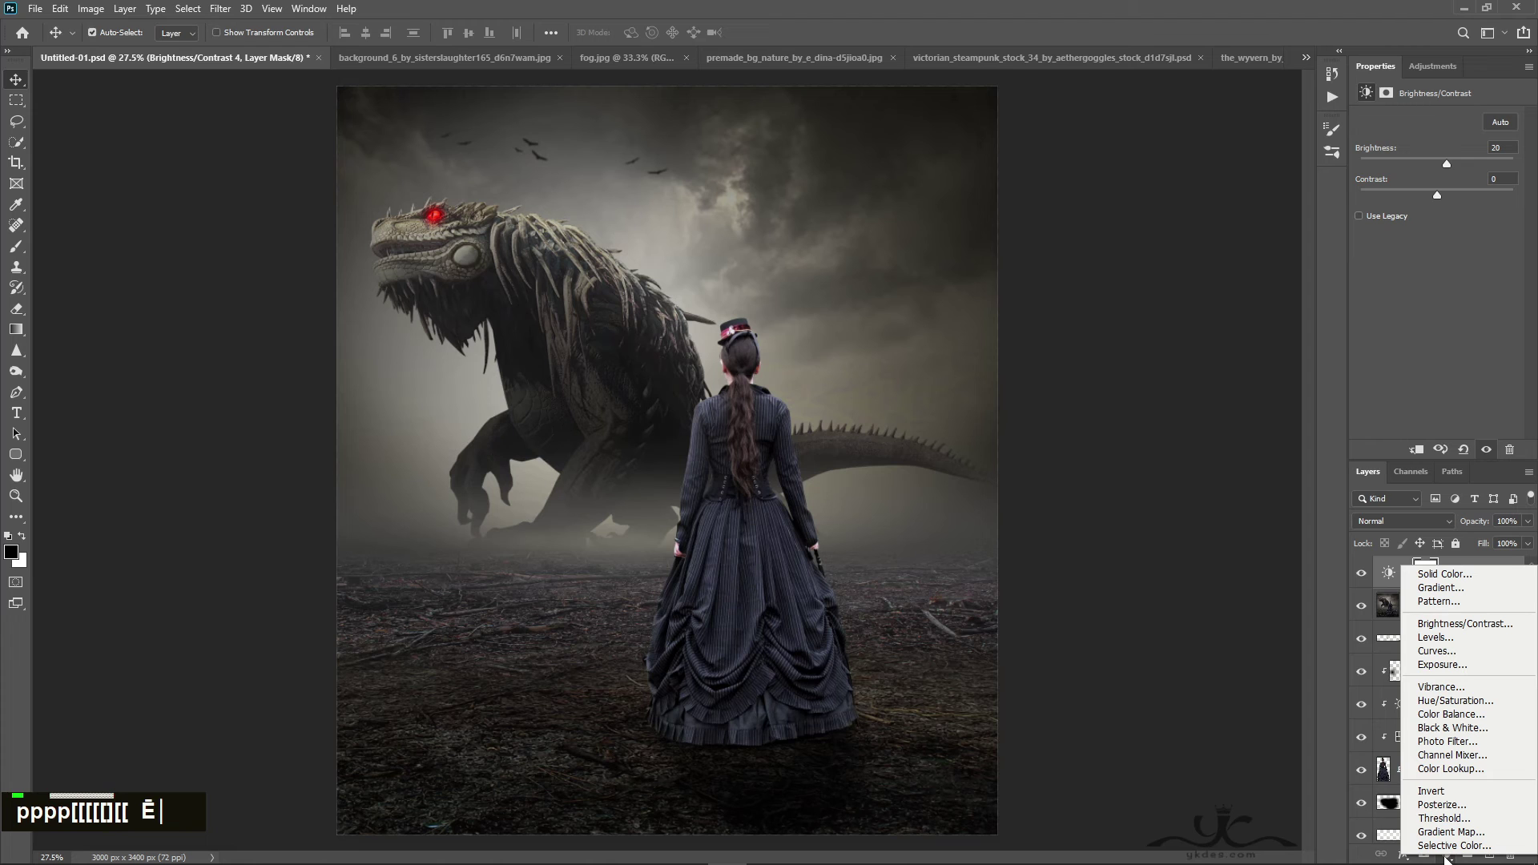
{"action": "left_click", "coordinate": [1435, 652]}
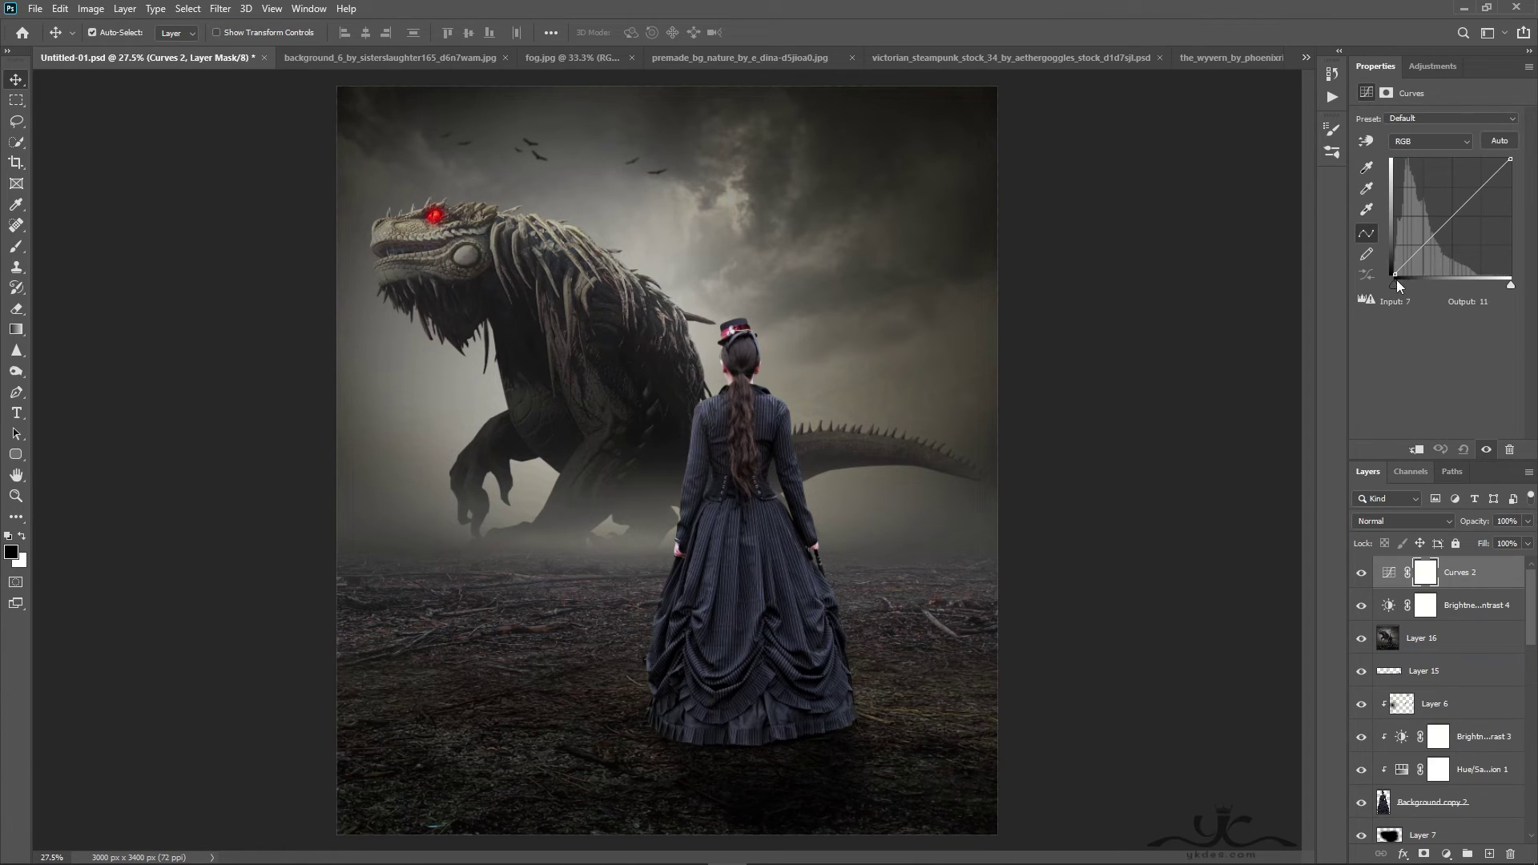
{"action": "left_click_drag", "start_coordinate": [1394, 276], "coordinate": [1383, 265]}
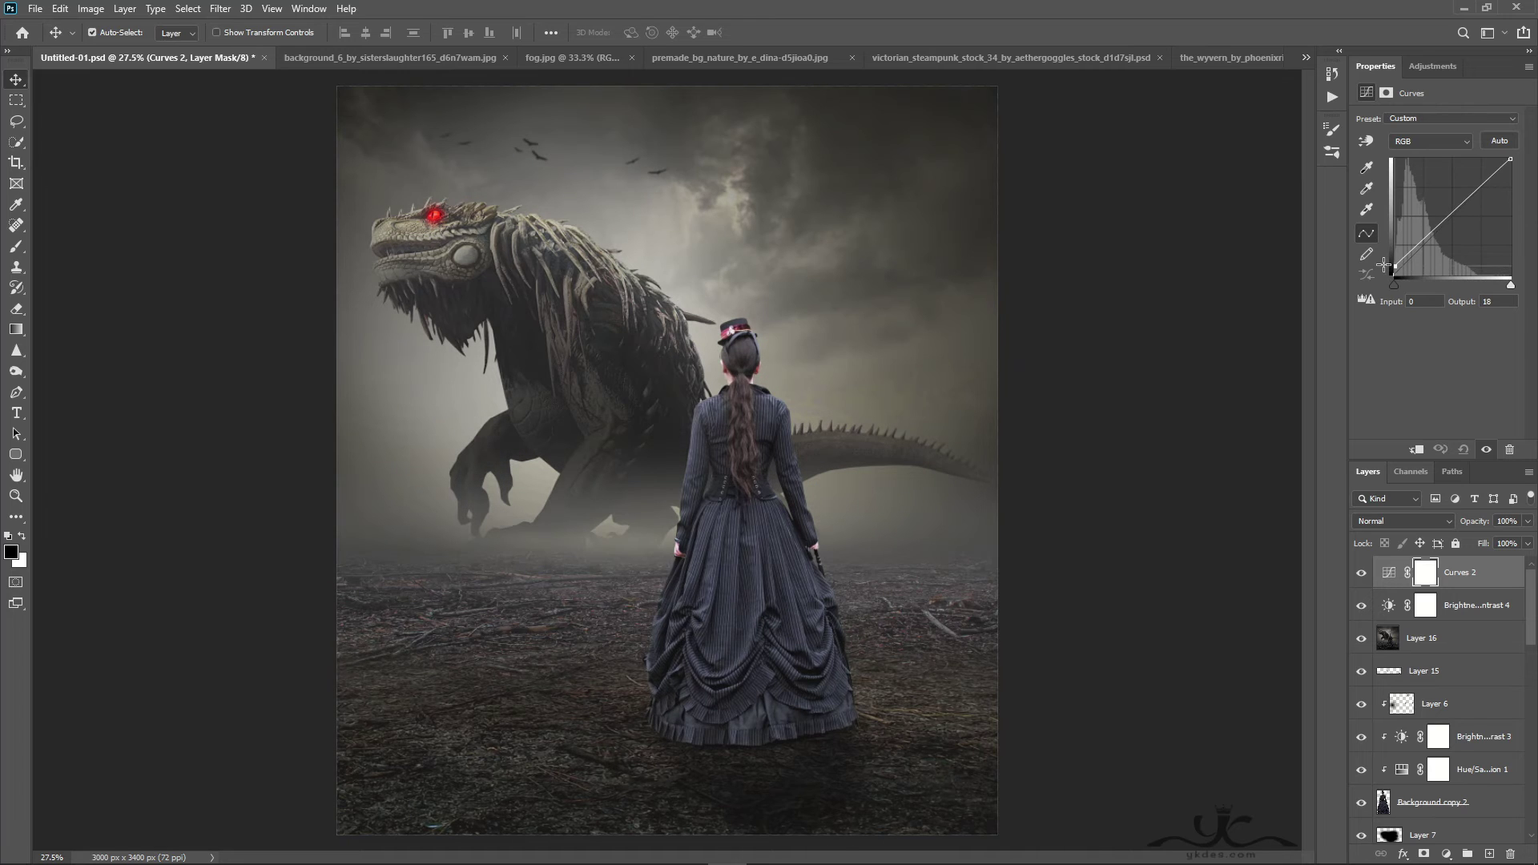
{"action": "left_click_drag", "start_coordinate": [1452, 213], "coordinate": [1453, 224]}
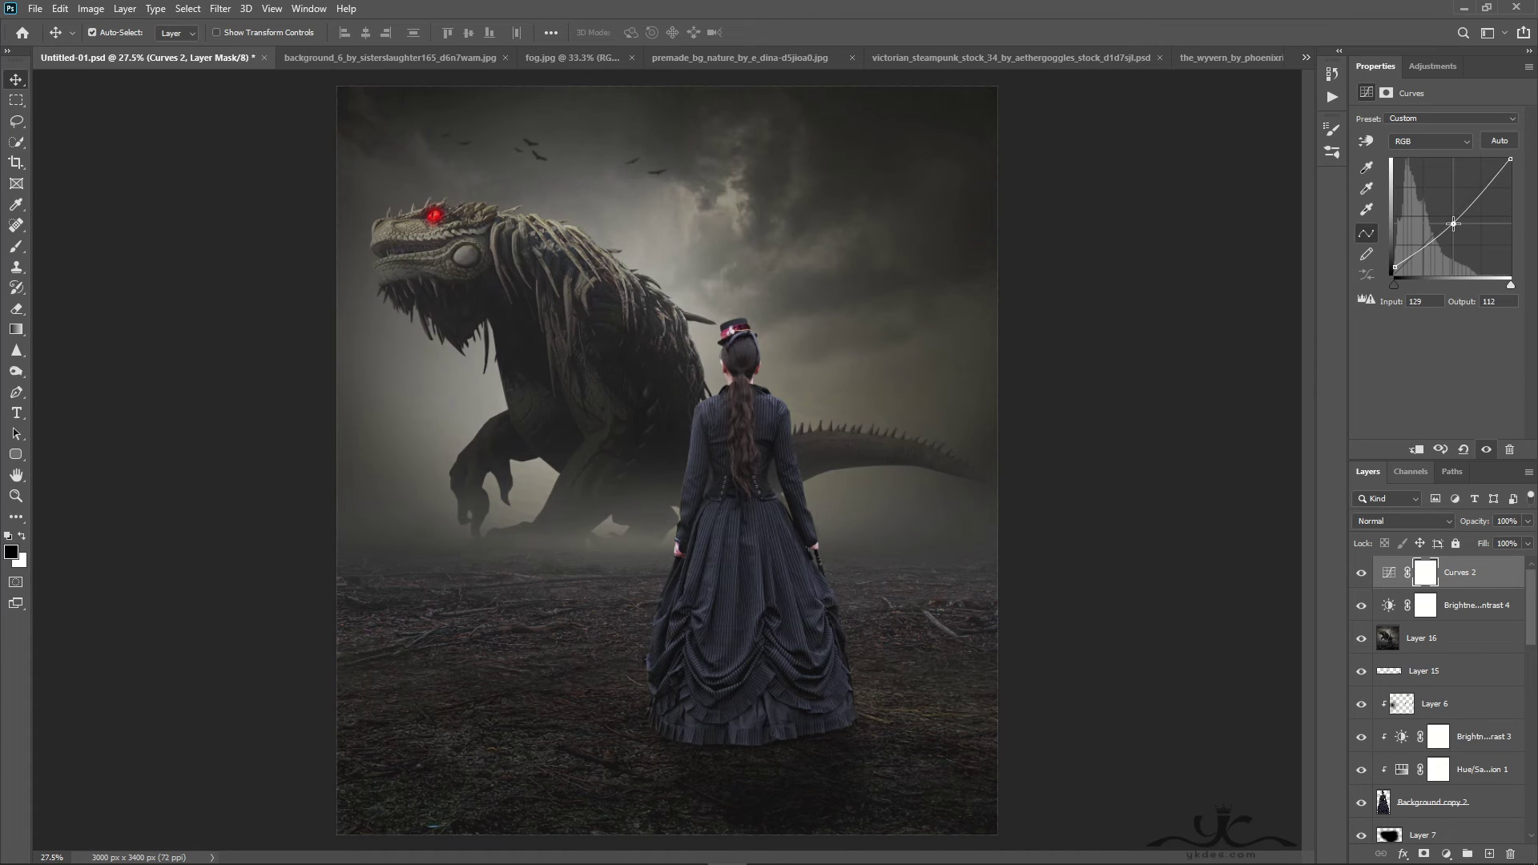
{"action": "left_click", "coordinate": [1528, 526]}
{"action": "left_click_drag", "start_coordinate": [1528, 537], "coordinate": [1506, 541]}
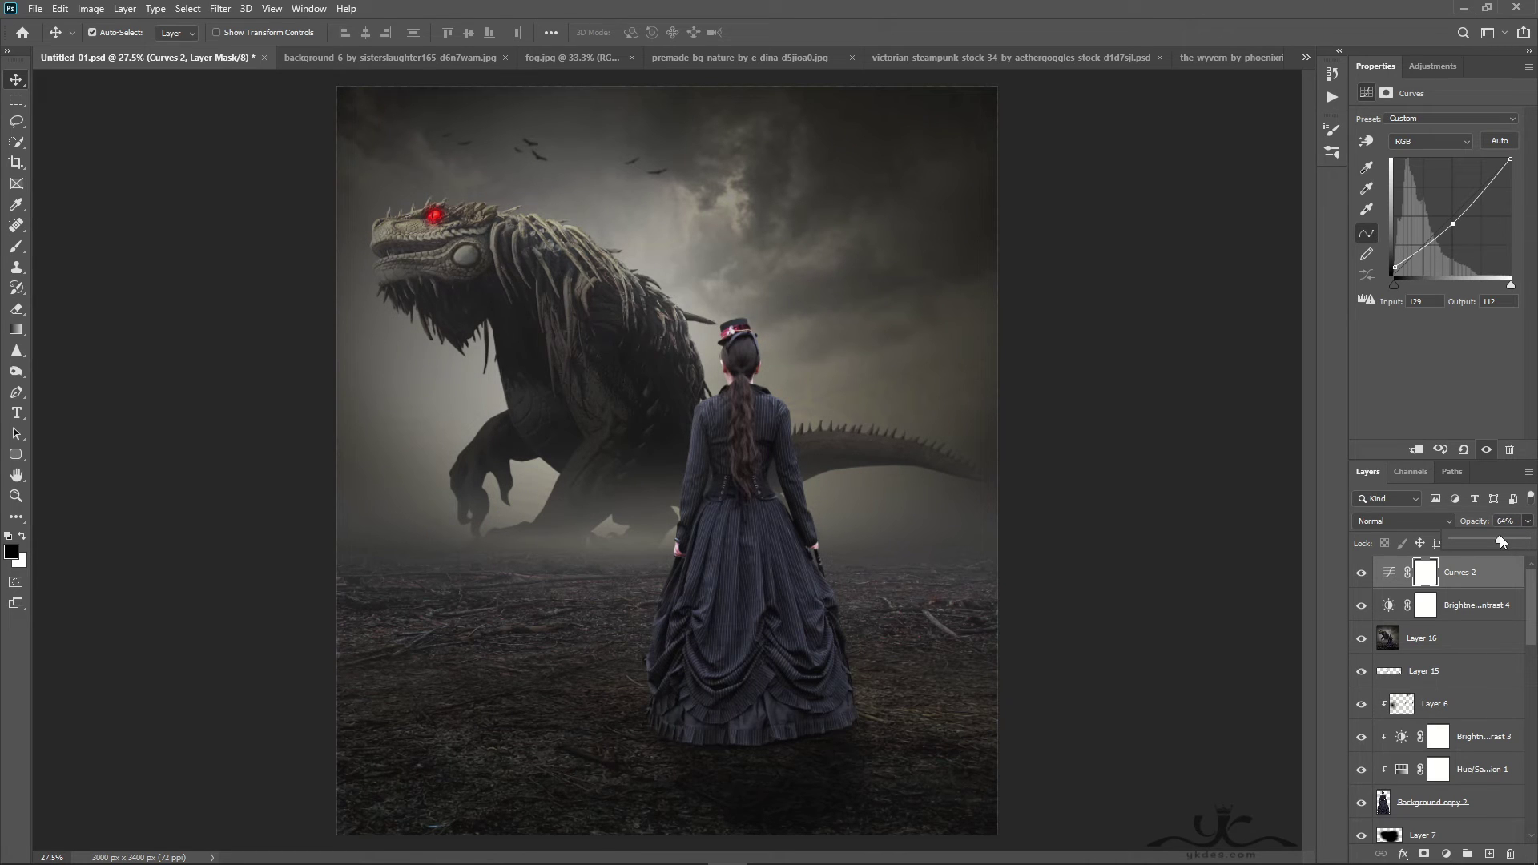
{"action": "left_click", "coordinate": [1455, 638]}
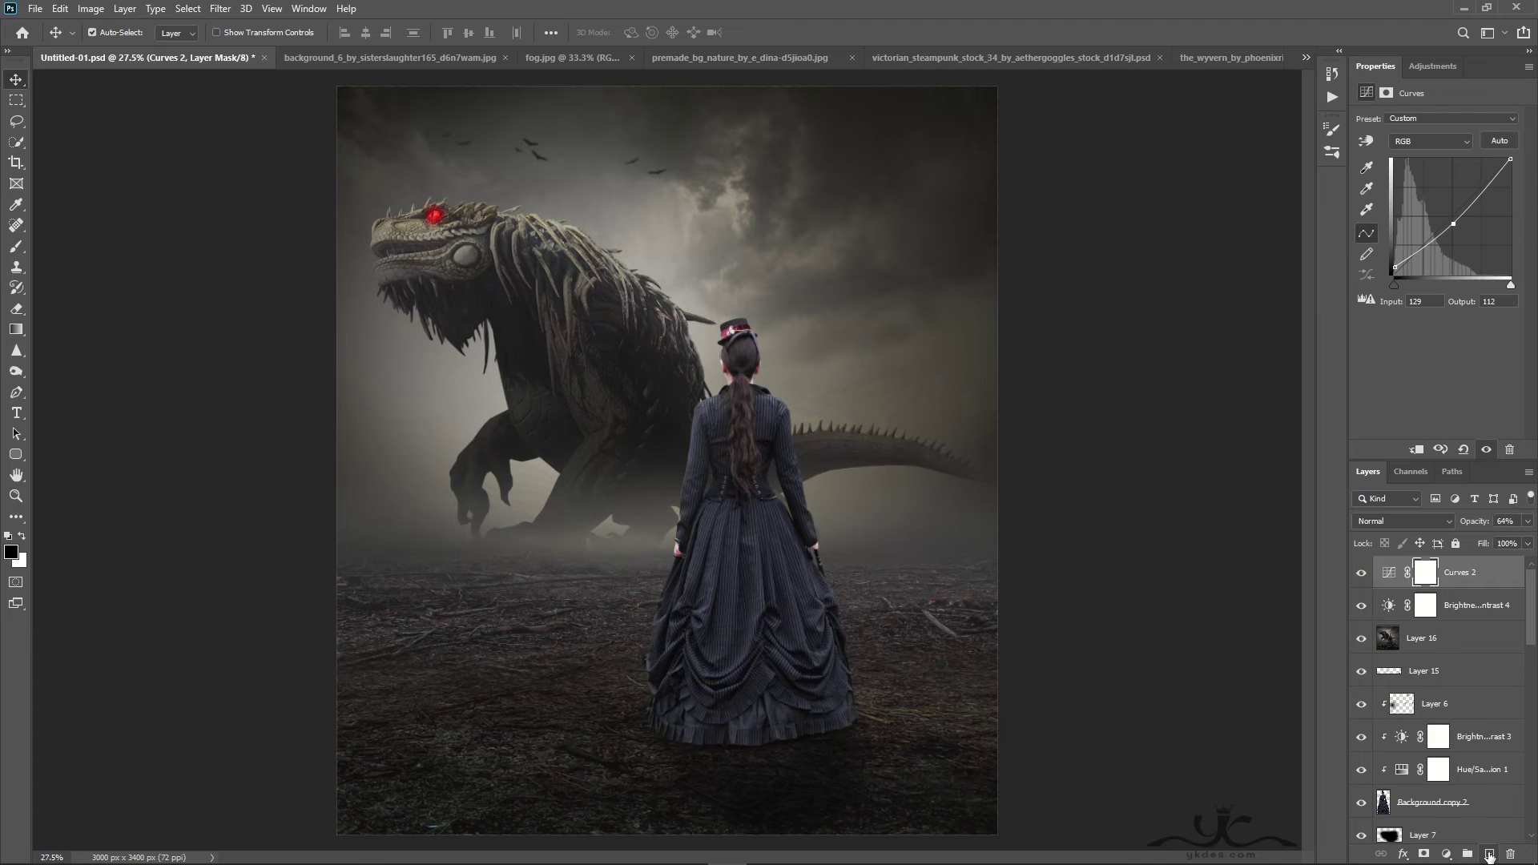
Create a new top layer in Soft Light mode and fill it with 50% Gray
{"action": "left_click", "coordinate": [1489, 854]}
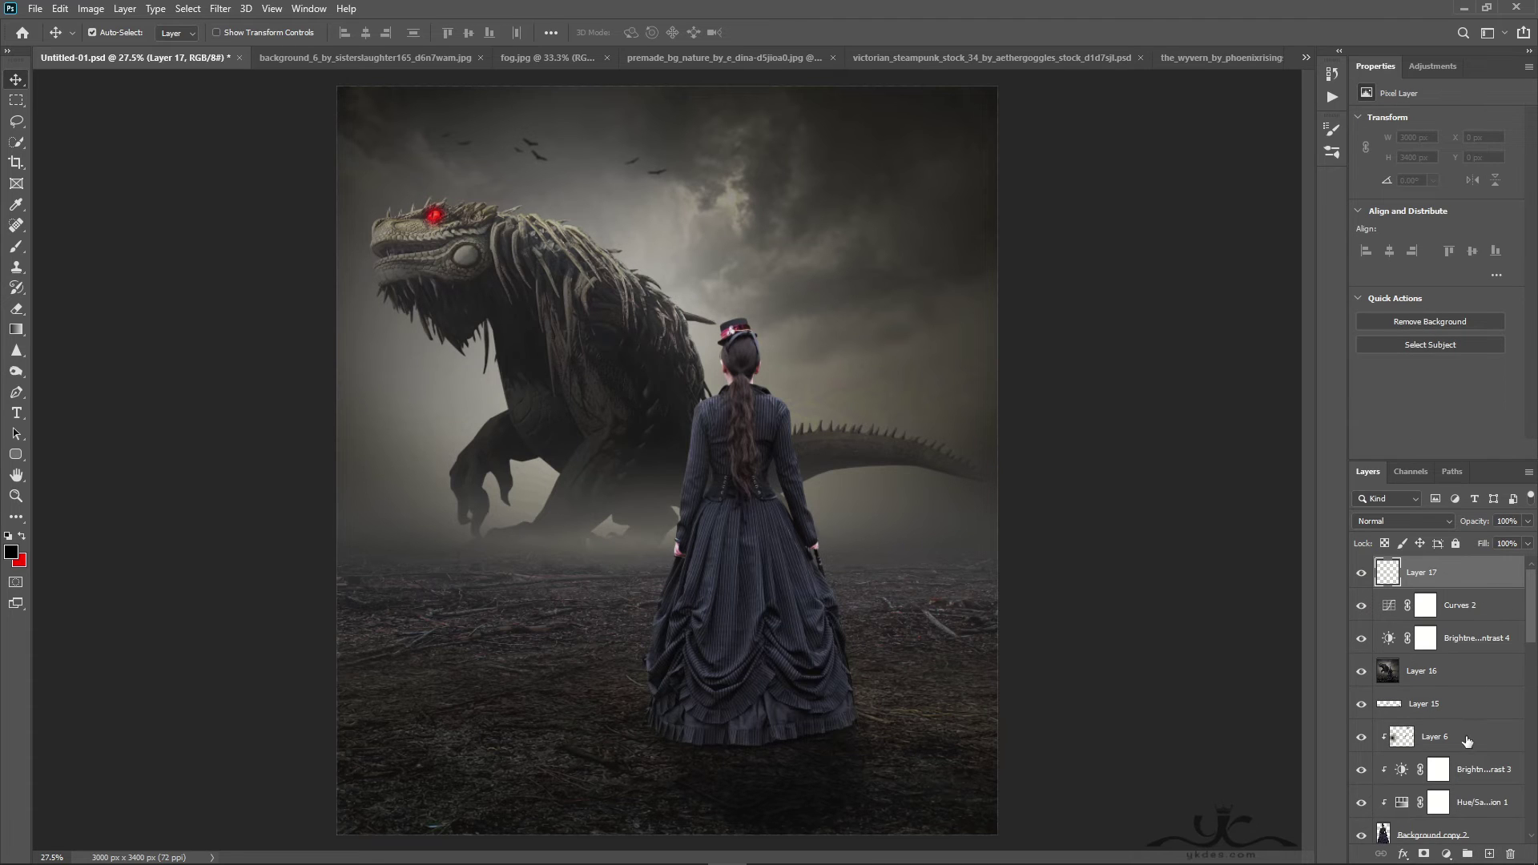
{"action": "left_click", "coordinate": [1391, 519]}
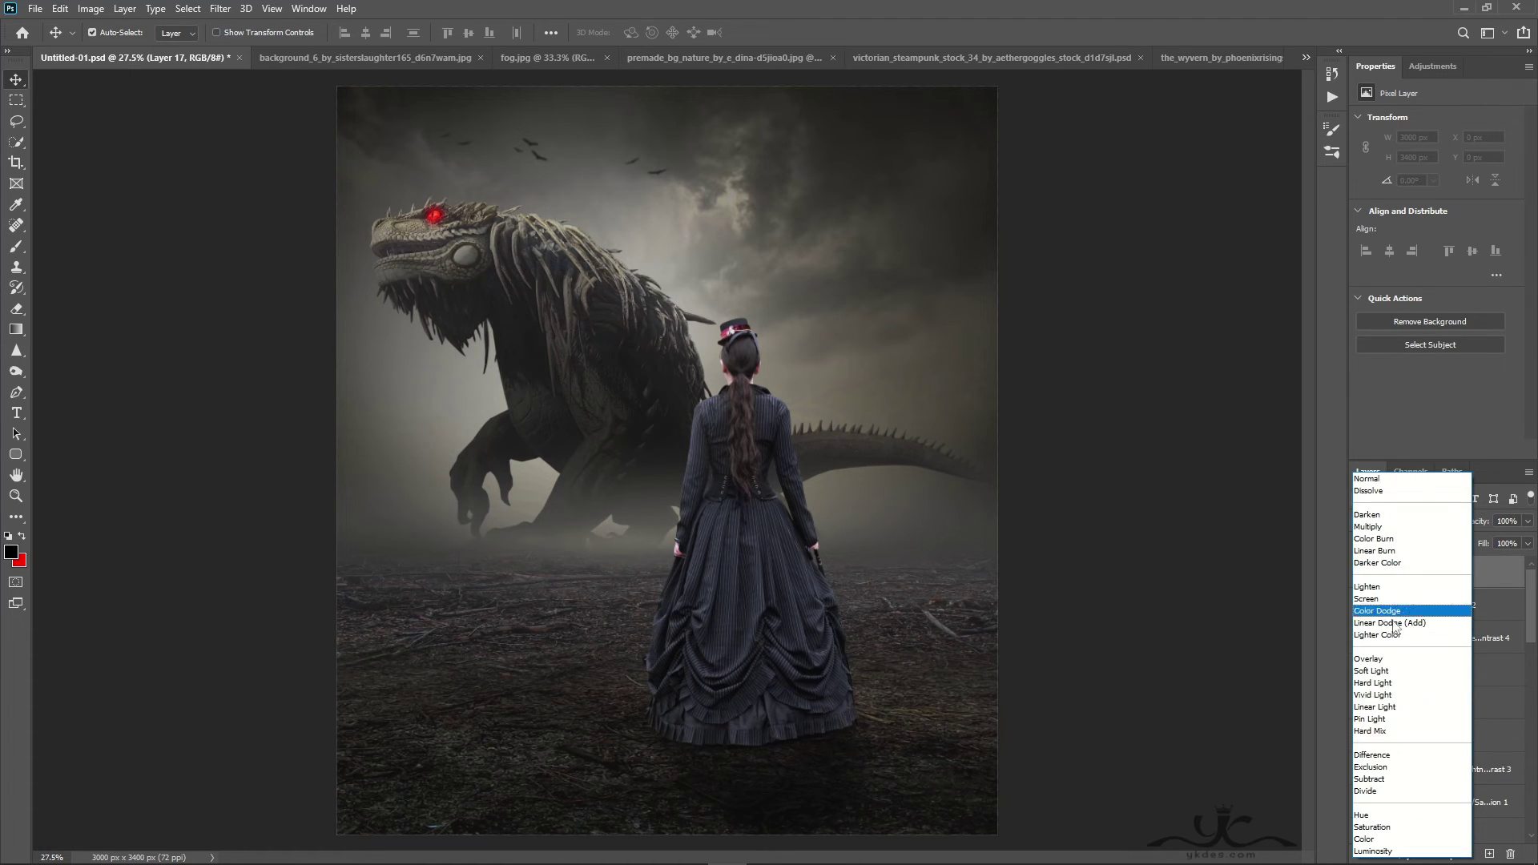
{"action": "left_click", "coordinate": [1391, 673]}
{"action": "left_click", "coordinate": [60, 9]}
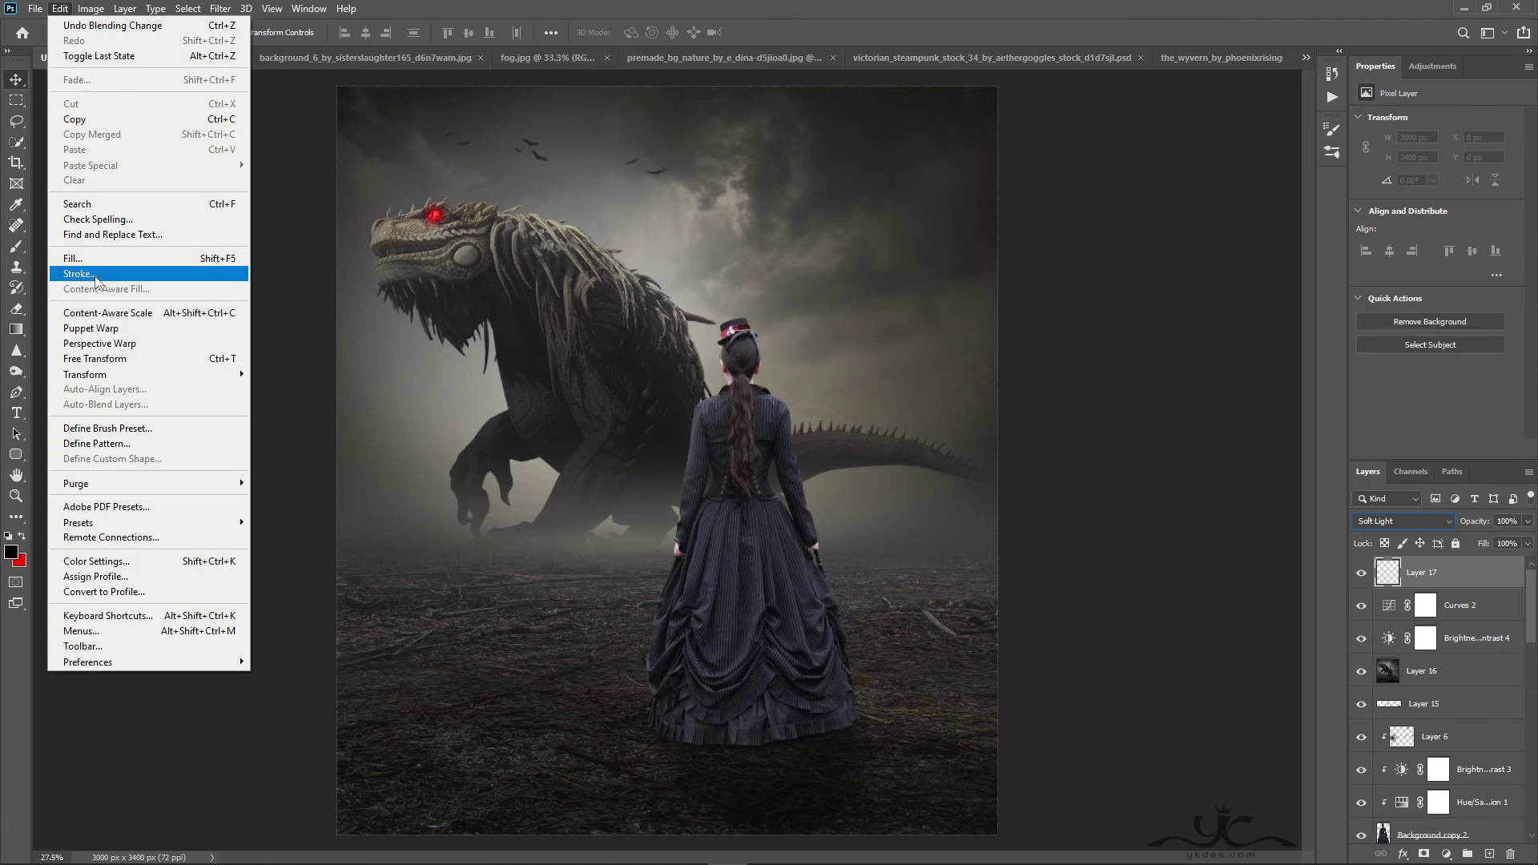
{"action": "left_click", "coordinate": [76, 258]}
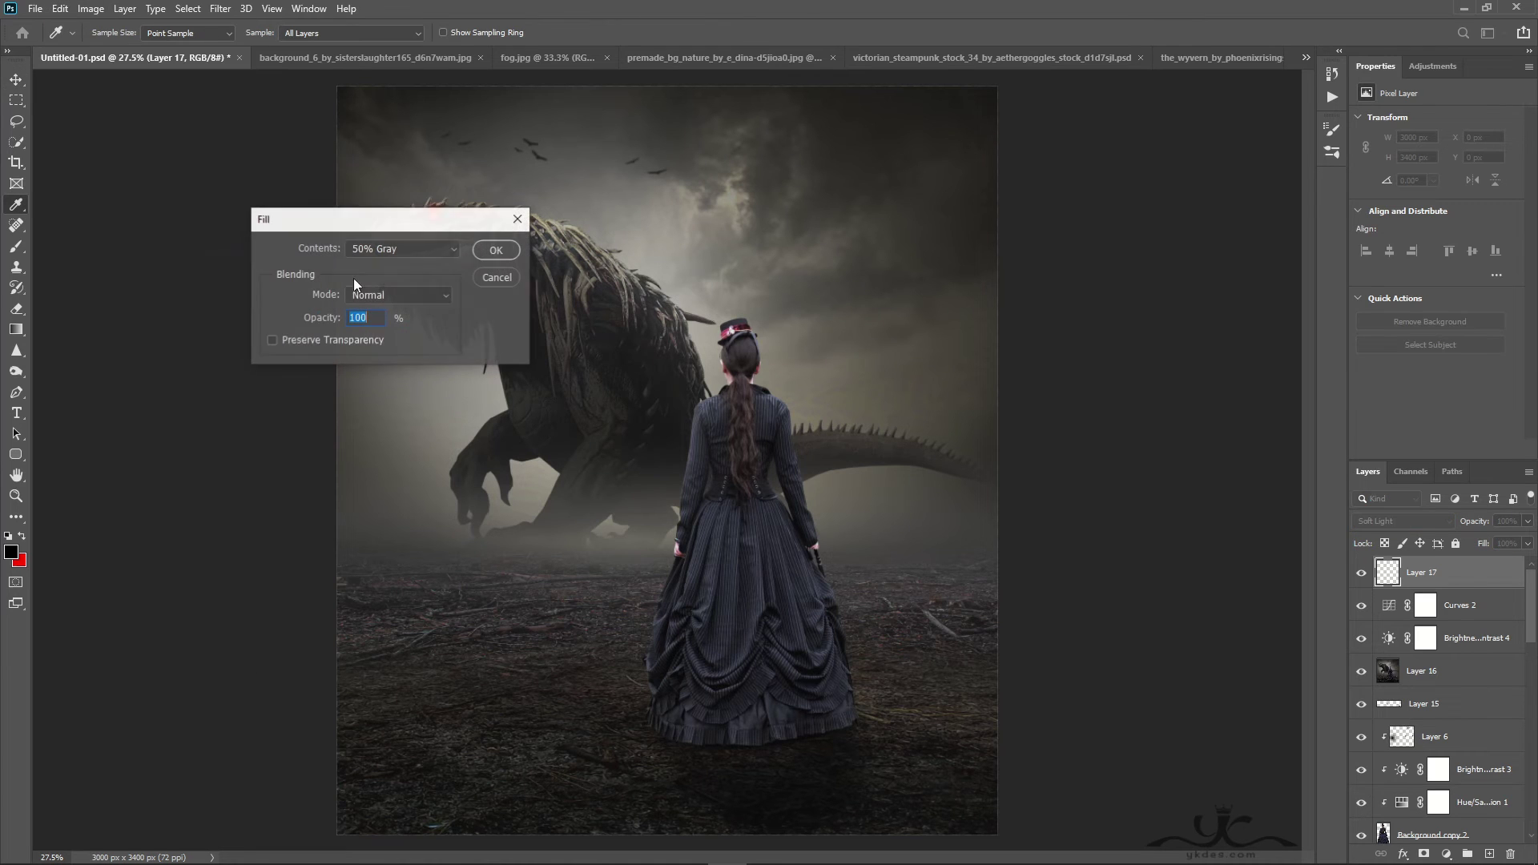
{"action": "left_click", "coordinate": [495, 250]}
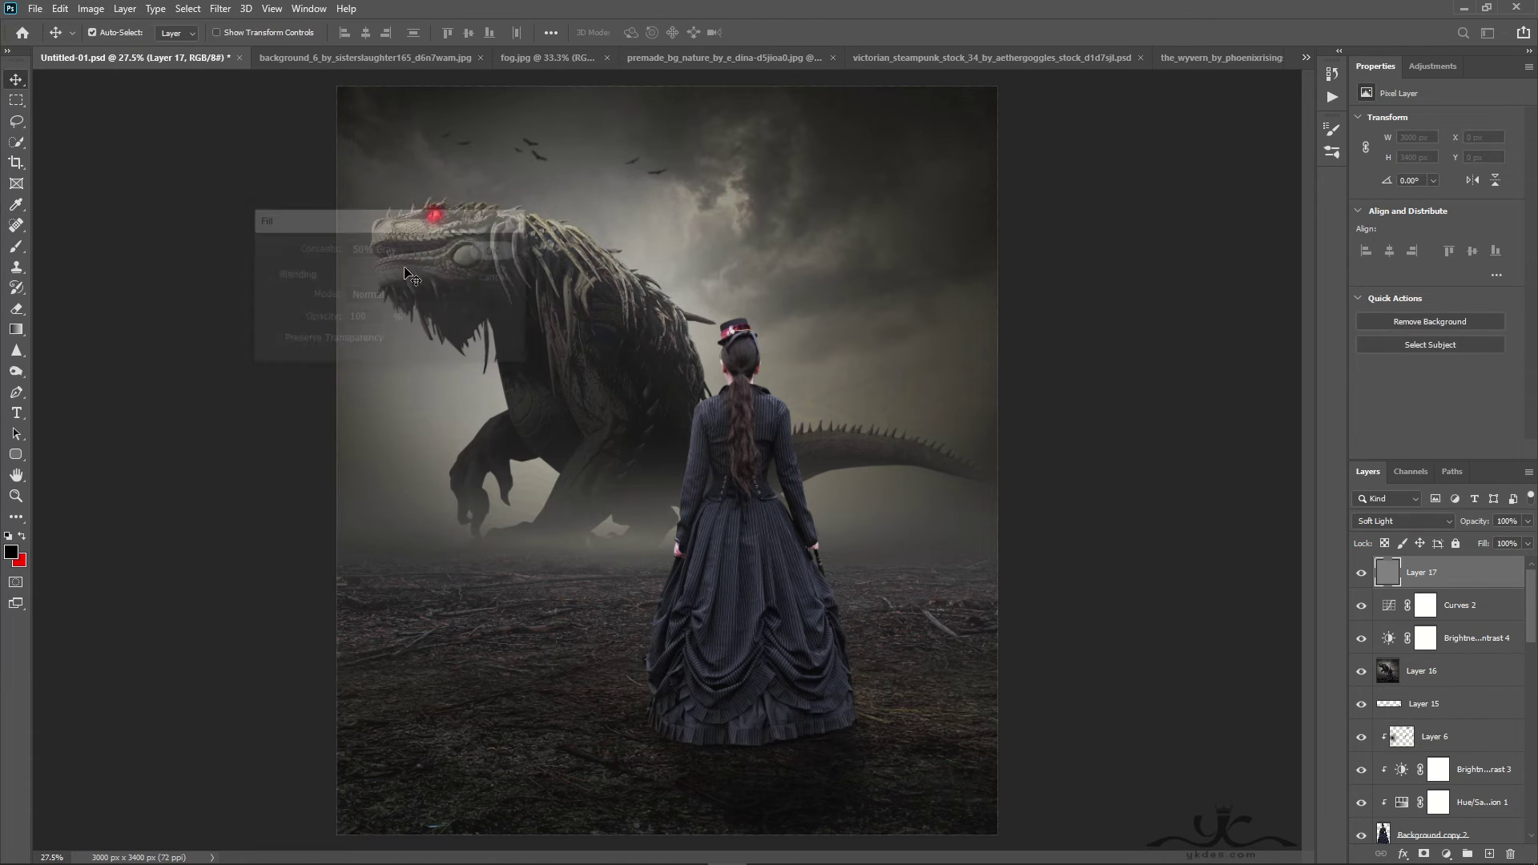
Load the woman's outline as a selection and darken her skirt on the gray layer with the 600 px Burn tool at 23% exposure
{"action": "left_click", "coordinate": [16, 371]}
{"action": "left_click", "coordinate": [1383, 835], "text": "ctrl"}
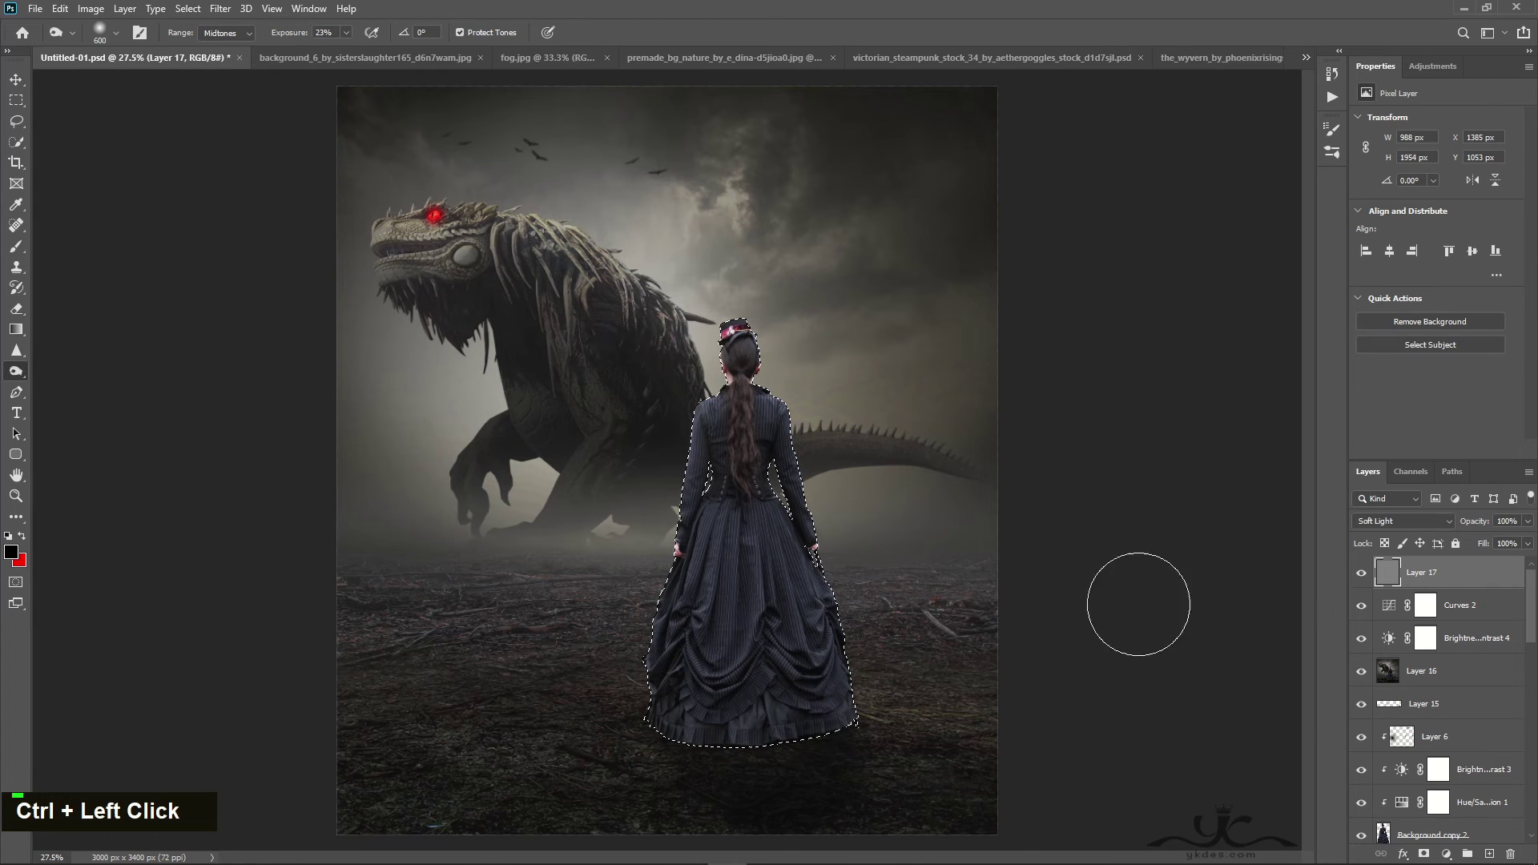
{"action": "mouse_move", "coordinate": [835, 677]}
{"action": "left_mouse_down"}
{"action": "mouse_move", "coordinate": [814, 704]}
{"action": "mouse_move", "coordinate": [826, 740]}
{"action": "mouse_move", "coordinate": [841, 701]}
{"action": "mouse_move", "coordinate": [828, 799]}
{"action": "left_mouse_up"}
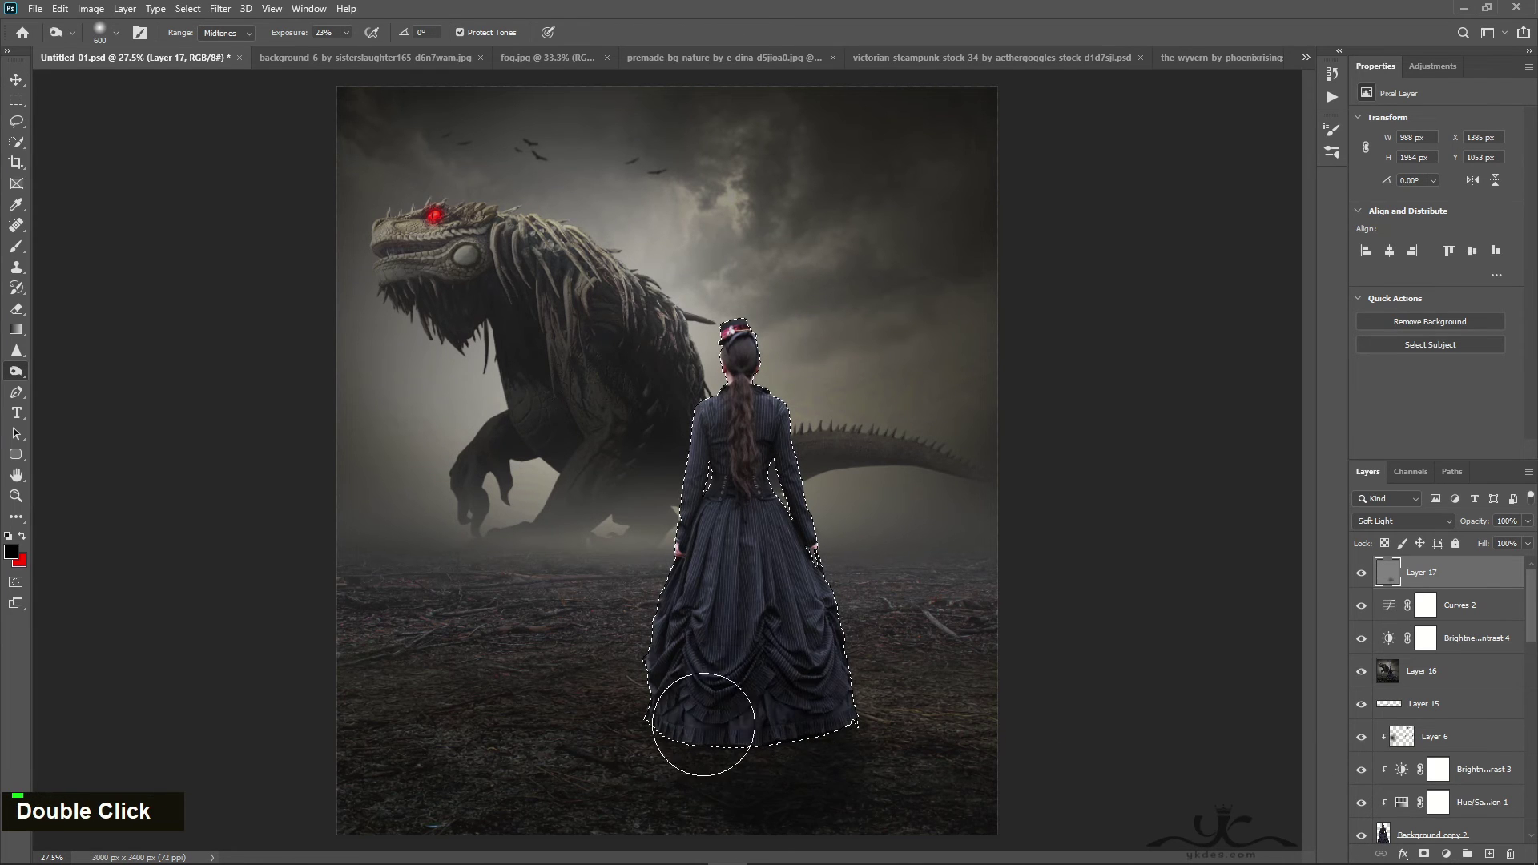
{"action": "mouse_move", "coordinate": [703, 724]}
{"action": "left_mouse_down"}
{"action": "mouse_move", "coordinate": [671, 708]}
{"action": "mouse_move", "coordinate": [715, 765]}
{"action": "mouse_move", "coordinate": [777, 650]}
{"action": "mouse_move", "coordinate": [811, 728]}
{"action": "mouse_move", "coordinate": [835, 689]}
{"action": "mouse_move", "coordinate": [849, 729]}
{"action": "mouse_move", "coordinate": [809, 734]}
{"action": "mouse_move", "coordinate": [746, 702]}
{"action": "mouse_move", "coordinate": [715, 747]}
{"action": "mouse_move", "coordinate": [696, 718]}
{"action": "mouse_move", "coordinate": [753, 620]}
{"action": "mouse_move", "coordinate": [762, 560]}
{"action": "mouse_move", "coordinate": [762, 613]}
{"action": "mouse_move", "coordinate": [765, 549]}
{"action": "mouse_move", "coordinate": [763, 599]}
{"action": "left_mouse_up"}
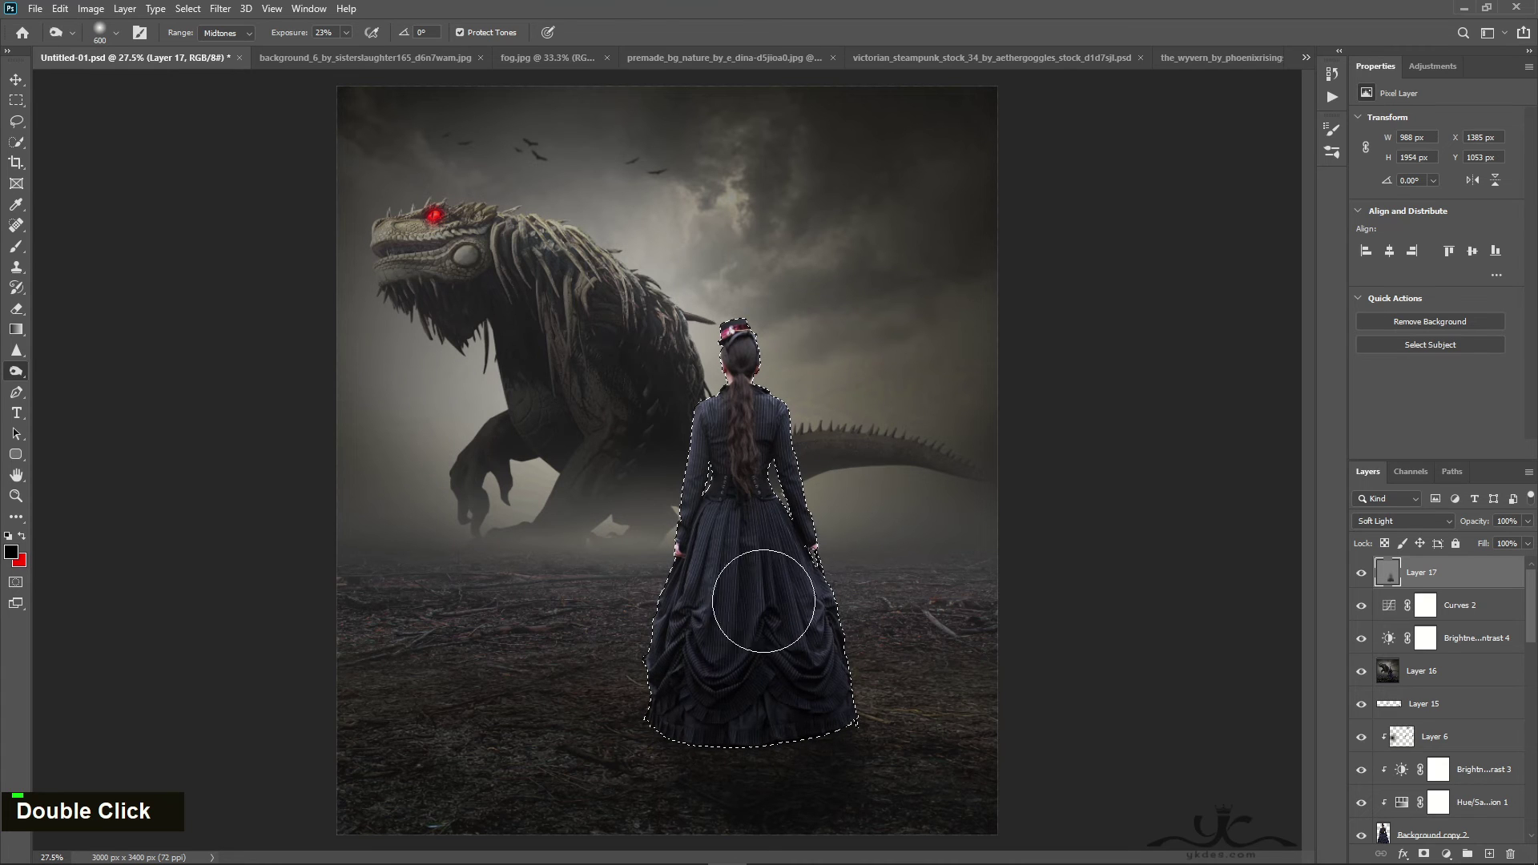
Brighten the edges of the woman's shoulders and sleeves with the 400 px Dodge tool at 34% exposure, and clear the selection
{"action": "right_click", "coordinate": [17, 371]}
{"action": "left_click", "coordinate": [50, 368]}
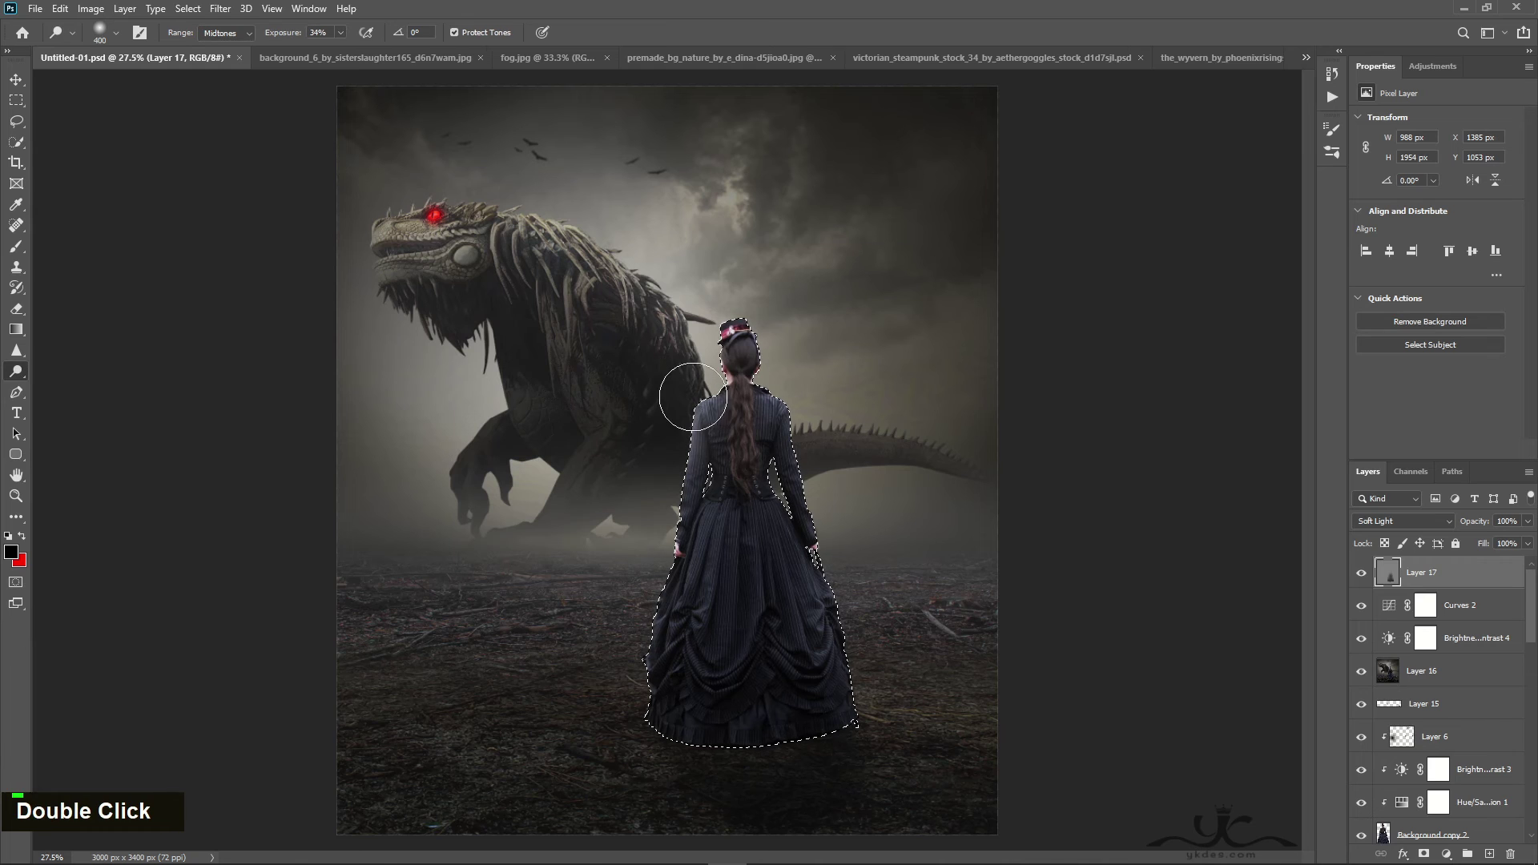
{"action": "mouse_move", "coordinate": [694, 397]}
{"action": "left_mouse_down"}
{"action": "mouse_move", "coordinate": [704, 300]}
{"action": "mouse_move", "coordinate": [728, 286]}
{"action": "mouse_move", "coordinate": [762, 316]}
{"action": "mouse_move", "coordinate": [812, 432]}
{"action": "mouse_move", "coordinate": [810, 482]}
{"action": "mouse_move", "coordinate": [839, 517]}
{"action": "left_mouse_up"}
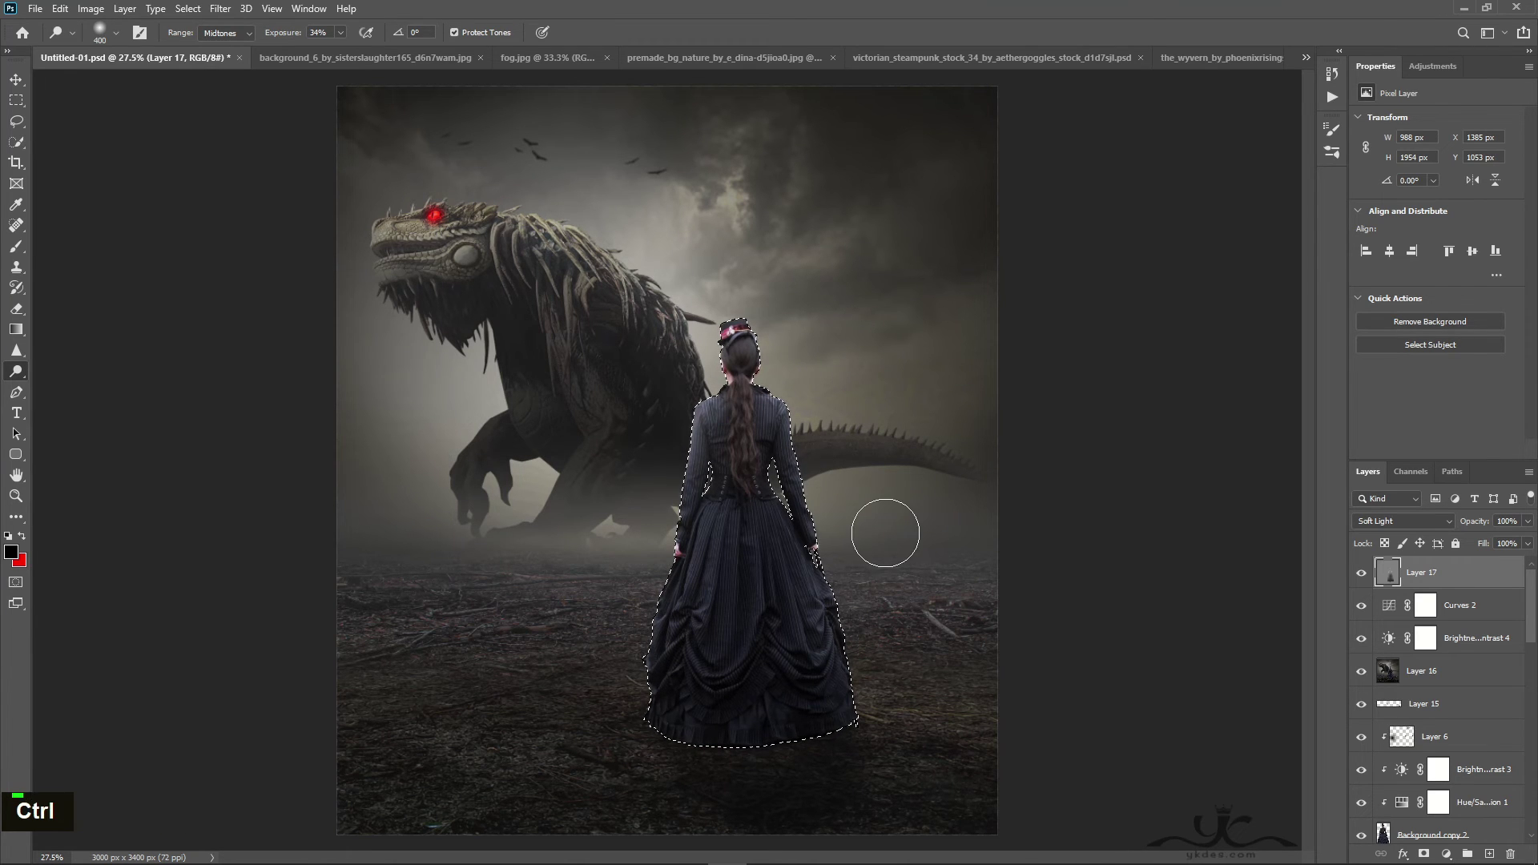
{"action": "key", "text": "ctrl+d"}
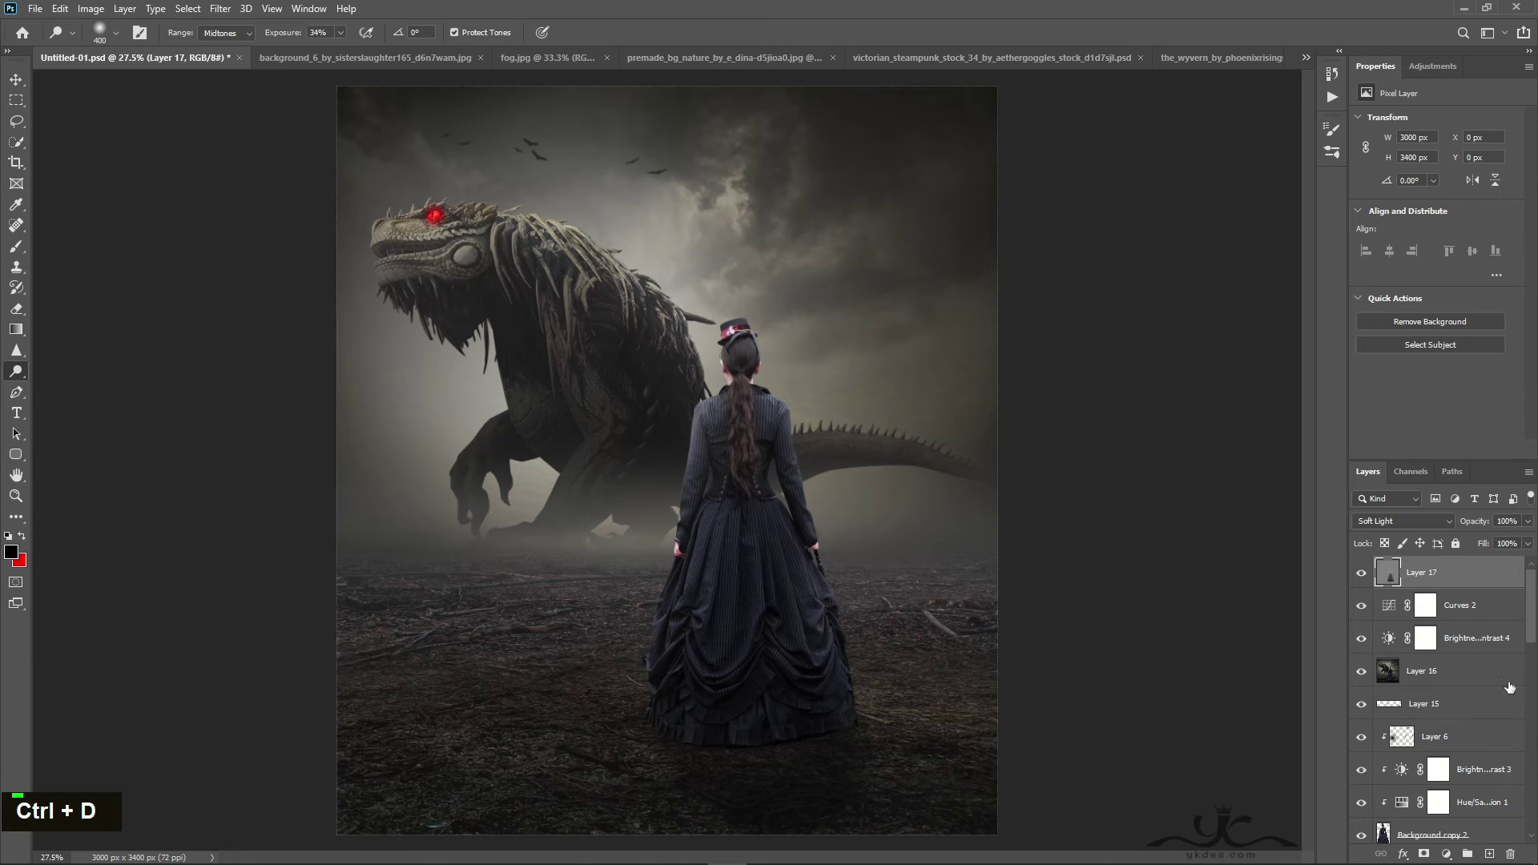
Compare the image with and without the dodge-and-burn layer and lower that layer's opacity to 83%
{"action": "double_click", "coordinate": [1359, 576]}
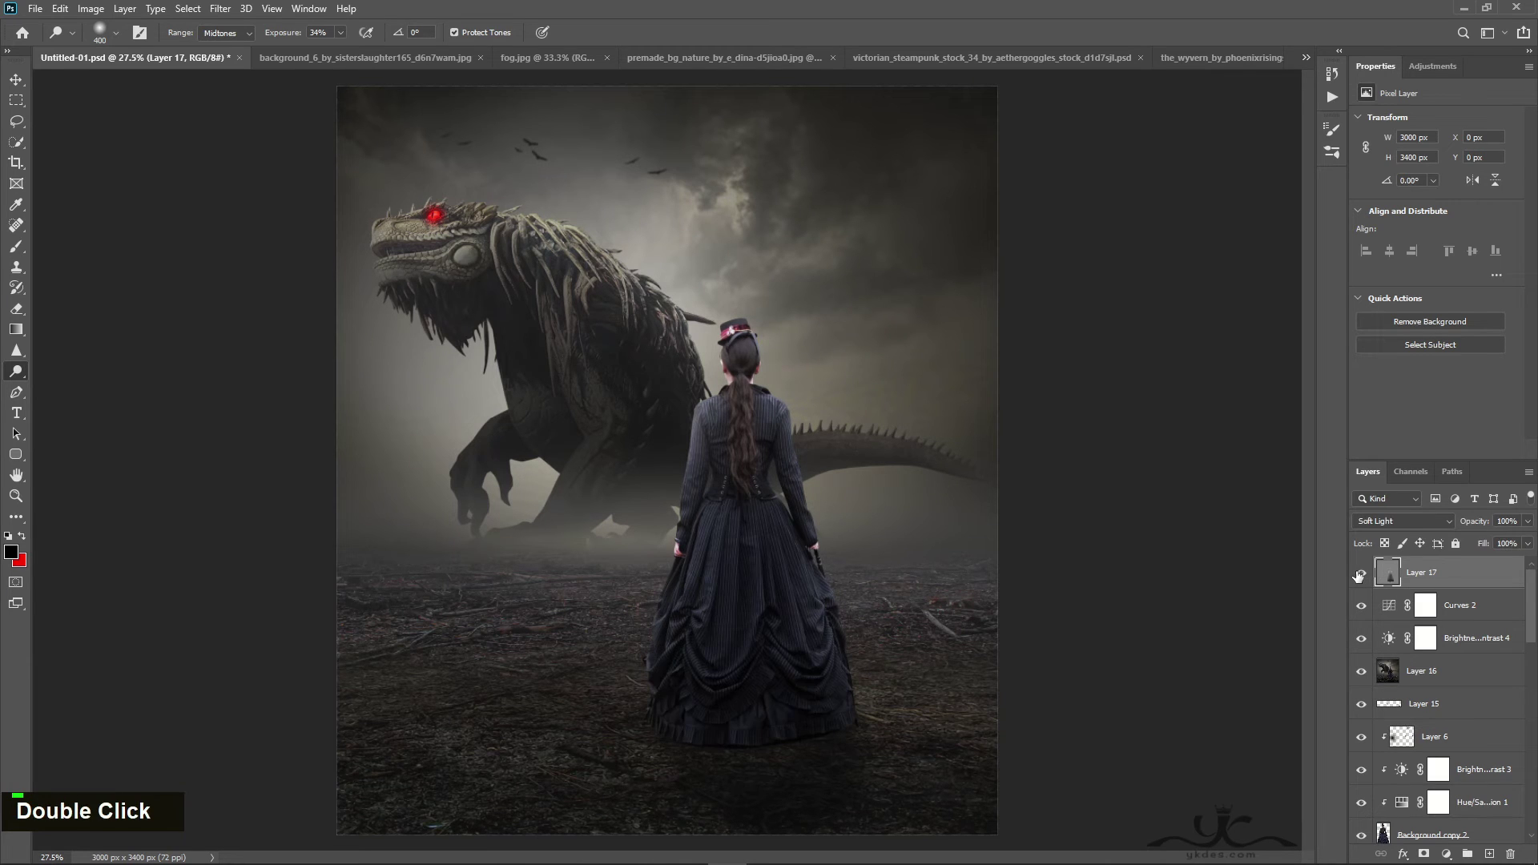
{"action": "left_click", "coordinate": [1527, 521]}
{"action": "left_click_drag", "start_coordinate": [1526, 541], "coordinate": [1515, 547]}
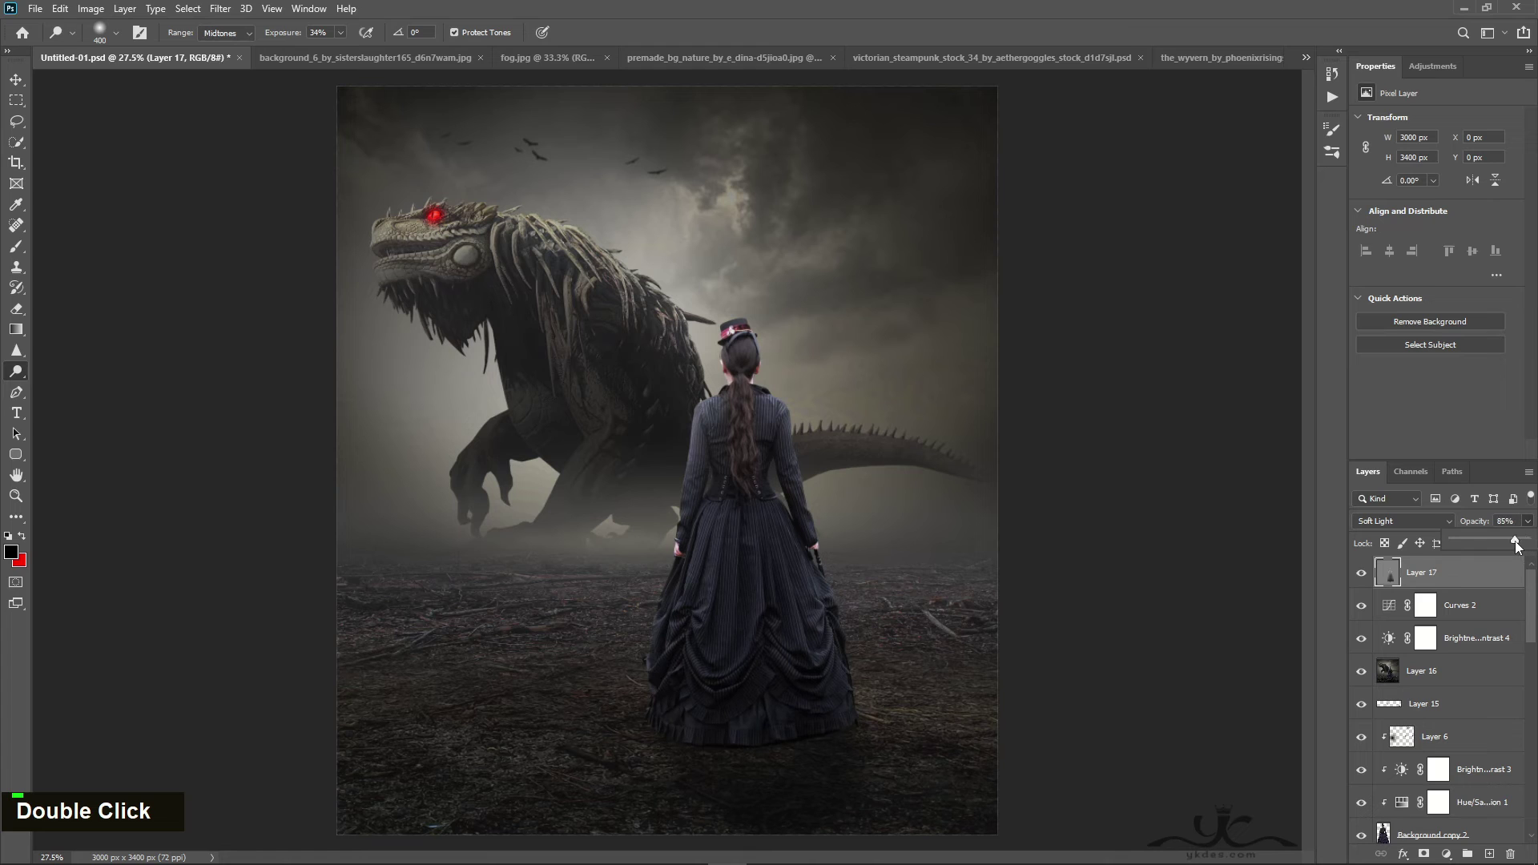
{"action": "left_click", "coordinate": [16, 79]}
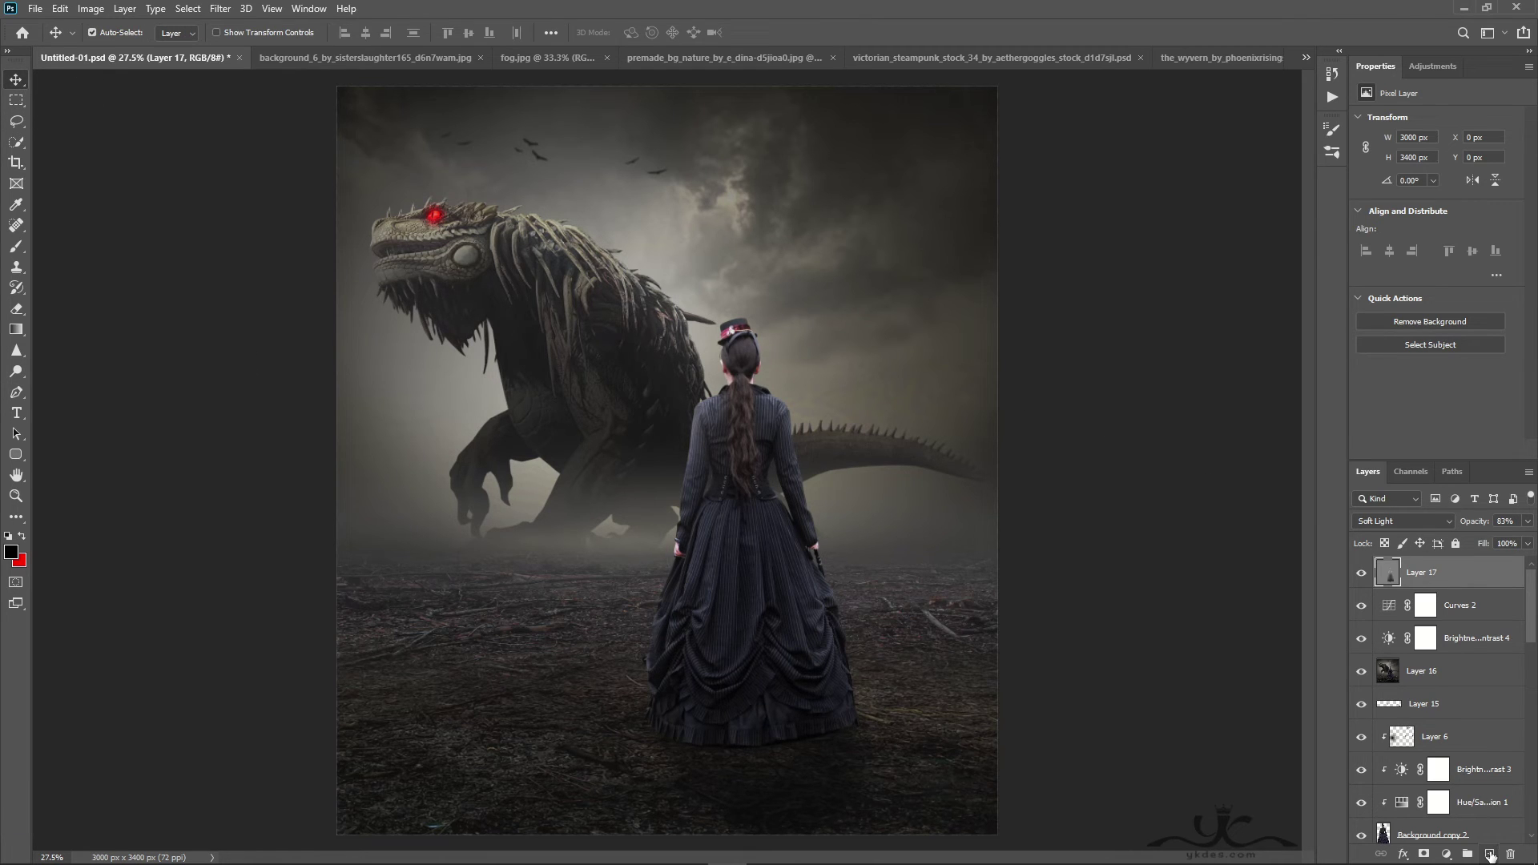
Merge a copy of all visible layers into a new top layer and apply the Oil Paint filter to it
{"action": "left_click", "coordinate": [1489, 853]}
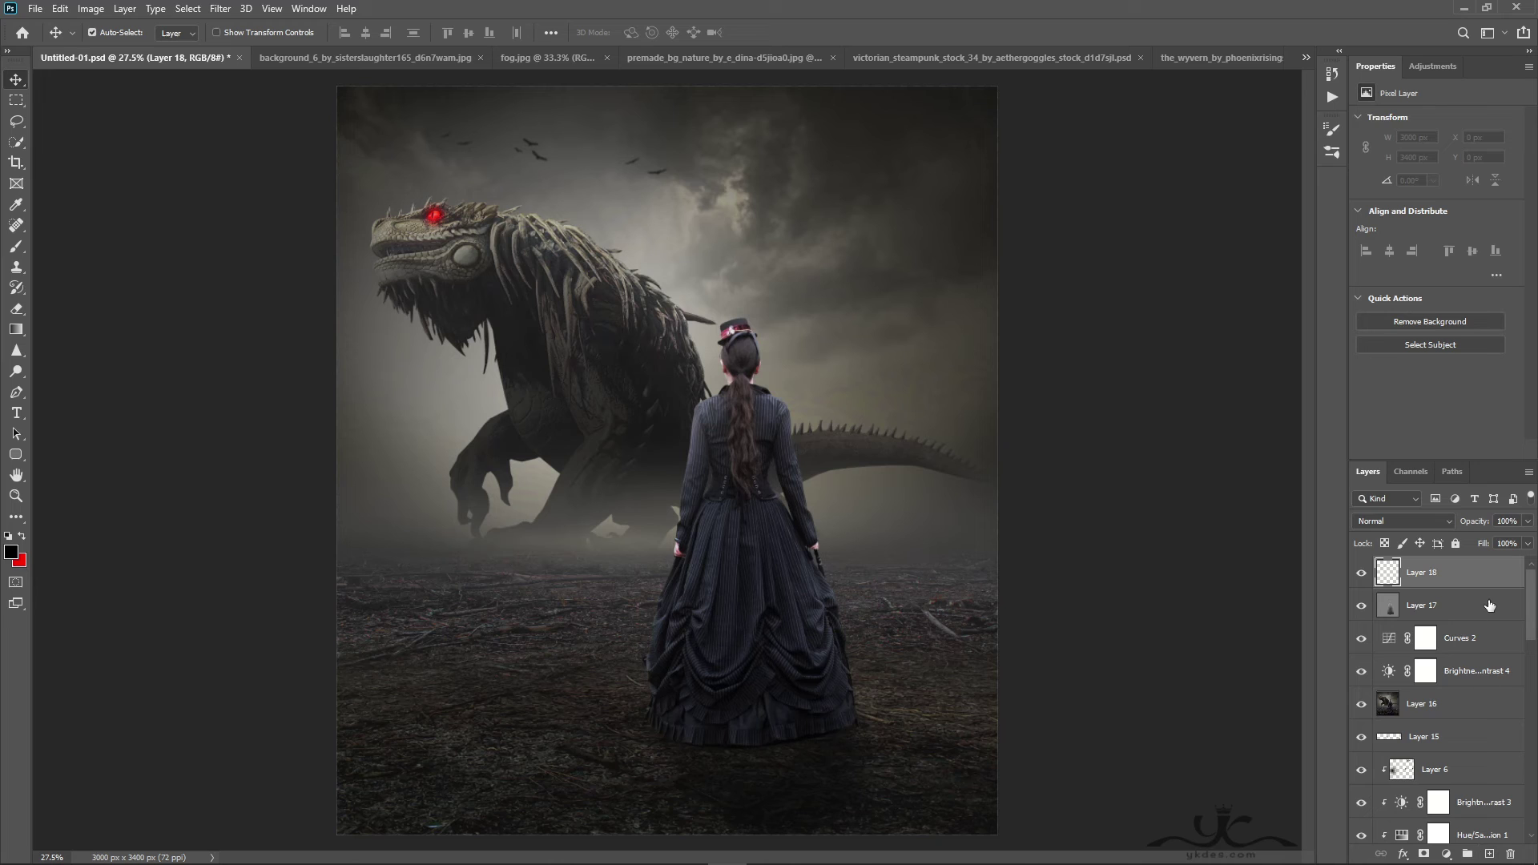
{"action": "key", "text": "ctrl+shift+alt+e"}
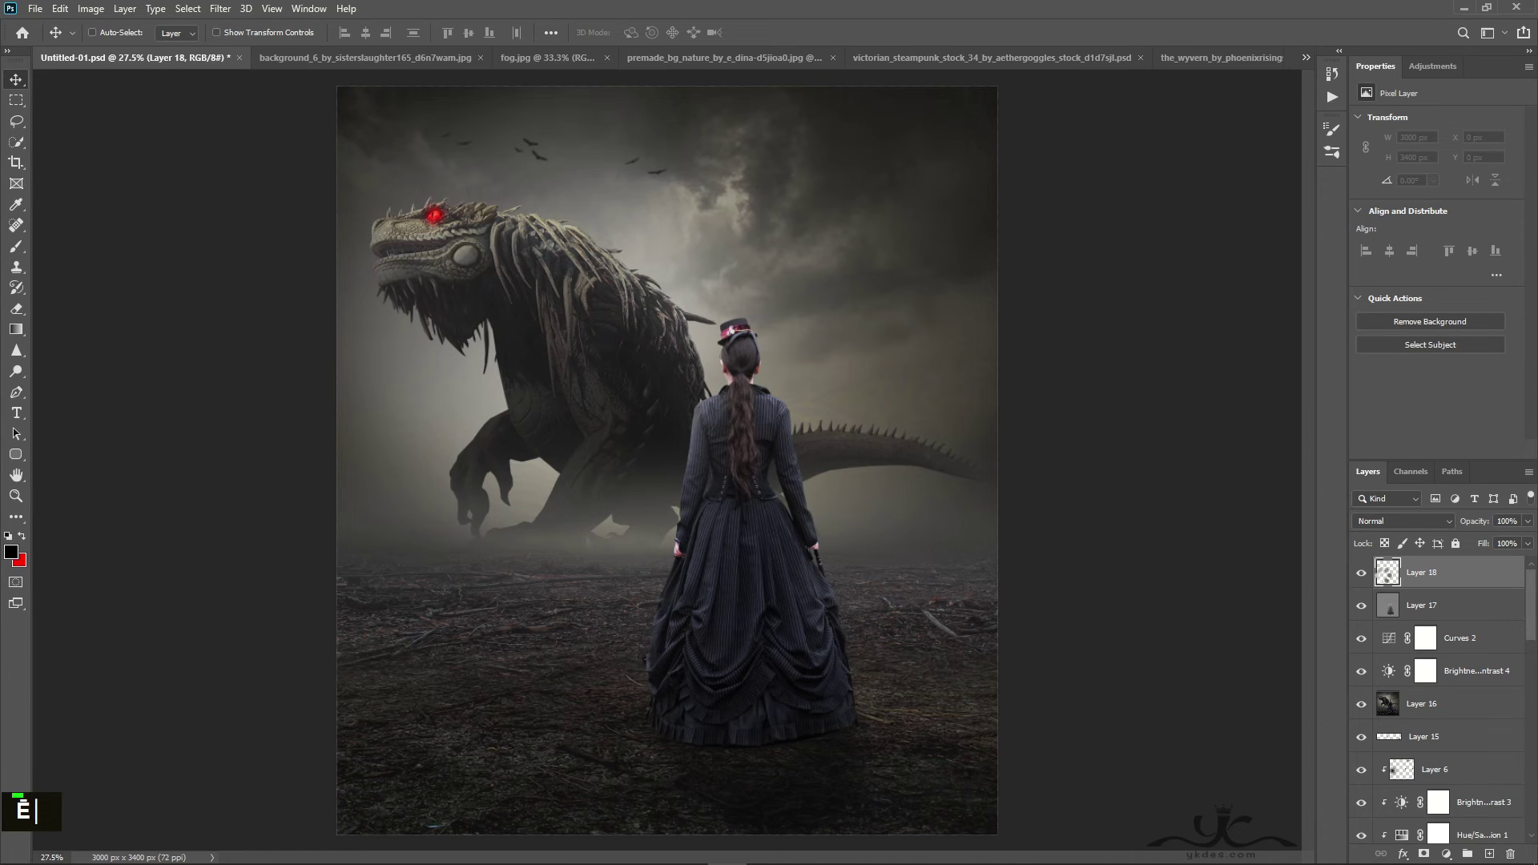
{"action": "left_click", "coordinate": [215, 13]}
{"action": "mouse_move", "coordinate": [261, 298]}
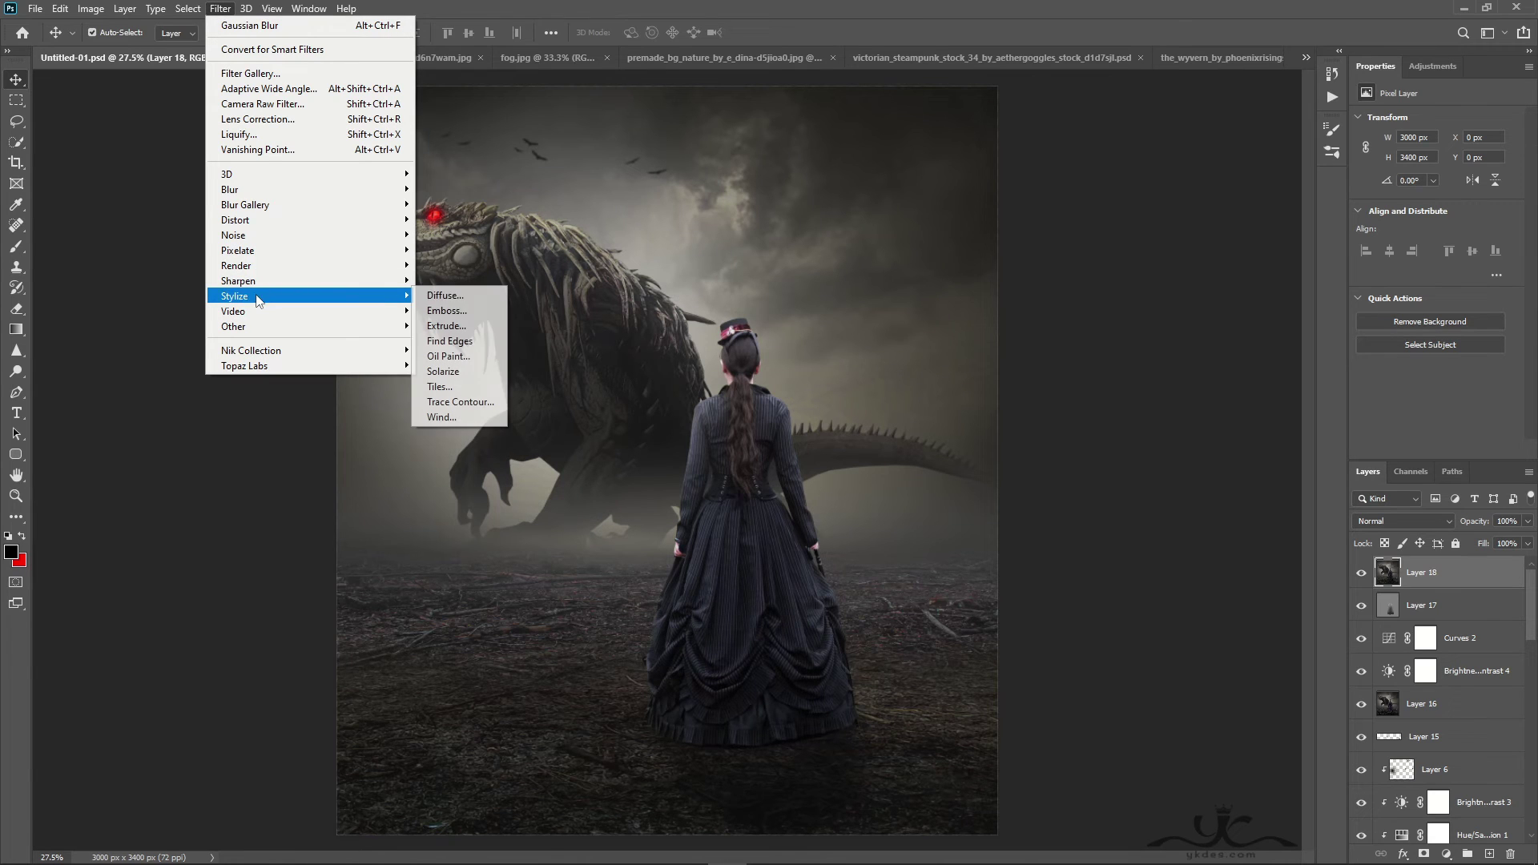
{"action": "left_click", "coordinate": [450, 356]}
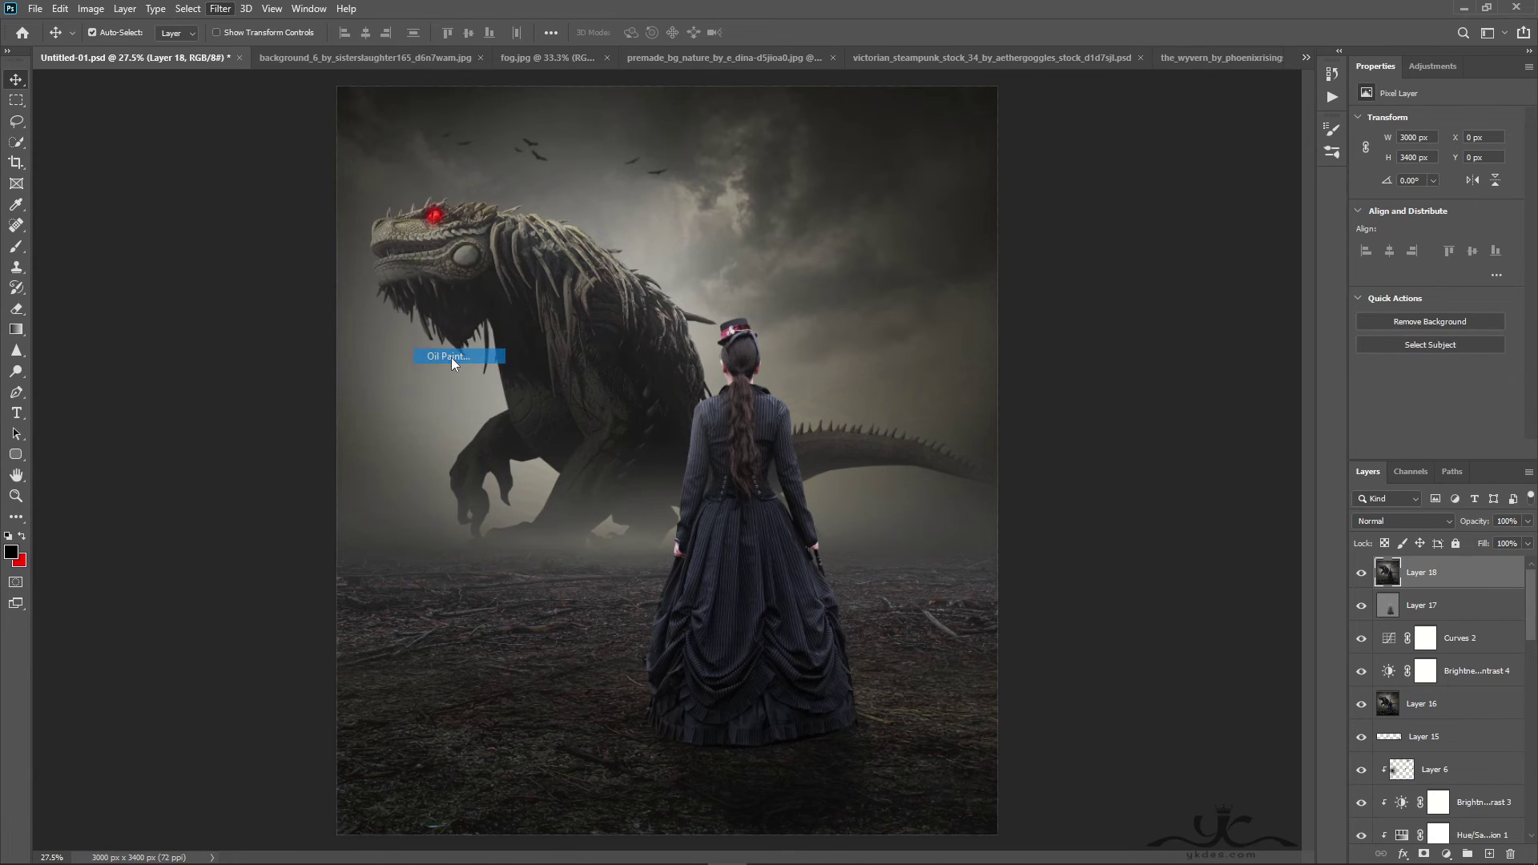
{"action": "left_click", "coordinate": [1244, 163]}
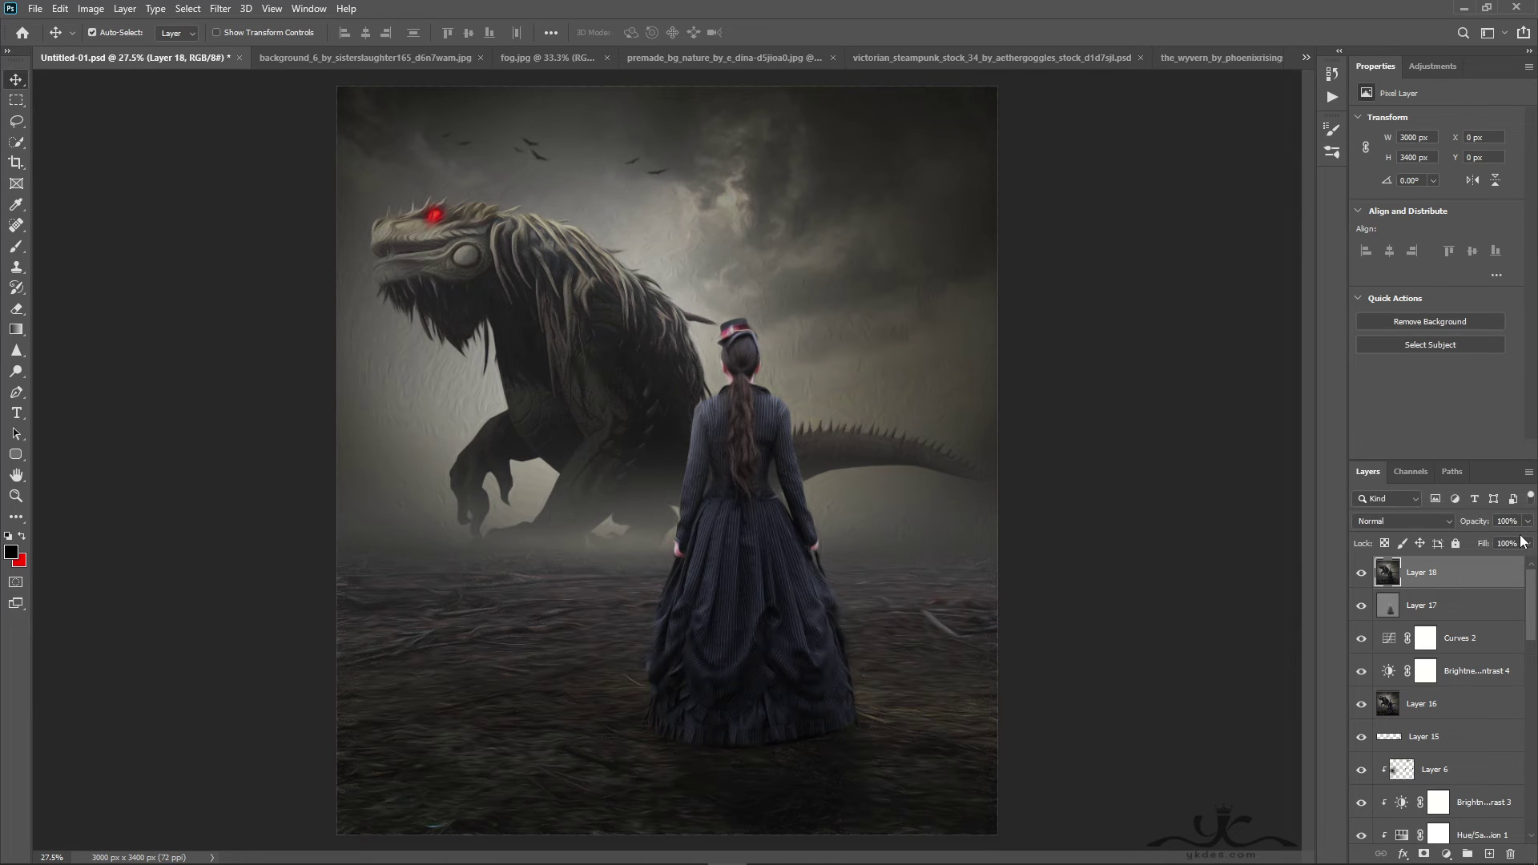
Lower the oil-painted layer's opacity to 51% and add a white layer mask to it
{"action": "left_click", "coordinate": [1527, 522]}
{"action": "left_click", "coordinate": [1424, 855]}
{"action": "left_click", "coordinate": [1424, 856]}
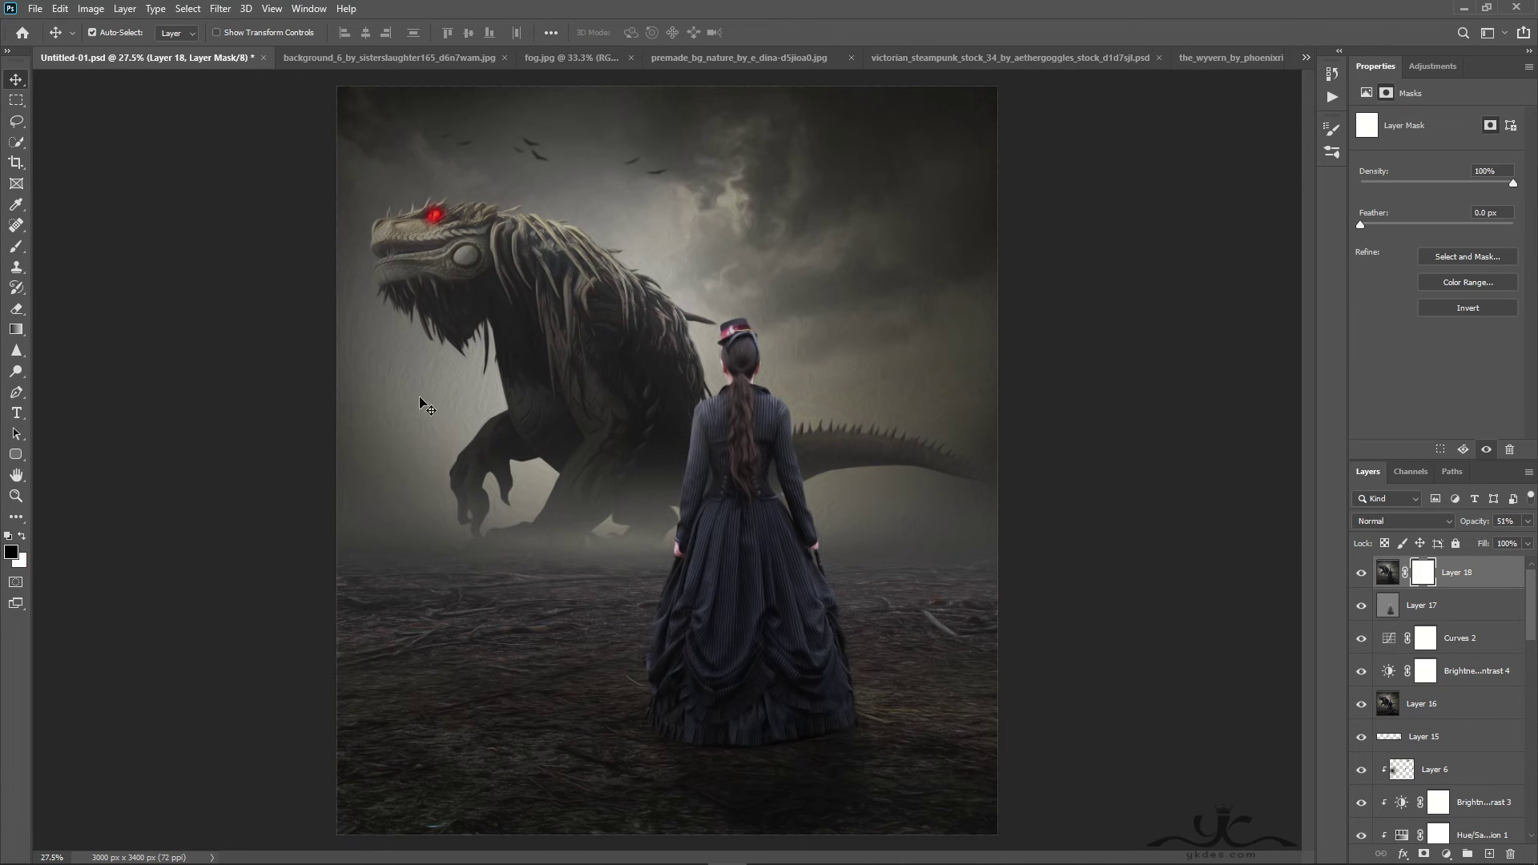
Mask the oil paint effect off the ground and sky using a large soft black brush at 54% flow
{"action": "left_click", "coordinate": [16, 246]}
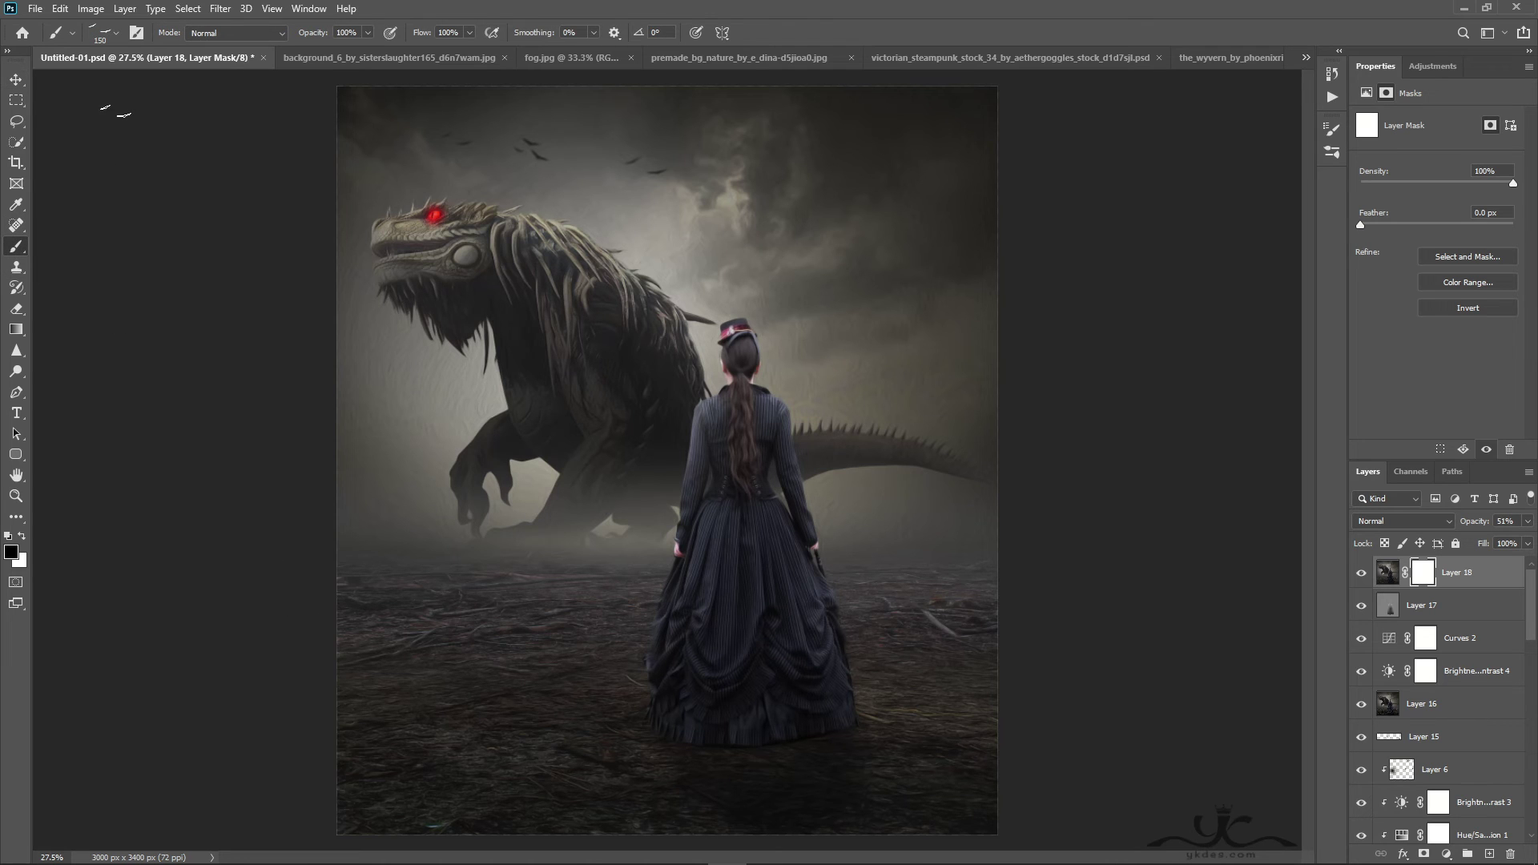
{"action": "left_click", "coordinate": [102, 35]}
{"action": "double_click", "coordinate": [34, 154]}
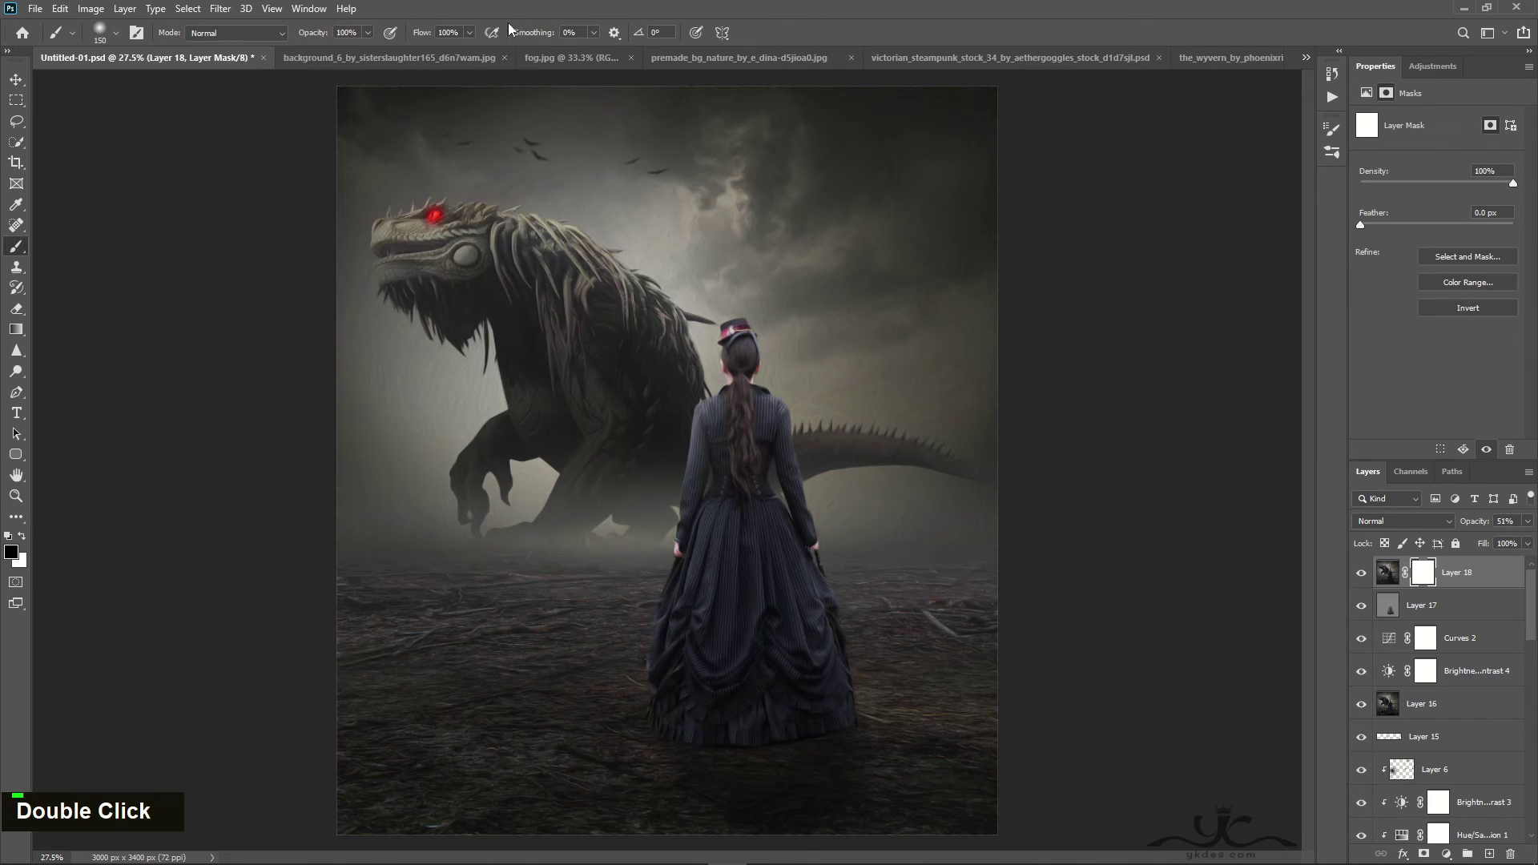
{"action": "left_click", "coordinate": [470, 33]}
{"action": "key", "text": "bracketright"}
{"action": "key", "text": "bracketright"}
{"action": "key", "text": "bracketright"}
{"action": "key", "text": "bracketright"}
{"action": "key", "text": "bracketright"}
{"action": "key", "text": "bracketright"}
{"action": "key", "text": "bracketright"}
{"action": "key", "text": "bracketright"}
{"action": "key", "text": "bracketright"}
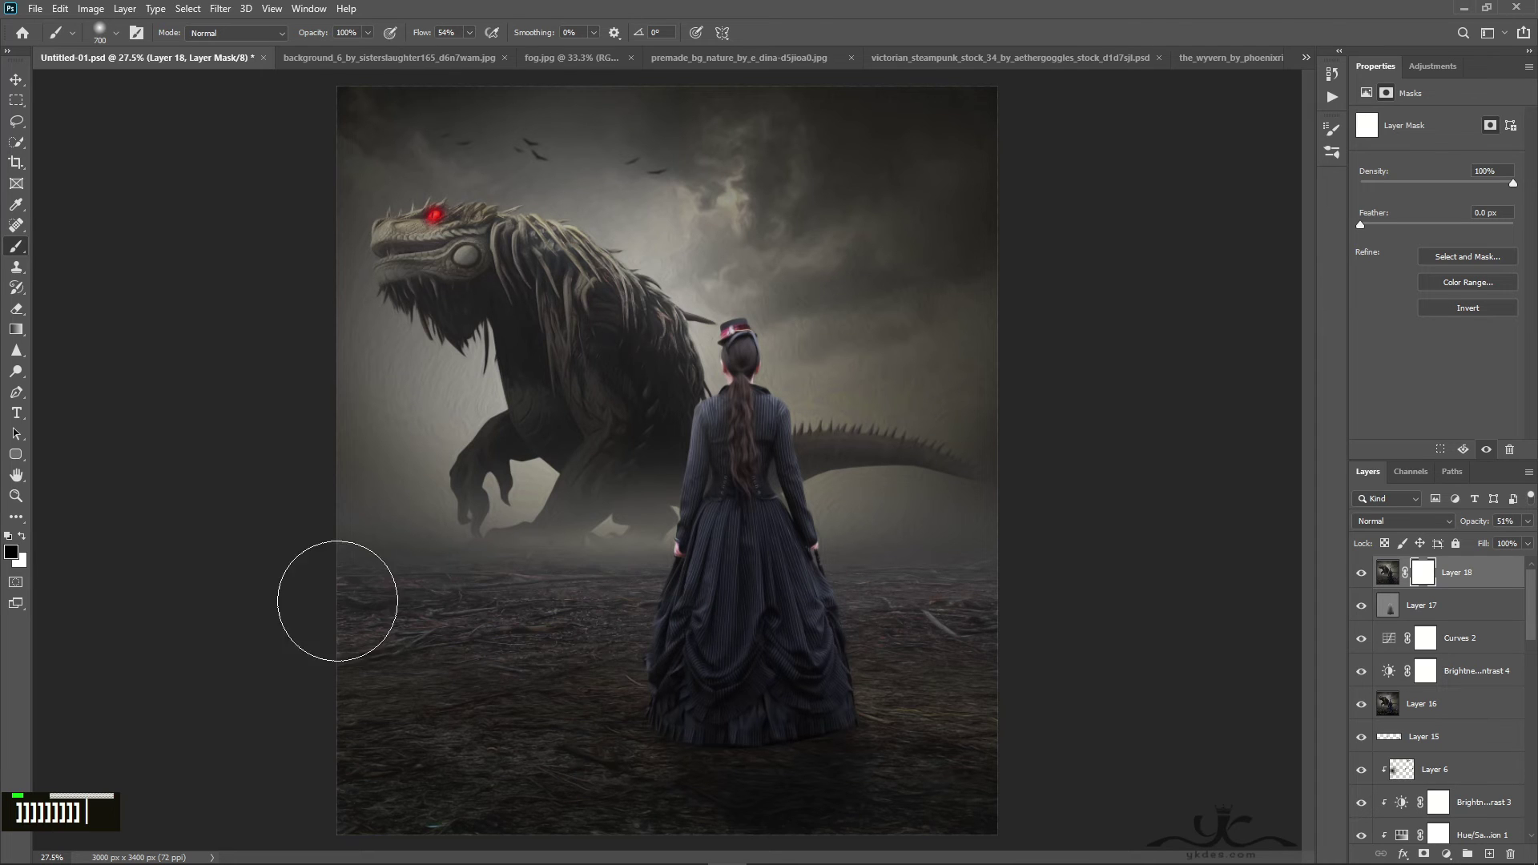
{"action": "mouse_move", "coordinate": [337, 601]}
{"action": "left_mouse_down"}
{"action": "mouse_move", "coordinate": [611, 828]}
{"action": "mouse_move", "coordinate": [869, 785]}
{"action": "mouse_move", "coordinate": [940, 627]}
{"action": "mouse_move", "coordinate": [909, 549]}
{"action": "mouse_move", "coordinate": [866, 540]}
{"action": "mouse_move", "coordinate": [925, 386]}
{"action": "mouse_move", "coordinate": [850, 345]}
{"action": "mouse_move", "coordinate": [892, 273]}
{"action": "mouse_move", "coordinate": [919, 152]}
{"action": "mouse_move", "coordinate": [427, 129]}
{"action": "mouse_move", "coordinate": [328, 365]}
{"action": "mouse_move", "coordinate": [423, 387]}
{"action": "left_mouse_up"}
{"action": "key", "text": "bracketright"}
{"action": "key", "text": "bracketright"}
{"action": "key", "text": "bracketright"}
Mask the remaining oil paint effect around the wyvern's front claws, tail and the sky above its head with a brush reduced to 500 px
{"action": "key", "text": "bracketleft"}
{"action": "key", "text": "bracketleft"}
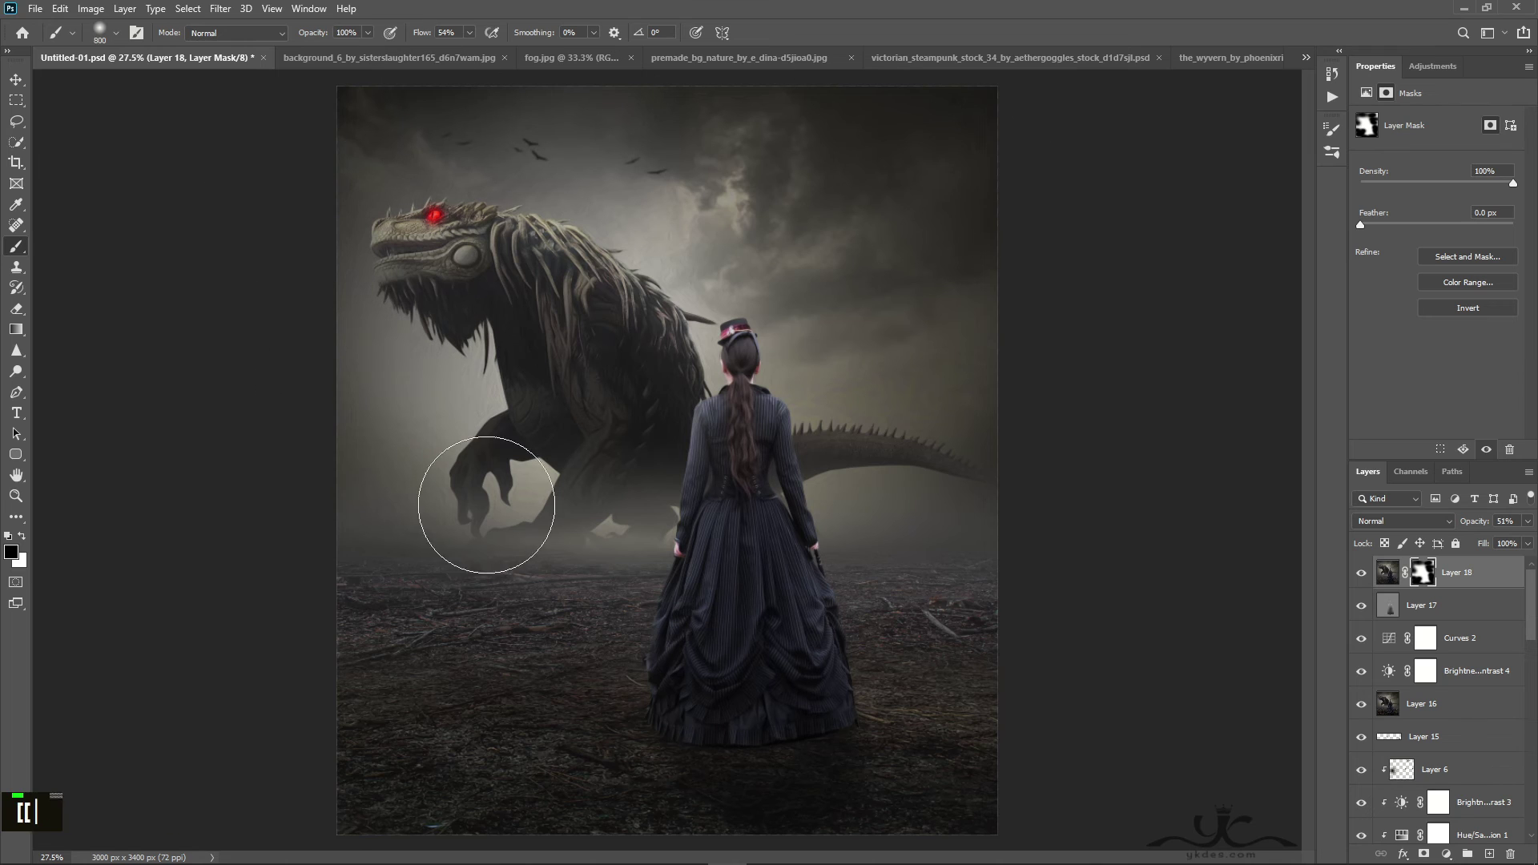
{"action": "key", "text": "bracketleft"}
{"action": "key", "text": "bracketleft"}
{"action": "key", "text": "bracketleft"}
{"action": "mouse_move", "coordinate": [529, 489]}
{"action": "left_mouse_down"}
{"action": "mouse_move", "coordinate": [405, 518]}
{"action": "mouse_move", "coordinate": [437, 537]}
{"action": "left_mouse_up"}
{"action": "mouse_move", "coordinate": [881, 523]}
{"action": "left_mouse_down"}
{"action": "mouse_move", "coordinate": [827, 514]}
{"action": "mouse_move", "coordinate": [735, 321]}
{"action": "mouse_move", "coordinate": [671, 262]}
{"action": "mouse_move", "coordinate": [436, 151]}
{"action": "left_mouse_up"}
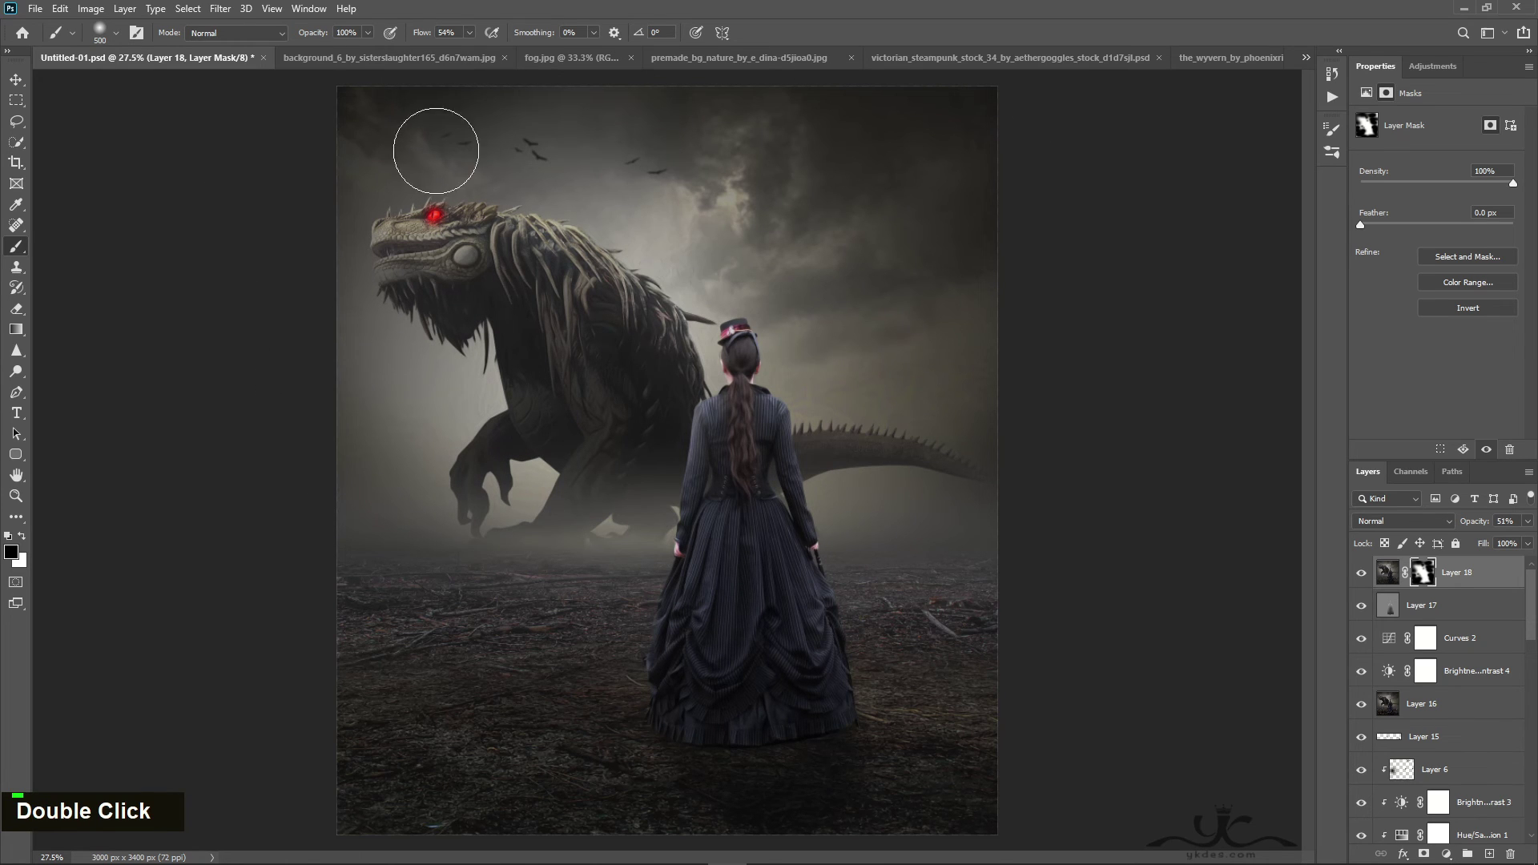
{"action": "left_click", "coordinate": [16, 79]}
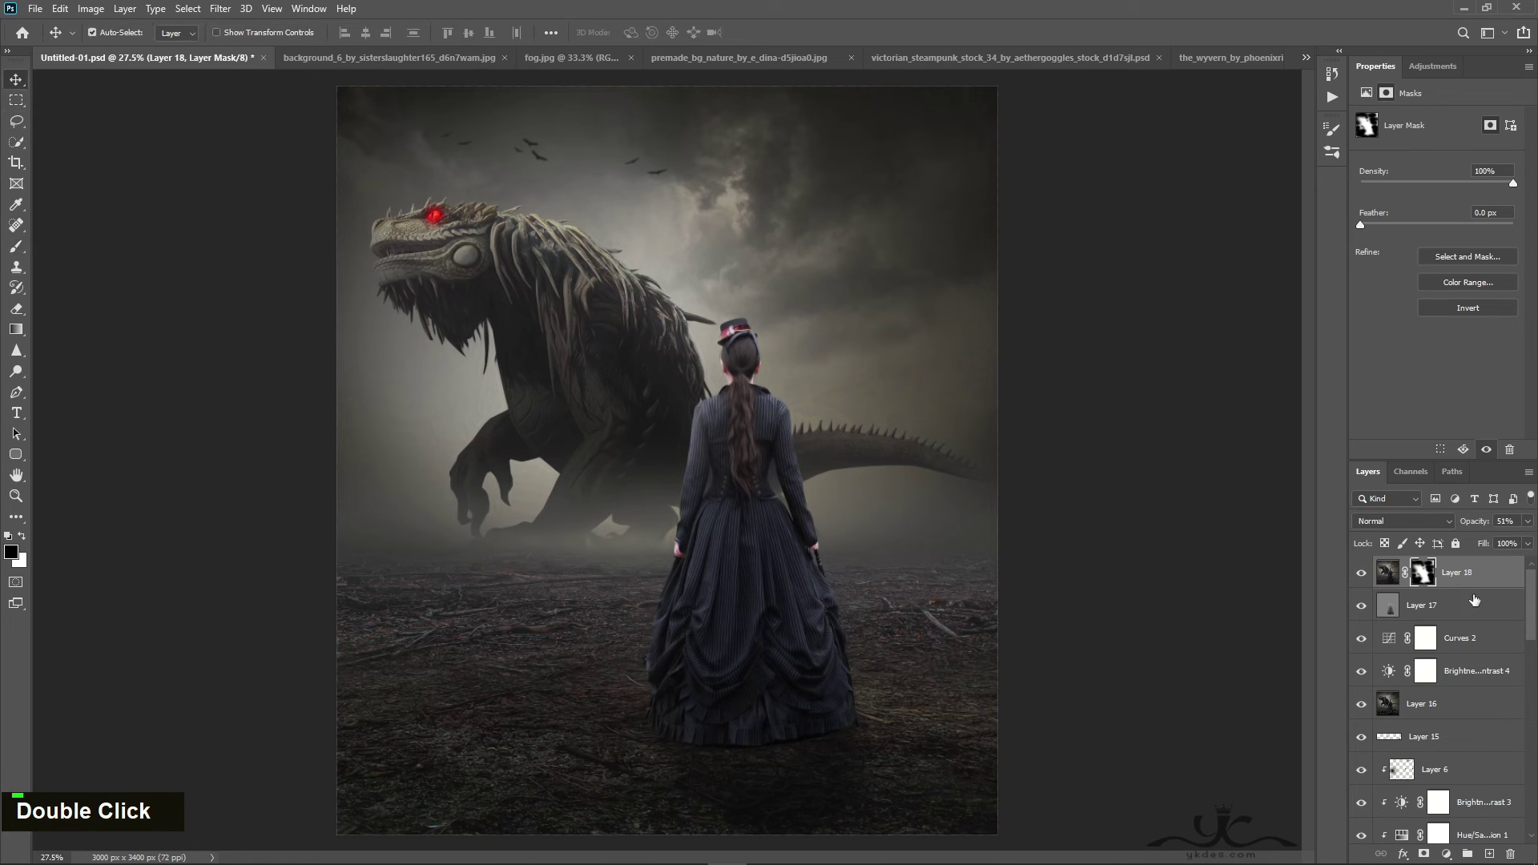
Compare the scene with and without the masked oil paint layer
{"action": "left_click", "coordinate": [1362, 575]}
{"action": "left_click", "coordinate": [1361, 575]}
{"action": "left_click", "coordinate": [1362, 575]}
{"action": "left_click", "coordinate": [1361, 575]}
{"action": "left_click", "coordinate": [1361, 575]}
{"action": "left_click", "coordinate": [1361, 575]}
Merge a copy of all visible layers onto a new top layer and shift its midtones toward blue with a Color Balance adjustment
{"action": "left_click", "coordinate": [1489, 854]}
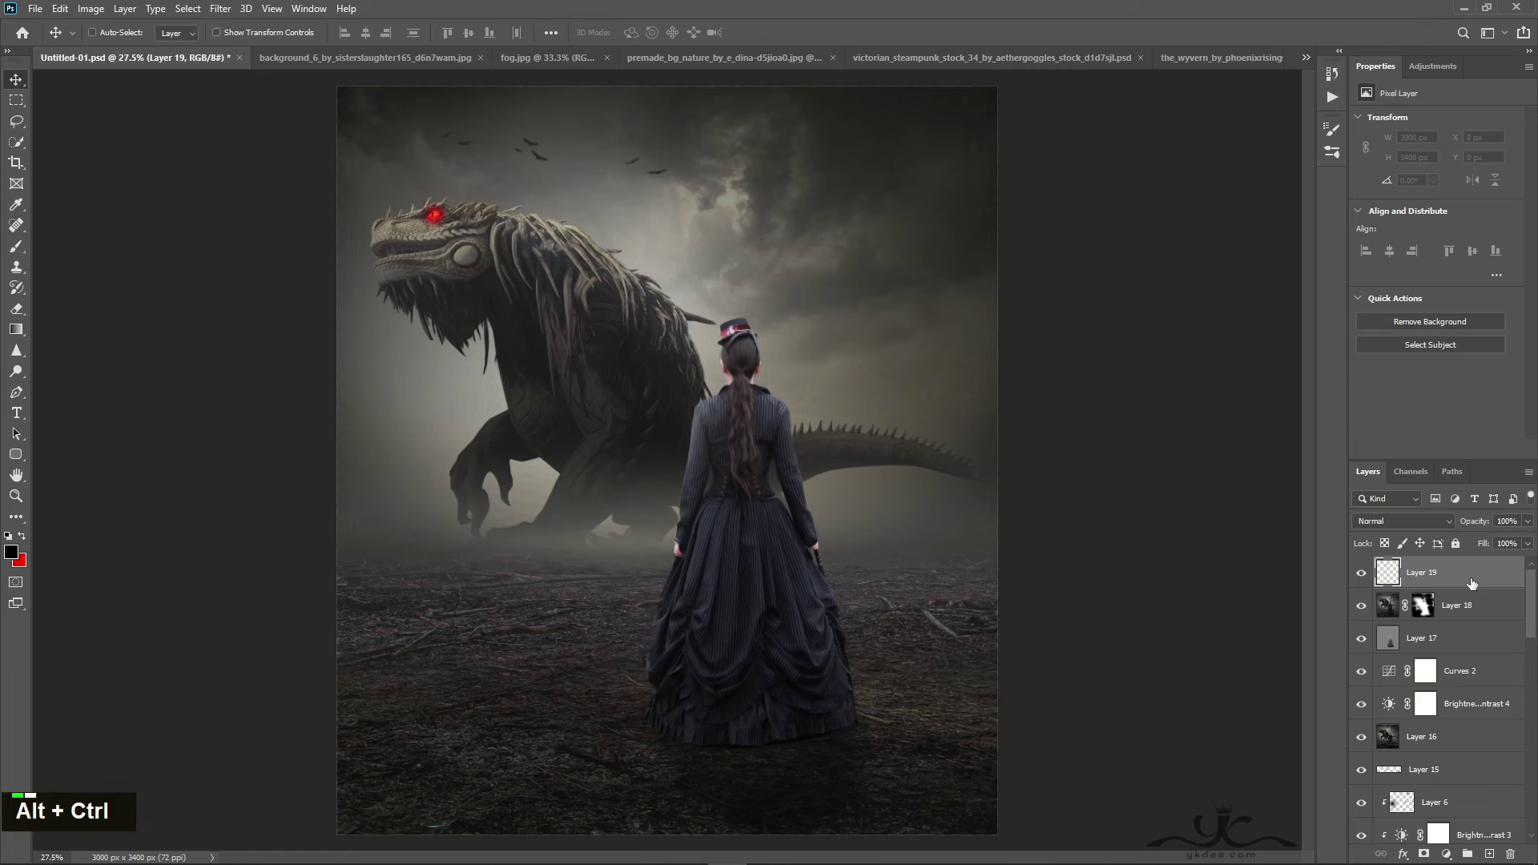
{"action": "key", "text": "ctrl+alt+shift+e"}
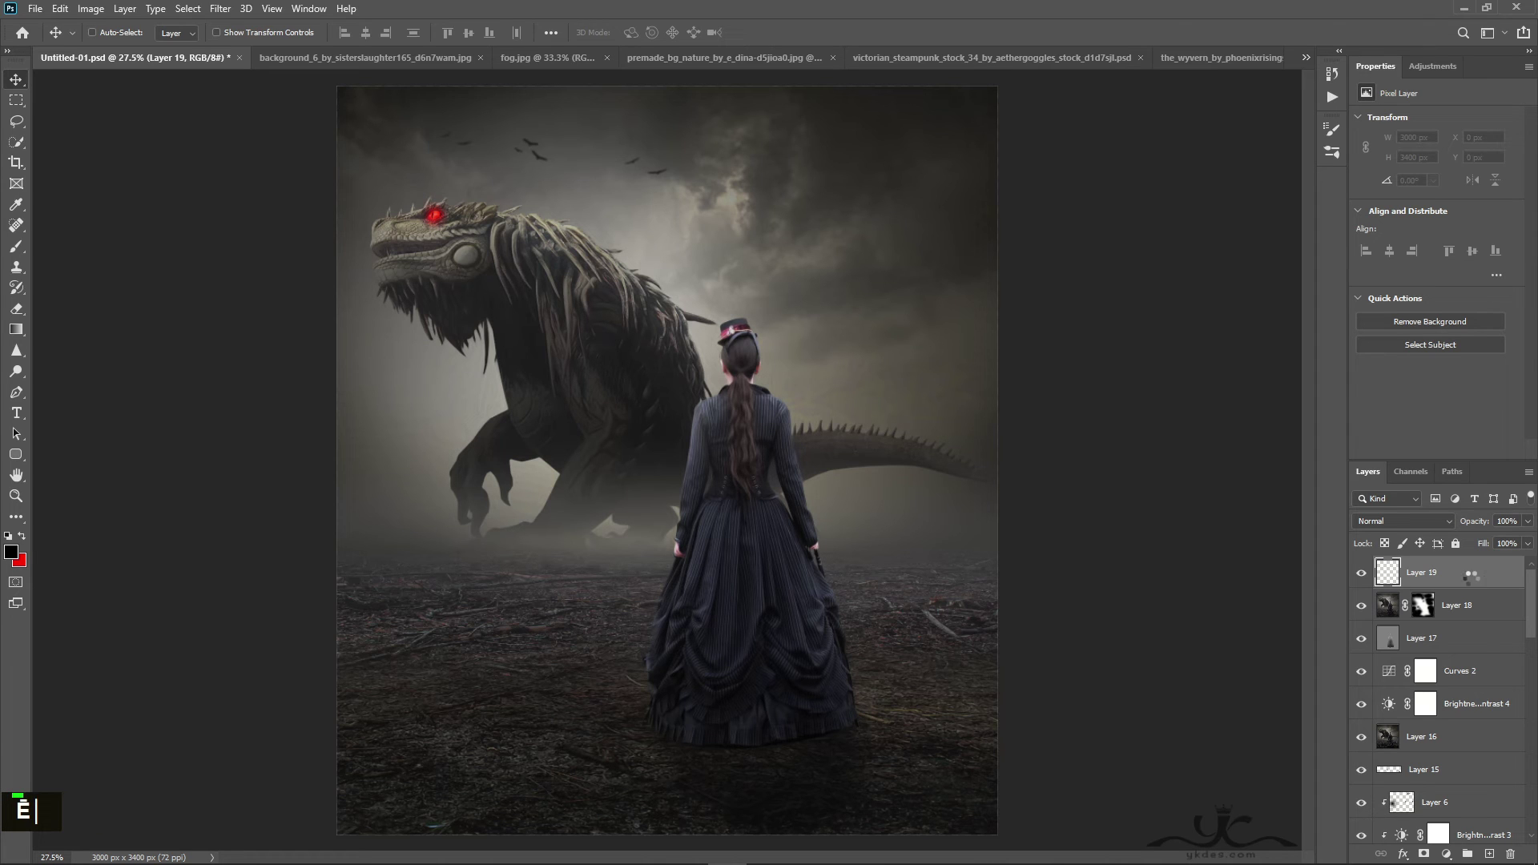
{"action": "left_click", "coordinate": [1446, 854]}
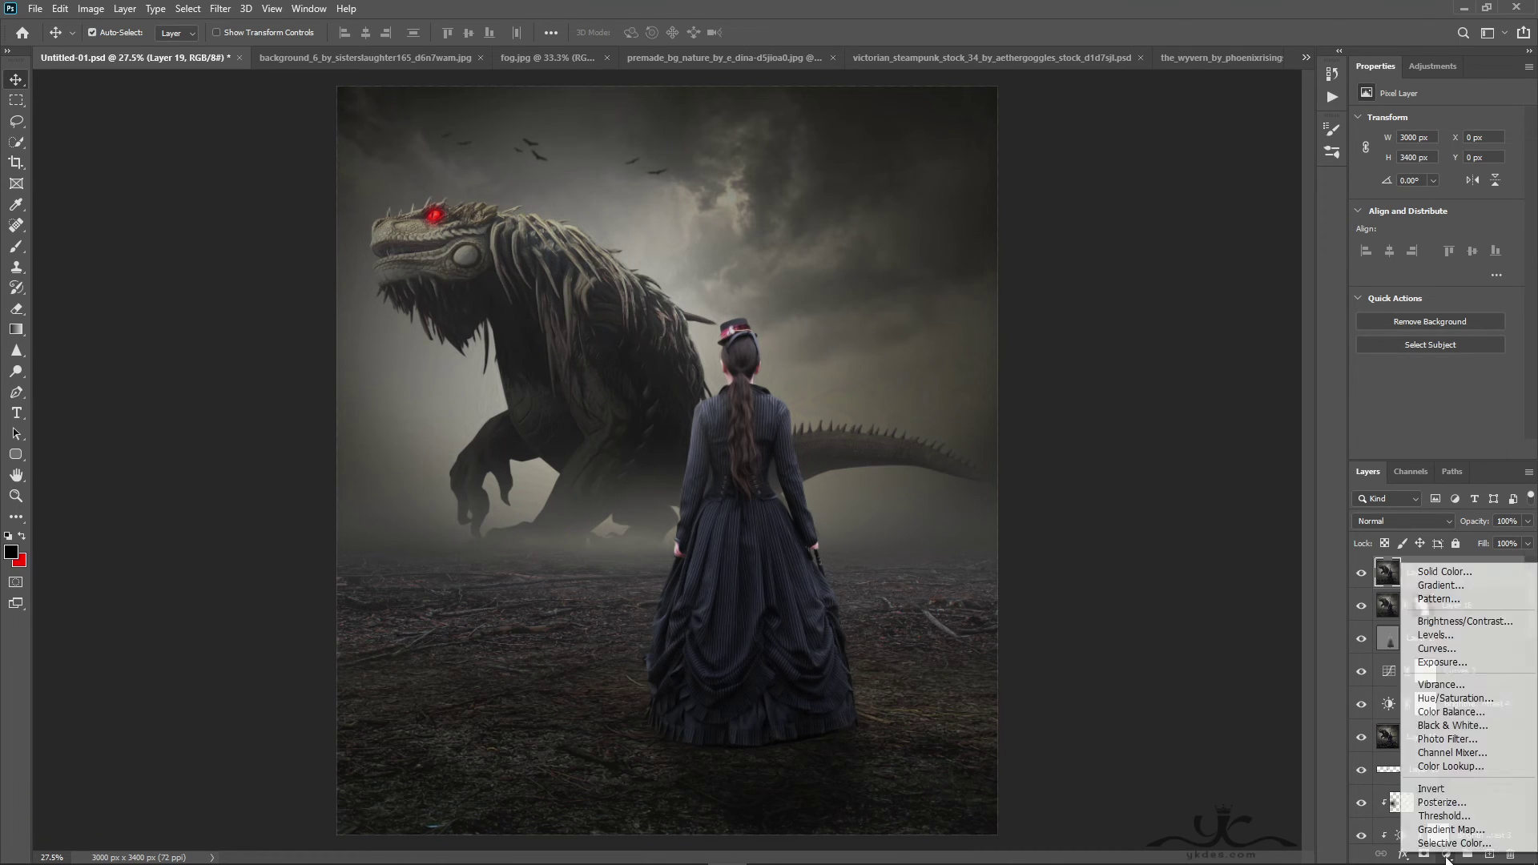
{"action": "left_click", "coordinate": [1450, 711]}
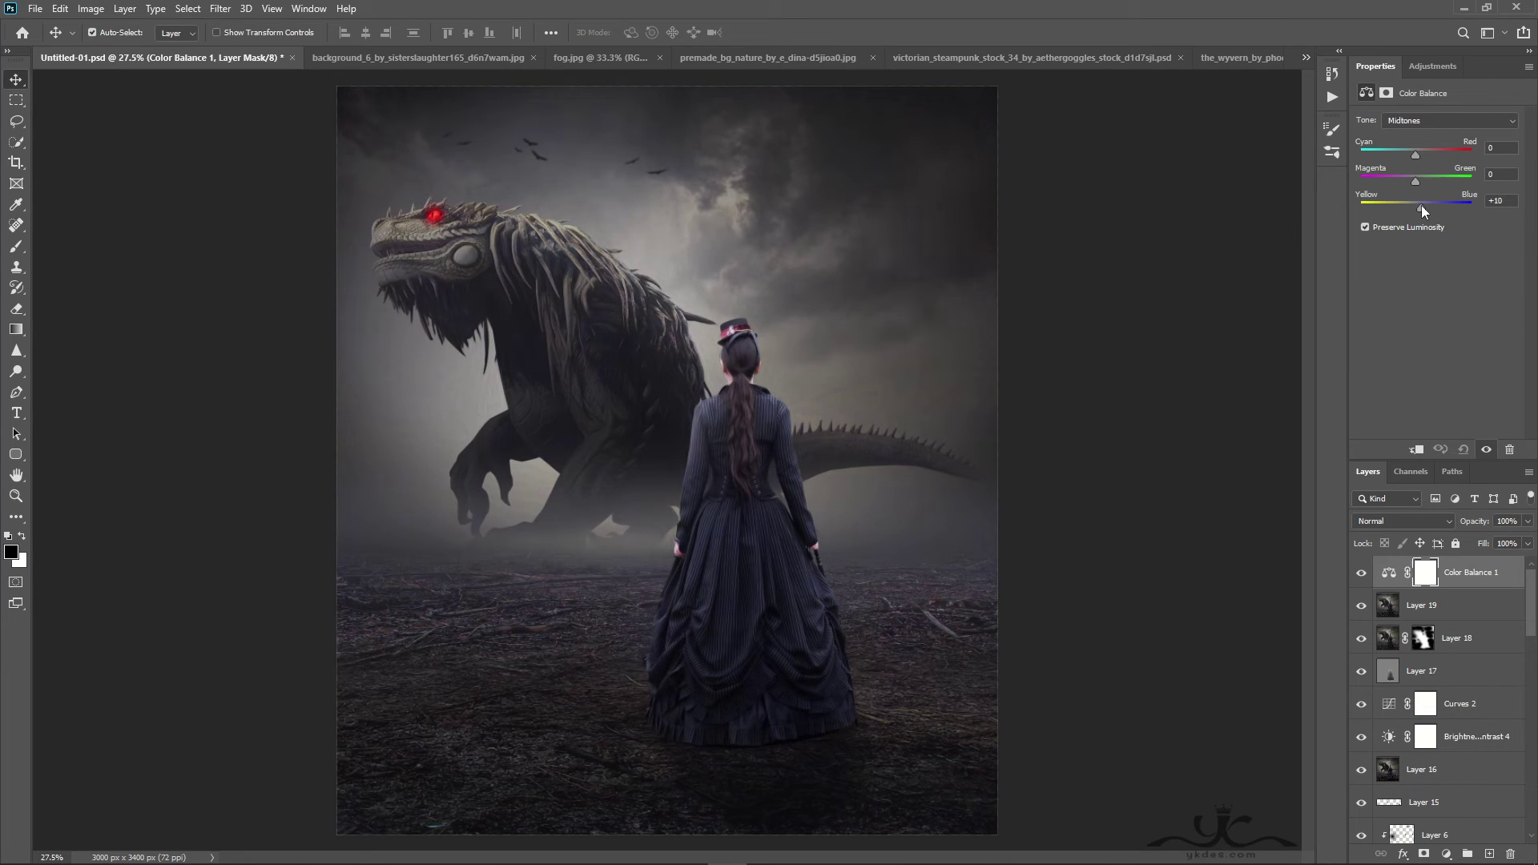
{"action": "left_click_drag", "start_coordinate": [1421, 209], "coordinate": [1418, 208]}
{"action": "mouse_move", "coordinate": [1415, 154]}
{"action": "left_mouse_down"}
{"action": "mouse_move", "coordinate": [1403, 157]}
{"action": "mouse_move", "coordinate": [1415, 152]}
{"action": "left_mouse_up"}
{"action": "left_click_drag", "start_coordinate": [1420, 154], "coordinate": [1415, 155]}
{"action": "left_click", "coordinate": [1527, 522]}
{"action": "left_click", "coordinate": [1489, 575]}
Merge a copy of the visible layers onto a new layer and sharpen it with Topaz Detail 3's Highlight Detail Strong I preset
{"action": "left_click", "coordinate": [1490, 853]}
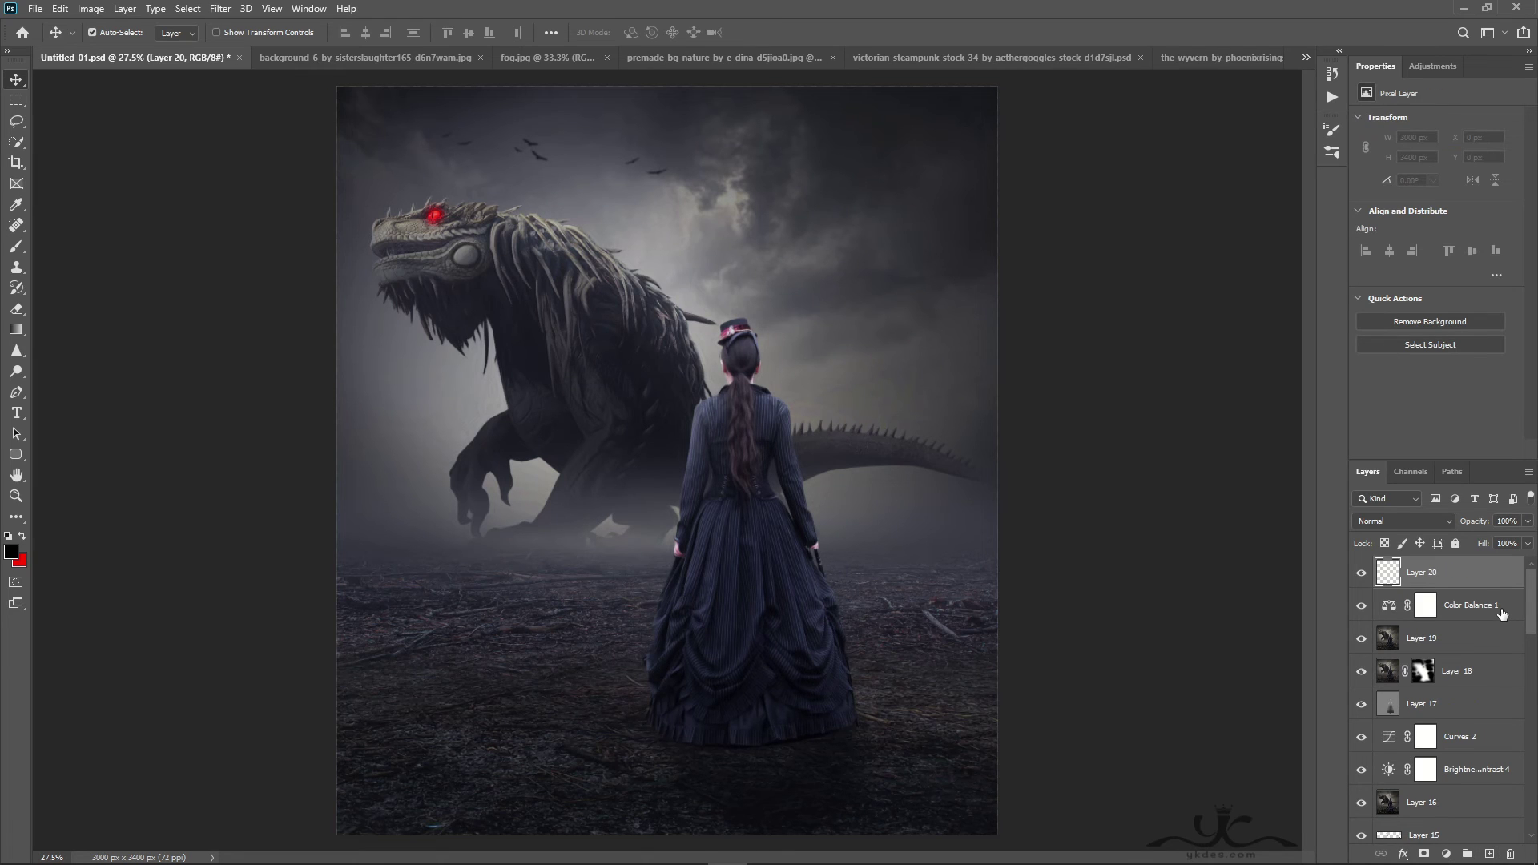
{"action": "key", "text": "ctrl+alt+shift+e"}
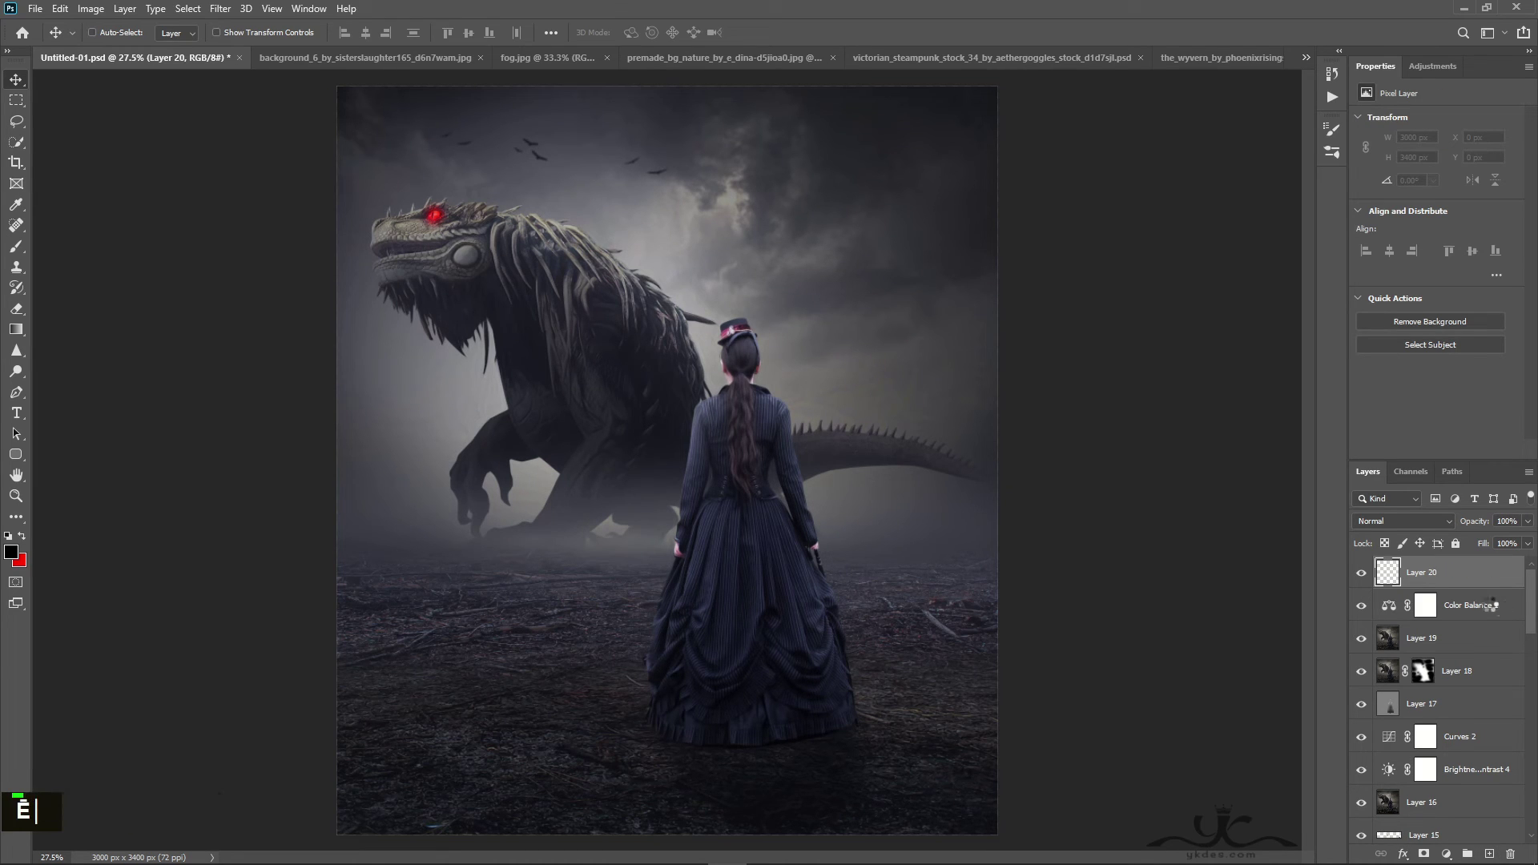
{"action": "left_click", "coordinate": [218, 10]}
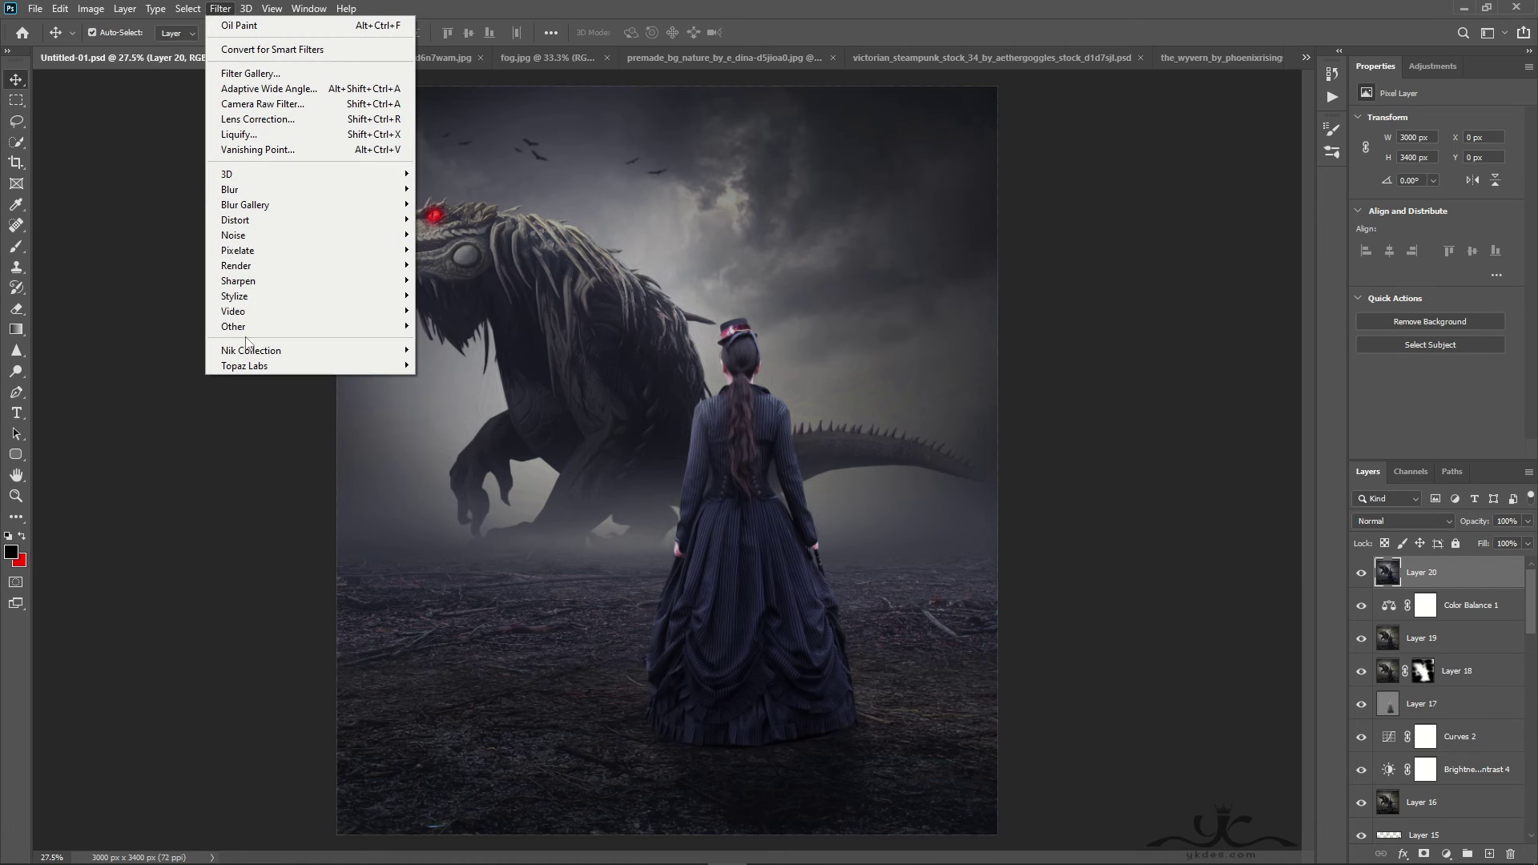
{"action": "mouse_move", "coordinate": [377, 366]}
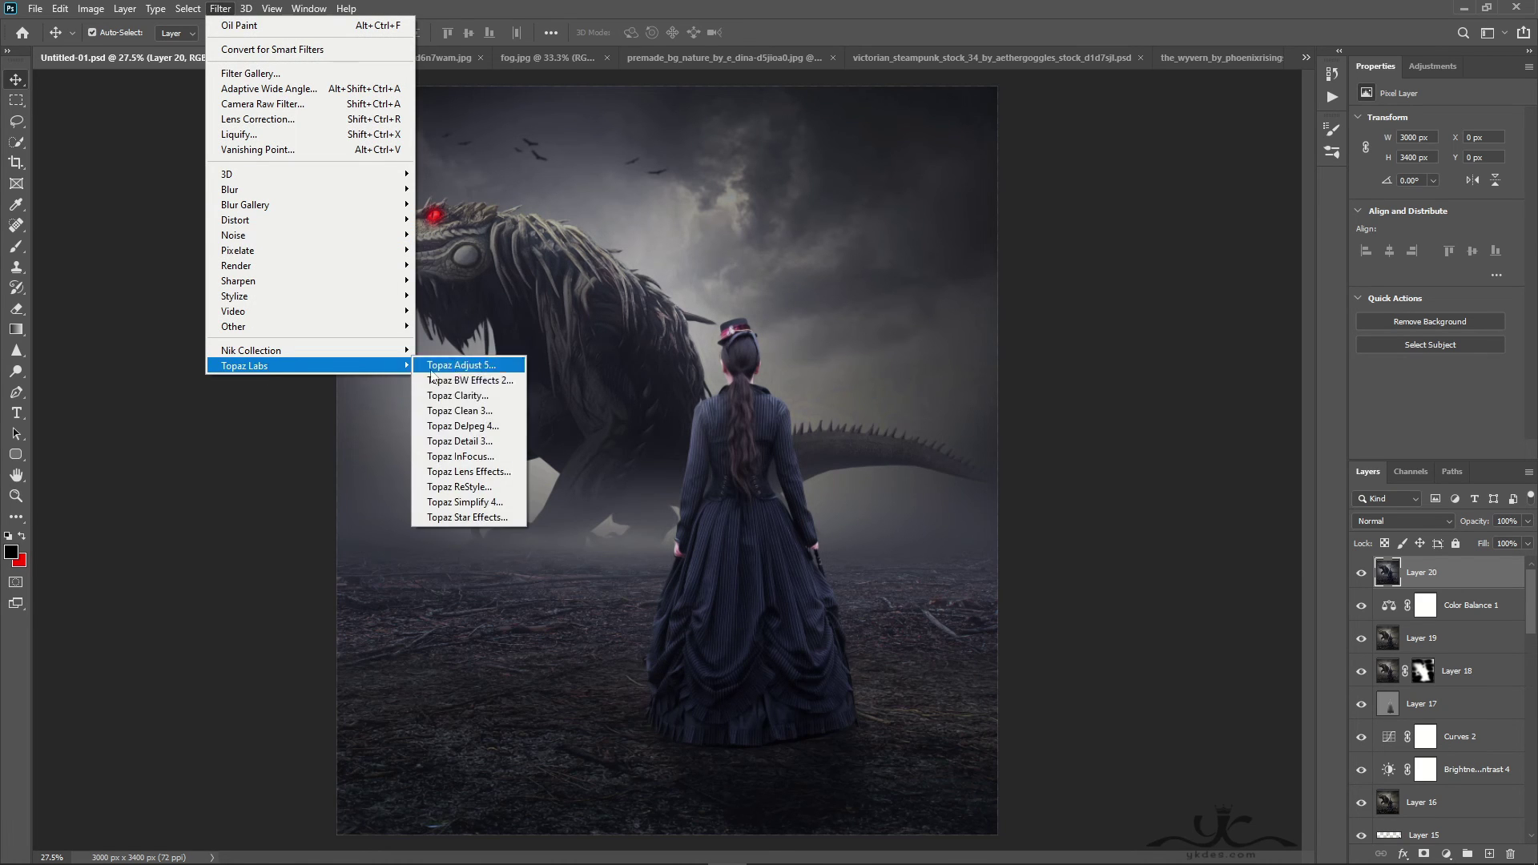
{"action": "left_click", "coordinate": [477, 442]}
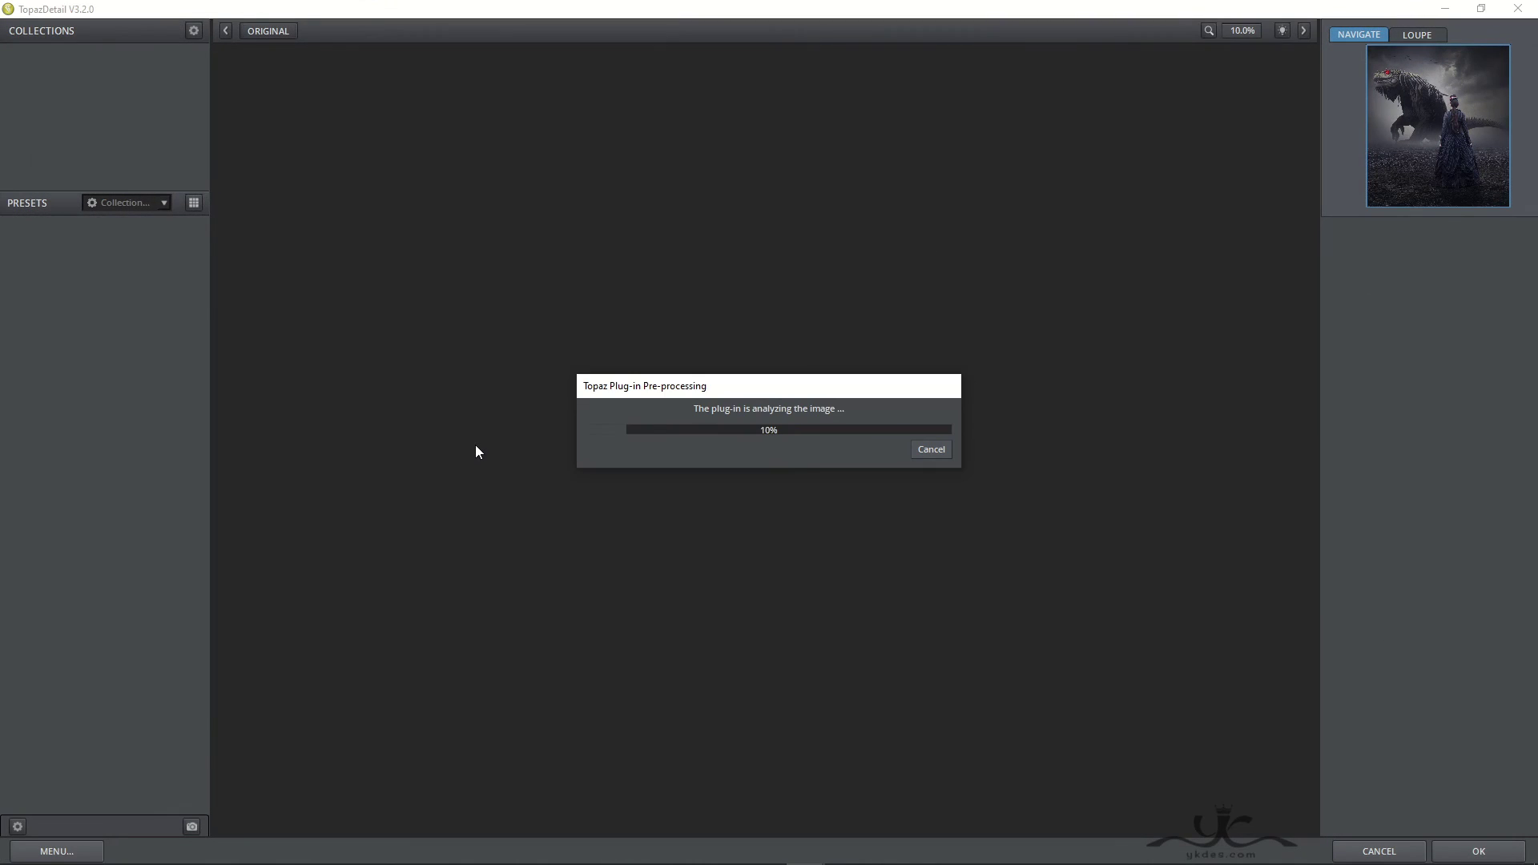
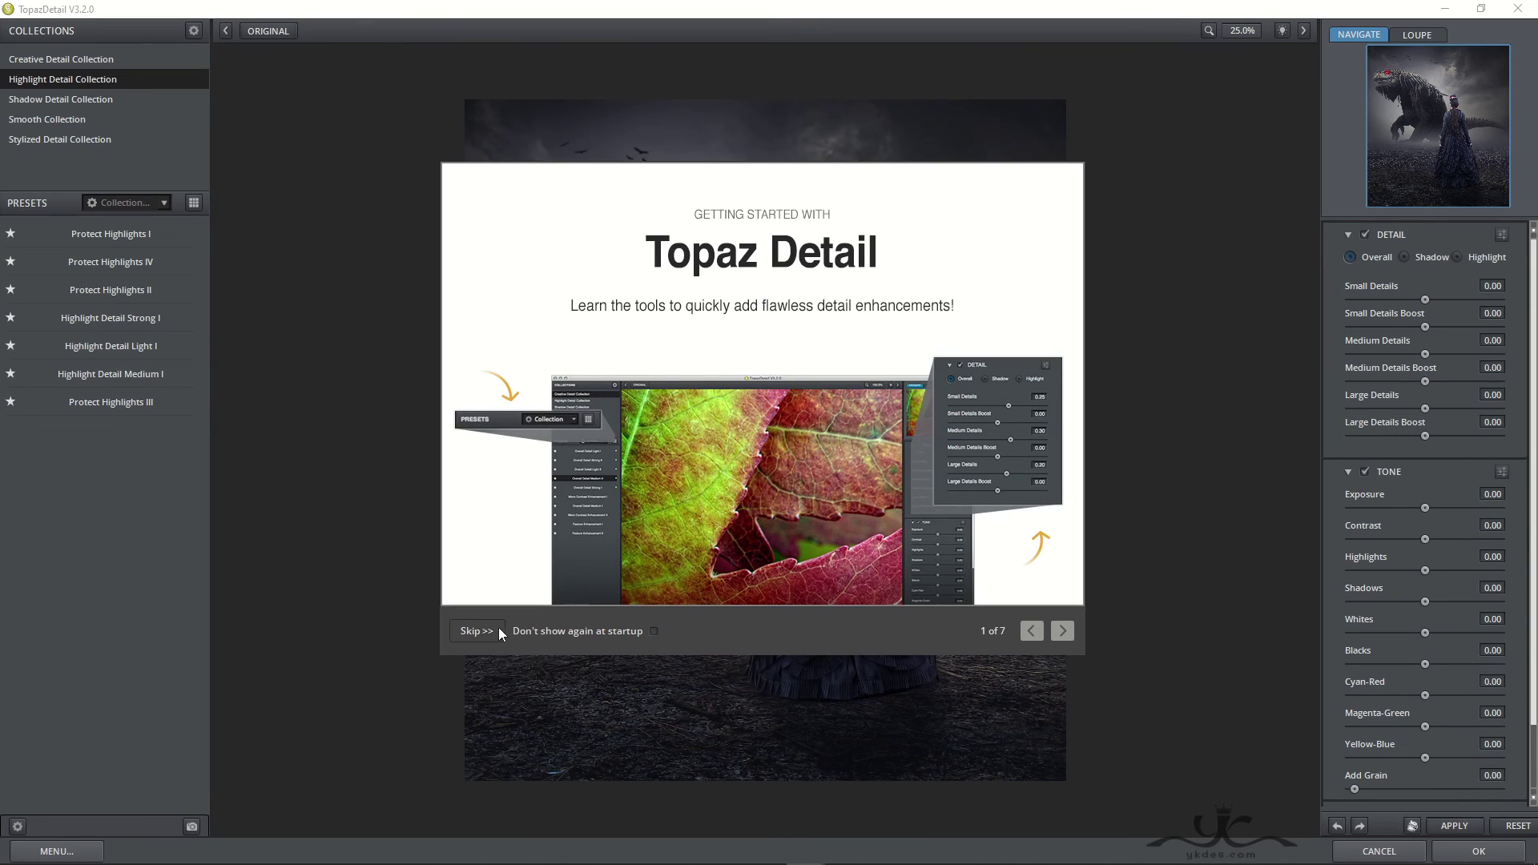
{"action": "left_click", "coordinate": [498, 629]}
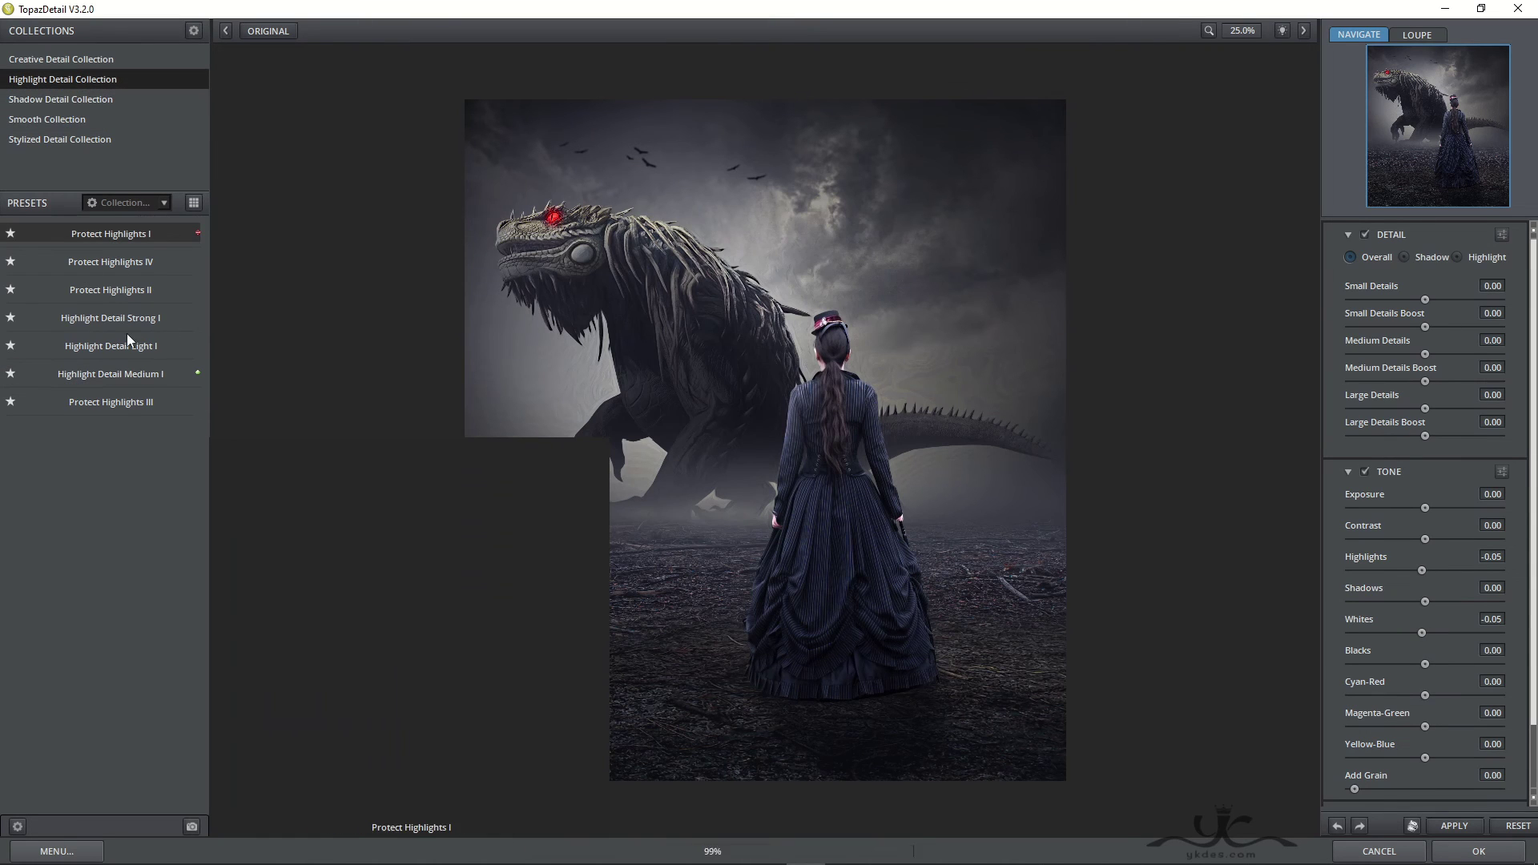
{"action": "left_click", "coordinate": [125, 317]}
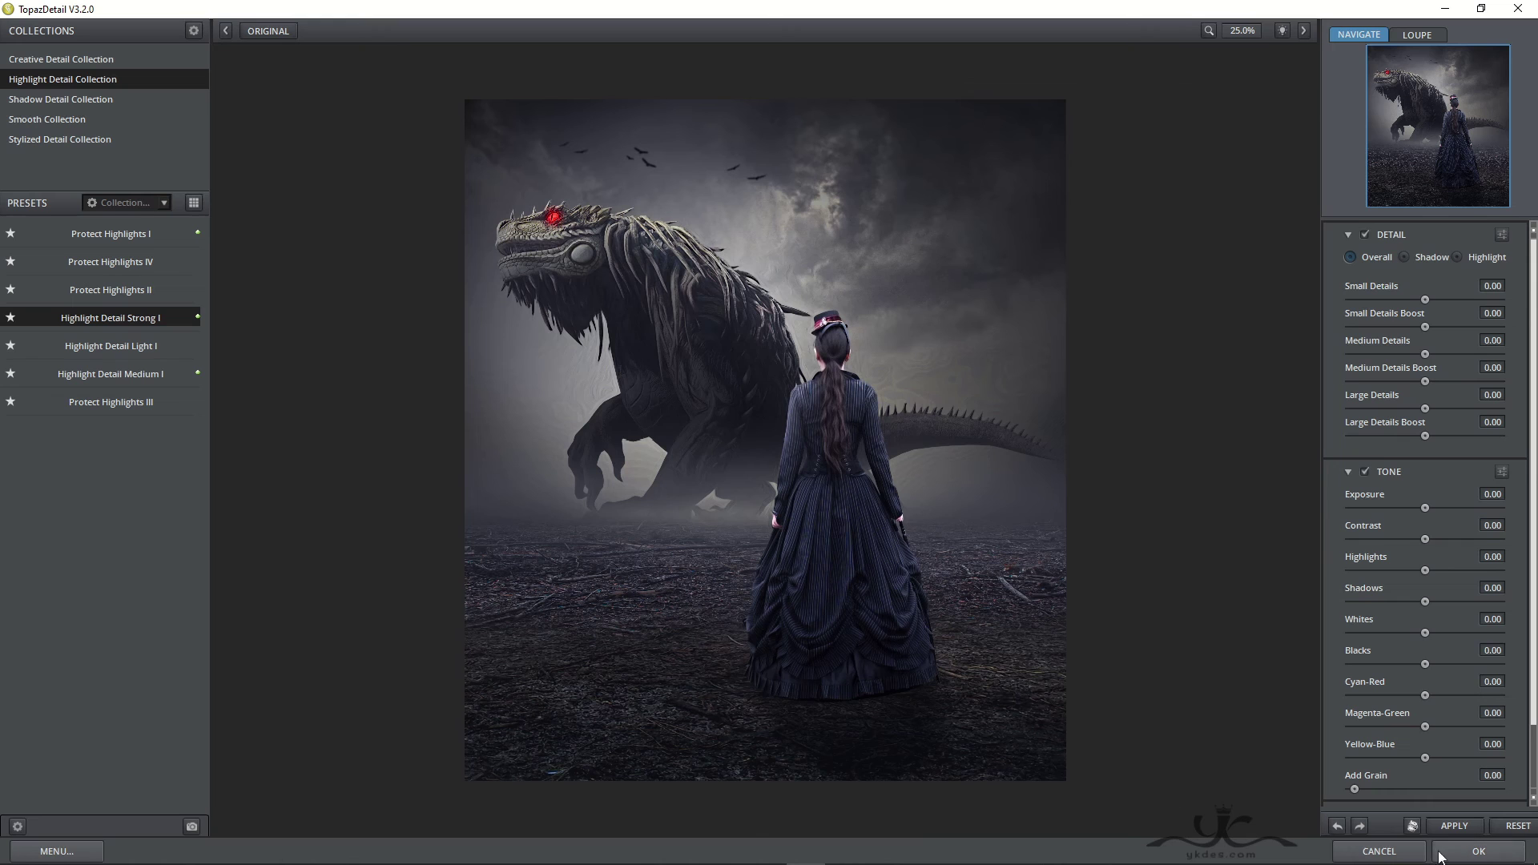
{"action": "left_click", "coordinate": [1476, 852]}
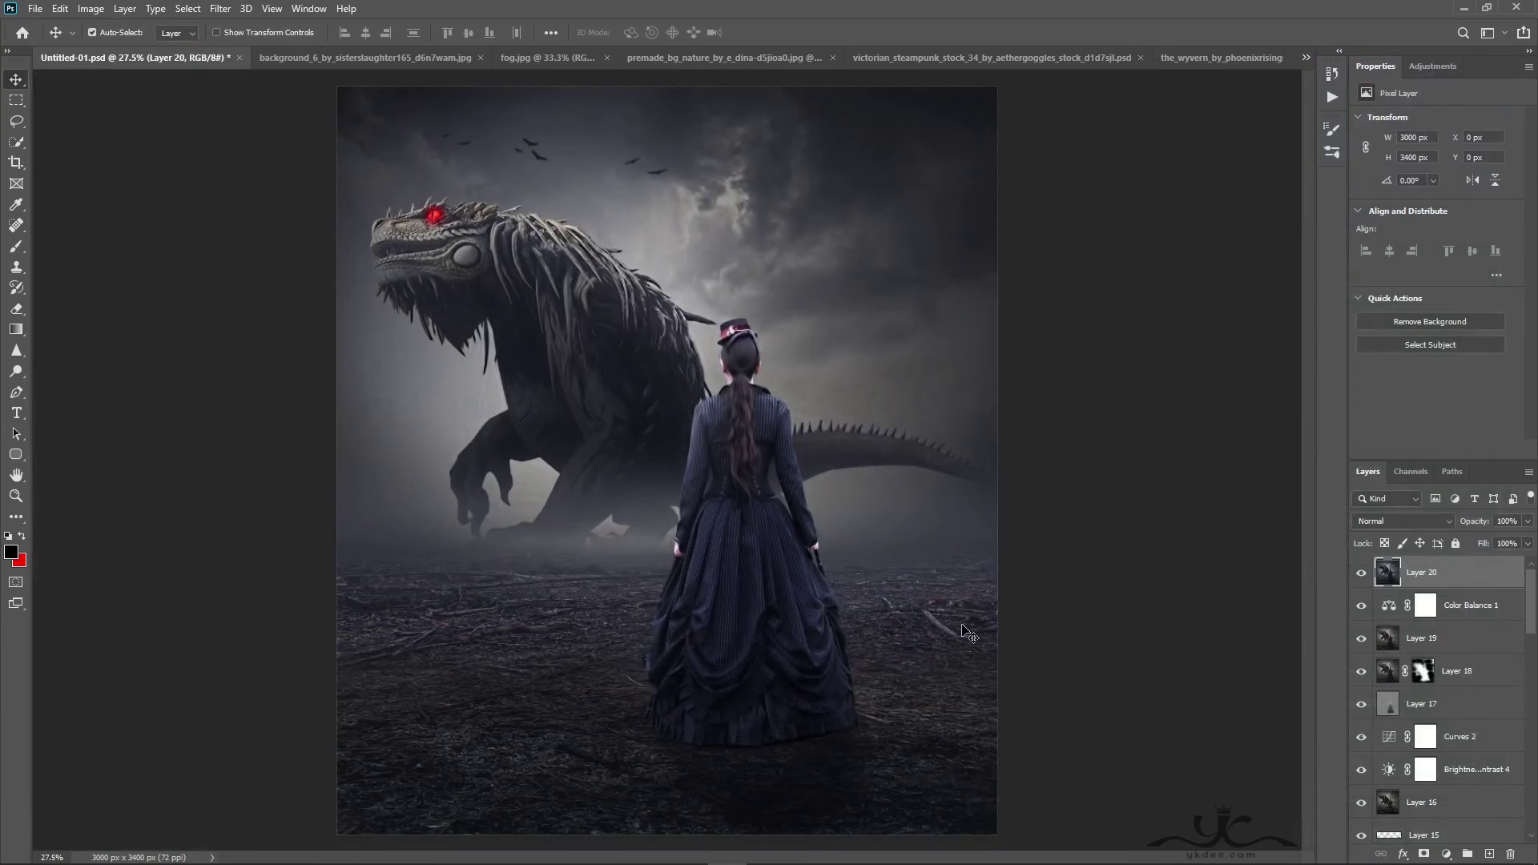
{"action": "double_click", "coordinate": [1362, 577]}
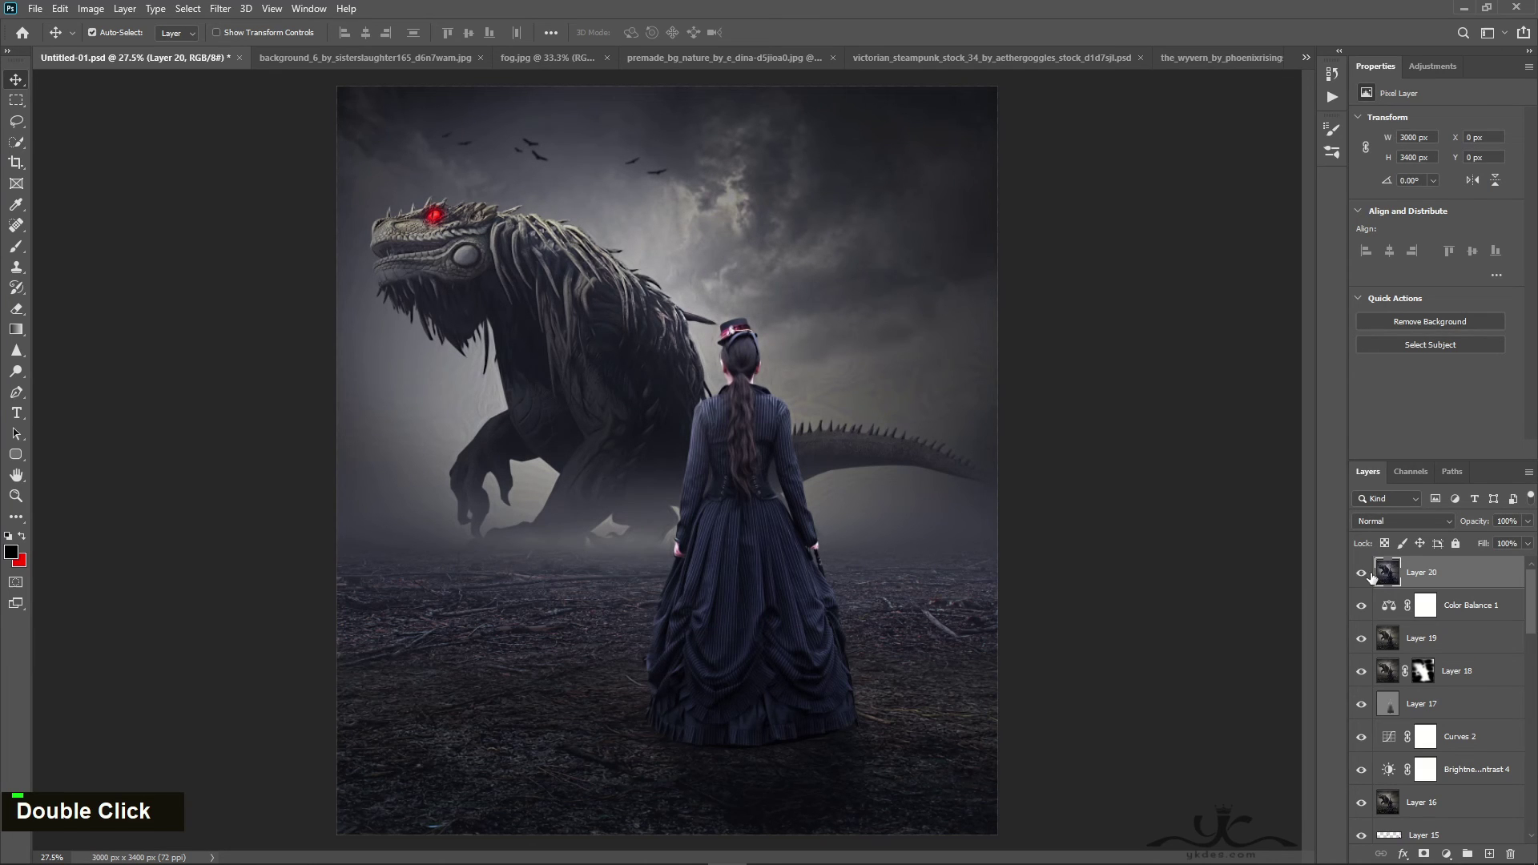
Open the detailed layer in Color Efex Pro 4 and cool the image by lowering the Brilliance / Warmth filter's warmth
{"action": "left_click", "coordinate": [220, 8]}
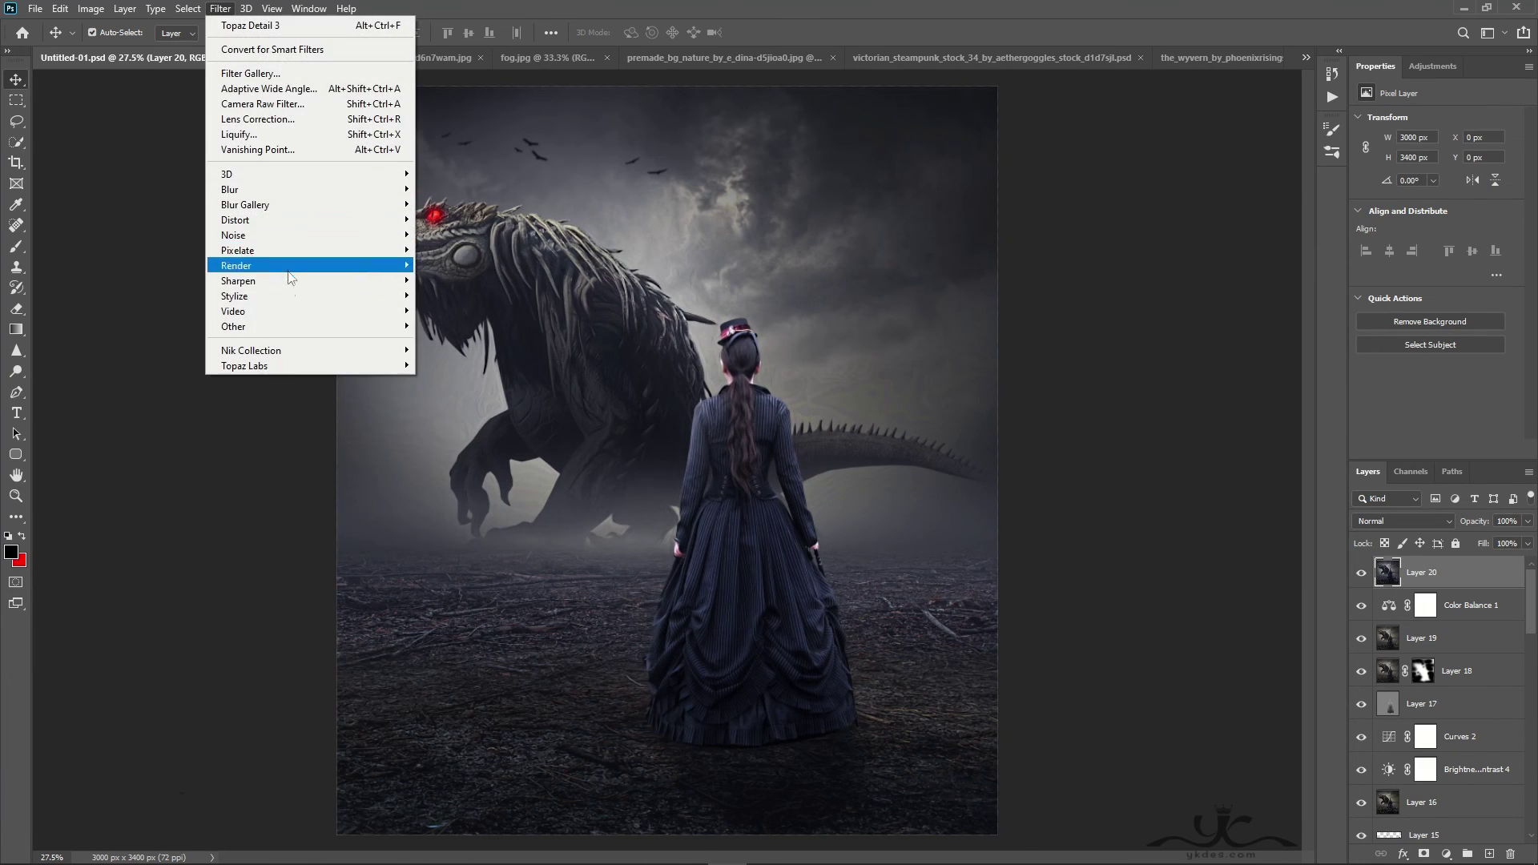
{"action": "mouse_move", "coordinate": [293, 352]}
{"action": "left_click", "coordinate": [488, 367]}
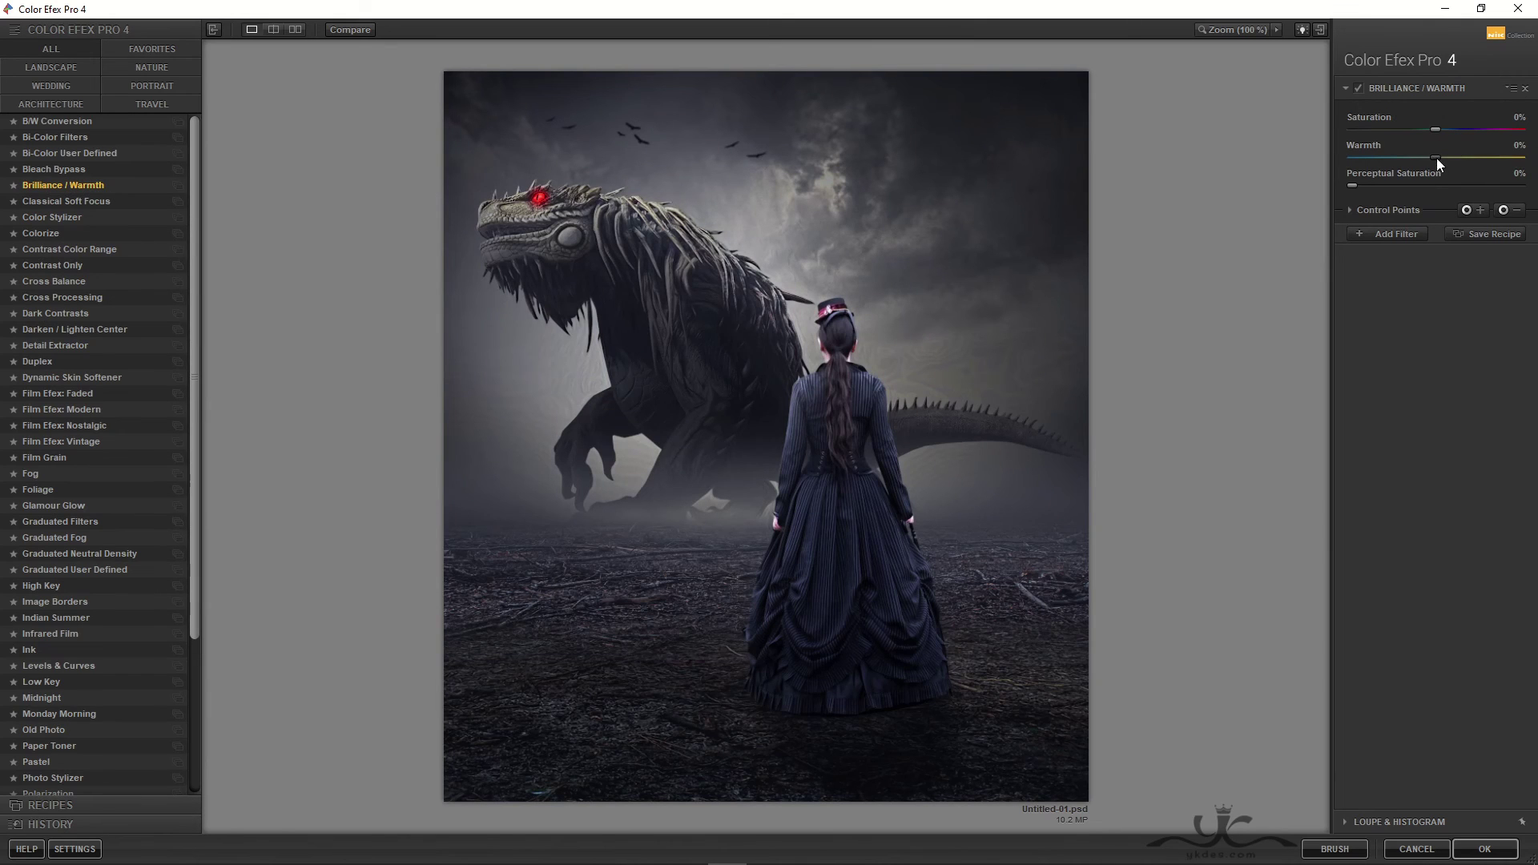
{"action": "left_click_drag", "start_coordinate": [1436, 160], "coordinate": [1419, 163]}
Add a Cross Processing filter with method LB04 at 21% strength and apply the Color Efex result to the document
{"action": "left_click", "coordinate": [1386, 232]}
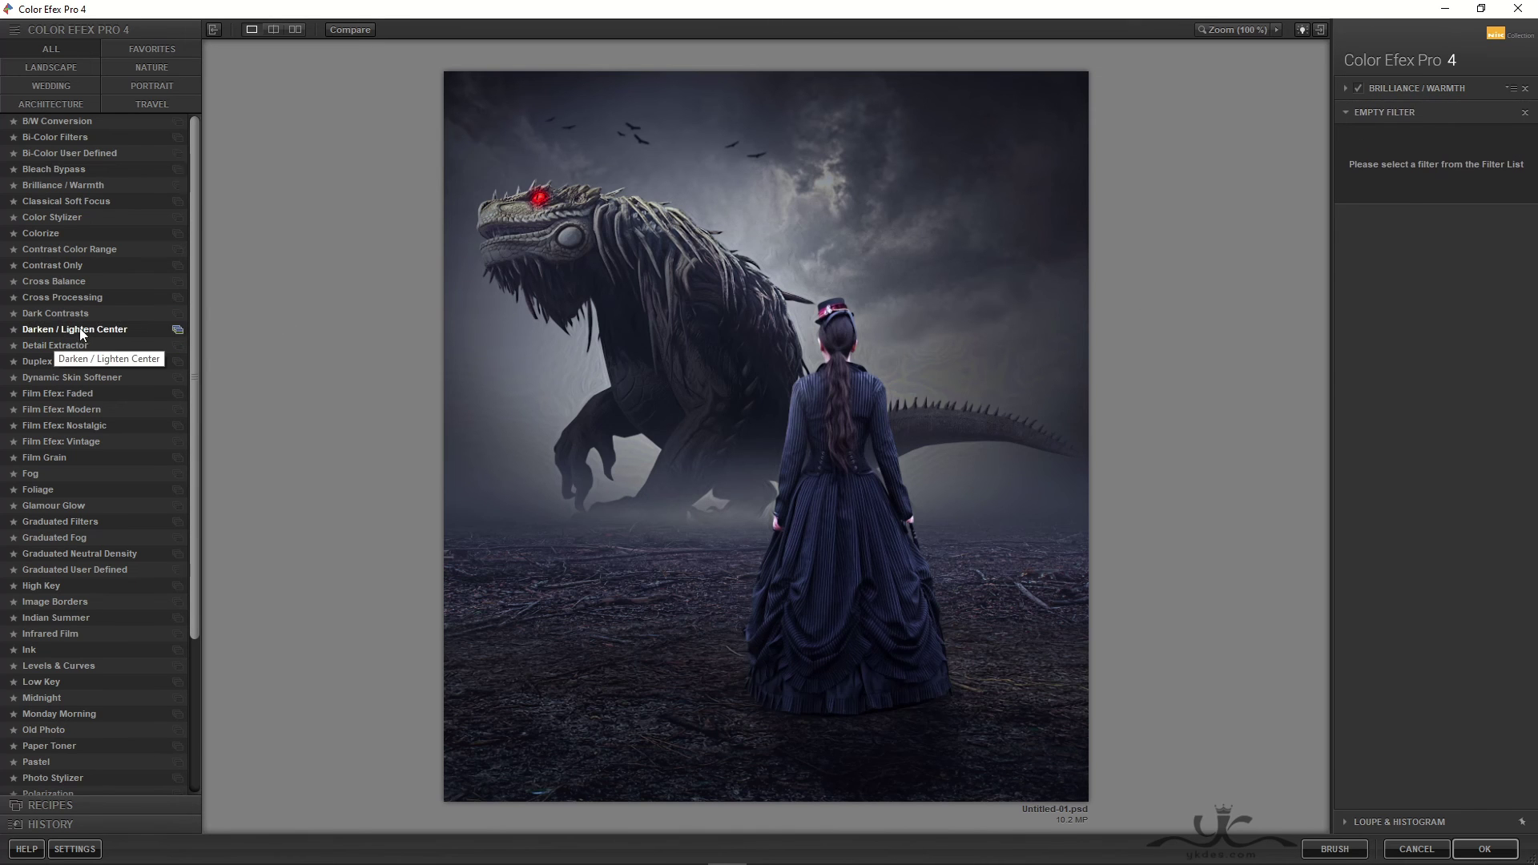
{"action": "left_click", "coordinate": [71, 298]}
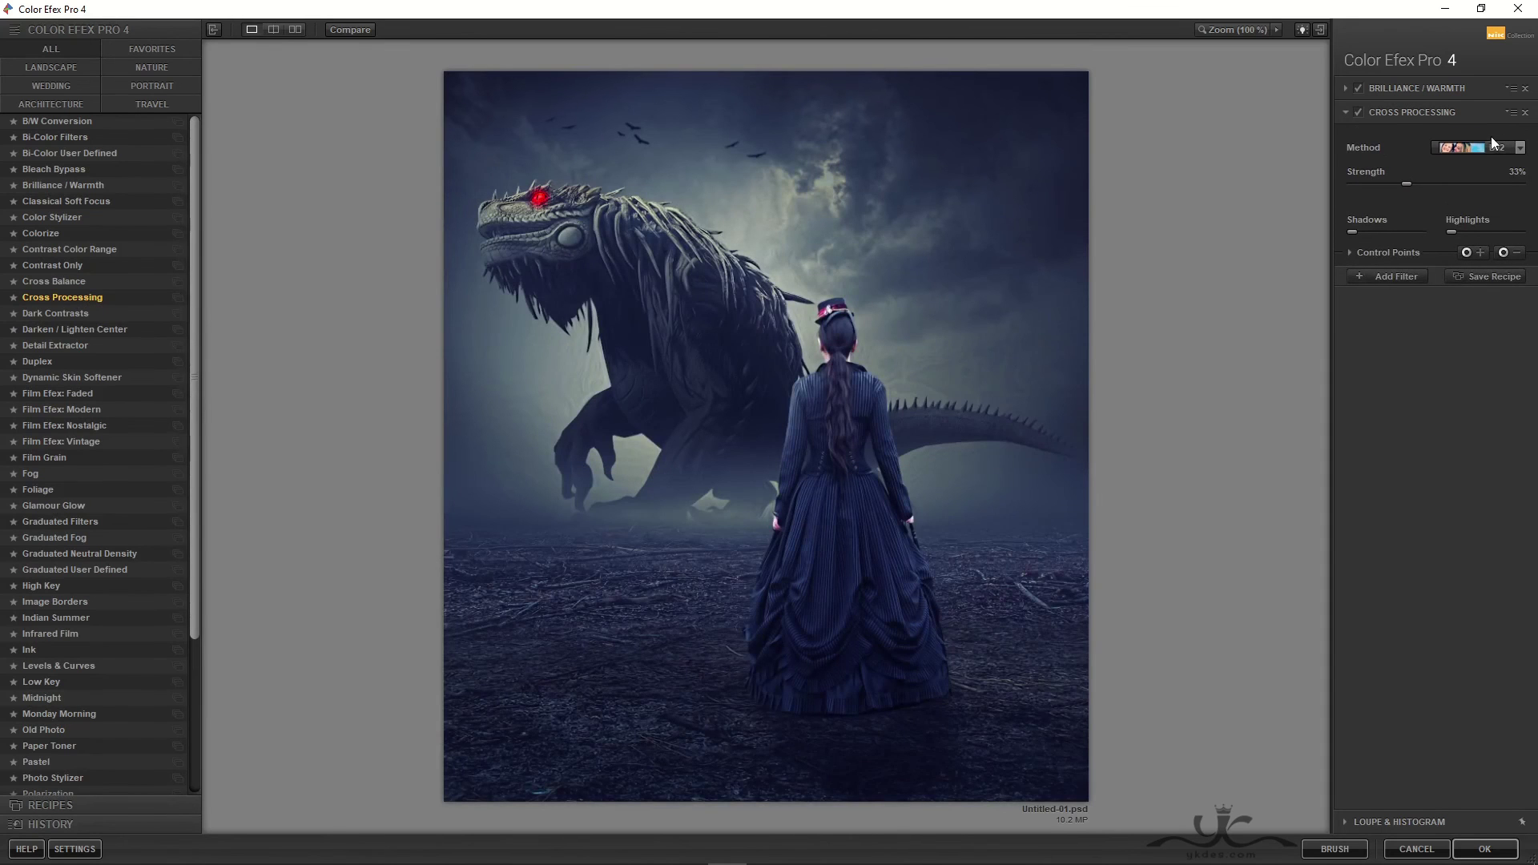
{"action": "left_click", "coordinate": [1481, 147]}
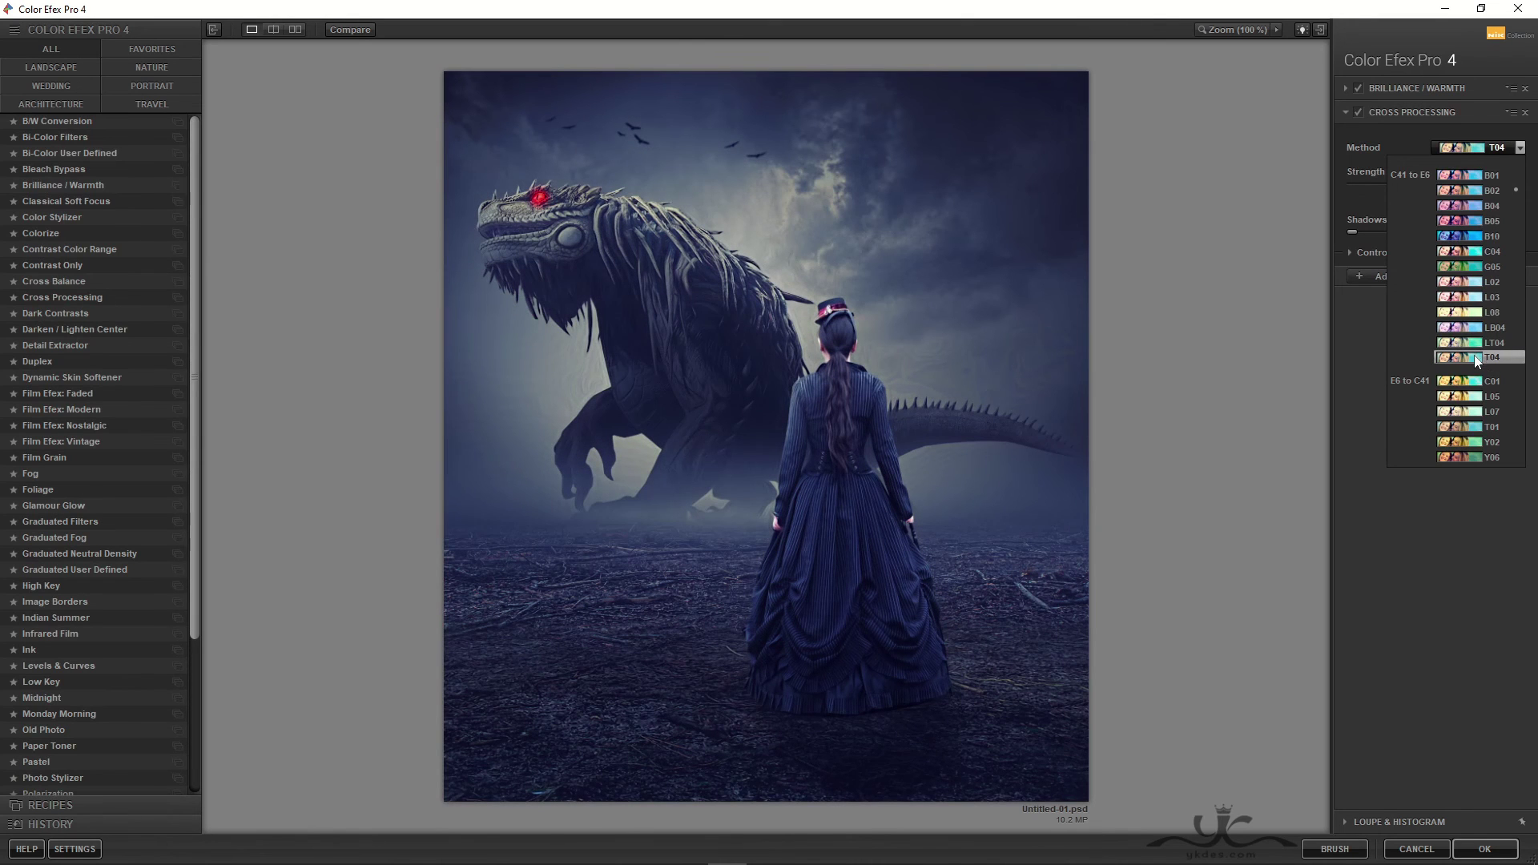
{"action": "left_click", "coordinate": [1473, 327]}
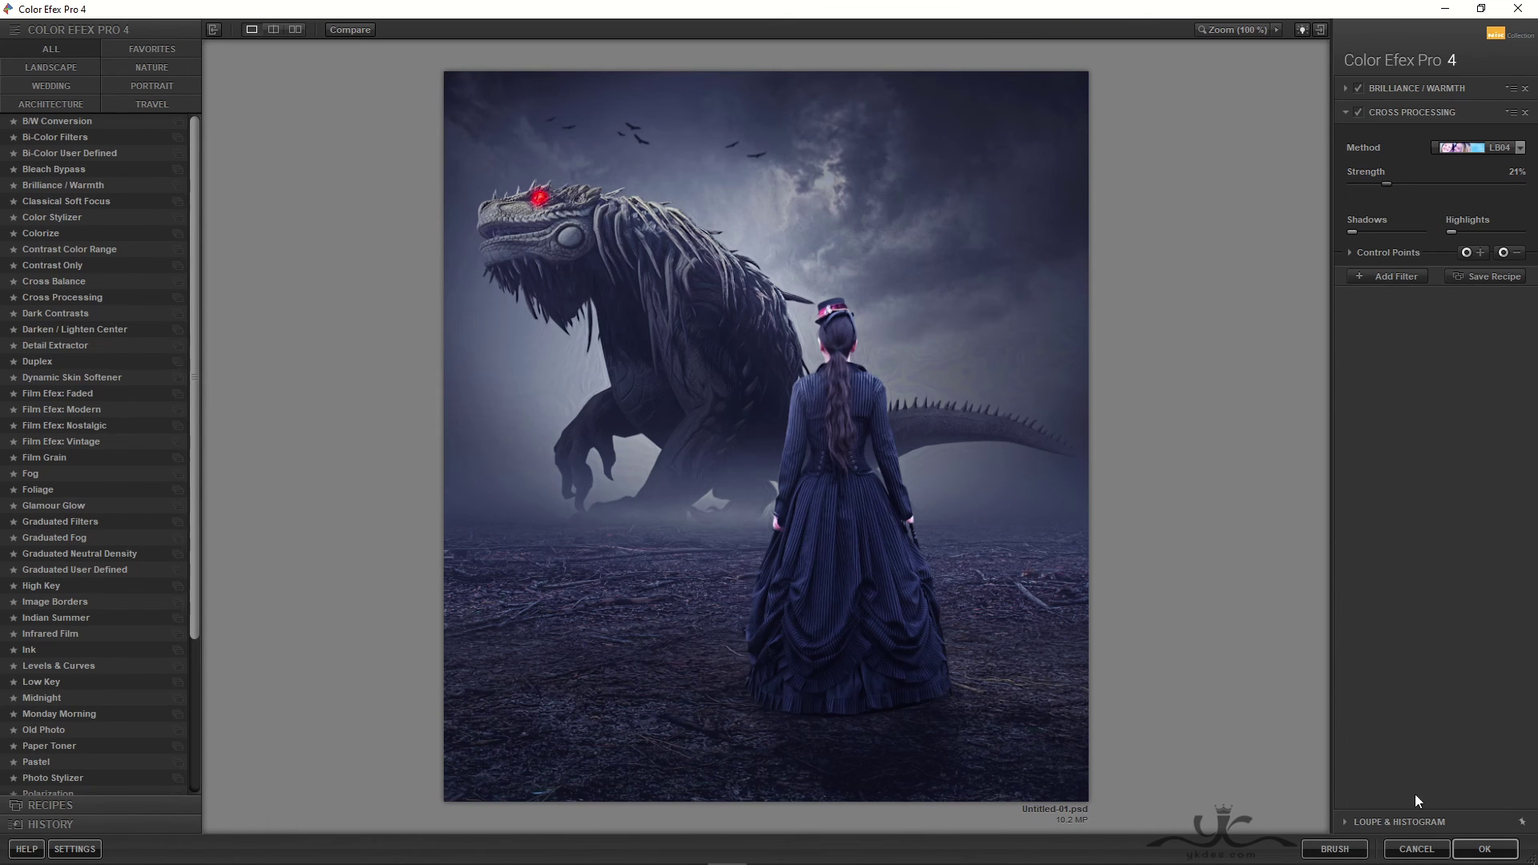
{"action": "left_click", "coordinate": [1486, 849]}
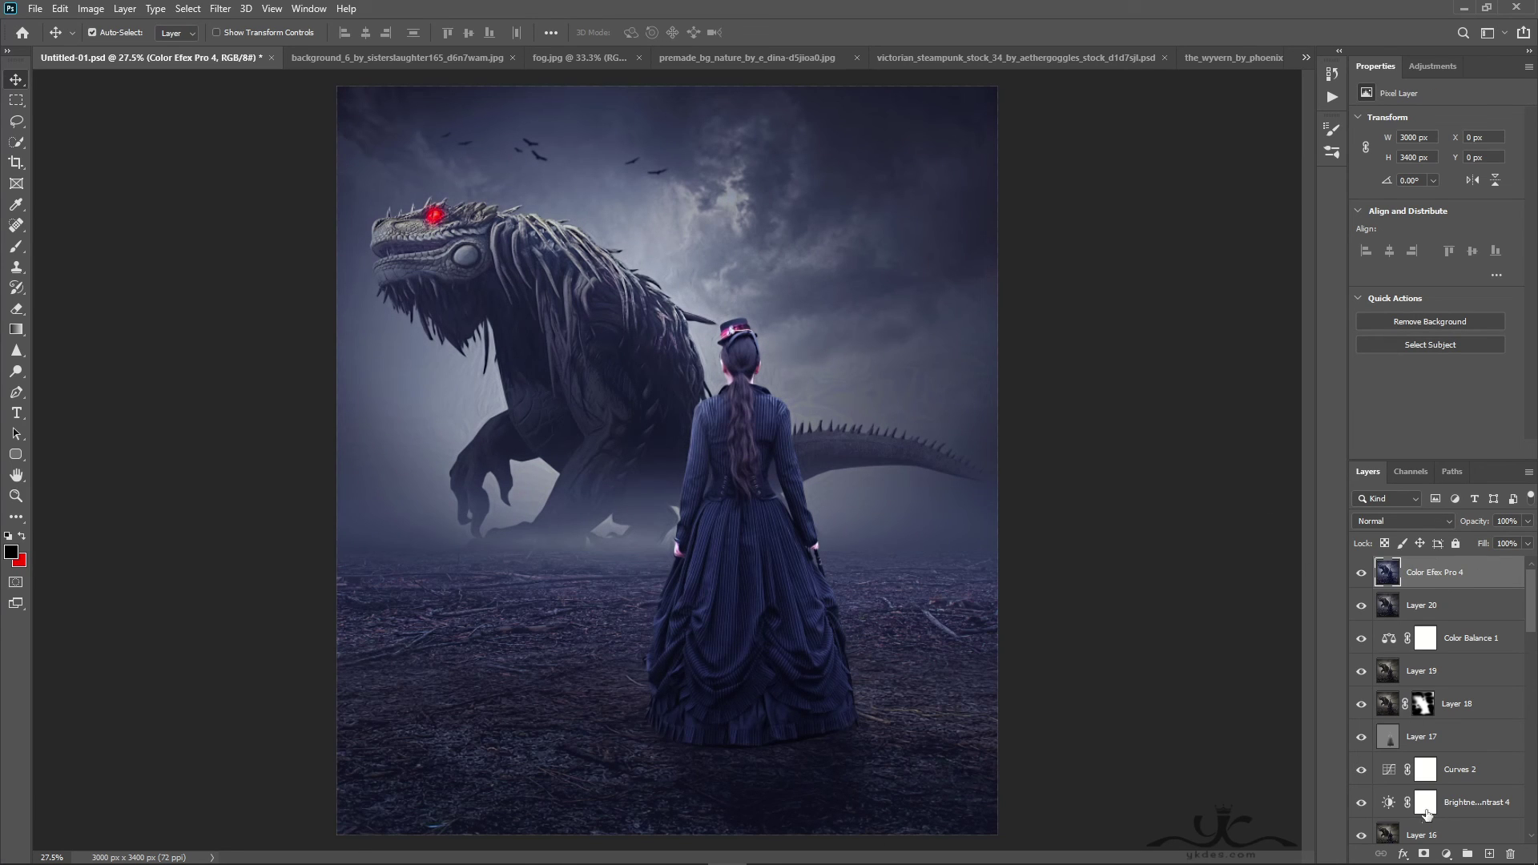
Add an Exposure adjustment layer with exposure +0.31 and gamma correction 0.96
{"action": "left_click", "coordinate": [1445, 855]}
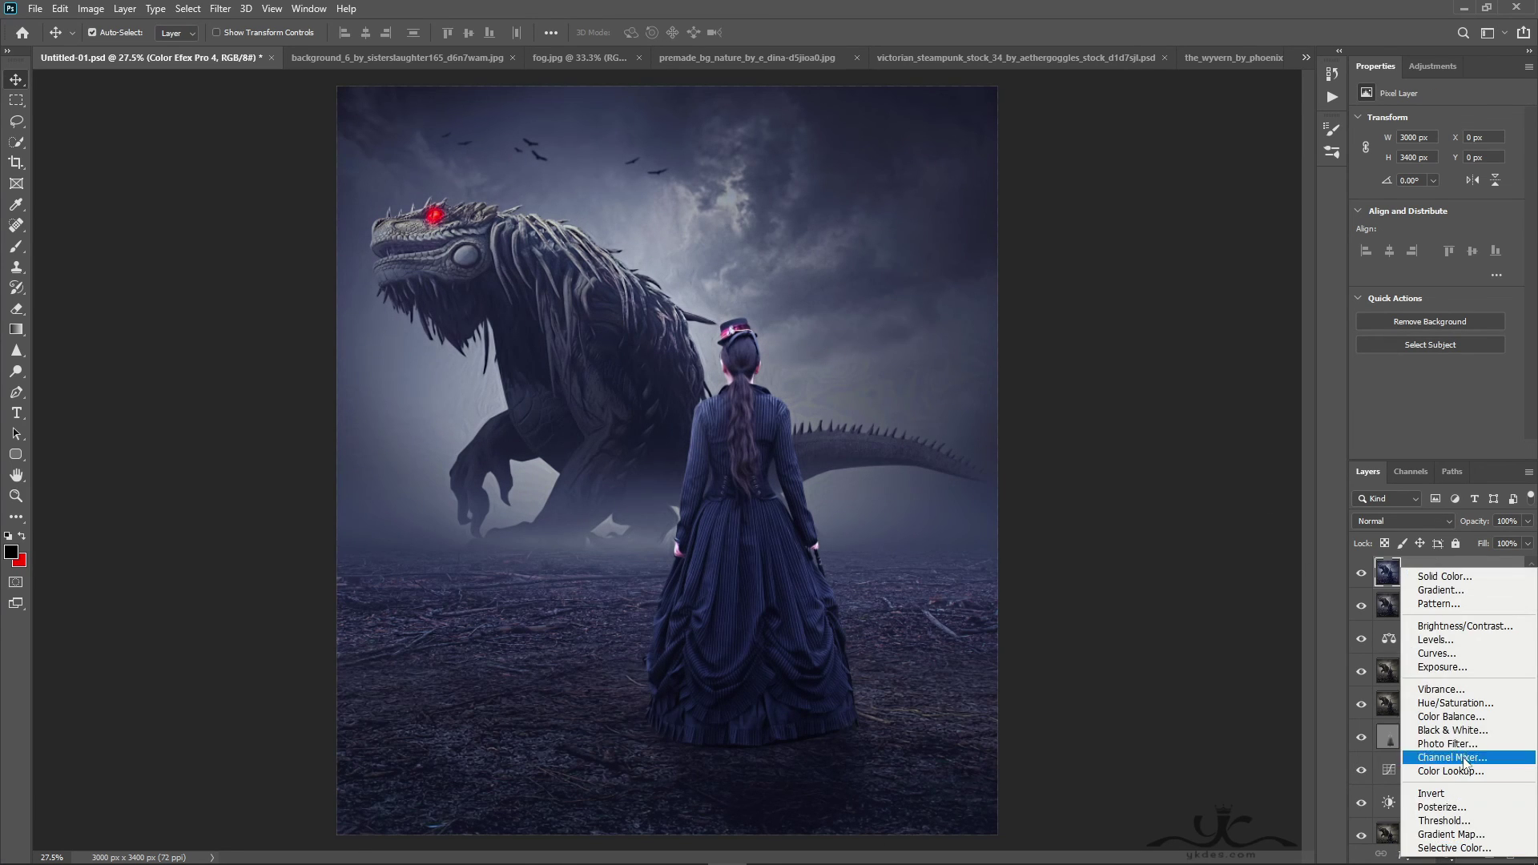
{"action": "left_click", "coordinate": [1469, 666]}
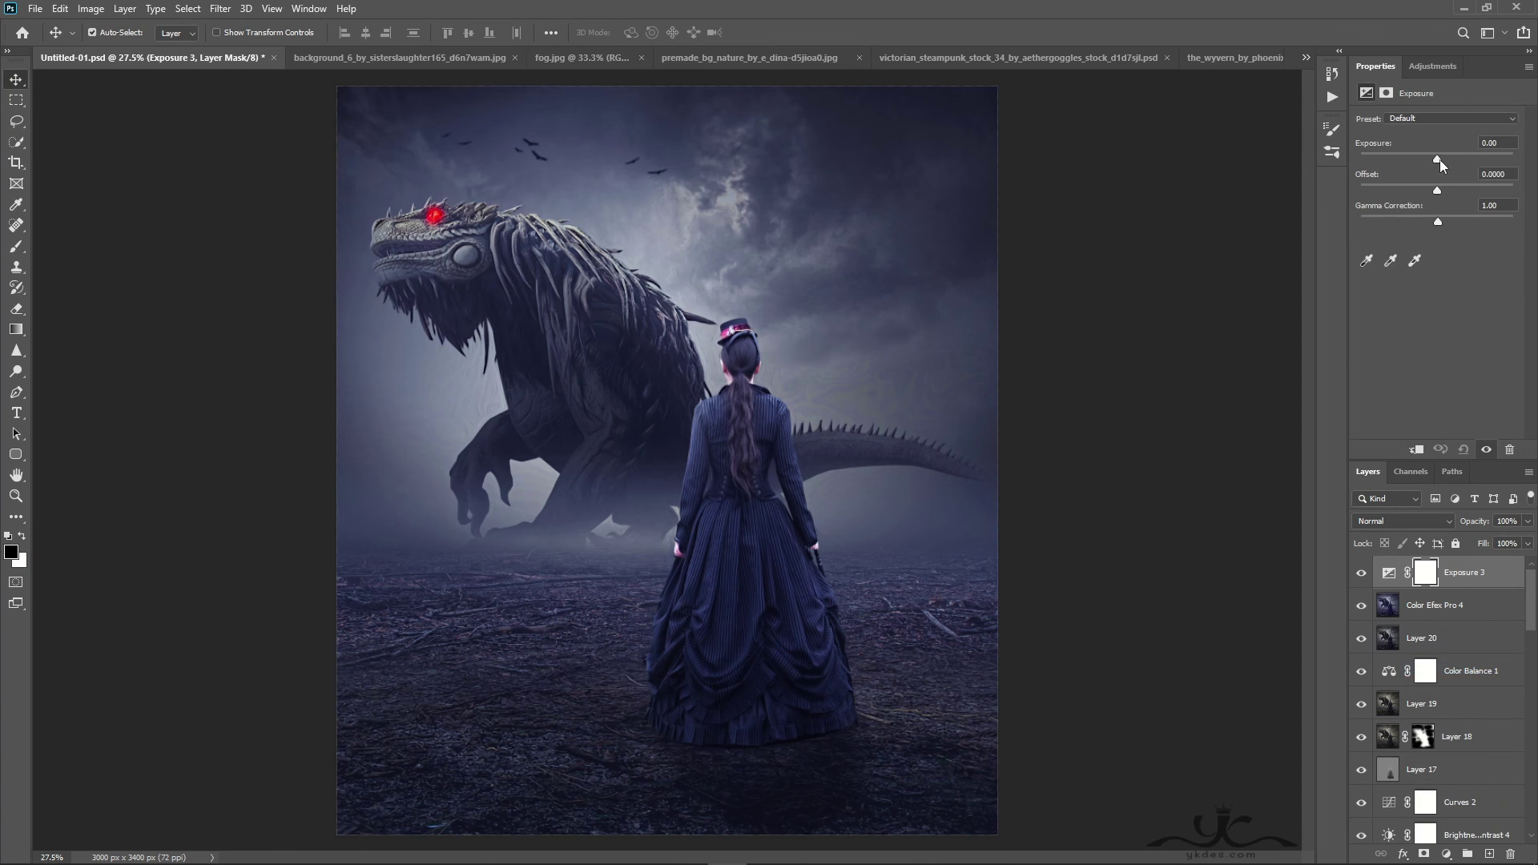
{"action": "left_click_drag", "start_coordinate": [1439, 160], "coordinate": [1440, 162]}
{"action": "left_click_drag", "start_coordinate": [1431, 225], "coordinate": [1441, 221]}
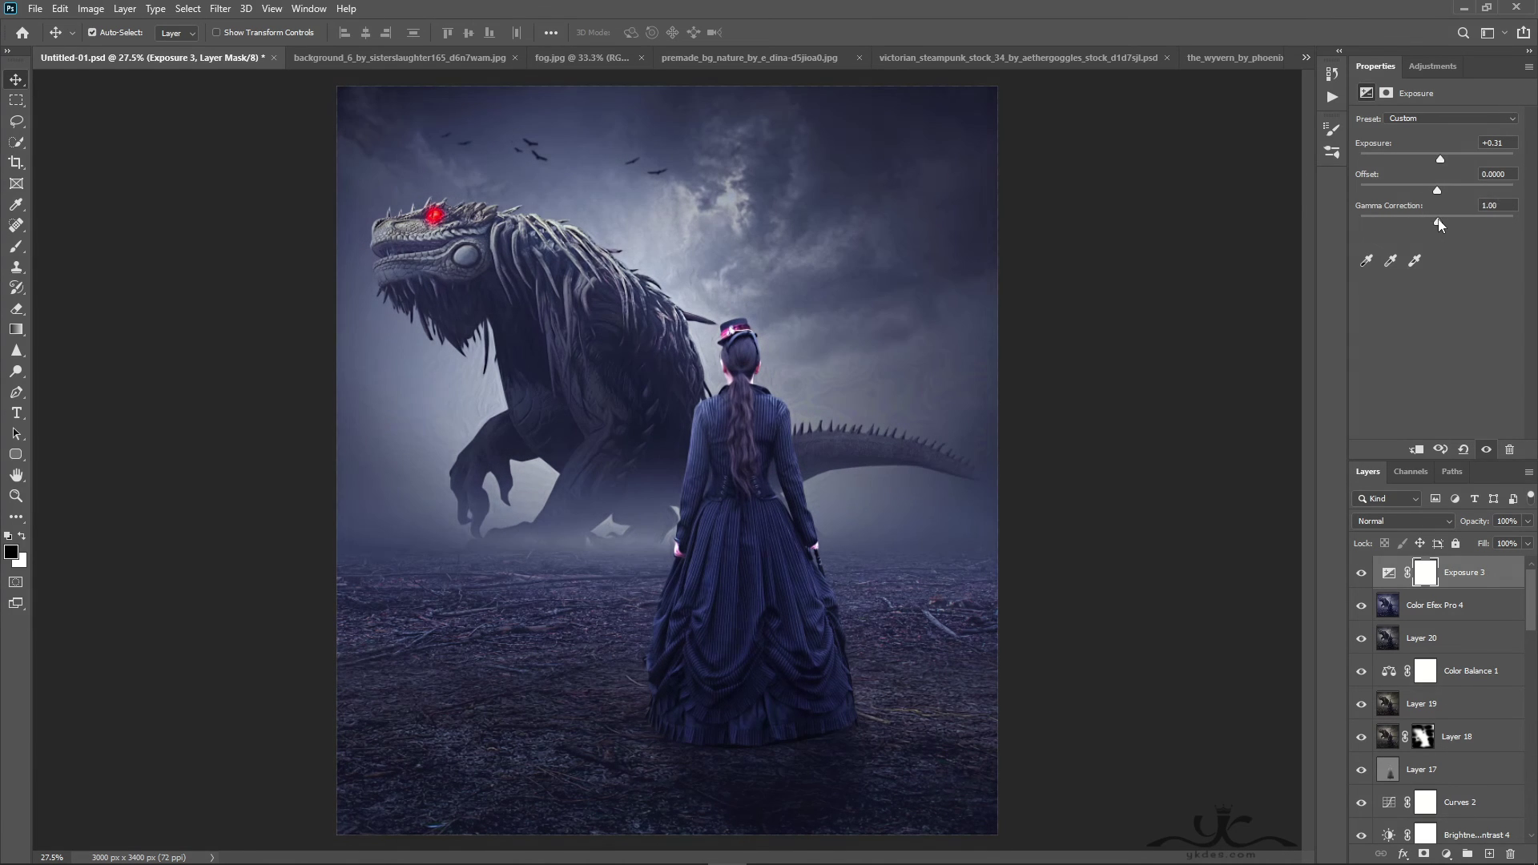
{"action": "left_click_drag", "start_coordinate": [1437, 219], "coordinate": [1440, 219]}
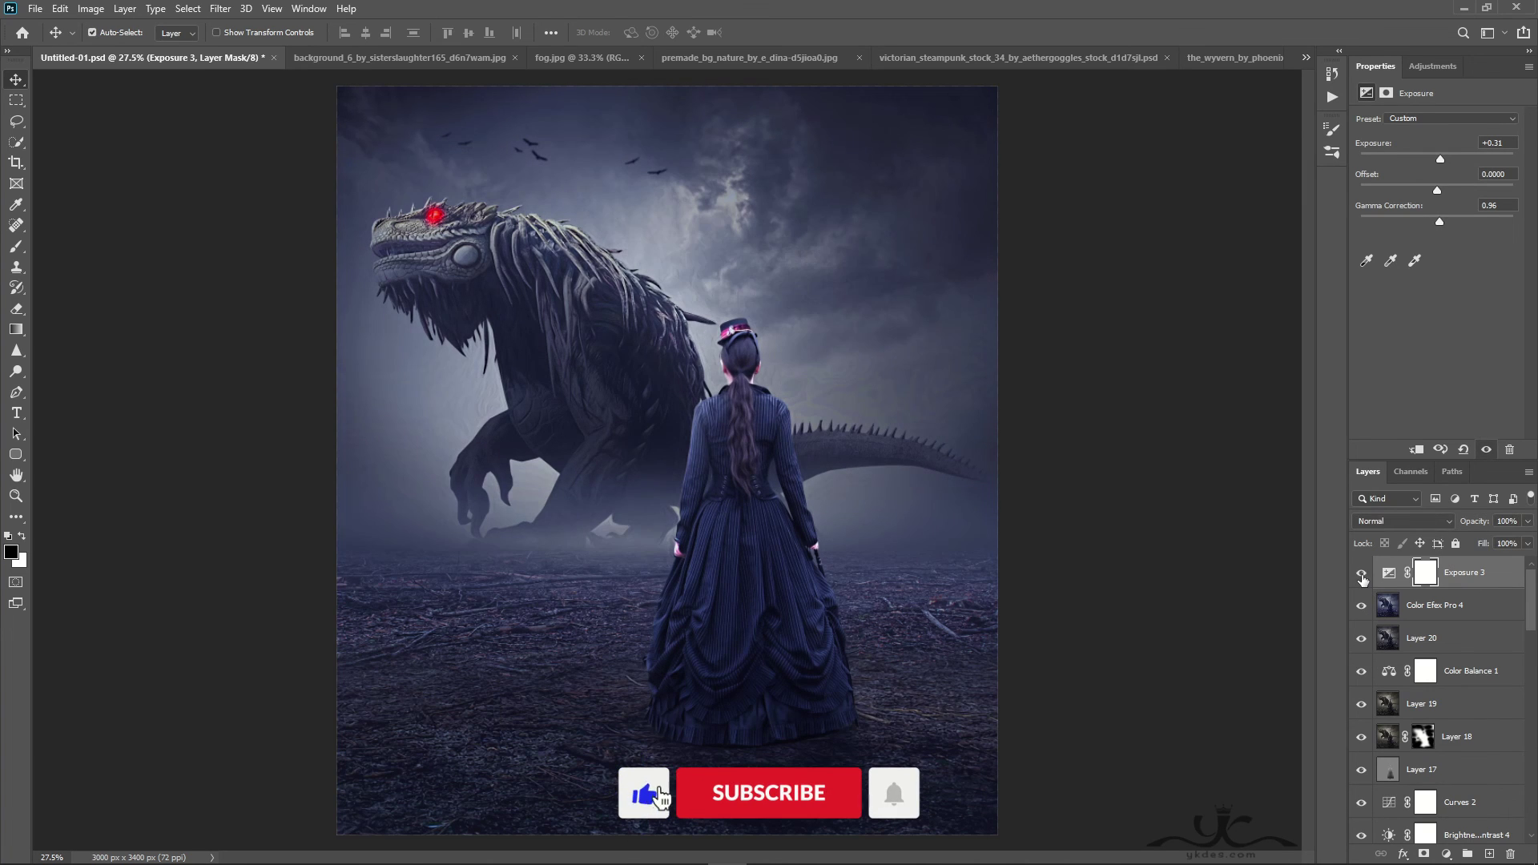
{"action": "left_click_drag", "start_coordinate": [1440, 160], "coordinate": [1440, 160]}
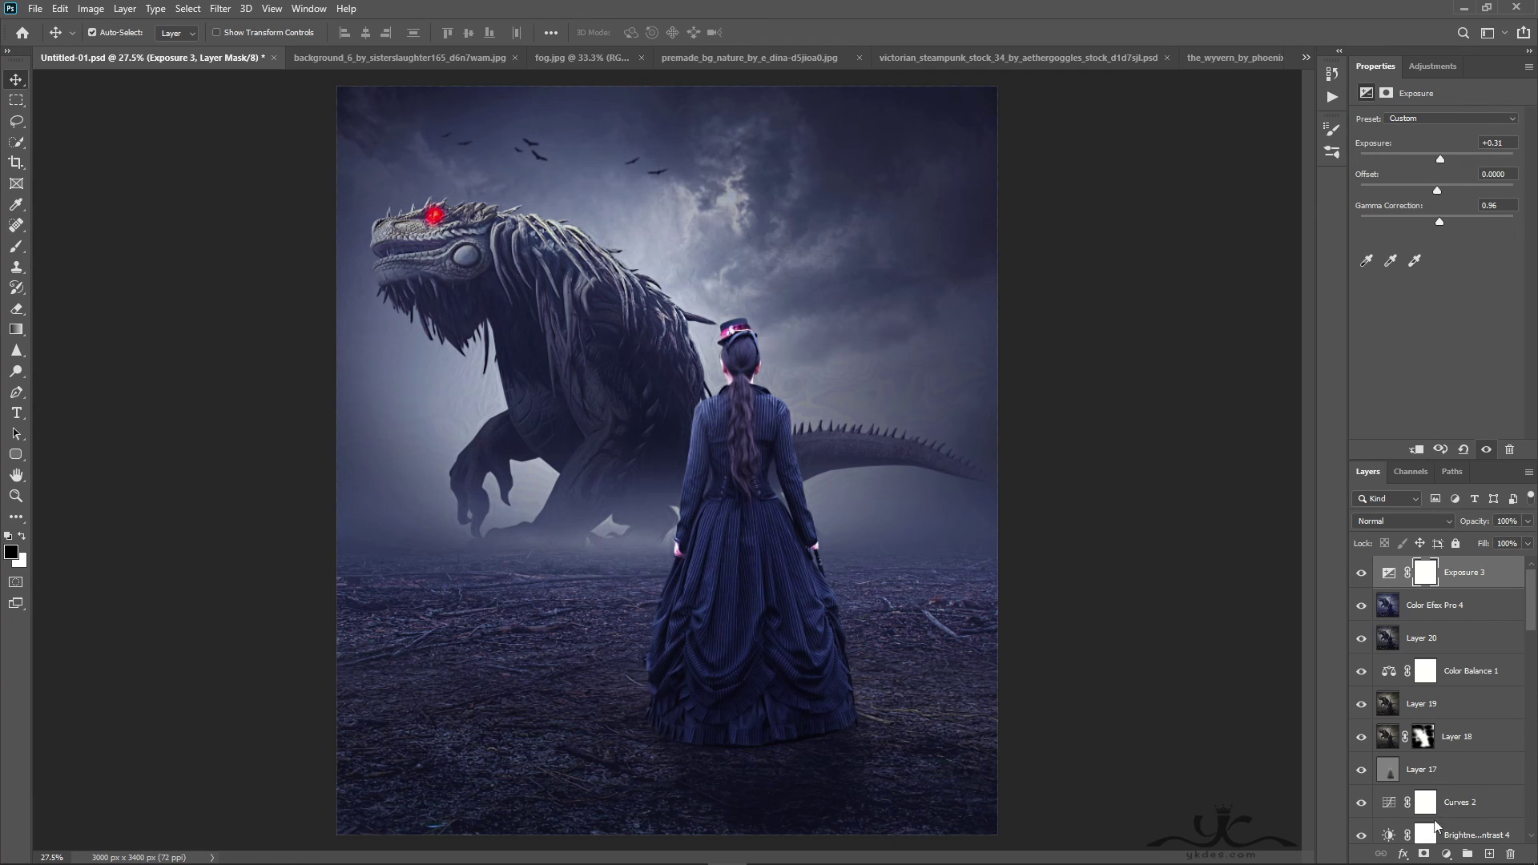
Add a Curves adjustment lifting the black point to output 27 and mapping input 121 to 110, with layer opacity reduced to 59%
{"action": "left_click", "coordinate": [1446, 854]}
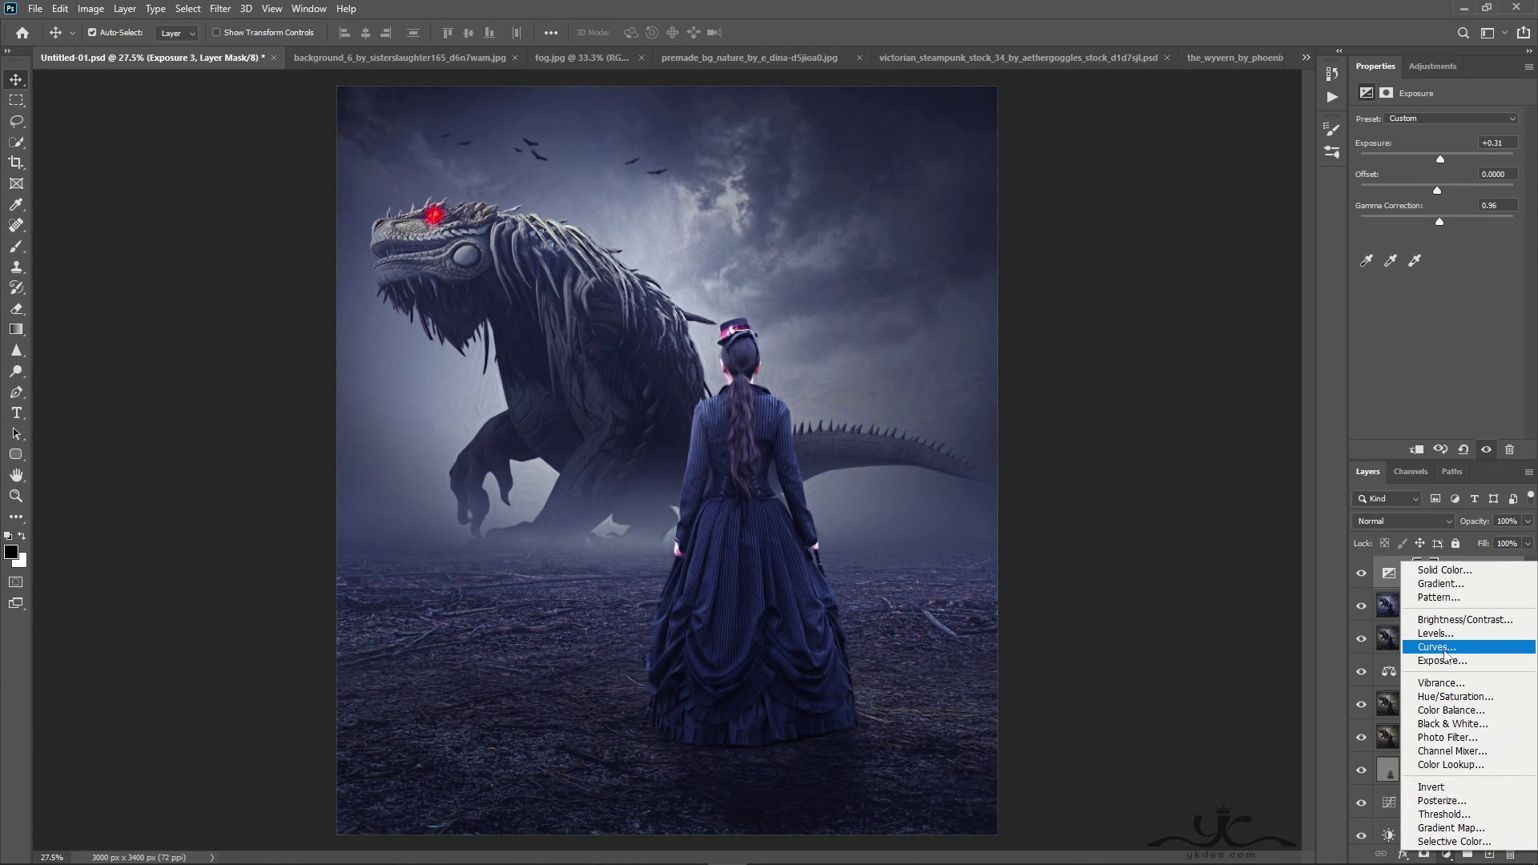
{"action": "left_click", "coordinate": [1435, 647]}
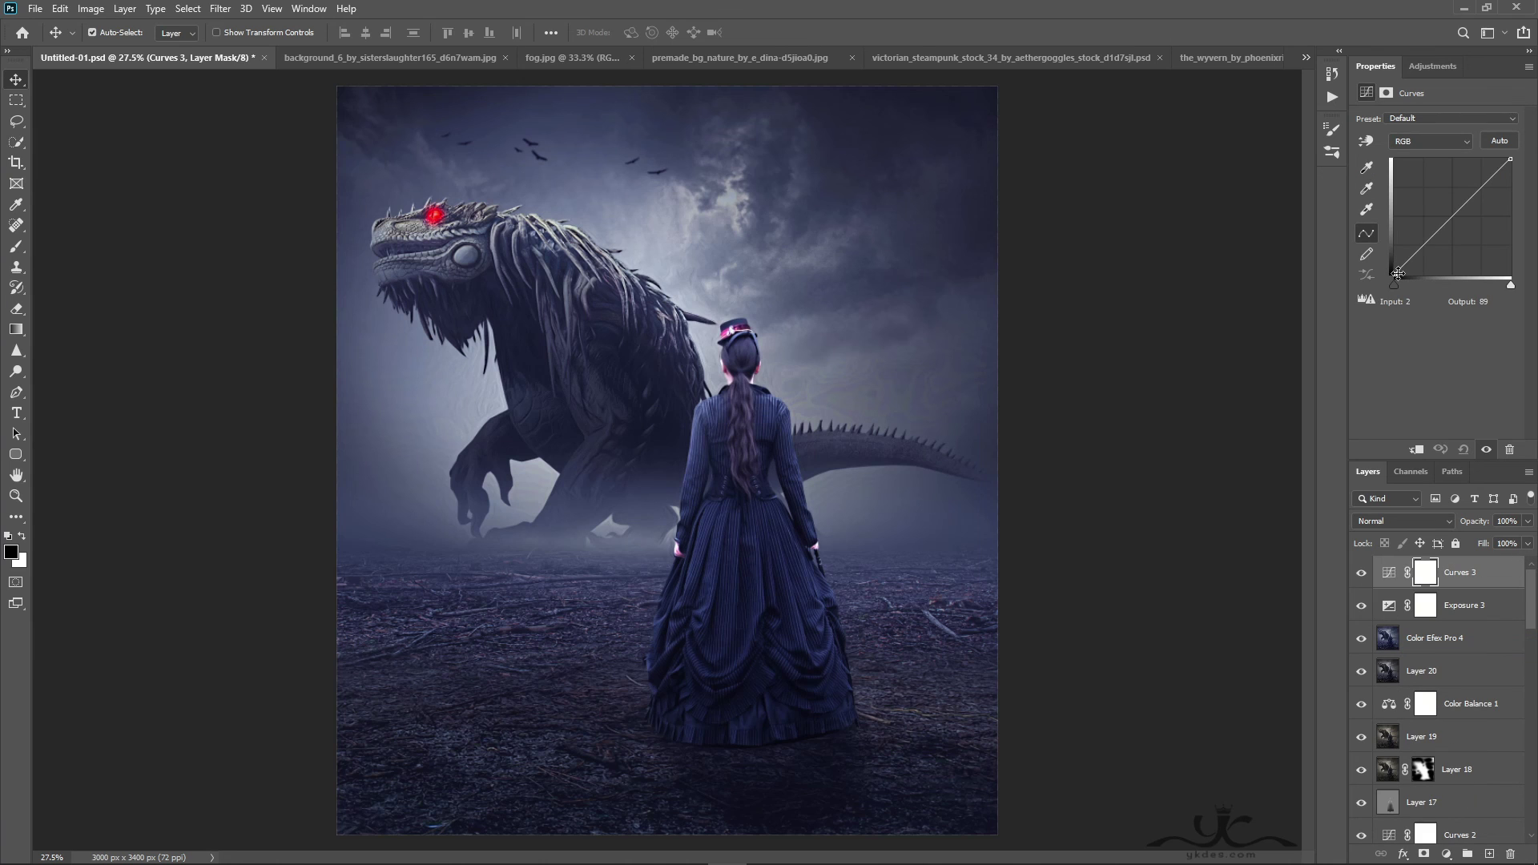
{"action": "left_click_drag", "start_coordinate": [1386, 264], "coordinate": [1394, 262]}
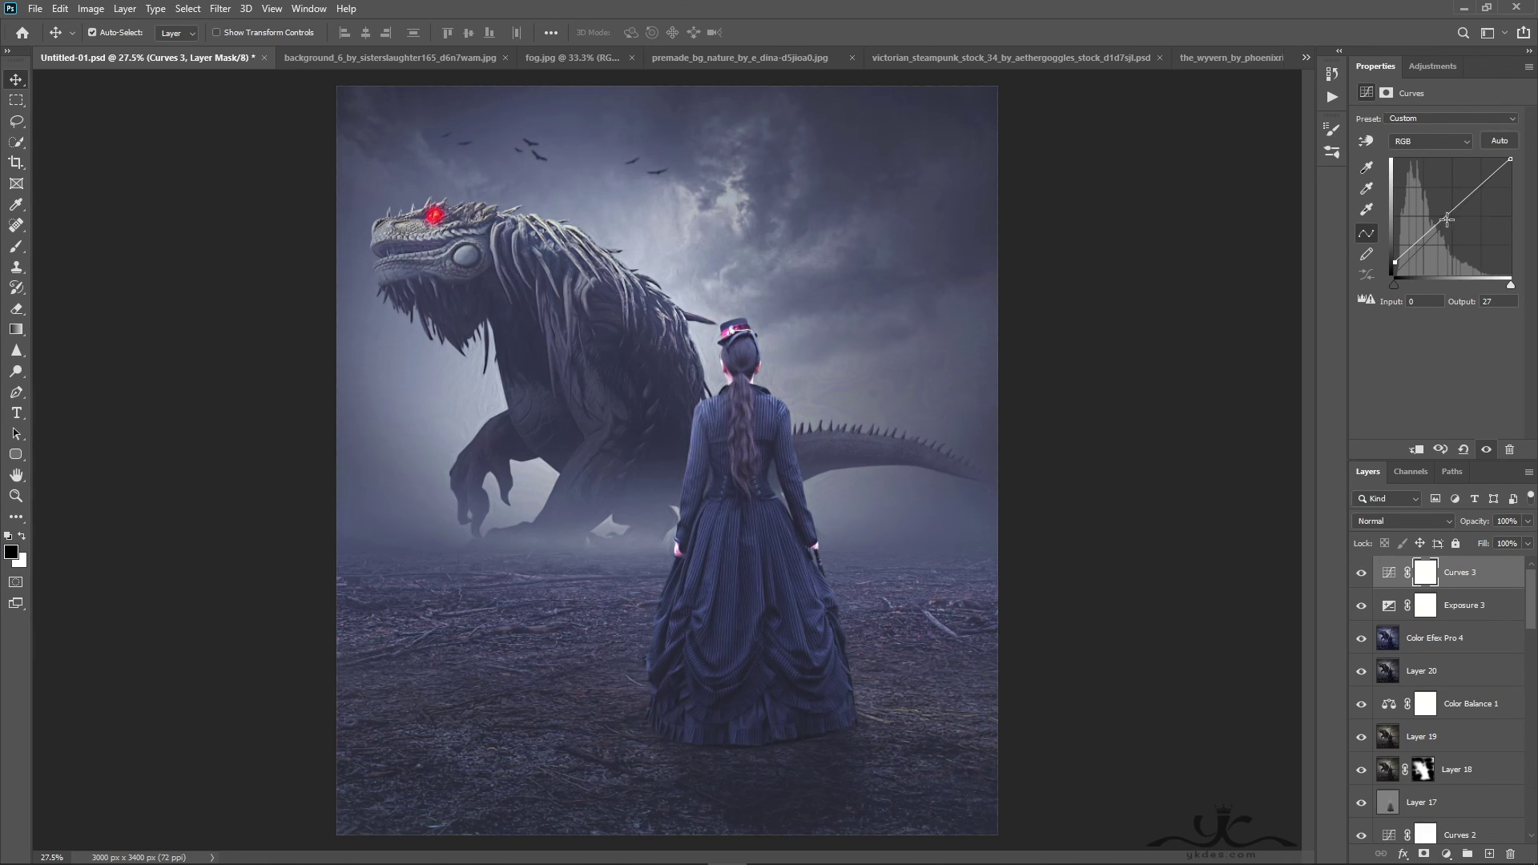
{"action": "left_click_drag", "start_coordinate": [1446, 219], "coordinate": [1449, 224]}
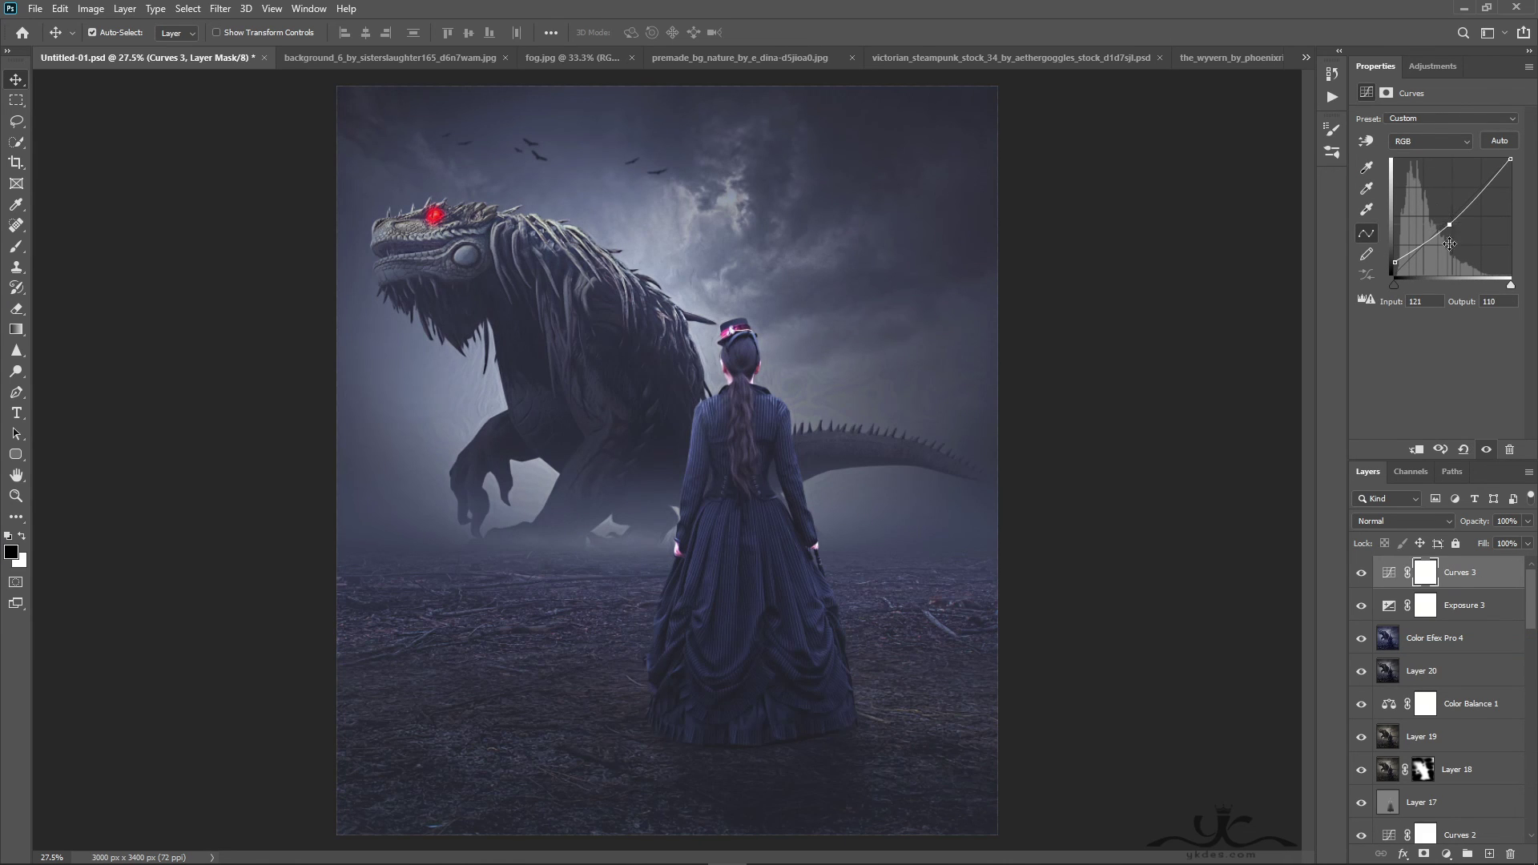
{"action": "left_click", "coordinate": [1526, 542]}
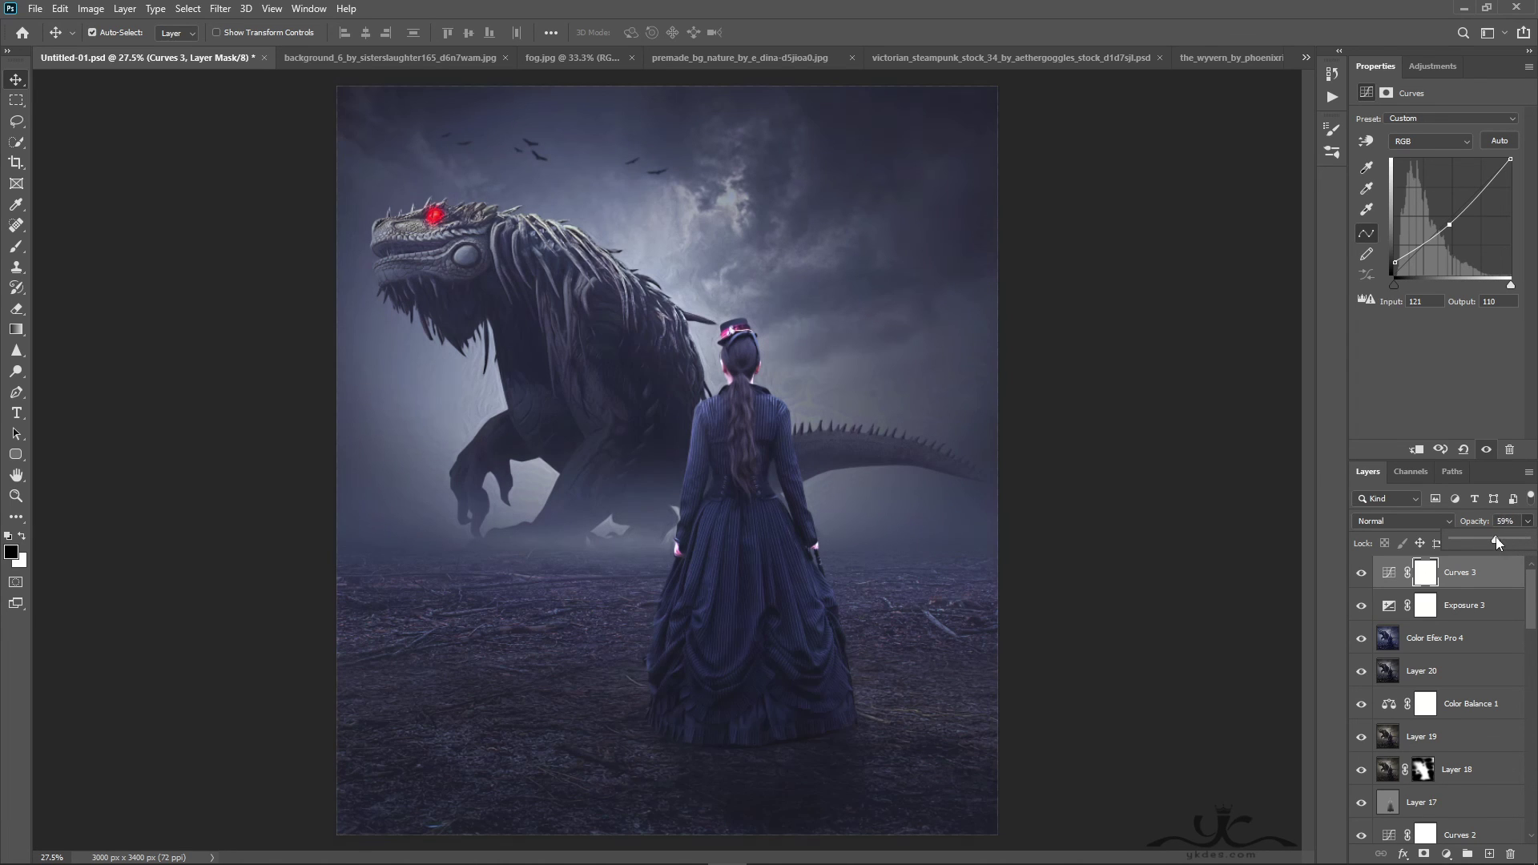
{"action": "left_click", "coordinate": [1487, 819]}
Create a new top layer in Overlay blend mode and fill it with neutral gray for dodging and burning
{"action": "left_click", "coordinate": [1487, 854]}
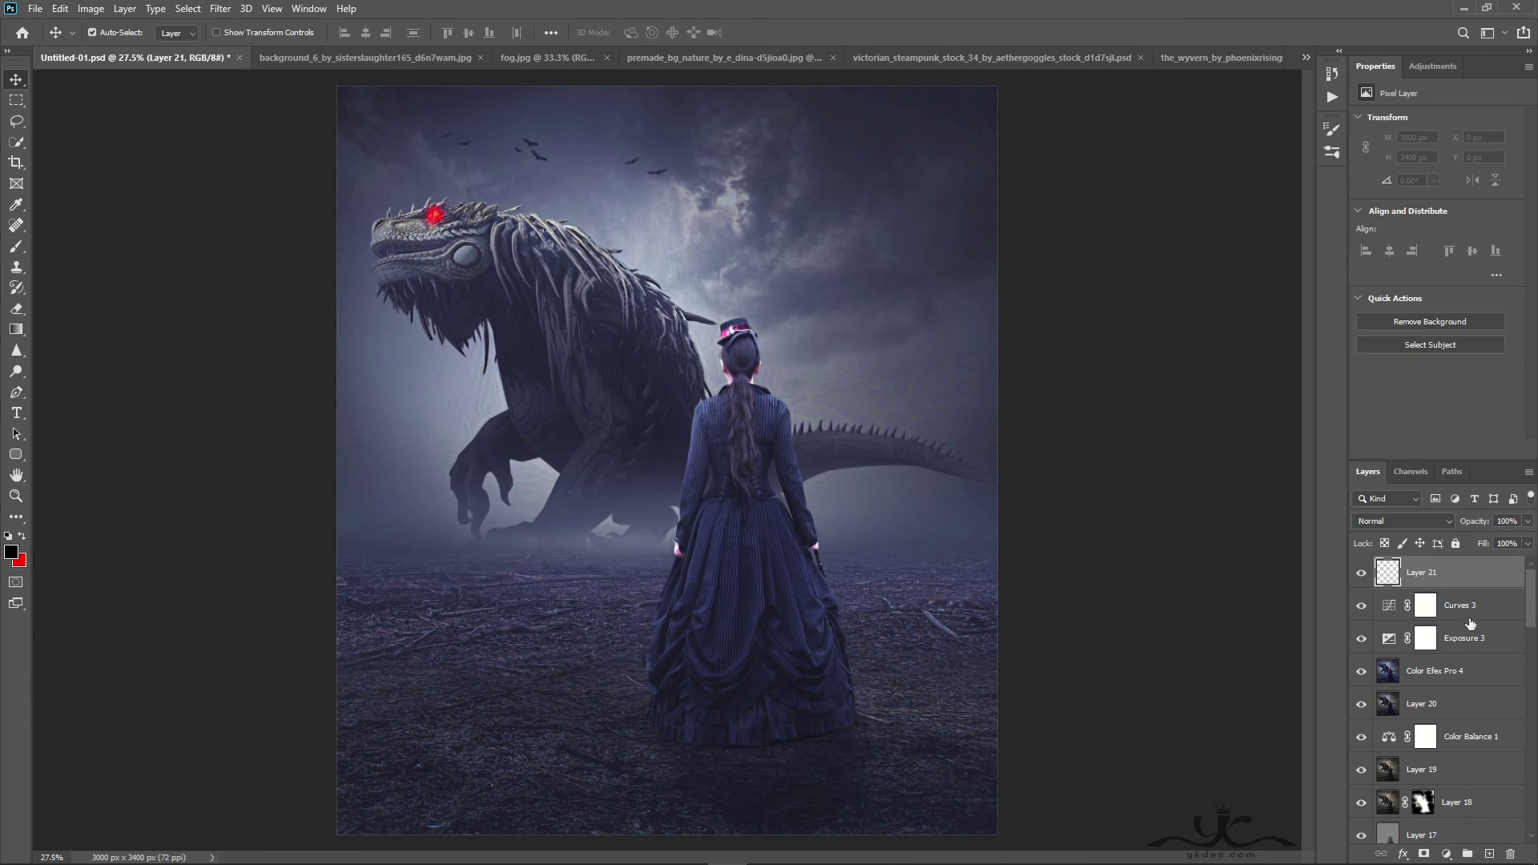
{"action": "left_click", "coordinate": [1404, 525]}
{"action": "left_click", "coordinate": [1410, 669]}
{"action": "left_click", "coordinate": [61, 9]}
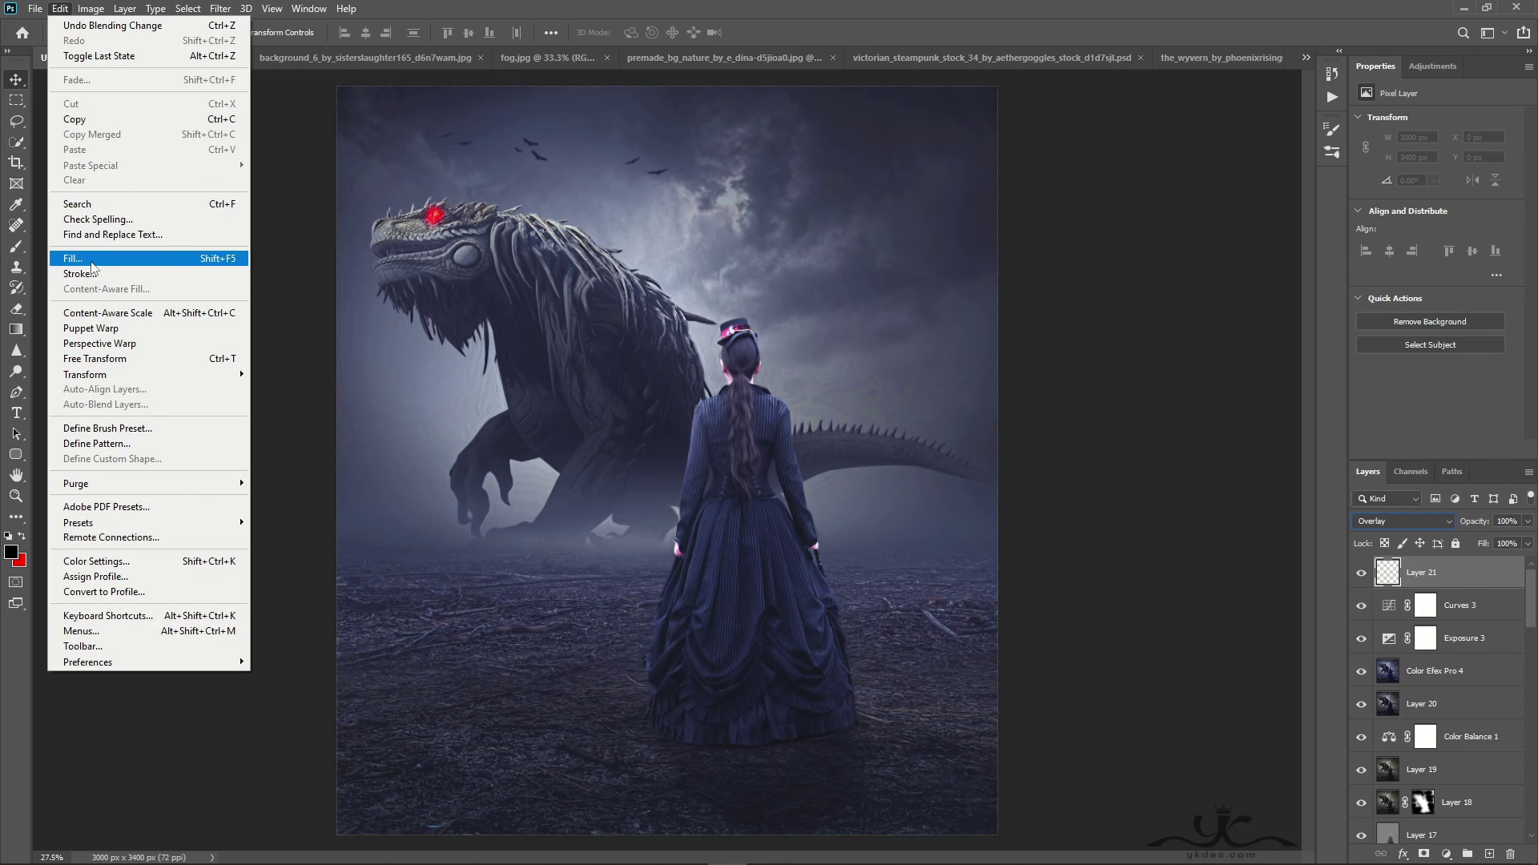
{"action": "left_click", "coordinate": [92, 259]}
{"action": "left_click", "coordinate": [502, 255]}
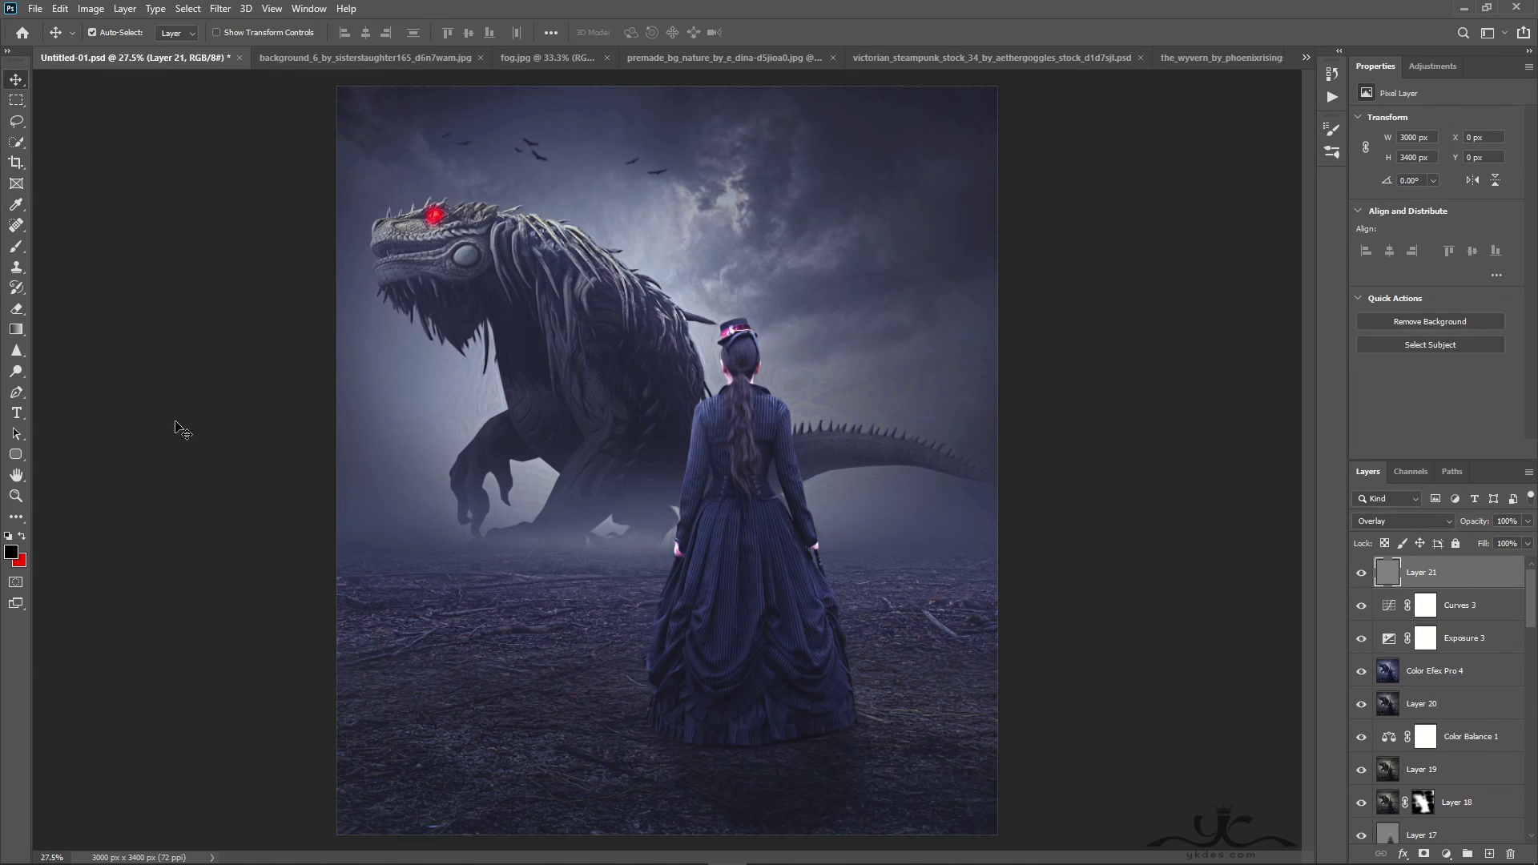
Dodge the ground beside the woman using the midtones range at 34% exposure and a 700 px soft brush
{"action": "right_click", "coordinate": [16, 370]}
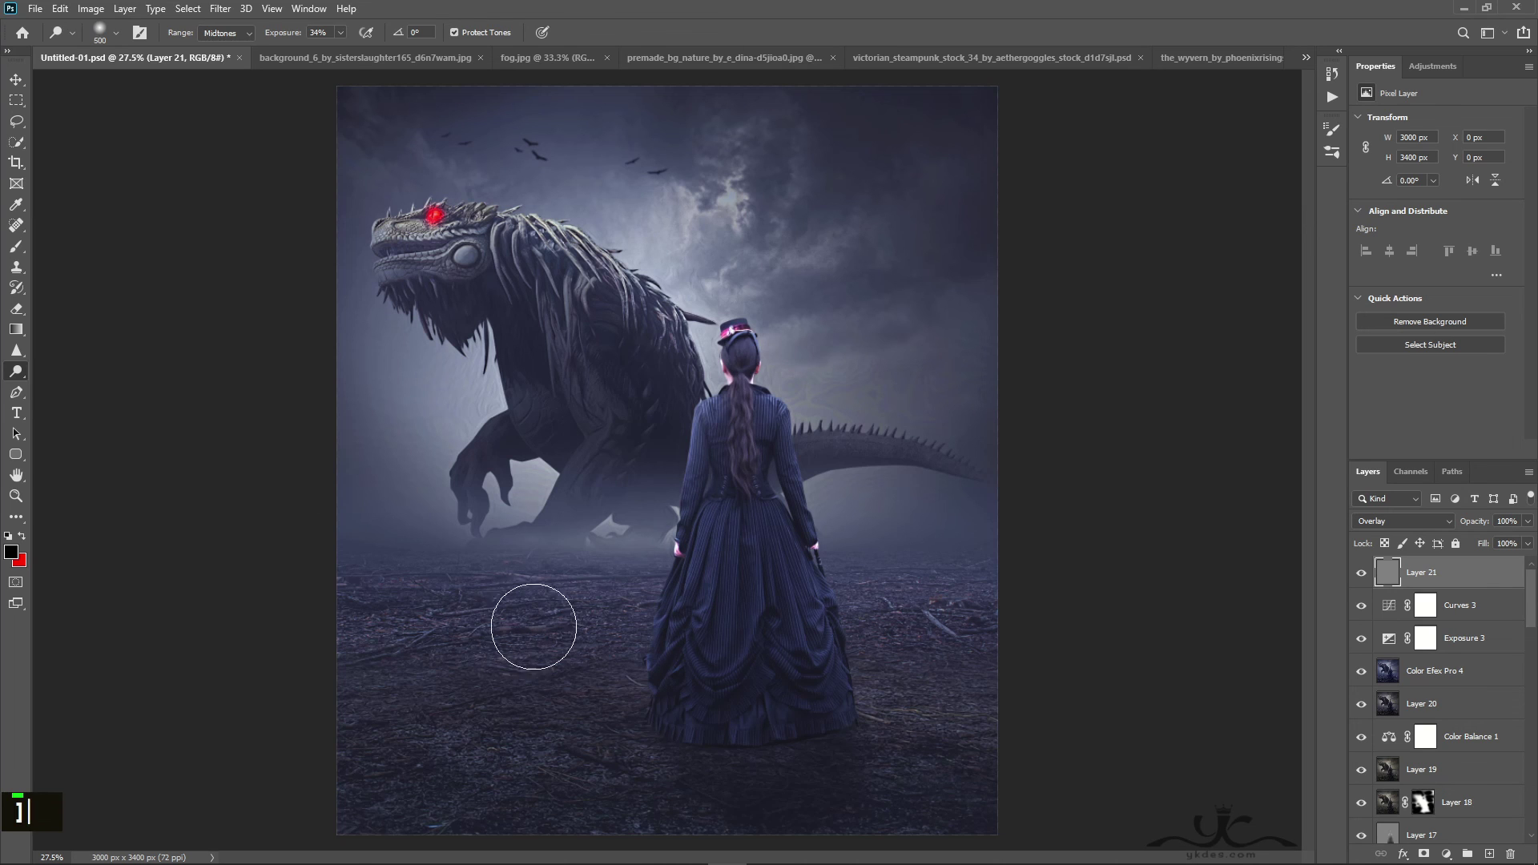
{"action": "key", "text": "bracketright"}
{"action": "key", "text": "bracketright"}
{"action": "key", "text": "bracketright"}
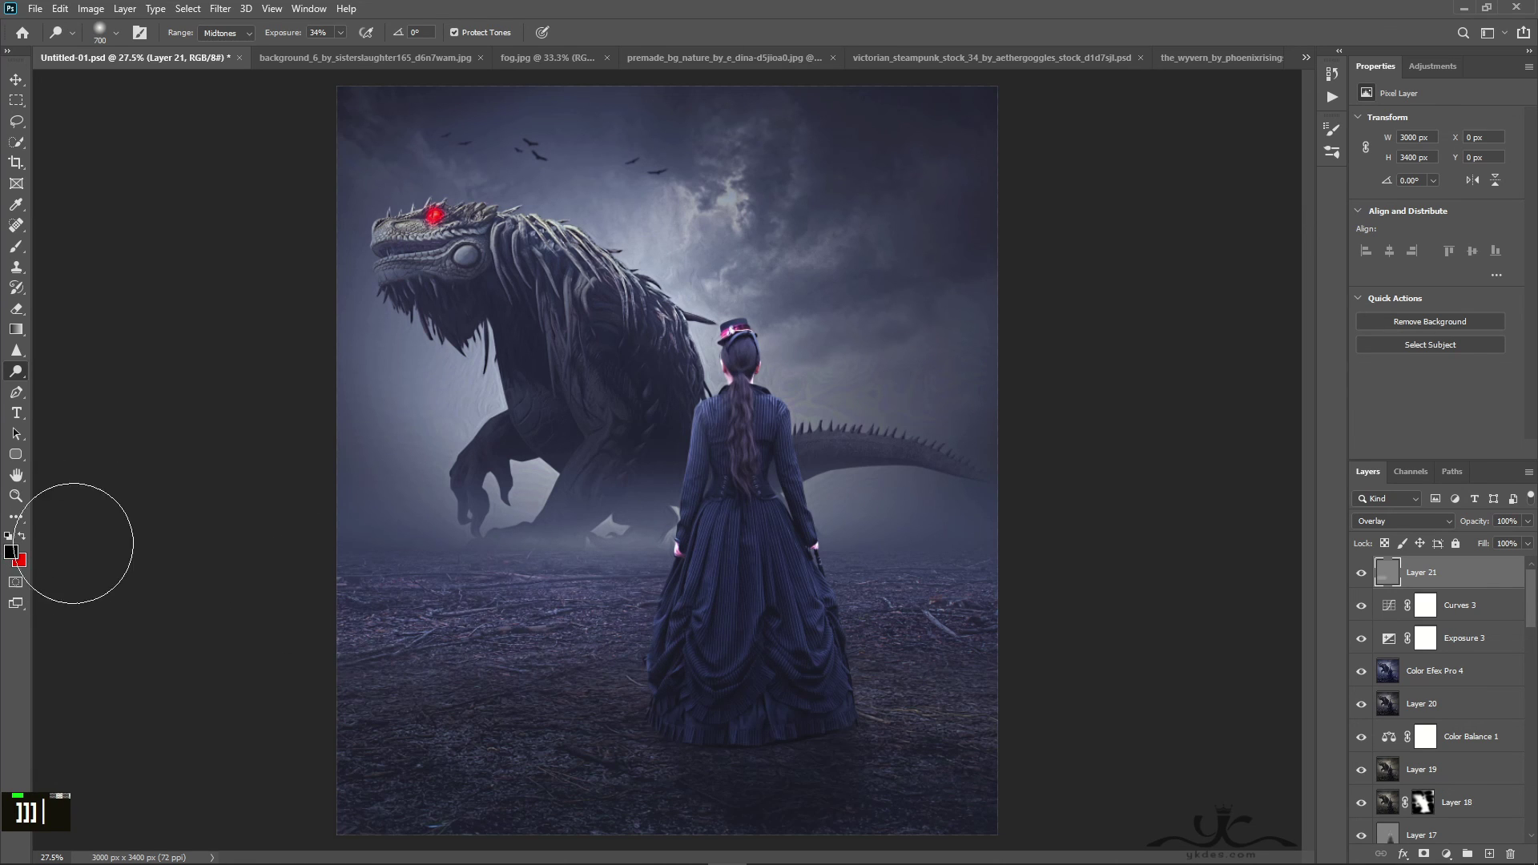
Burn the ground on both sides of the woman using the midtones range at 23% exposure and a 600 px brush
{"action": "right_click", "coordinate": [17, 371]}
{"action": "left_click", "coordinate": [65, 392]}
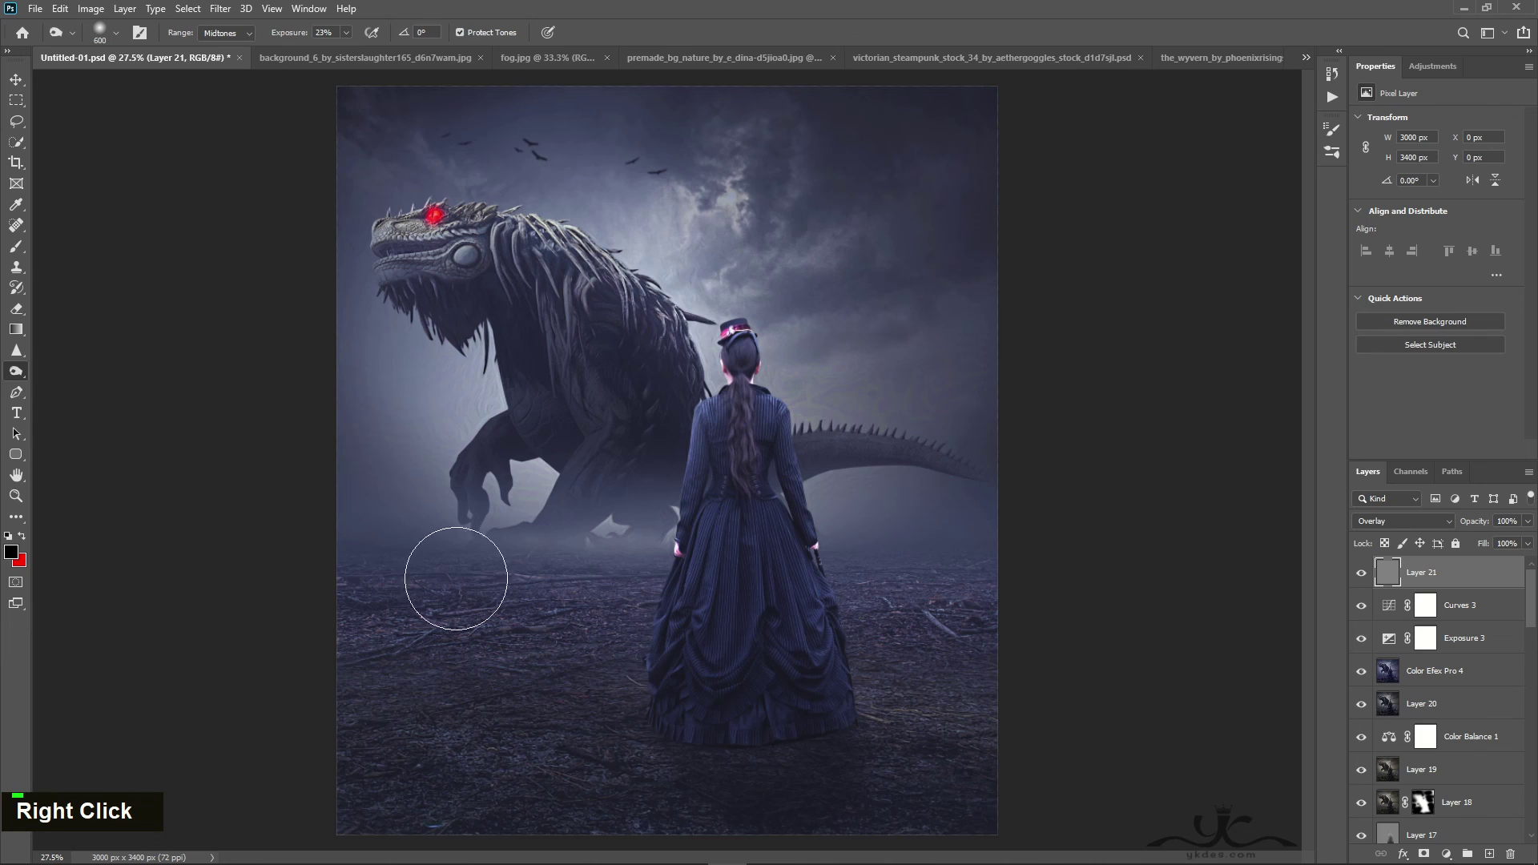
{"action": "mouse_move", "coordinate": [342, 648]}
{"action": "left_mouse_down"}
{"action": "mouse_move", "coordinate": [473, 708]}
{"action": "mouse_move", "coordinate": [604, 807]}
{"action": "mouse_move", "coordinate": [602, 721]}
{"action": "left_mouse_up"}
{"action": "left_click_drag", "start_coordinate": [636, 601], "coordinate": [234, 601]}
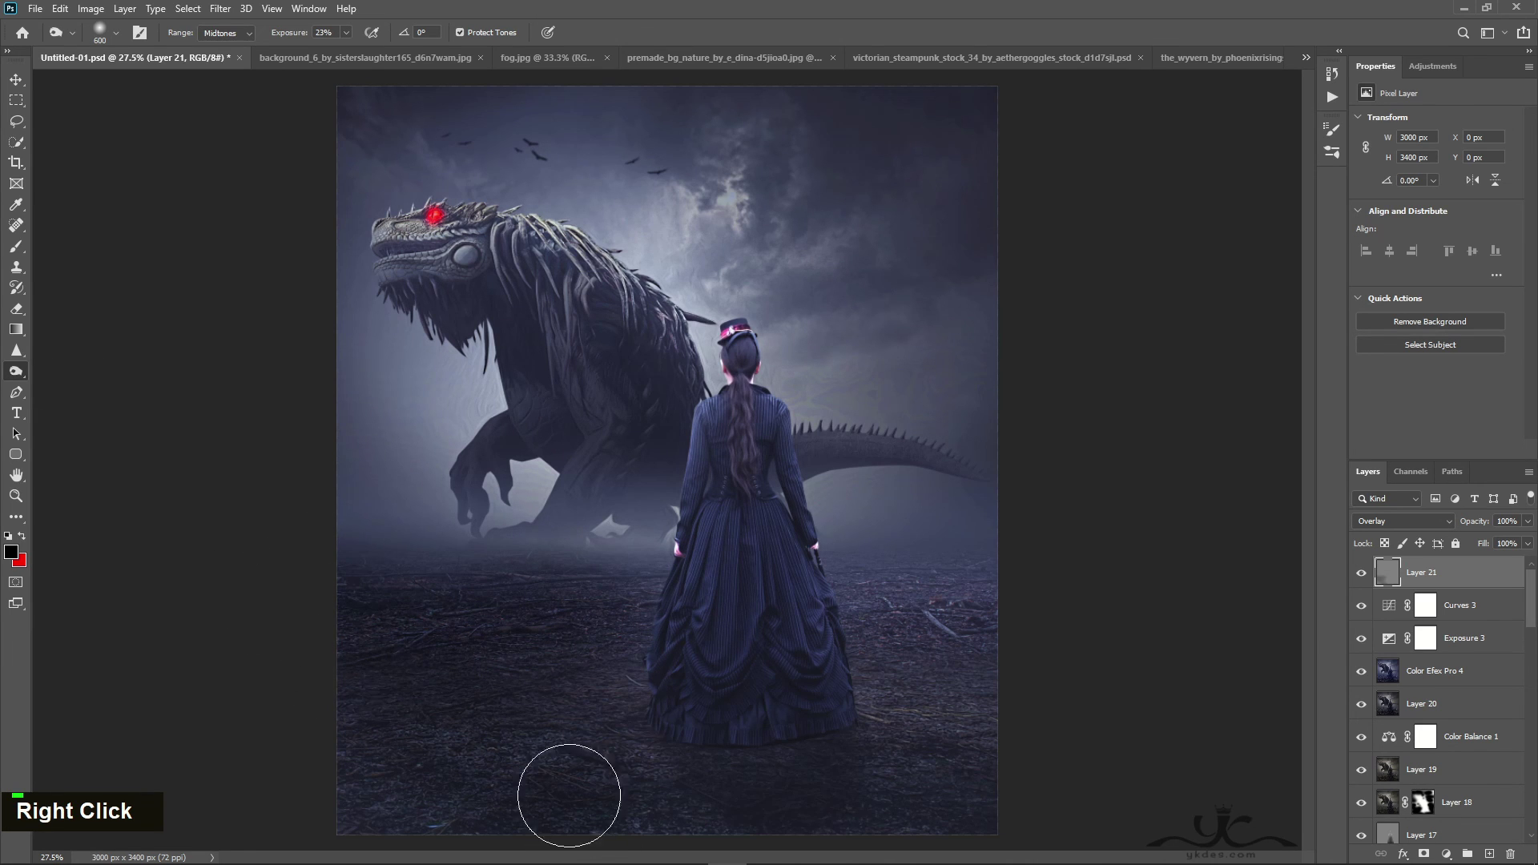
{"action": "mouse_move", "coordinate": [858, 584]}
{"action": "left_mouse_down"}
{"action": "mouse_move", "coordinate": [1017, 615]}
{"action": "mouse_move", "coordinate": [1071, 689]}
{"action": "mouse_move", "coordinate": [1058, 780]}
{"action": "mouse_move", "coordinate": [900, 704]}
{"action": "mouse_move", "coordinate": [1016, 743]}
{"action": "left_mouse_up"}
{"action": "mouse_move", "coordinate": [586, 660]}
{"action": "left_mouse_down"}
{"action": "mouse_move", "coordinate": [579, 597]}
{"action": "mouse_move", "coordinate": [688, 631]}
{"action": "mouse_move", "coordinate": [428, 749]}
{"action": "mouse_move", "coordinate": [556, 658]}
{"action": "mouse_move", "coordinate": [632, 570]}
{"action": "mouse_move", "coordinate": [324, 610]}
{"action": "mouse_move", "coordinate": [300, 649]}
{"action": "mouse_move", "coordinate": [479, 751]}
{"action": "mouse_move", "coordinate": [288, 799]}
{"action": "mouse_move", "coordinate": [503, 820]}
{"action": "mouse_move", "coordinate": [603, 773]}
{"action": "mouse_move", "coordinate": [641, 727]}
{"action": "mouse_move", "coordinate": [572, 745]}
{"action": "mouse_move", "coordinate": [1008, 737]}
{"action": "mouse_move", "coordinate": [892, 693]}
{"action": "mouse_move", "coordinate": [947, 706]}
{"action": "mouse_move", "coordinate": [805, 784]}
{"action": "mouse_move", "coordinate": [955, 833]}
{"action": "mouse_move", "coordinate": [603, 797]}
{"action": "mouse_move", "coordinate": [959, 613]}
{"action": "mouse_move", "coordinate": [922, 606]}
{"action": "mouse_move", "coordinate": [958, 598]}
{"action": "mouse_move", "coordinate": [901, 598]}
{"action": "mouse_move", "coordinate": [942, 610]}
{"action": "mouse_move", "coordinate": [868, 610]}
{"action": "mouse_move", "coordinate": [1070, 643]}
{"action": "mouse_move", "coordinate": [955, 715]}
{"action": "mouse_move", "coordinate": [325, 731]}
{"action": "mouse_move", "coordinate": [471, 798]}
{"action": "mouse_move", "coordinate": [295, 728]}
{"action": "mouse_move", "coordinate": [199, 647]}
{"action": "mouse_move", "coordinate": [581, 774]}
{"action": "mouse_move", "coordinate": [663, 782]}
{"action": "mouse_move", "coordinate": [577, 791]}
{"action": "mouse_move", "coordinate": [974, 793]}
{"action": "mouse_move", "coordinate": [892, 711]}
{"action": "mouse_move", "coordinate": [979, 675]}
{"action": "mouse_move", "coordinate": [900, 604]}
{"action": "mouse_move", "coordinate": [507, 616]}
{"action": "mouse_move", "coordinate": [415, 596]}
{"action": "mouse_move", "coordinate": [558, 653]}
{"action": "mouse_move", "coordinate": [409, 652]}
{"action": "mouse_move", "coordinate": [447, 747]}
{"action": "left_mouse_up"}
{"action": "left_click", "coordinate": [16, 80]}
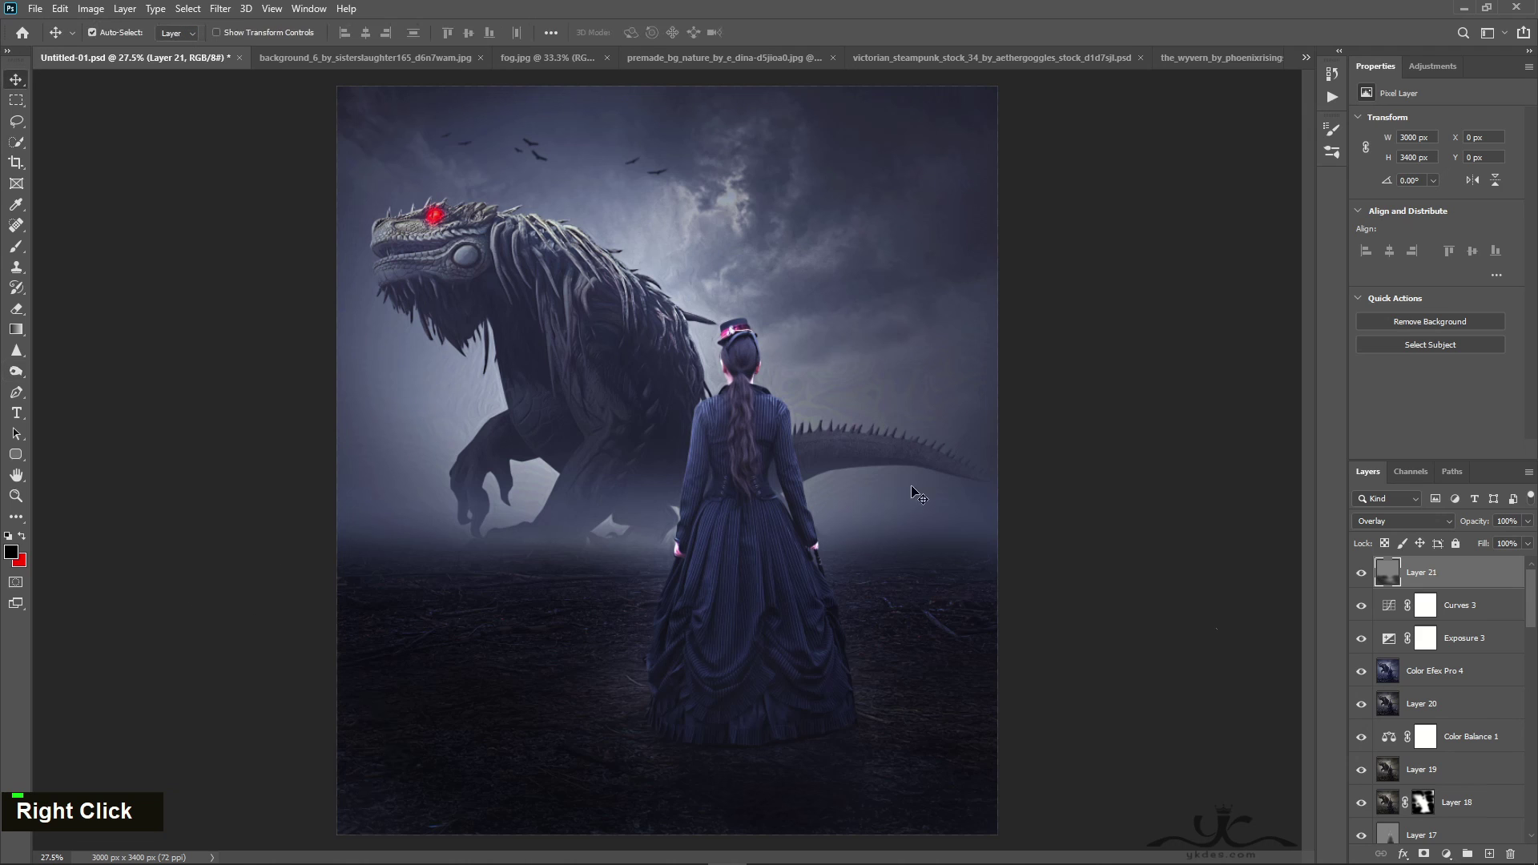
Reduce the dodge-and-burn layer's opacity to 54% and toggle its visibility to compare the effect
{"action": "left_click", "coordinate": [1525, 522]}
{"action": "left_click_drag", "start_coordinate": [1528, 541], "coordinate": [1510, 542]}
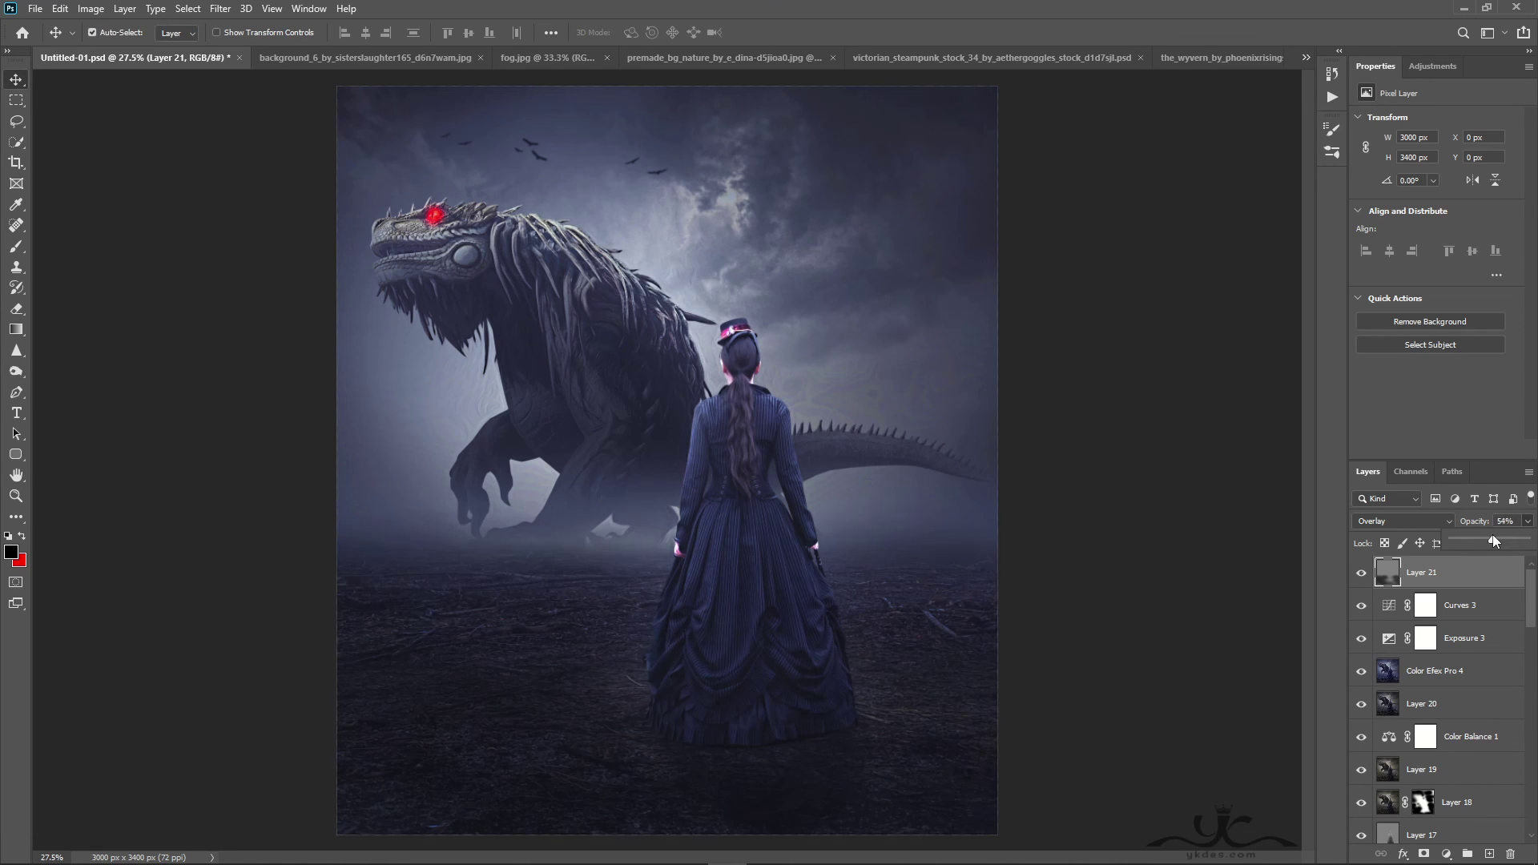
{"action": "double_click", "coordinate": [1360, 572]}
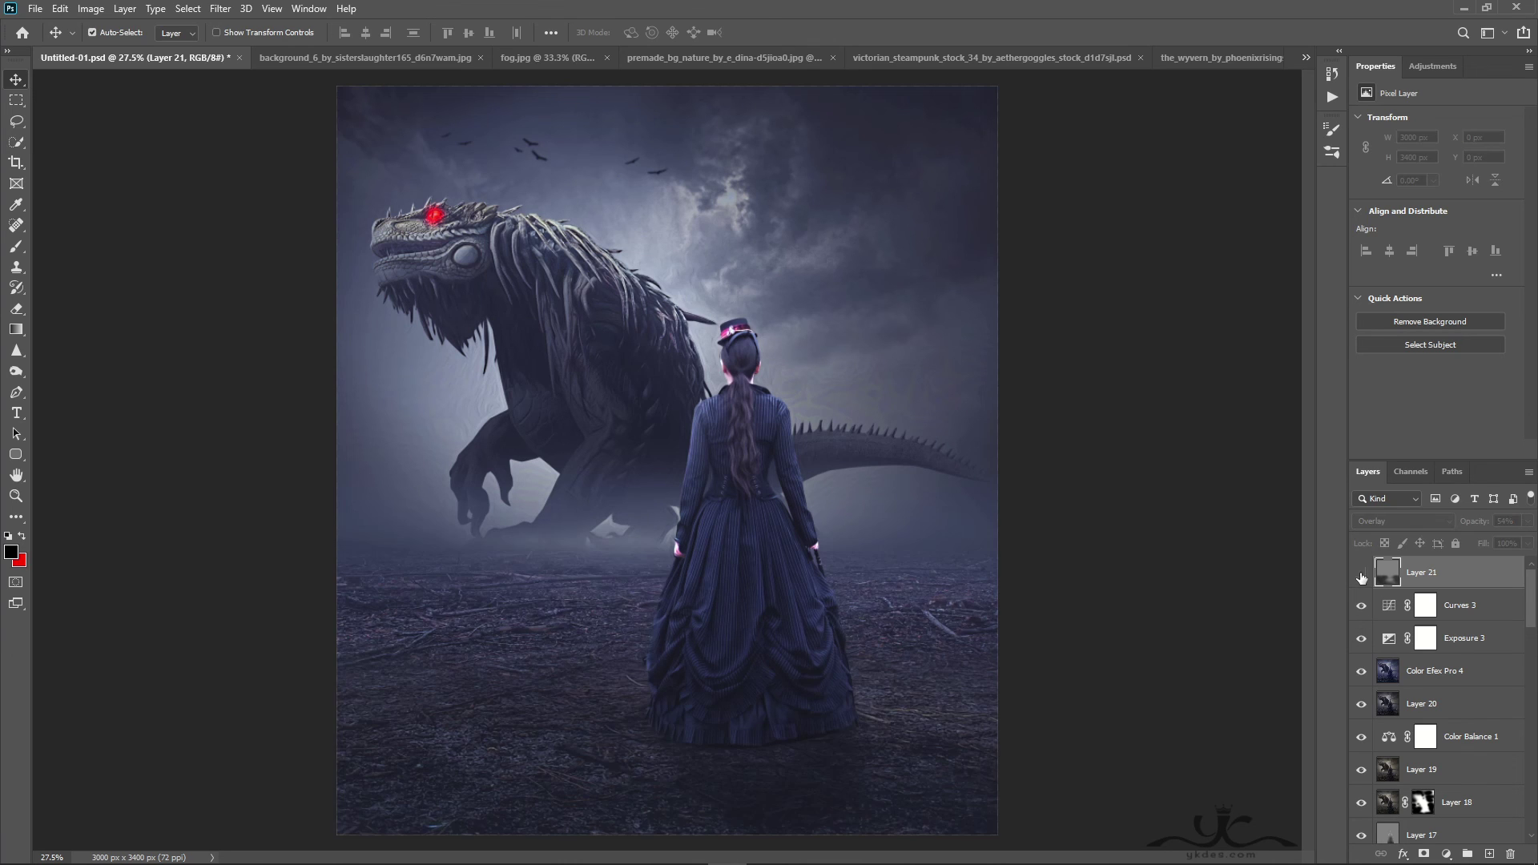